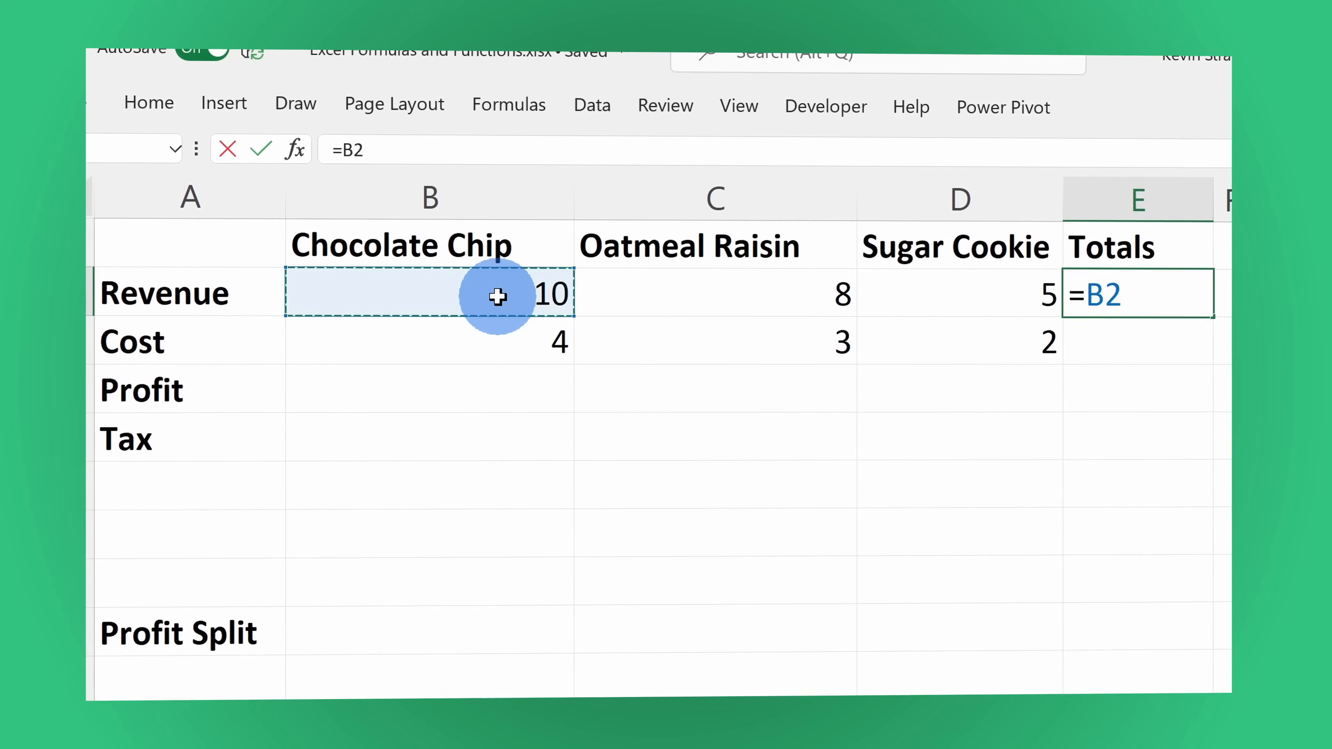
left_click(684, 296)
type("+")
left_click(966, 293)
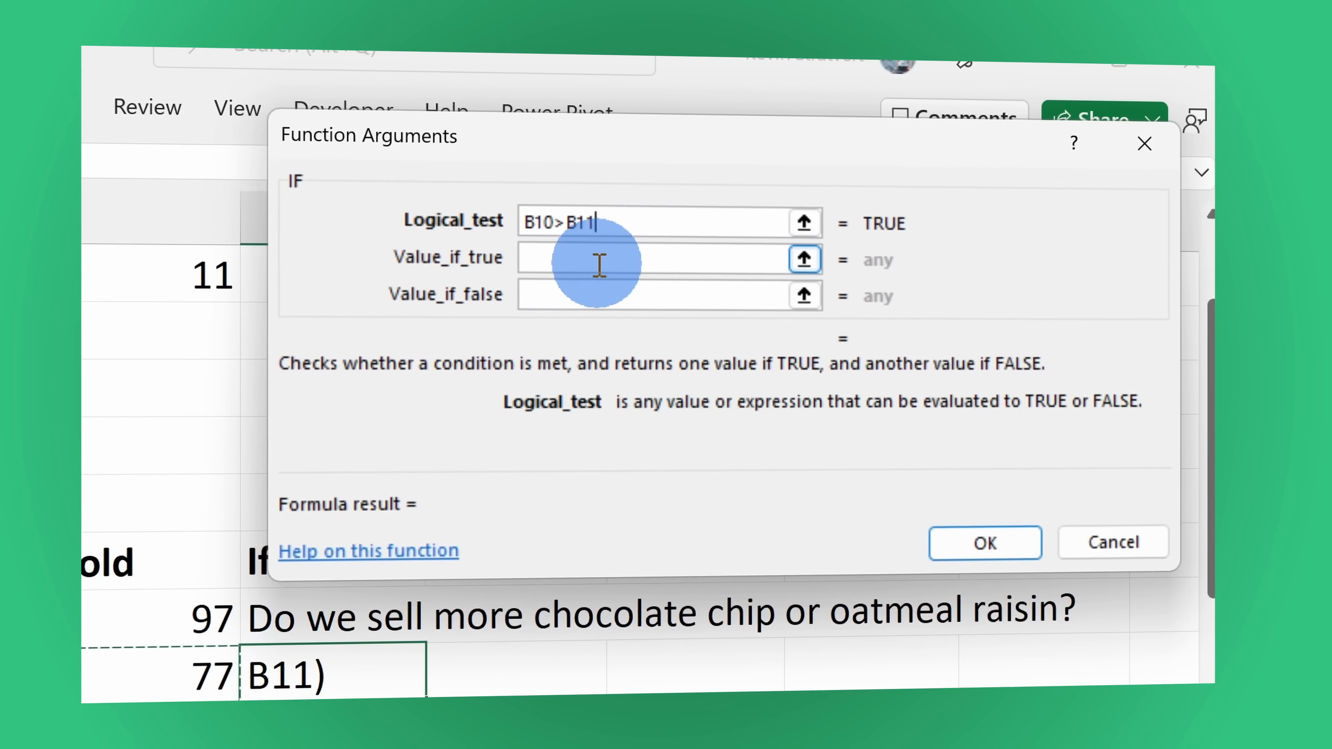
left_click(608, 257)
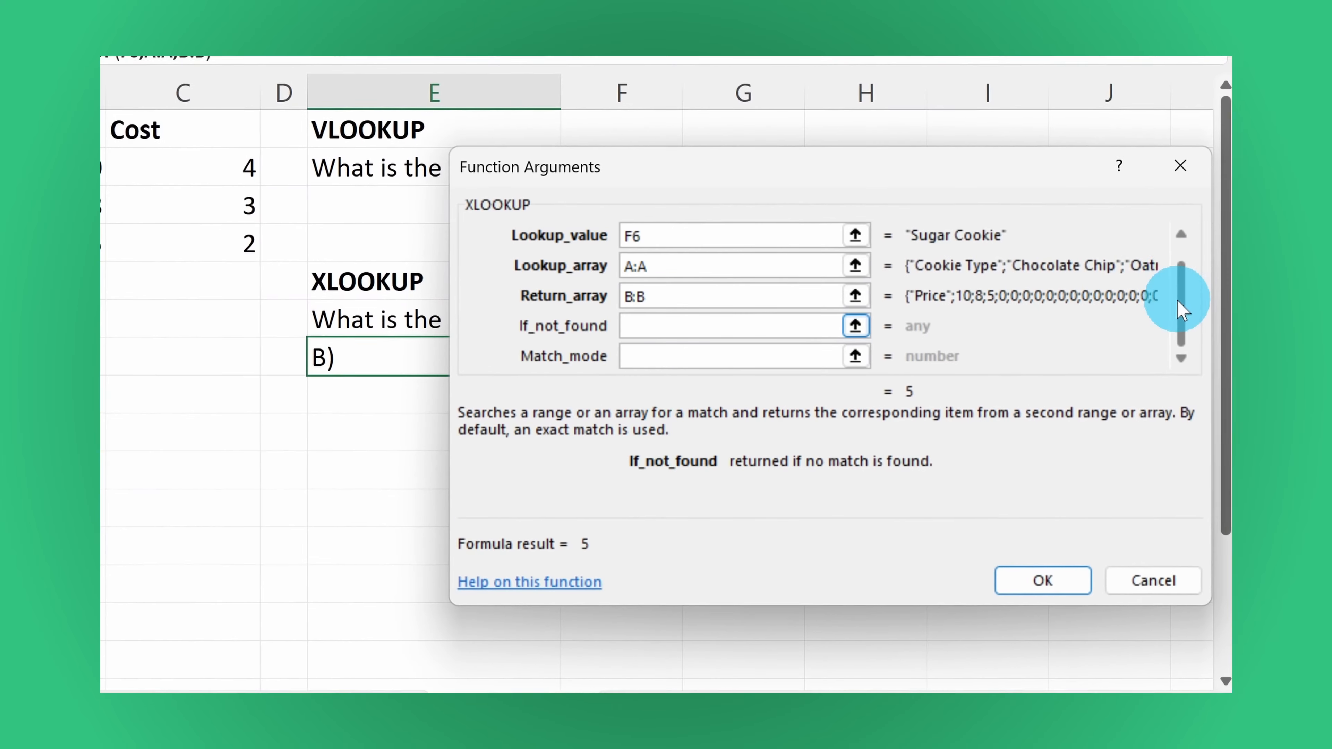
scroll(1189, 298, "down", 1)
left_click(782, 330)
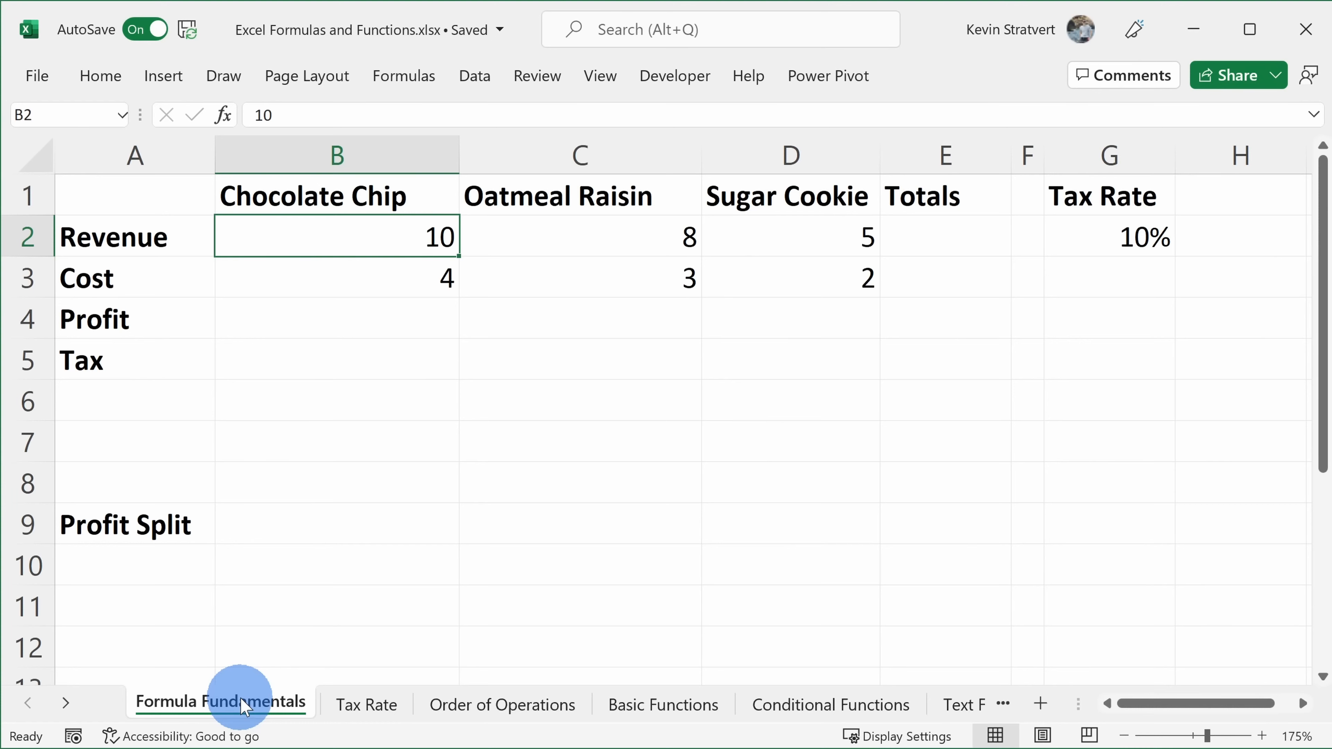
left_click_drag(345, 226, 797, 232)
left_click_drag(314, 191, 767, 185)
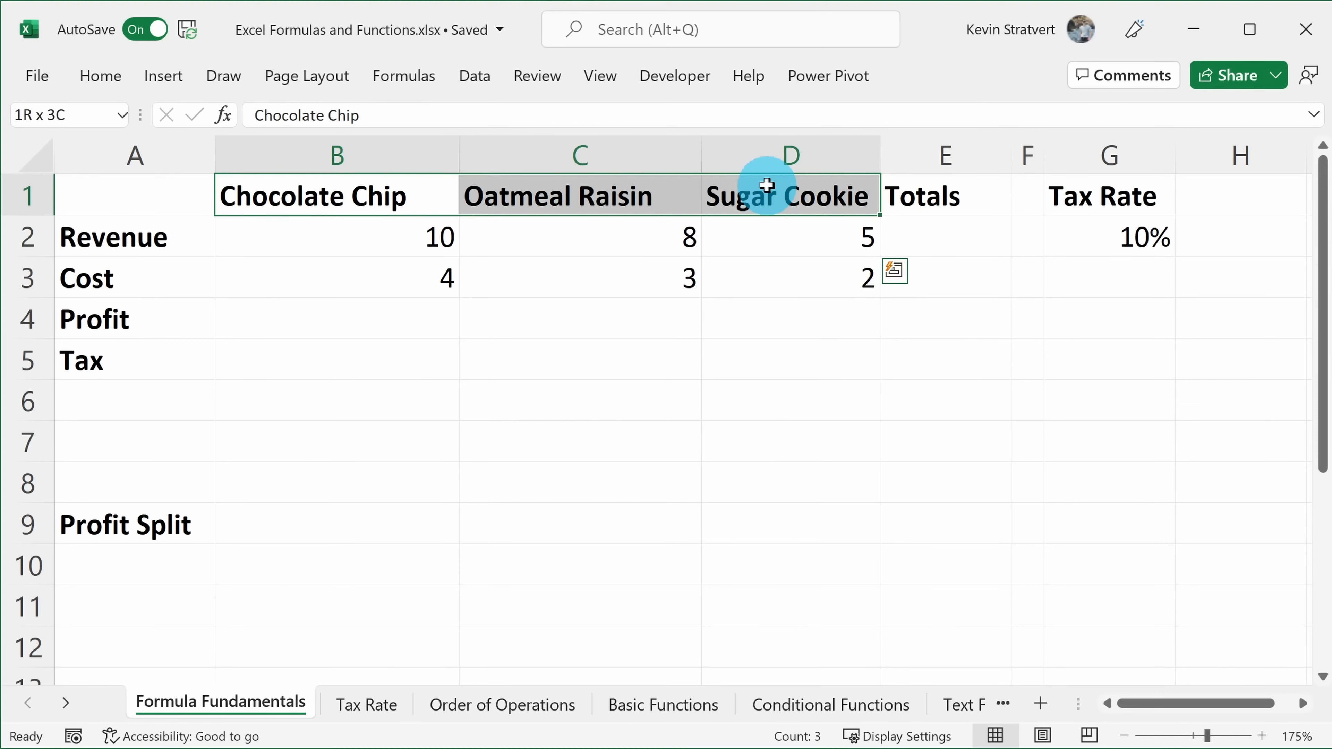
left_click(788, 237)
left_click(907, 238)
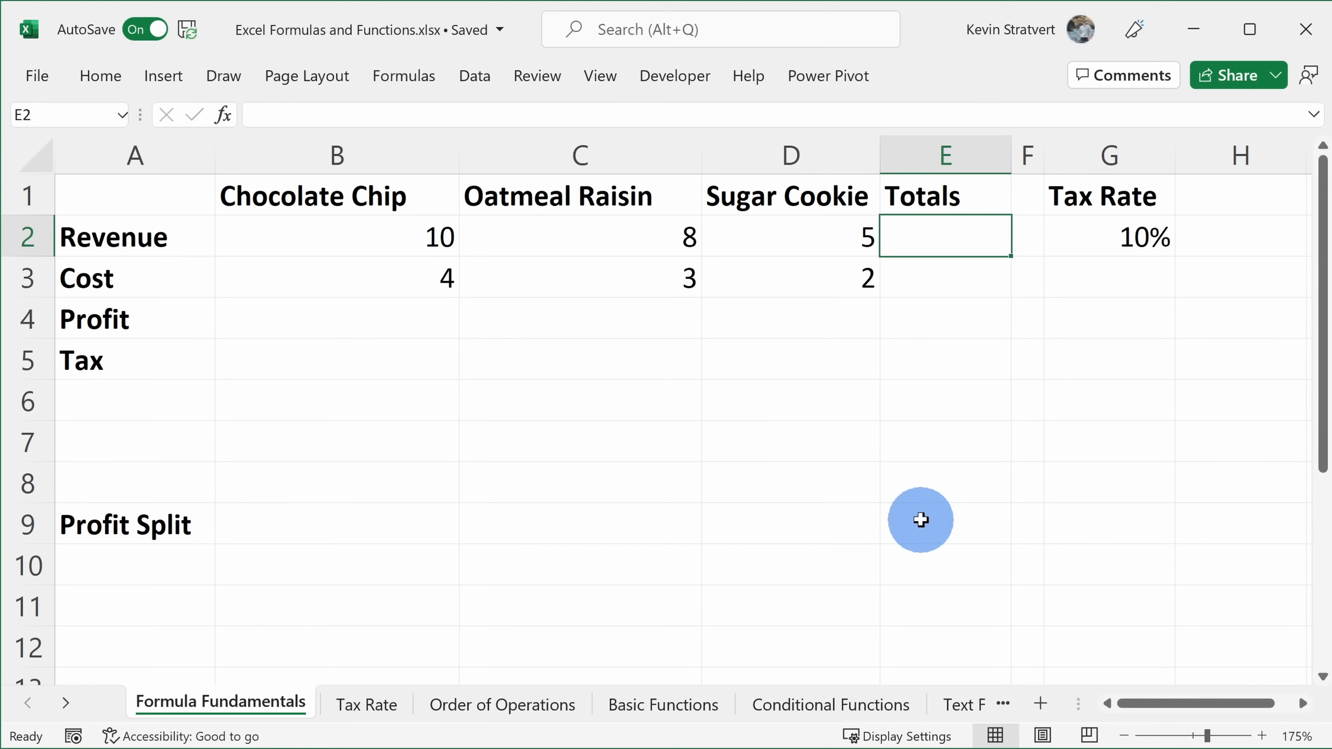
- Copy the sum of the three cookie revenues and enter it as the static value 23 in E2
left_click_drag(412, 235, 810, 237)
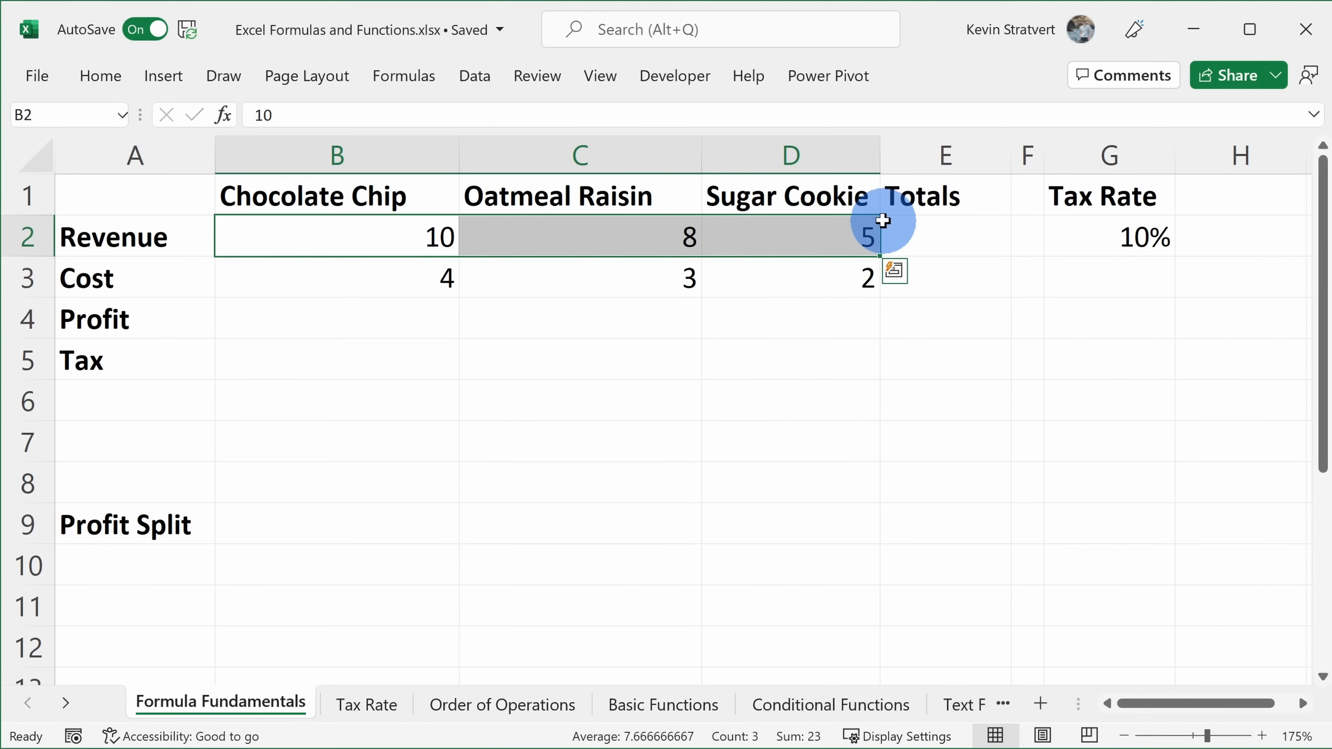
left_click(941, 231)
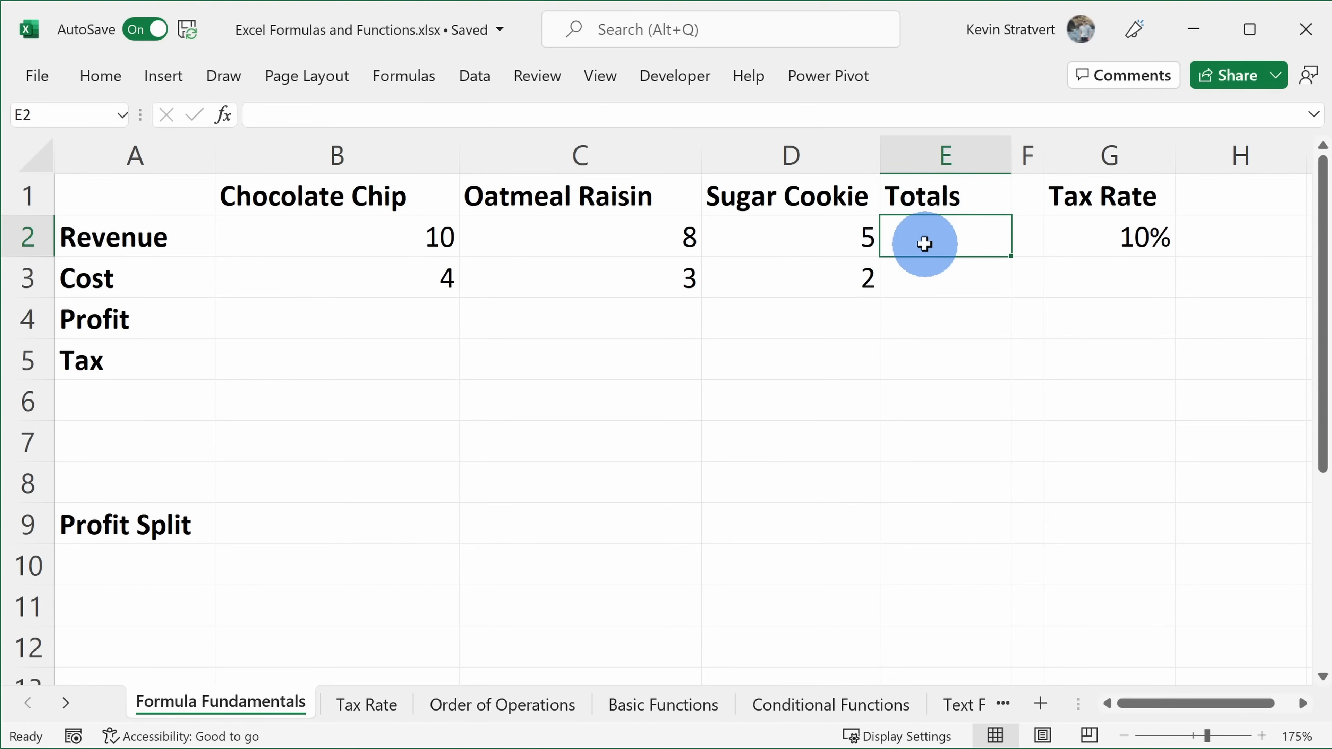
type("23")
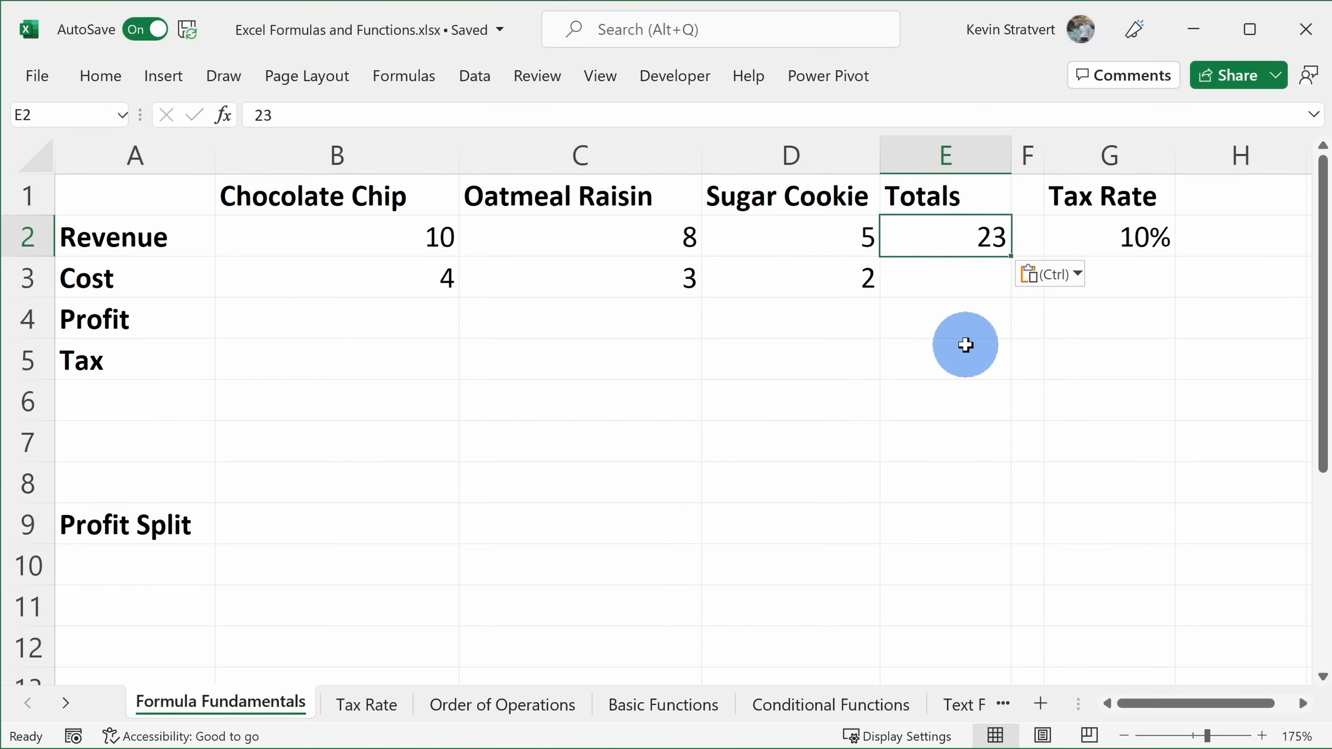
- Add the Maximum calculation to the status bar for the revenue cells B2:D2 and copy its value
left_click_drag(810, 236, 419, 245)
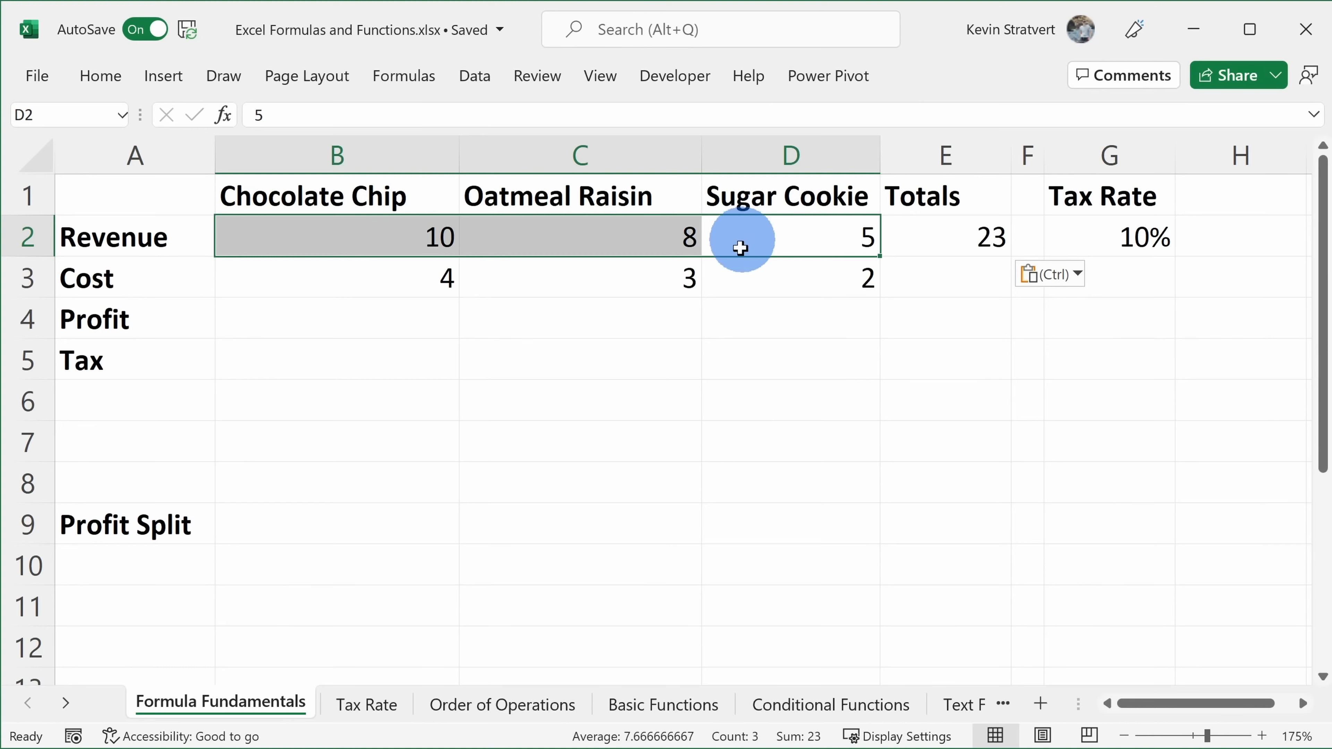
right_click(651, 736)
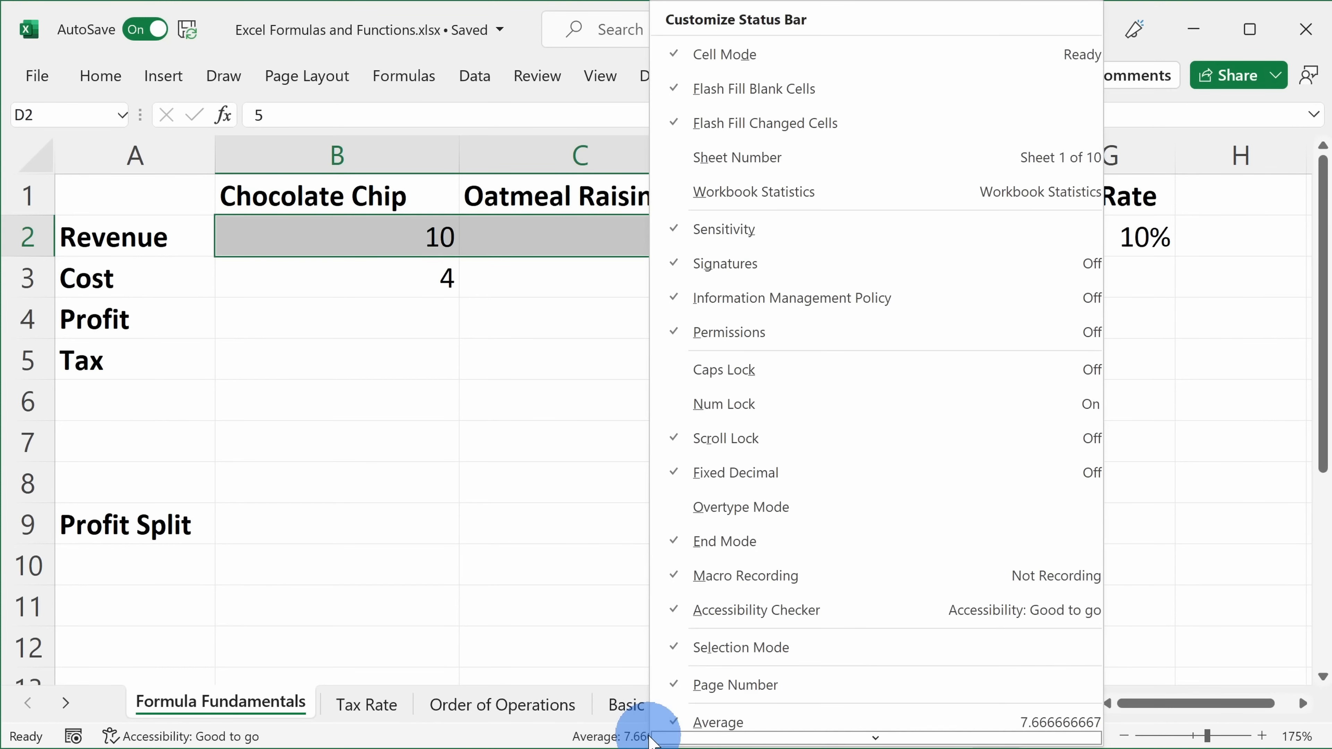
scroll(763, 693, "down", 5)
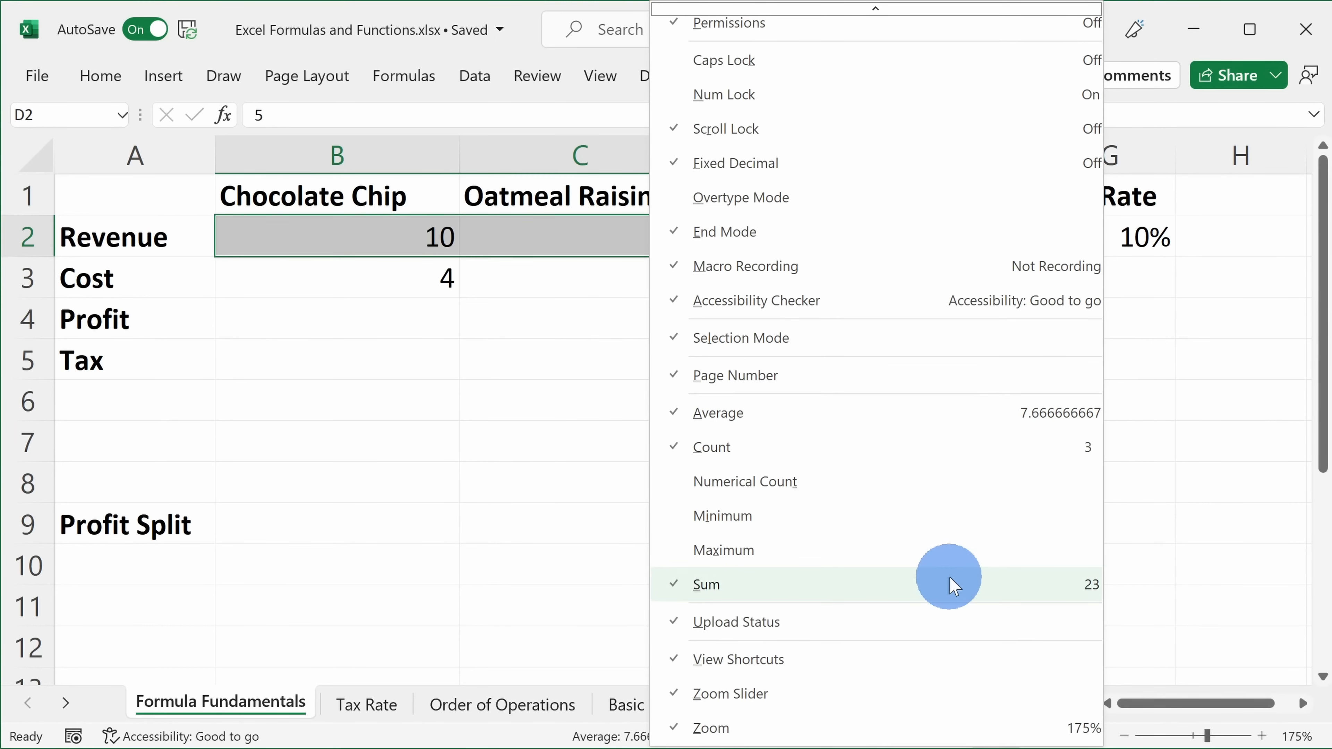
left_click(727, 543)
left_click(567, 506)
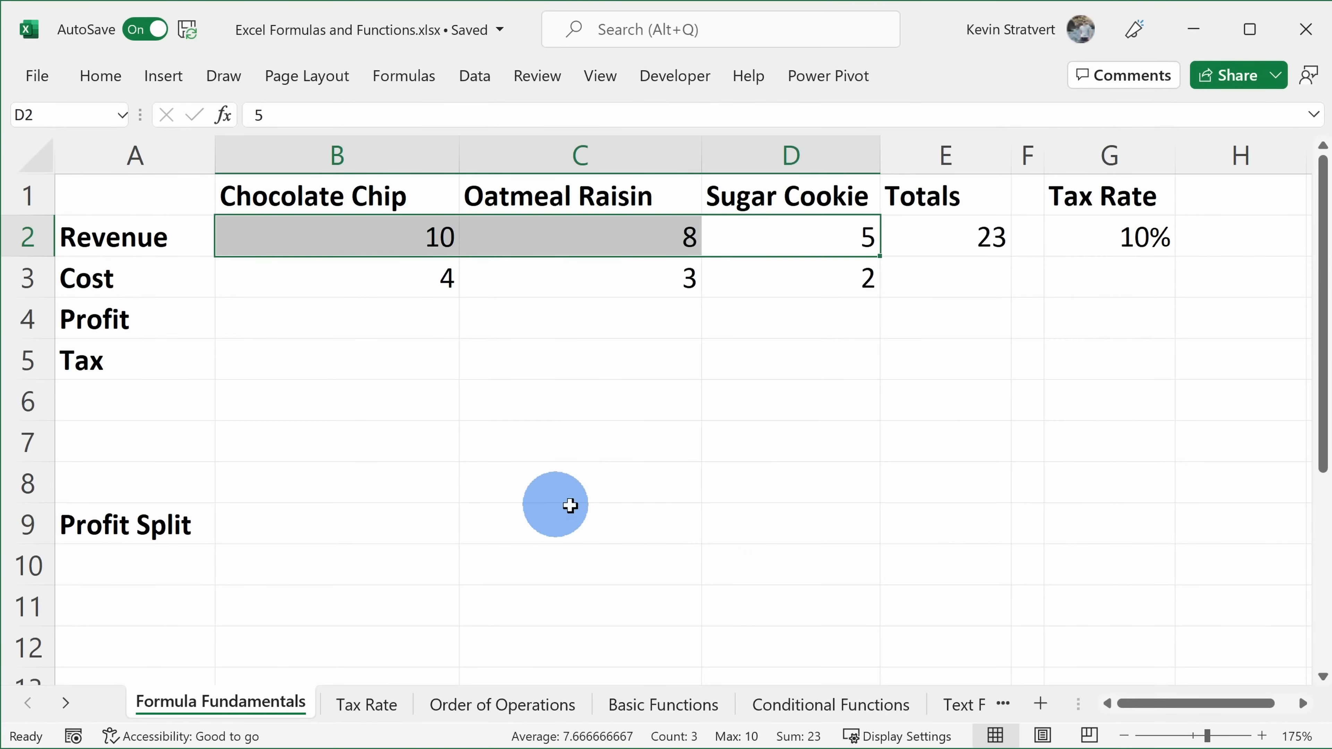
left_click(734, 735)
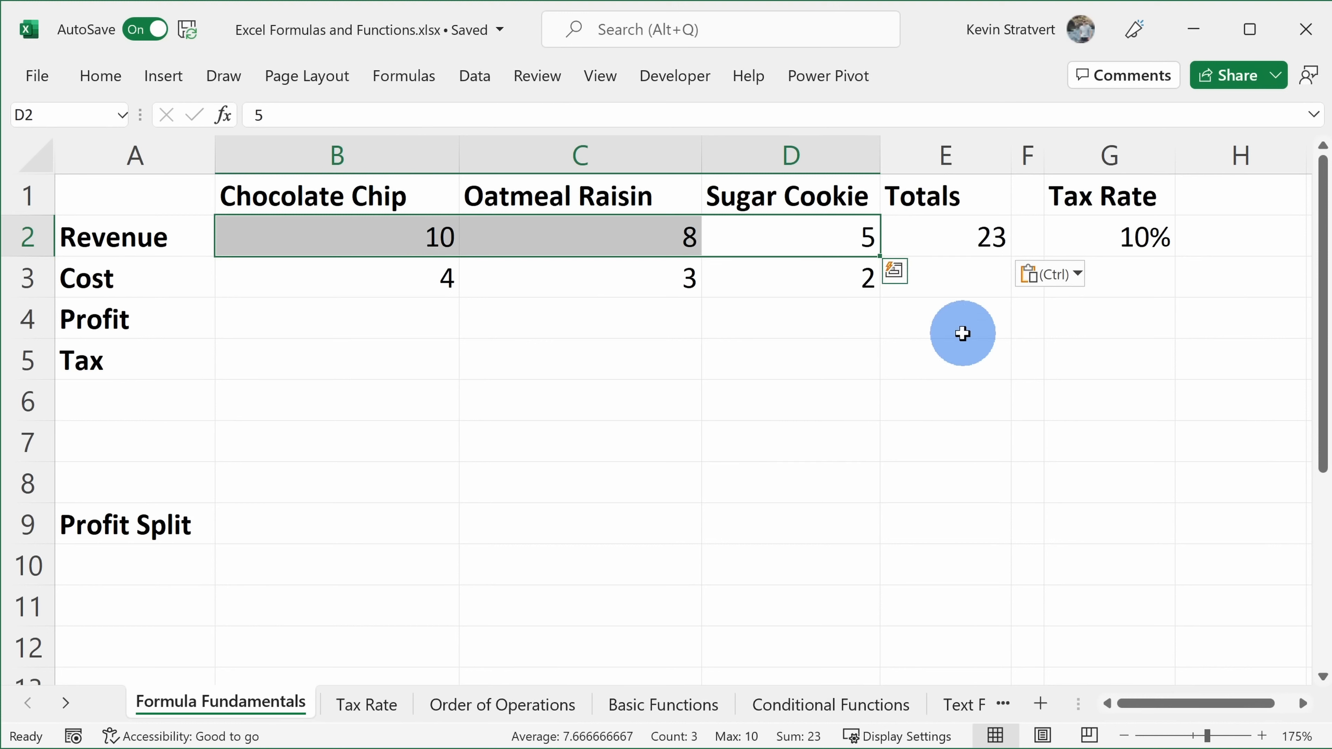
key("Tab")
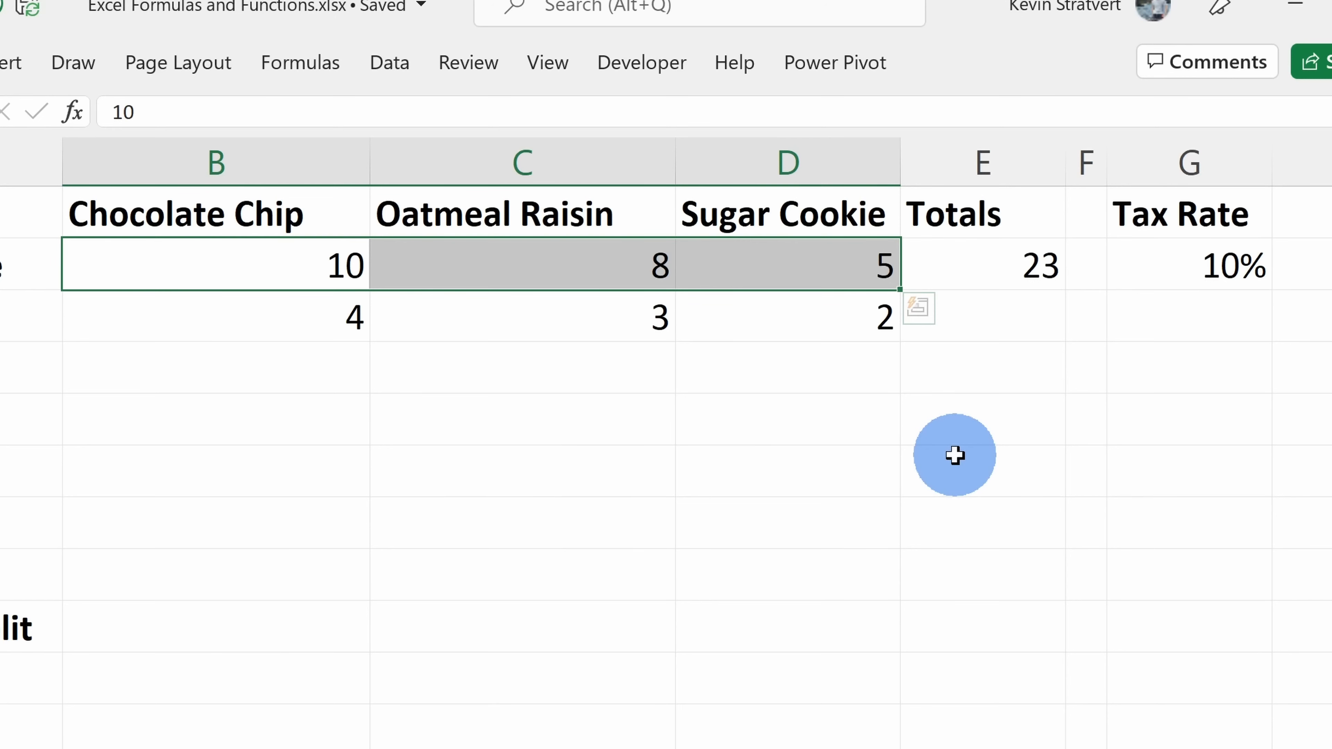
- Clear the static revenue total from E2 and enter the formula =10+8+5 in its place
left_click(997, 263)
key("Delete")
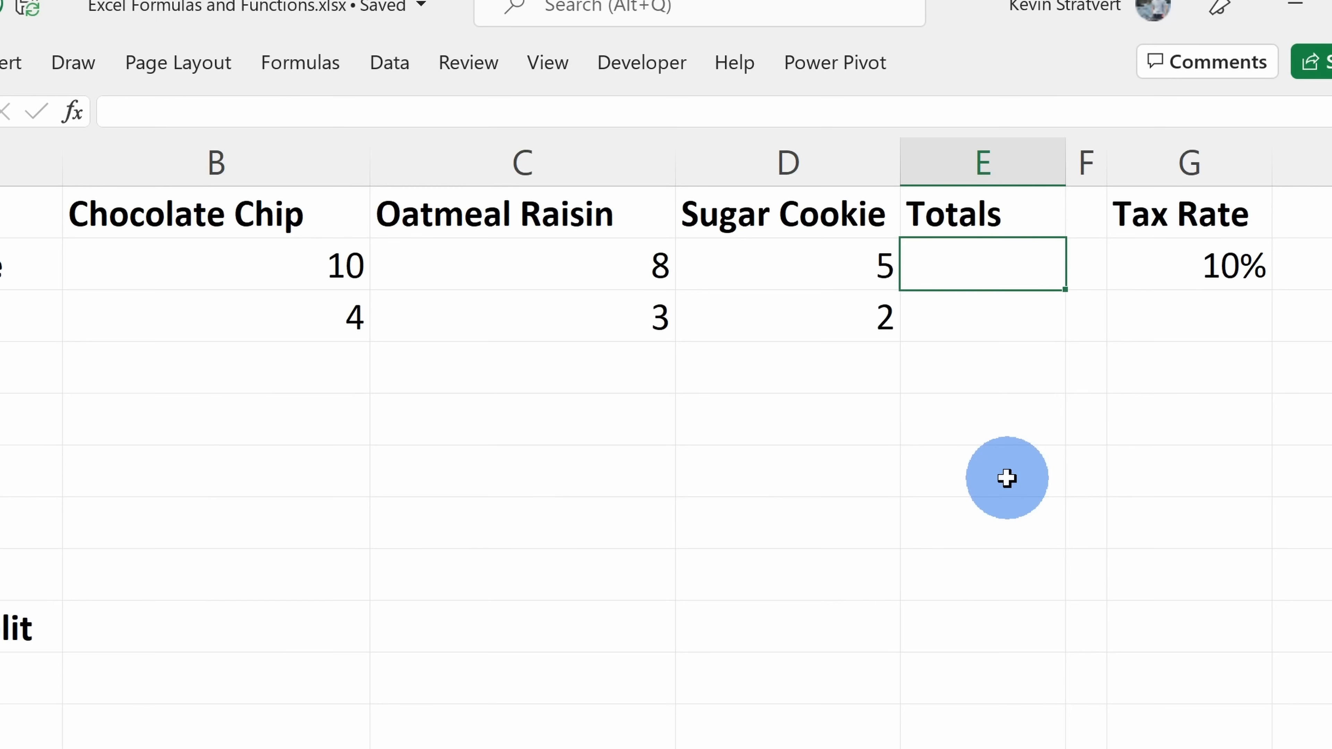
left_click(278, 262)
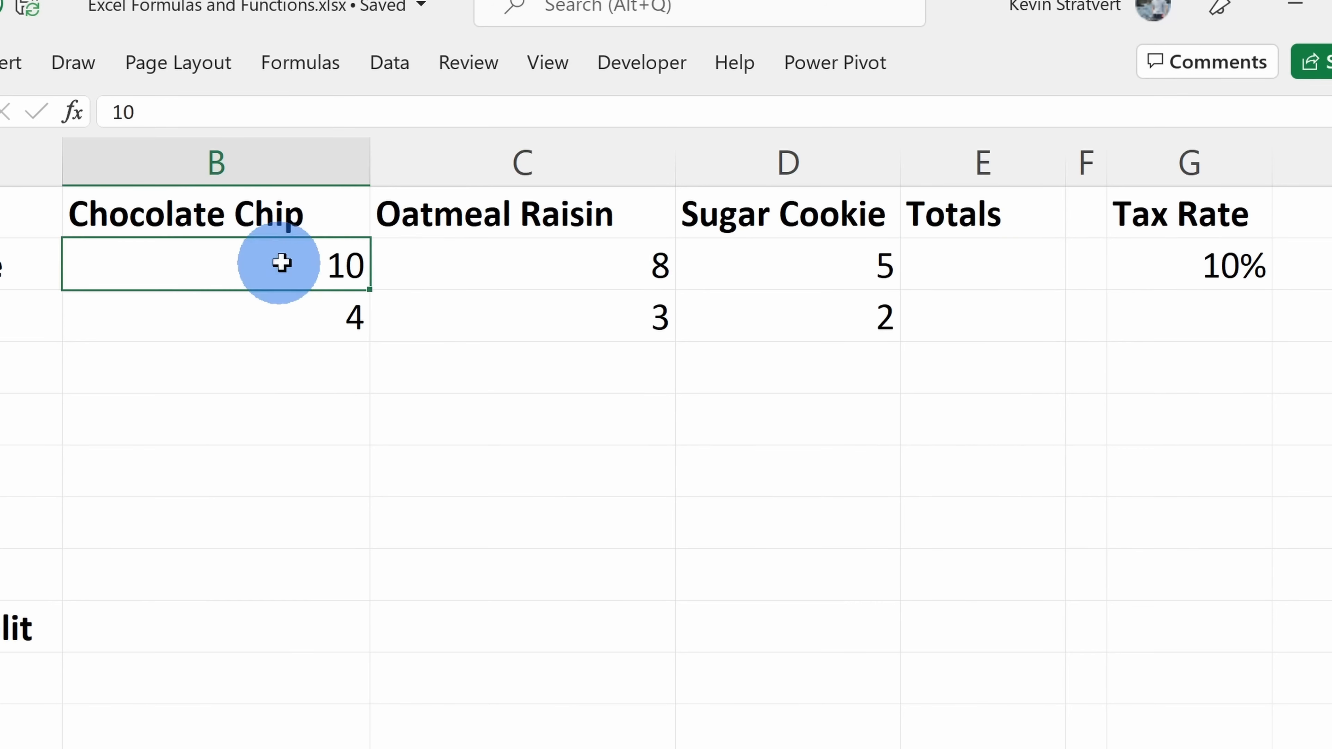
left_click(638, 256)
left_click(825, 259)
left_click(967, 260)
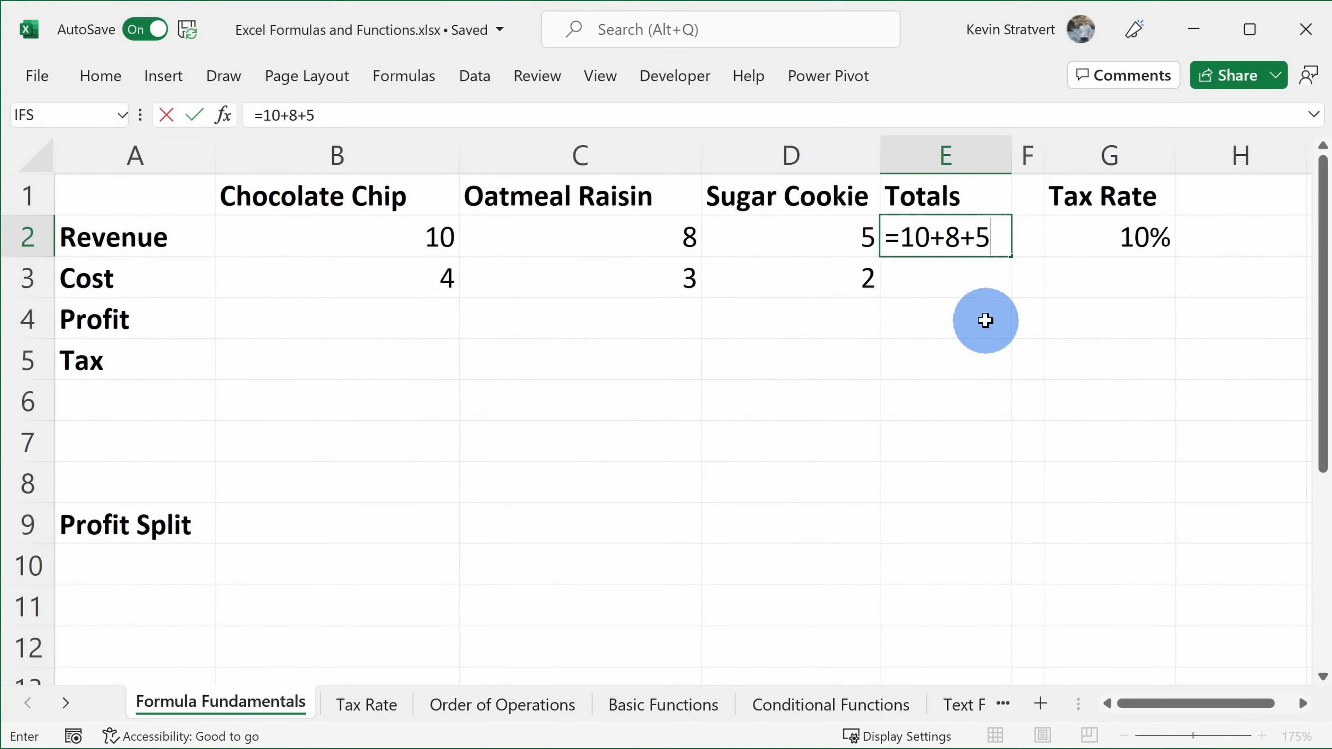
key("Return")
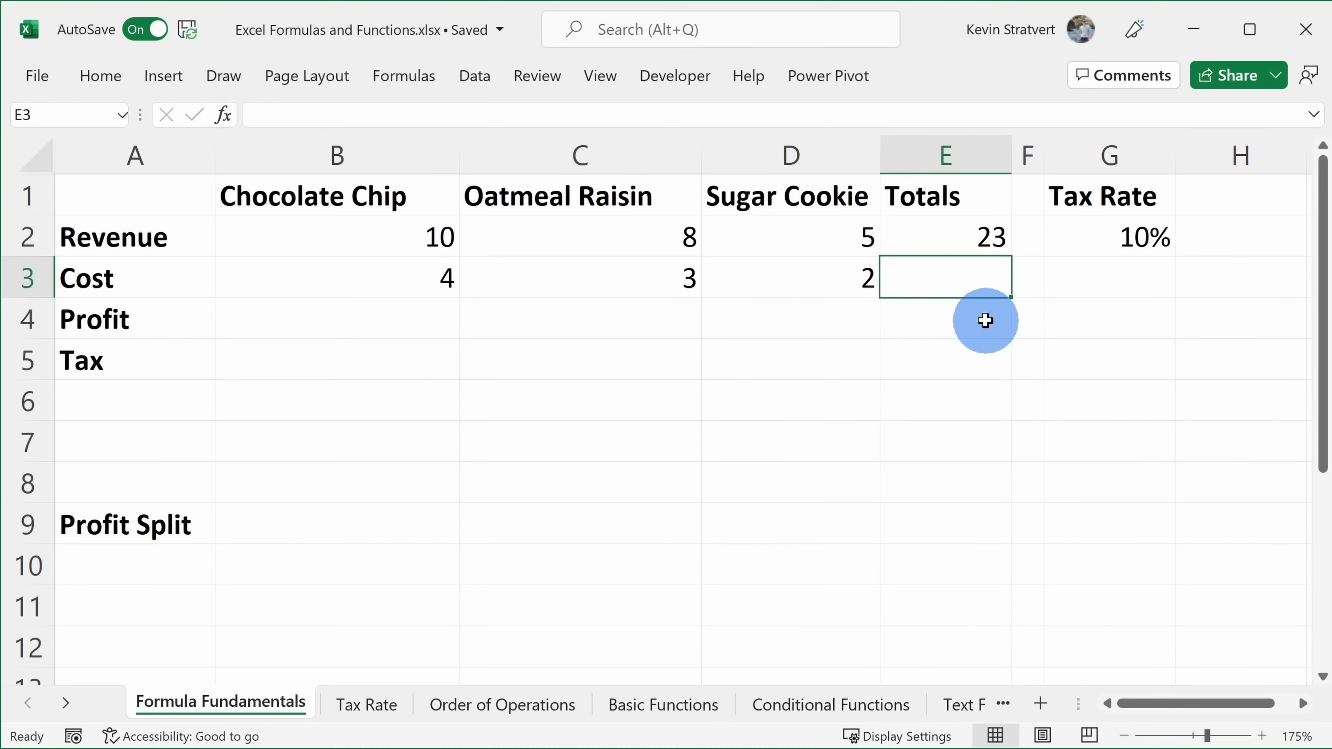
- Change the last number in E2's formula to 4 and restore it to 5
left_click(966, 225)
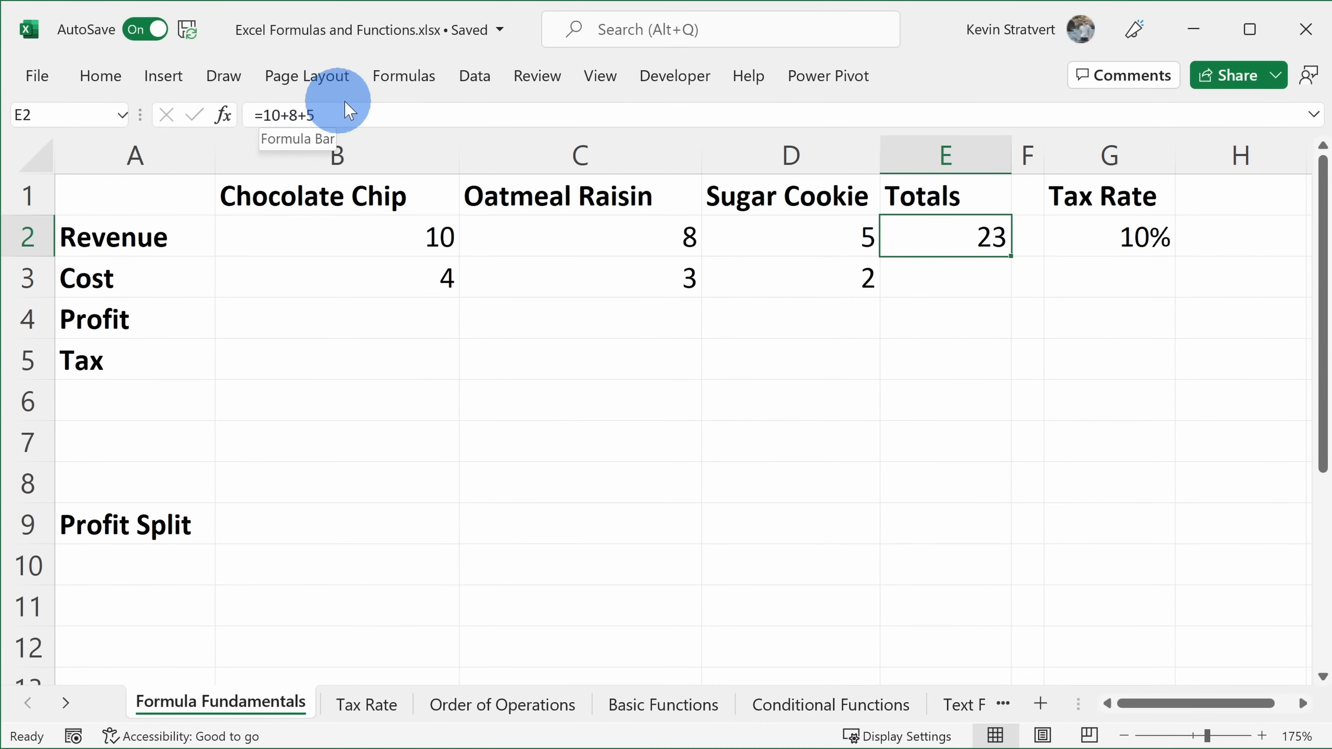
left_click(329, 114)
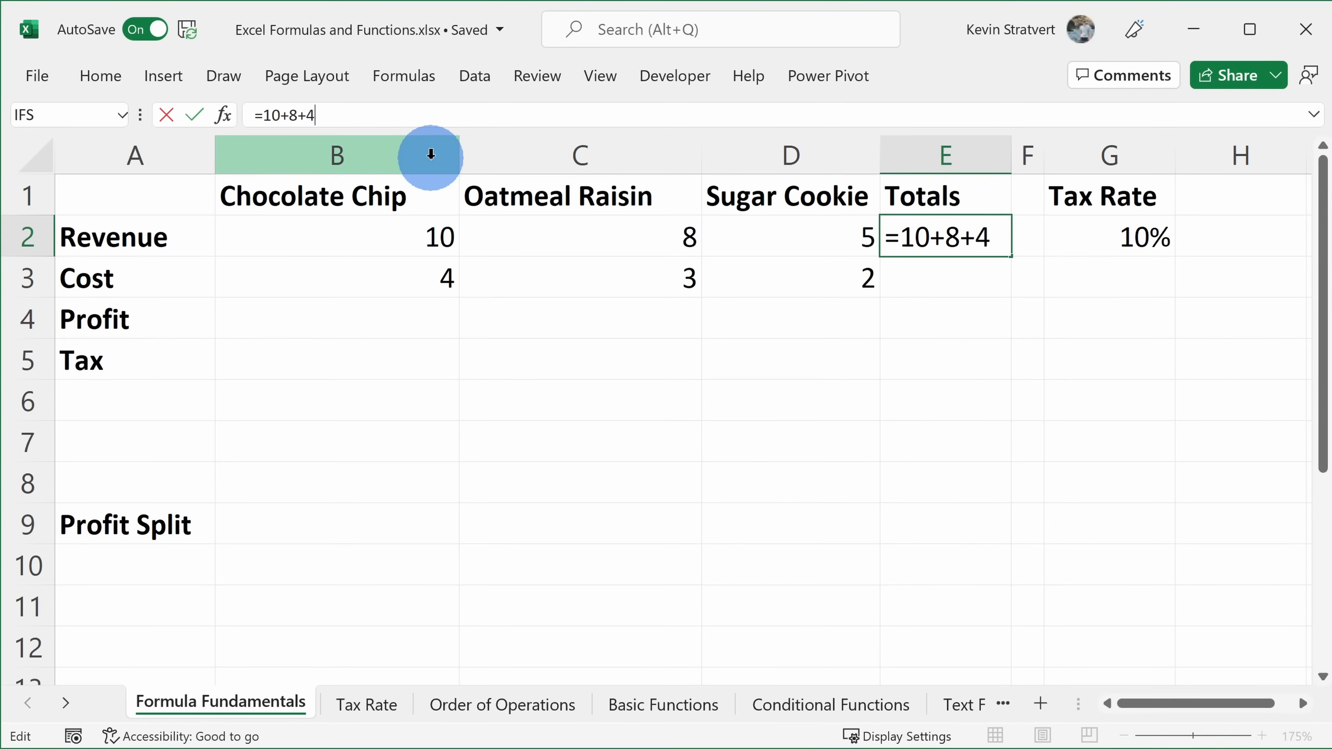
key("Return")
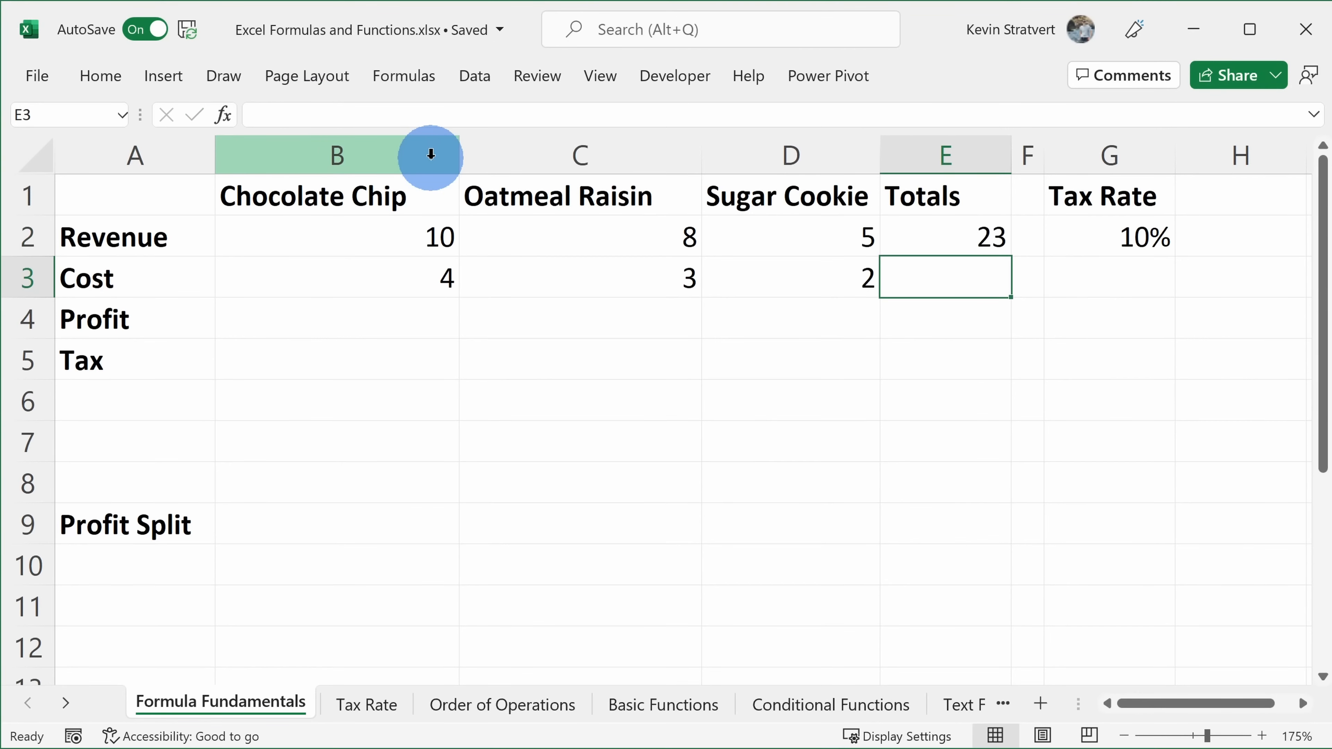
- Open the revenue total formula for editing directly in cell E2 and cancel the edit
double_click(949, 235)
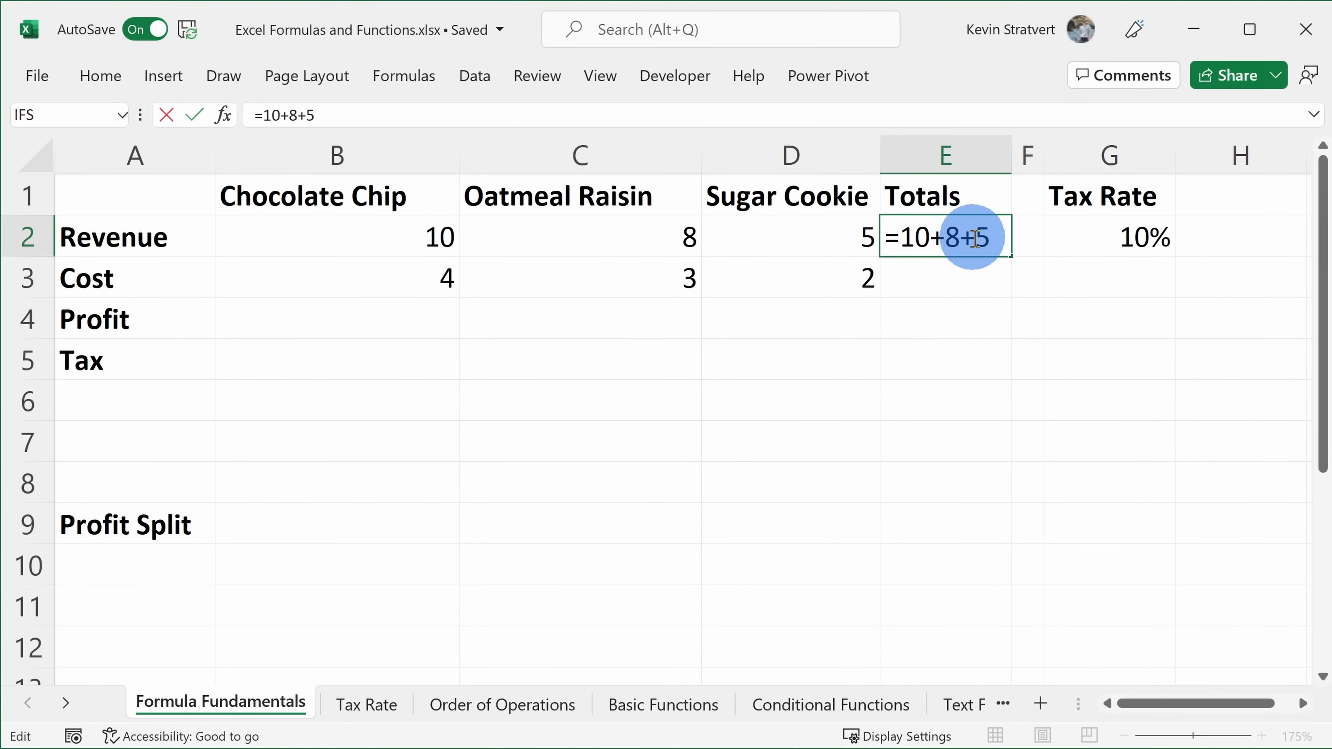
left_click_drag(990, 237, 907, 237)
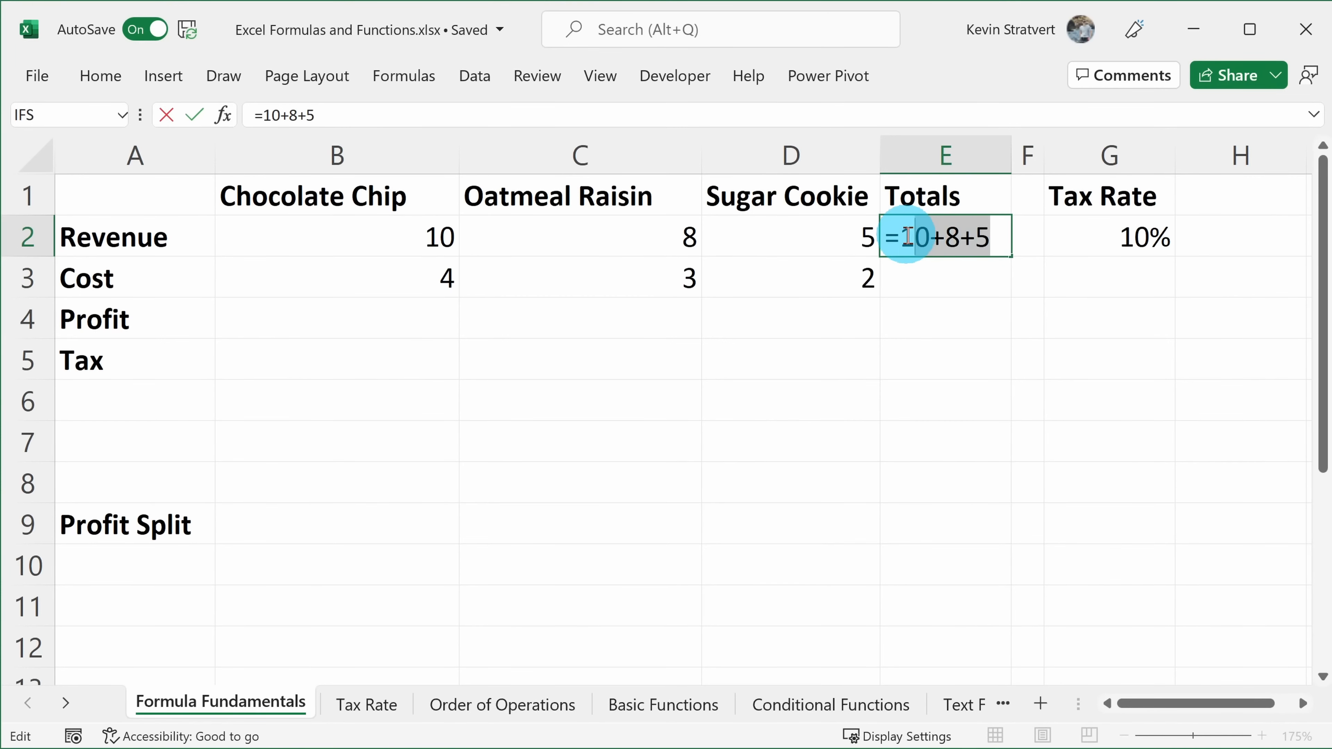
left_click(923, 275)
key("Escape")
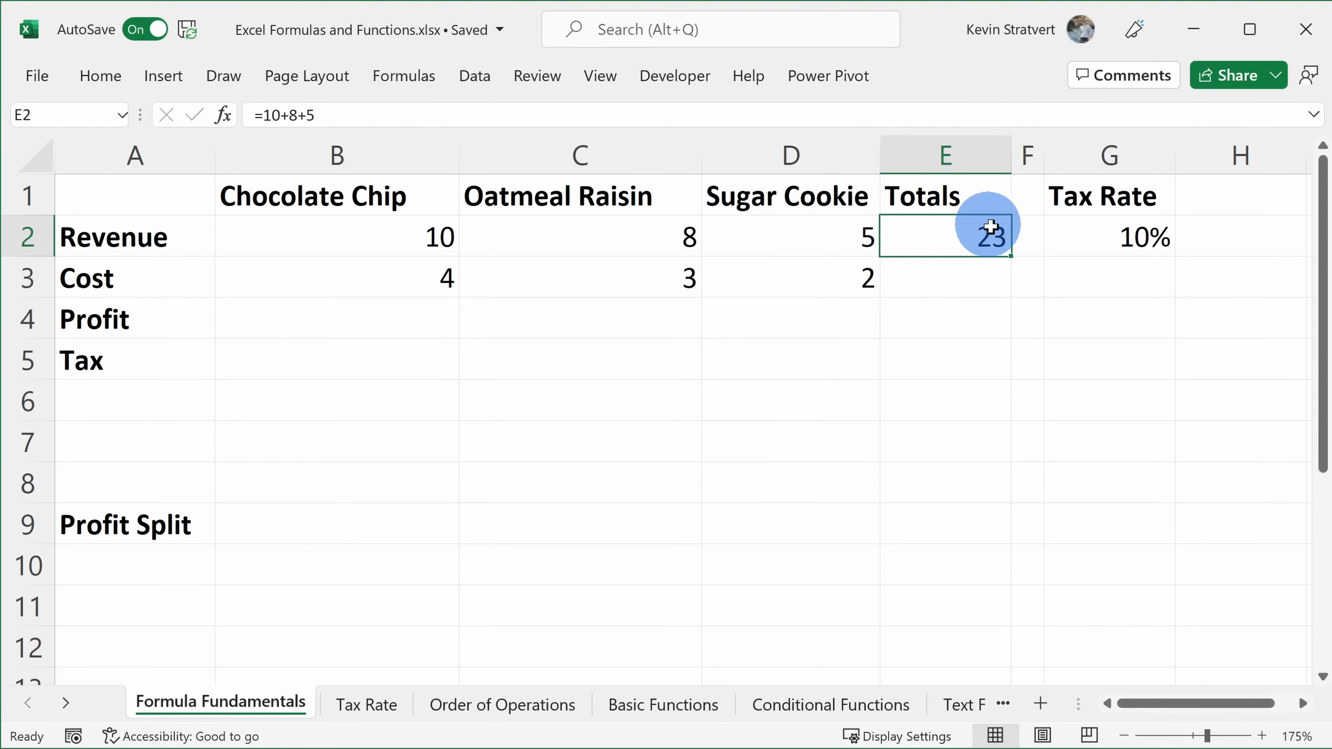
double_click(981, 233)
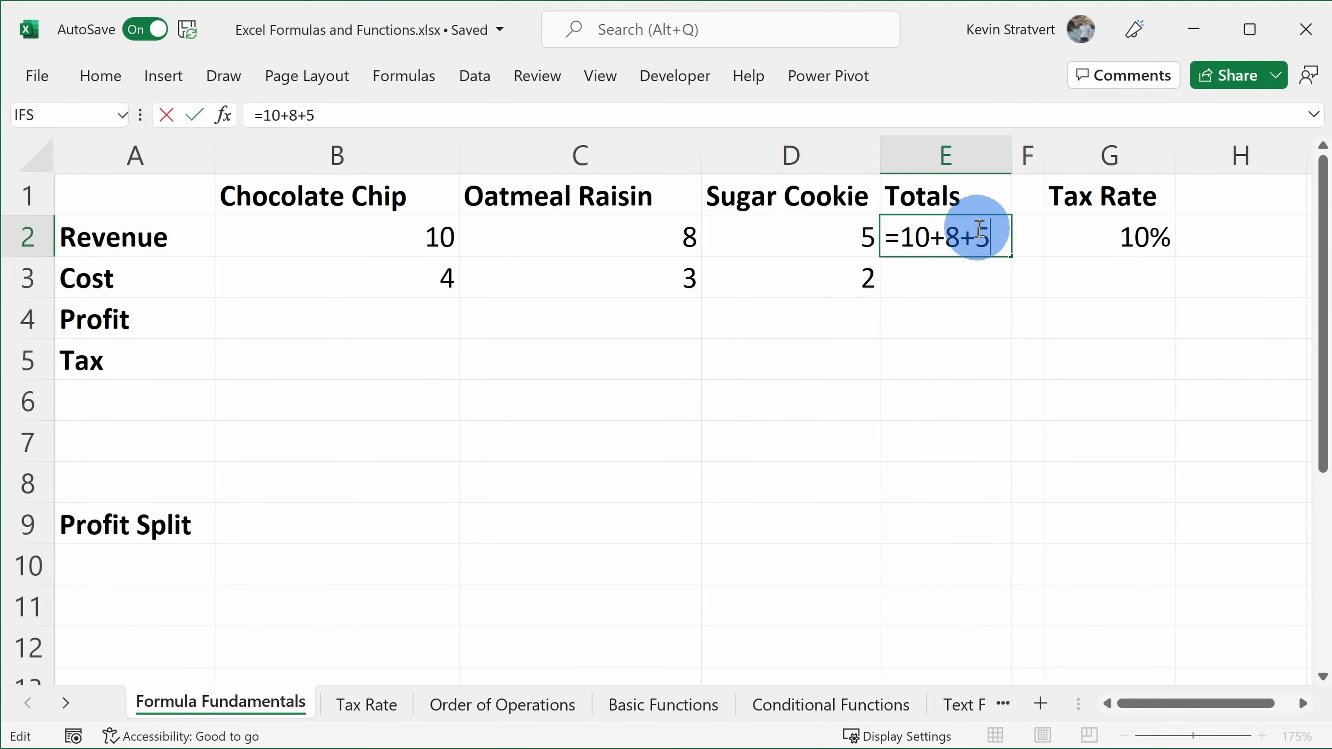
key("Escape")
- Test the hard-coded revenue total by setting Chocolate Chip revenue in B2 to 11, and restore it to 10
left_click(414, 236)
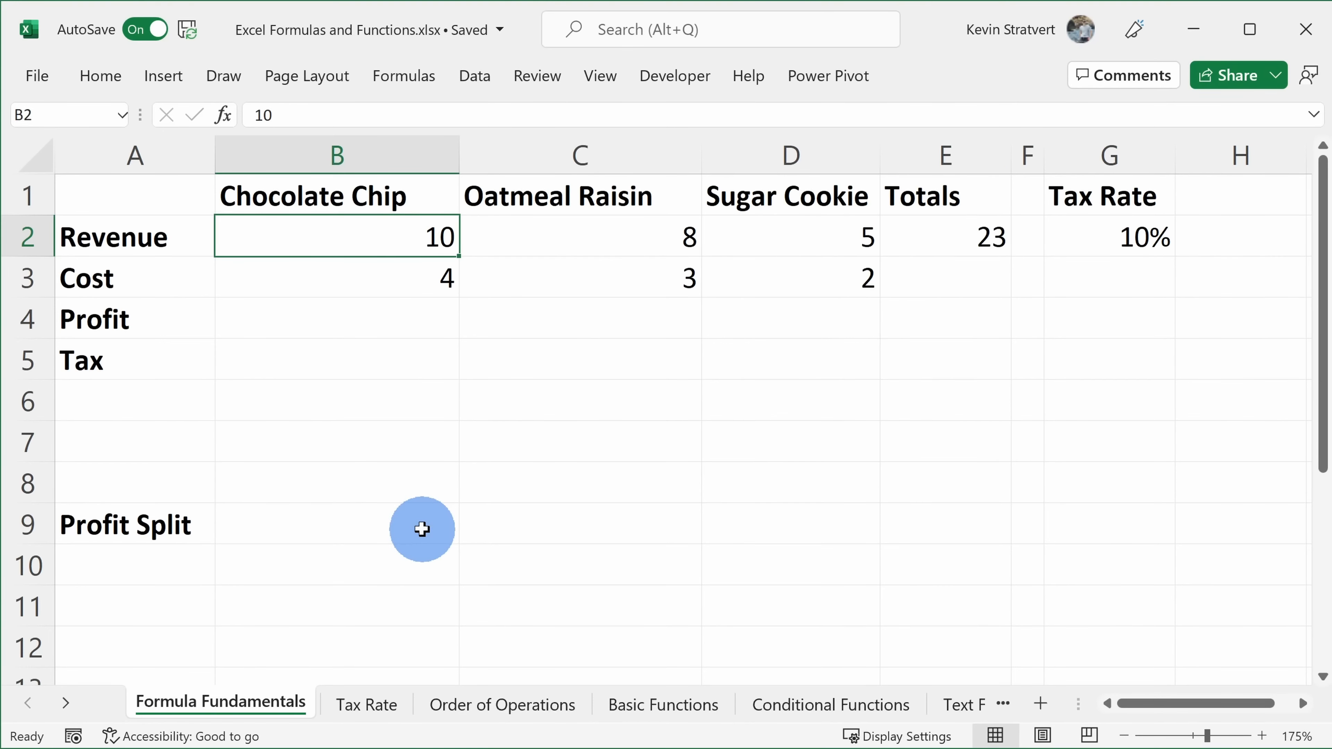
type("11")
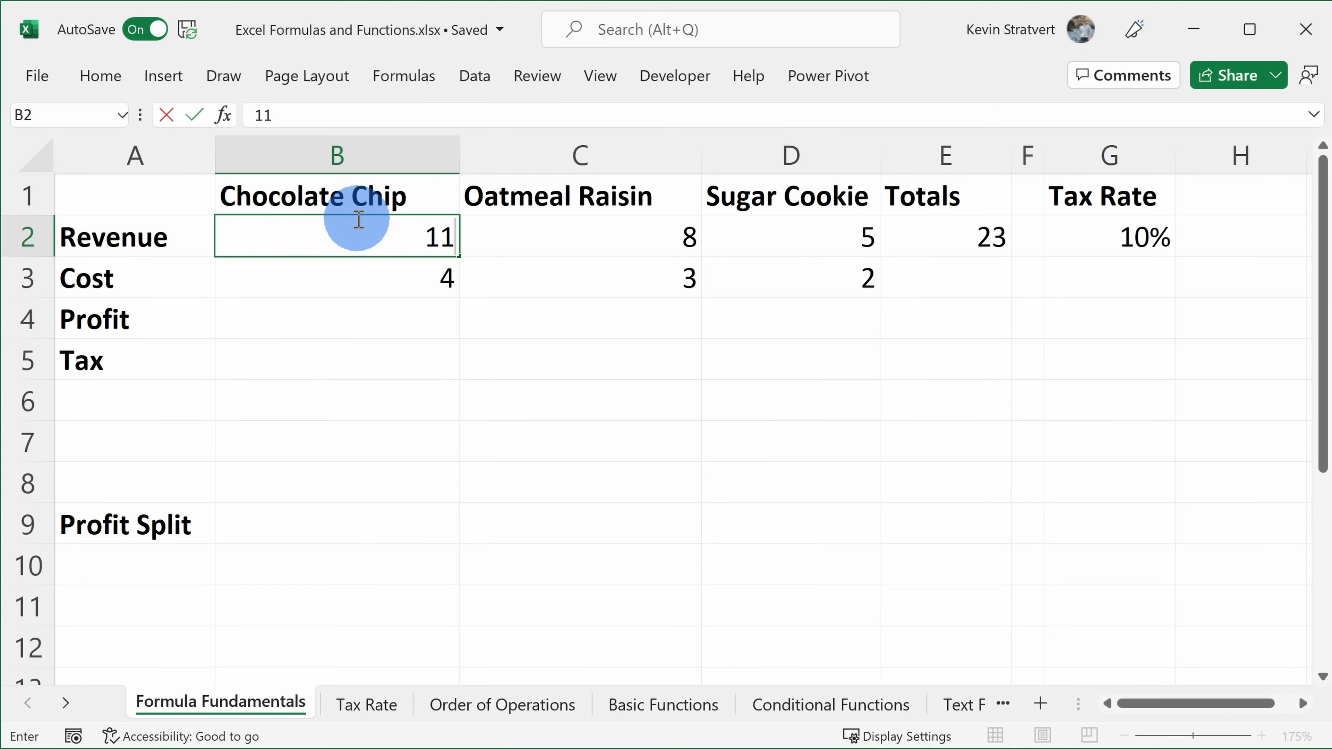
left_click(381, 271)
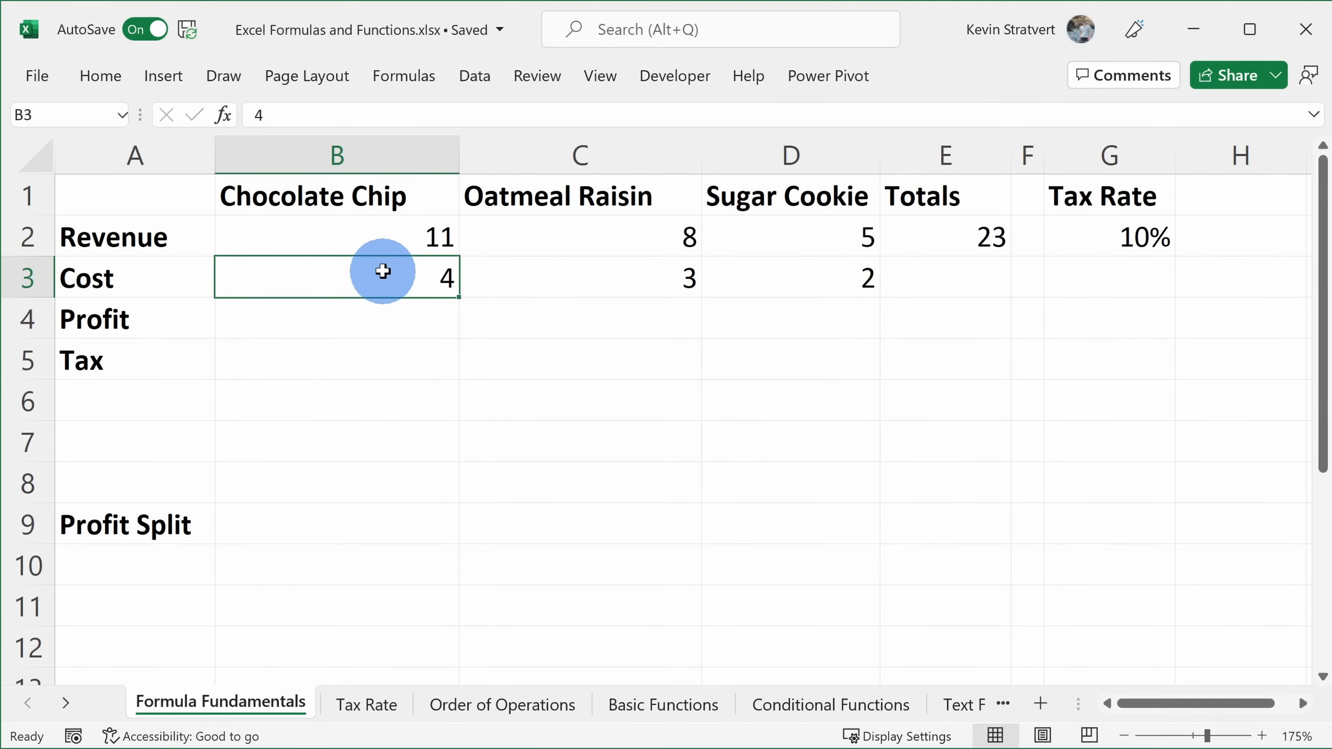
left_click(945, 238)
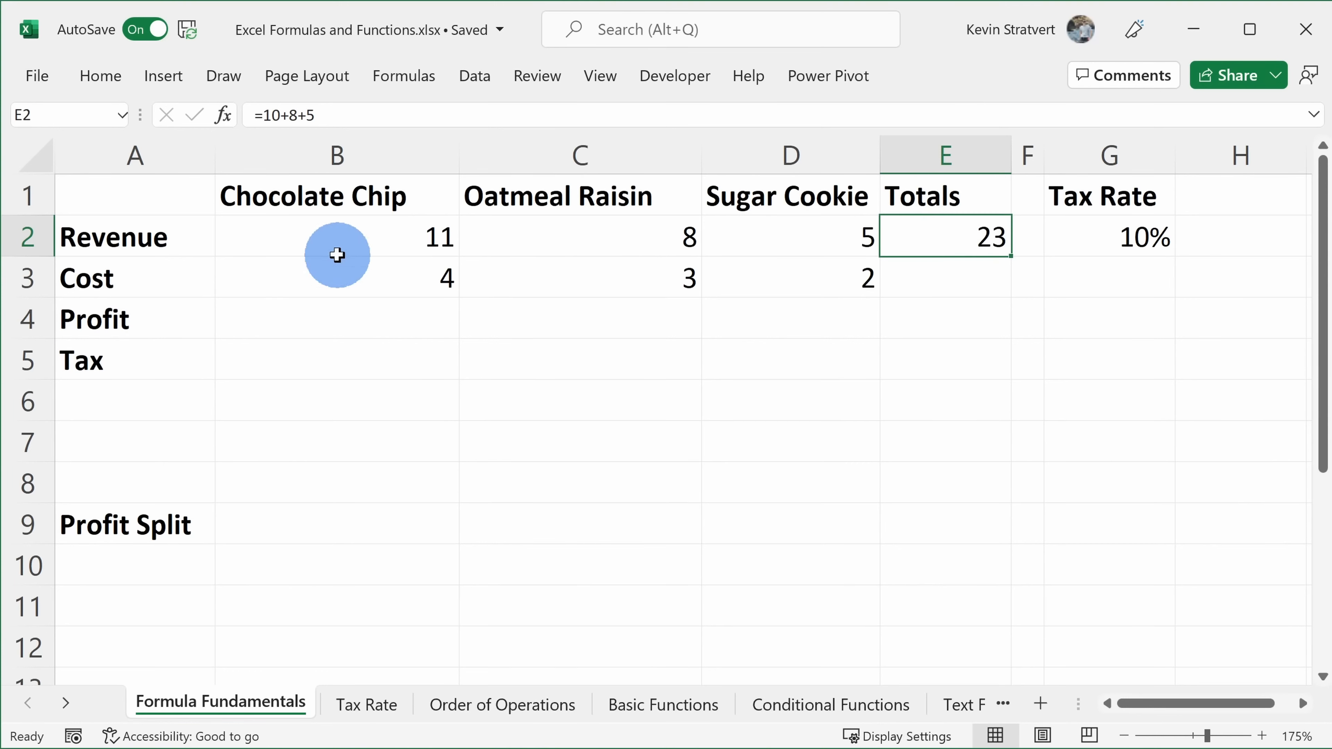
left_click(404, 247)
type("10")
- Replace the fixed numbers in E2's formula with references to the revenue cells so it reads =B2+C2+D2
left_click(979, 238)
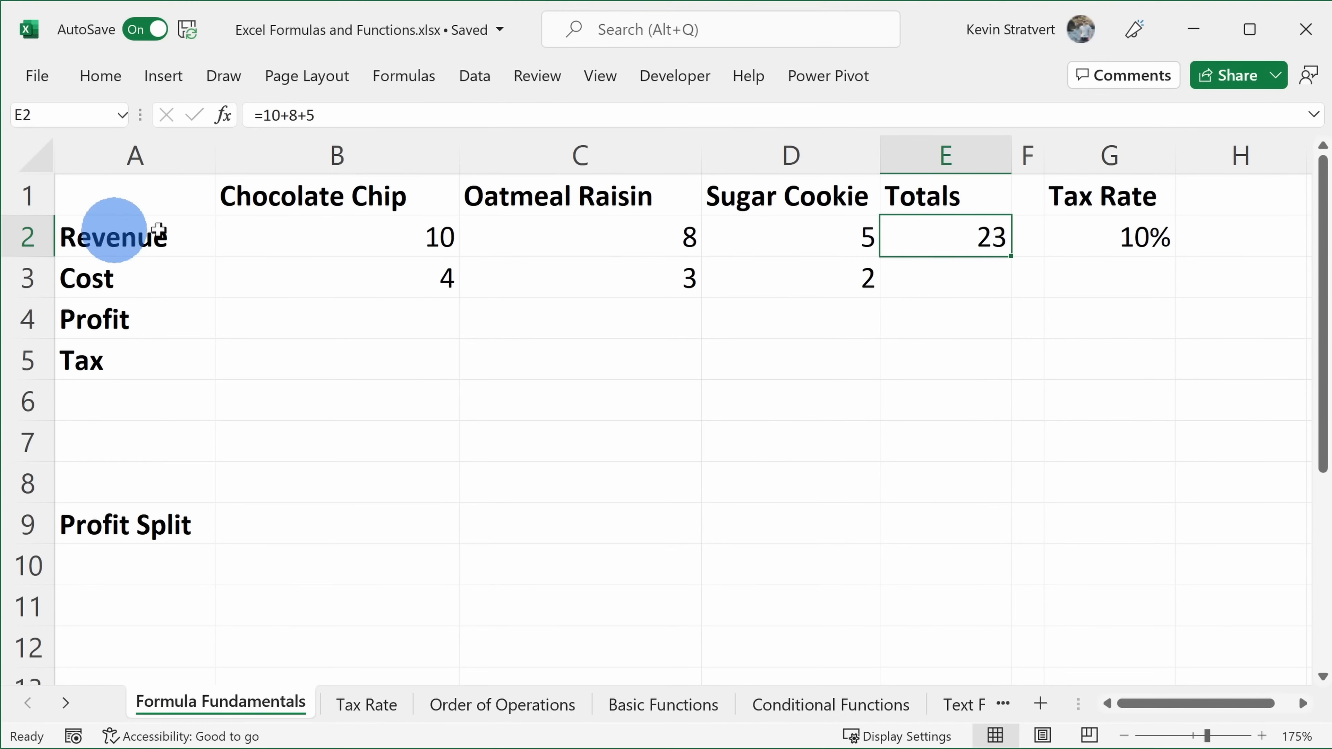
double_click(270, 115)
key("BackSpace")
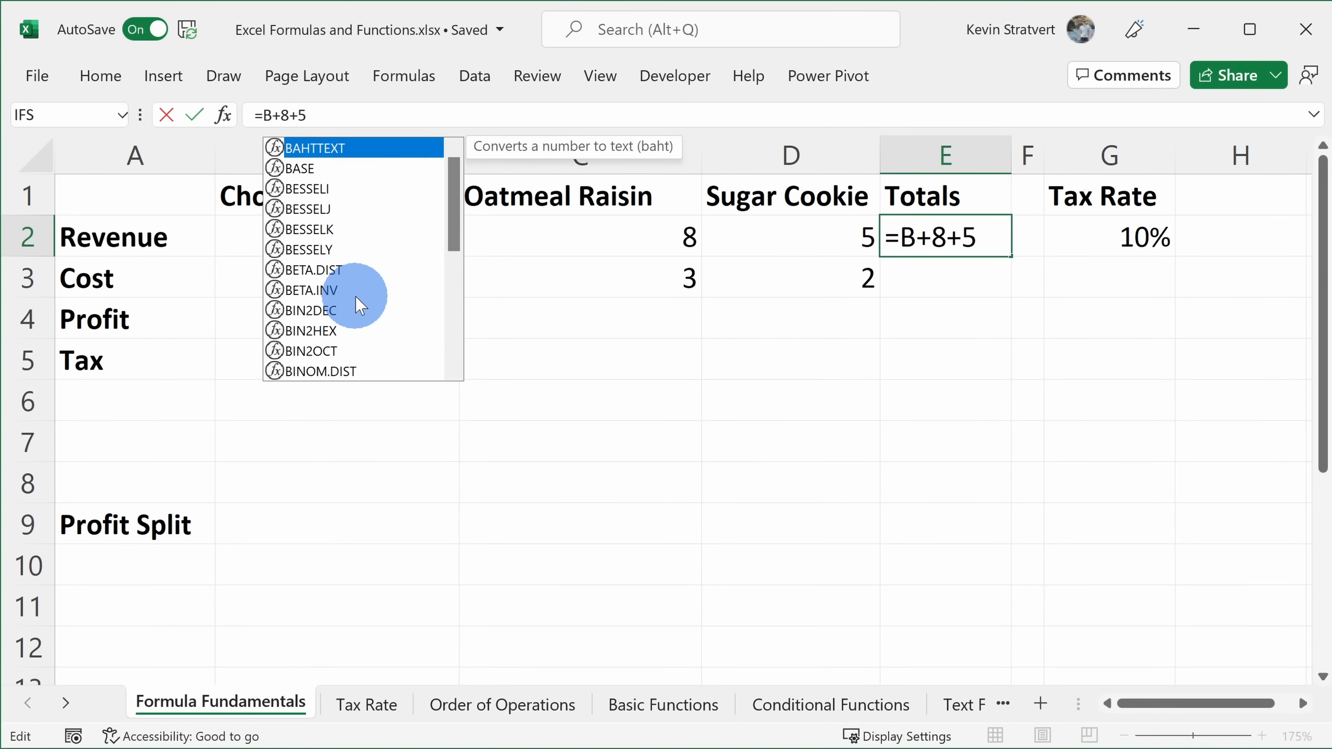
type("2")
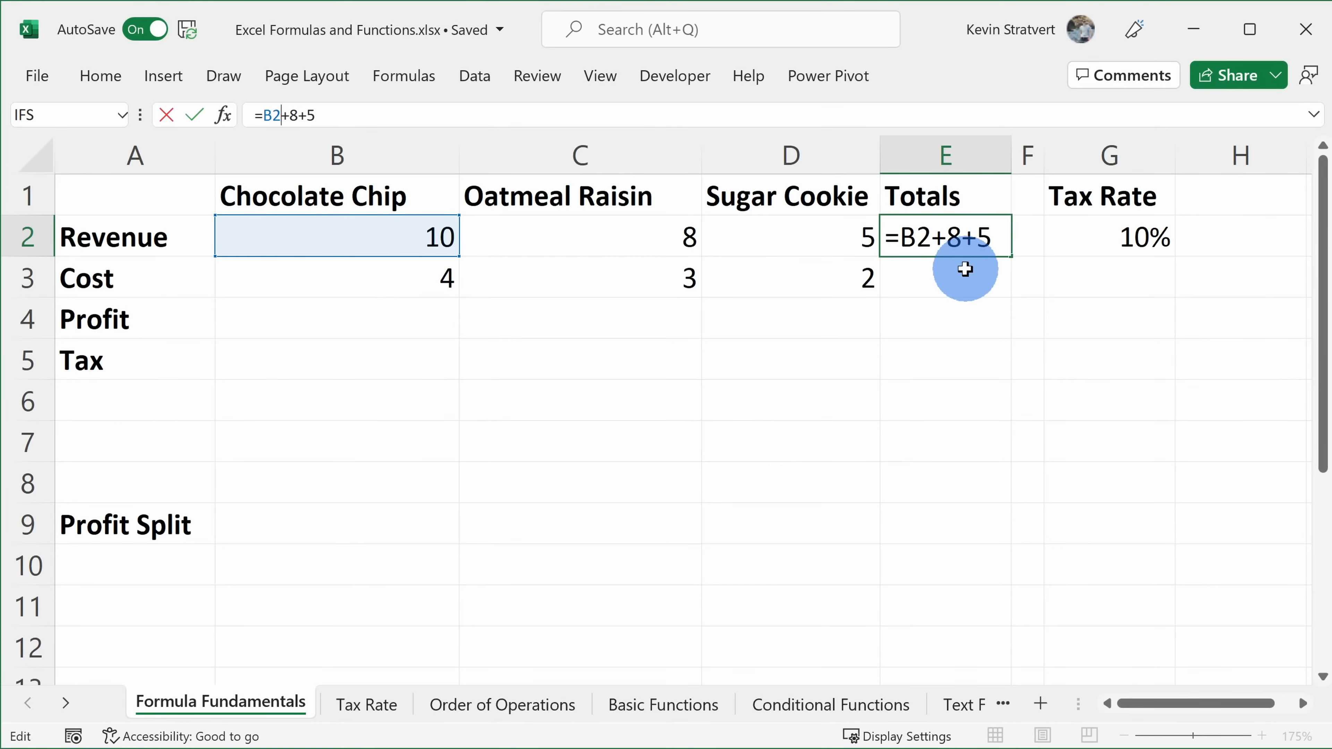
left_click(294, 117)
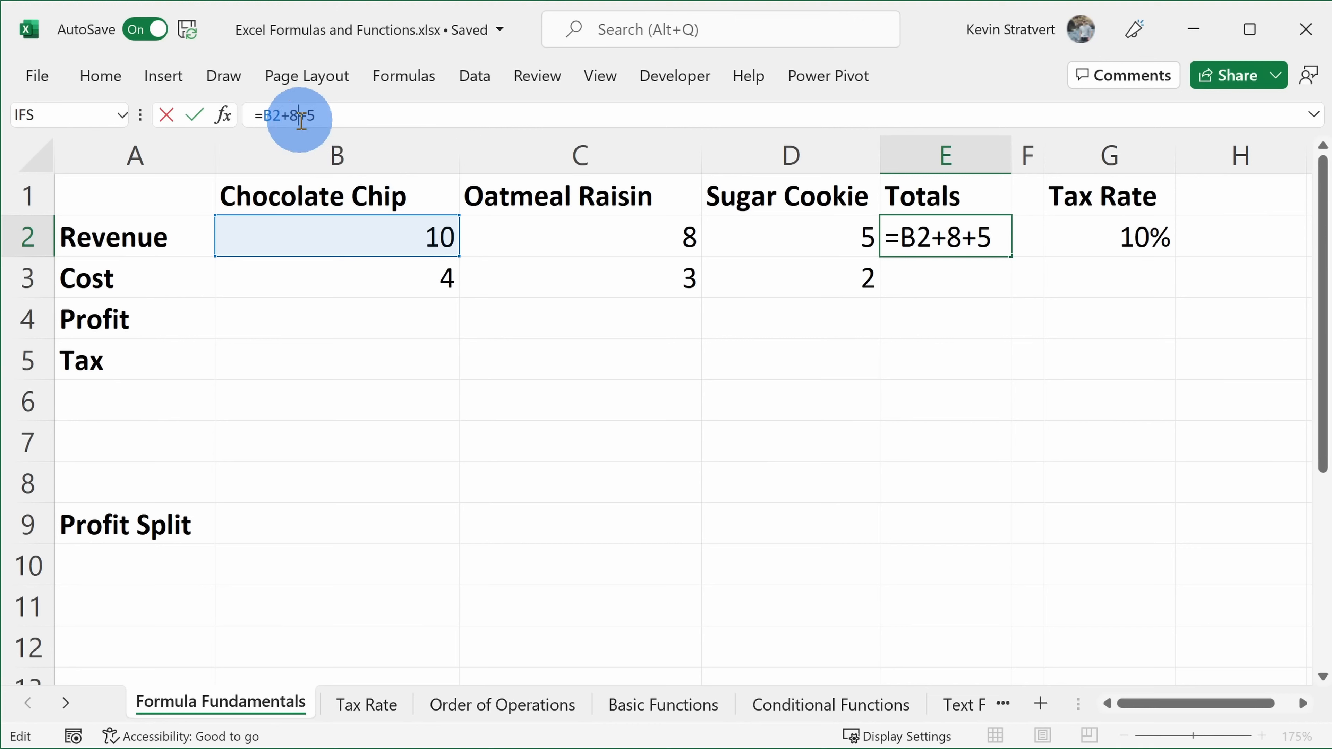
key("BackSpace")
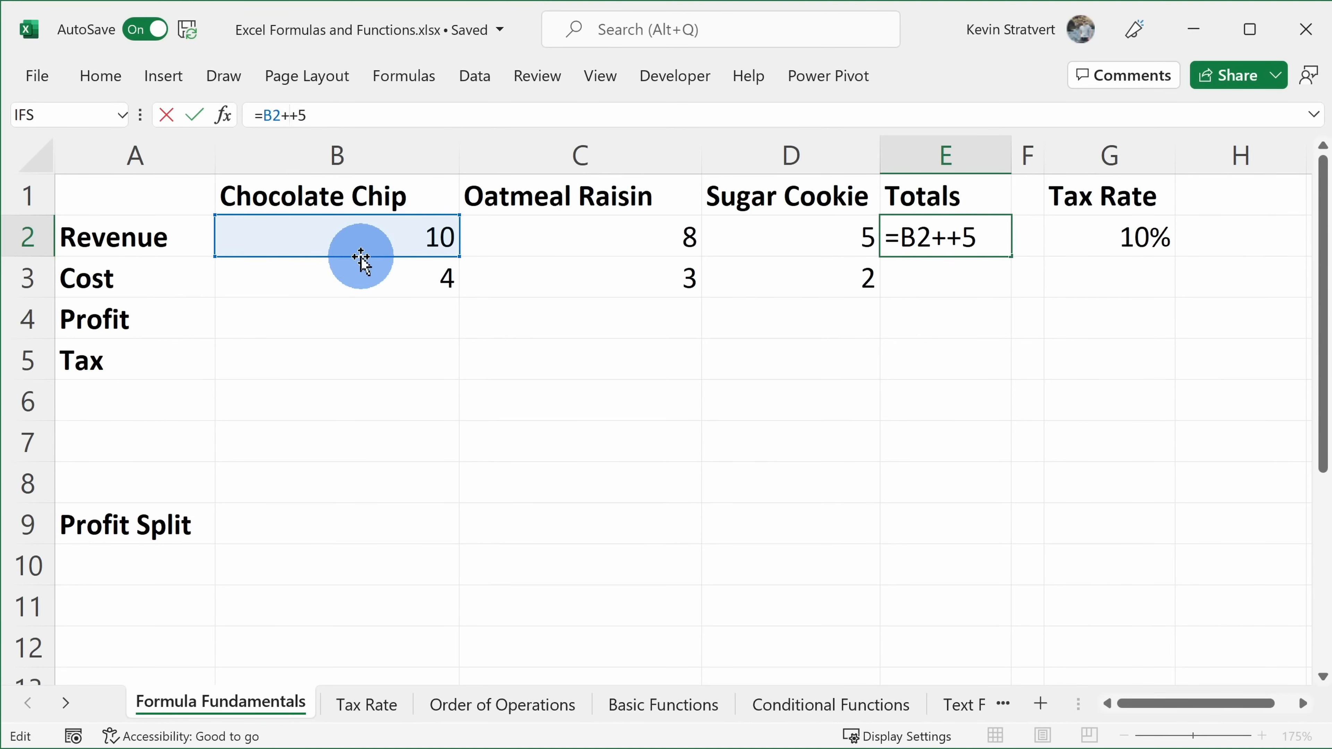
type("C2")
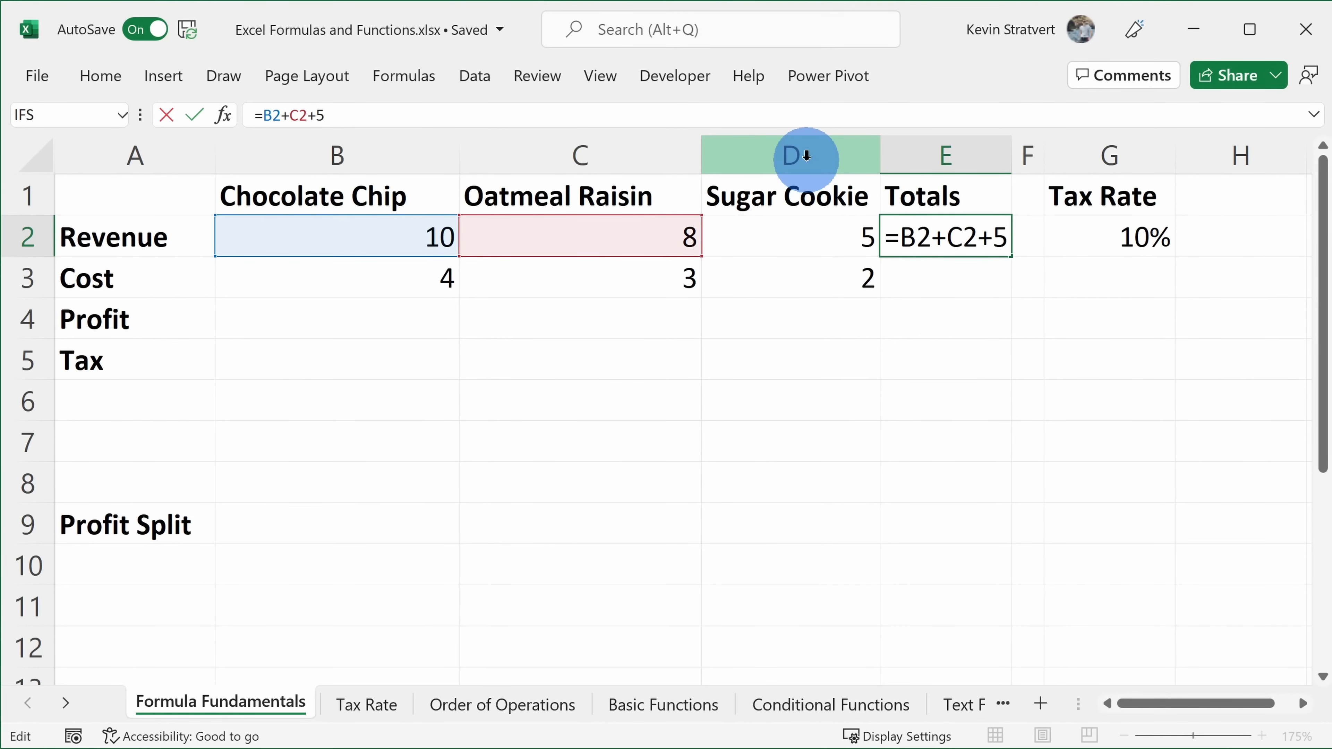
left_click(342, 105)
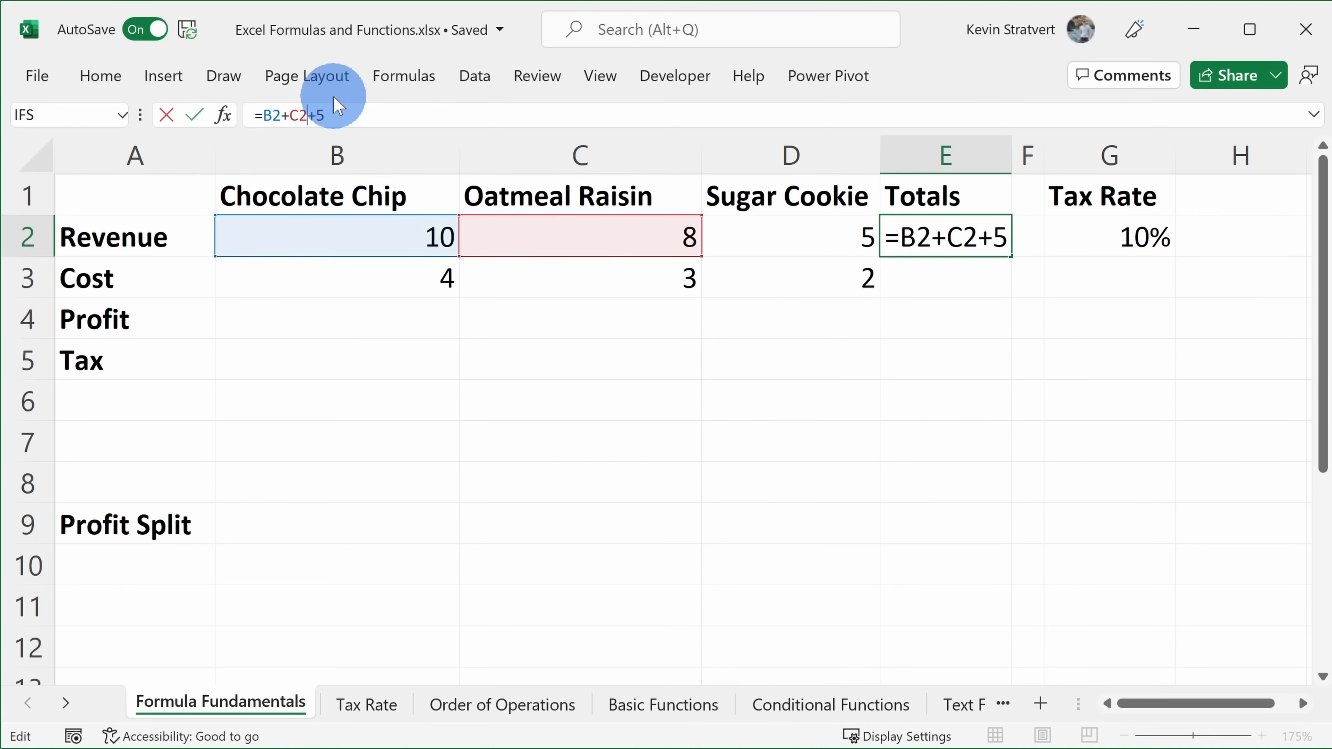
type("D2")
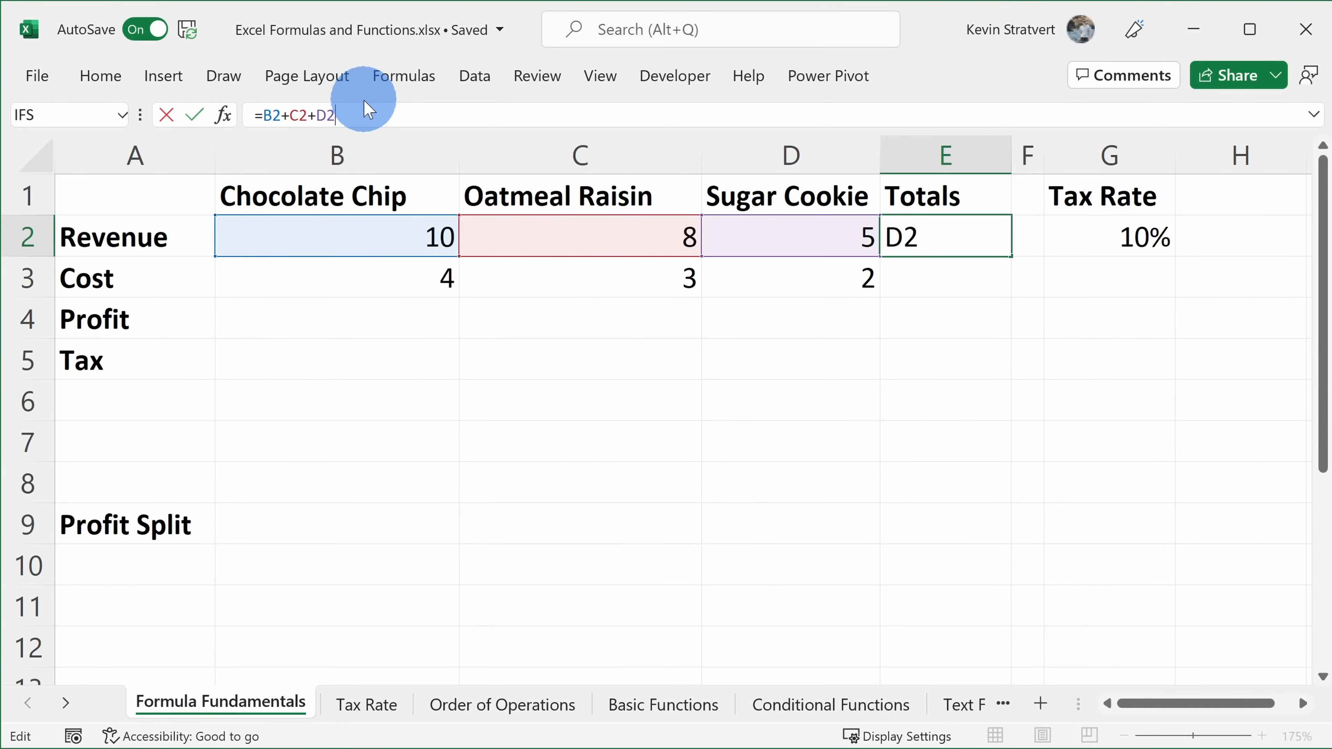
key("Return")
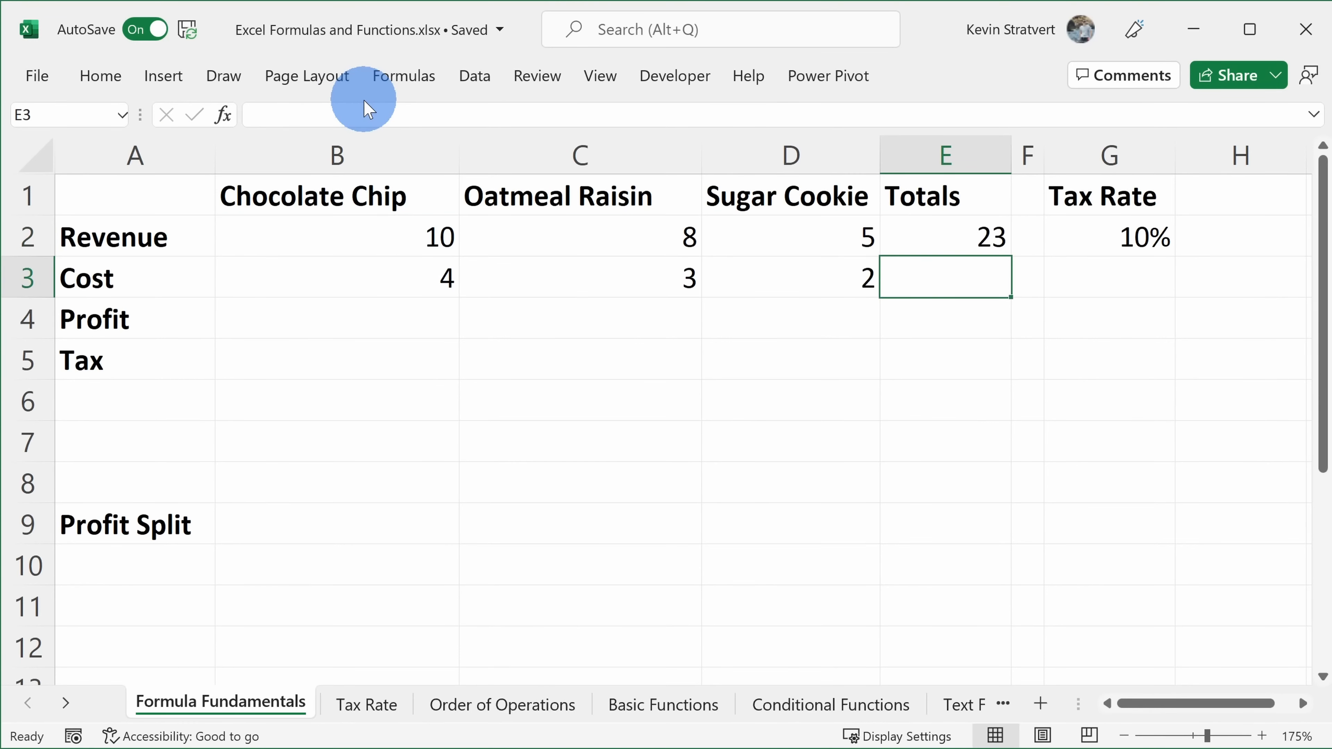
- Test the cell-reference total by setting Chocolate Chip revenue in B2 to 11, and restore it to 10
left_click(363, 237)
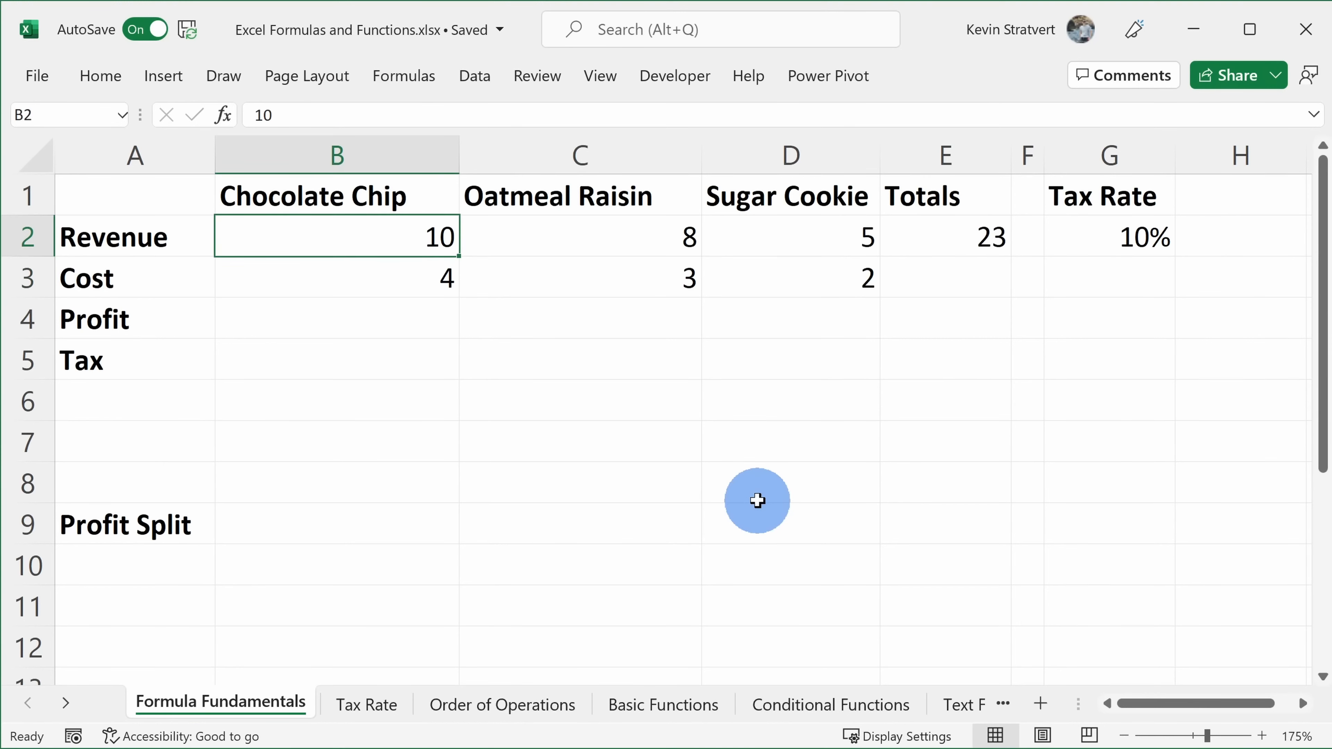
type("11")
key("Return")
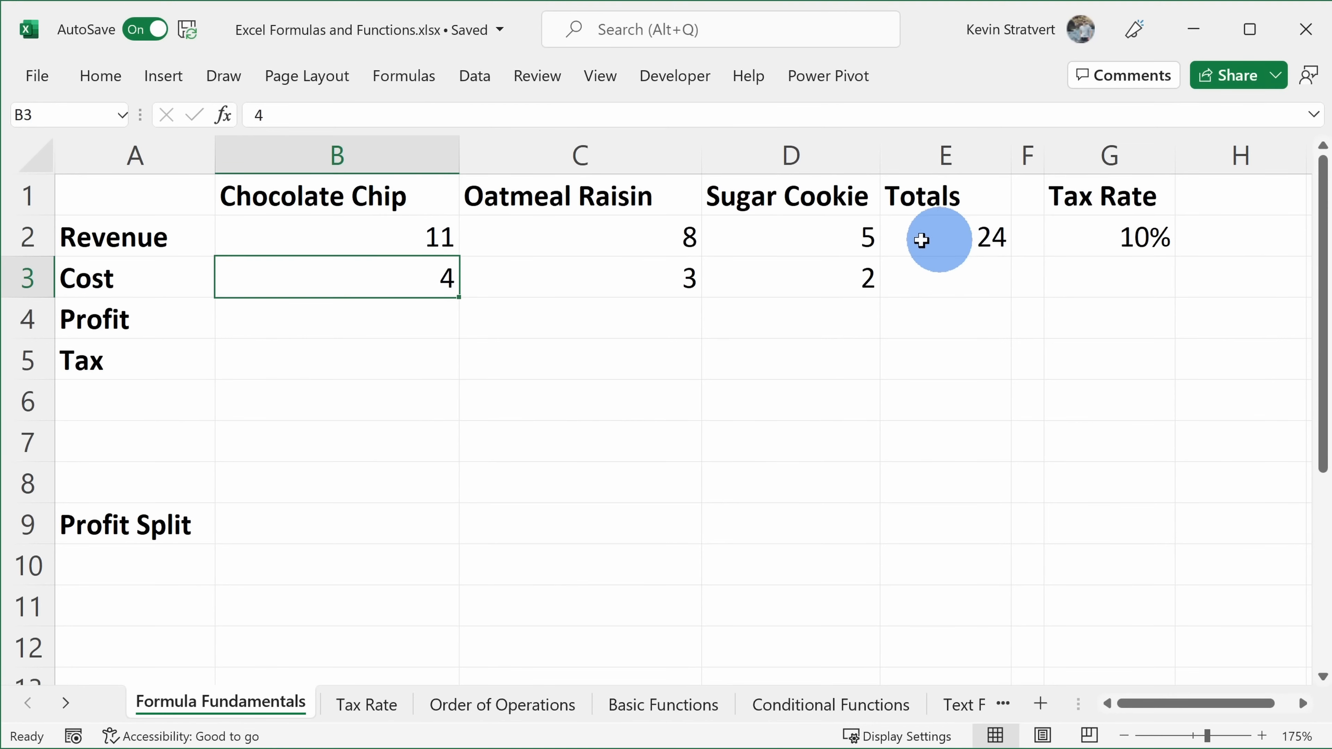
left_click(365, 232)
type("10")
key("Return")
- Examine the color-coded cell references of the revenue total formula in E2 and leave the formula as is
left_click(944, 239)
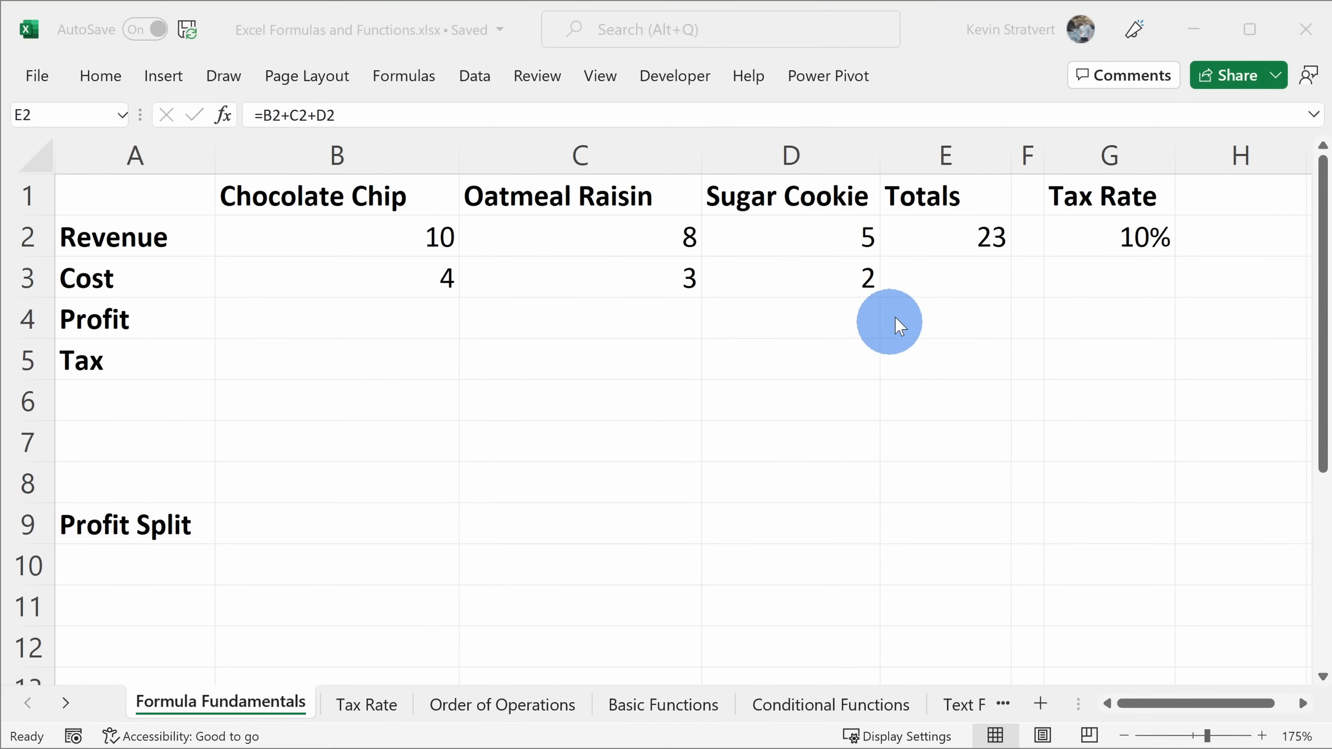
double_click(939, 247)
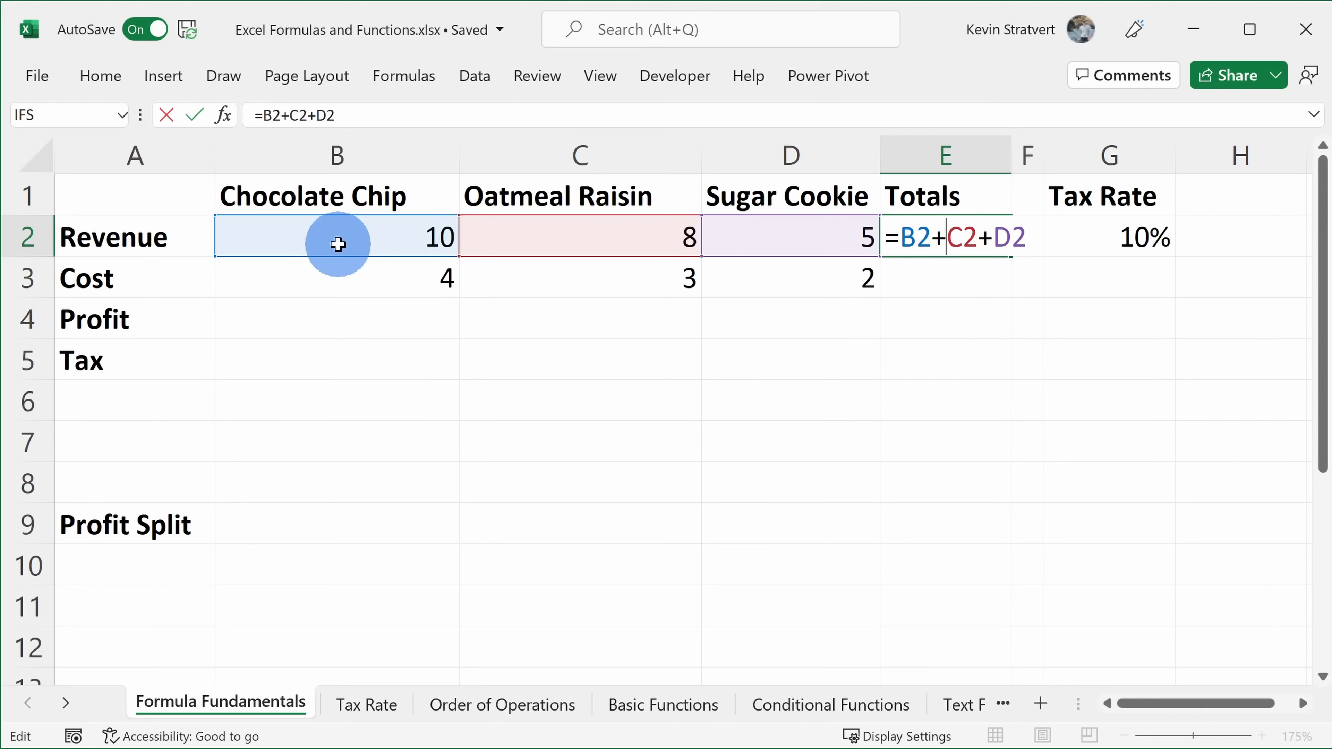
key("Escape")
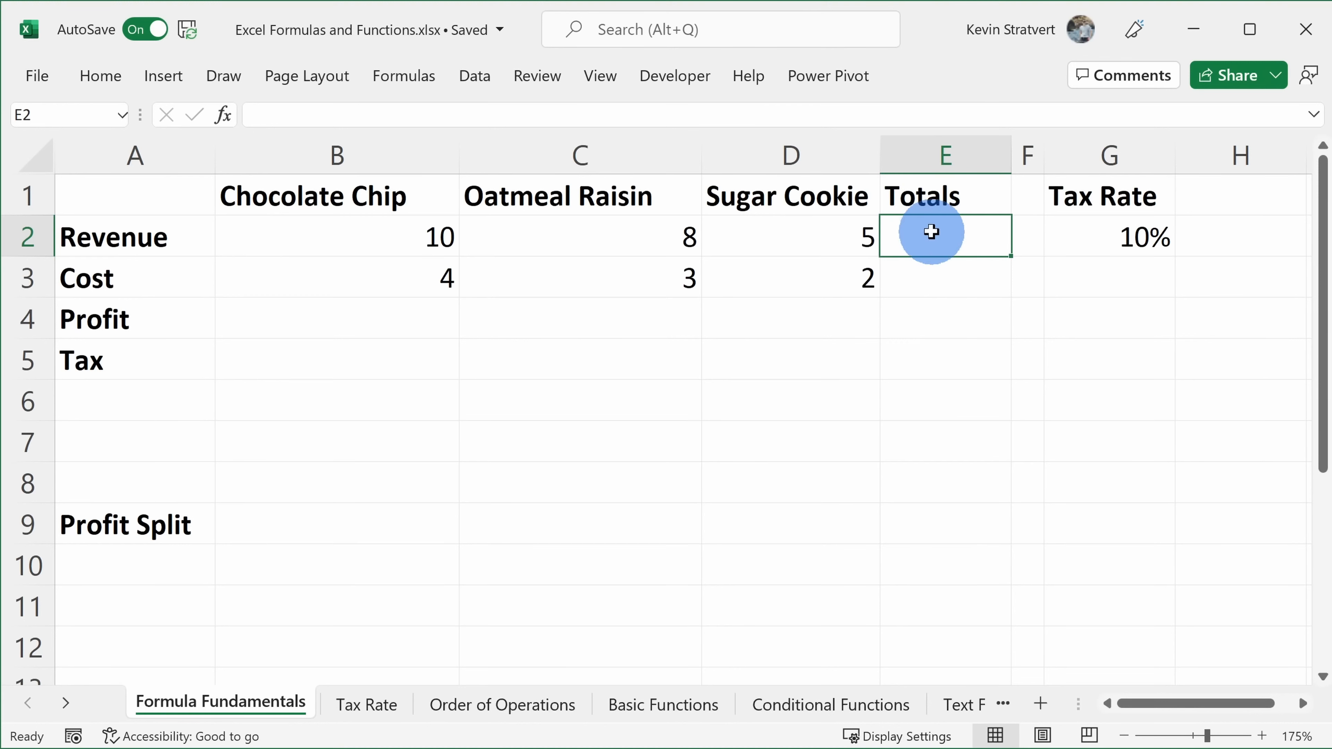
- Enter the formula =B2+C2+D2 in the empty Revenue total cell E2, pointing to each revenue cell for its reference
type("=")
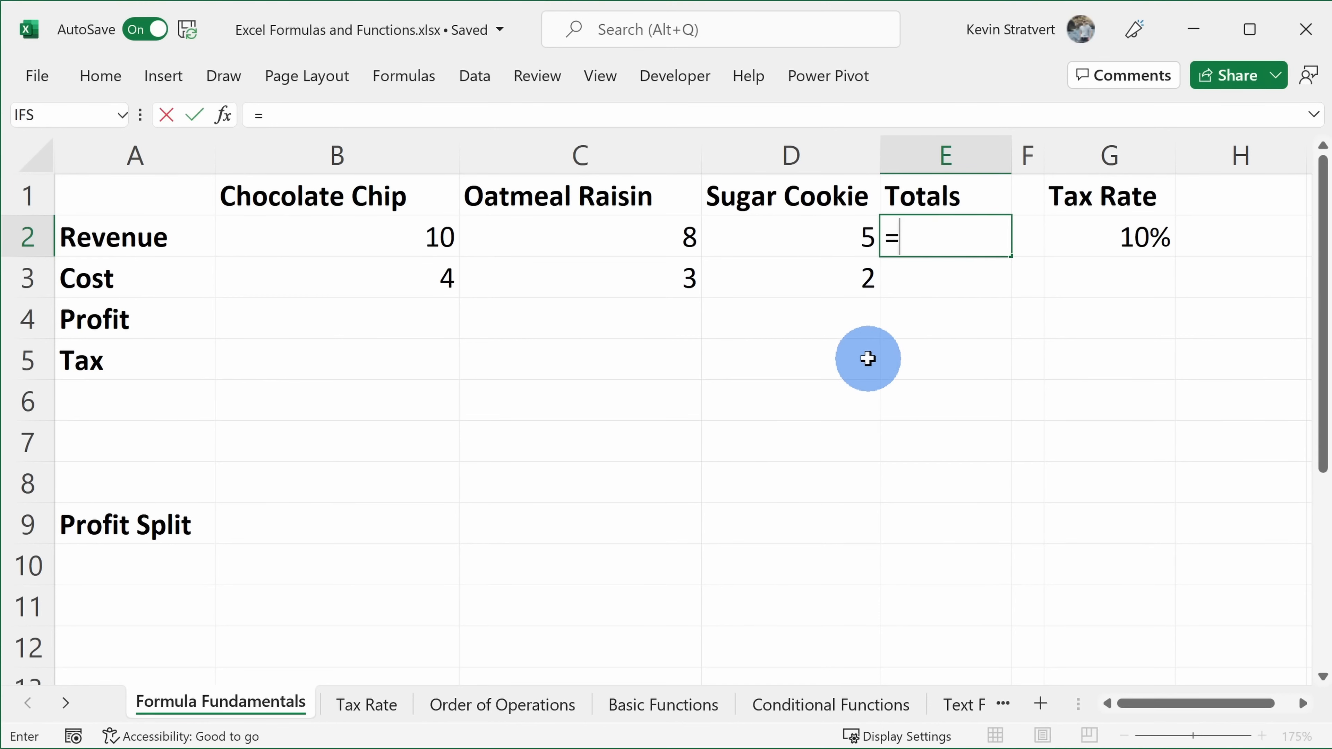
key("Left")
key("Left")
key("Left")
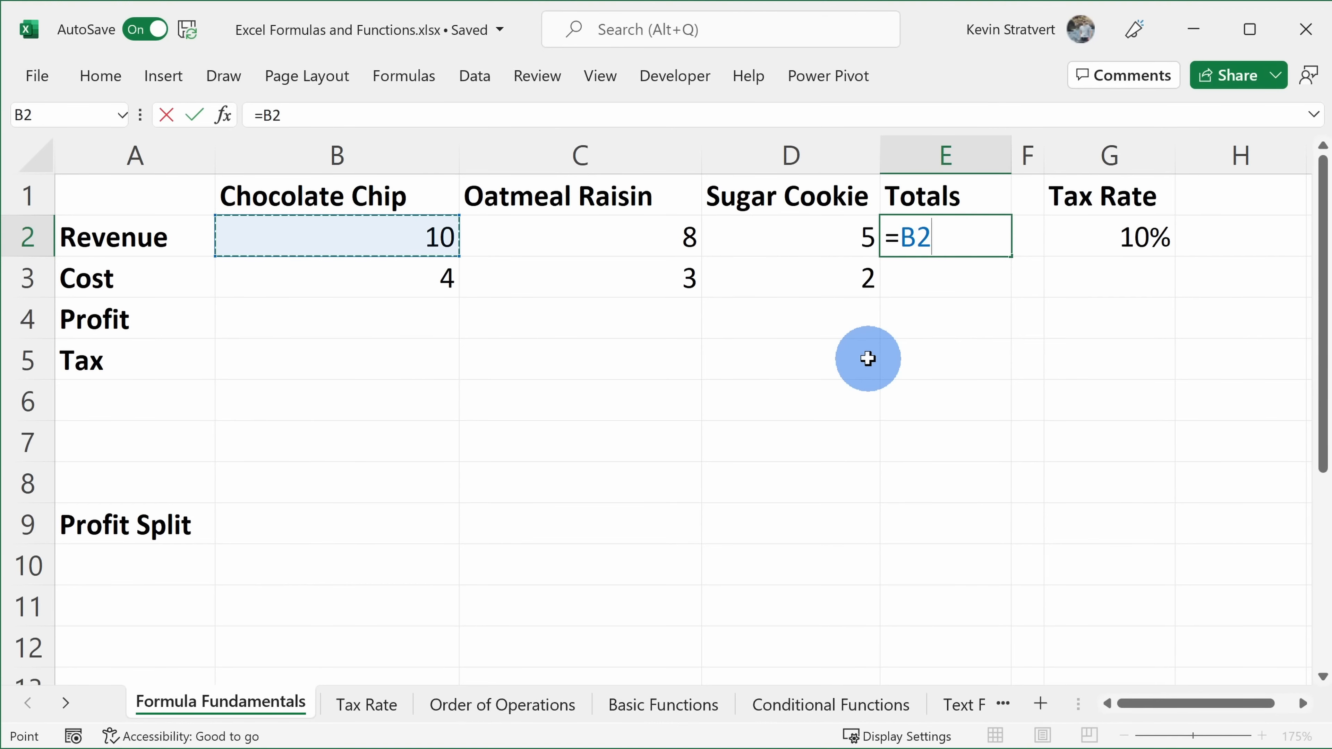
type("+")
key("Left")
key("Left")
type("+")
key("Left")
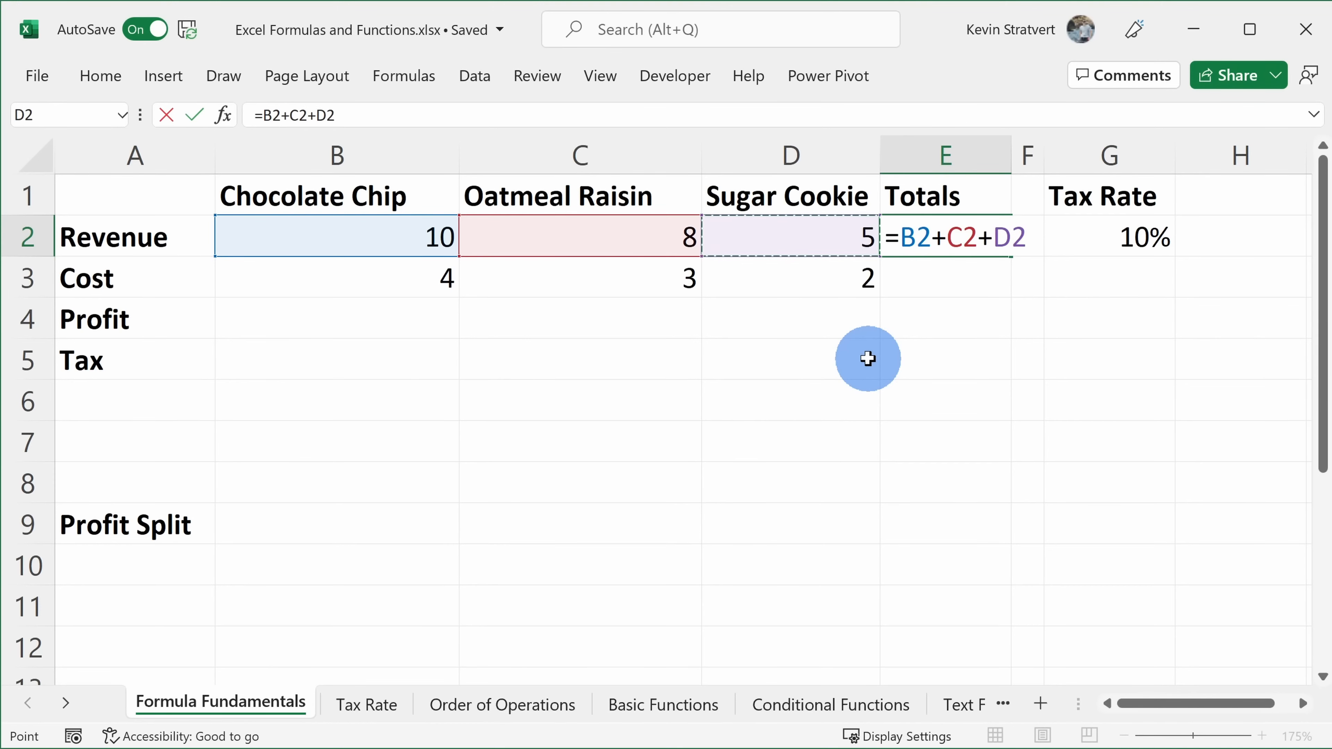
key("Return")
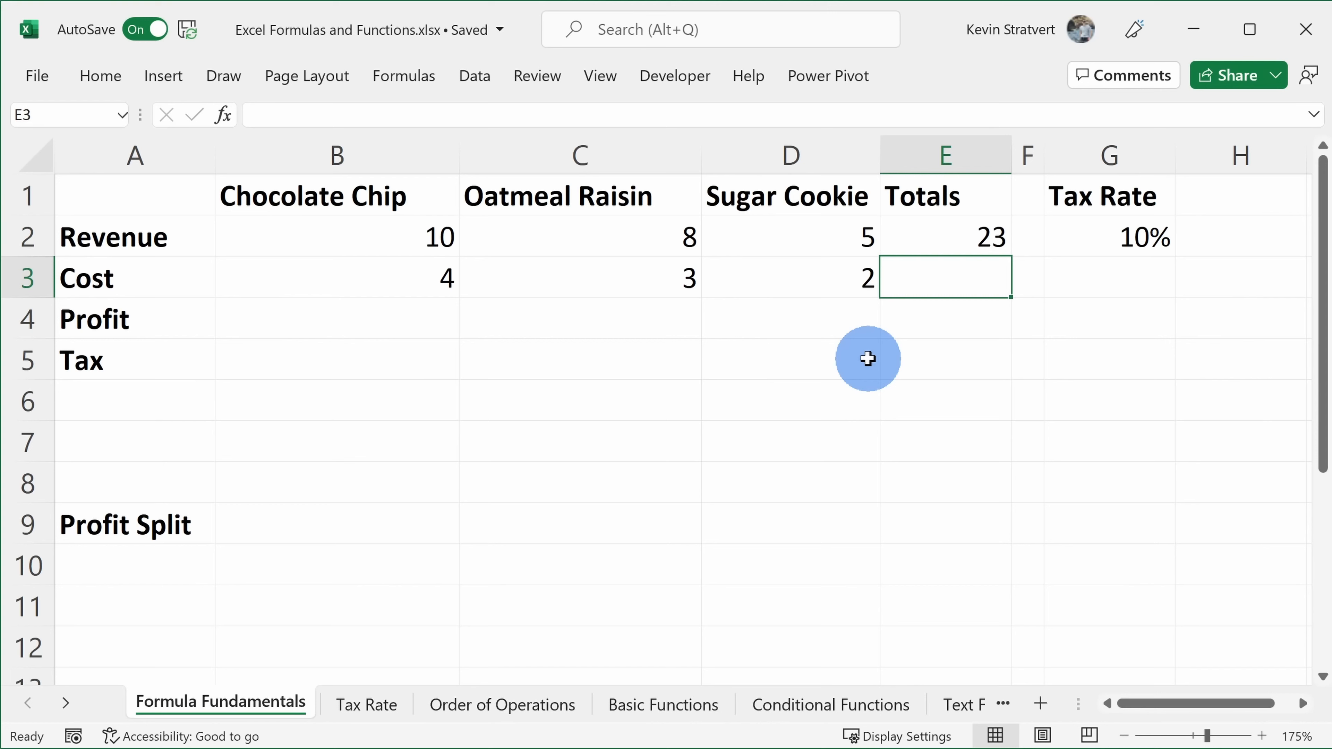
- Clear E2 and rebuild its revenue total as =B2+C2+D2 by picking the three revenue cells in the sheet
left_click(934, 241)
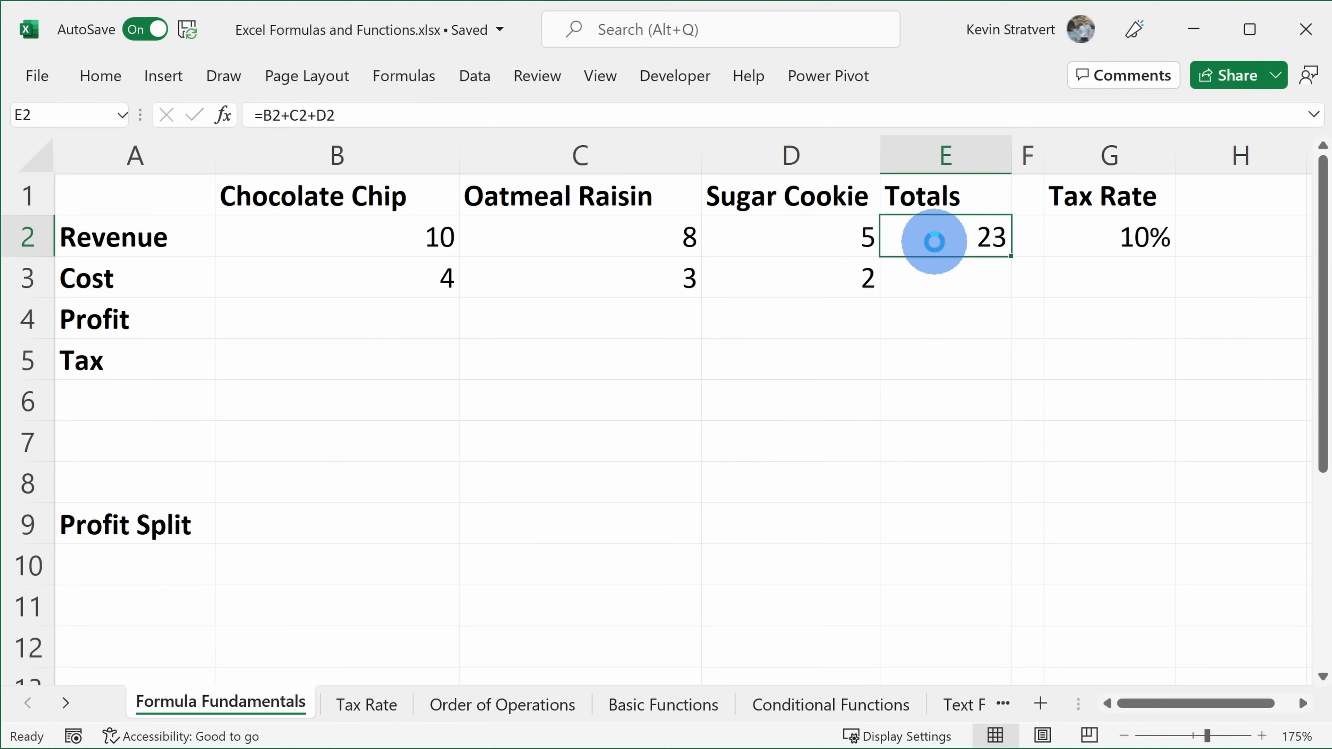
key("Delete")
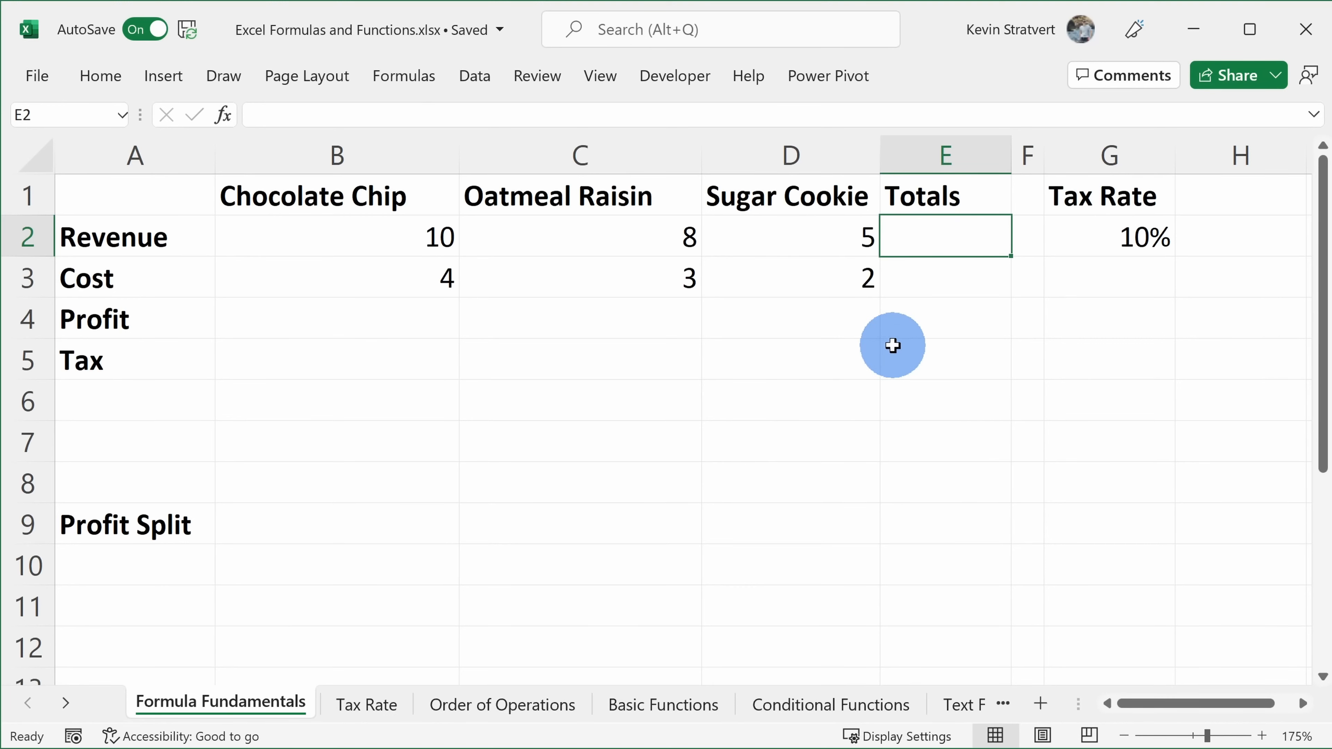
type("=")
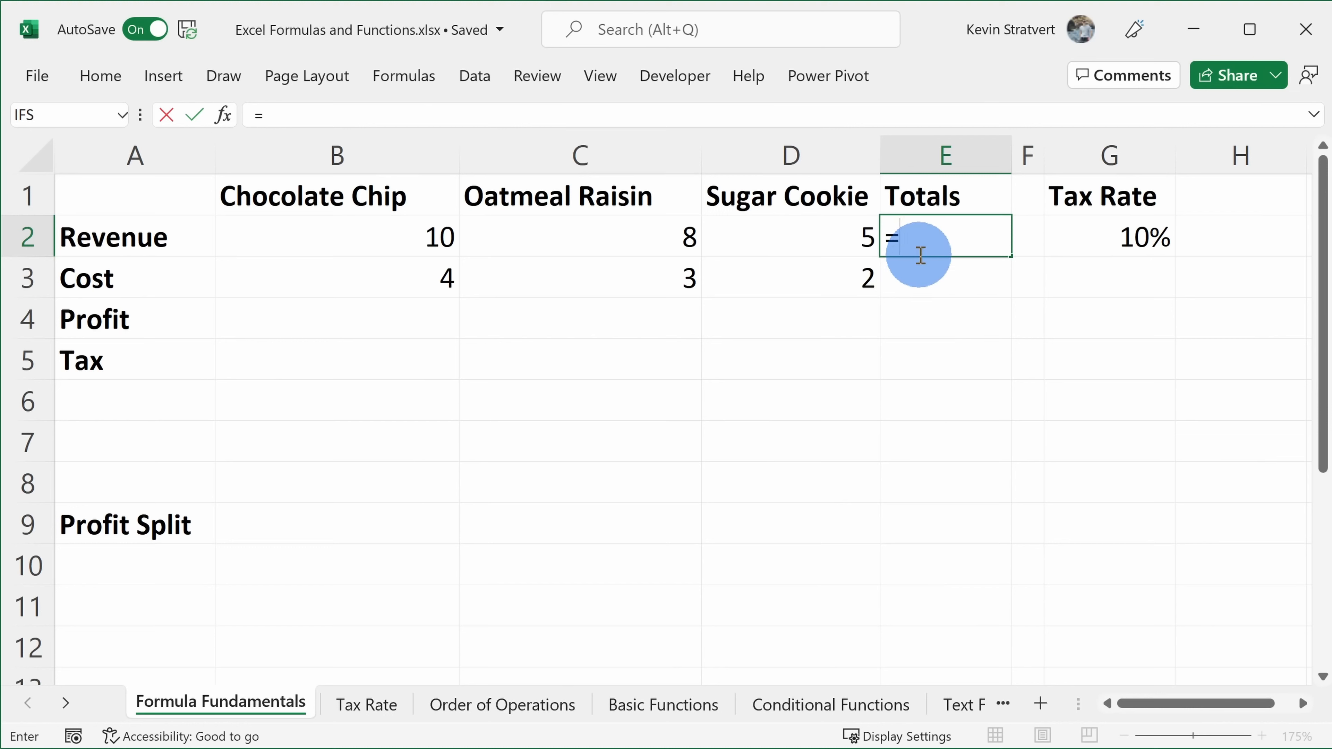
left_click(394, 239)
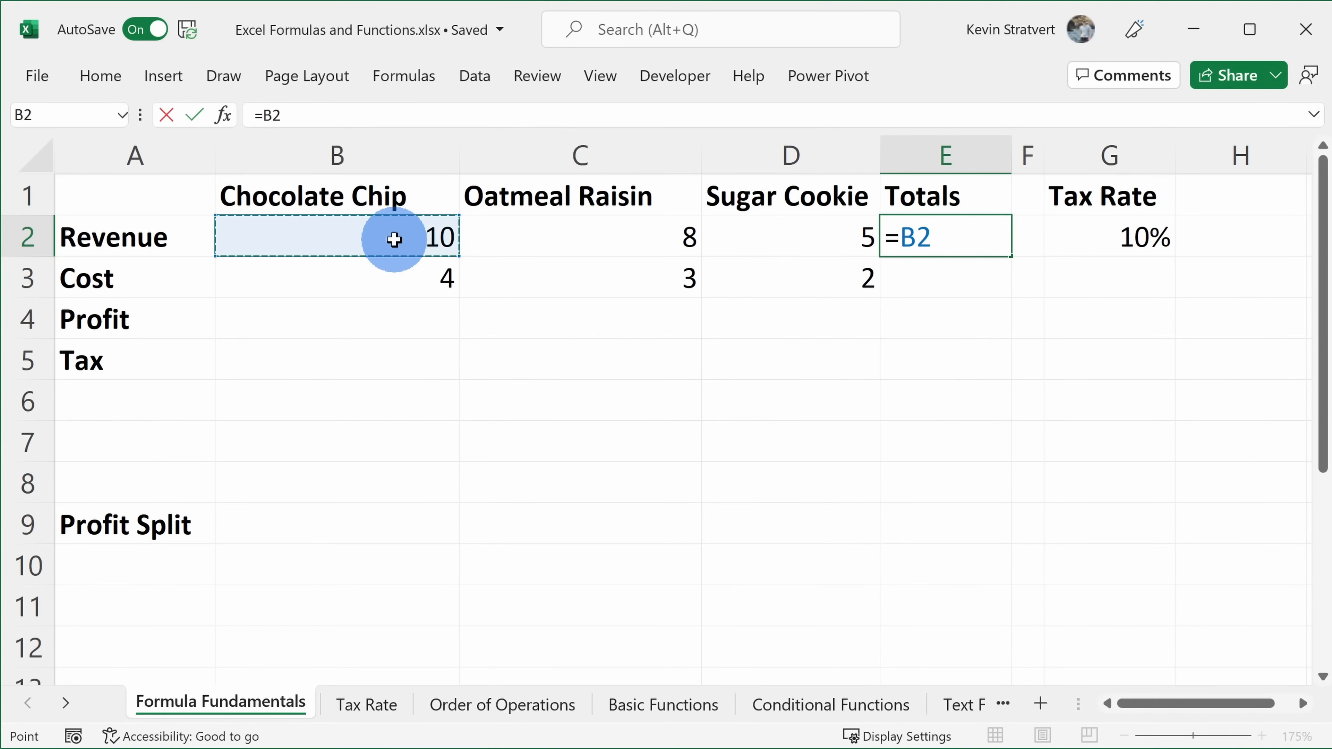
type("+")
left_click(554, 240)
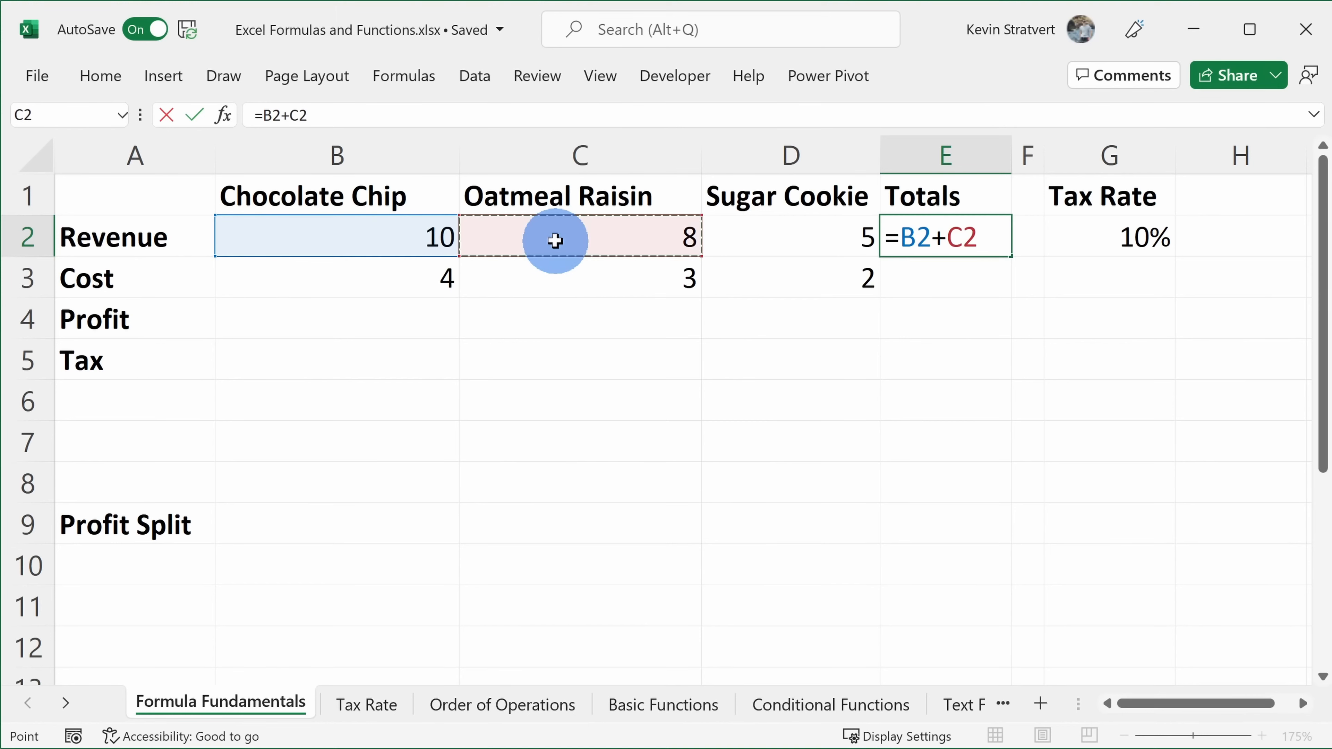
type("+")
left_click(796, 234)
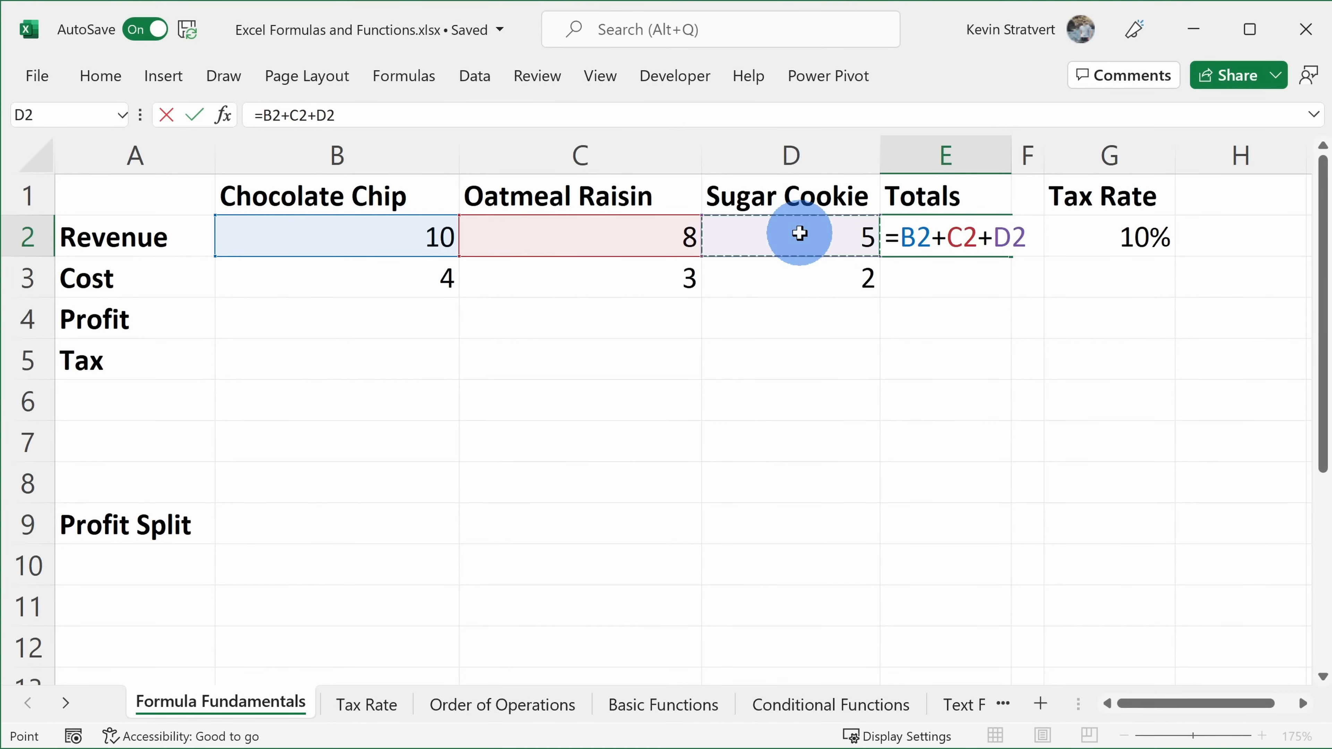
key("Return")
left_click(947, 240)
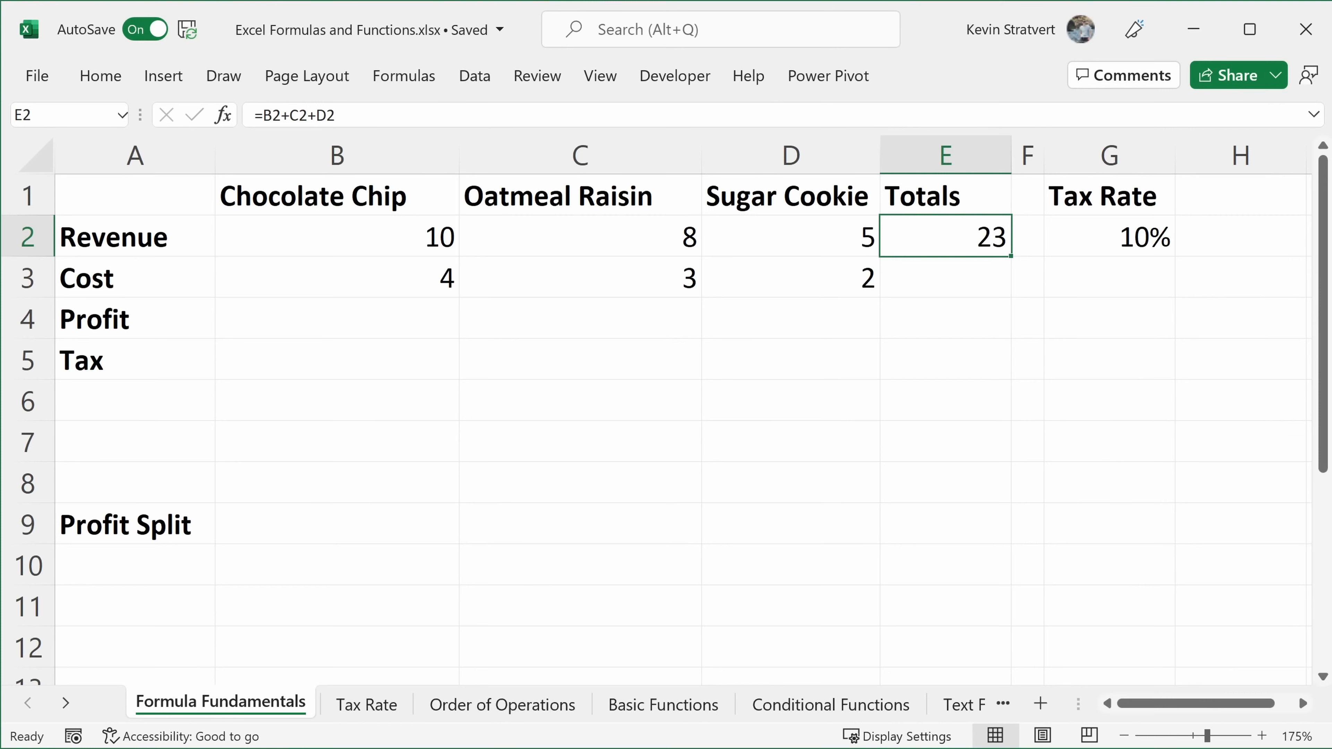
left_click(927, 269)
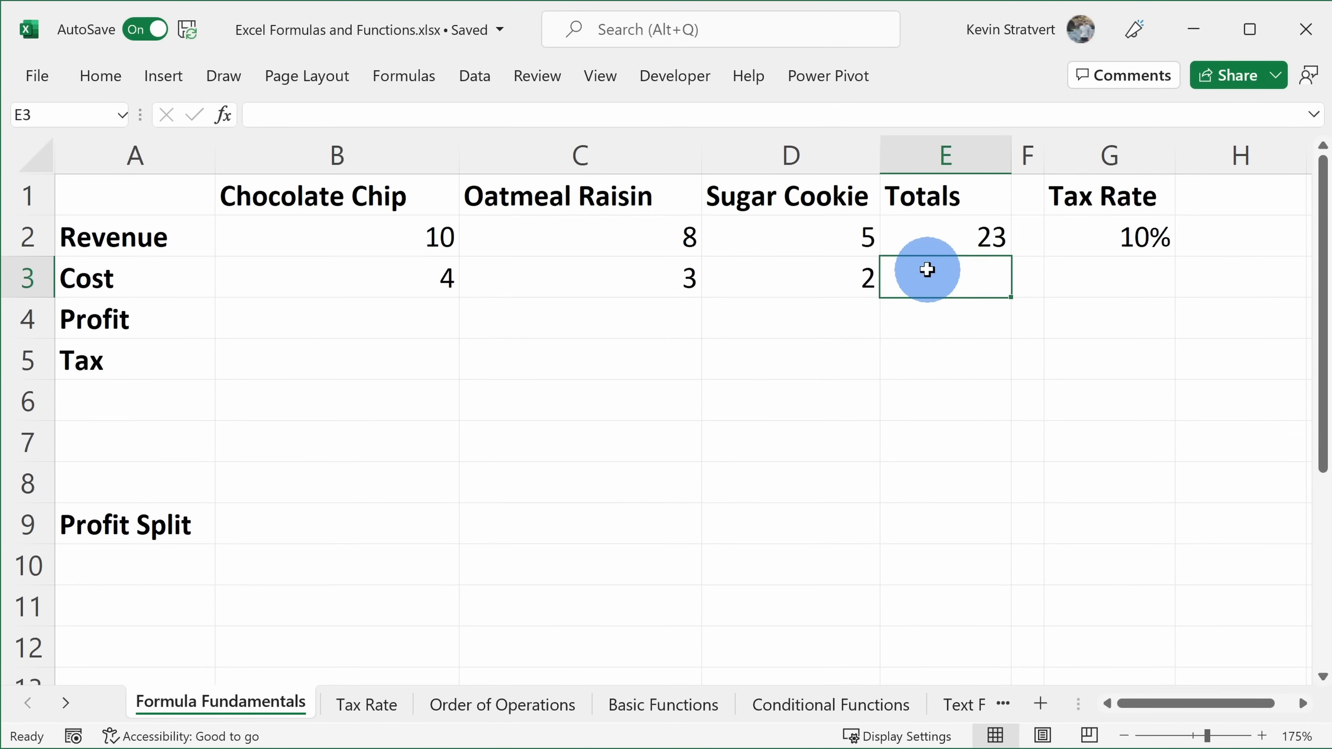
type("=")
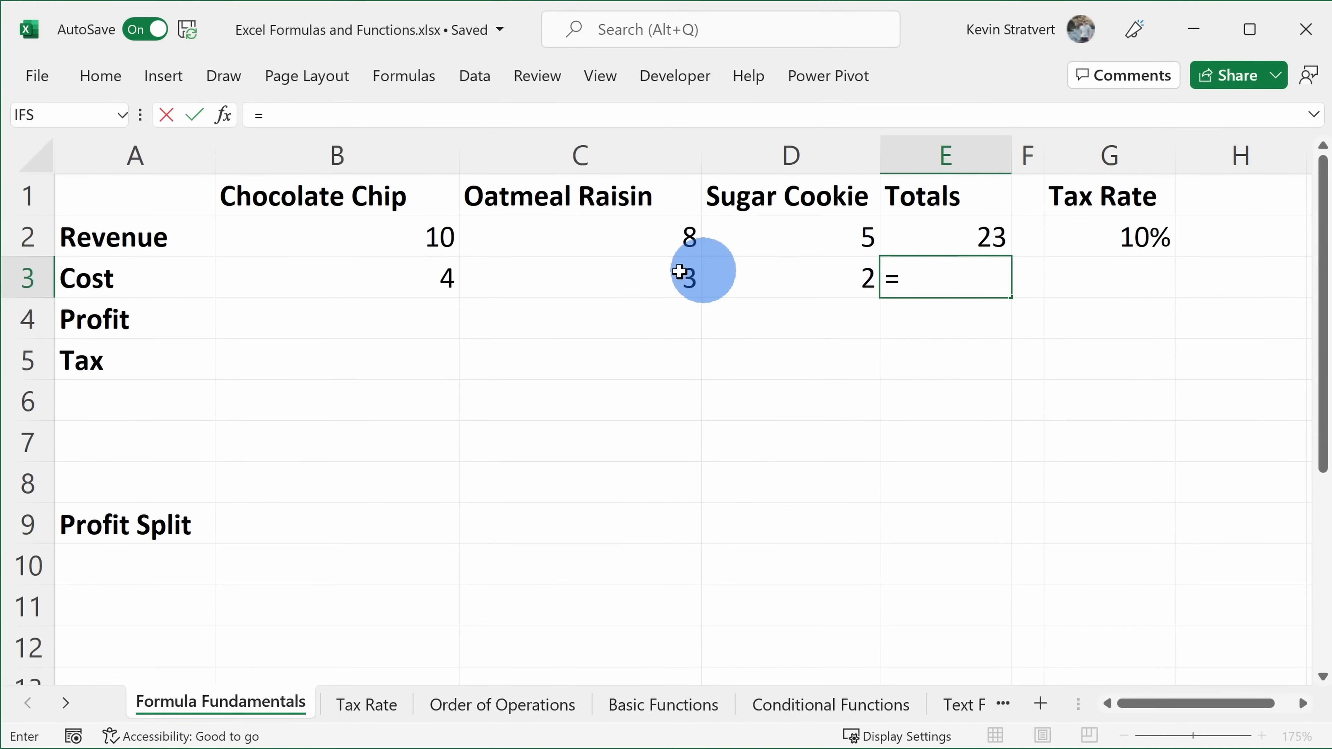
left_click(363, 281)
type("+")
left_click(630, 276)
type("+")
left_click(844, 275)
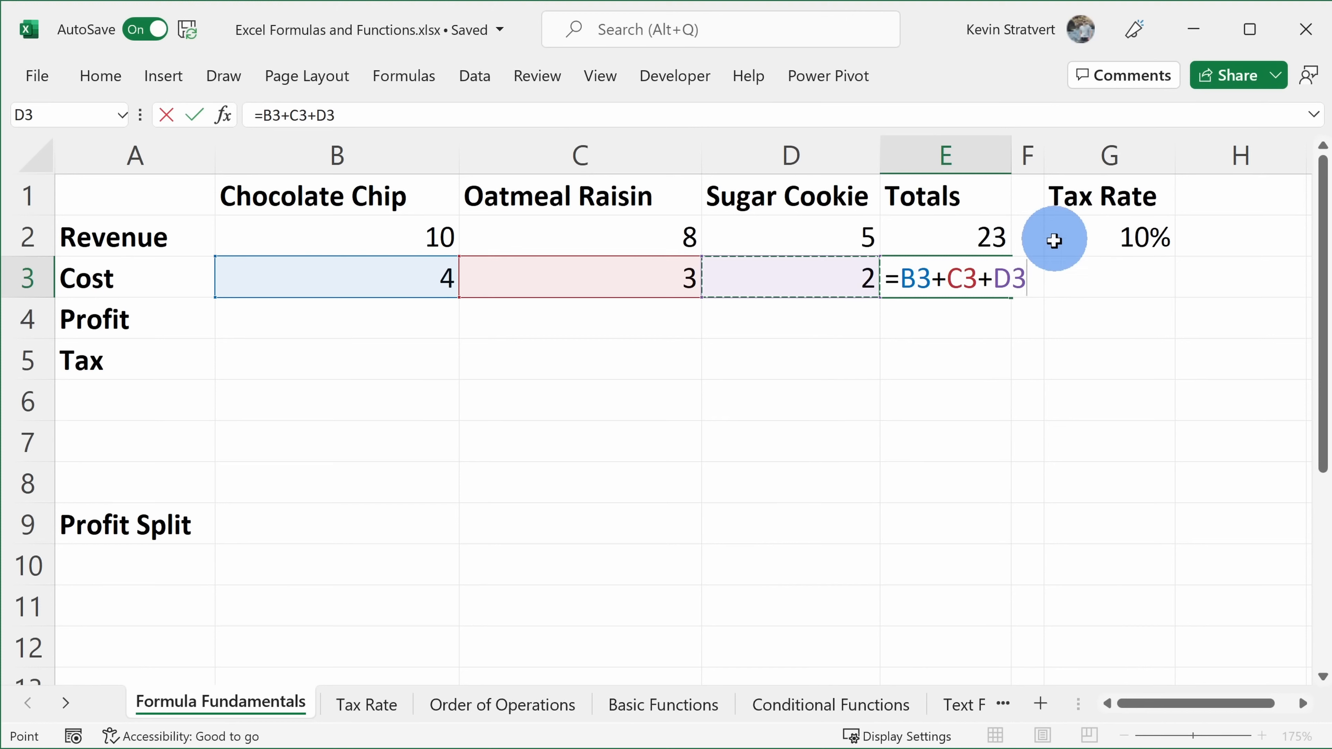
key("Escape")
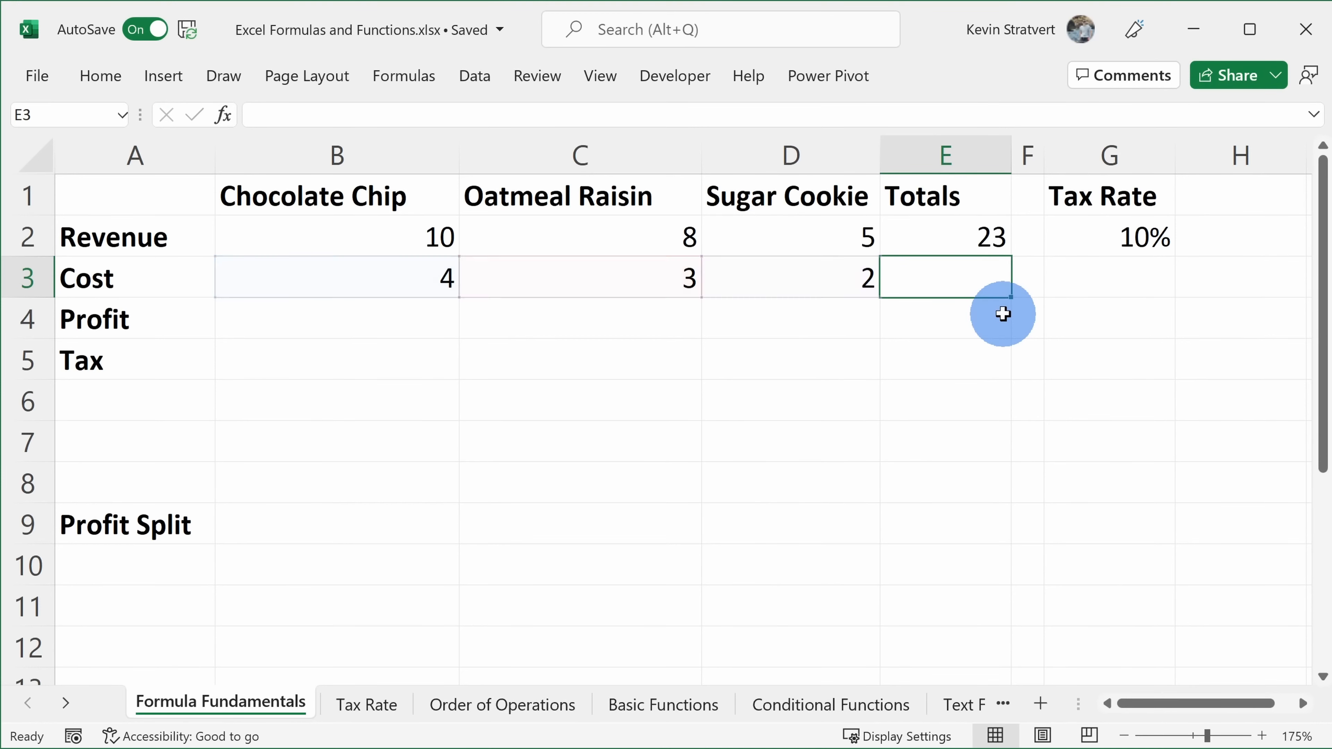
- Fill the revenue total formula from E2 down to the Cost row in E3 and open the copied formula to check its references
left_click(939, 241)
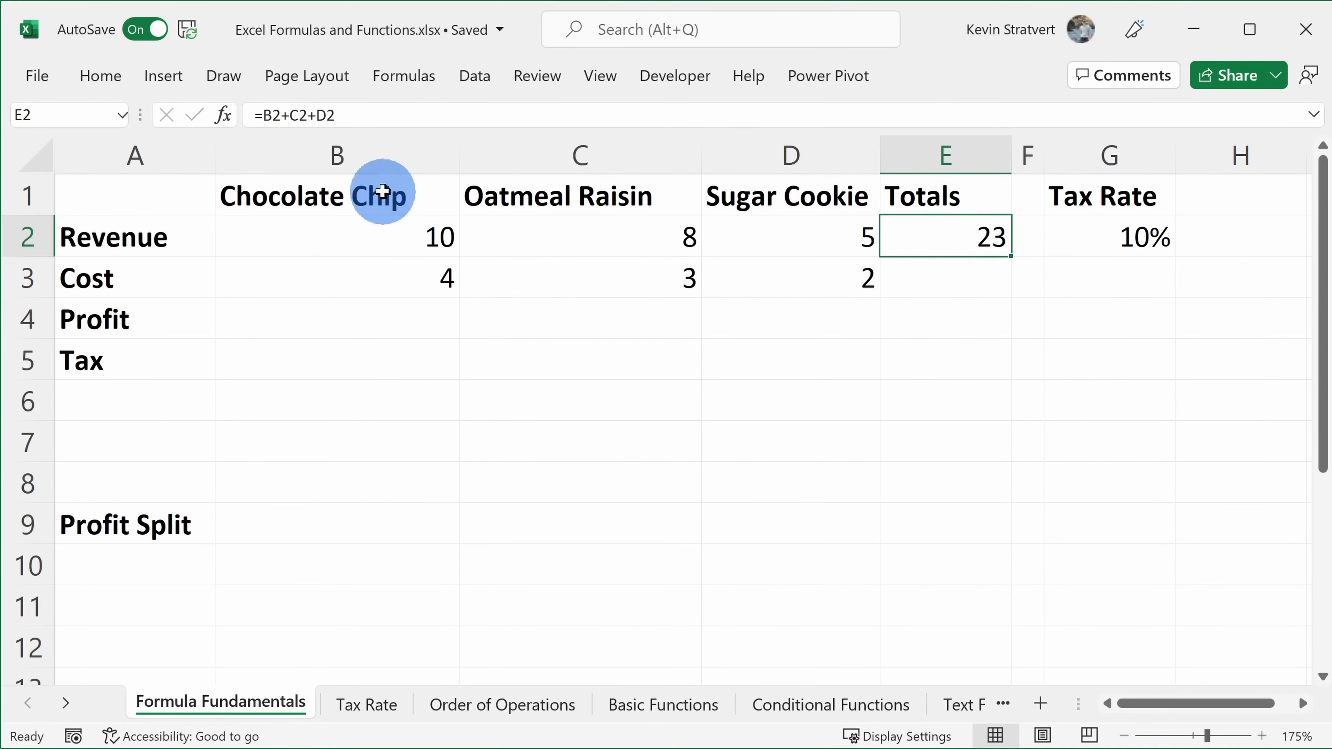
left_click(314, 116)
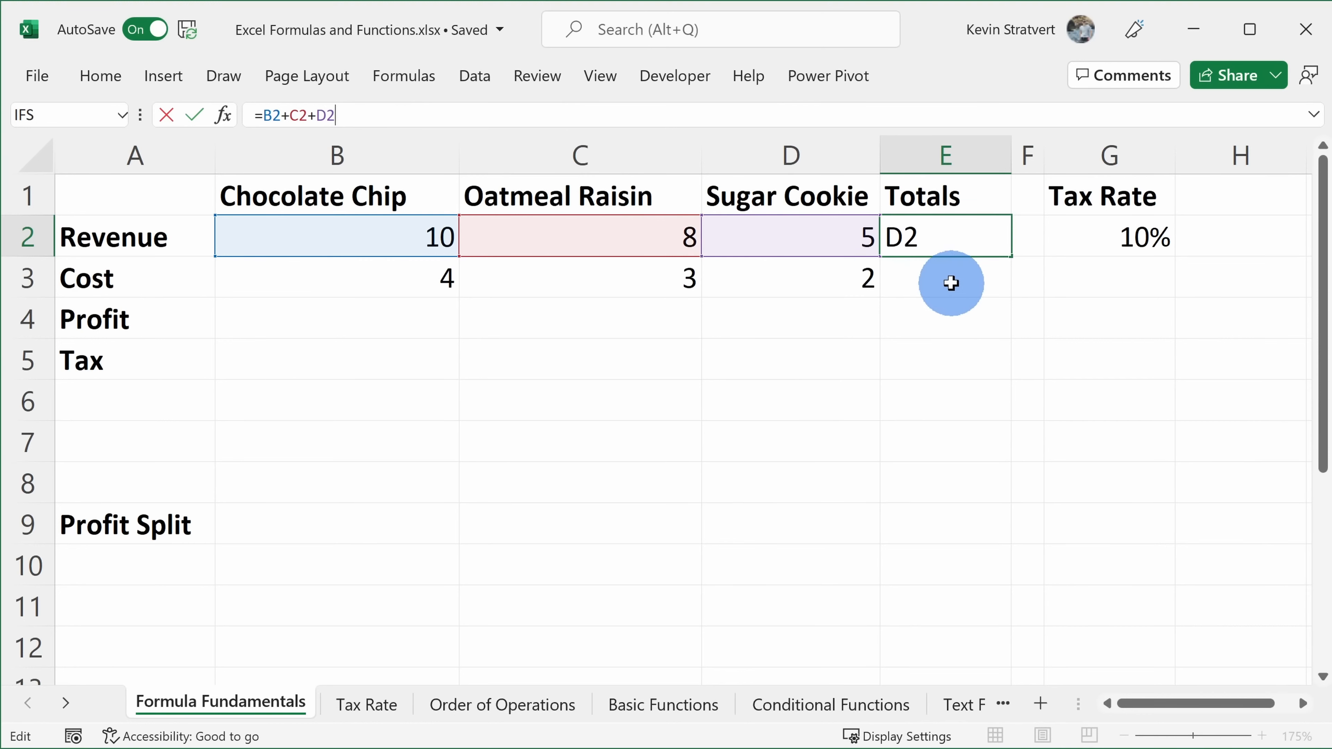
key("ctrl+Return")
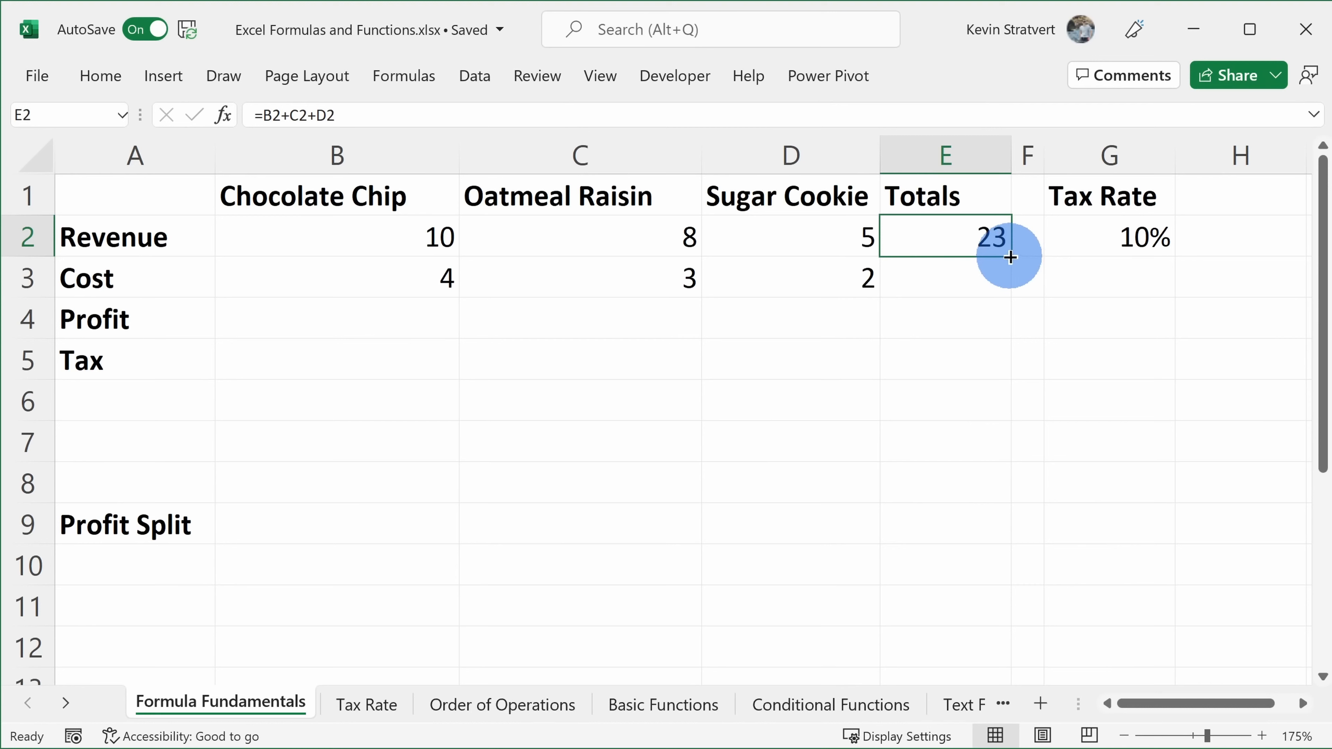
left_click_drag(1011, 257, 999, 283)
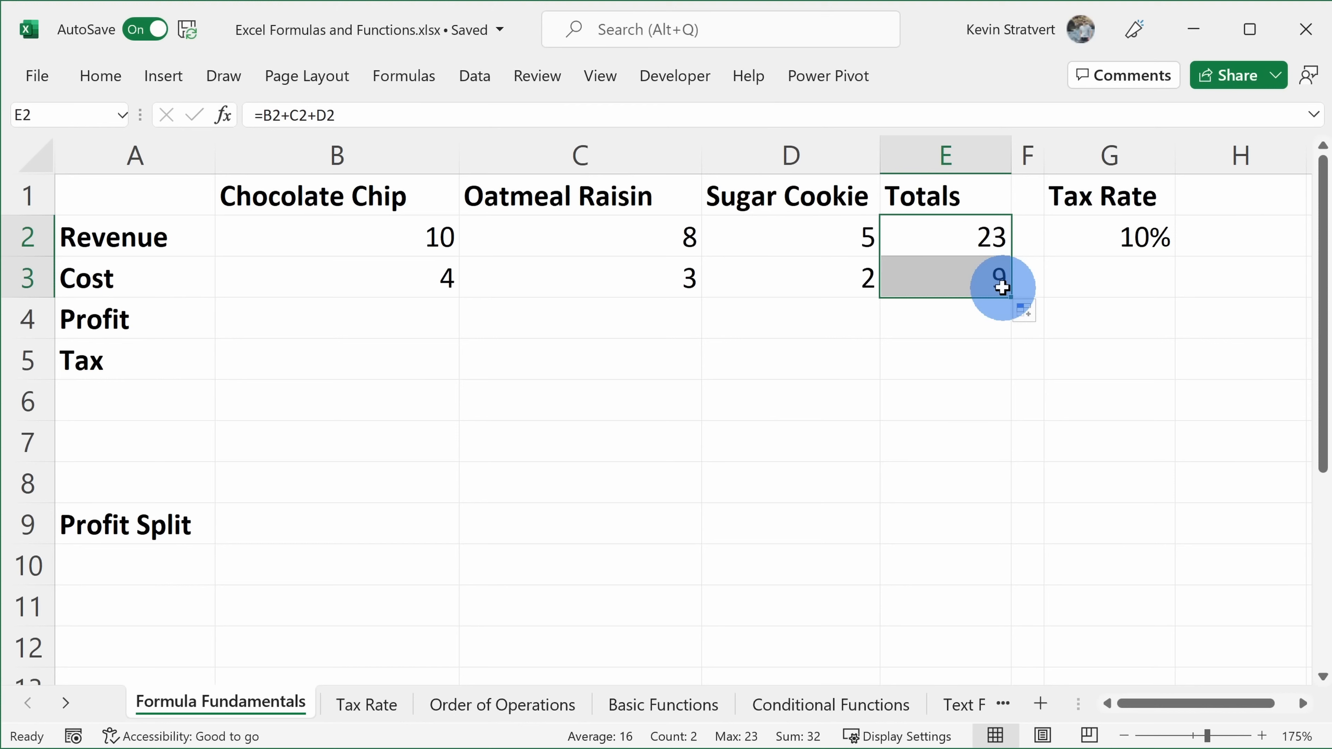
left_click(982, 283)
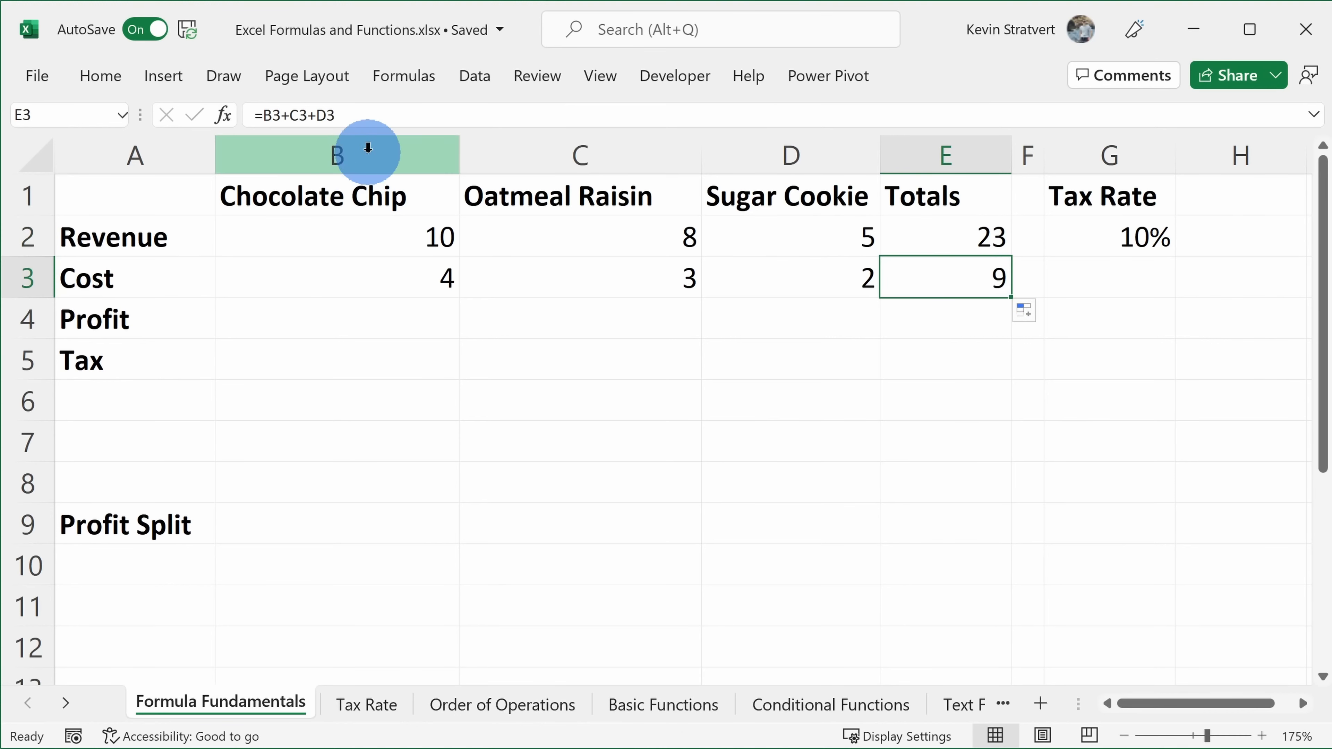
left_click(383, 113)
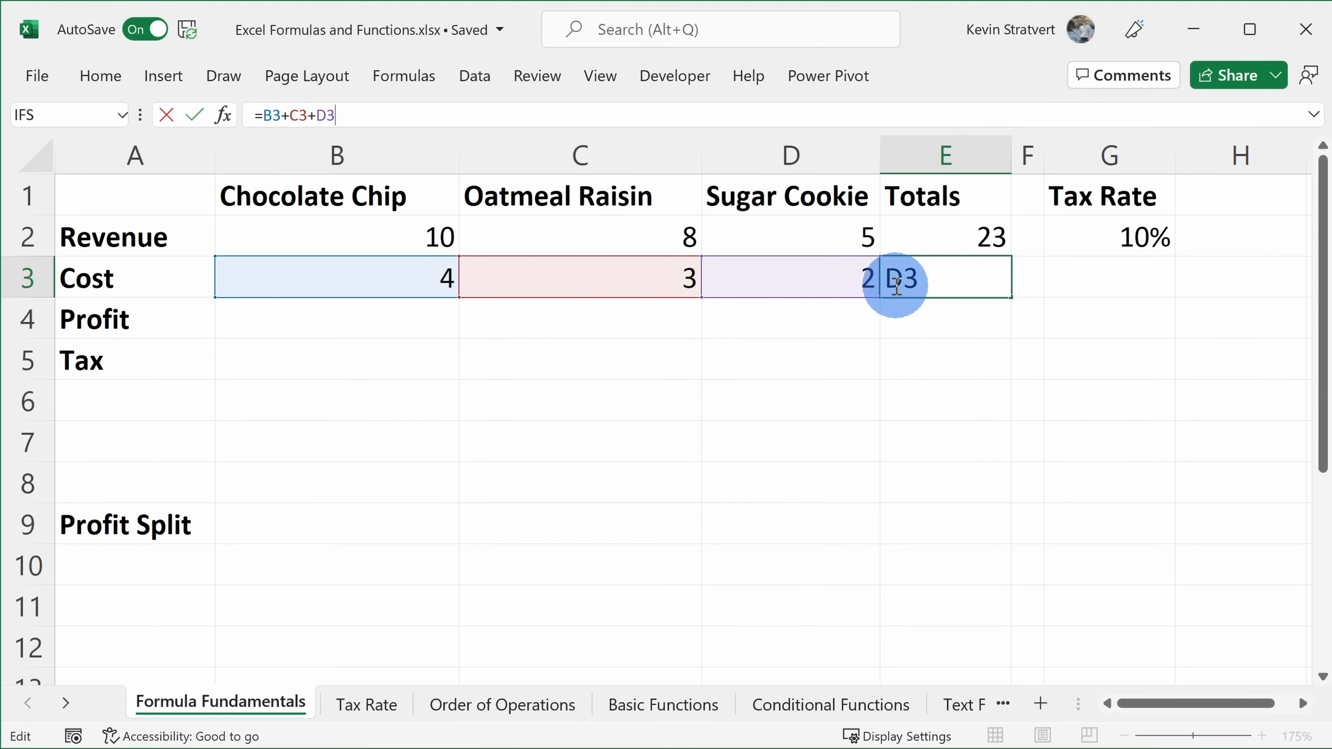
- Check the cell references of the copied Cost total formula in E3 and leave the formula as is
key("ctrl+Return")
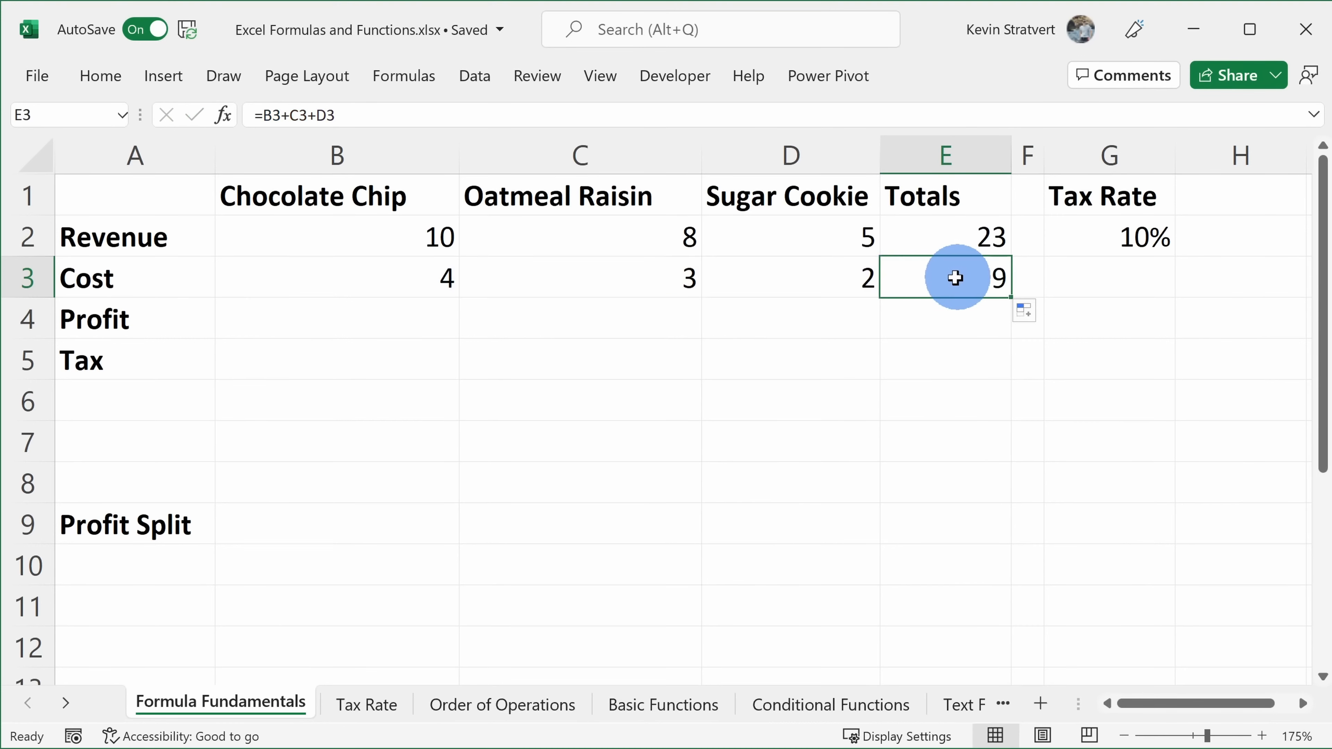
left_click(351, 113)
key("ctrl+Return")
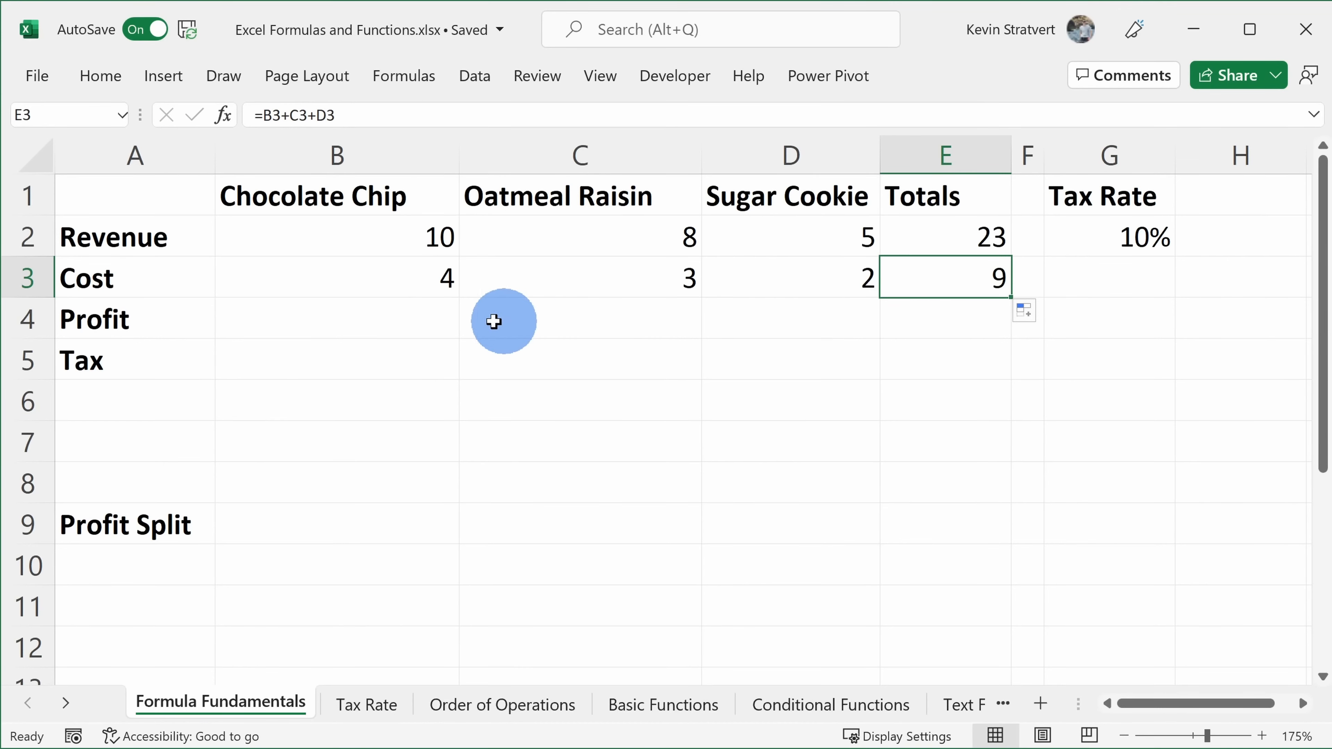
- Calculate the Chocolate Chip profit in B4 with =B2-B3, picking both cells in the sheet, and fill the formula across to E4
left_click(410, 324)
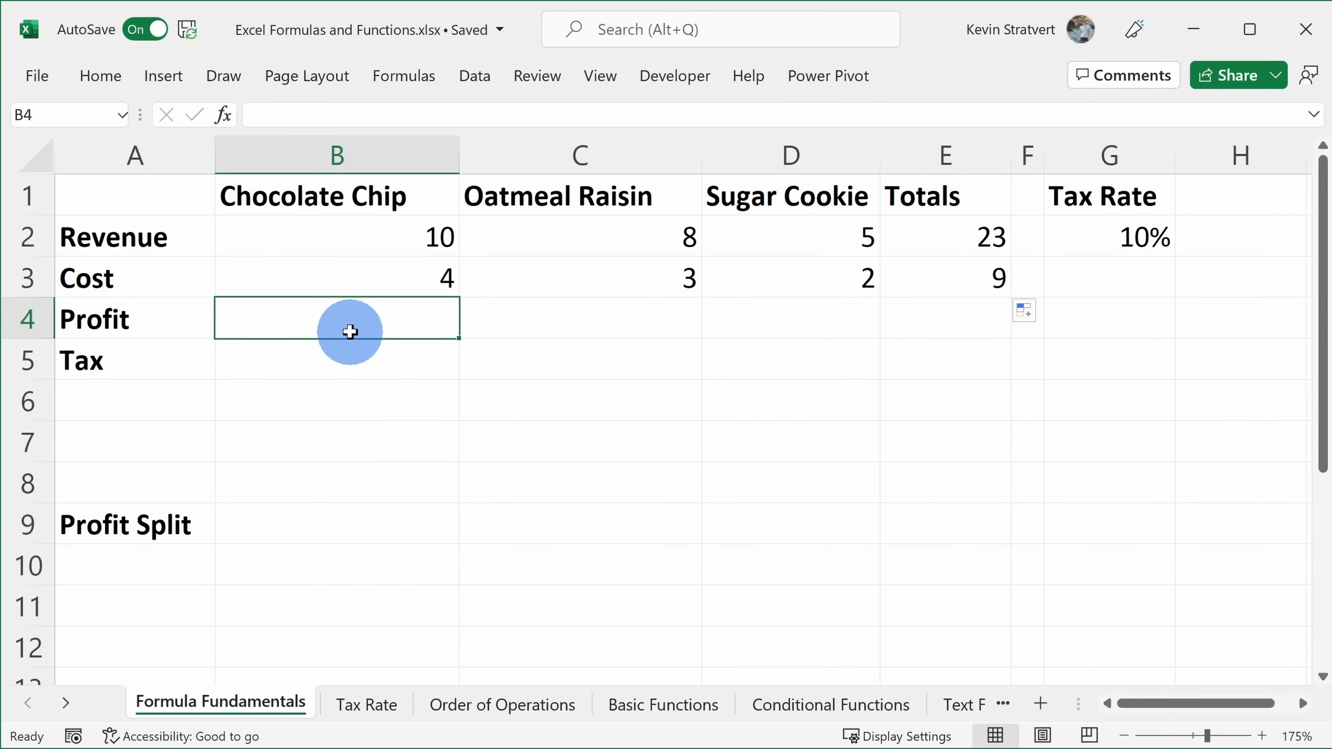
type("=")
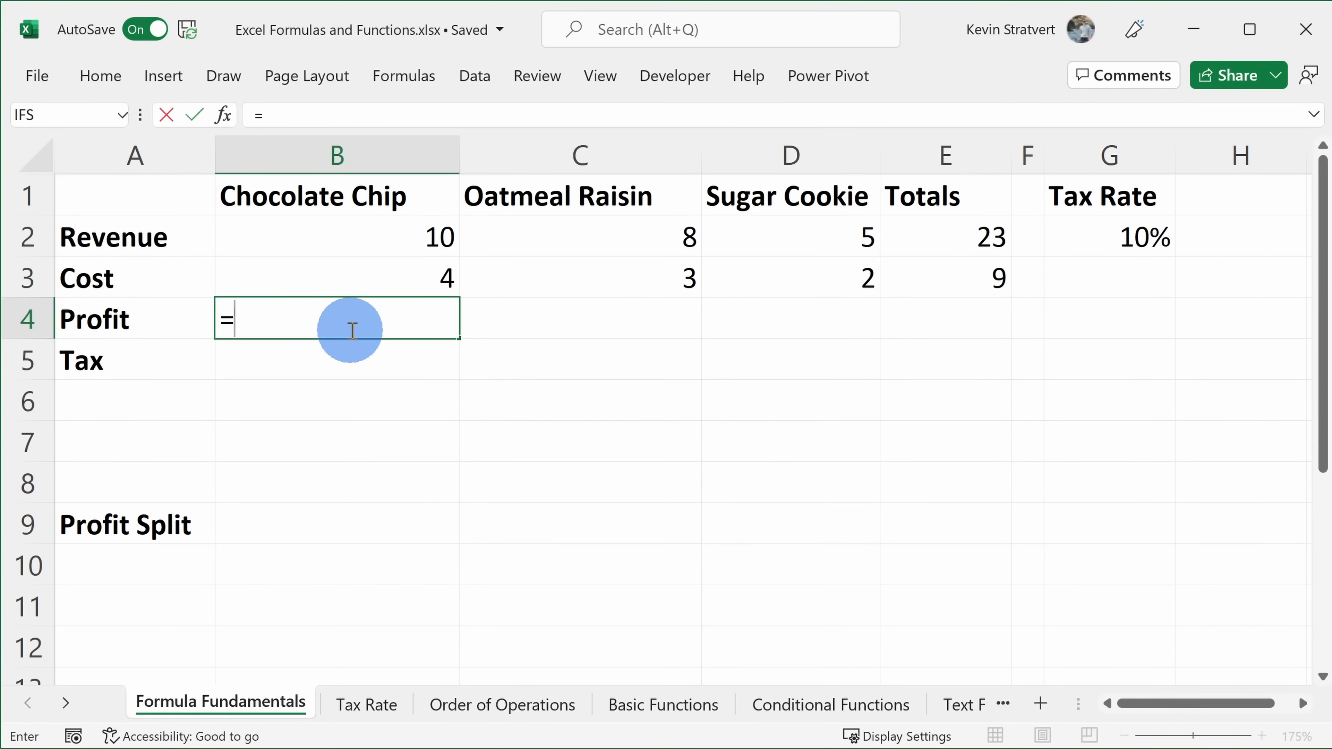
left_click(367, 231)
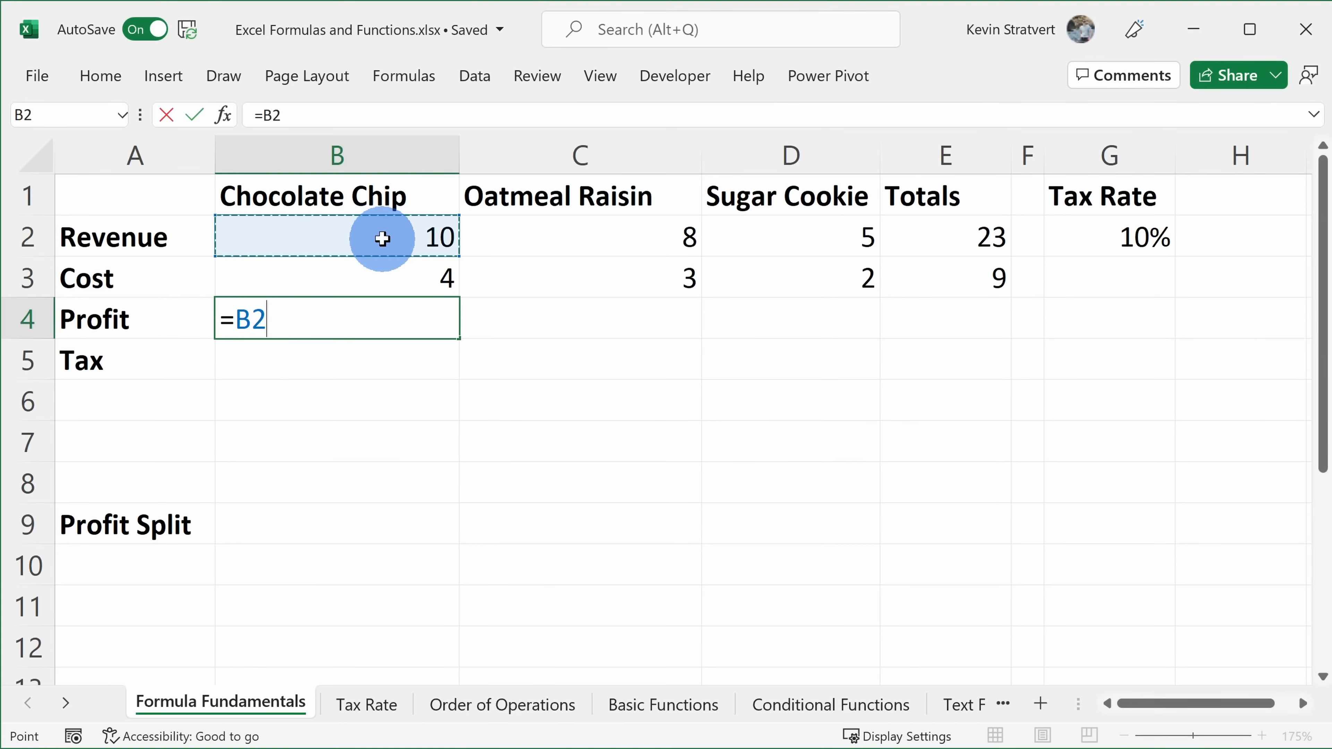
type("-")
left_click(382, 271)
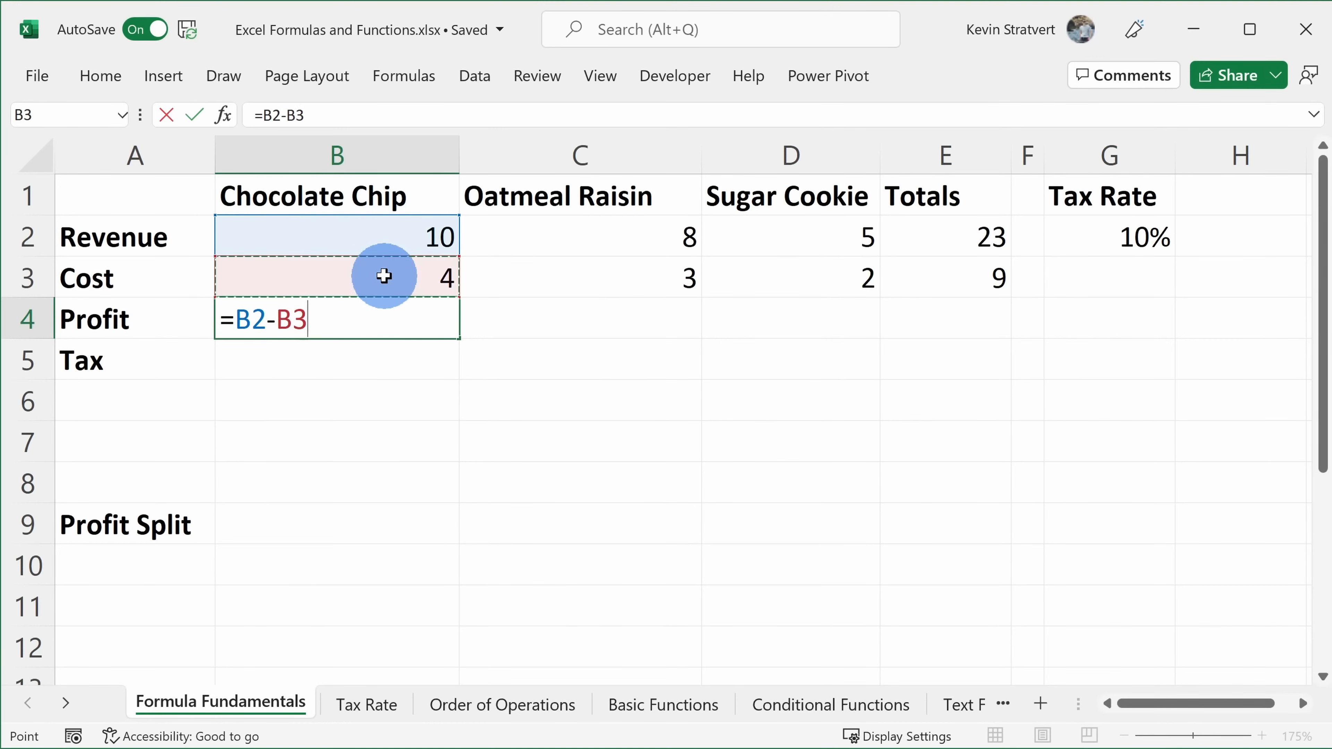
key("Return")
left_click(412, 317)
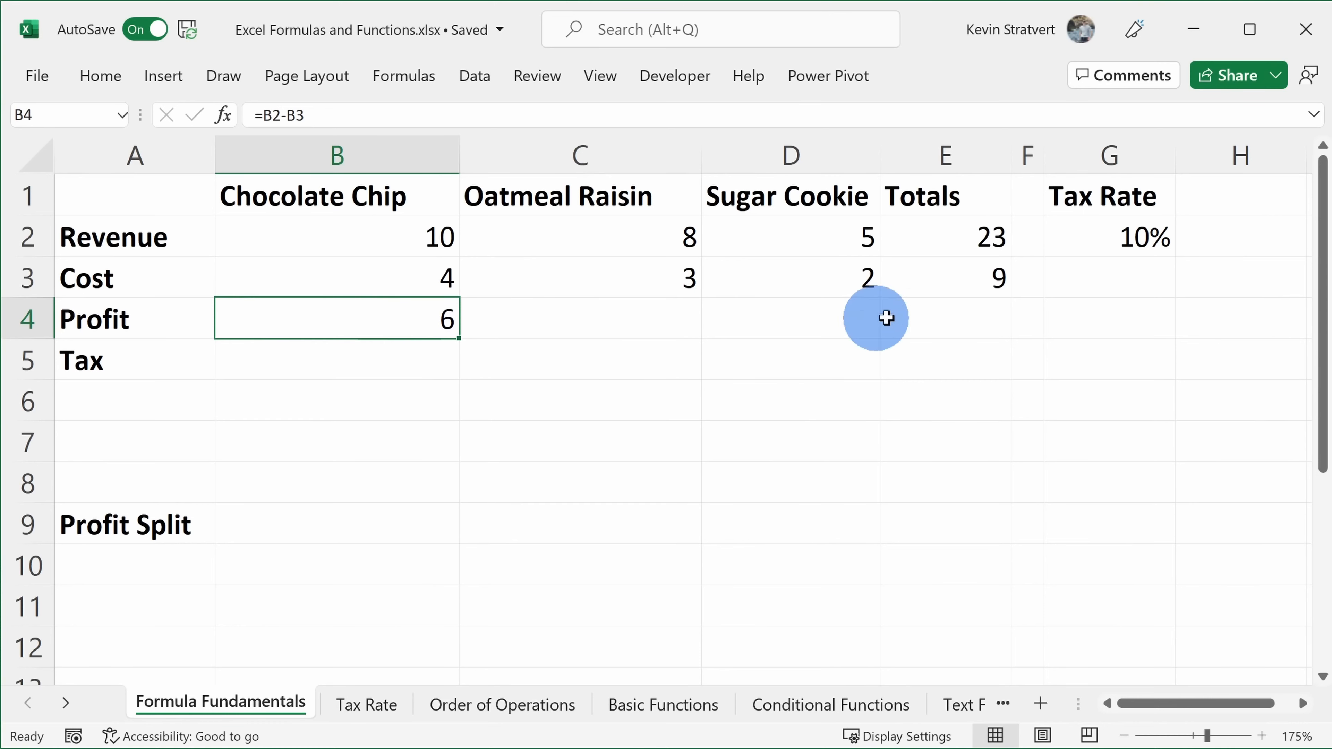
left_click_drag(460, 341, 1003, 326)
- Check the cell references in the copied profit formulas in C4, D4 and E4 without changing them
left_click(635, 320)
left_click(350, 122)
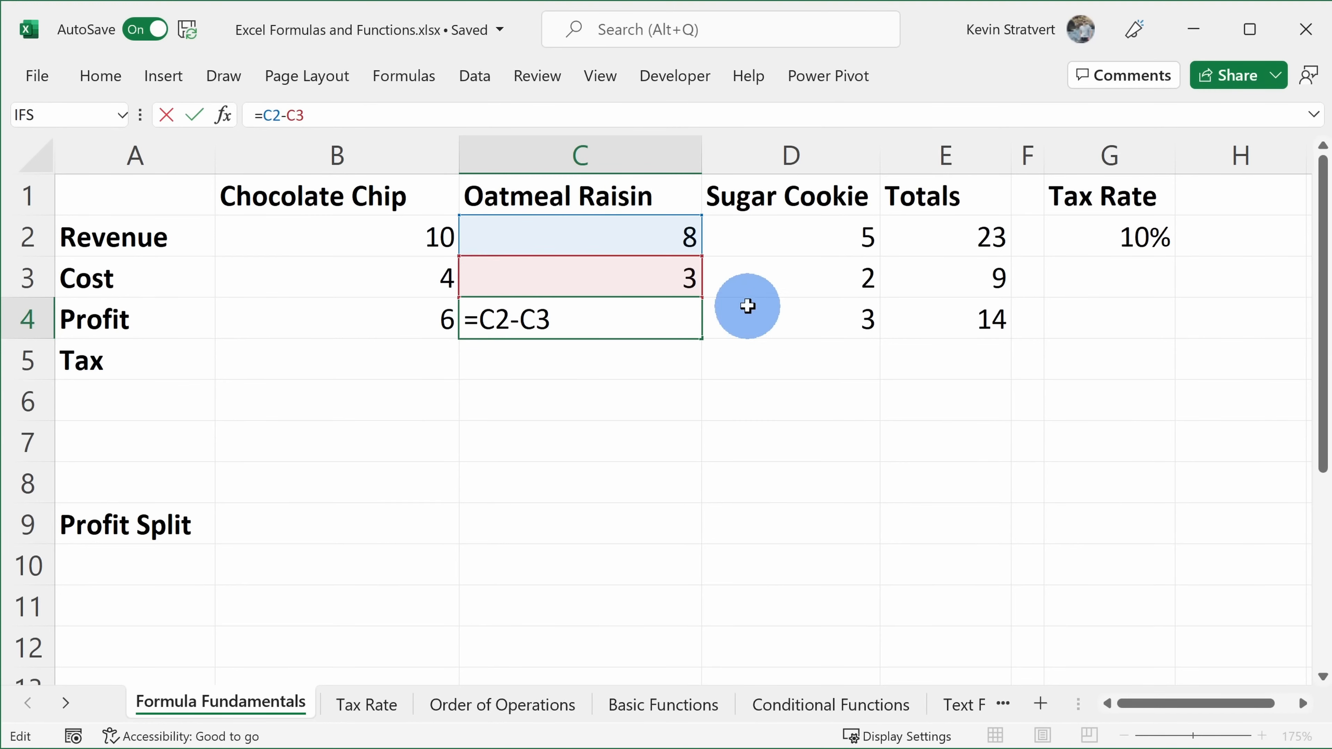
left_click(776, 314)
key("F2")
left_click(968, 321)
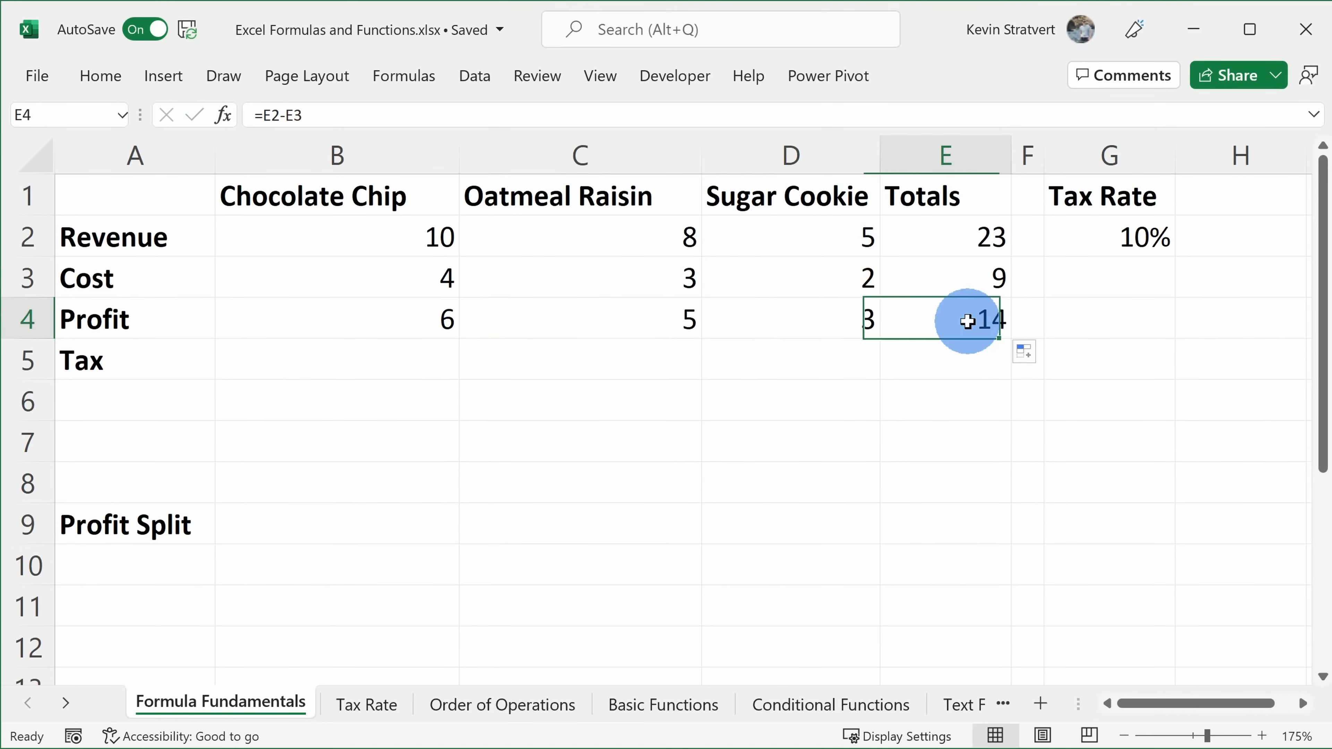
key("F2")
key("Escape")
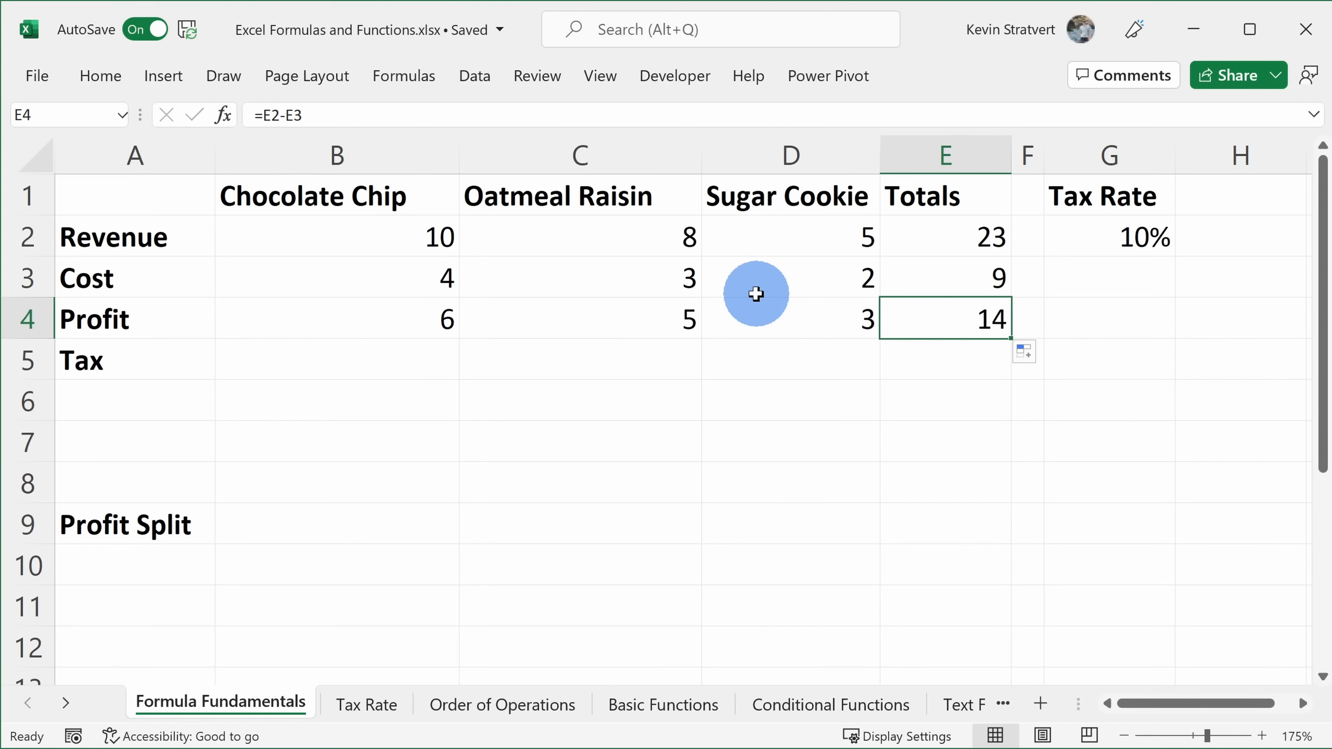
- Enter the Chocolate Chip tax formula =B4*G2 in B5, multiplying the profit by the tax rate with an asterisk
left_click(398, 361)
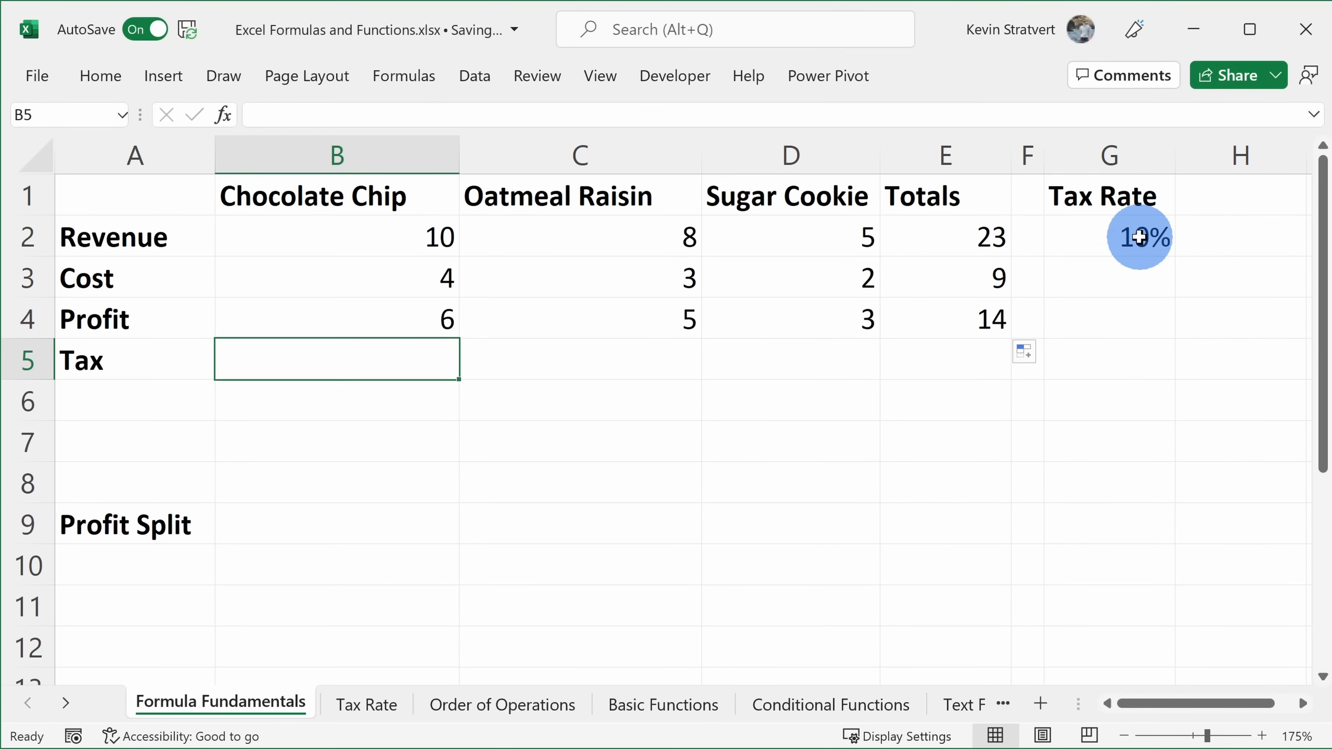
type("=")
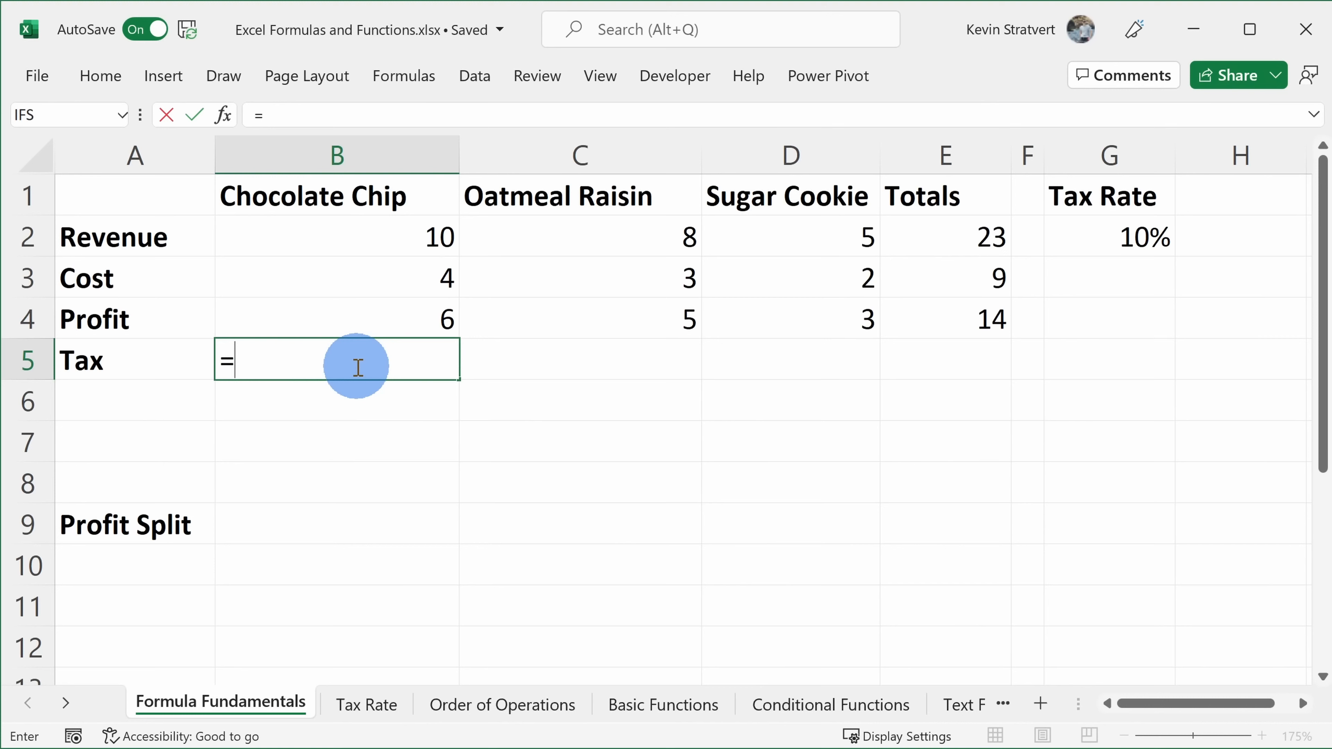
left_click(362, 313)
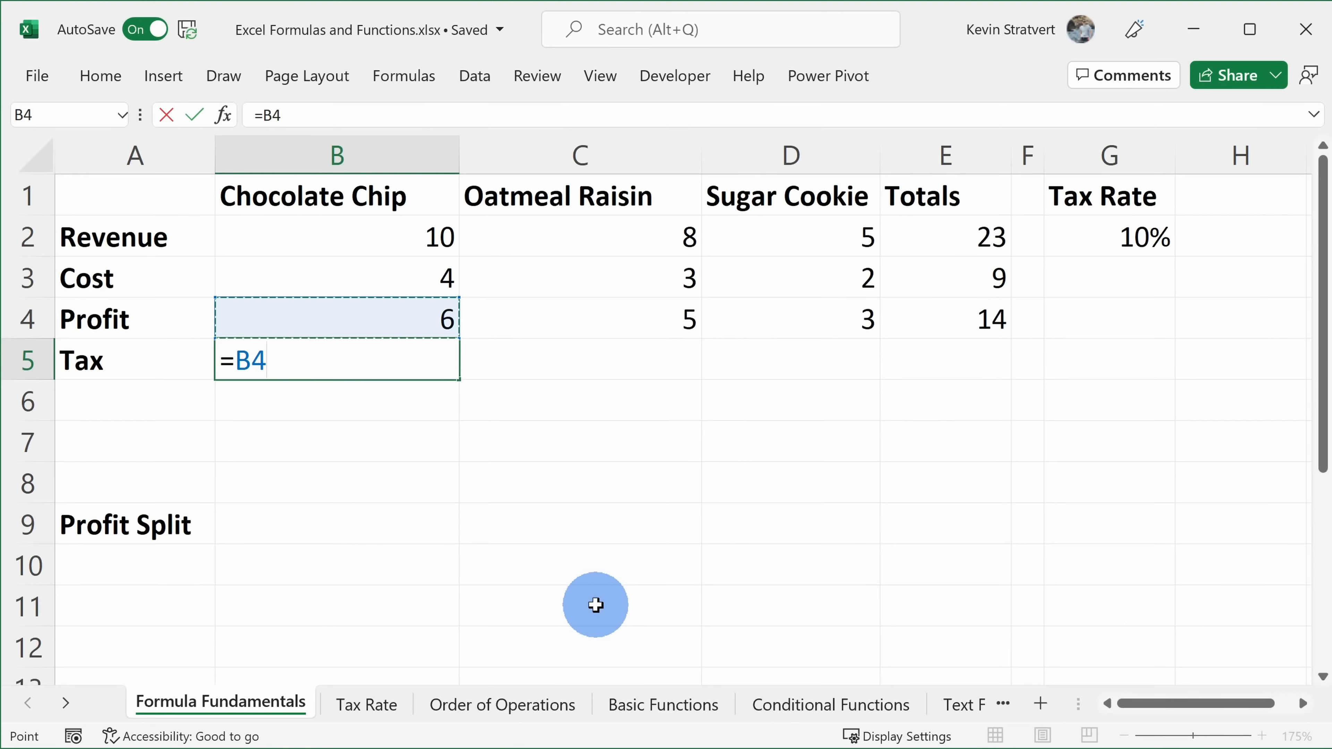
type("x")
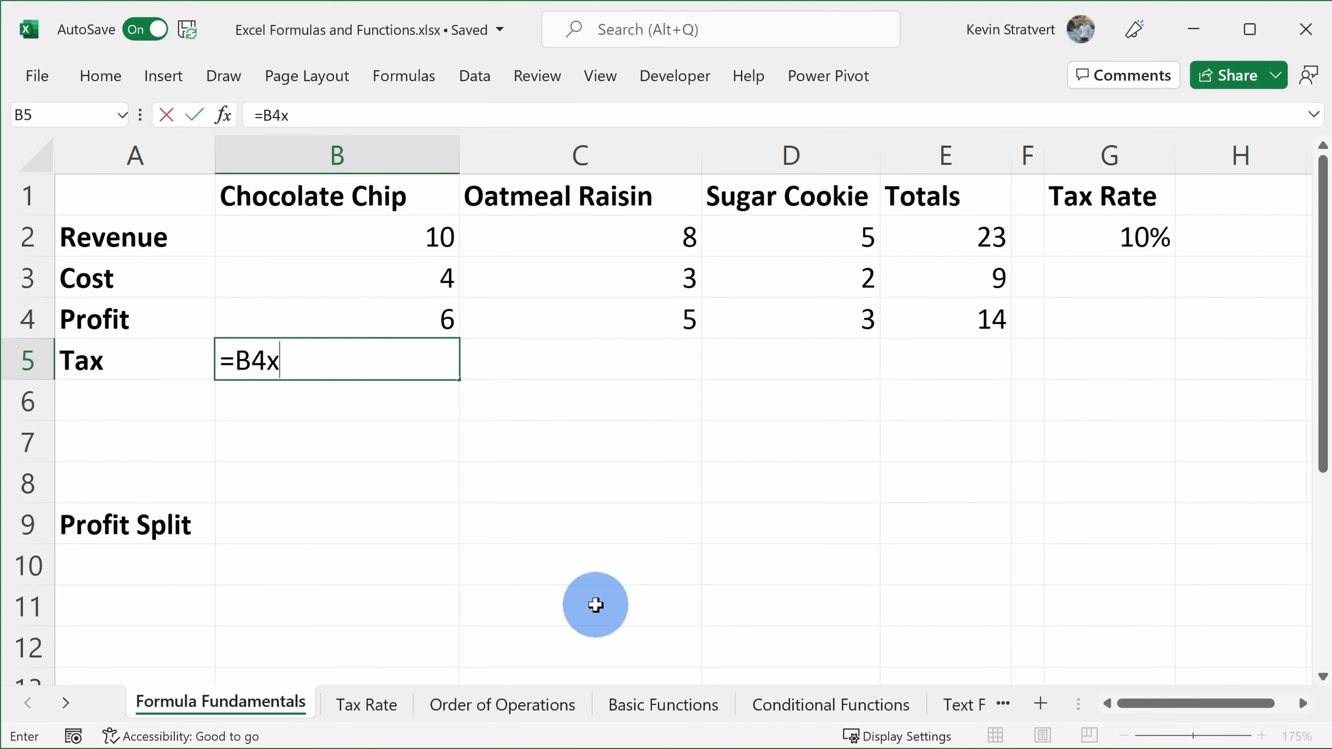
key("BackSpace")
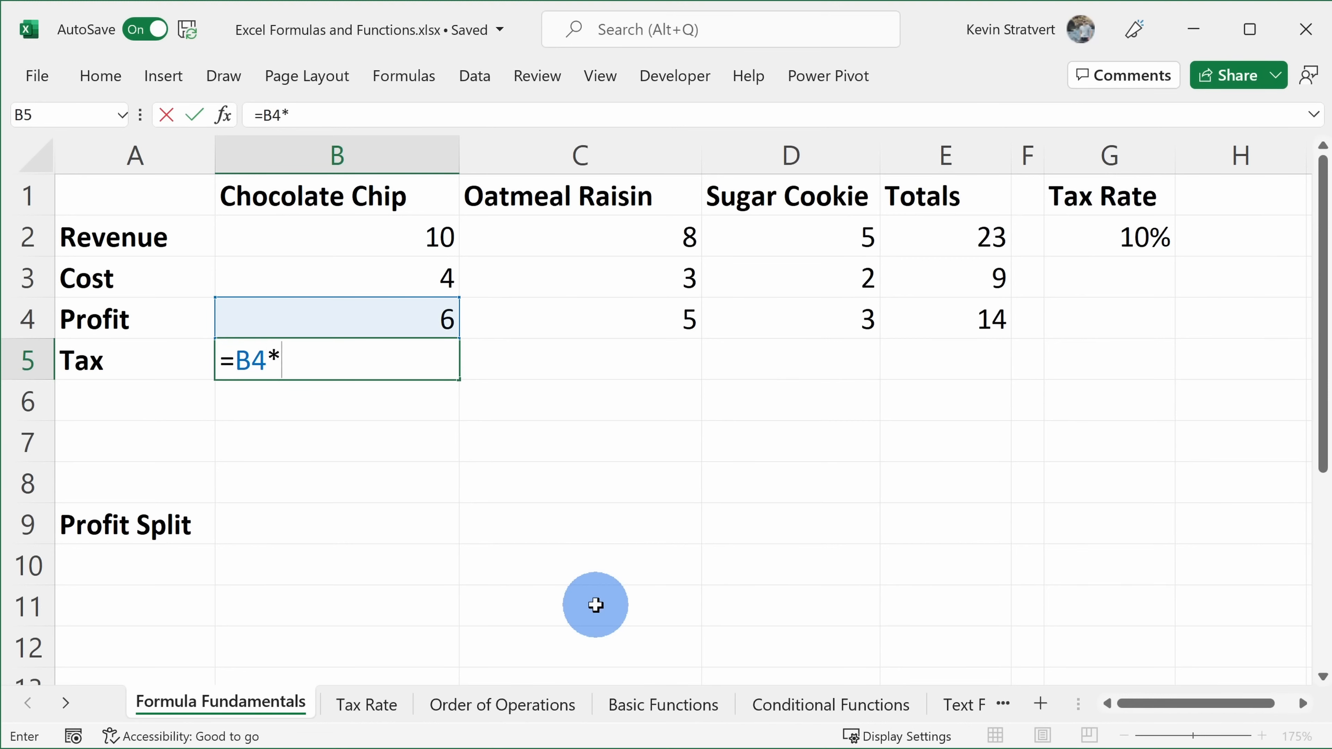
type("*")
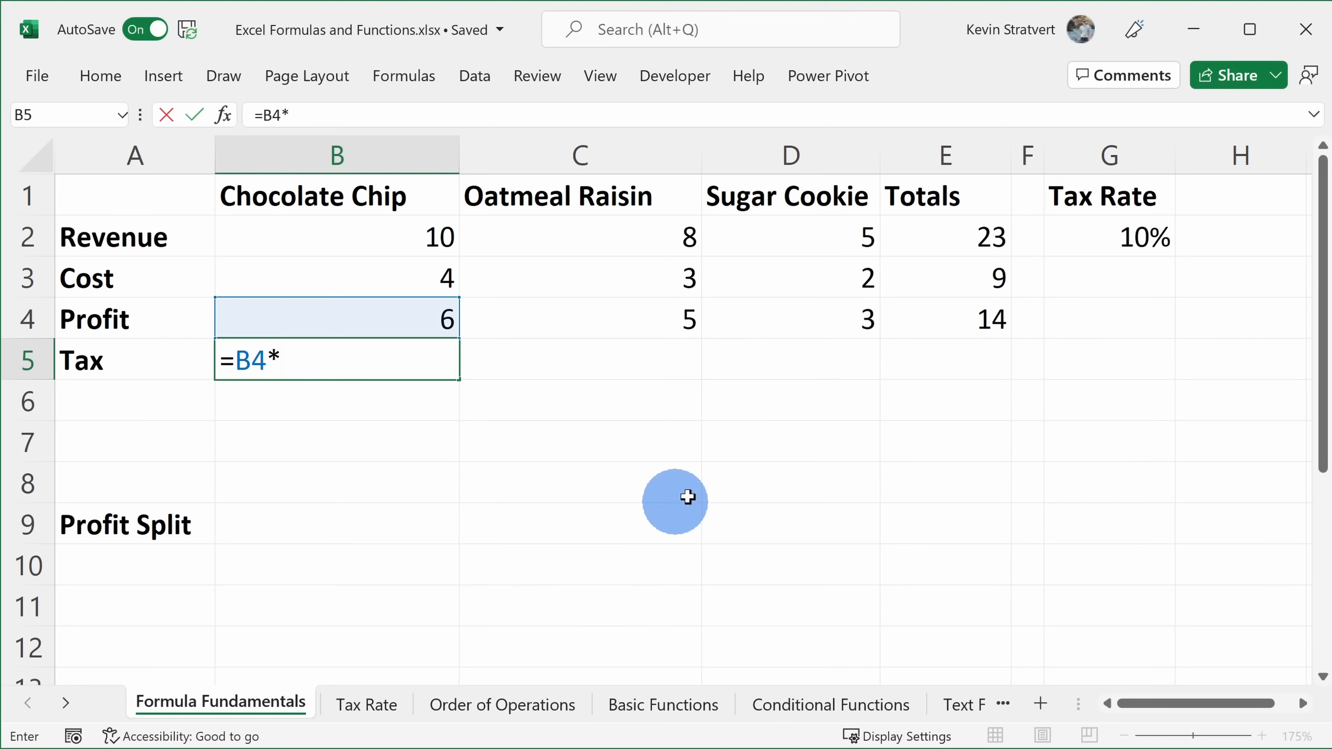
left_click(1116, 237)
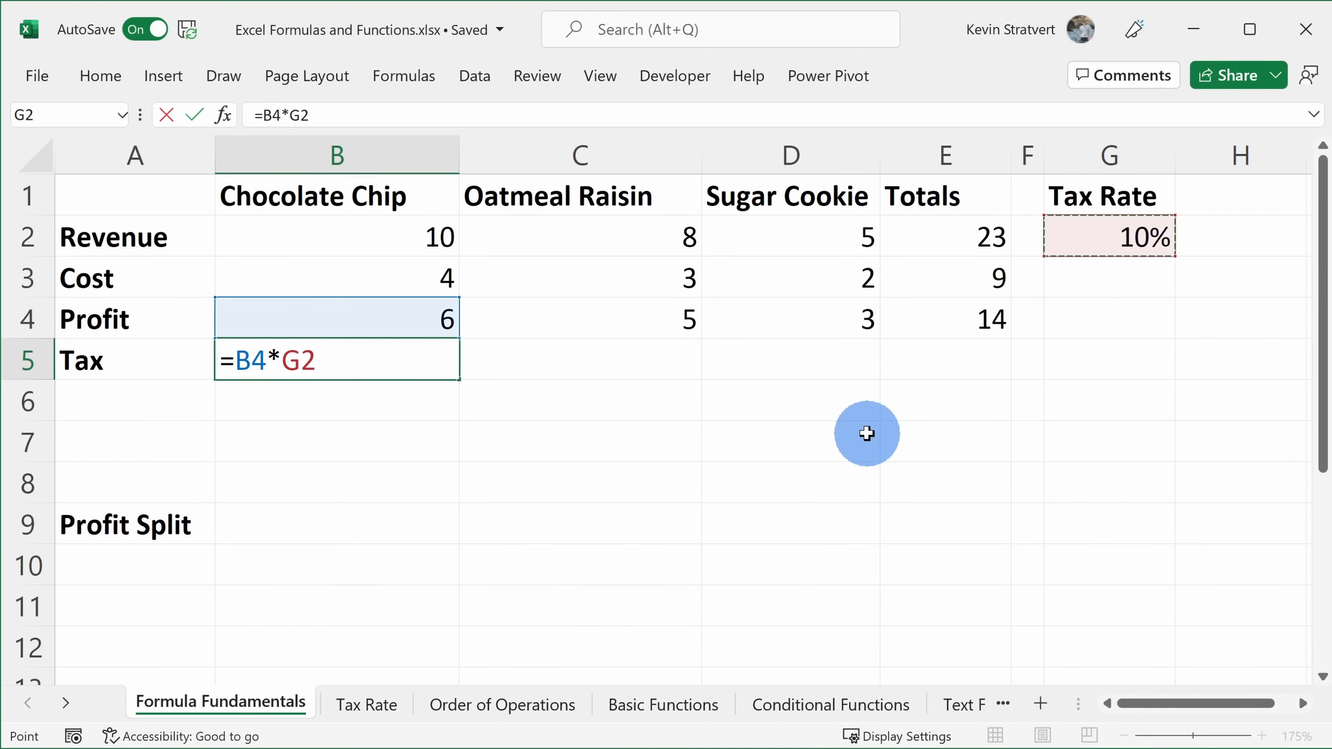
key("Return")
- Fill the tax formula from B5 into C5 and check which cells the copied formula references
key("Up")
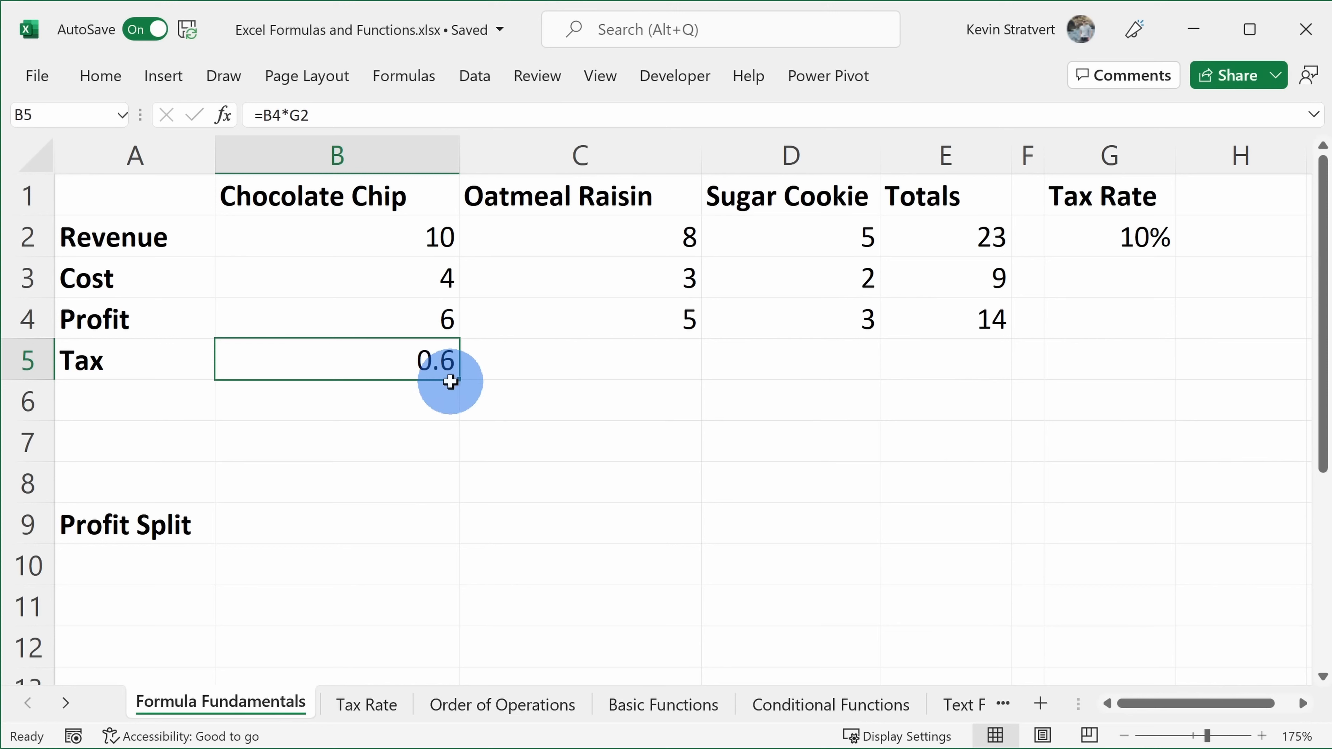
left_click_drag(459, 378, 620, 373)
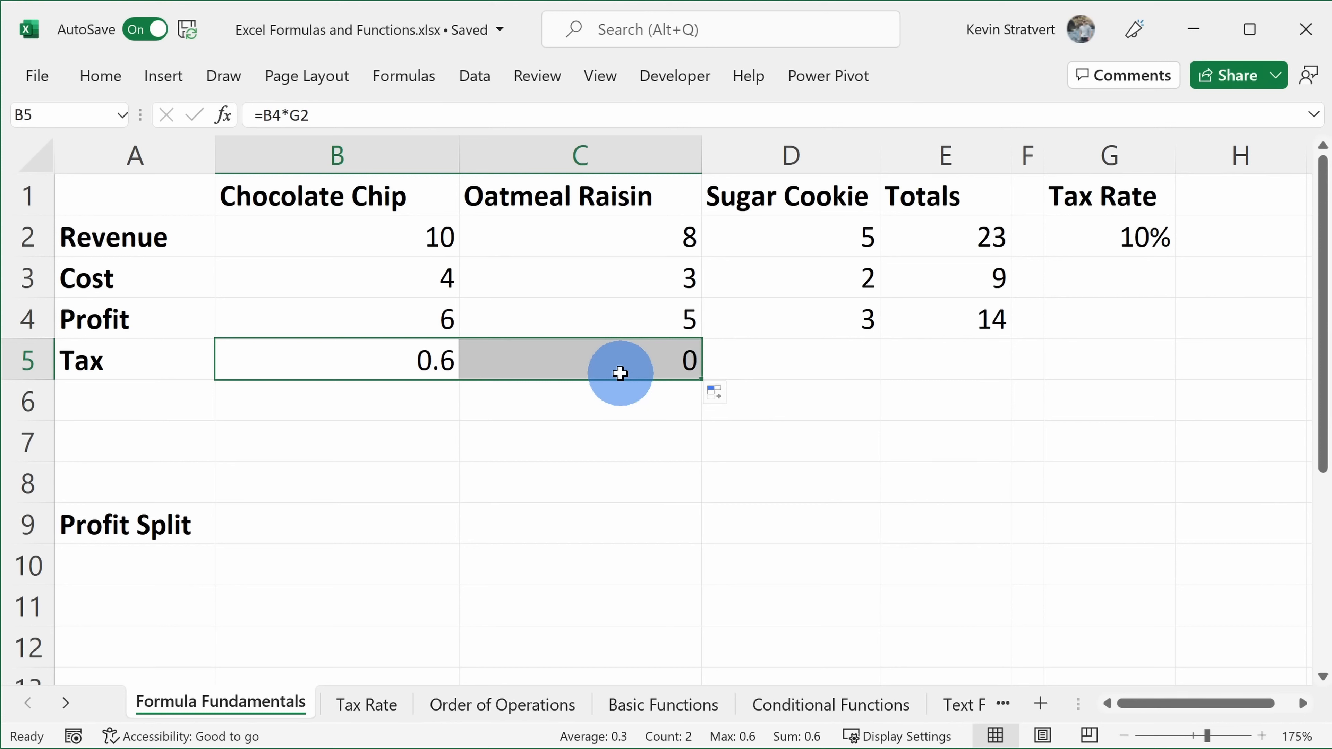
left_click(621, 373)
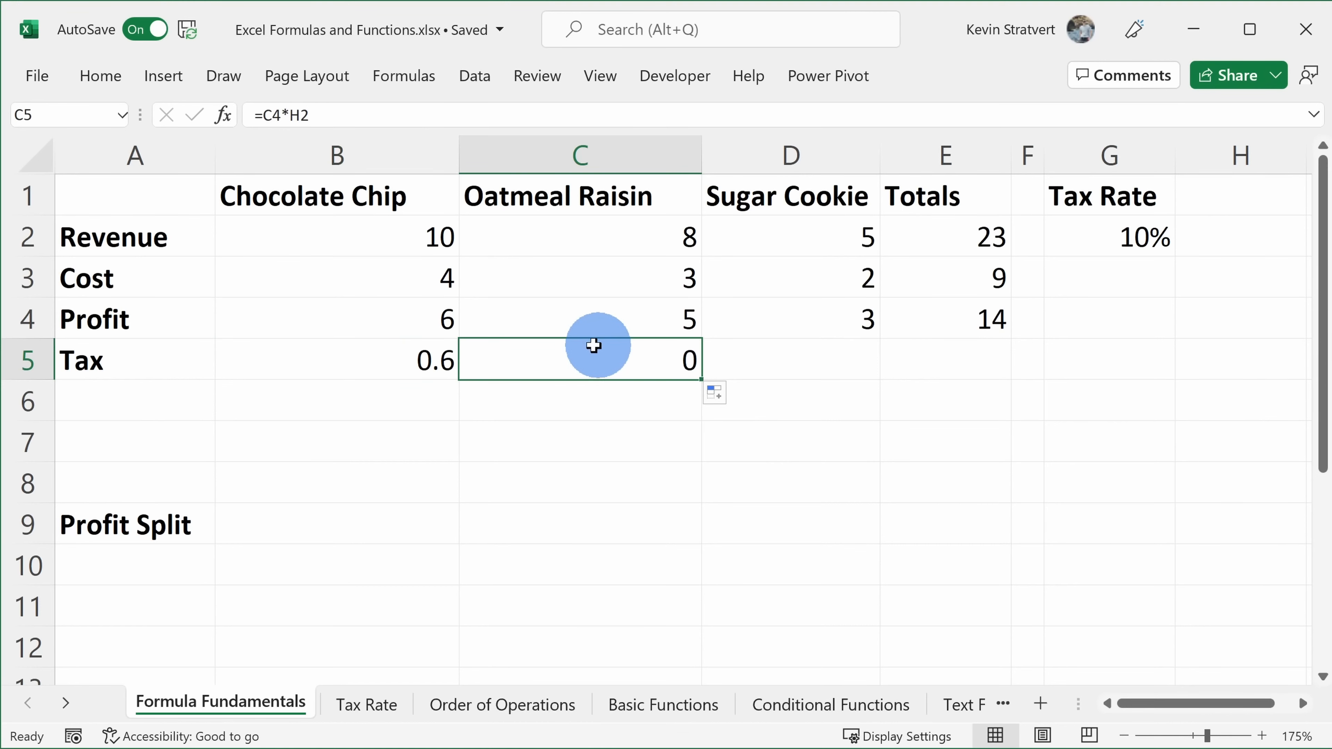
left_click(324, 114)
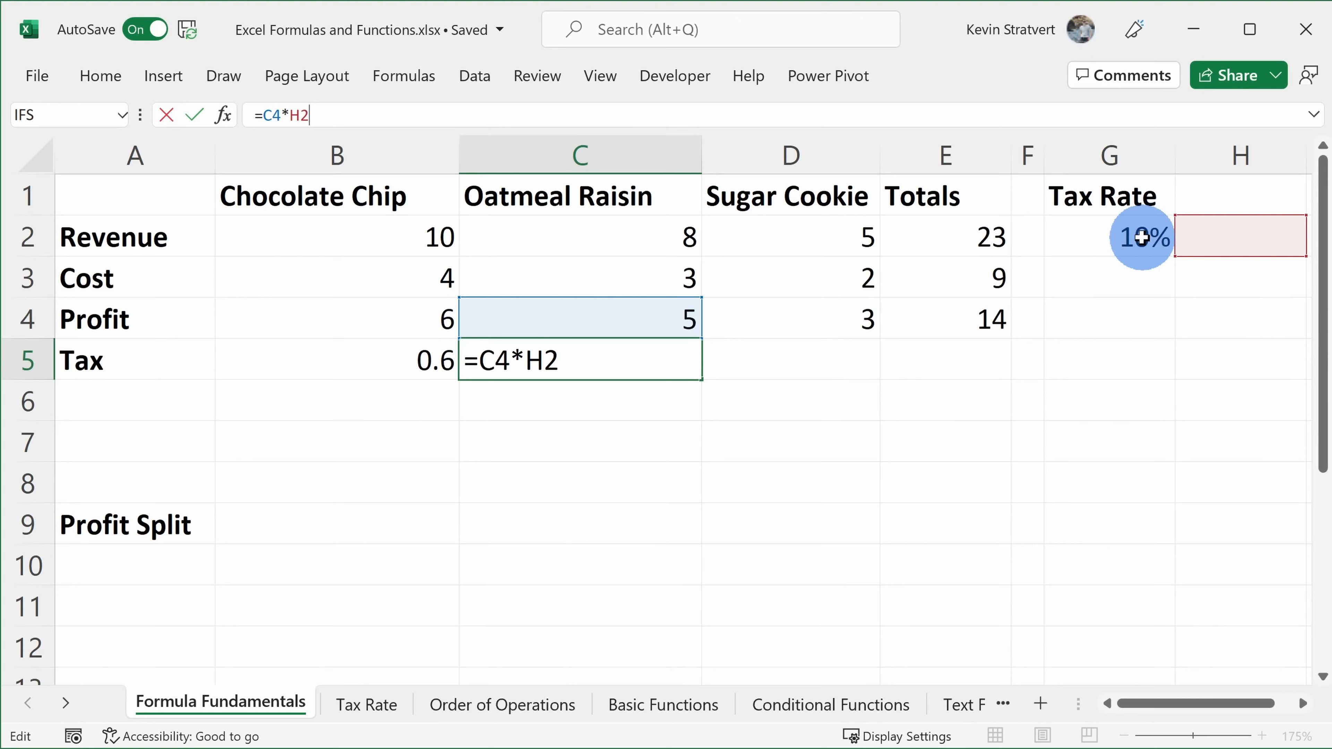
key("Escape")
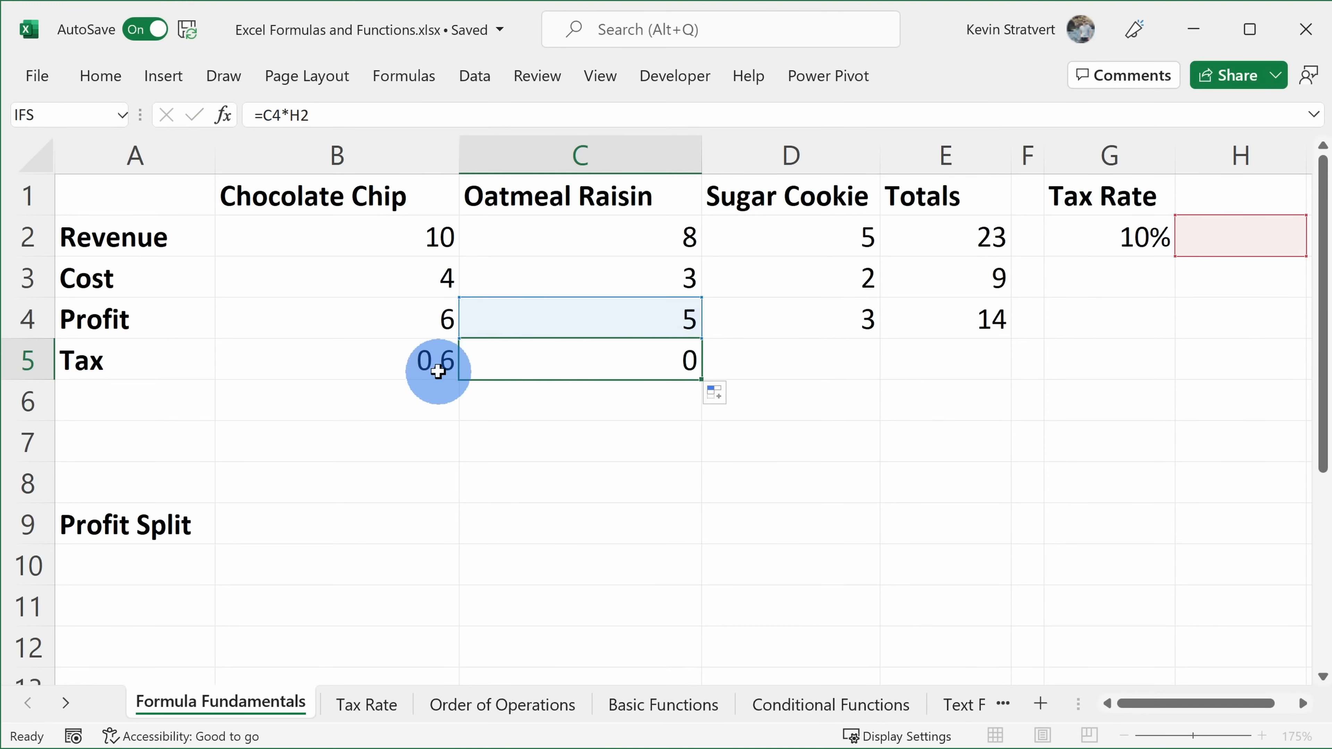
- Make the tax rate reference in B5 absolute, giving =B4*$G$2, and fill the formula across row 5 through F5
left_click(431, 363)
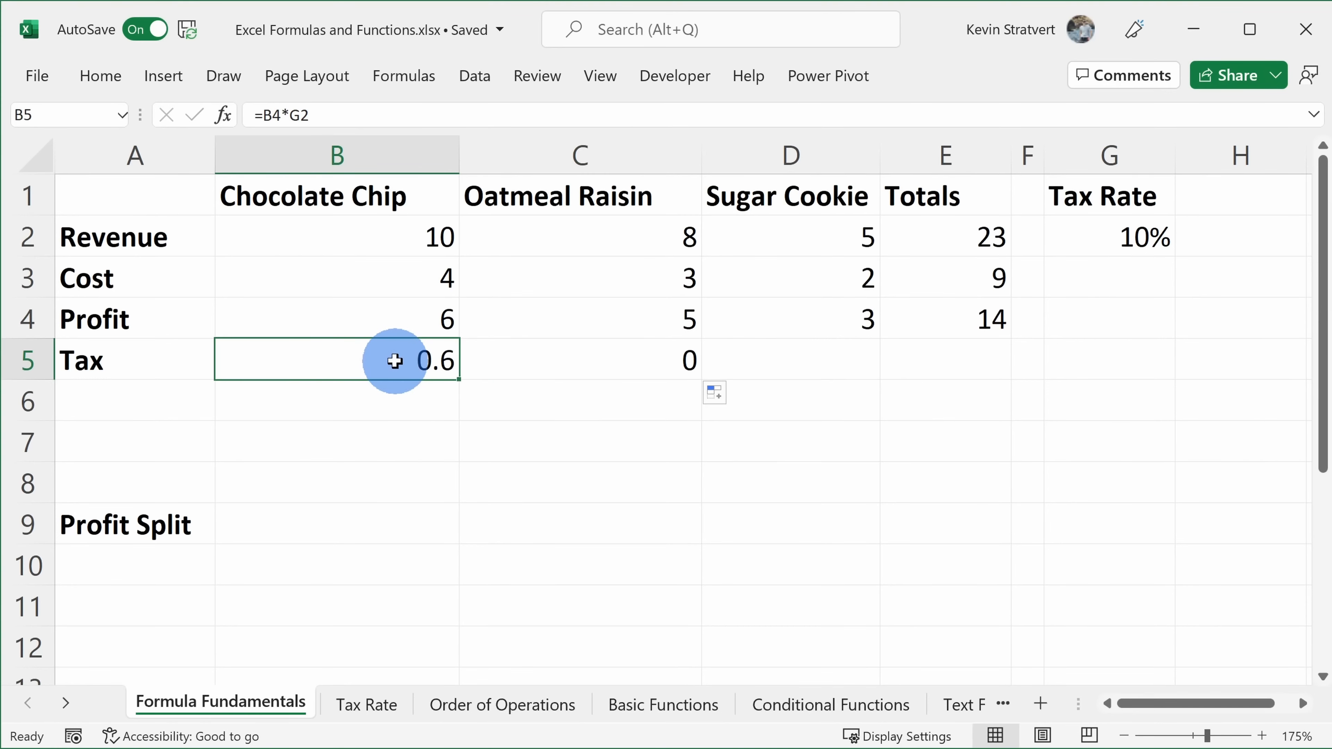
left_click(303, 117)
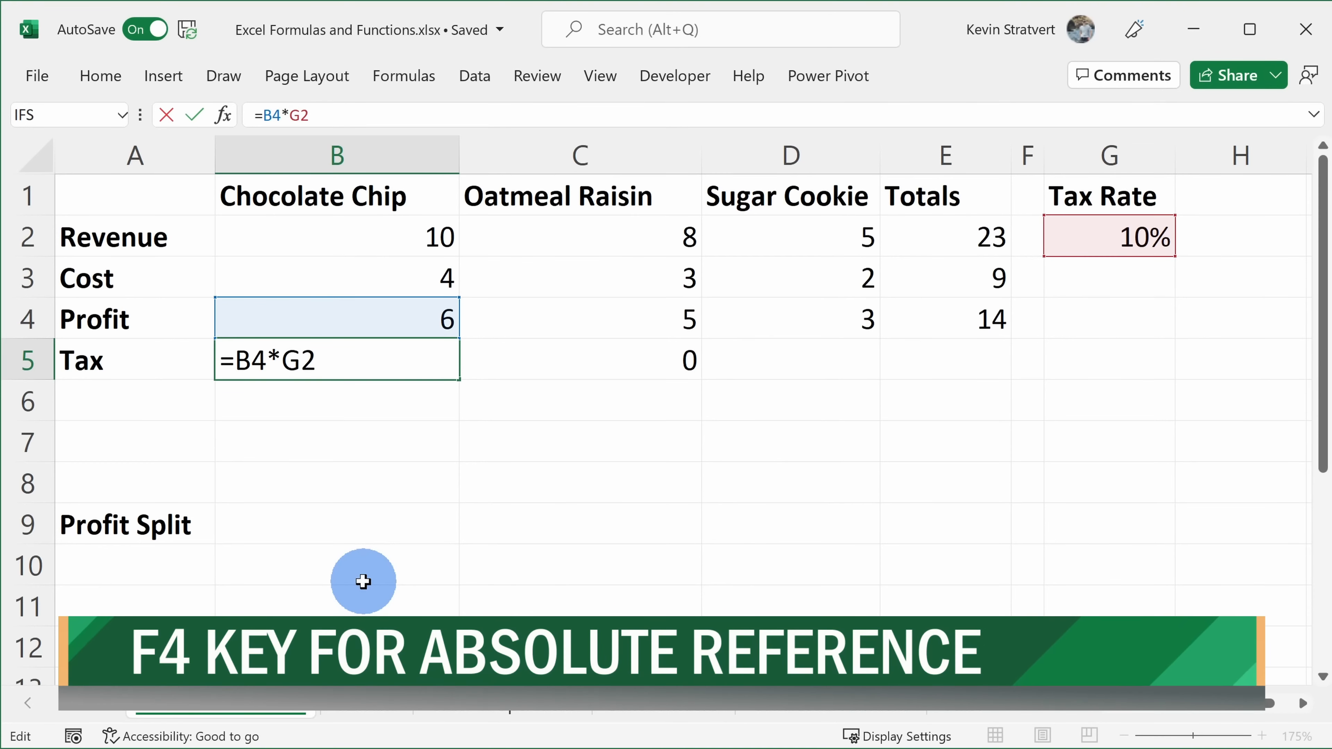
key("F4")
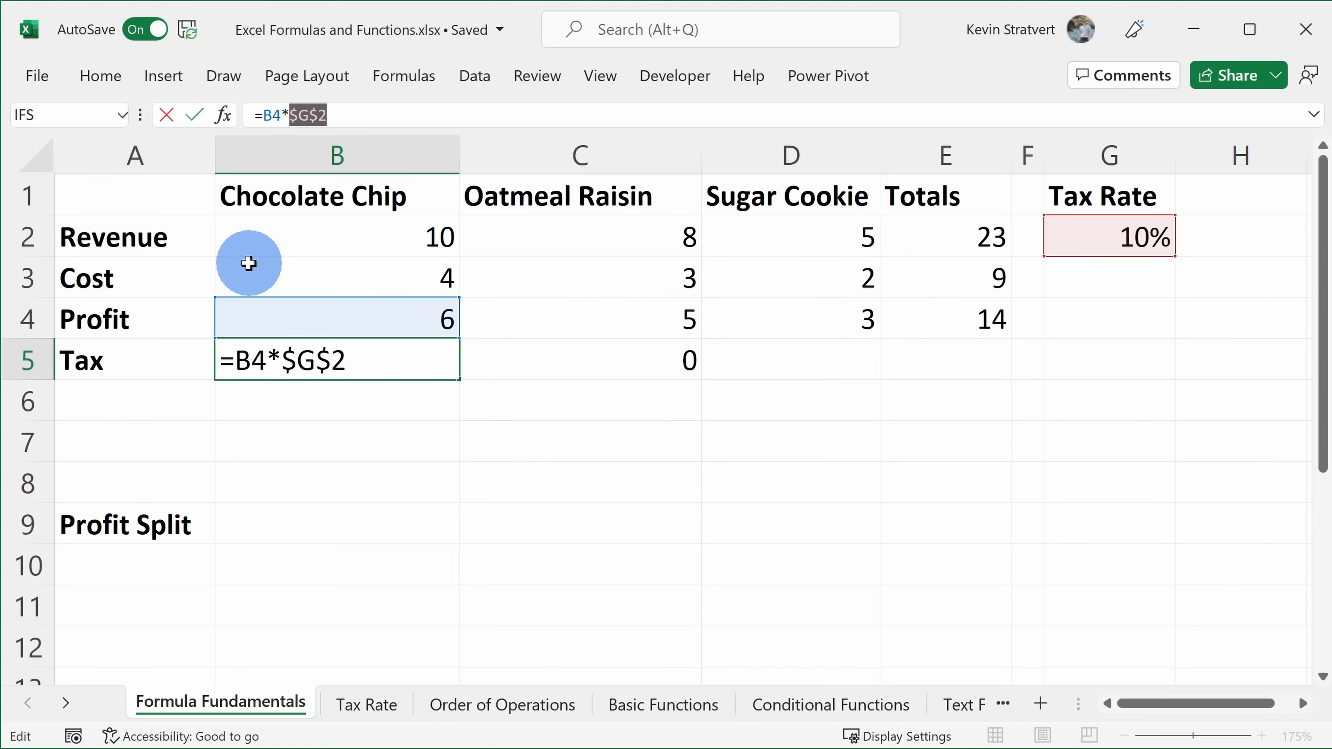
key("Return")
left_click(389, 351)
left_click_drag(460, 379, 1032, 368)
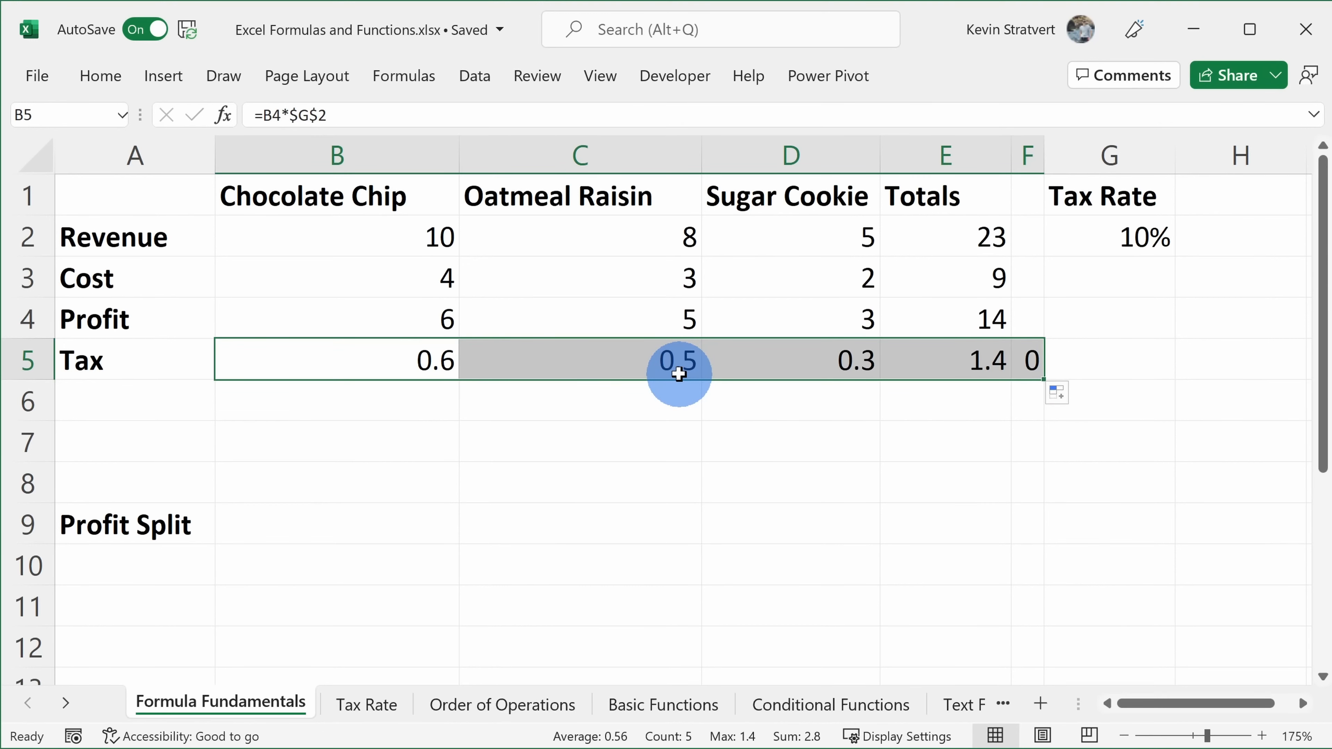
- Check the relative profit reference and absolute tax rate reference in the copied tax formulas in C5 and D5
left_click(594, 346)
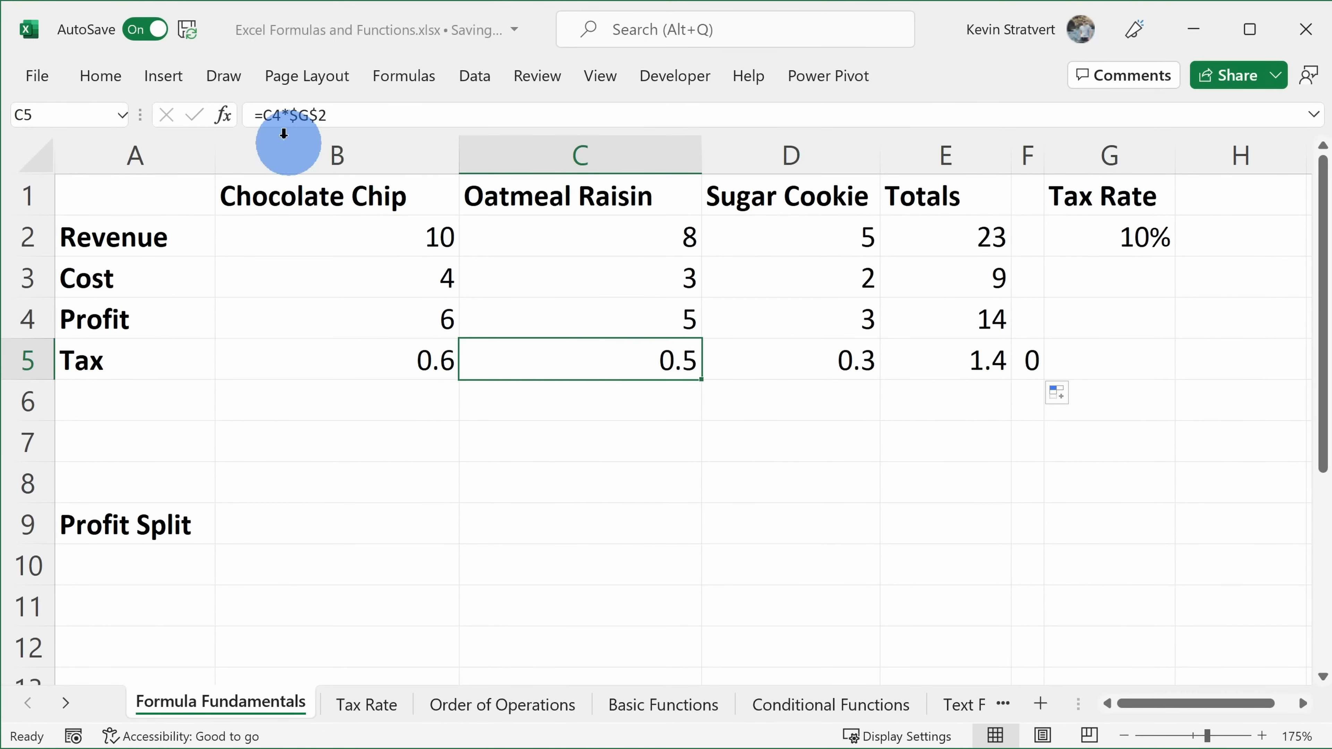
left_click(362, 115)
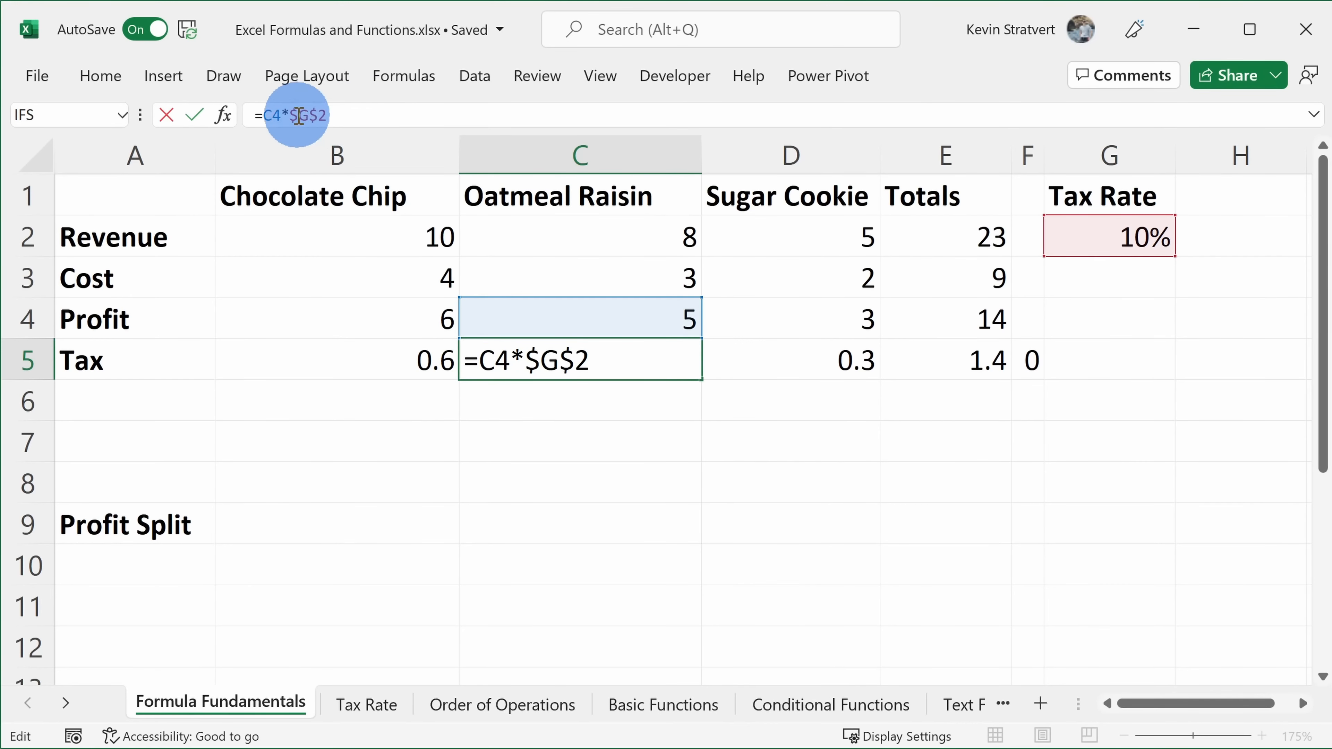
left_click(839, 352)
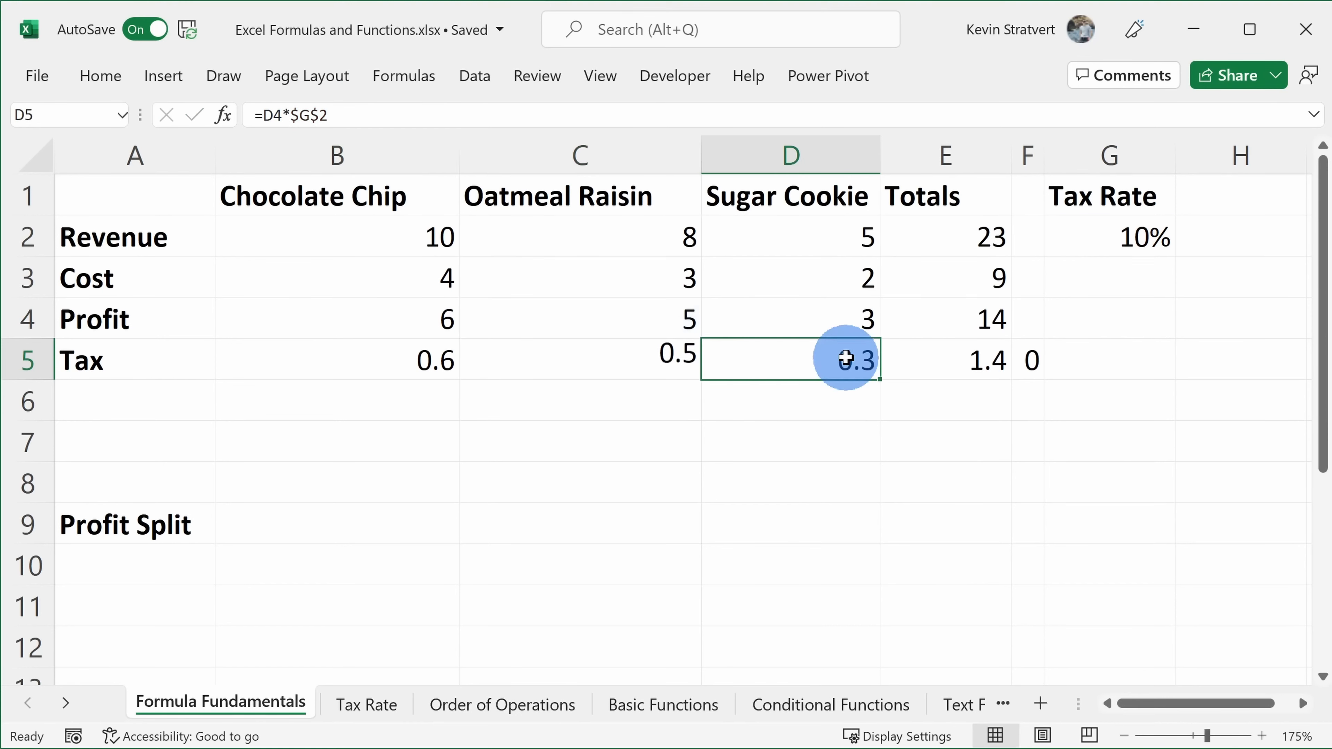
left_click(374, 111)
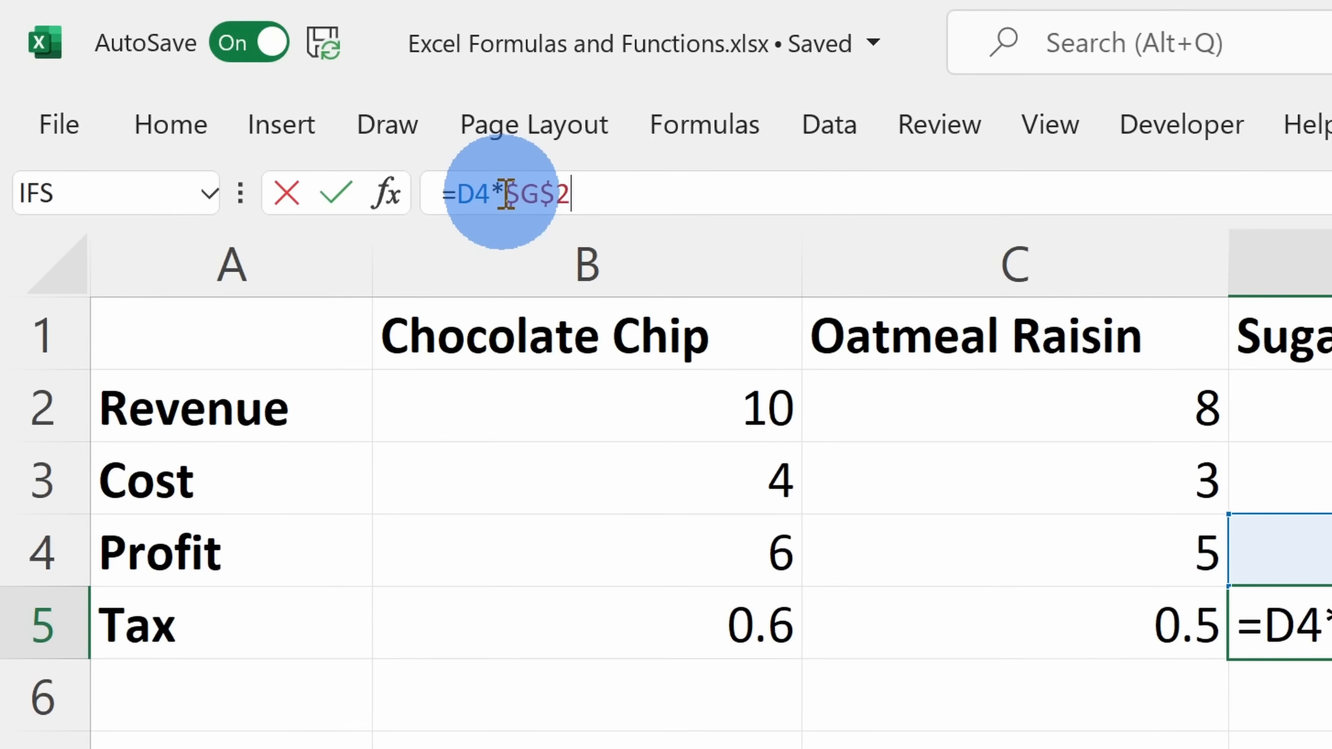
- Cycle the tax rate reference in D5's formula through its mixed and relative forms, and restore it to $G$2
left_click(527, 194)
key("F4")
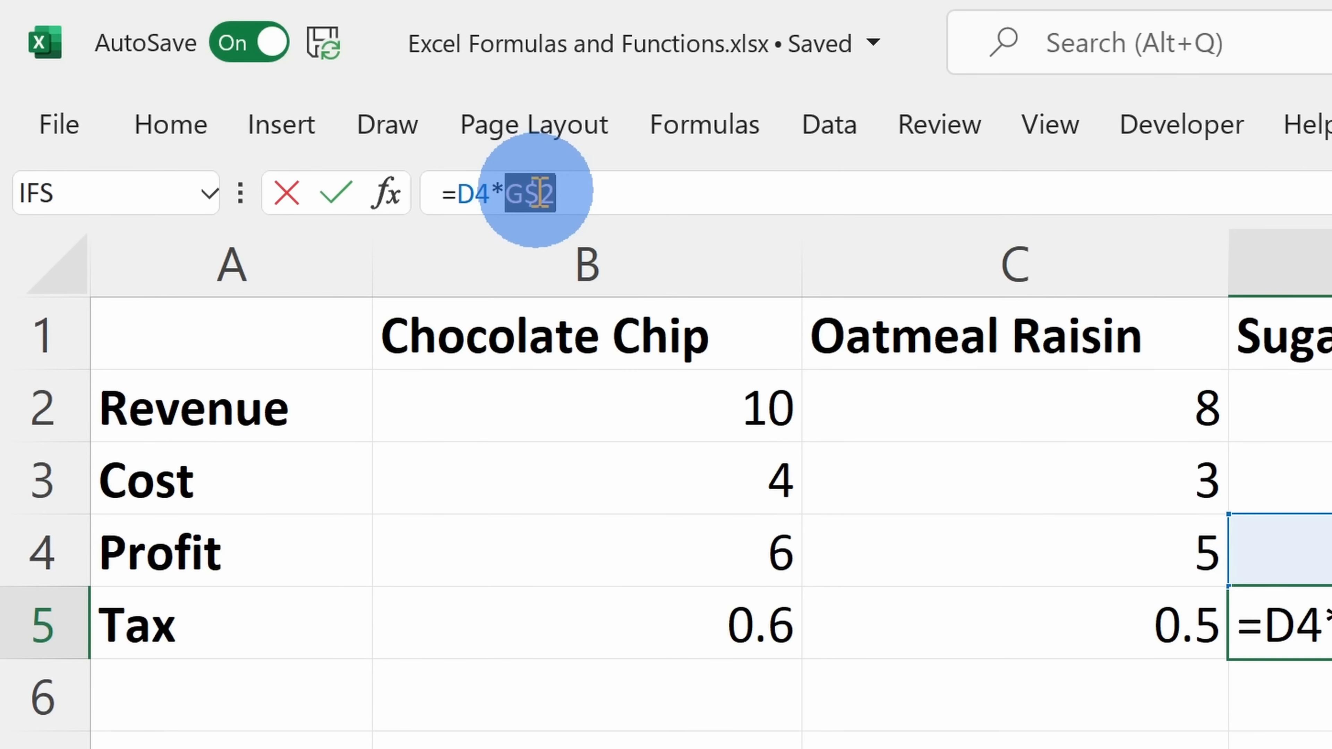
key("F4")
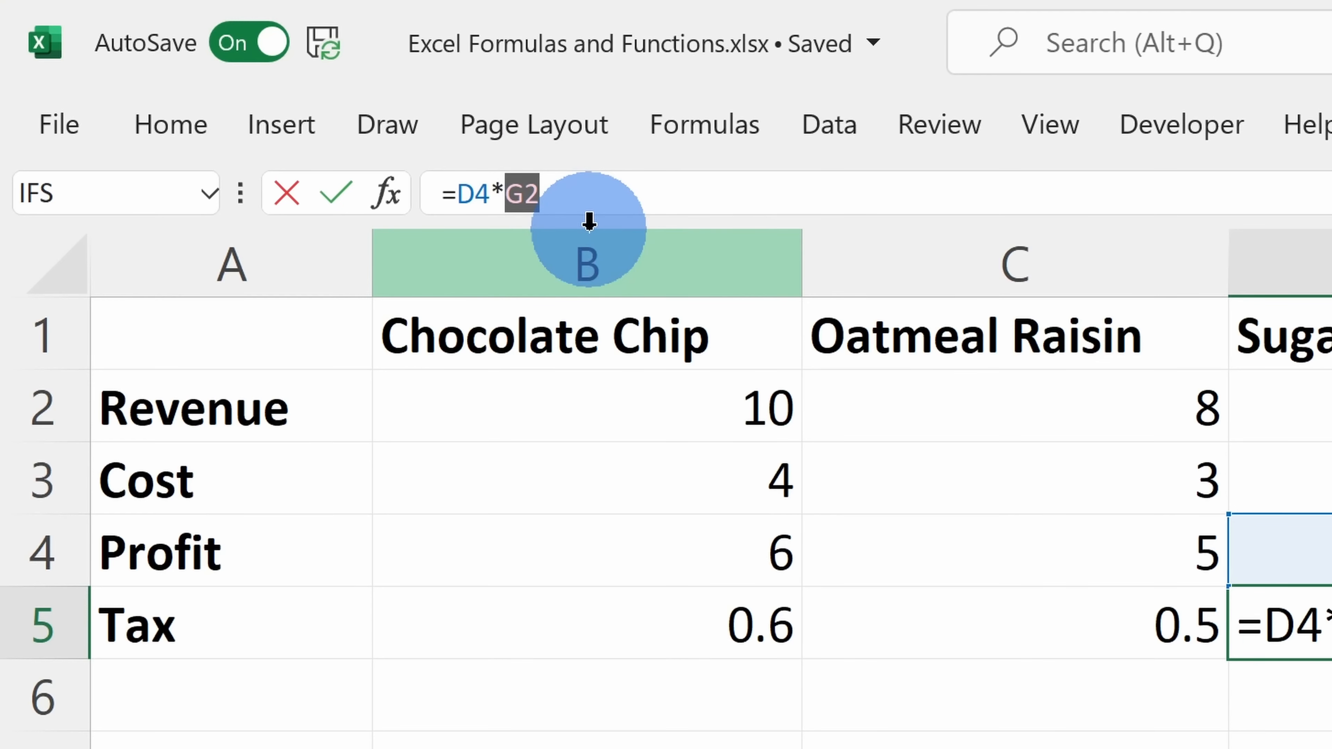
key("F4")
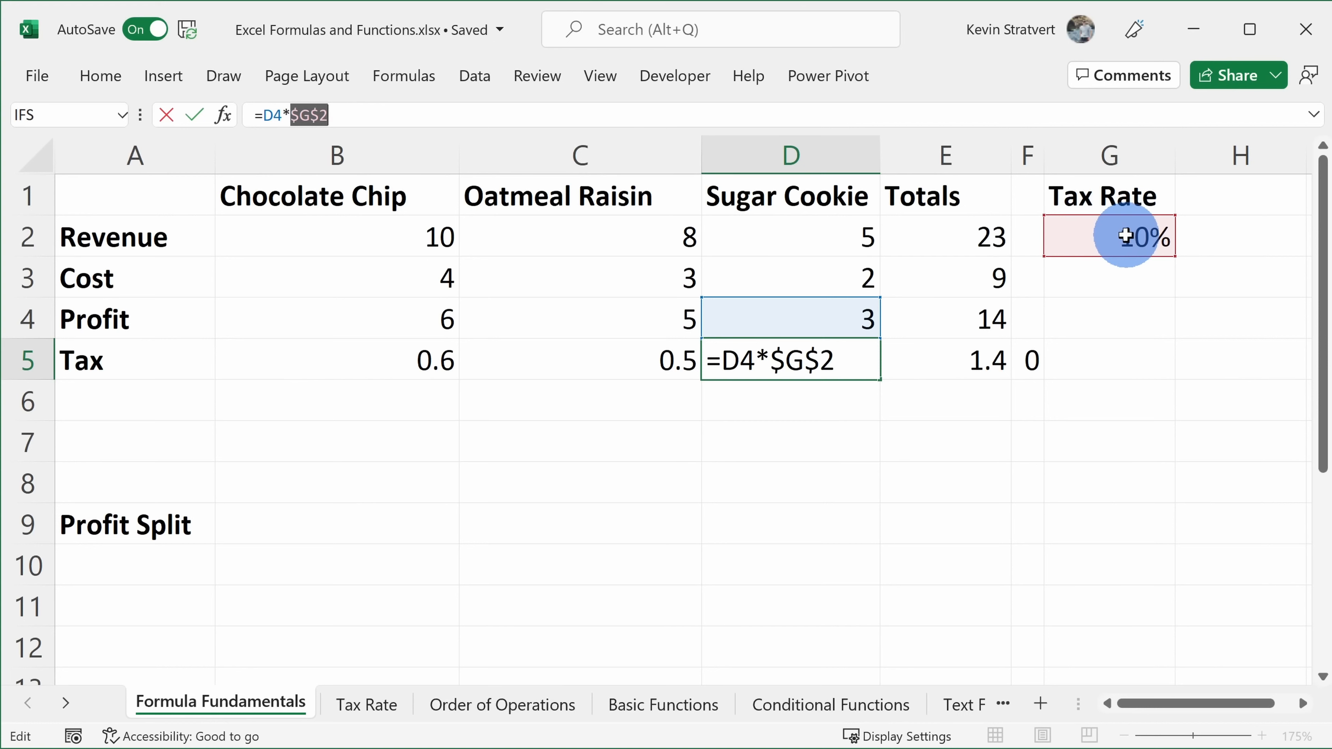
key("Return")
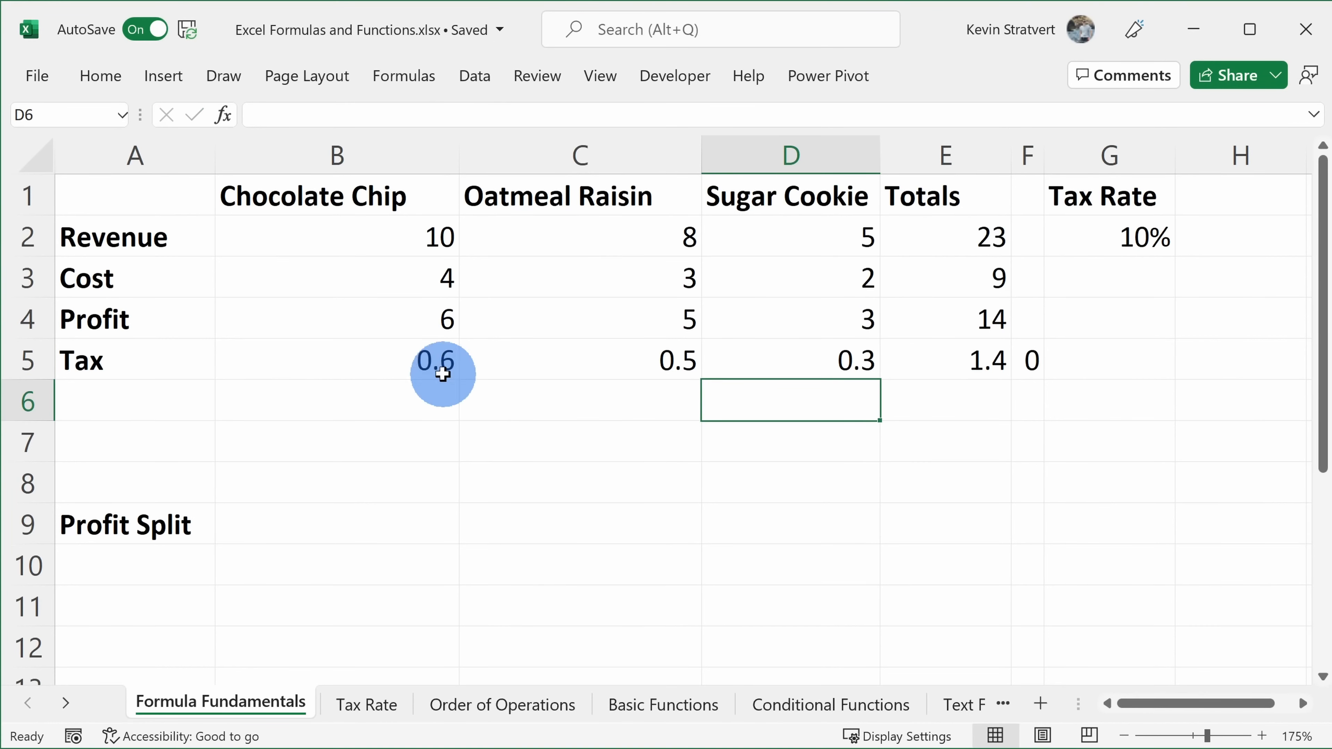
left_click(381, 354)
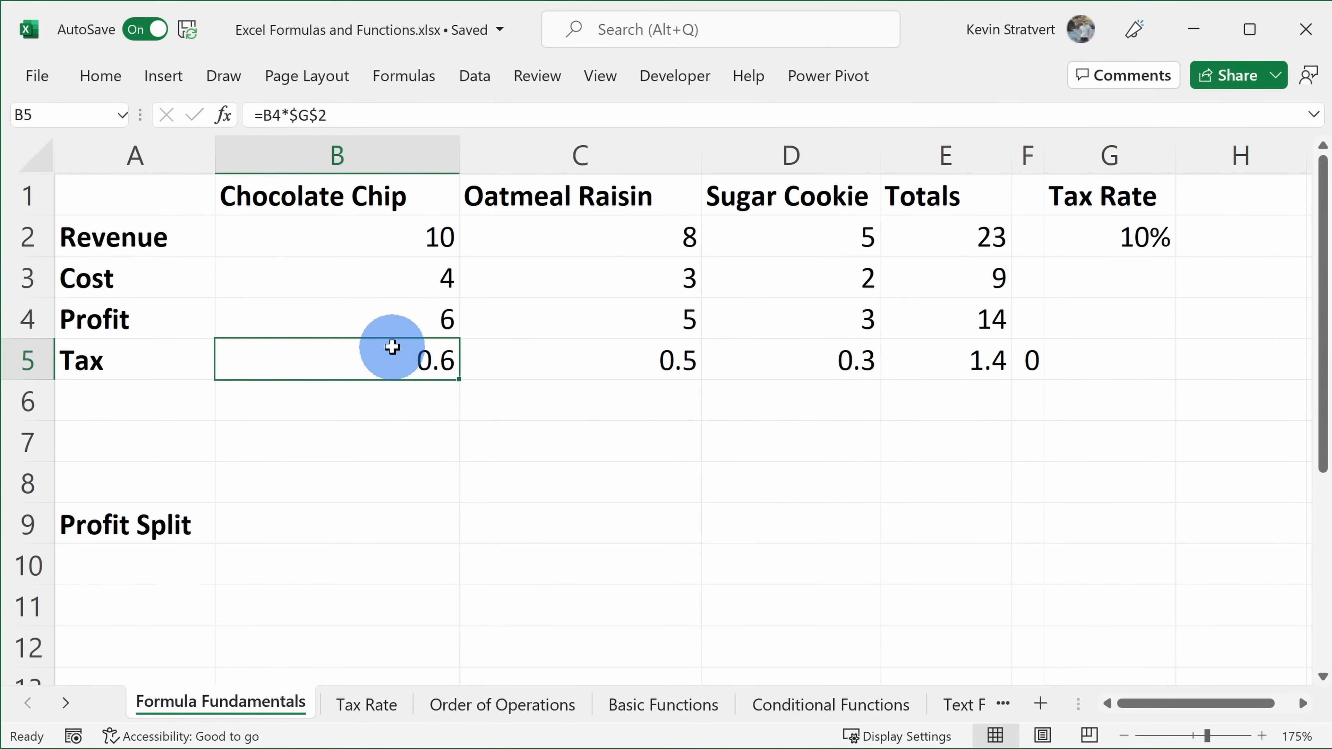
- Clear the tax formulas from C5 through F5 and rewrite B5 as =B4*'Tax Rate'!$A$2, using the rate on the Tax Rate sheet
left_click_drag(565, 351, 1022, 357)
key("Delete")
left_click(335, 354)
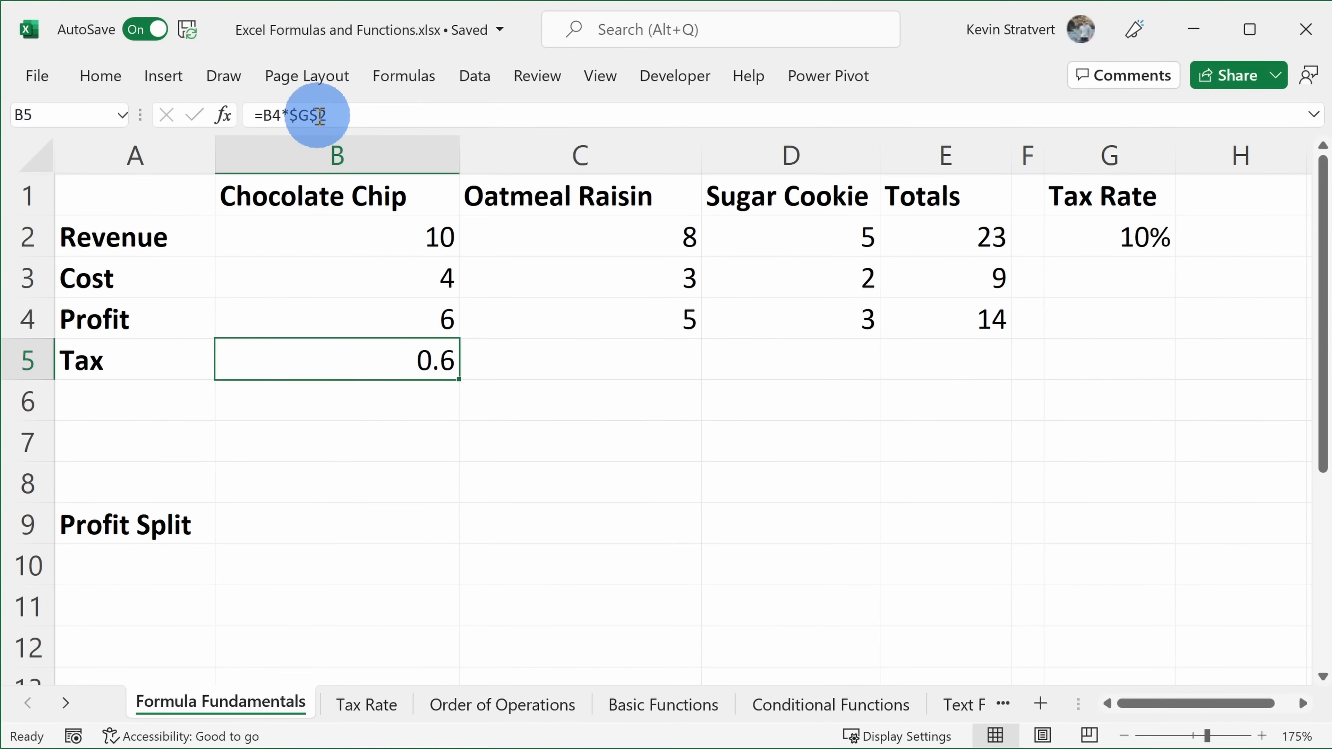
left_click(289, 115)
left_click_drag(293, 115, 341, 115)
key("BackSpace")
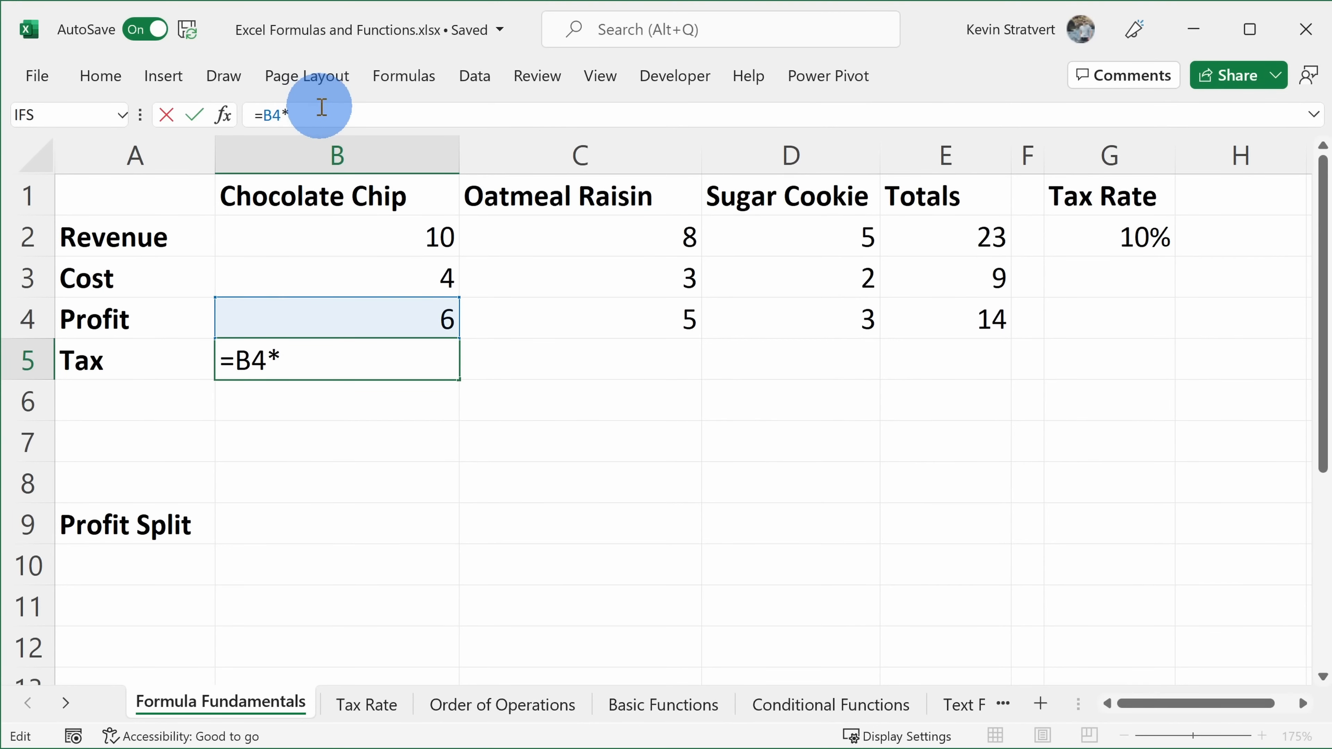
left_click(374, 709)
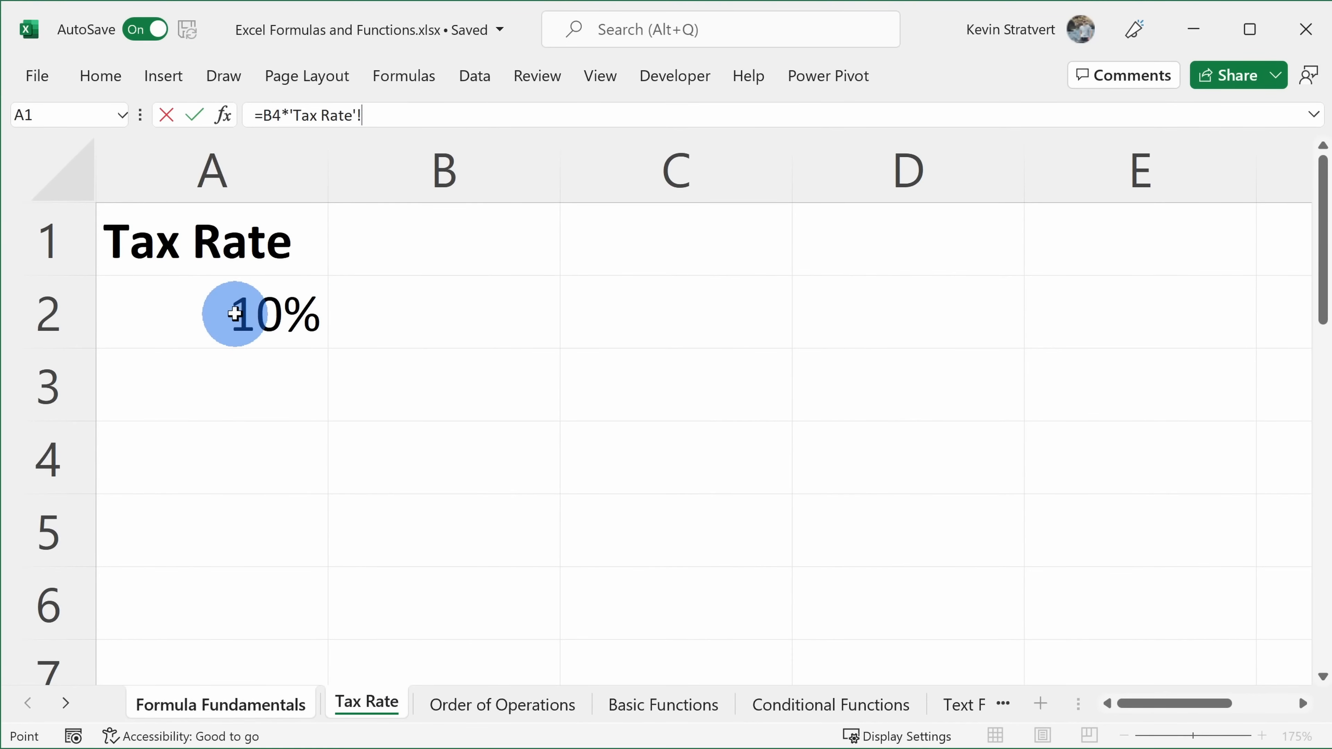
left_click(236, 313)
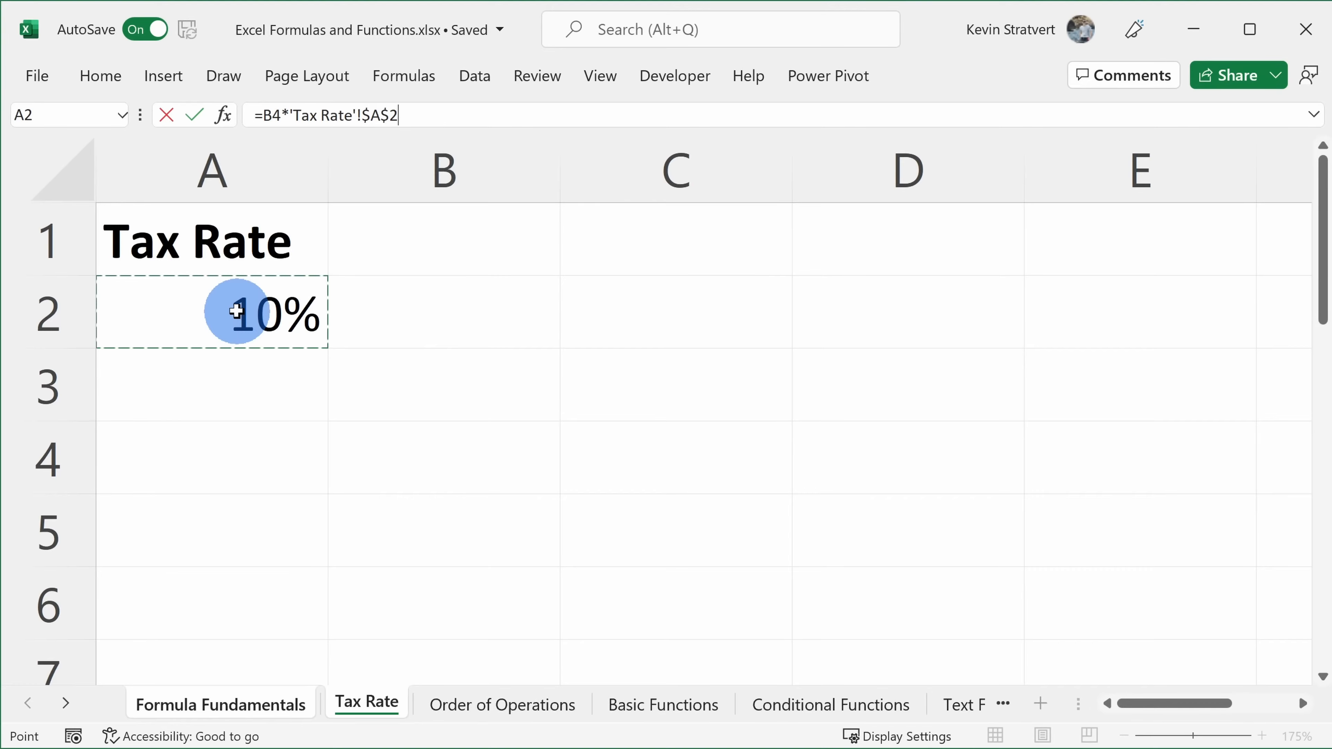
key("Return")
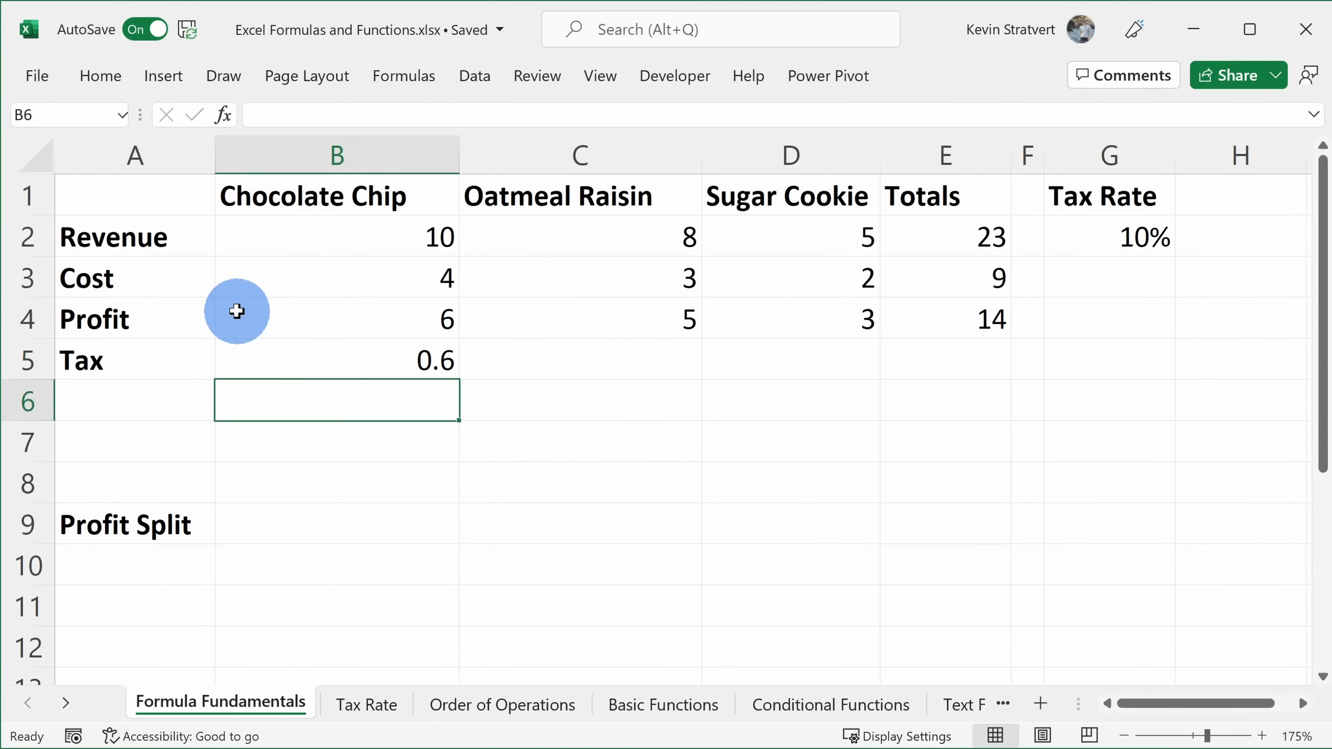
- Examine the sheet name and the absolute cell reference in B5's tax formula, leaving the formula as it is
left_click(342, 357)
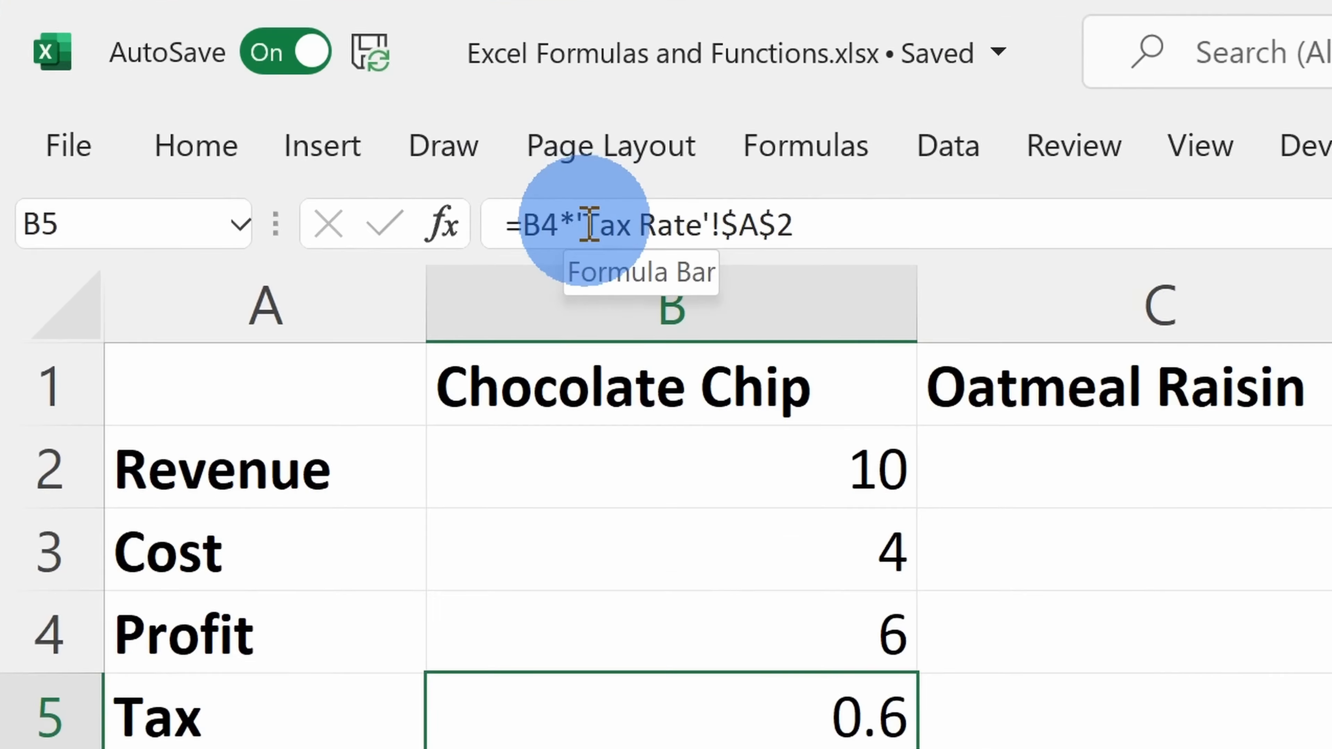
left_click_drag(296, 114, 351, 116)
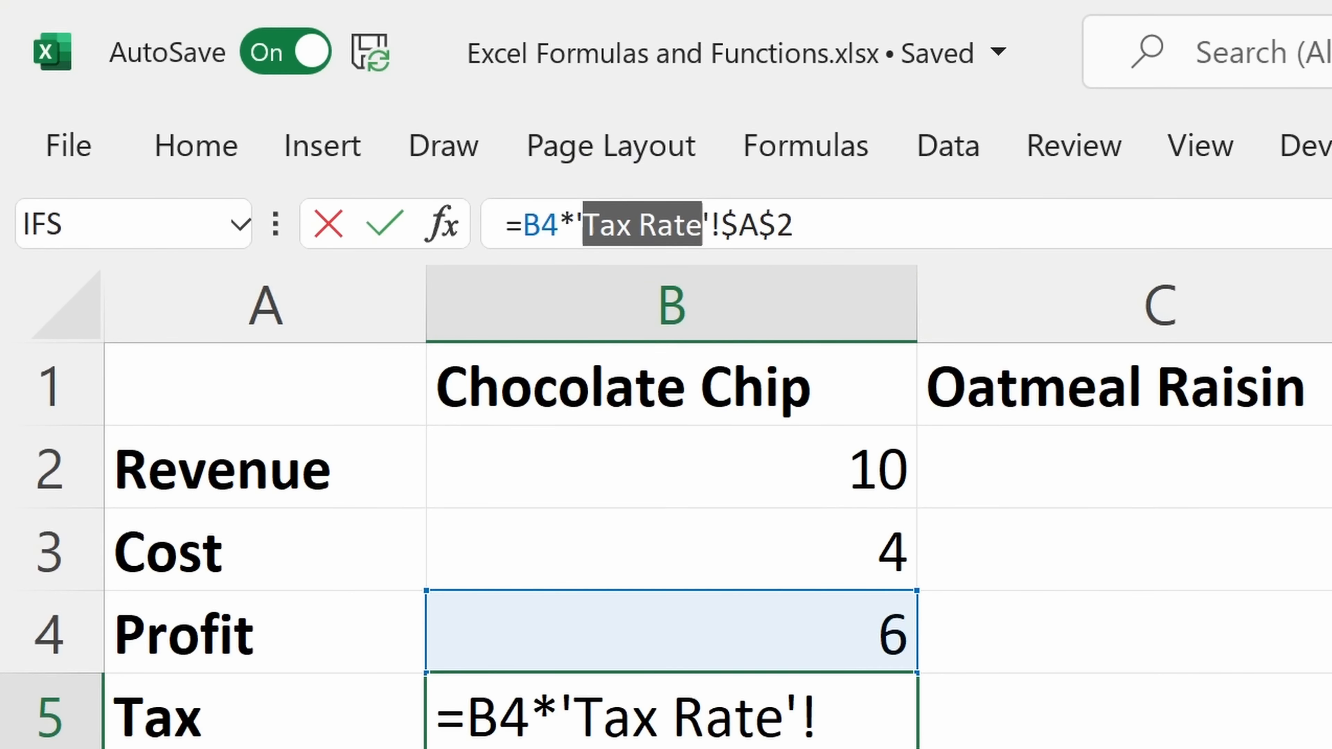
left_click_drag(722, 224, 877, 225)
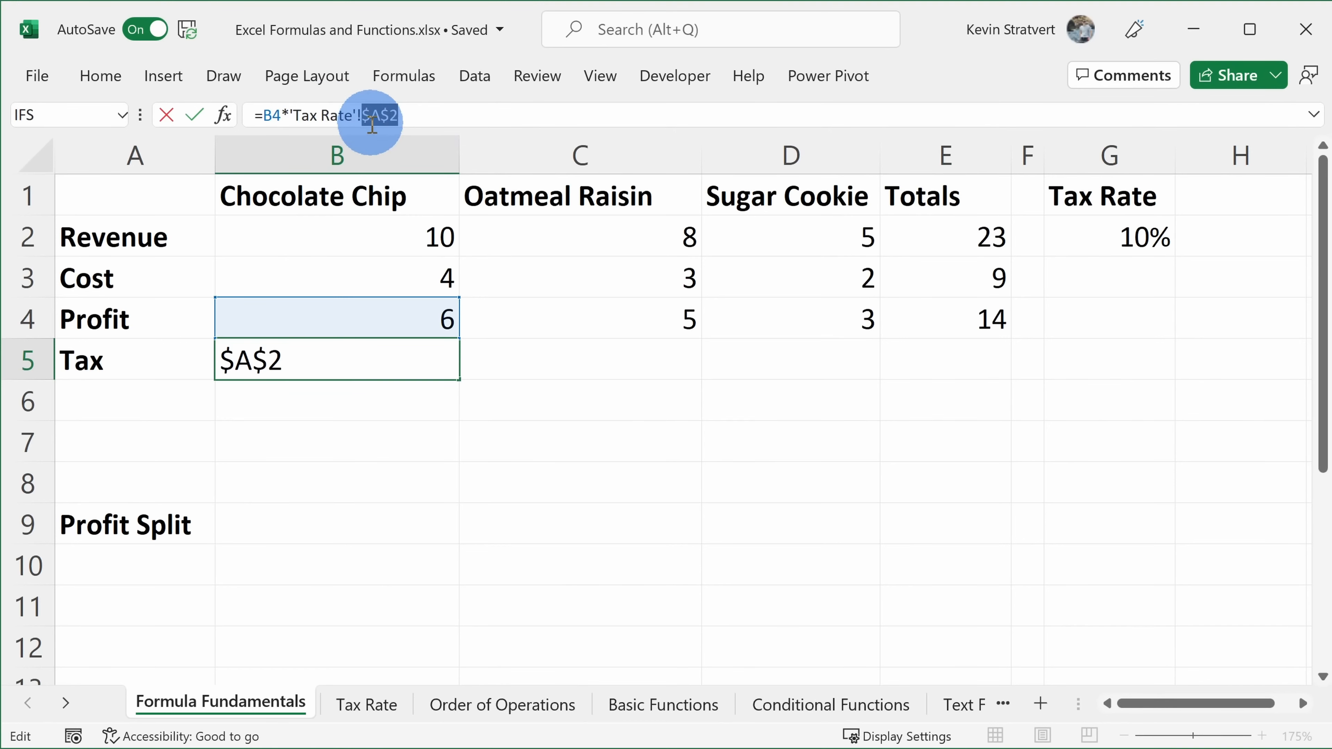
key("Return")
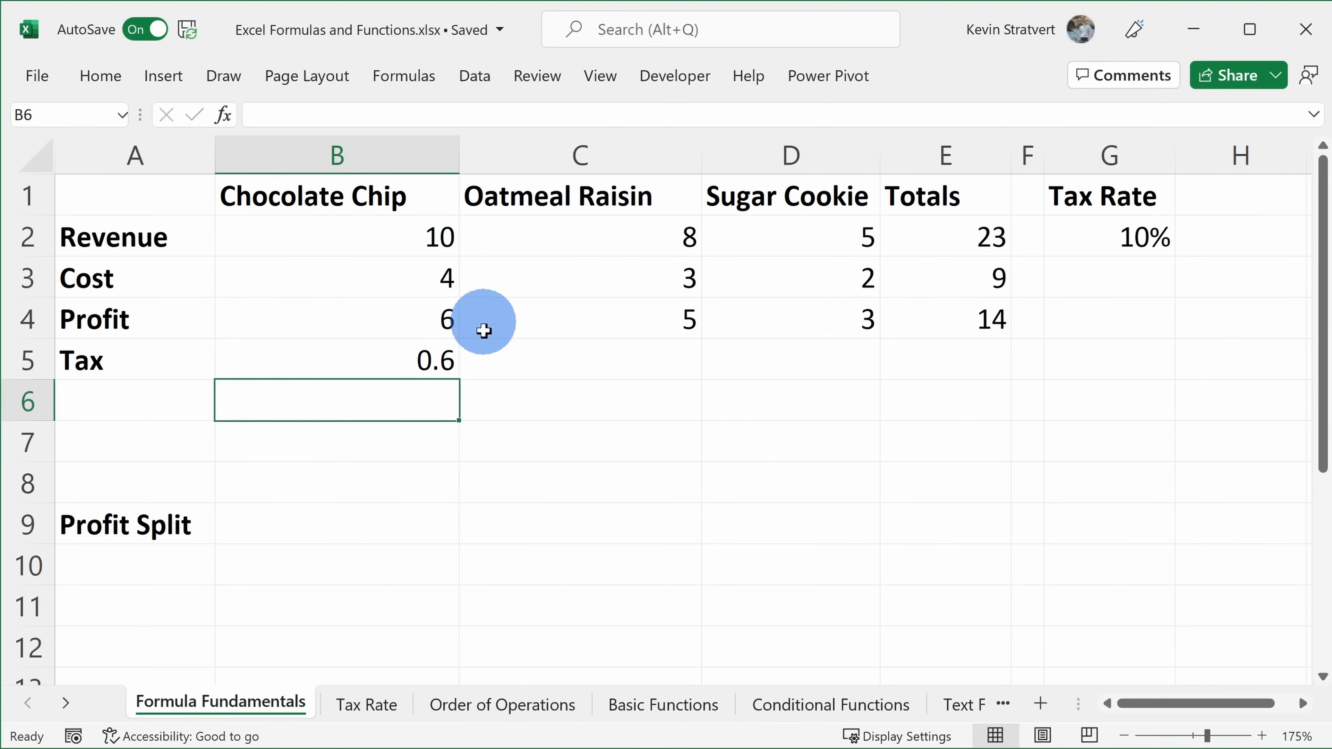
- Fill the tax formula from B5 across to E5 and review its reference to the Tax Rate sheet
left_click(424, 371)
left_click_drag(460, 379, 990, 360)
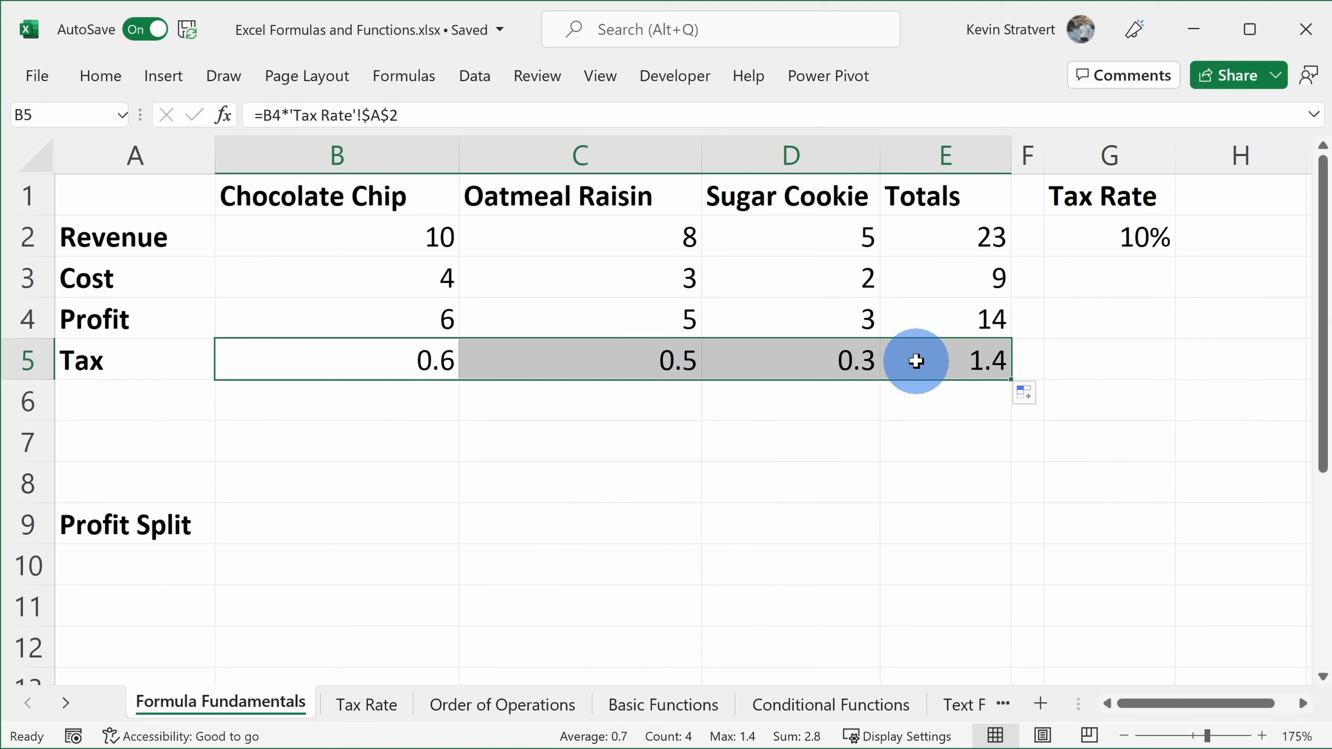
left_click_drag(413, 114, 288, 115)
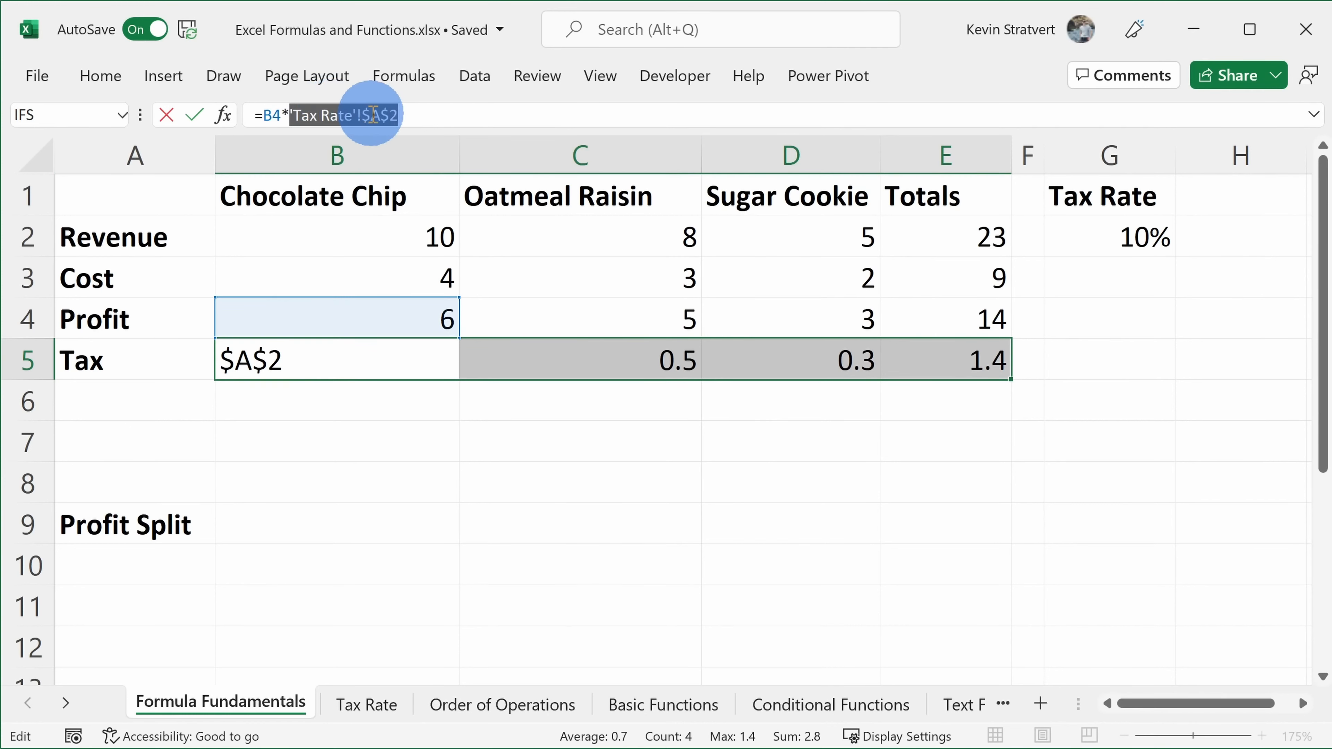
left_click(409, 115)
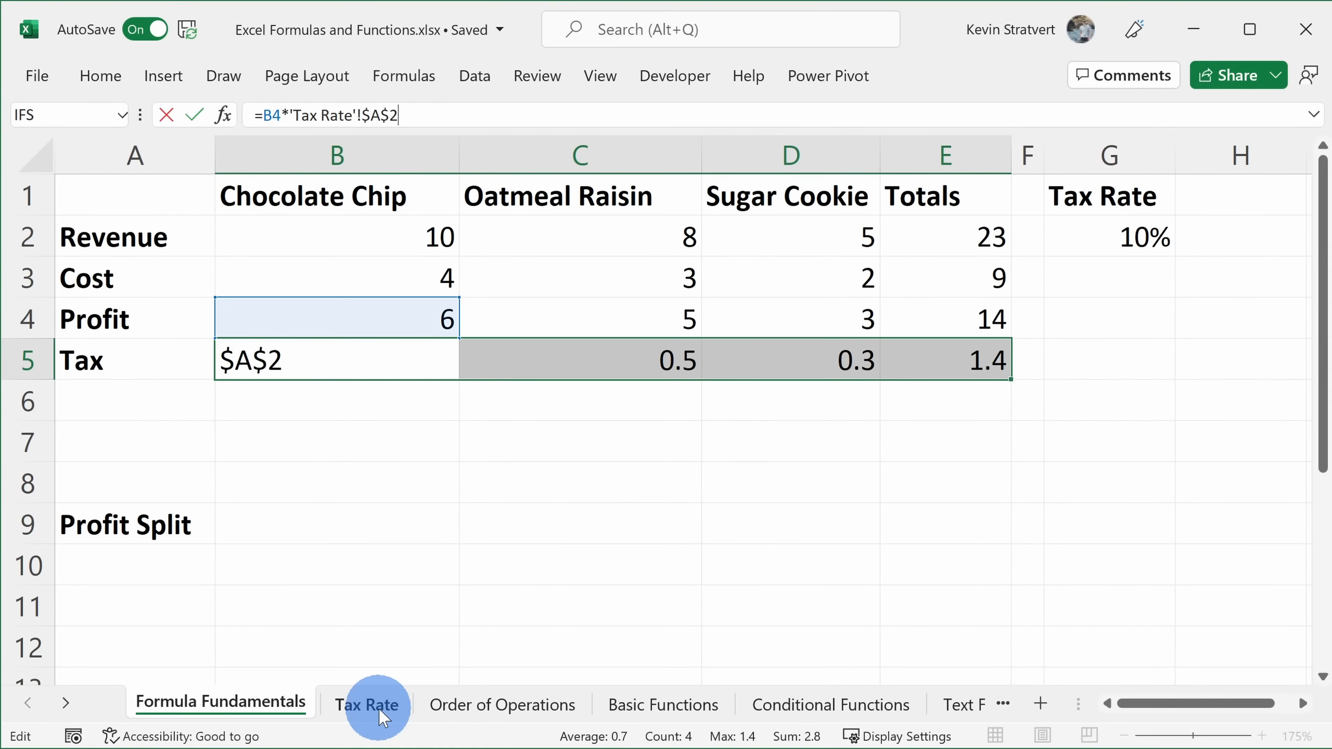
key("Return")
- Name cell A2 on the Tax Rate sheet TaxRate
left_click(369, 703)
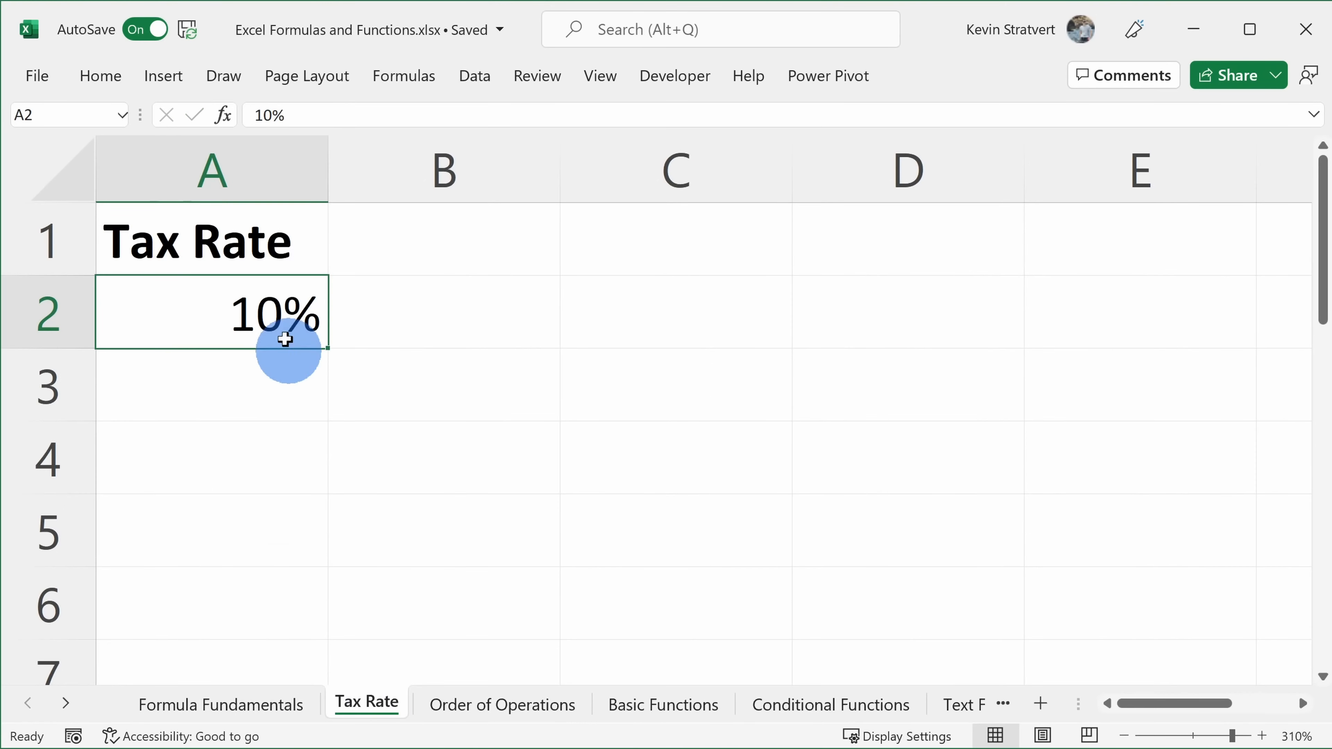
left_click(254, 310)
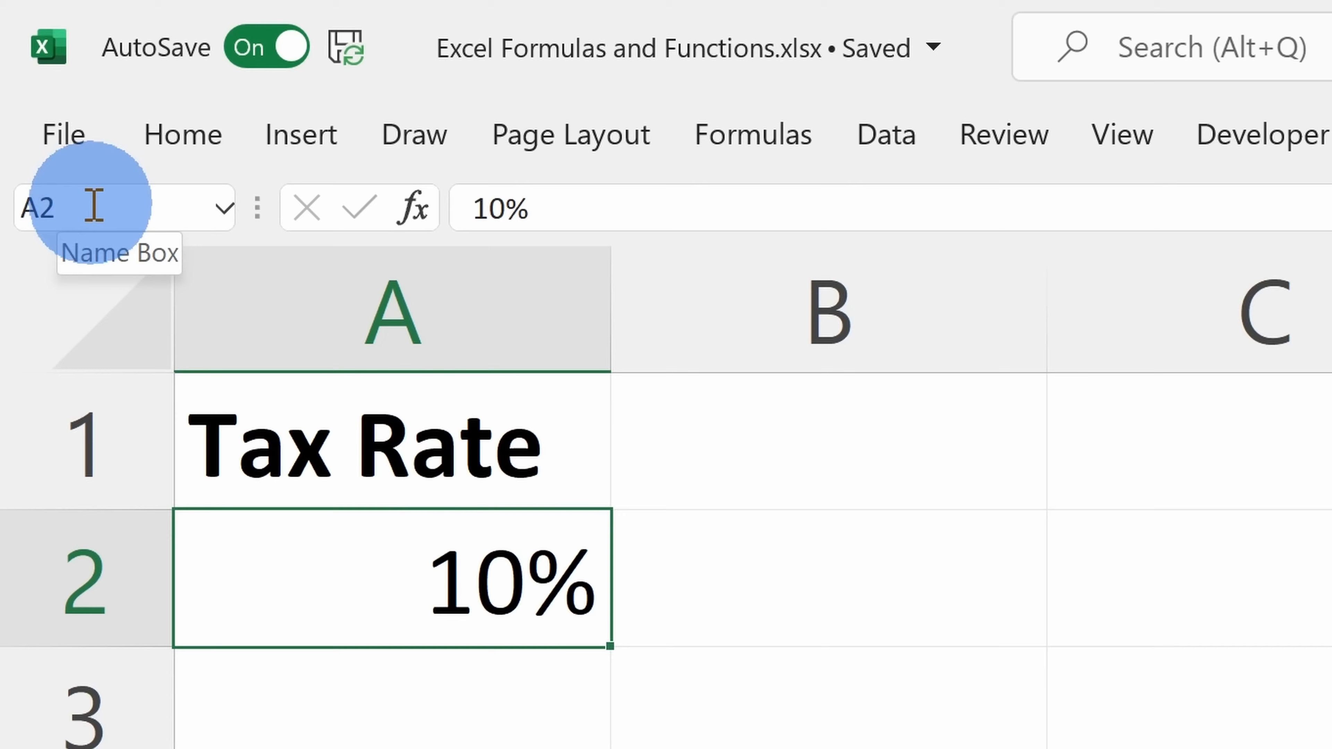
left_click(123, 204)
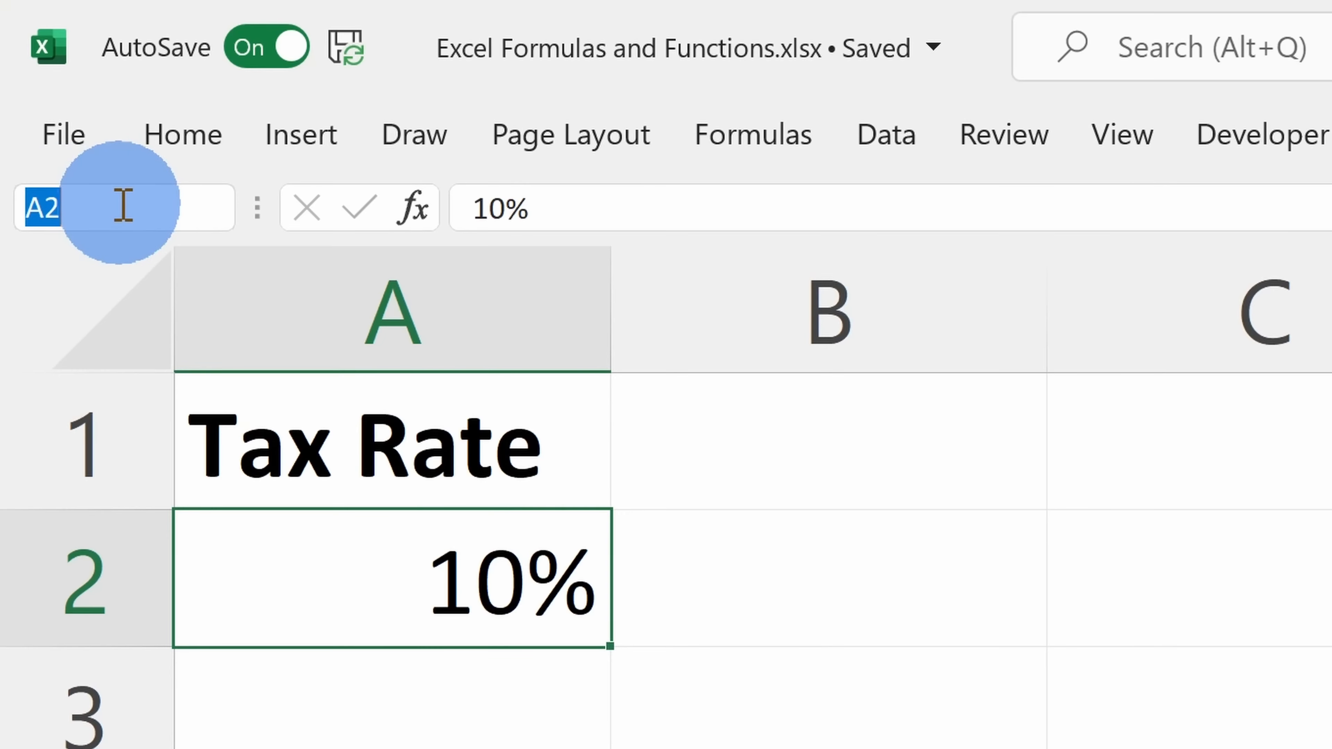
type("TaxRate")
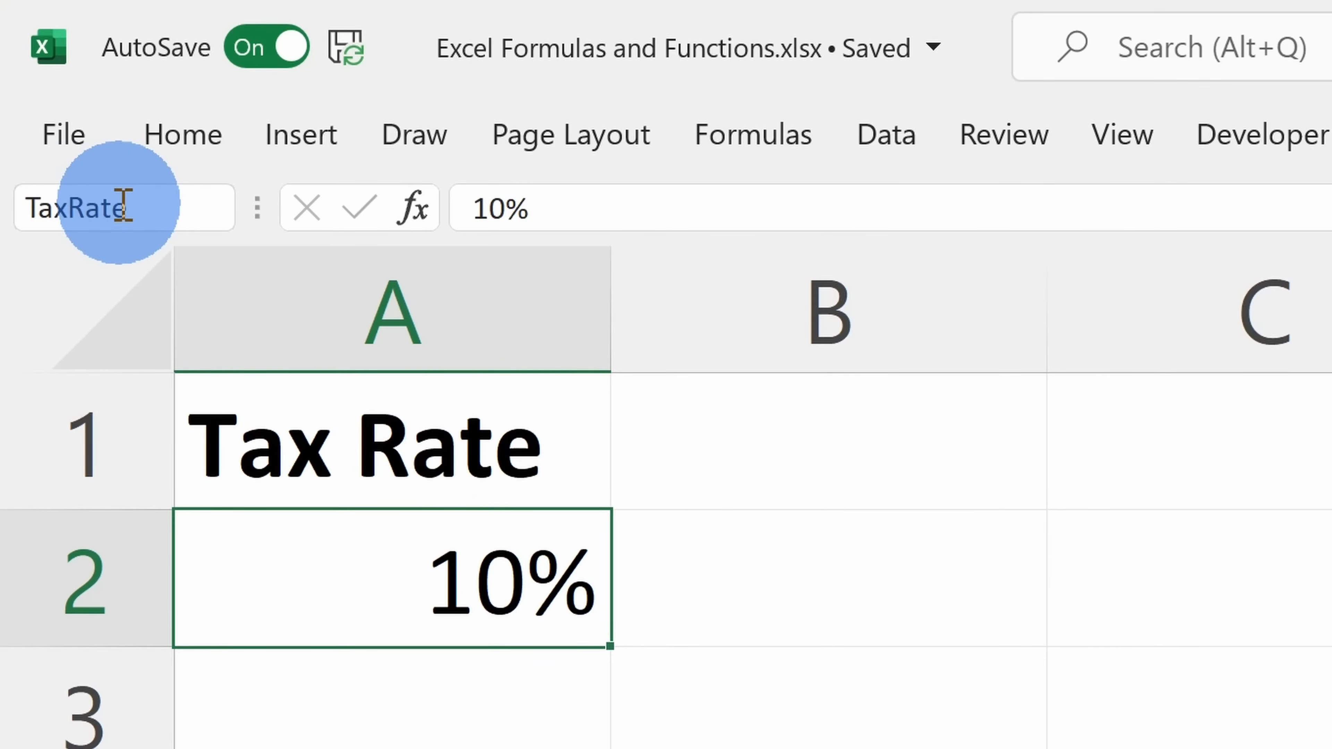
key("Return")
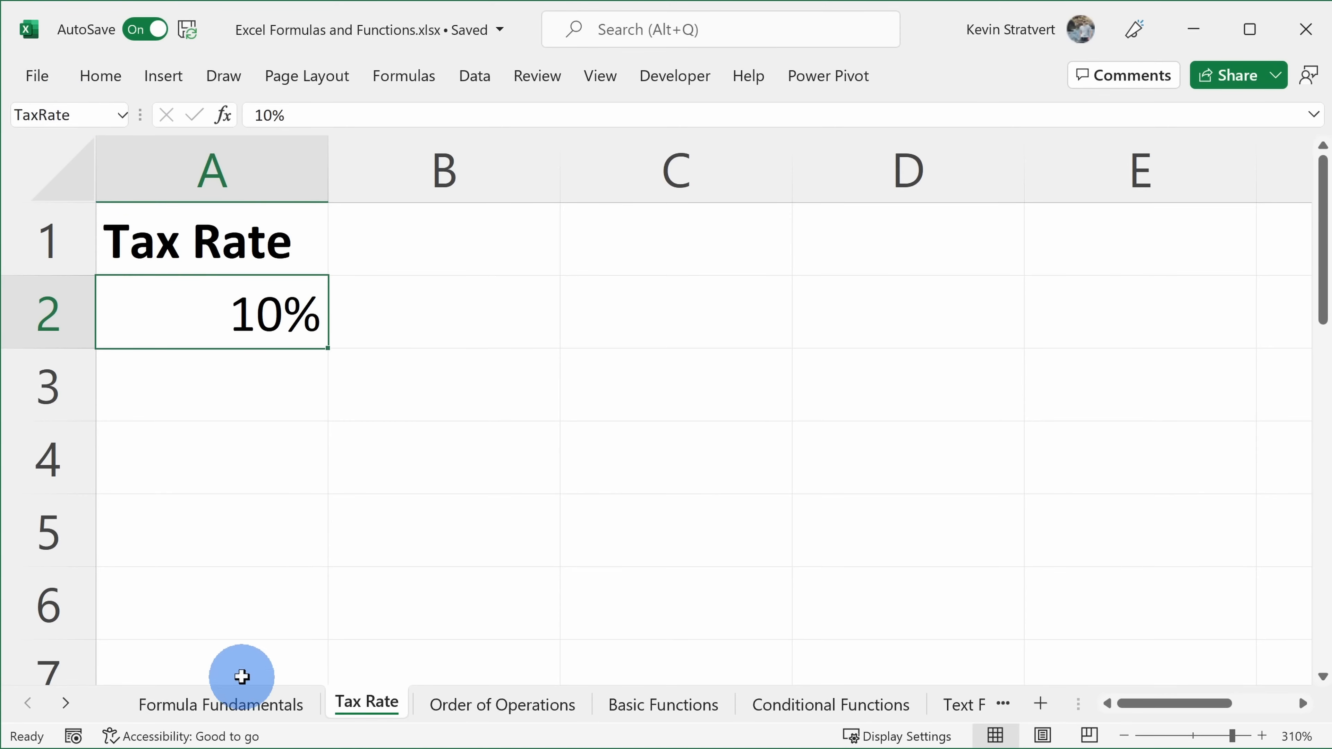
- Replace the sheet reference in B5 on the Formula Fundamentals sheet with the defined name, giving =B4*TaxRate, and check the formula
left_click(250, 703)
left_click(390, 360)
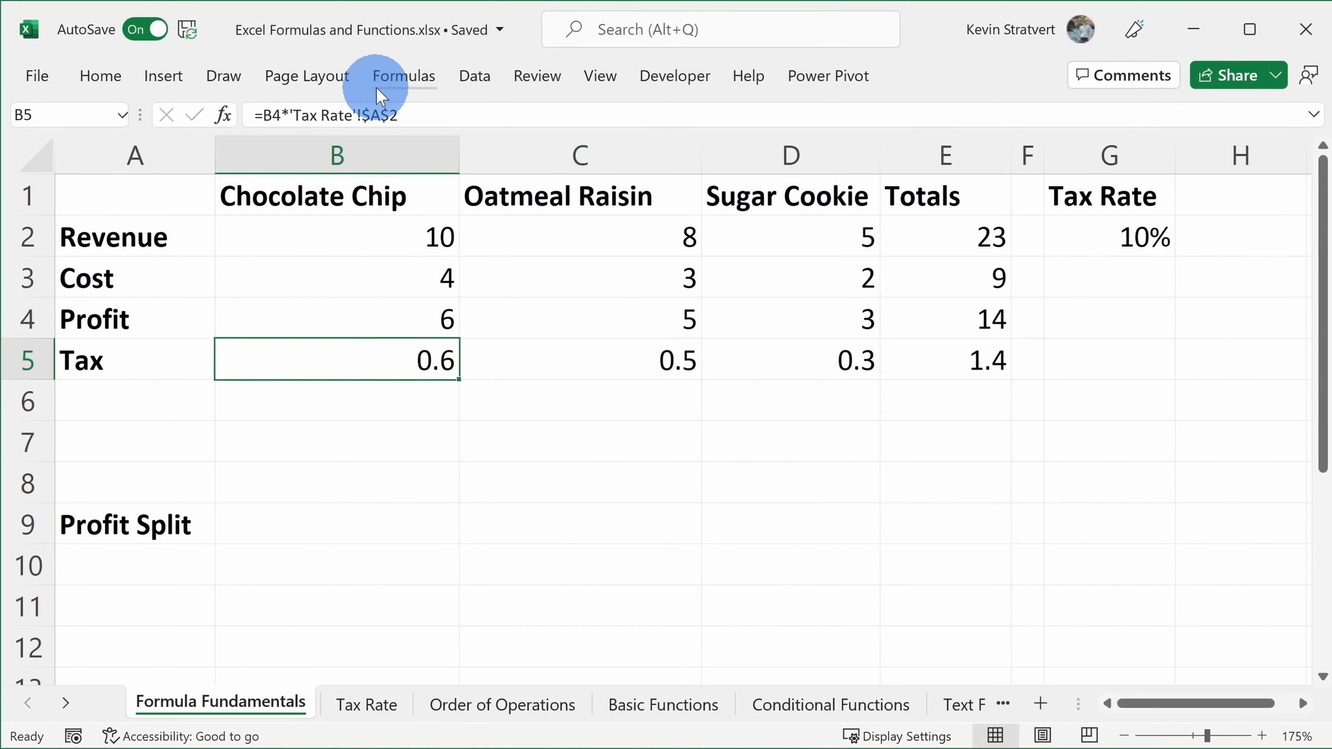
left_click_drag(400, 115, 290, 115)
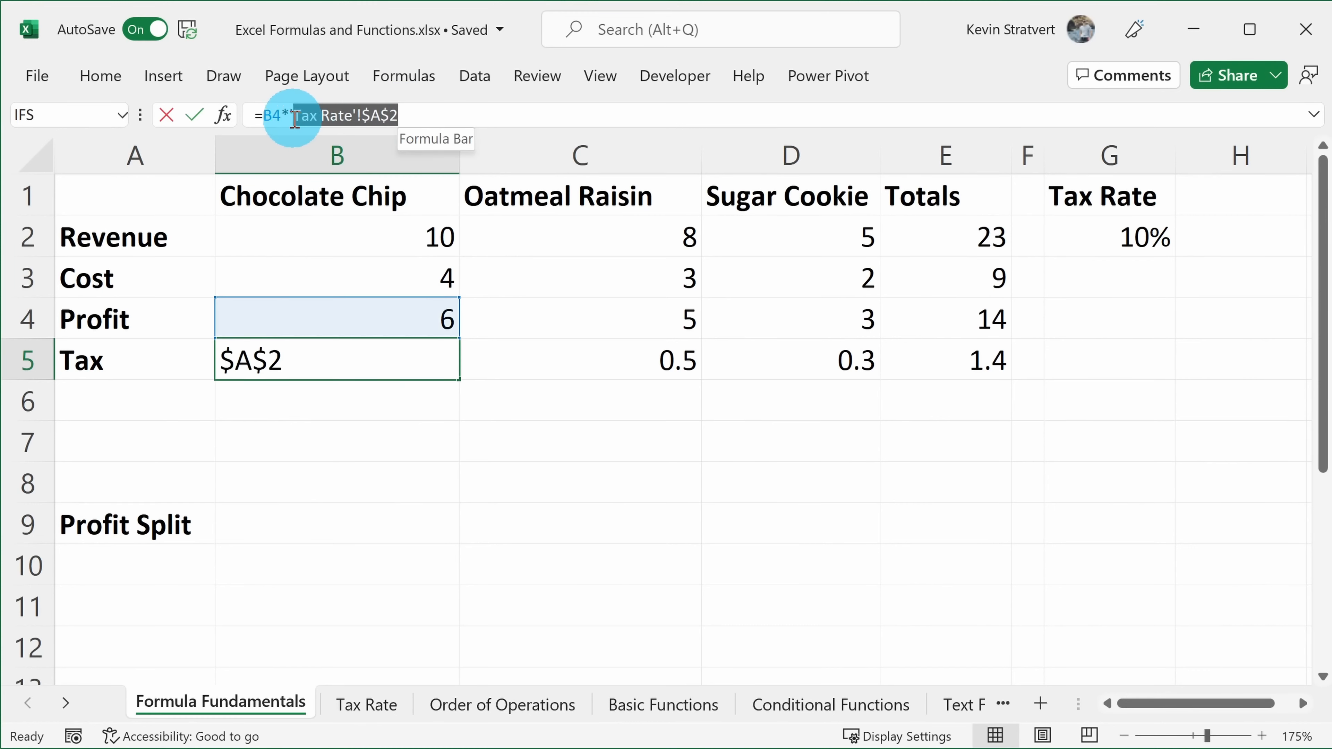
key("BackSpace")
type("TaxRate")
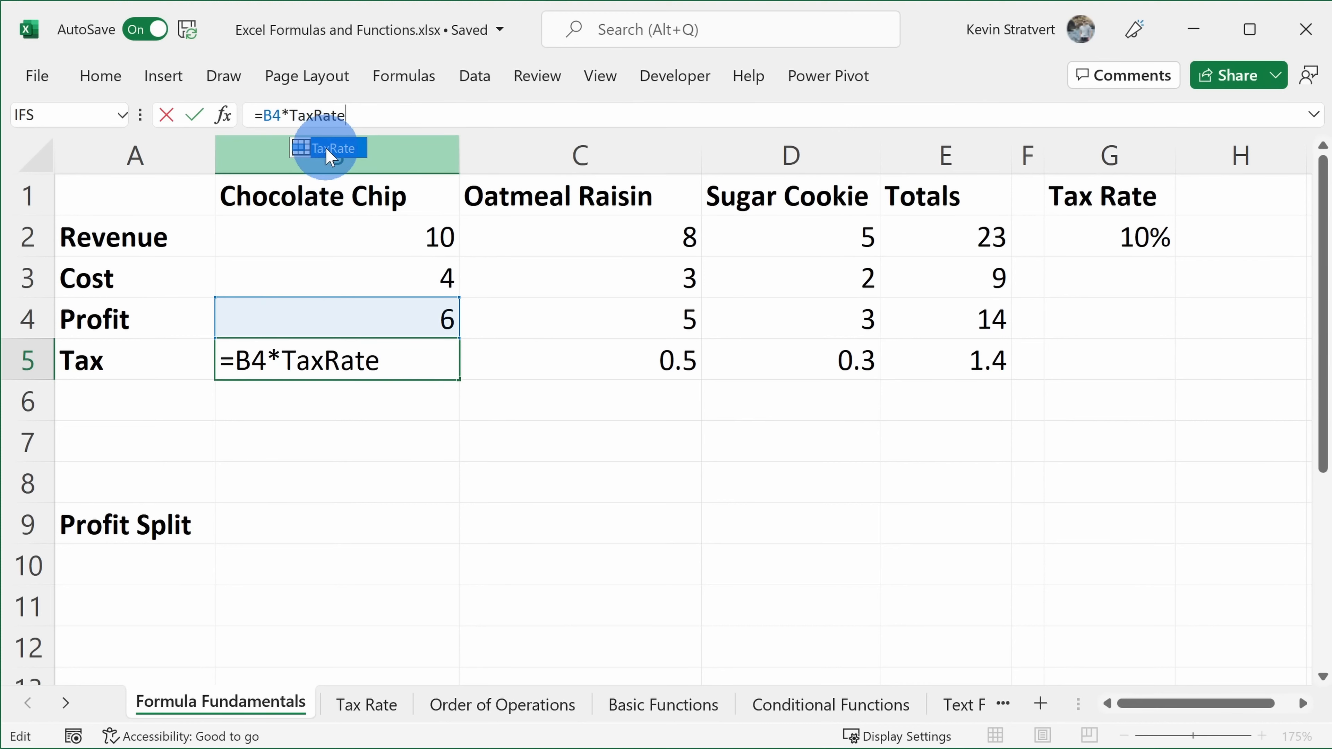
key("Return")
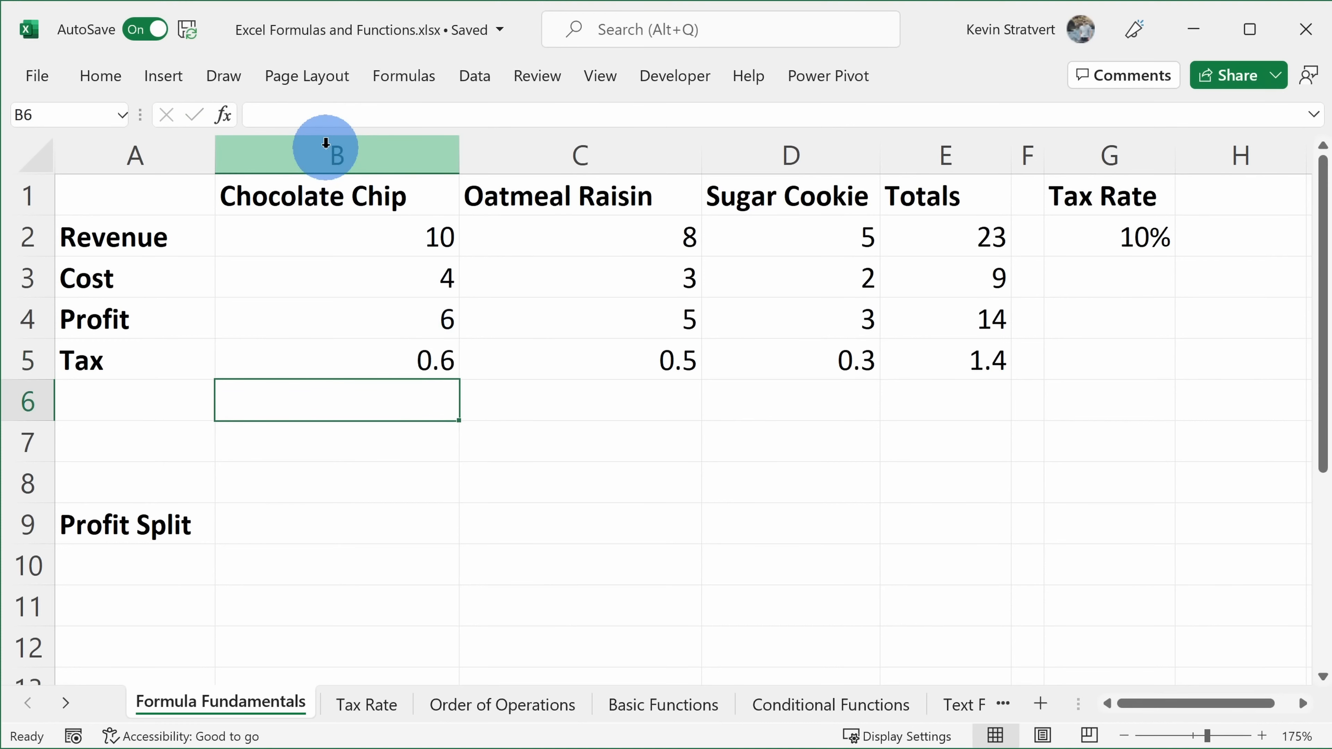
left_click(380, 364)
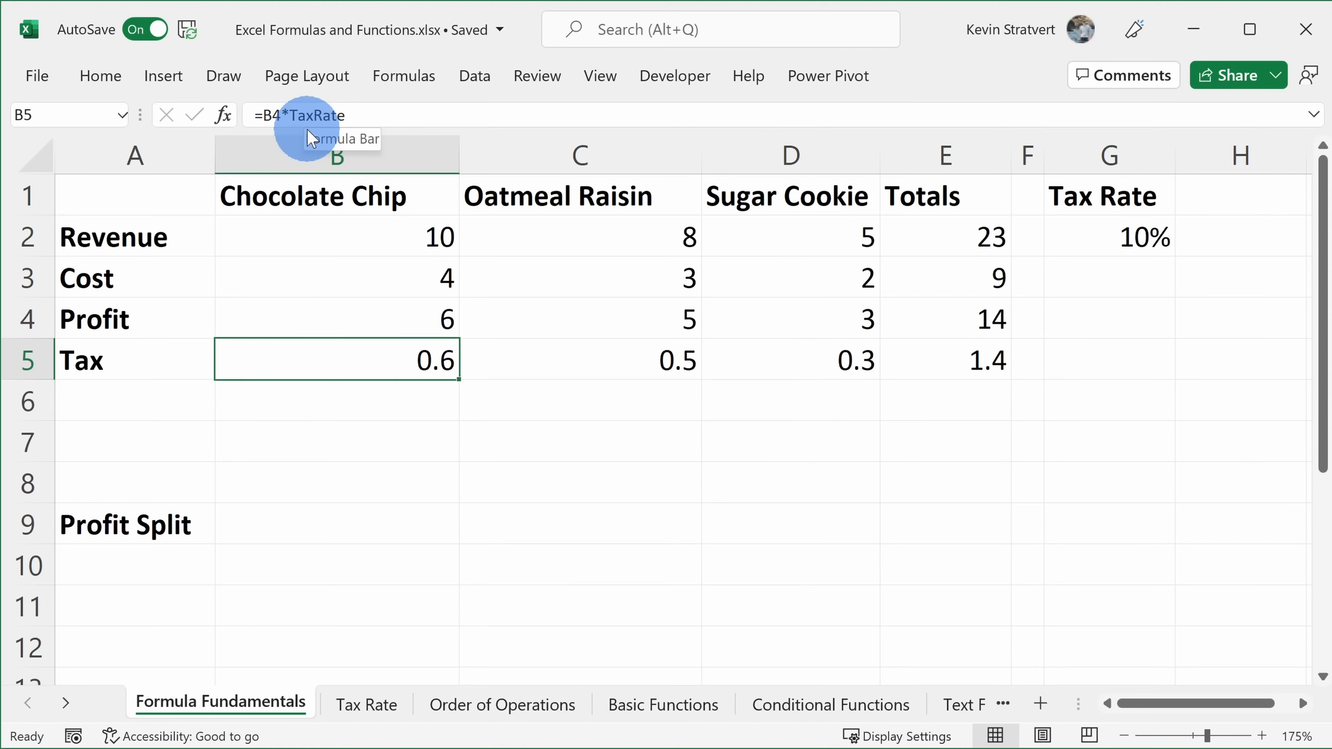
- Replace the tax rate reference in C5 with TaxRate picked from the list of defined names, giving =C4*TaxRate
left_click(529, 345)
left_click_drag(434, 115, 292, 115)
key("BackSpace")
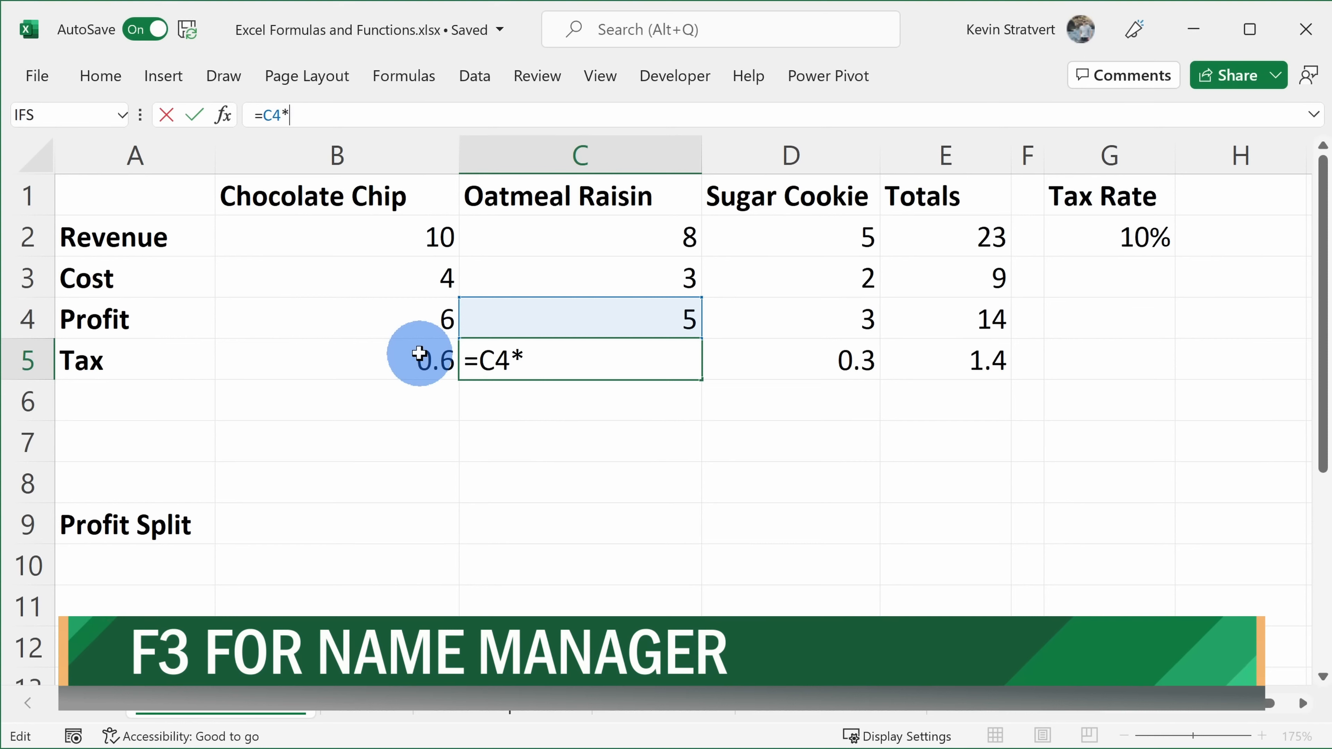
key("F3")
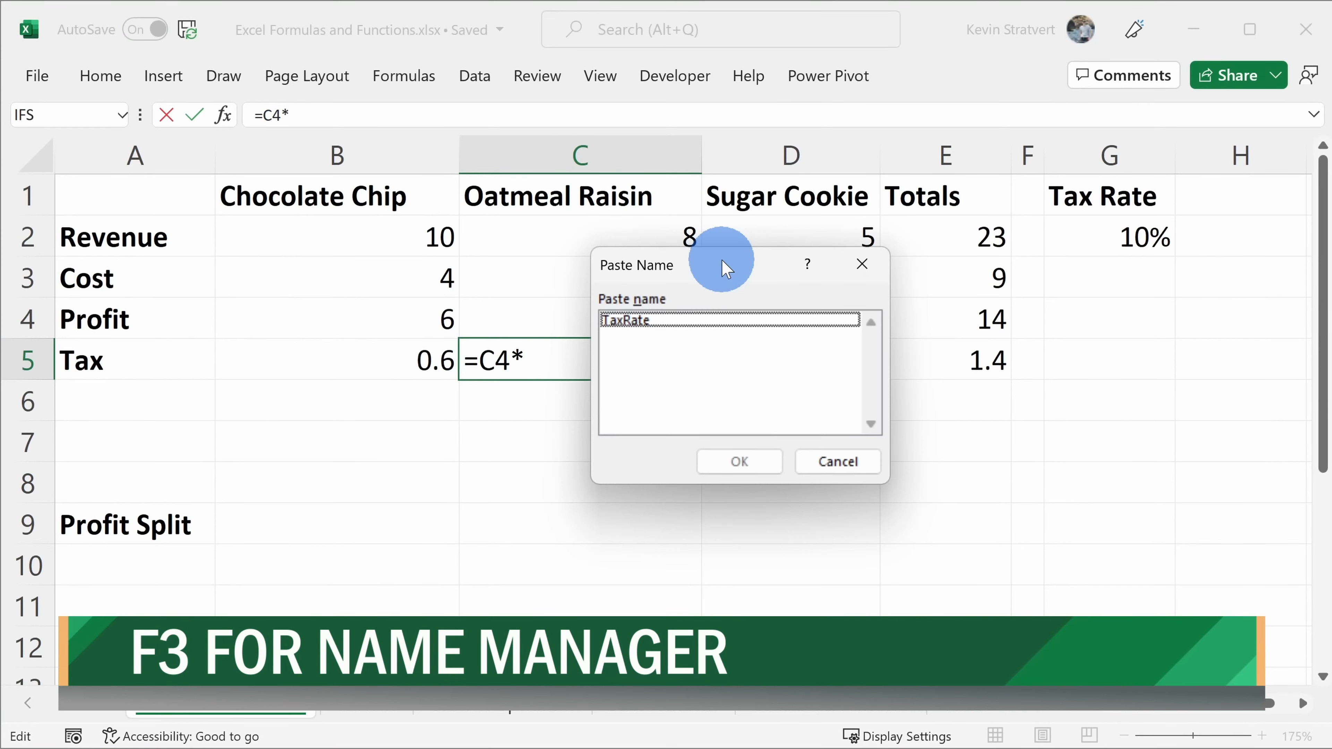
left_click(655, 320)
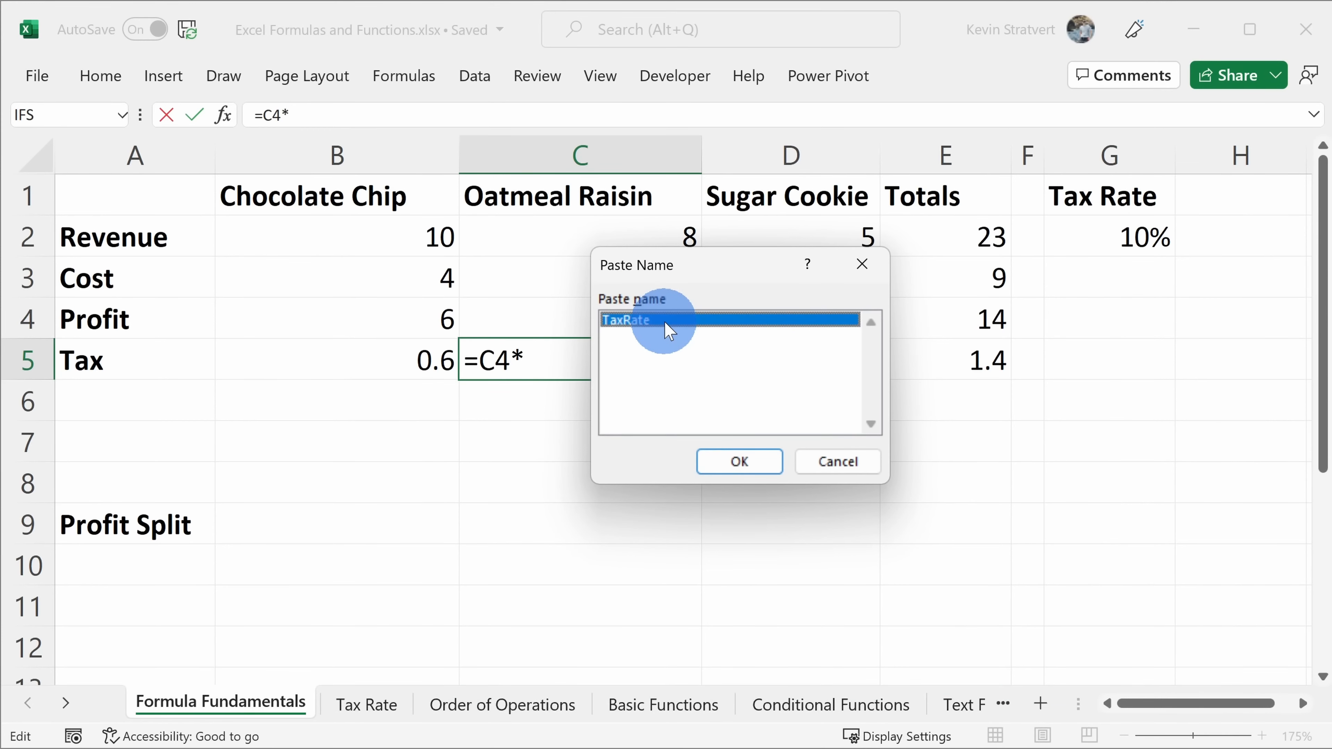
double_click(666, 329)
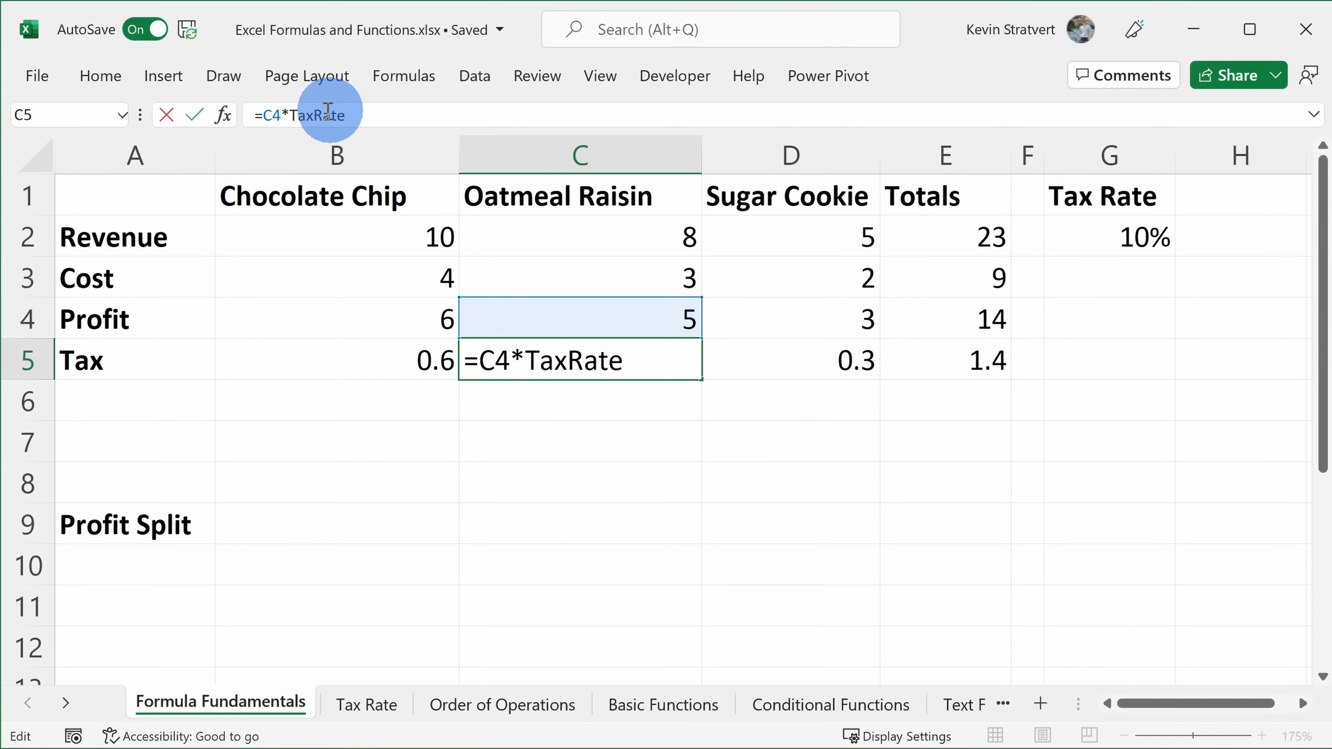
key("Return")
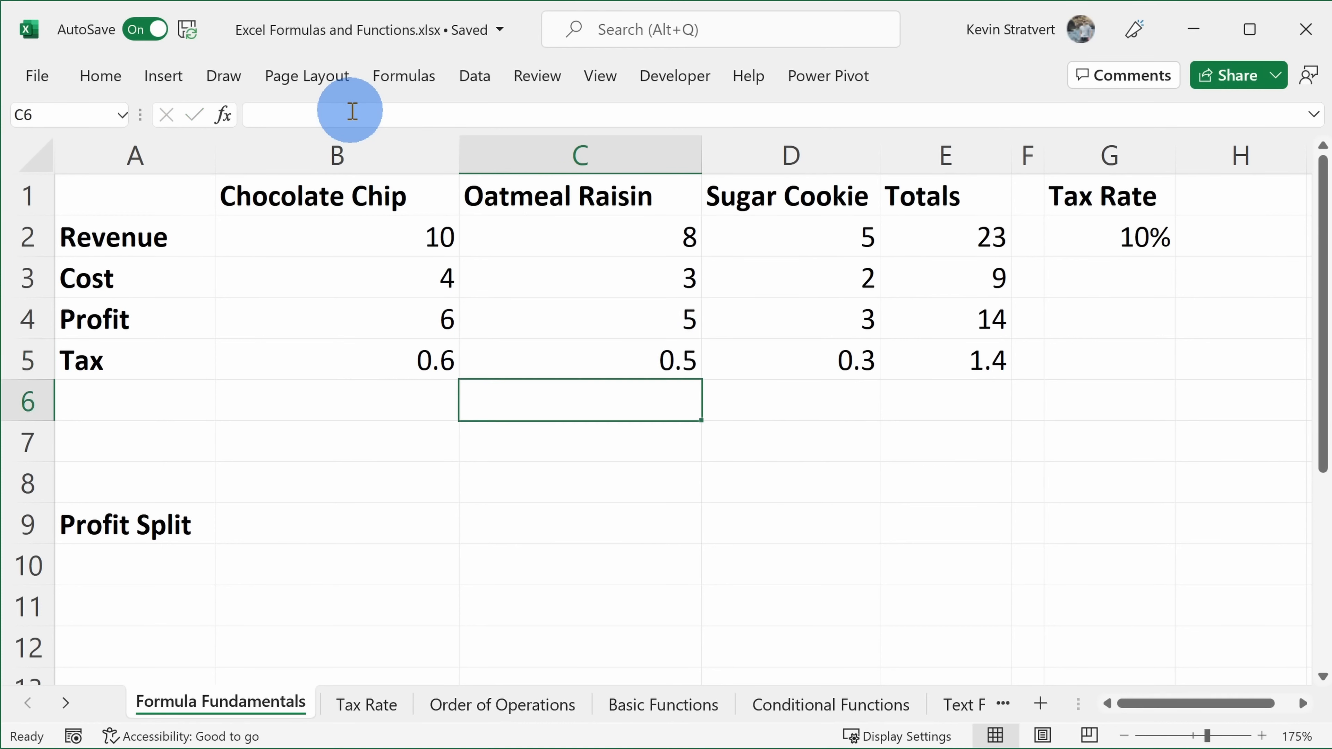
- Compare the tax formulas in B5 and C5 that use the named cell
left_click(546, 346)
left_click(390, 360)
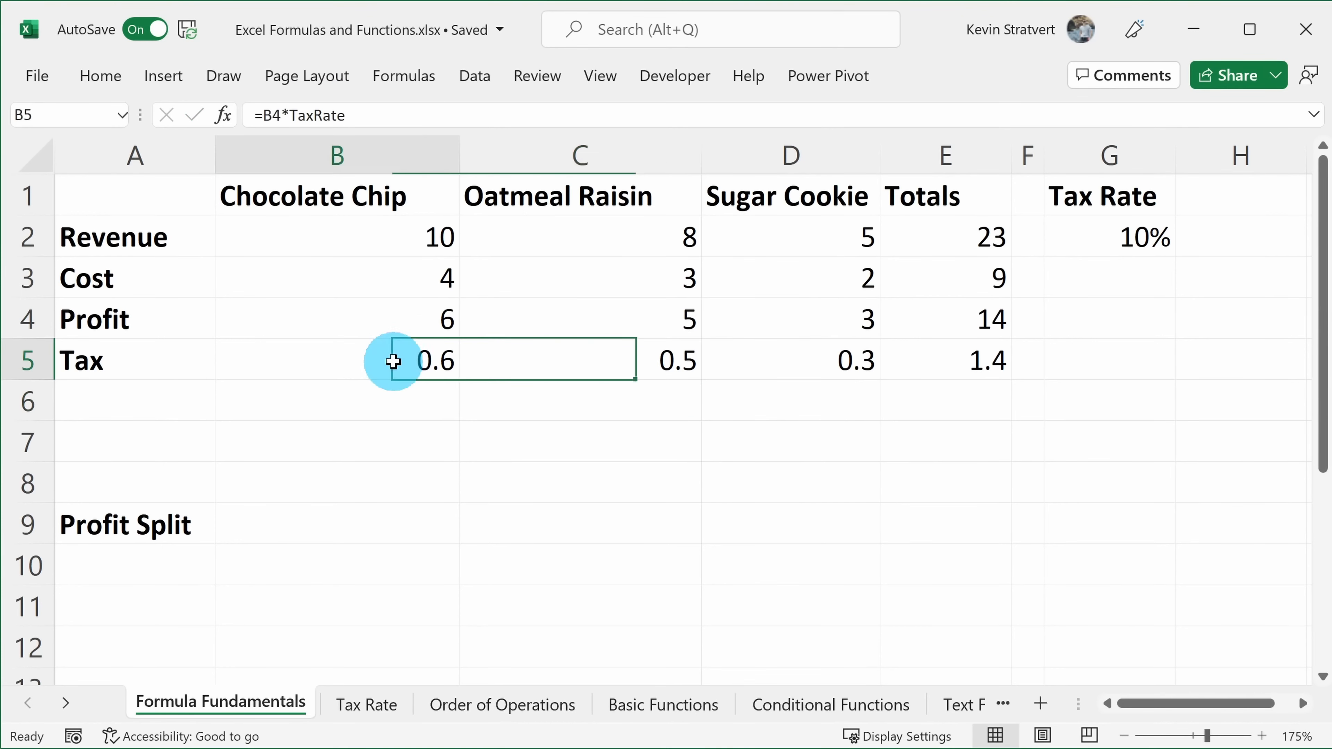
left_click(501, 360)
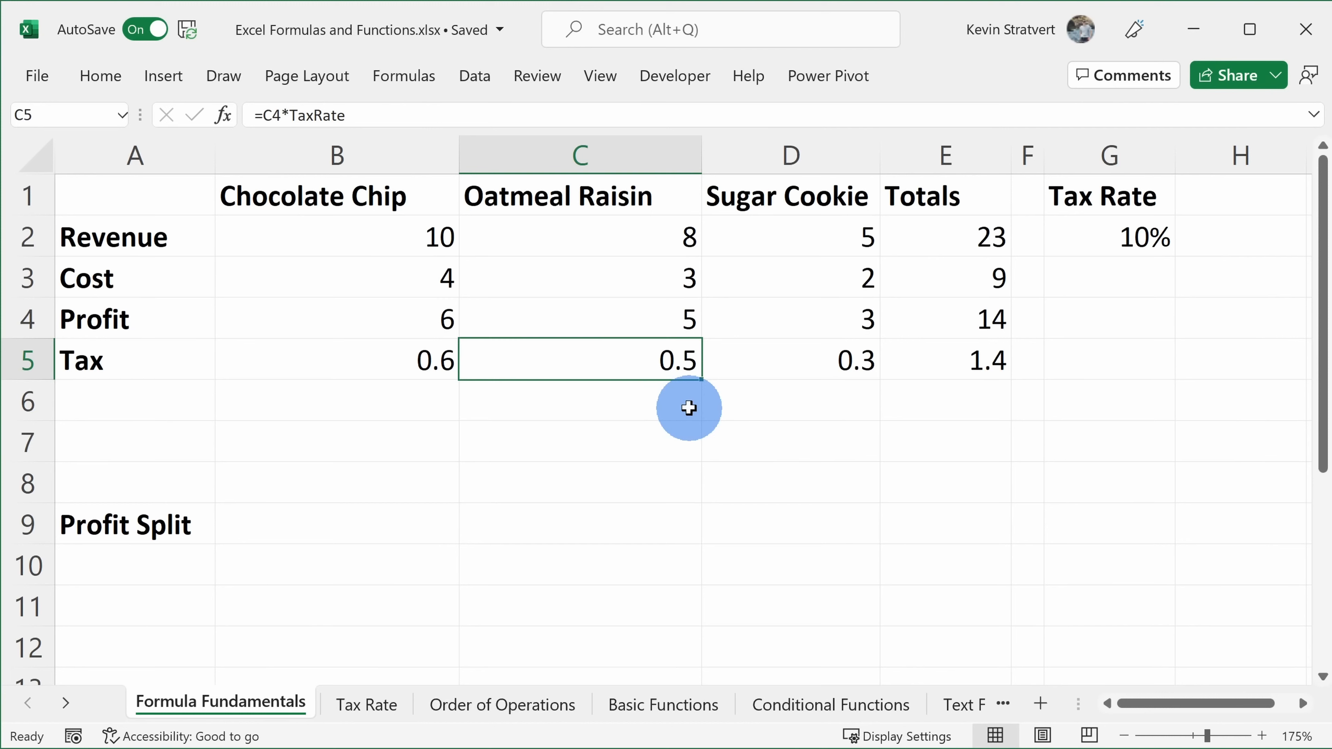
- Calculate the profit split in B9 by dividing the total profit by two with the formula =E4/2
left_click(333, 529)
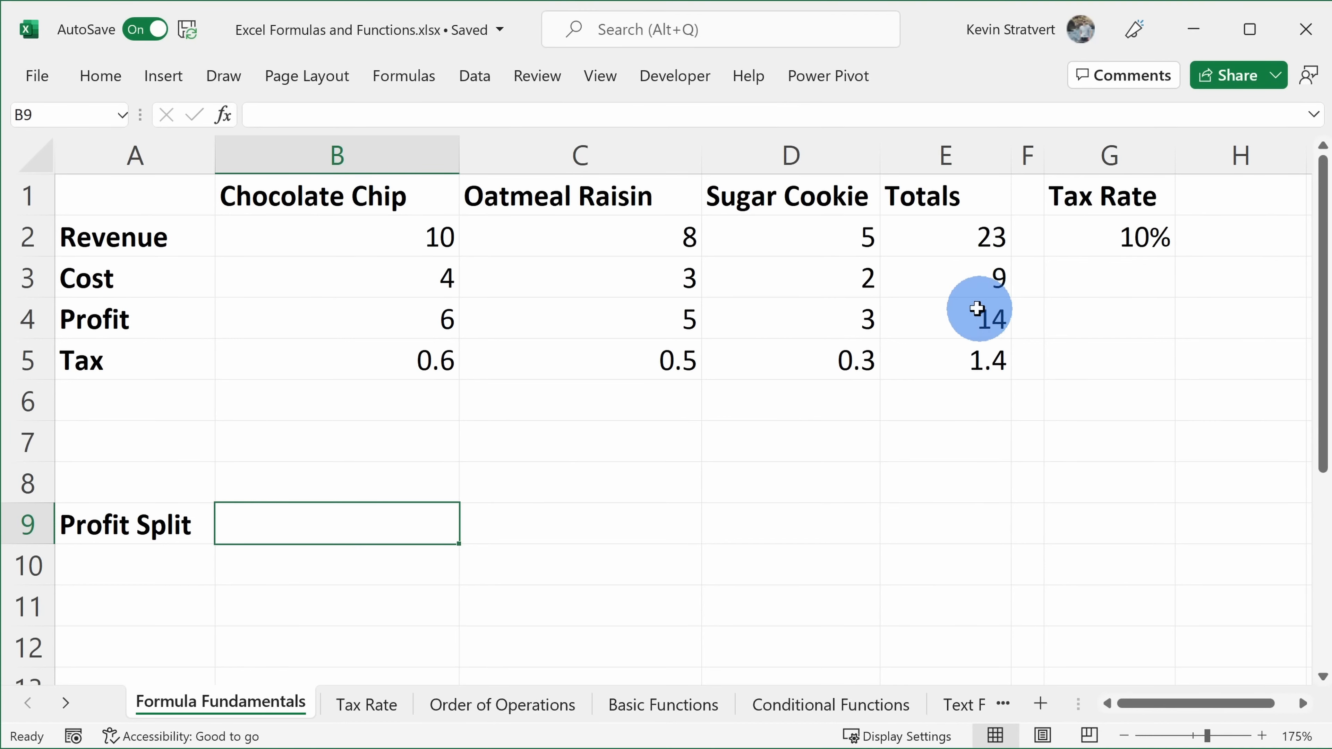
left_click(963, 315)
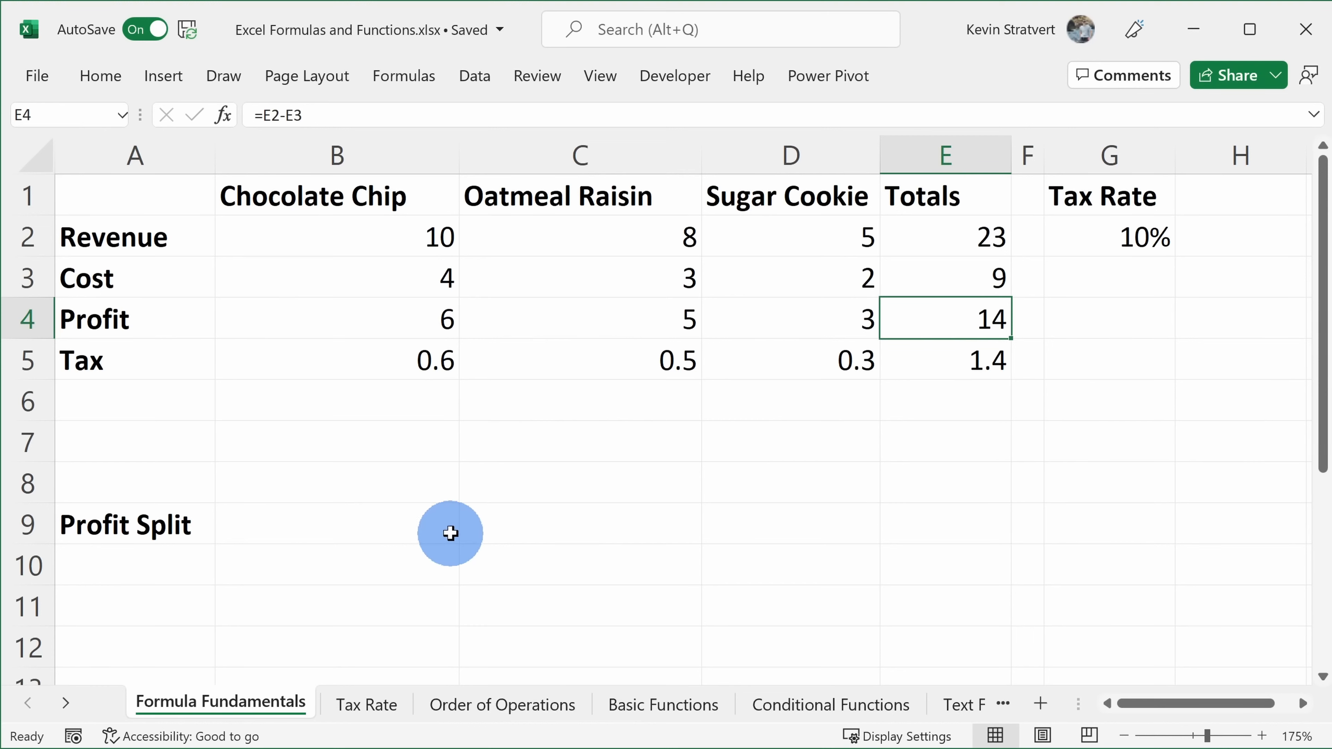
left_click(413, 526)
type("=")
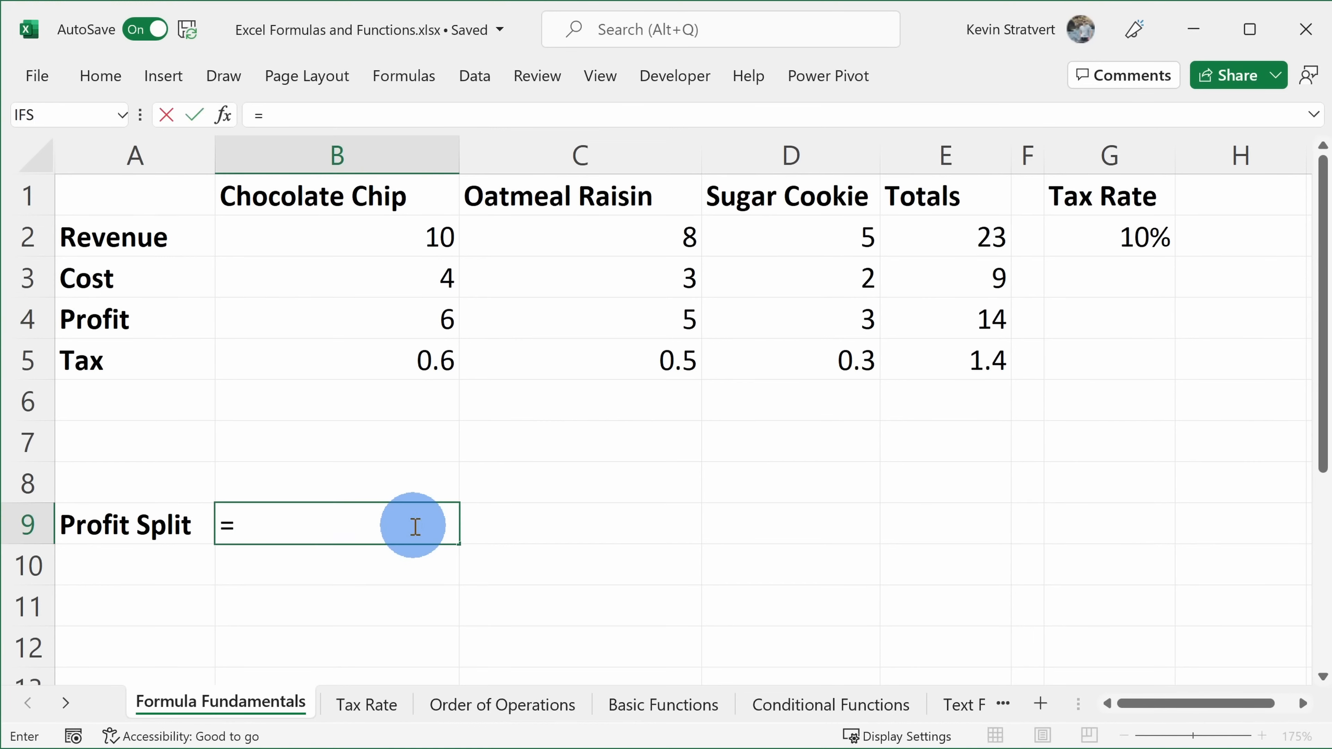
left_click(944, 317)
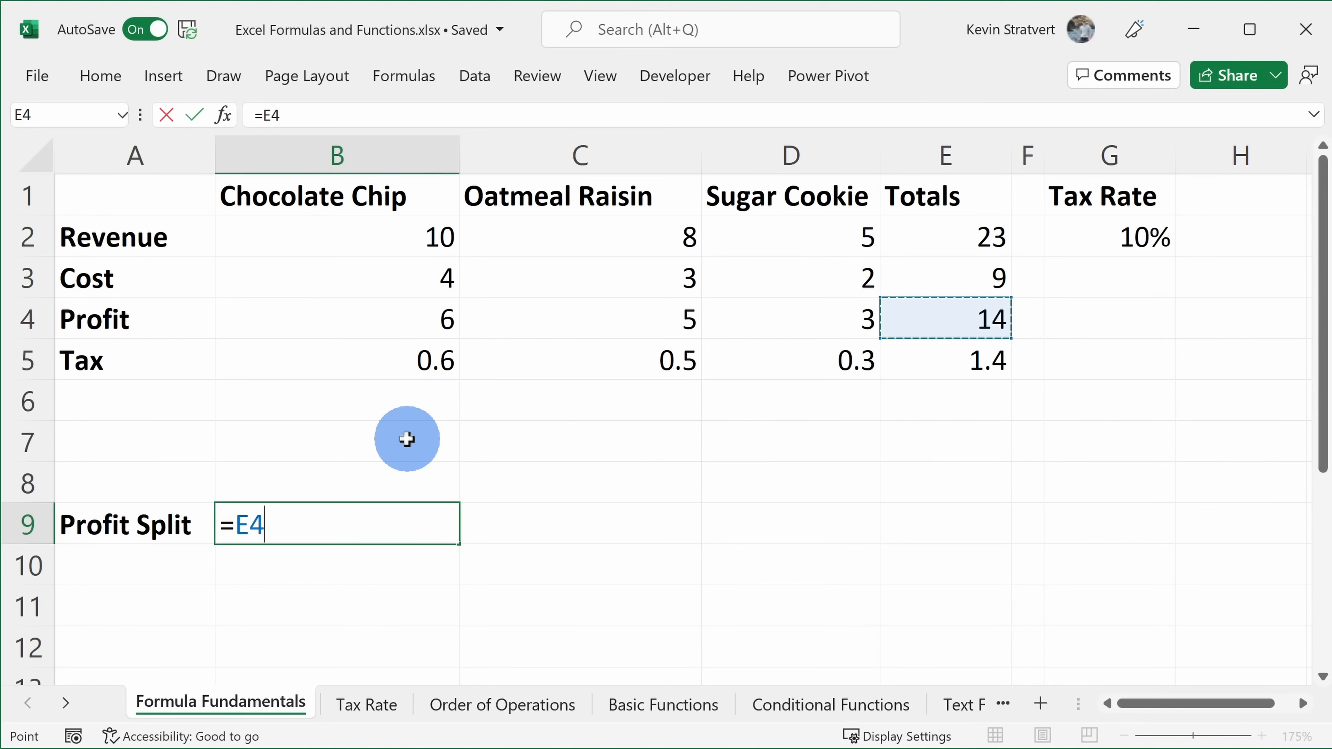
type("/")
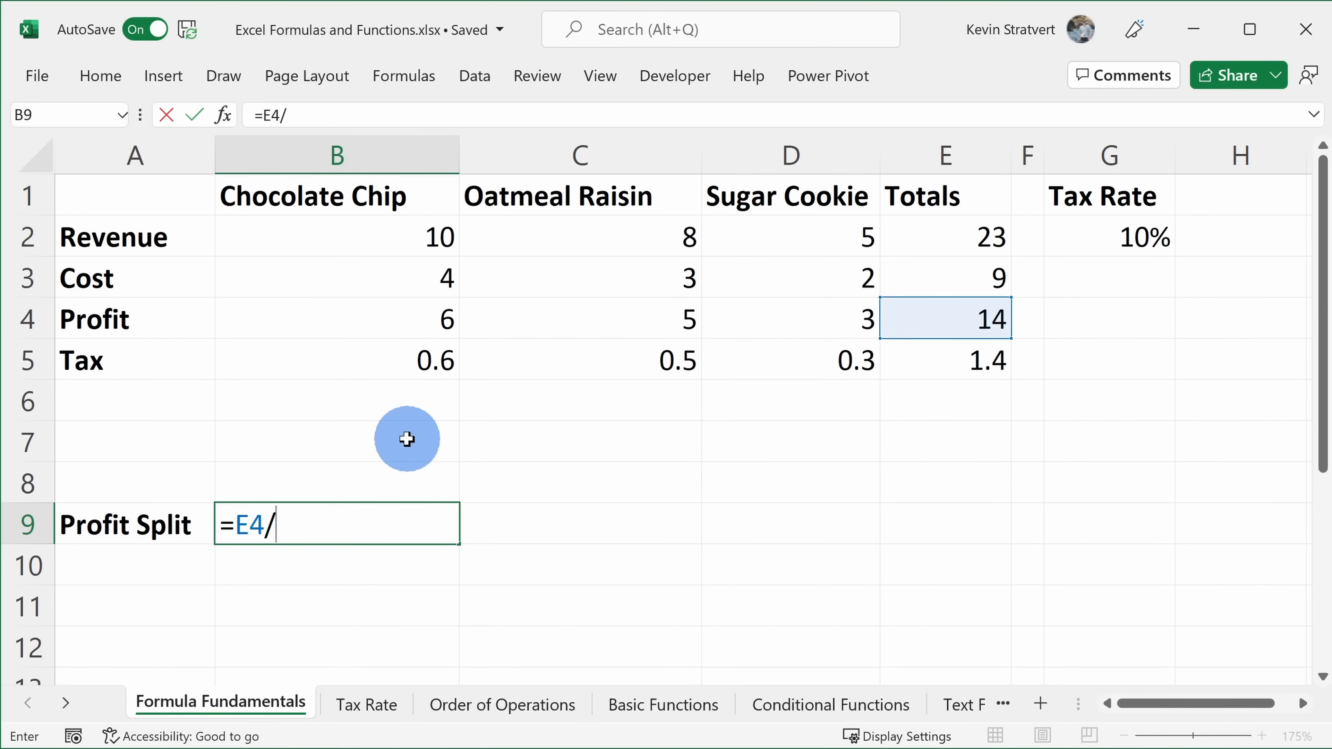
type("2")
key("Return")
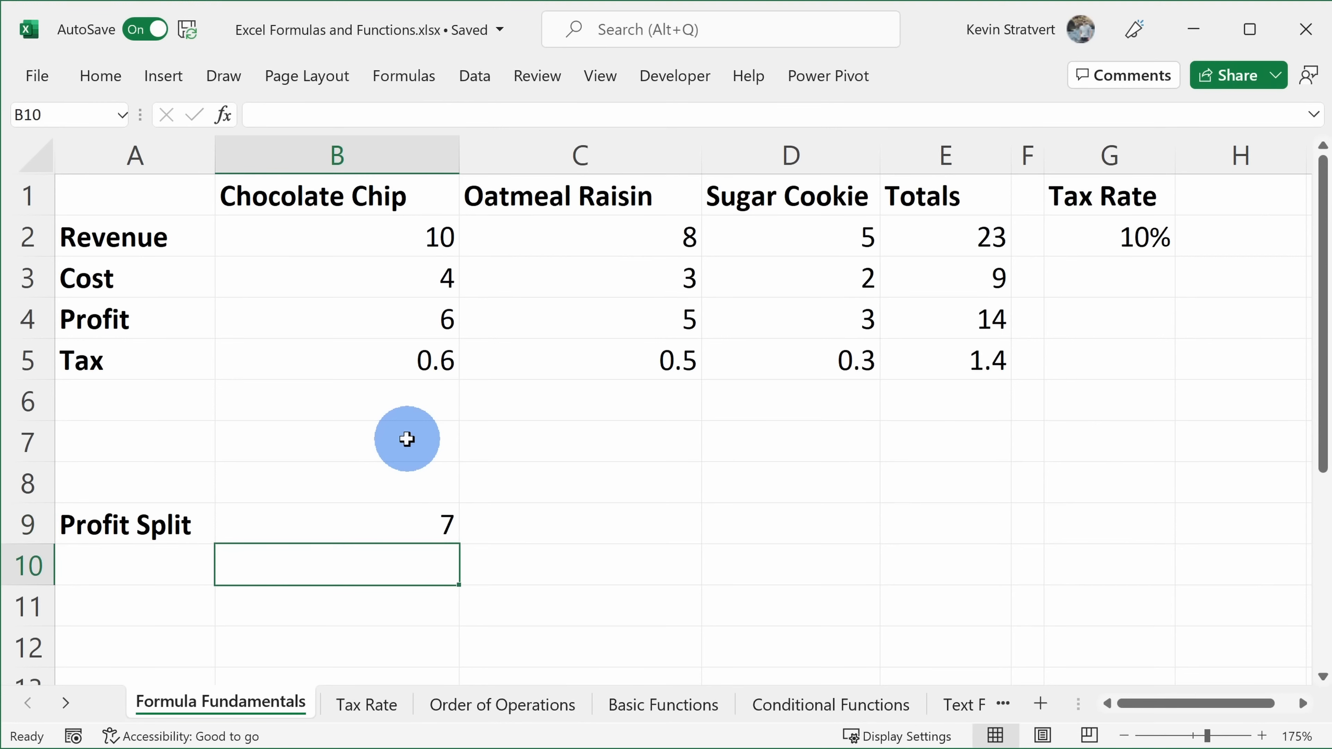
- Switch to the Order of Operations sheet and review the chocolate chip revenue, cost, profit and tax cells
left_click(356, 524)
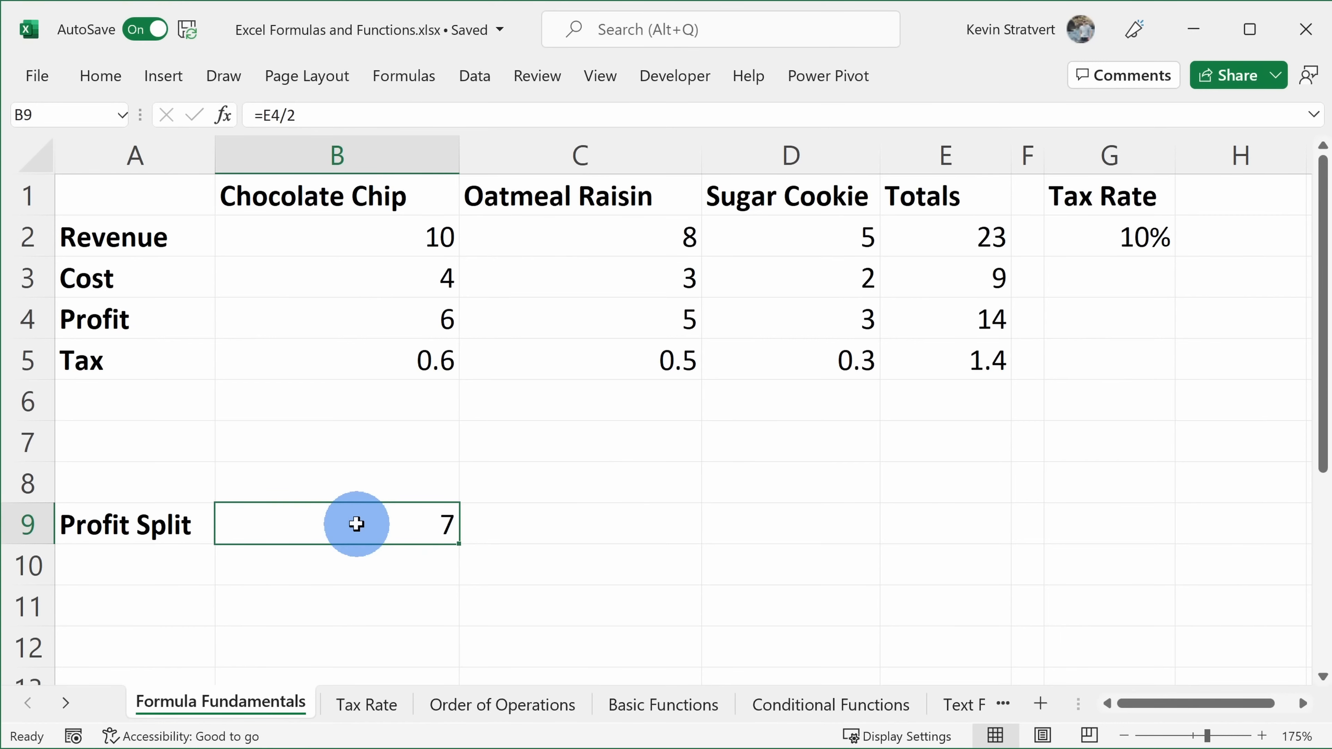
left_click(535, 702)
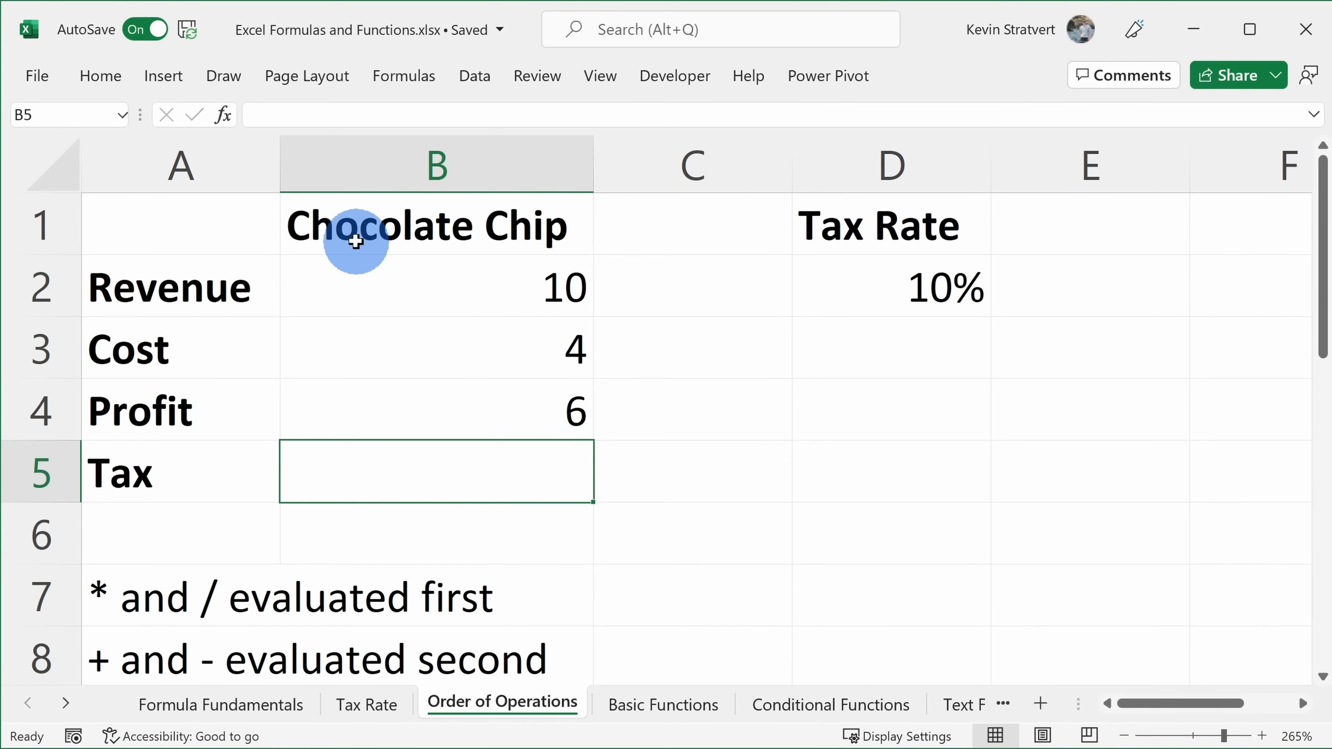
left_click(401, 283)
left_click(410, 372)
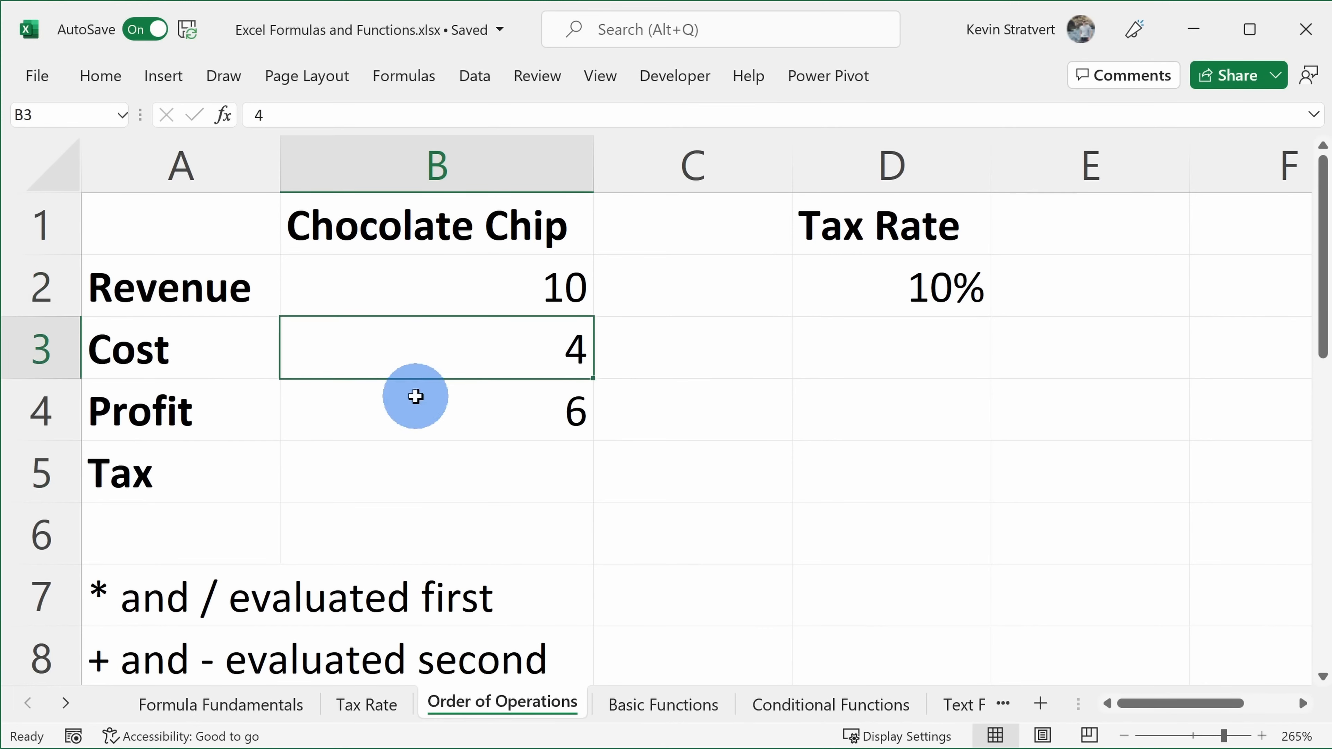
left_click(419, 415)
left_click(428, 487)
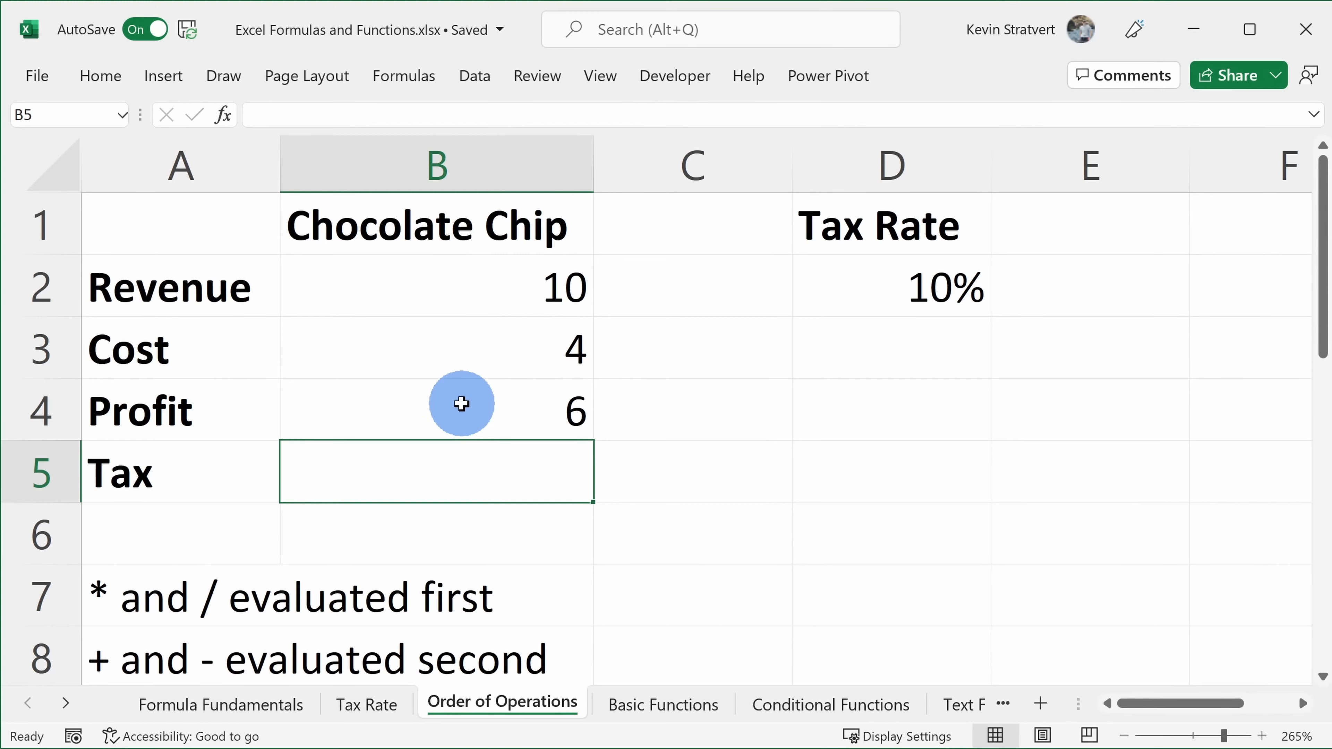
- Enter the tax formula =B2-B3*D2 in B5, without parentheses, for chocolate chip
type("=")
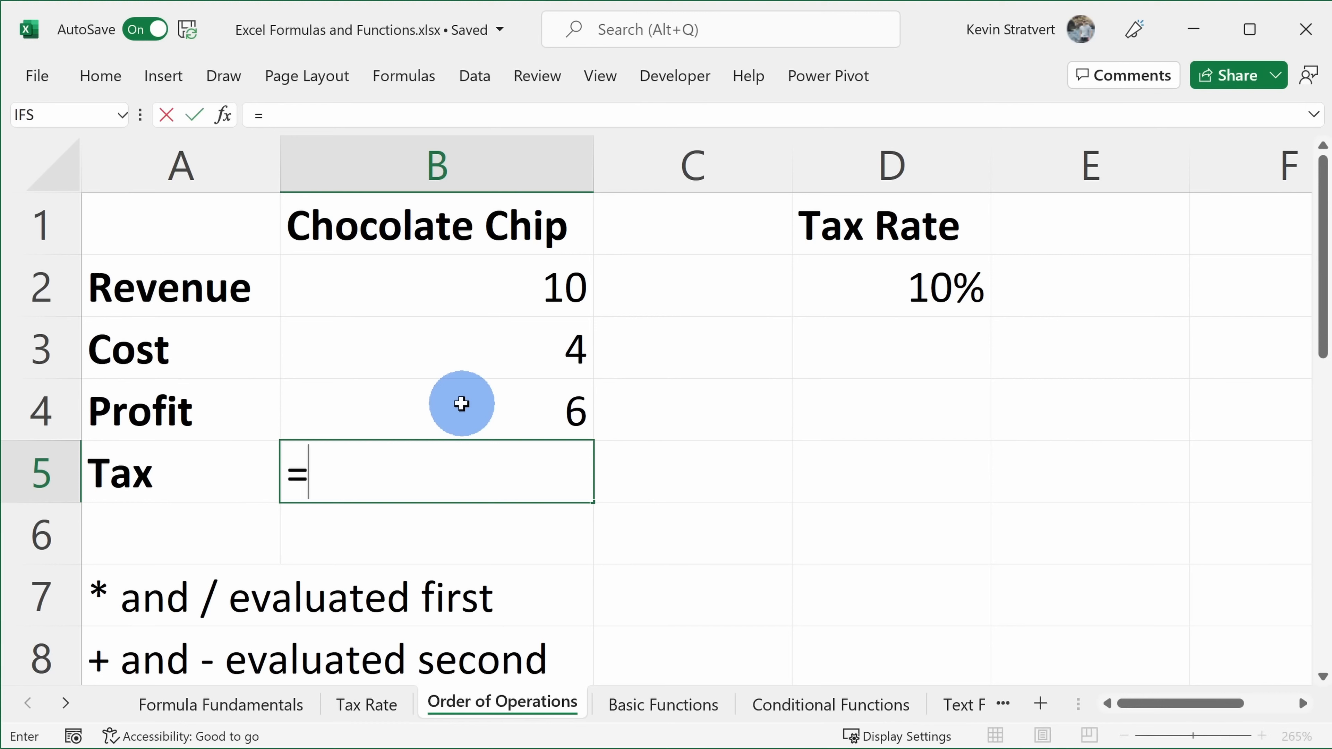
left_click(489, 298)
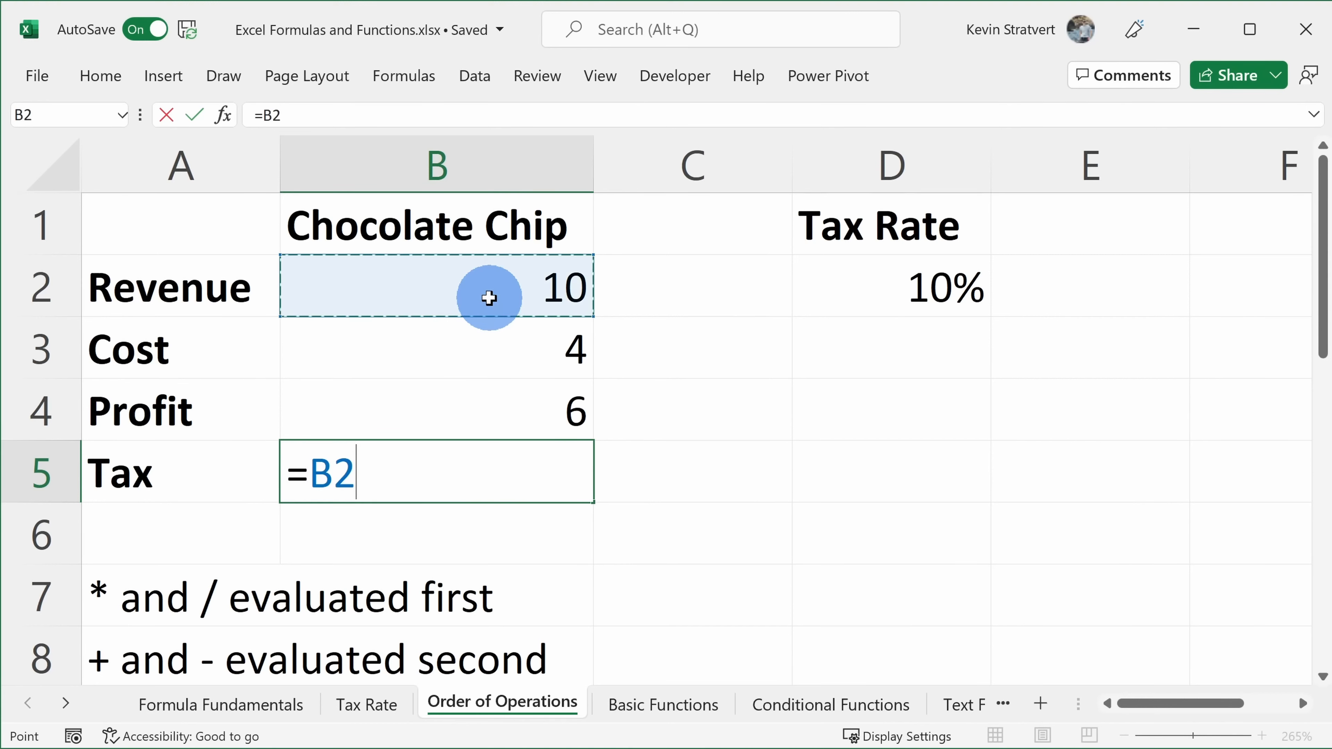
type("-")
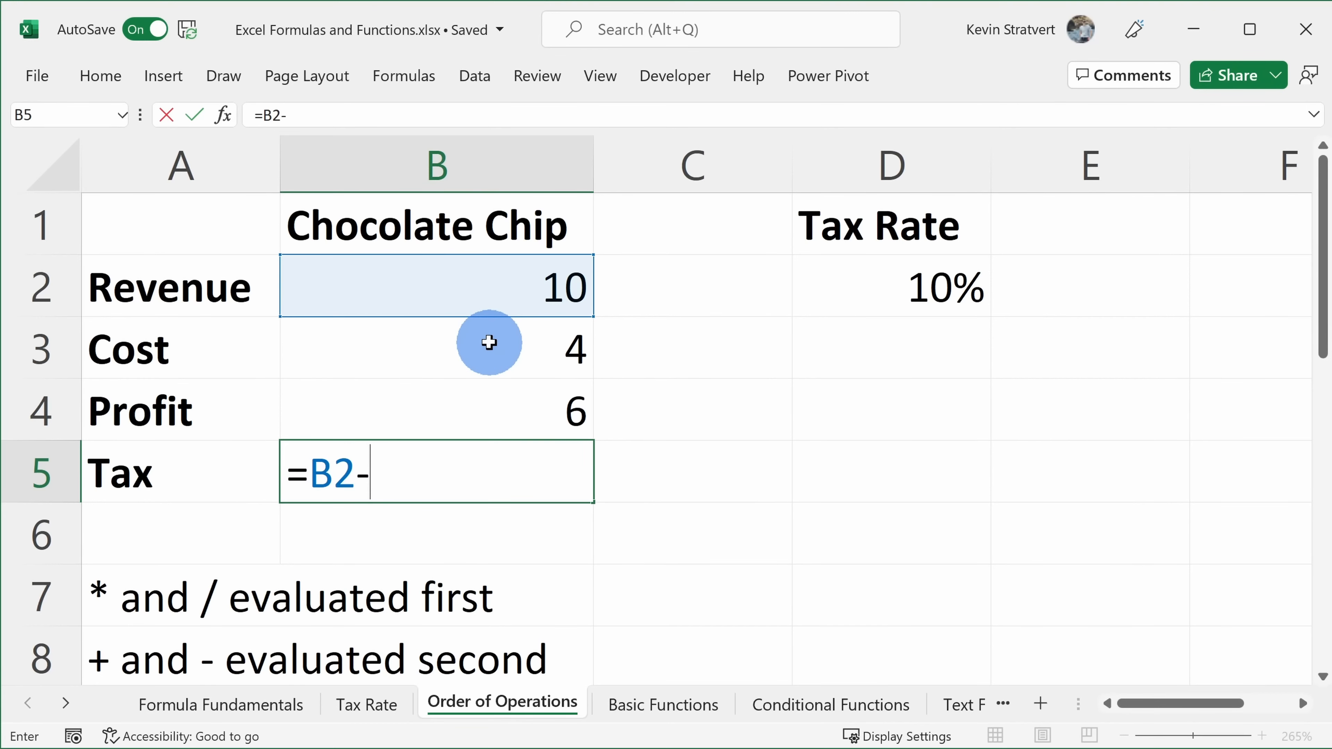
left_click(488, 344)
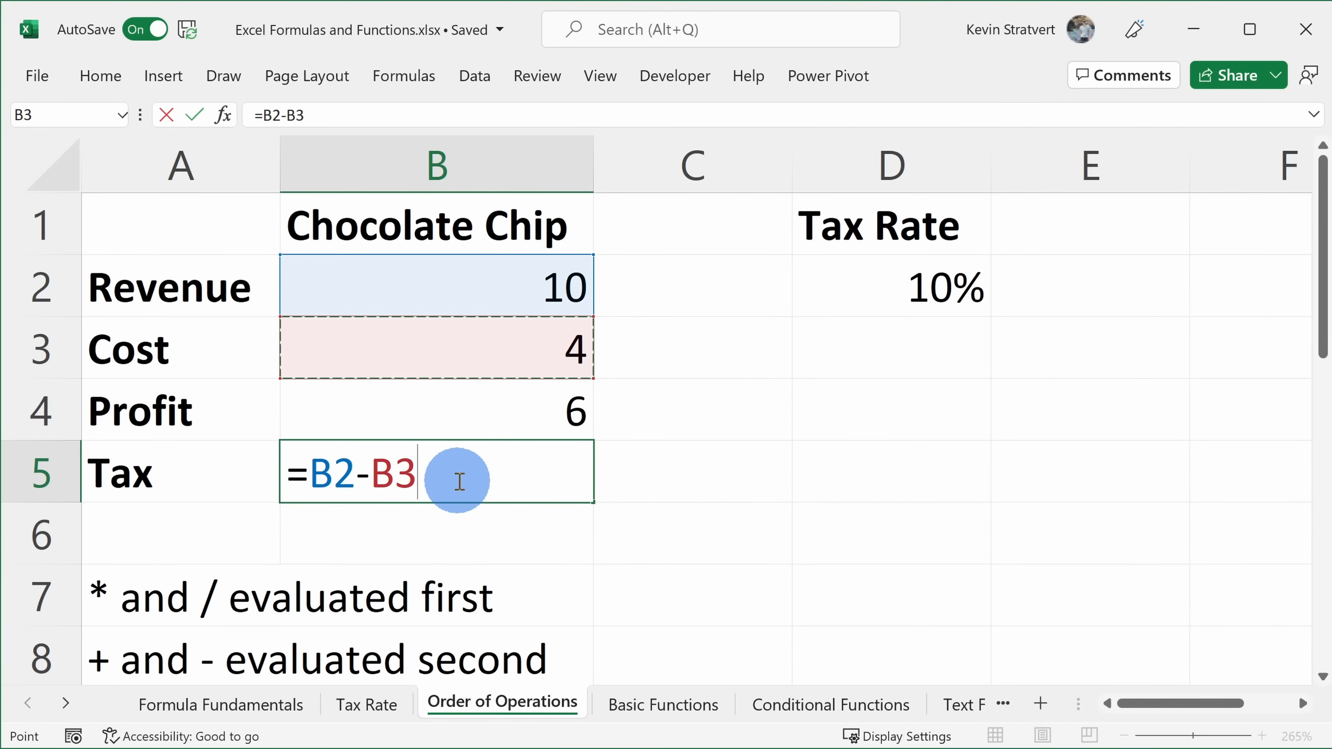
type("*")
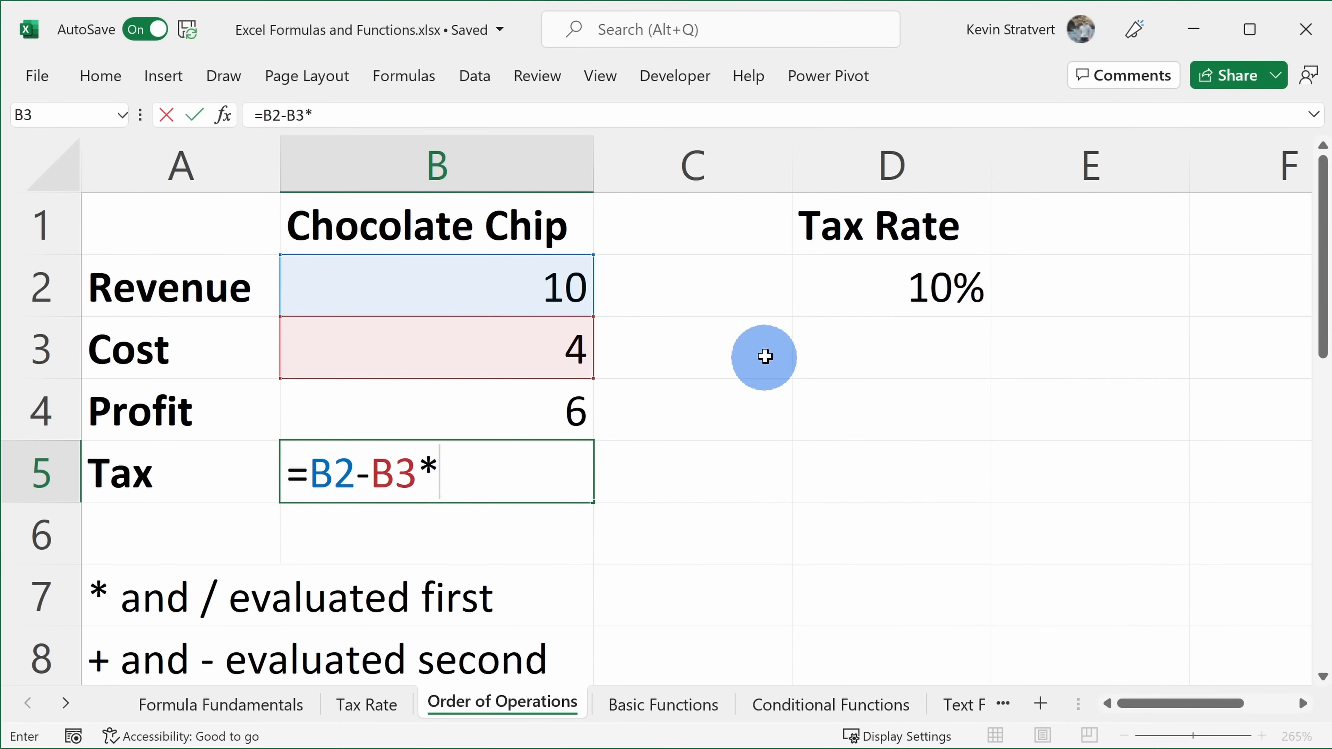
left_click(893, 283)
key("Return")
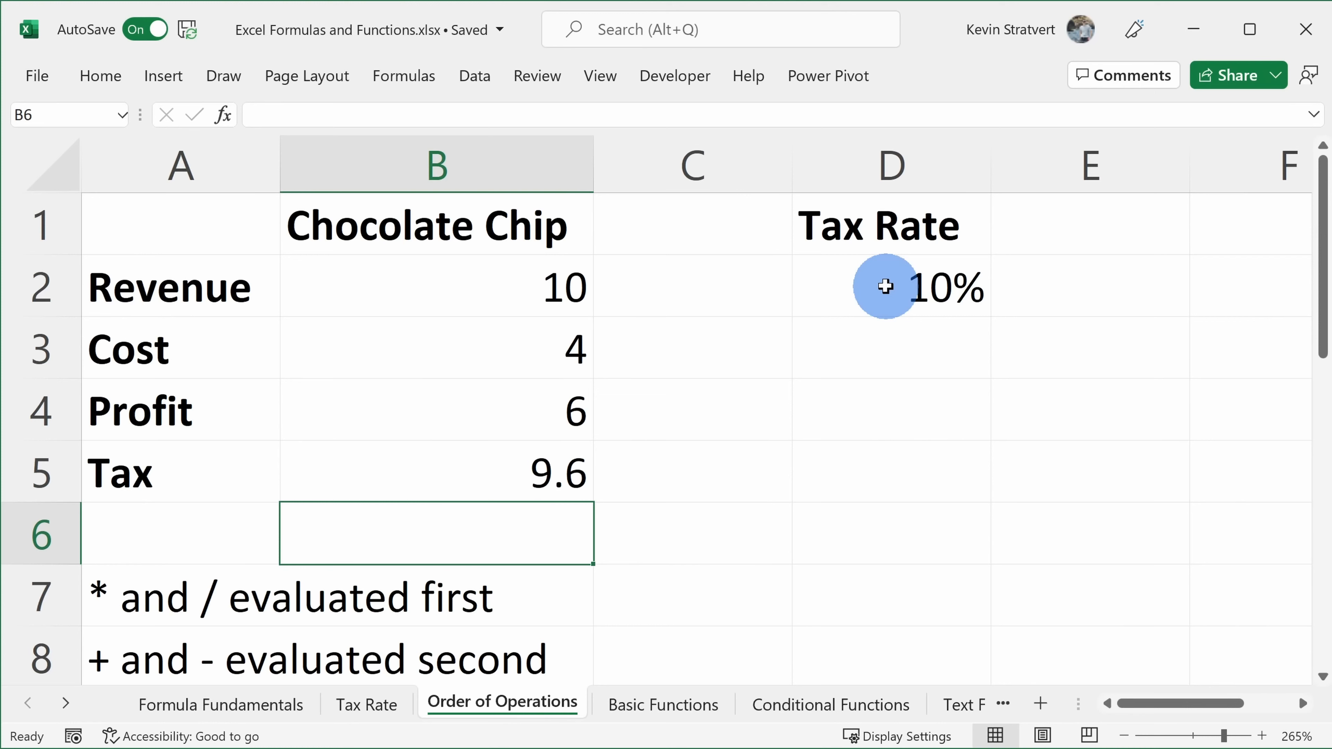
- Compare the profit formula in B4 with the tax formula in B5
left_click(485, 463)
left_click(518, 423)
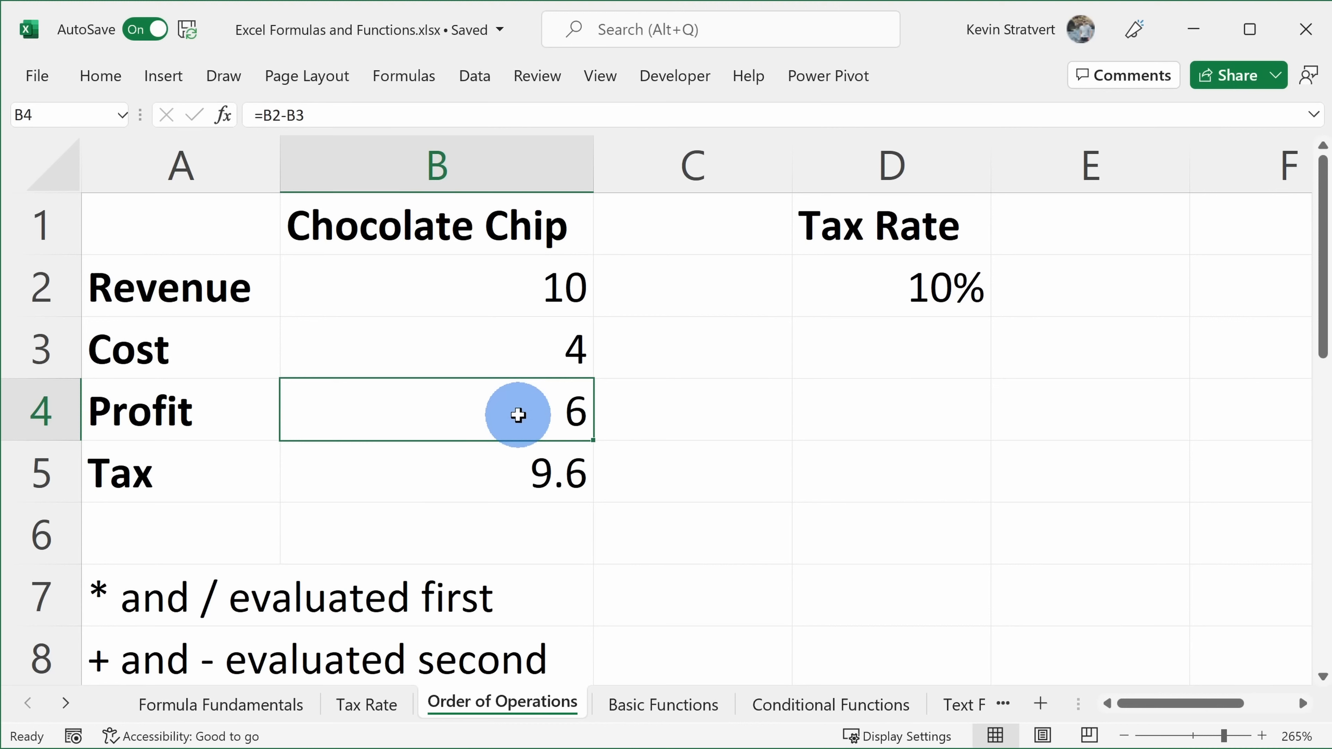
left_click(502, 457)
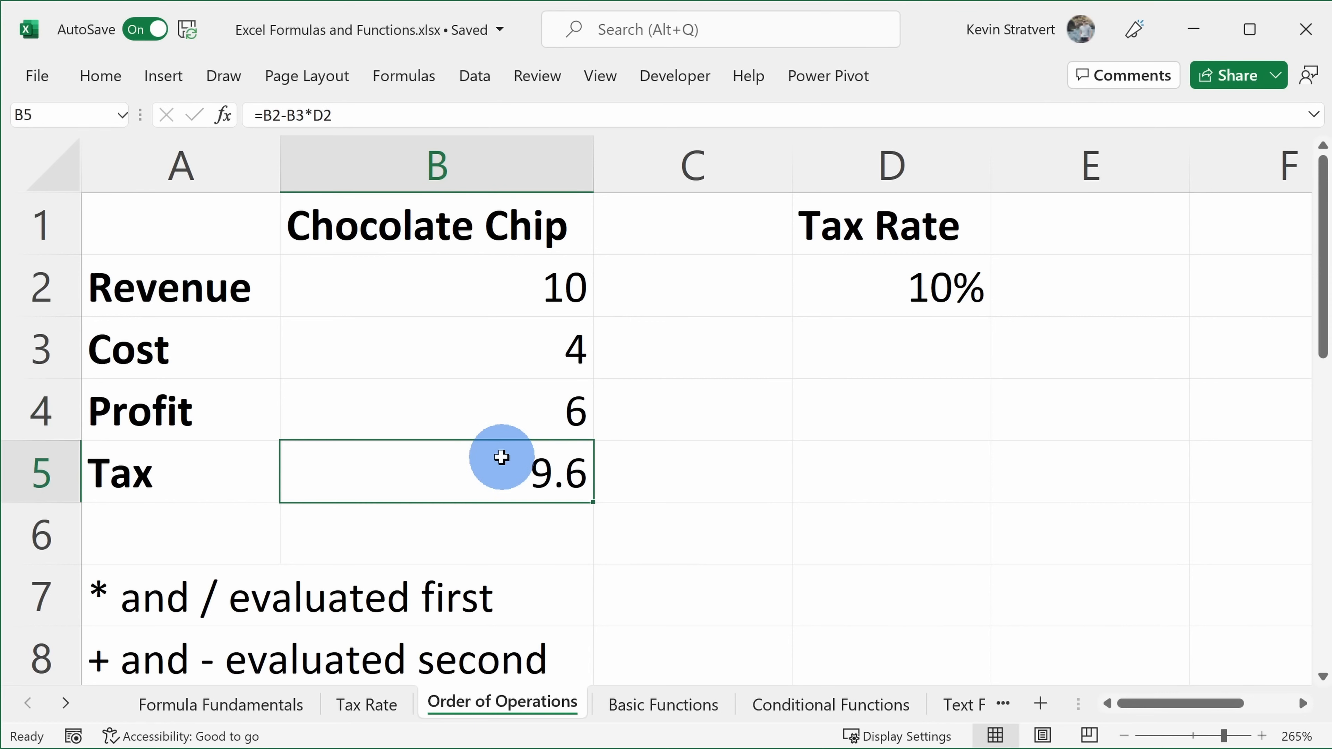
- Evaluate only the B3*D2 part inside the B5 tax formula, and undo the evaluation before leaving the cell
double_click(535, 474)
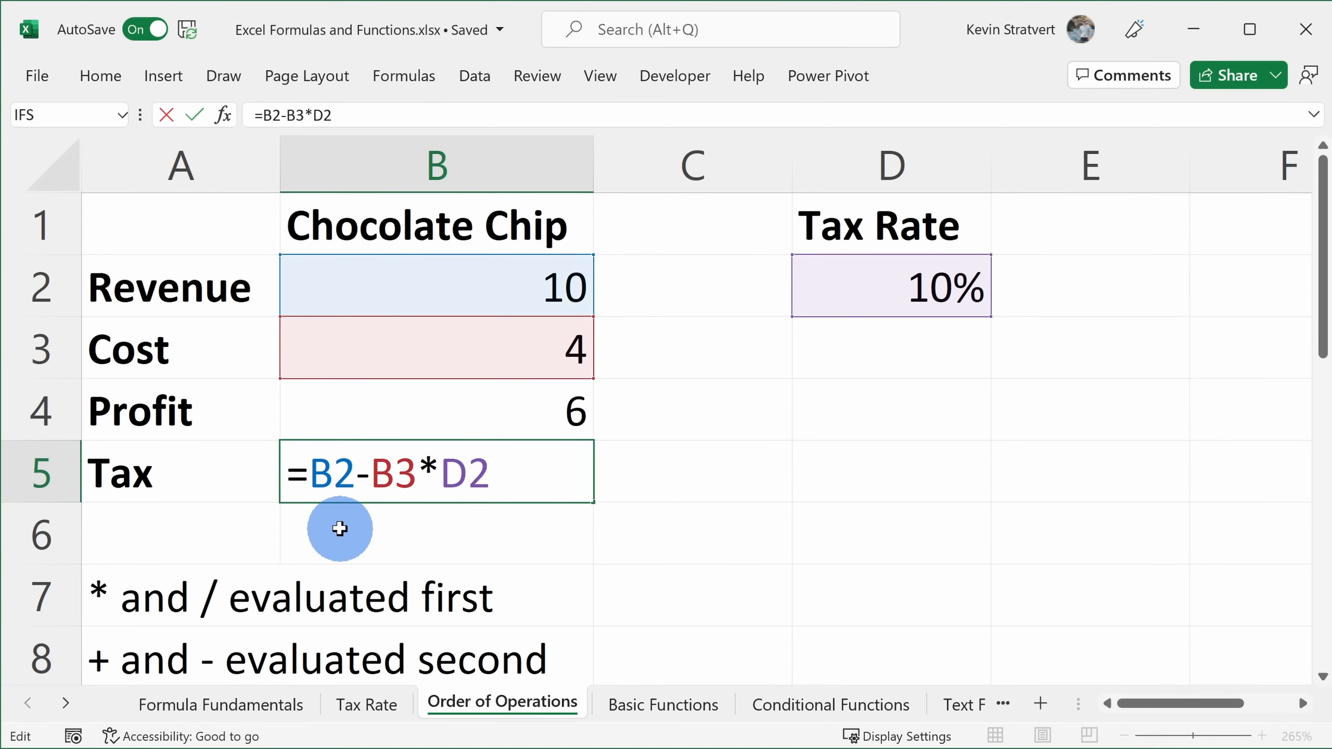
left_click(428, 475)
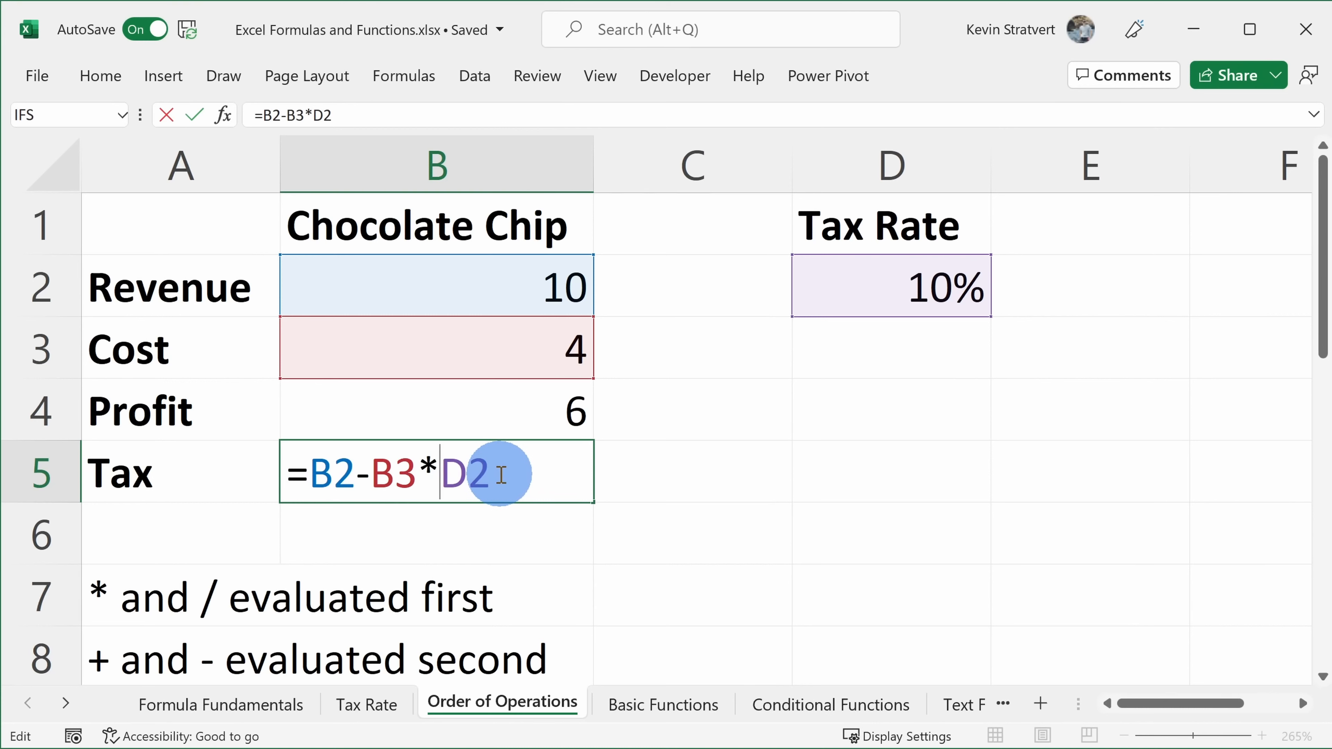
left_click_drag(376, 470, 530, 468)
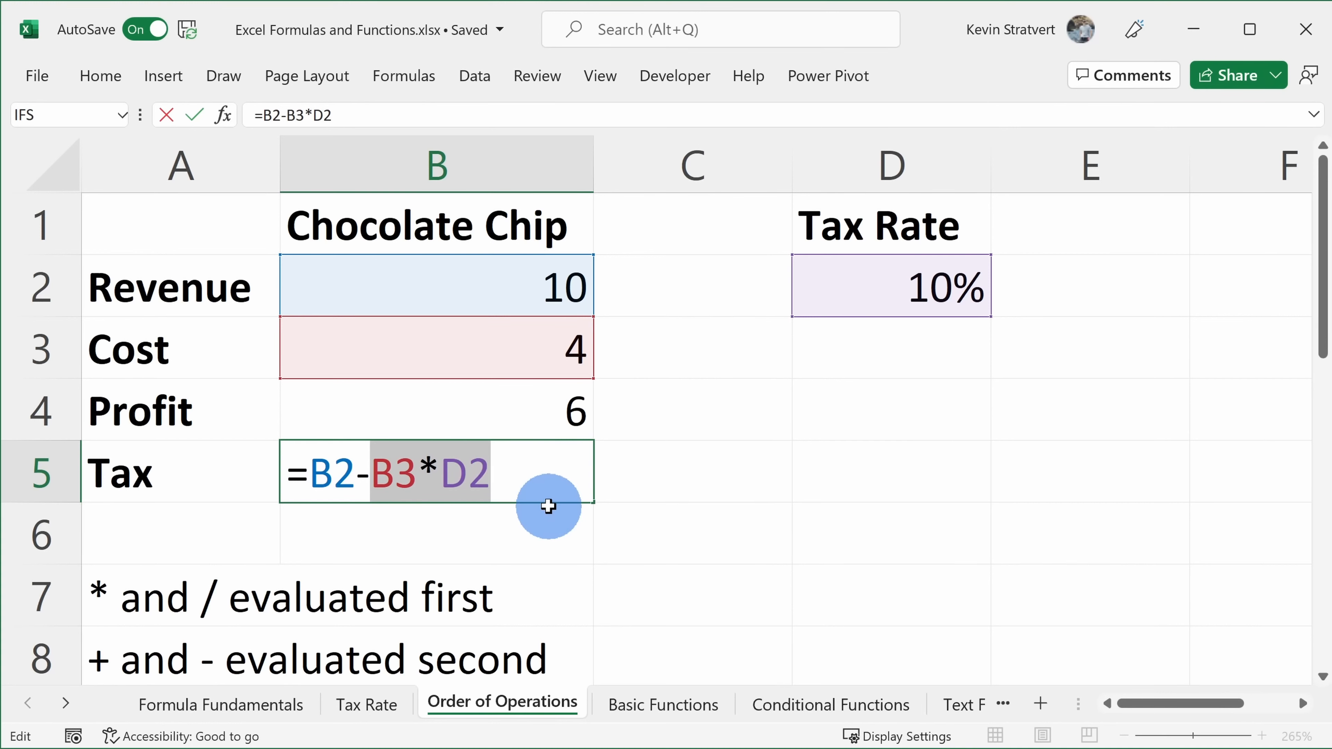
key("F9")
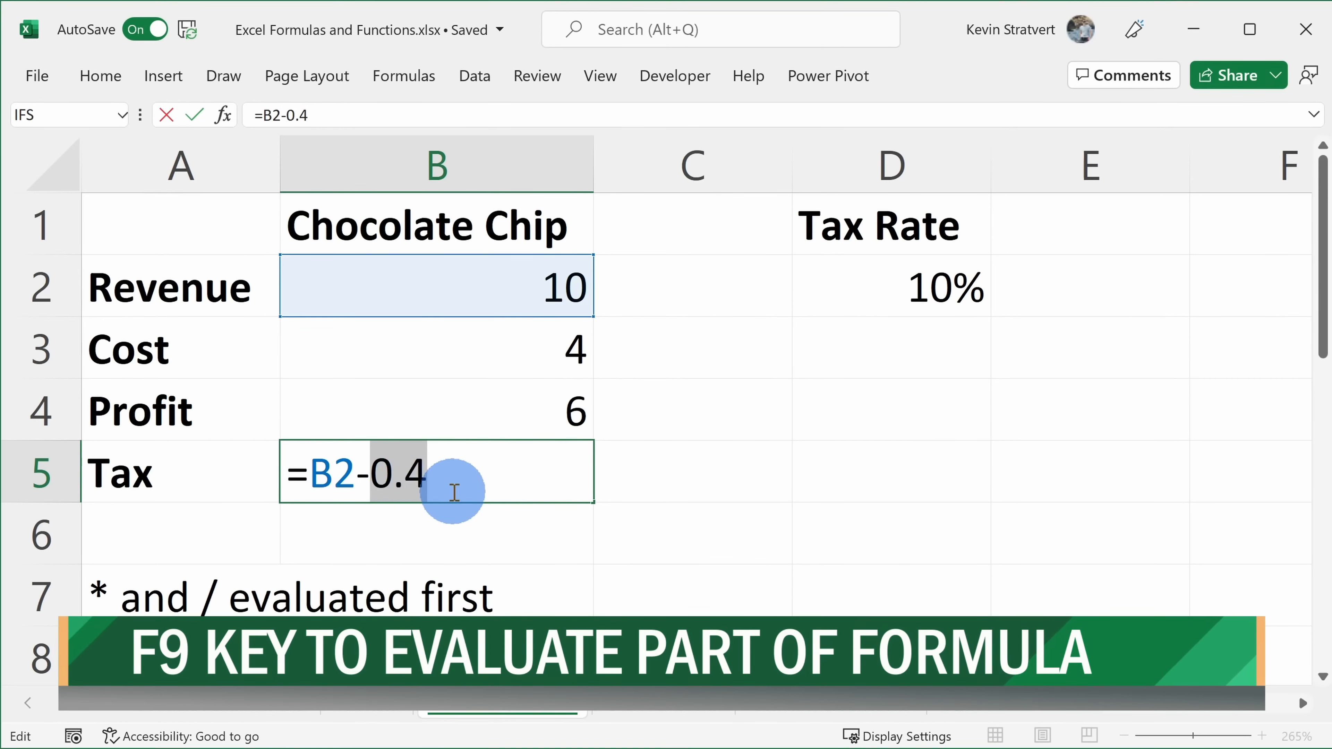
key("ctrl+z")
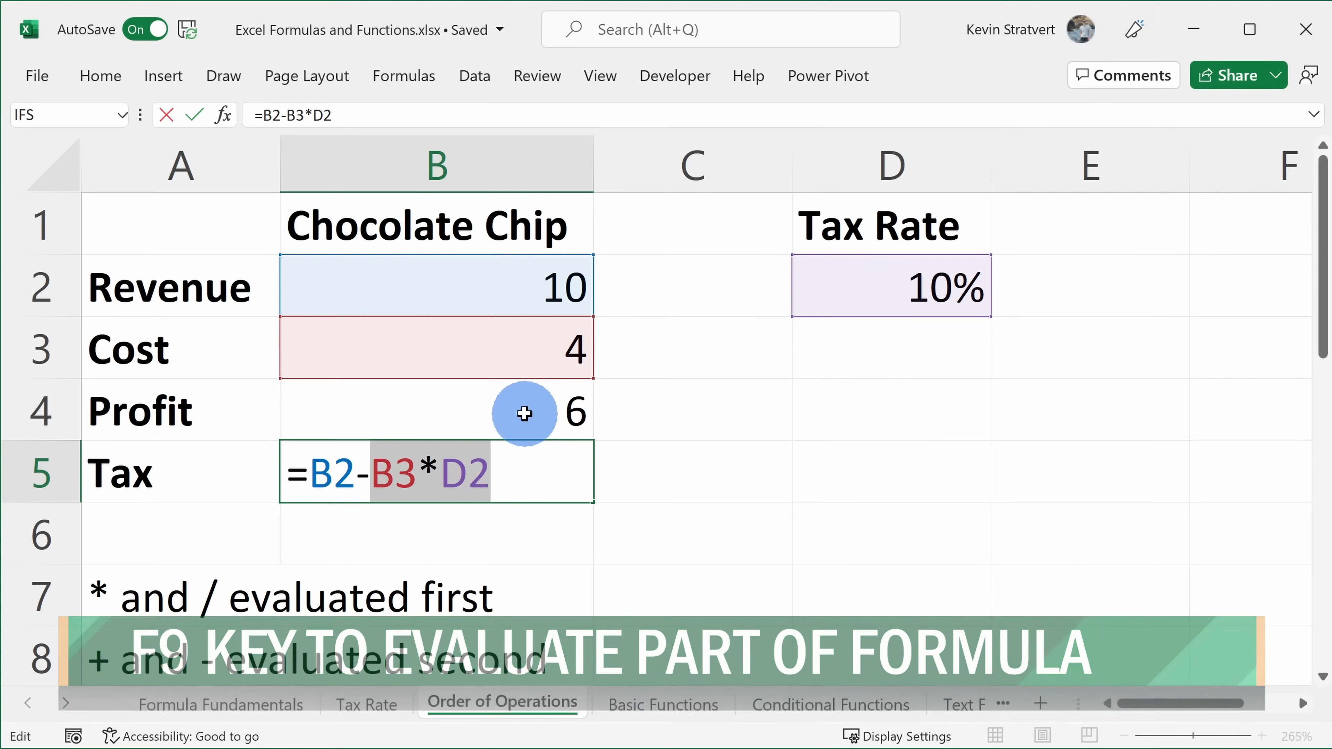
key("Return")
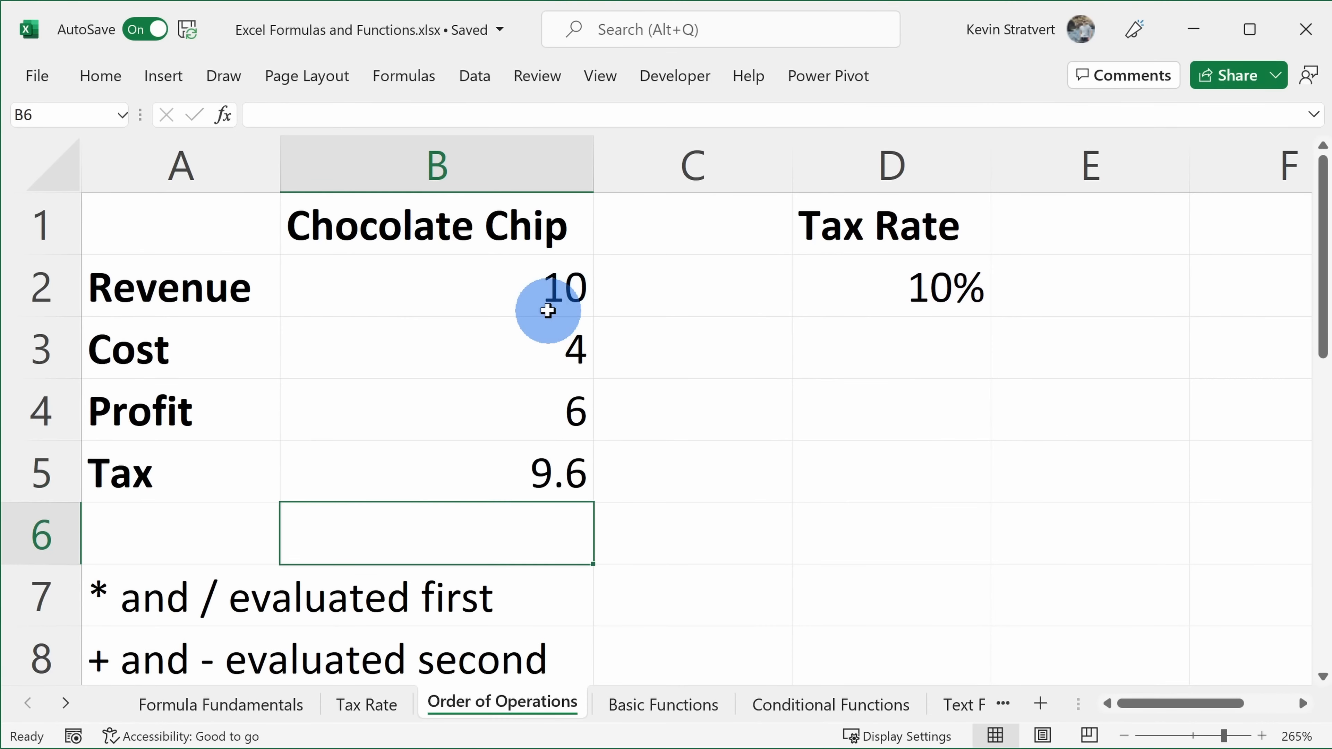
- Add parentheses around the subtraction in the B5 tax formula, giving =(B2-B3)*D2
left_click(521, 469)
double_click(504, 466)
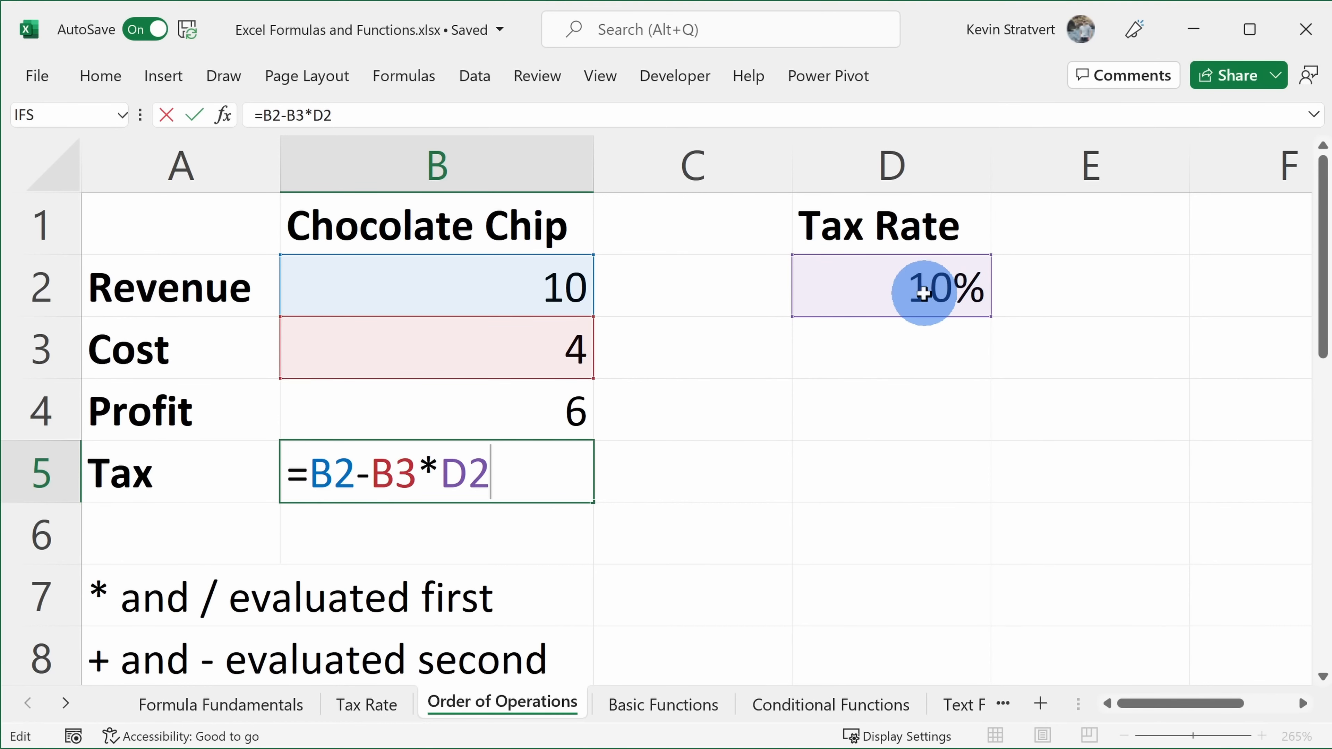
left_click(298, 471)
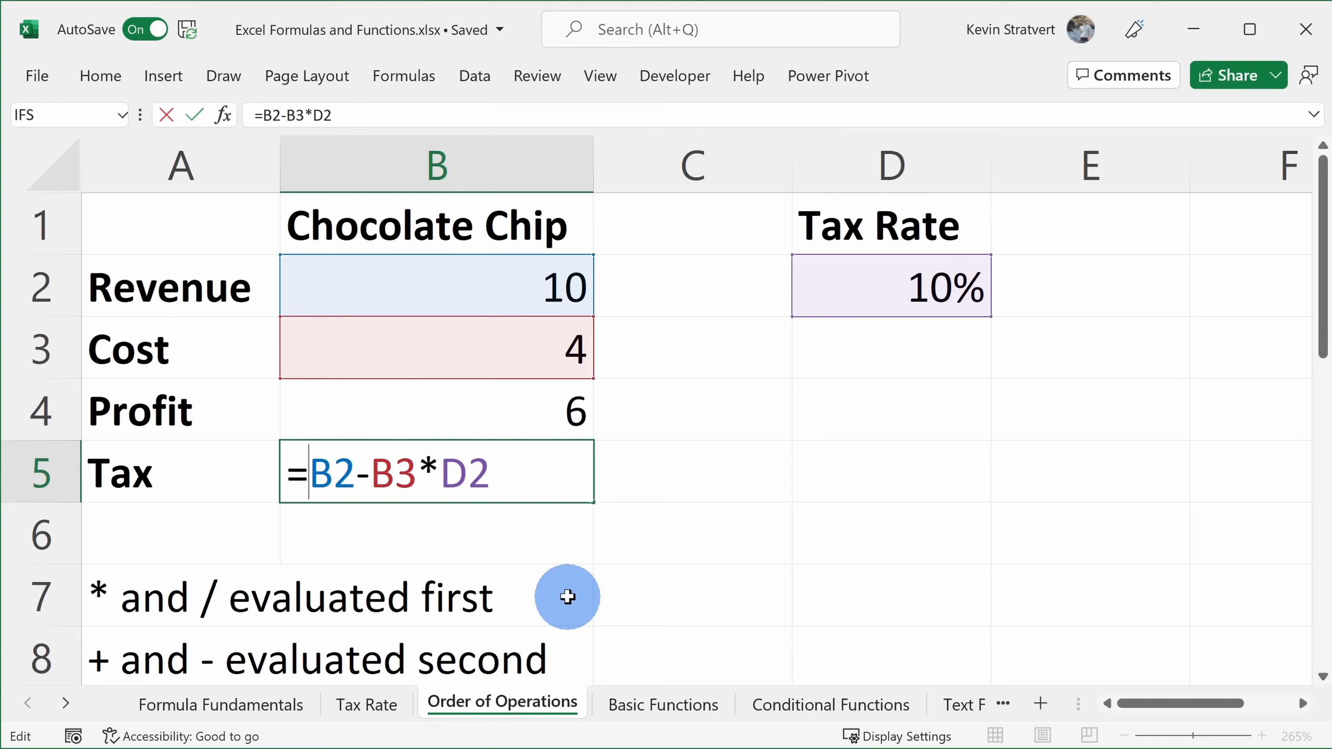
type("(")
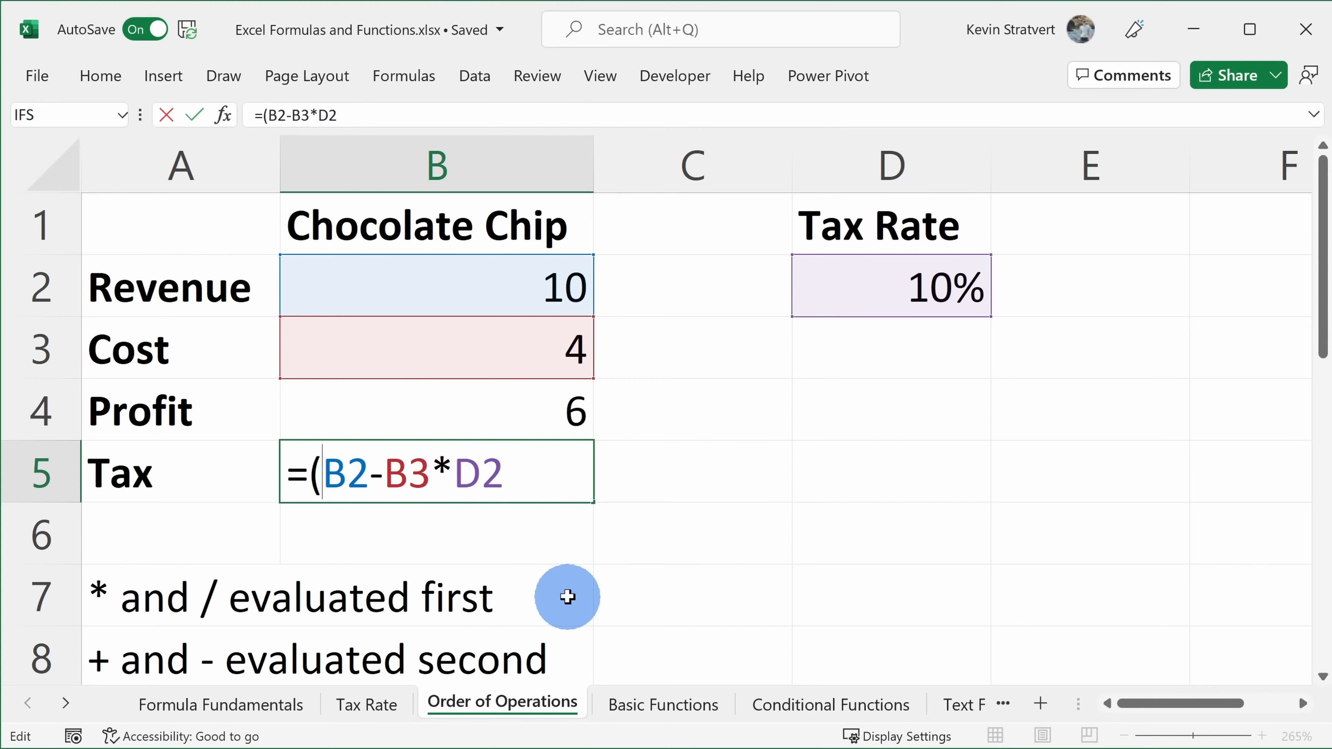
left_click(431, 466)
type(")")
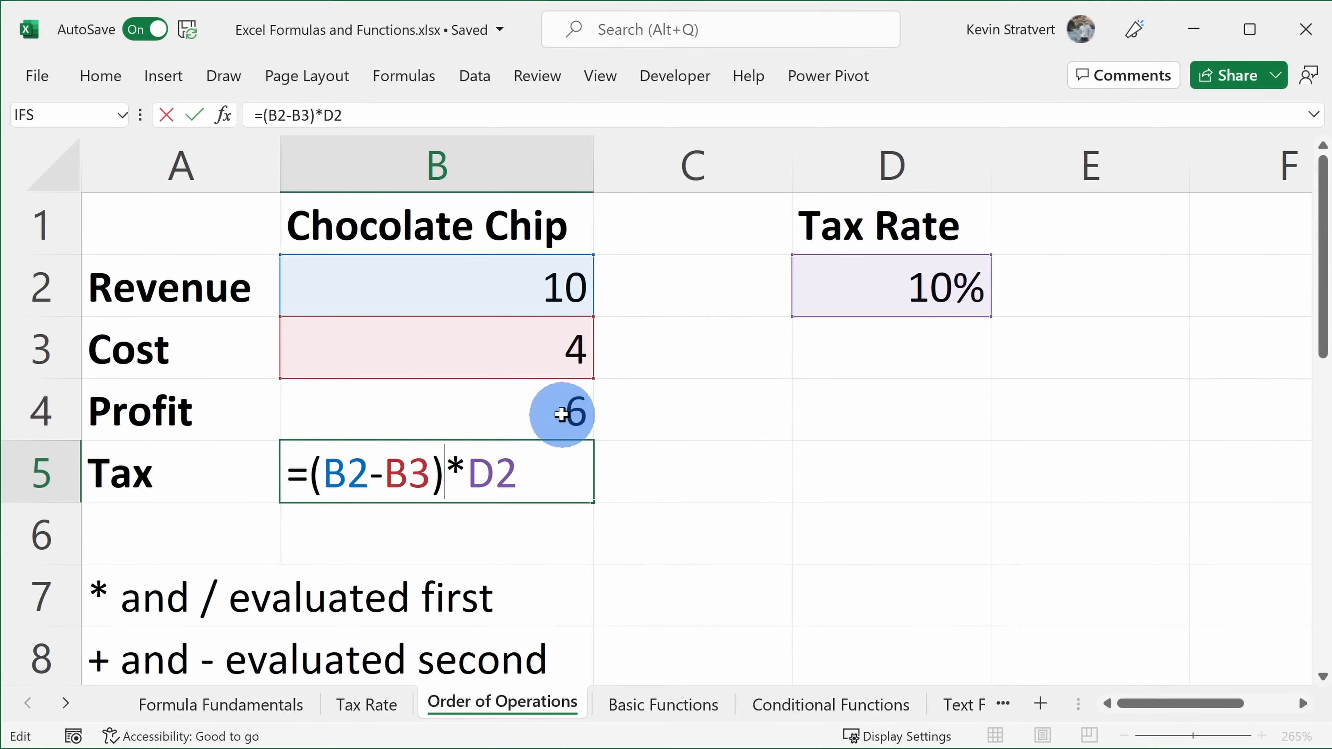
key("Return")
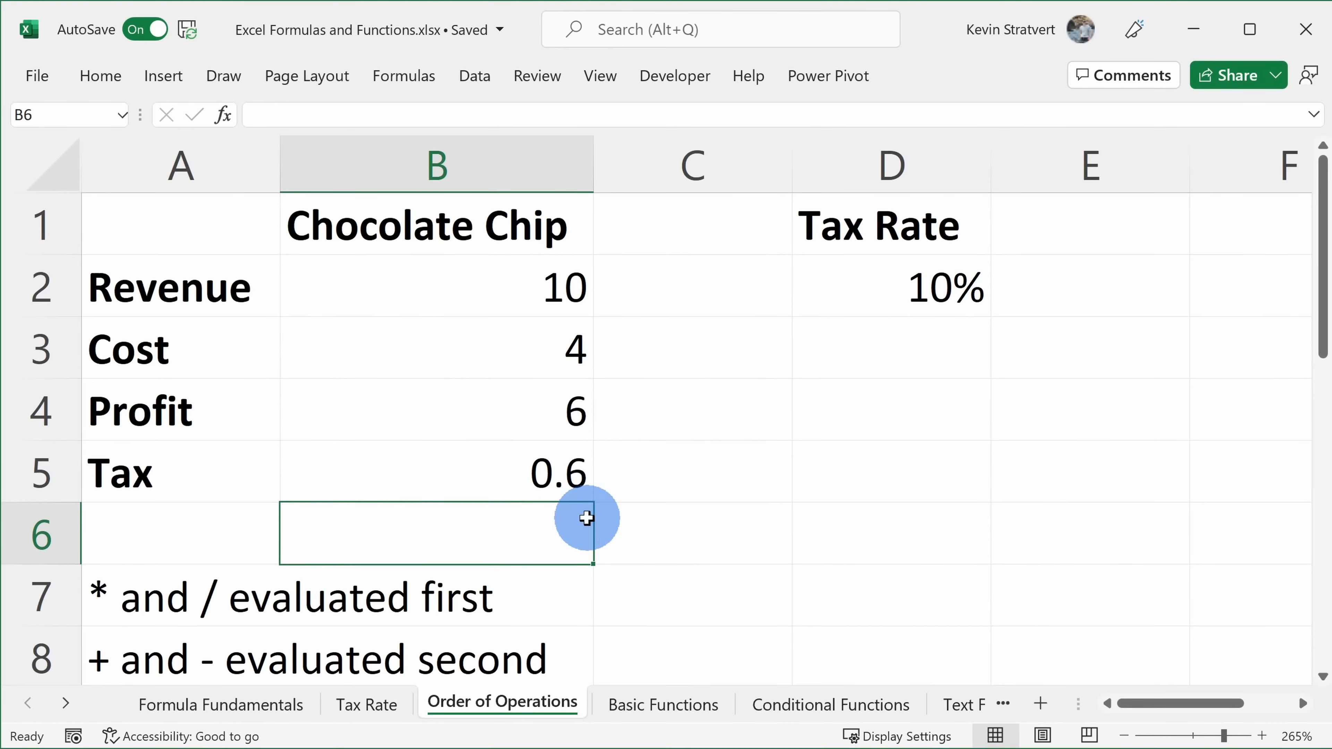
- Check the chocolate chip tax in B5 on the Formula Fundamentals sheet and return to the Order of Operations sheet
left_click(231, 704)
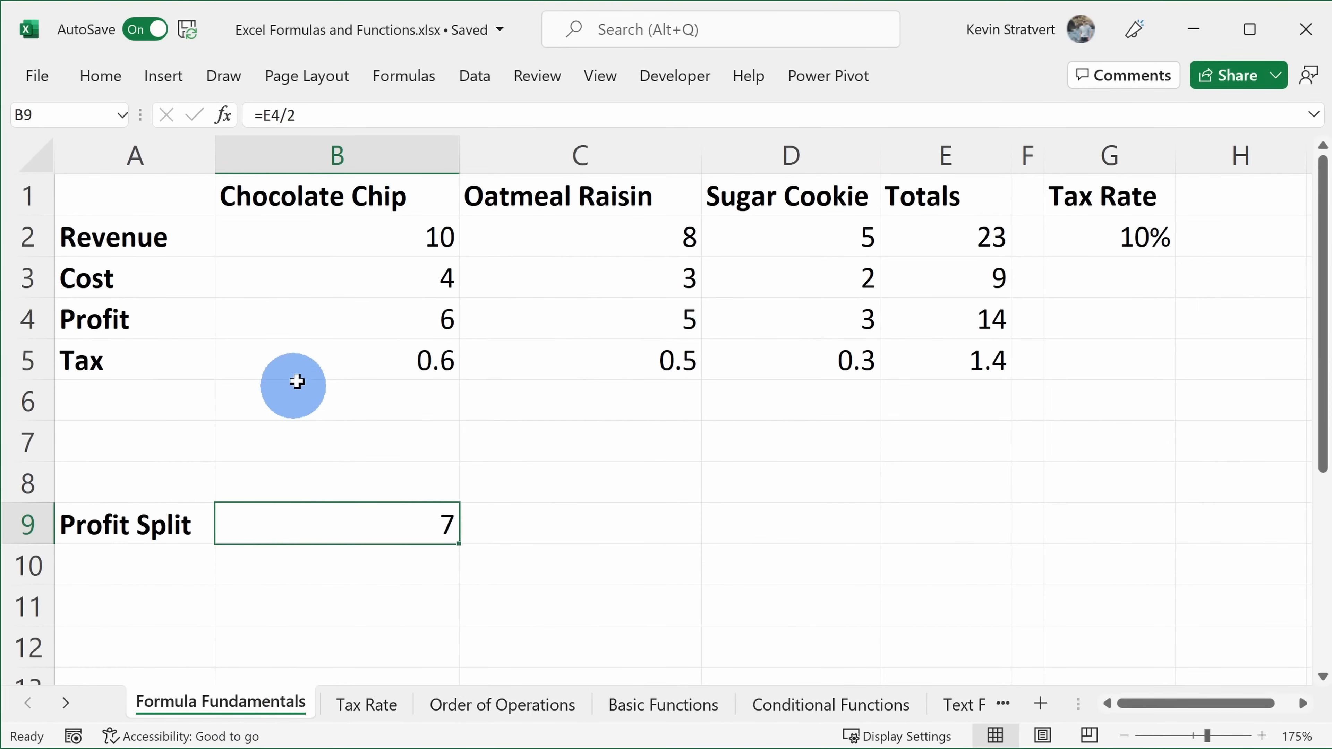
left_click(357, 351)
left_click(517, 706)
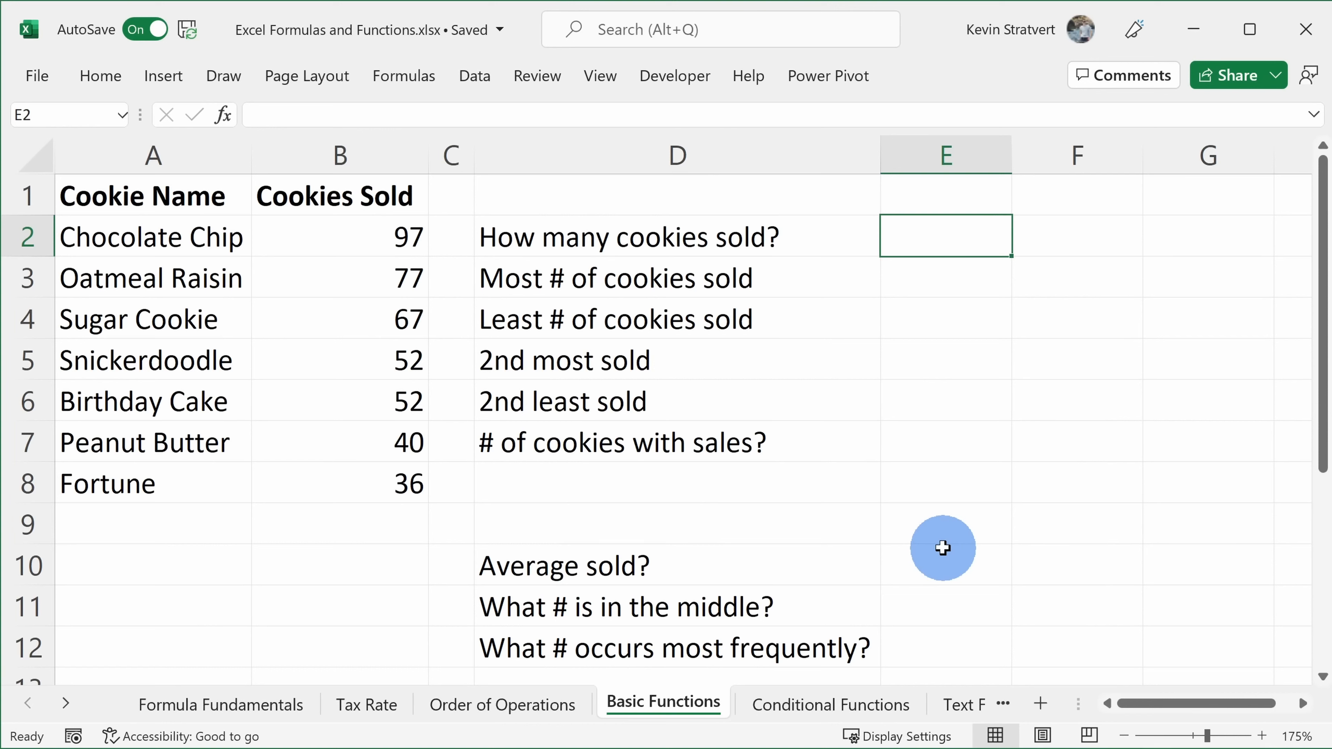
- Review the total cookies sold question in D2 and the sales figures in B2:B8 on the Basic Functions sheet
left_click(630, 237)
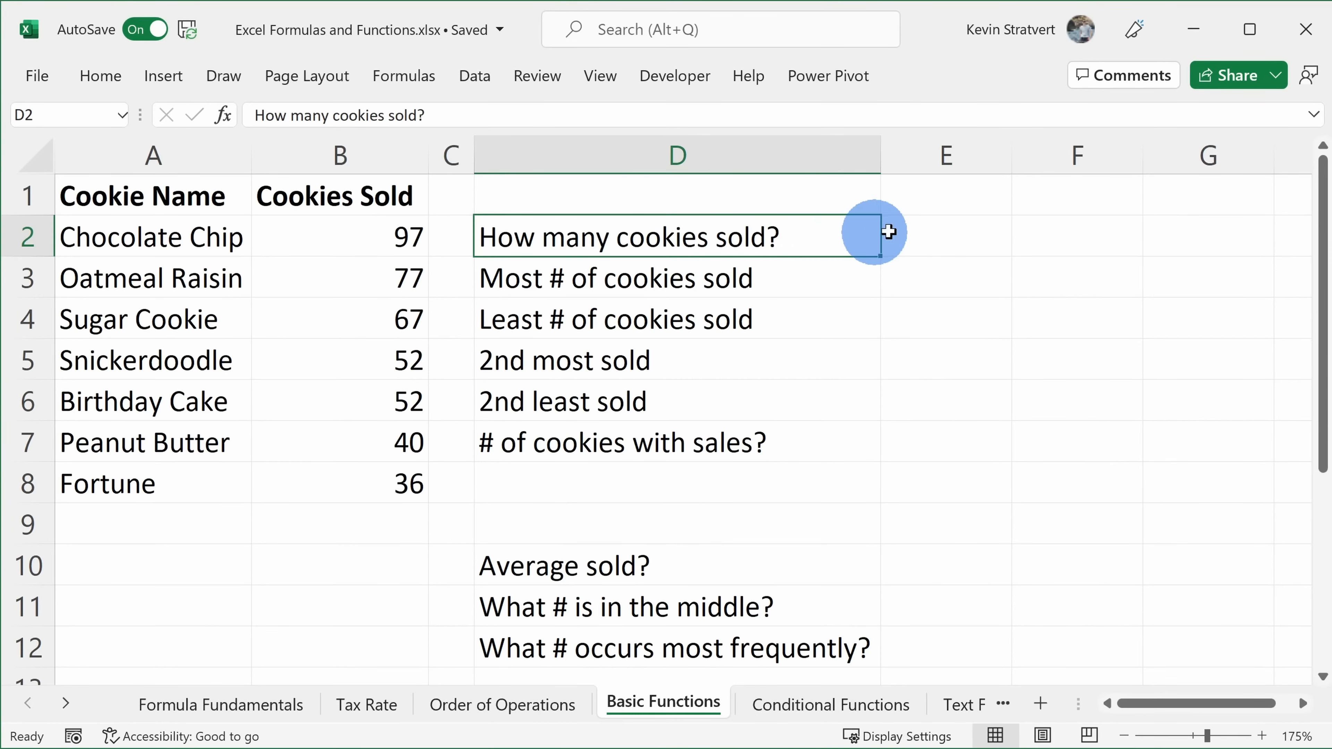
left_click(943, 229)
left_click_drag(376, 243, 382, 476)
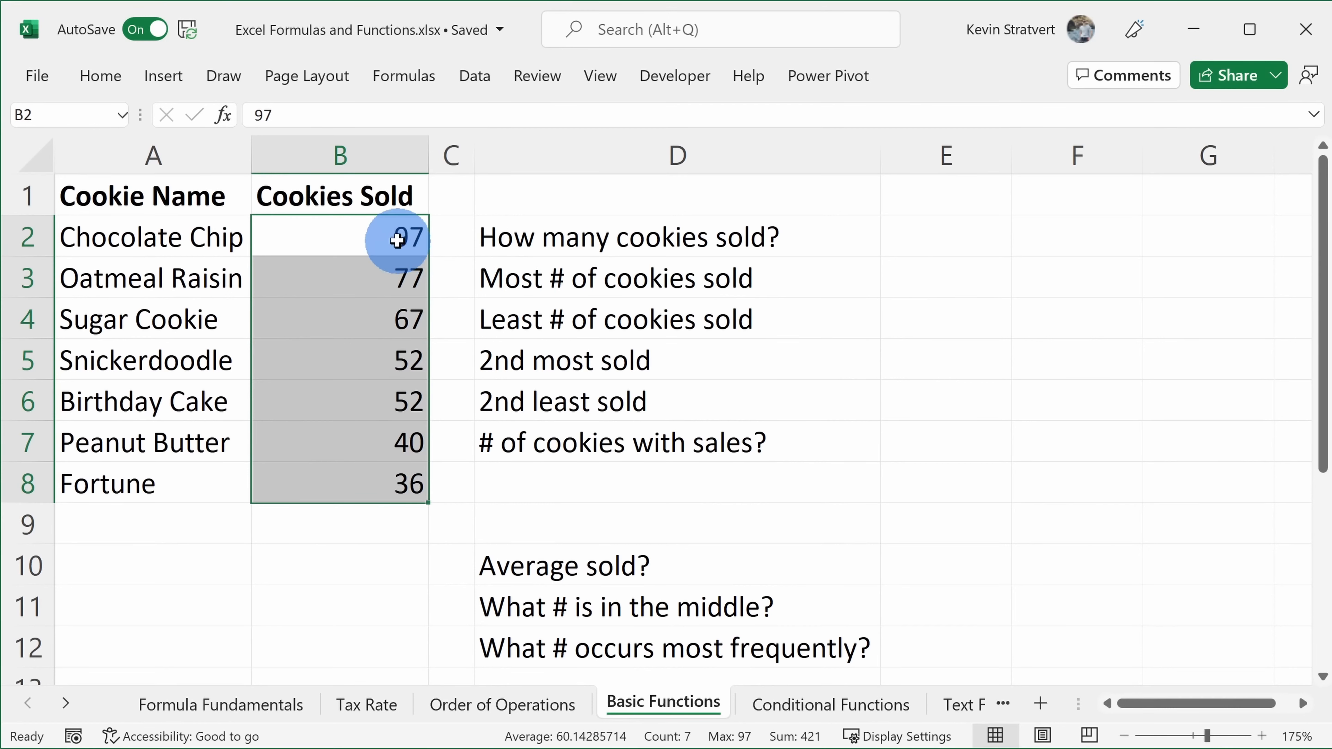
left_click(933, 243)
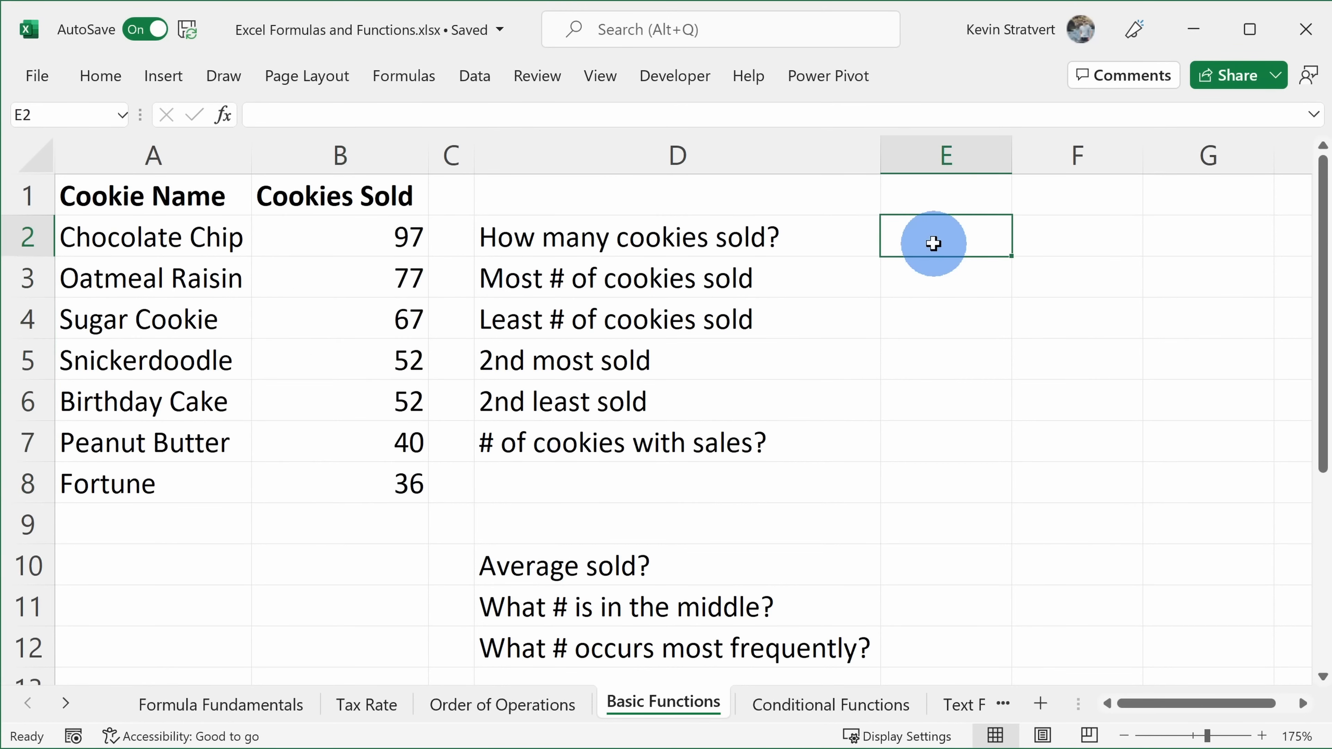
type("=")
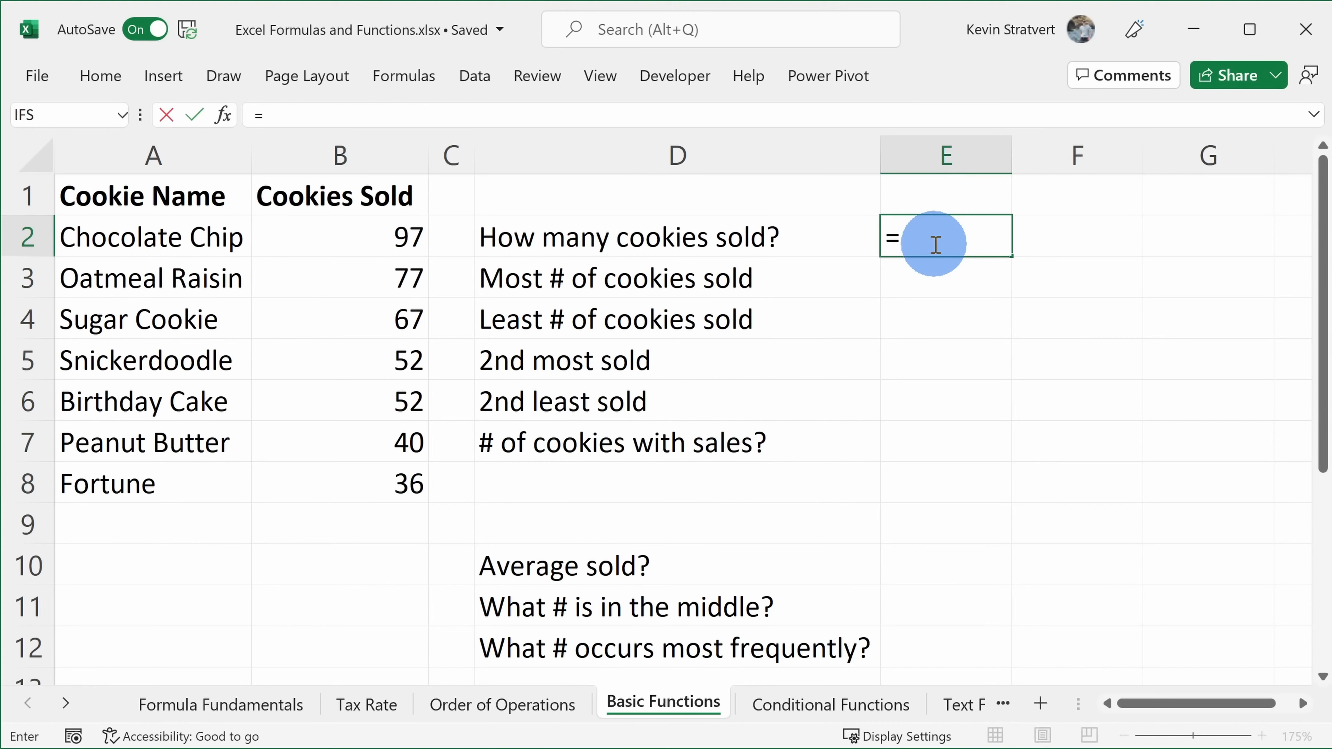
left_click(370, 238)
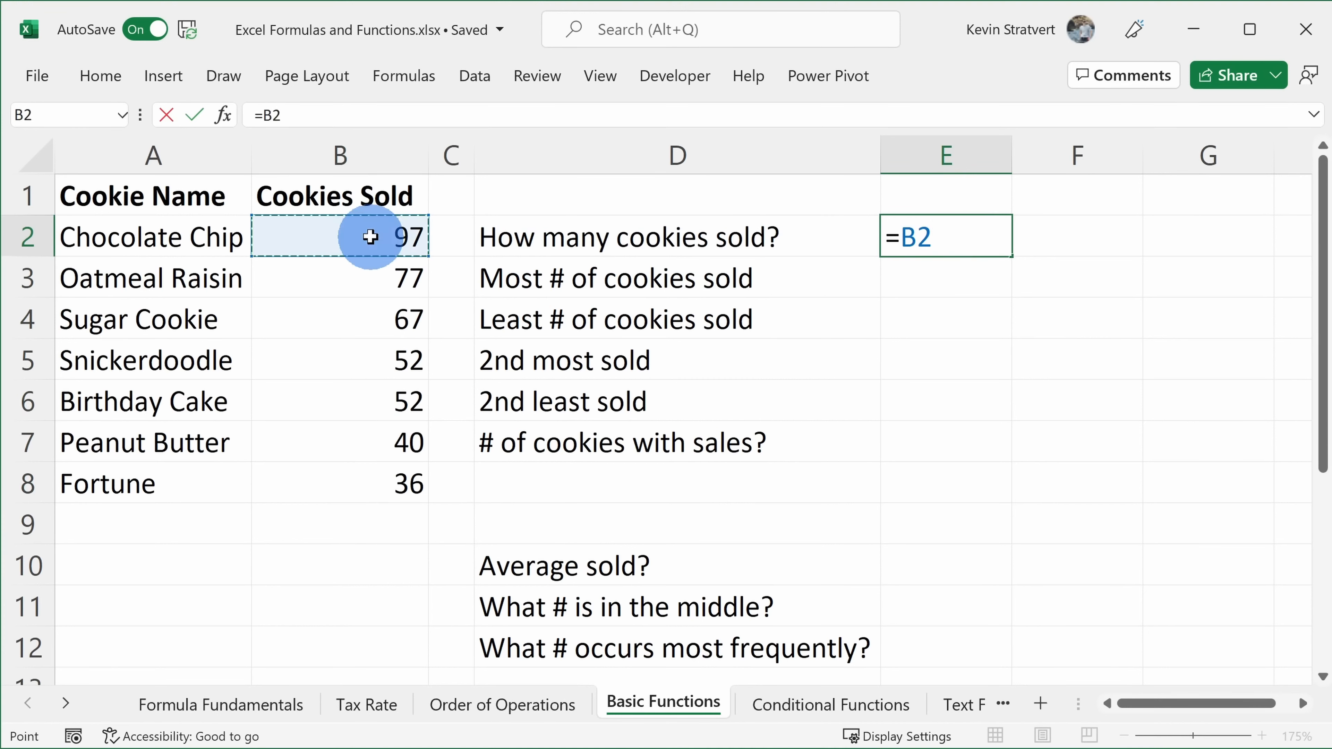
type("+")
left_click(365, 284)
type("+")
left_click(386, 320)
type("+")
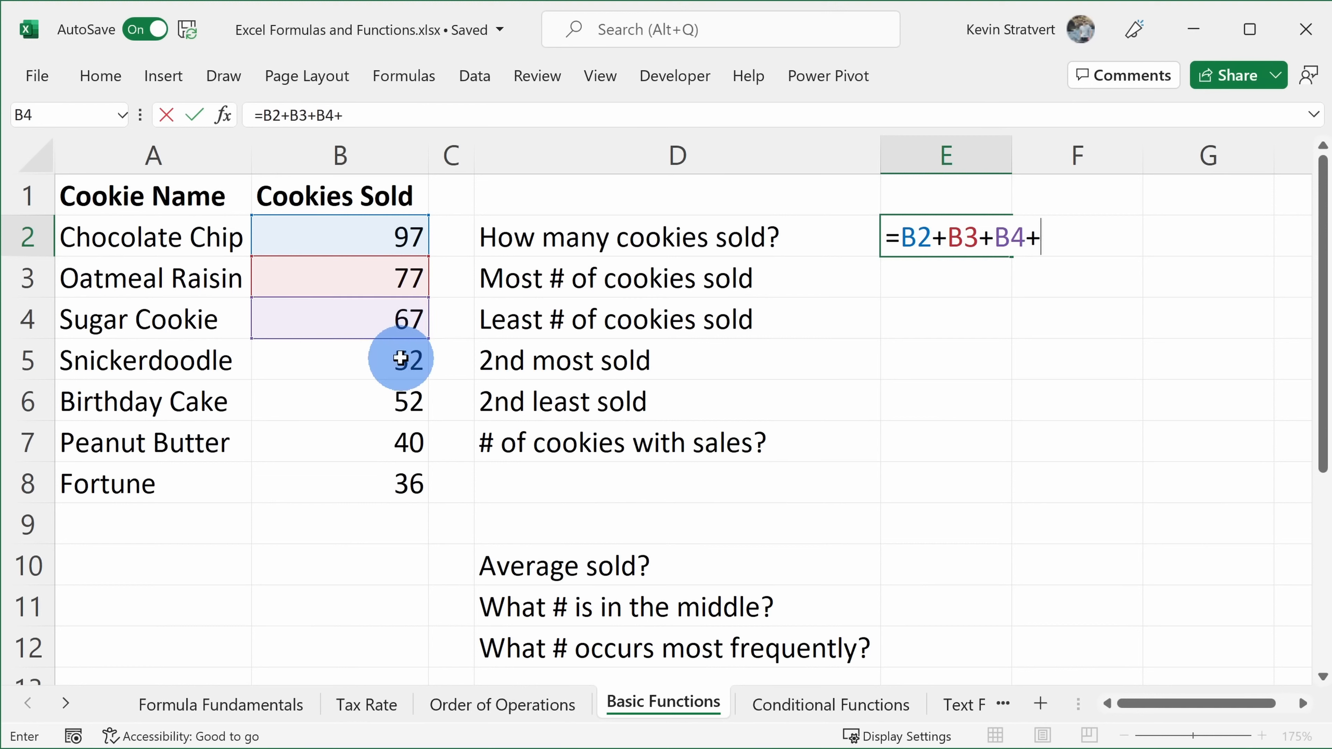
left_click(402, 359)
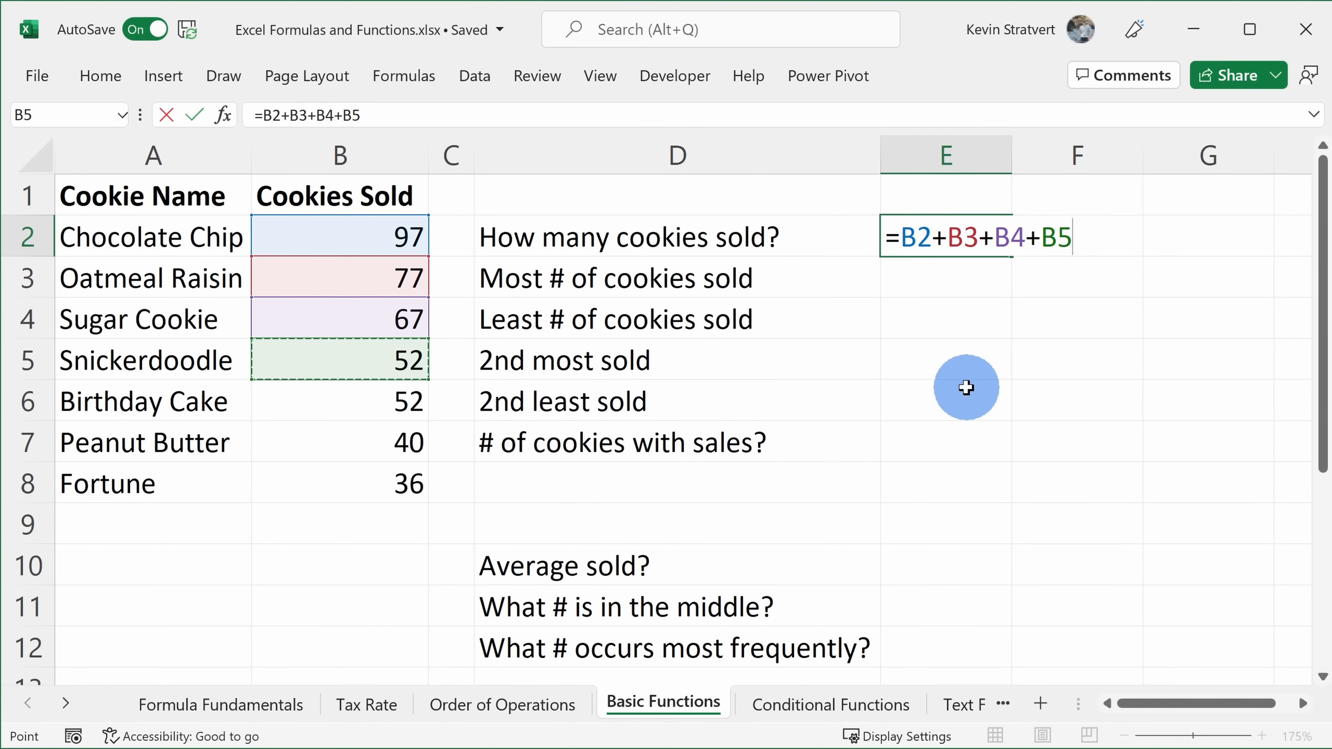
key("BackSpace")
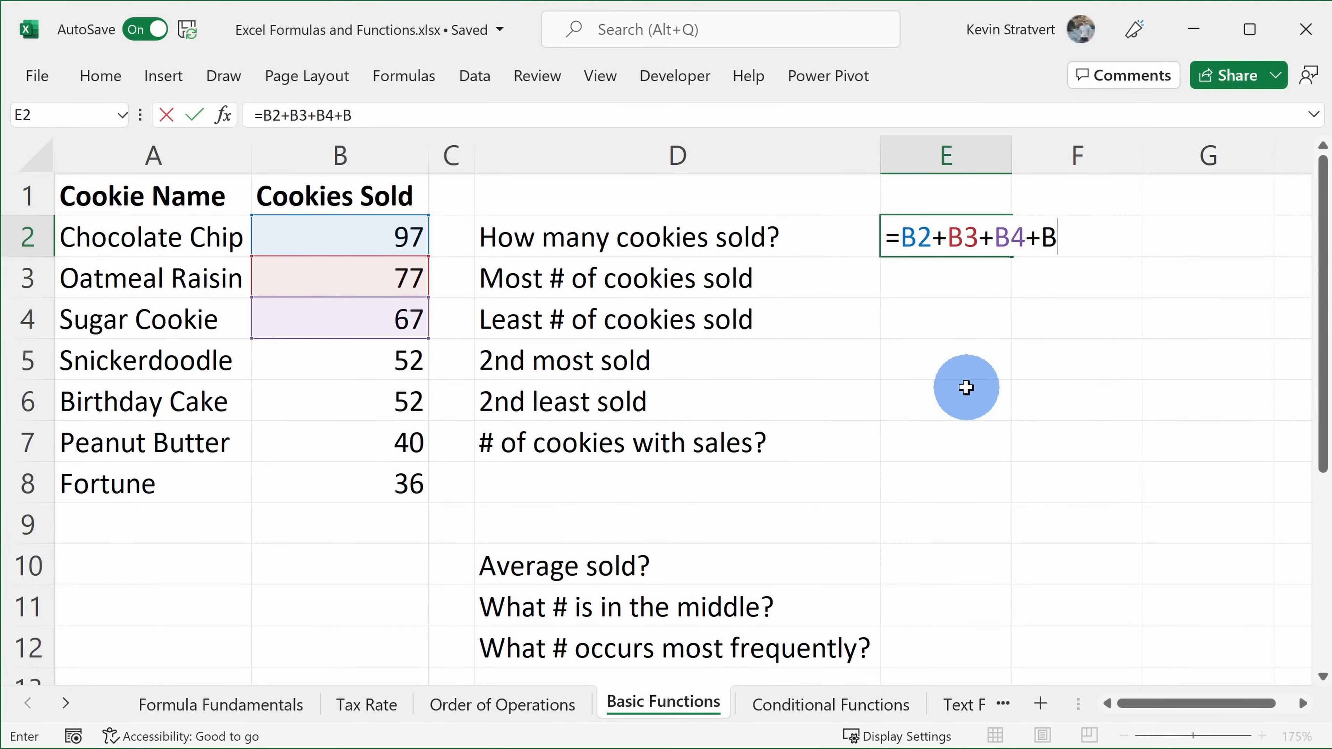
key("Escape")
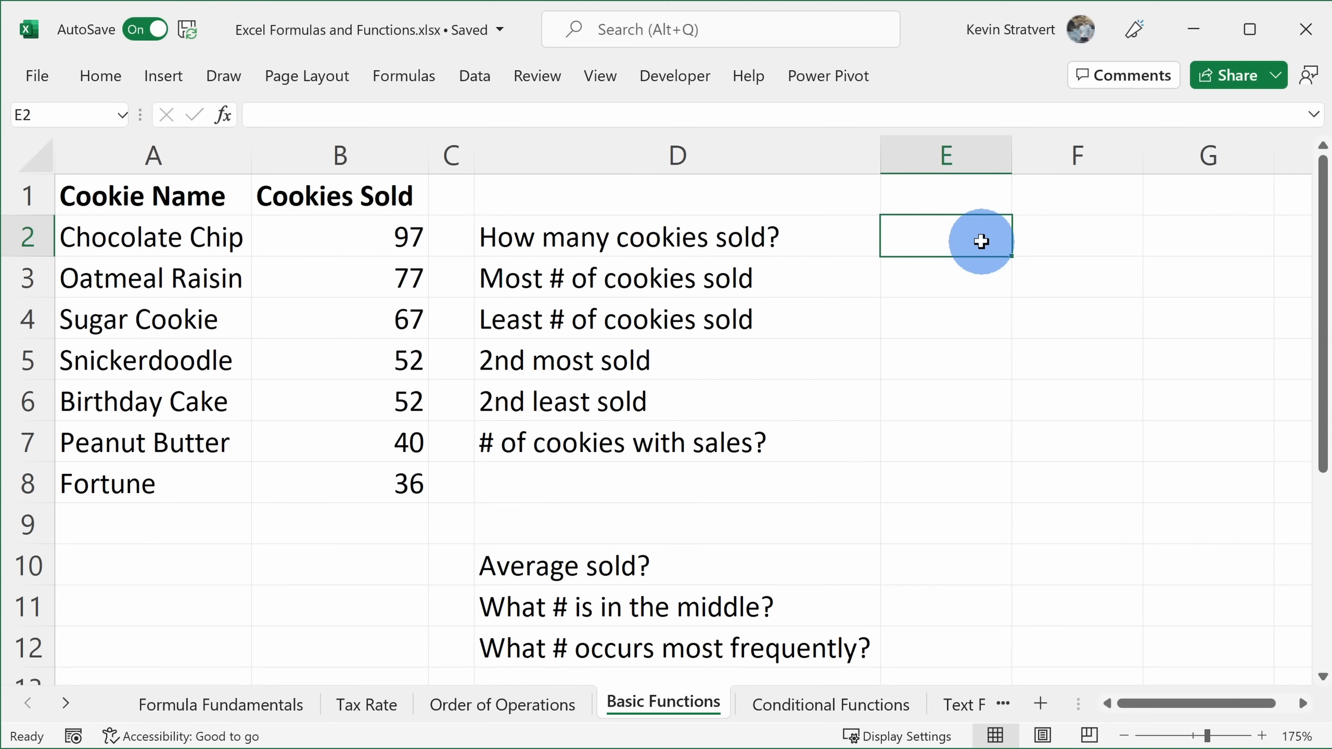
- Search the function list for sum and insert the SUM function into the total cookies sold cell E2
left_click(407, 81)
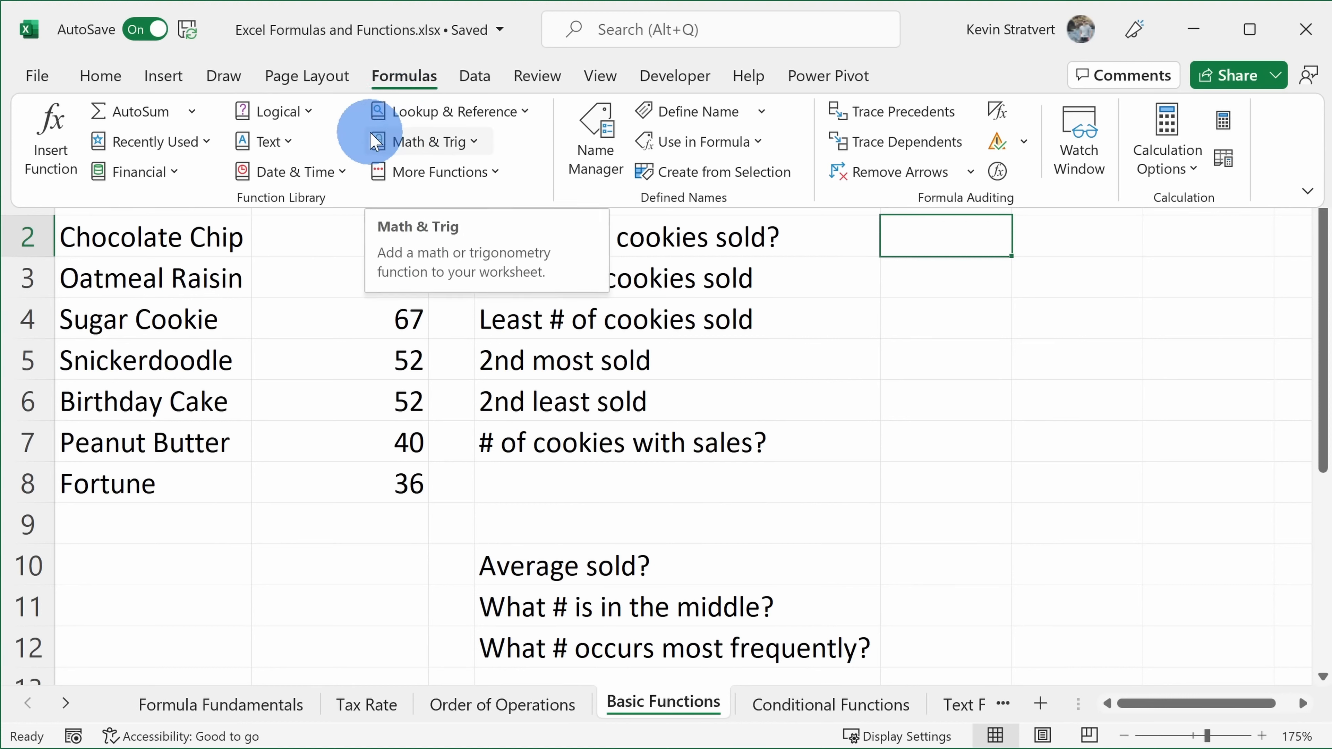
left_click(51, 173)
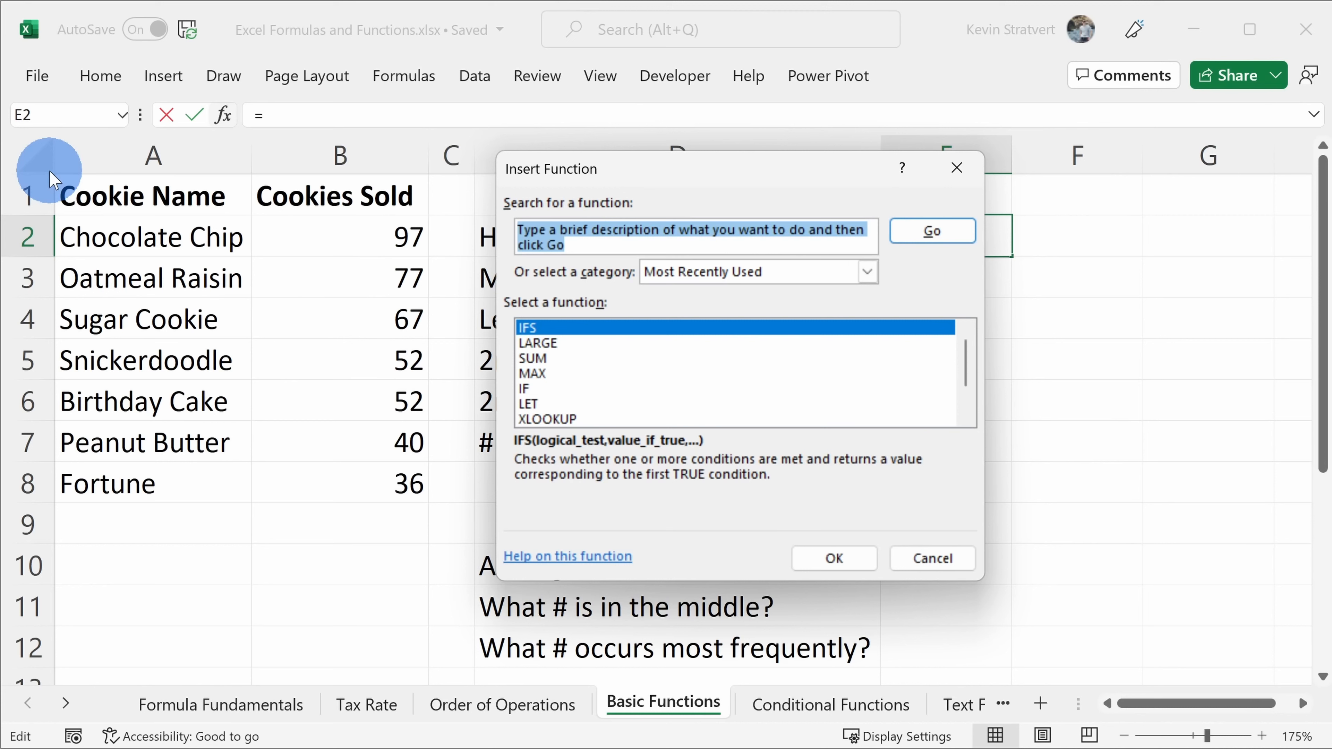
left_click(560, 227)
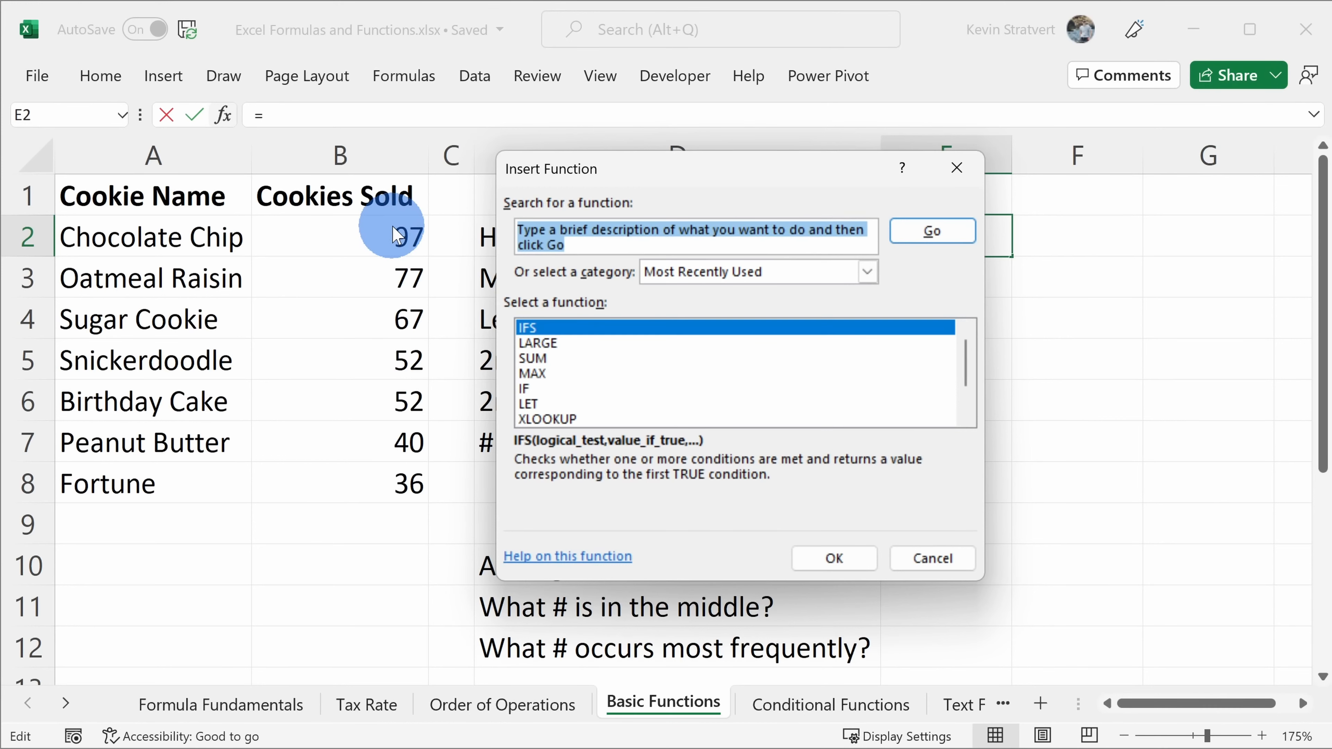
type("su")
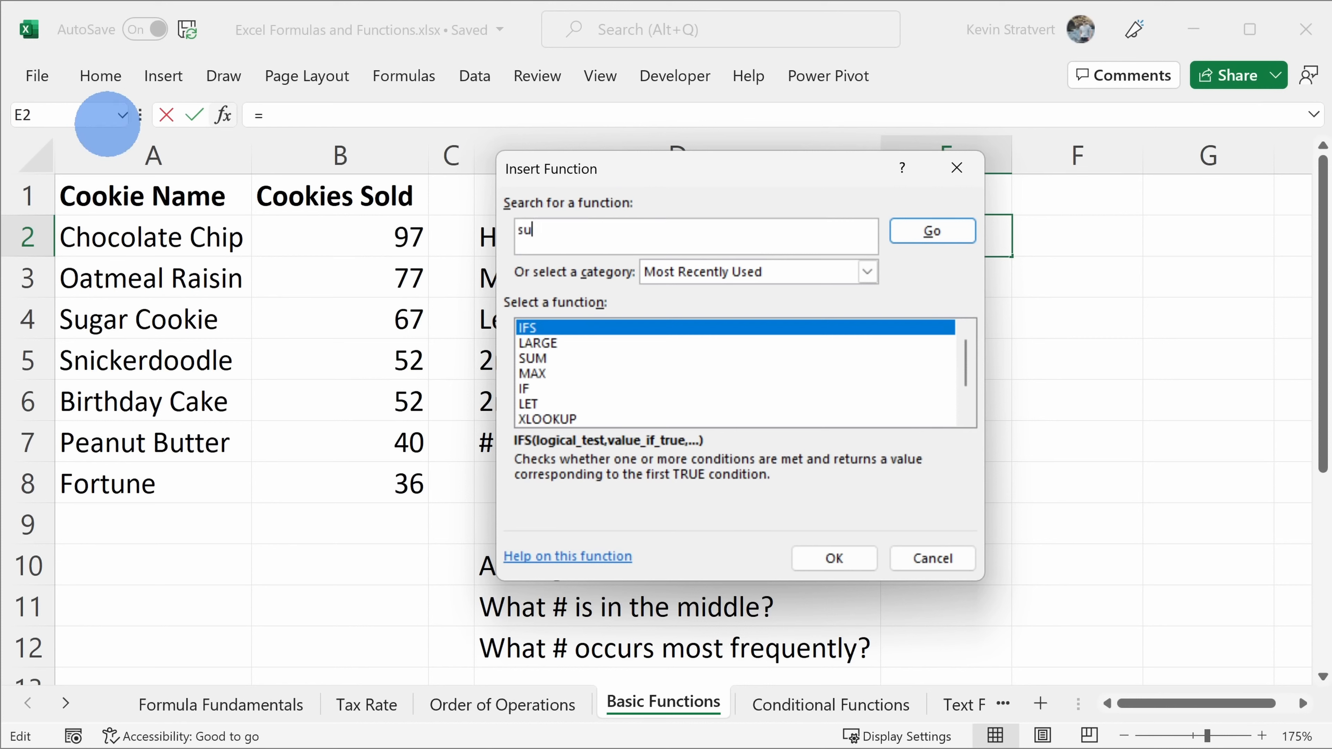
left_click(926, 231)
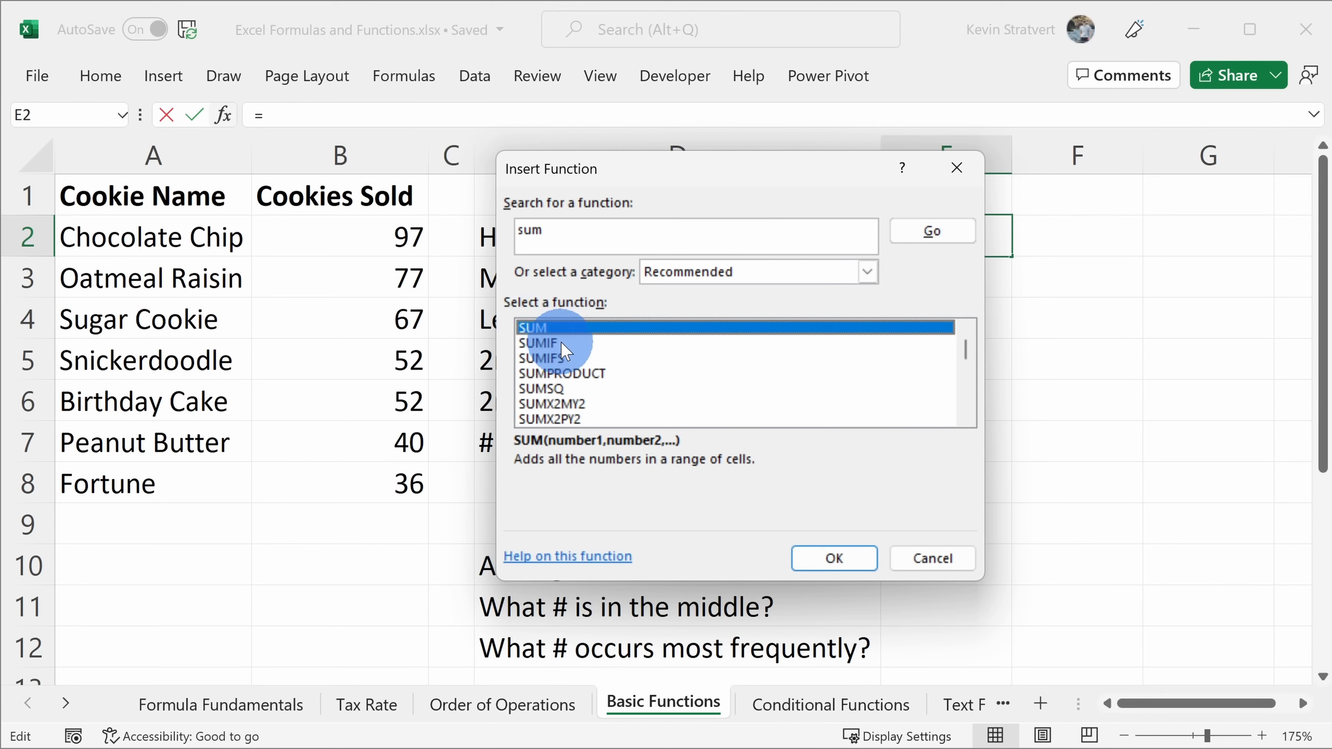
scroll(564, 378, "down", 3)
scroll(566, 386, "up", 3)
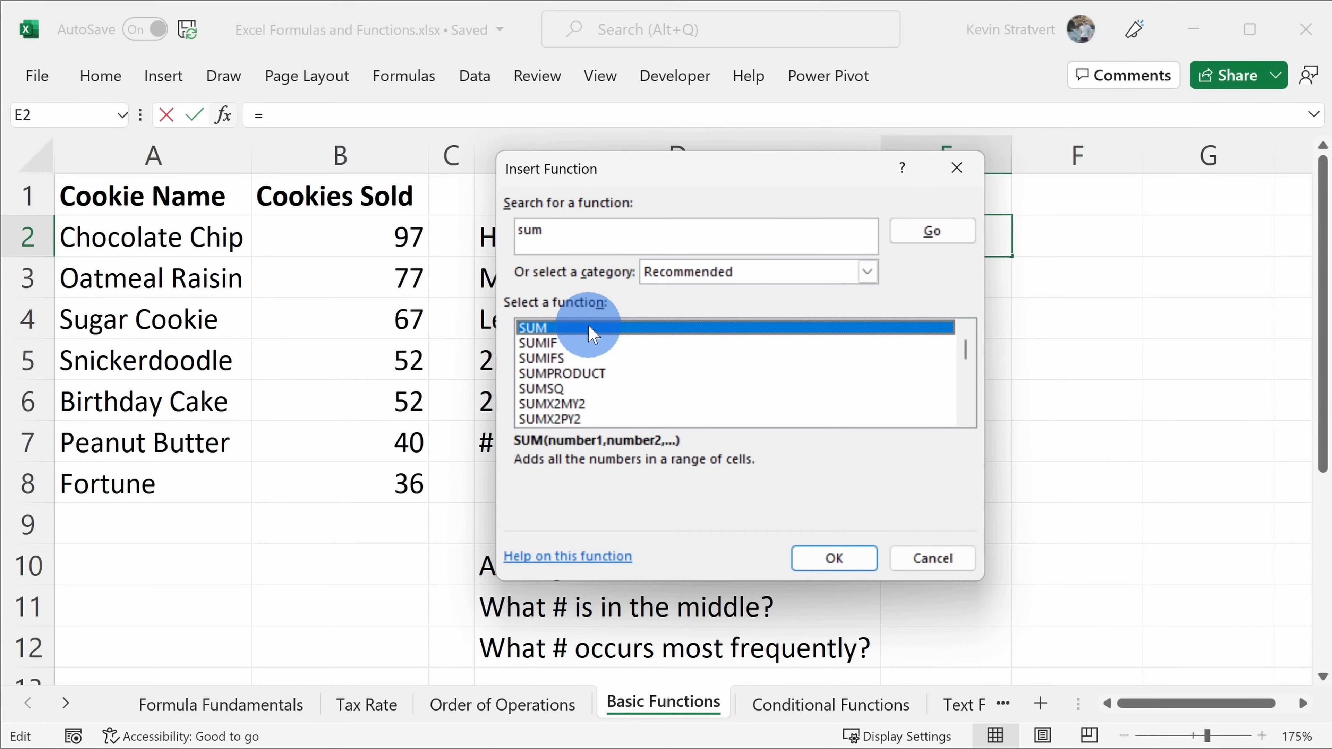
left_click(854, 563)
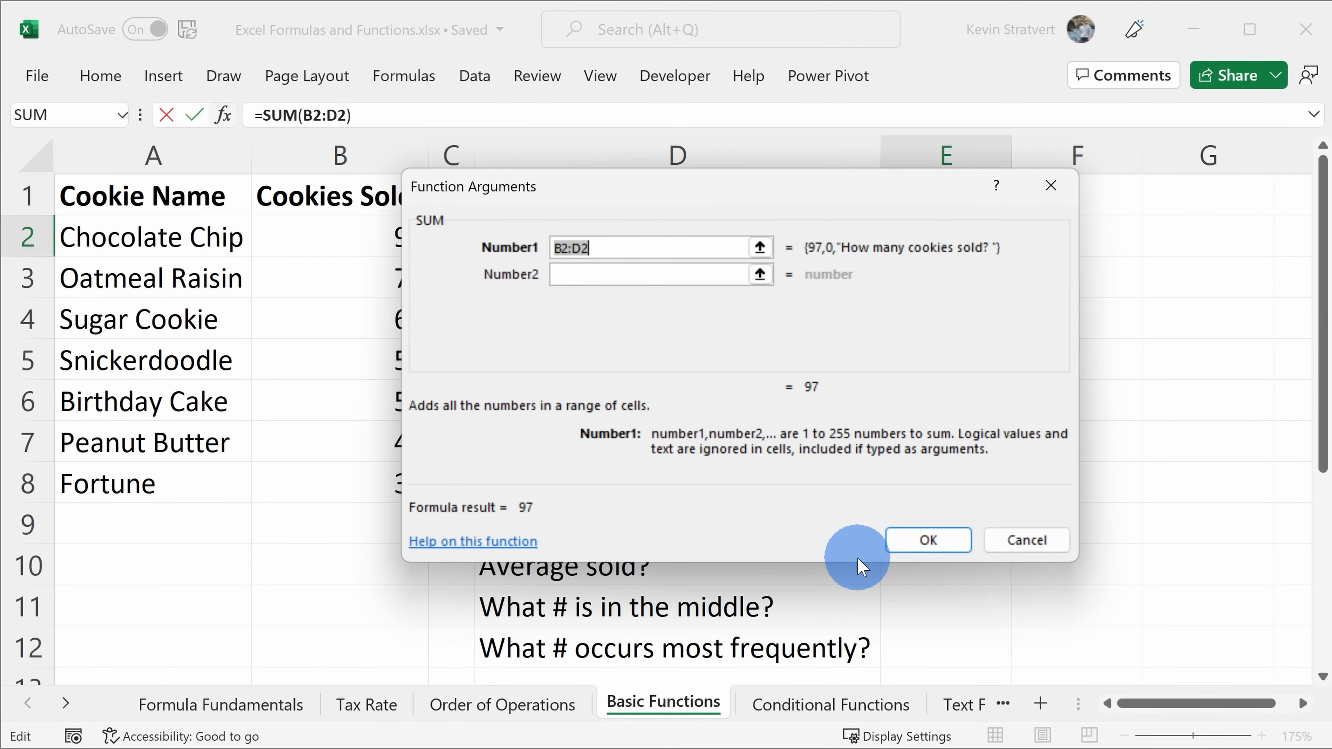
- Clear the suggested SUM range and try entering cells B2, B3 and B4 as separate arguments
left_click_drag(737, 184, 873, 276)
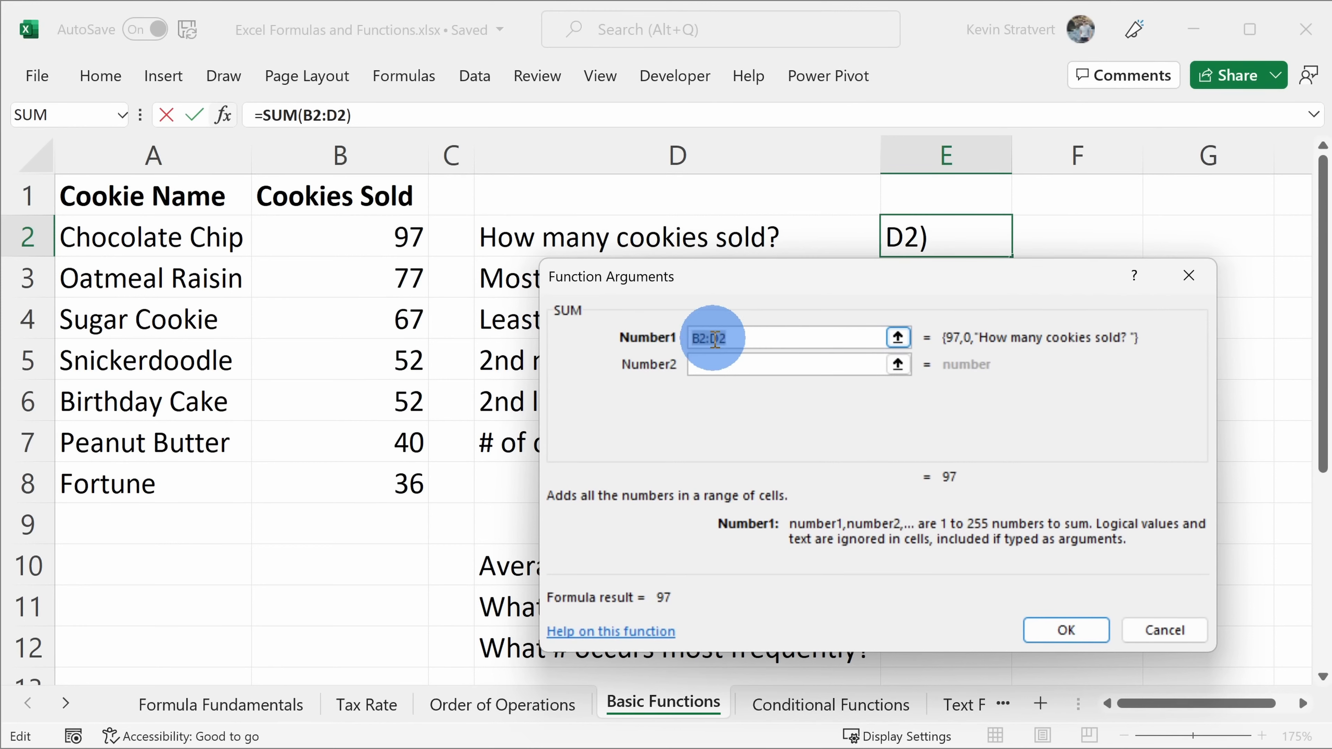
key("BackSpace")
left_click(386, 237)
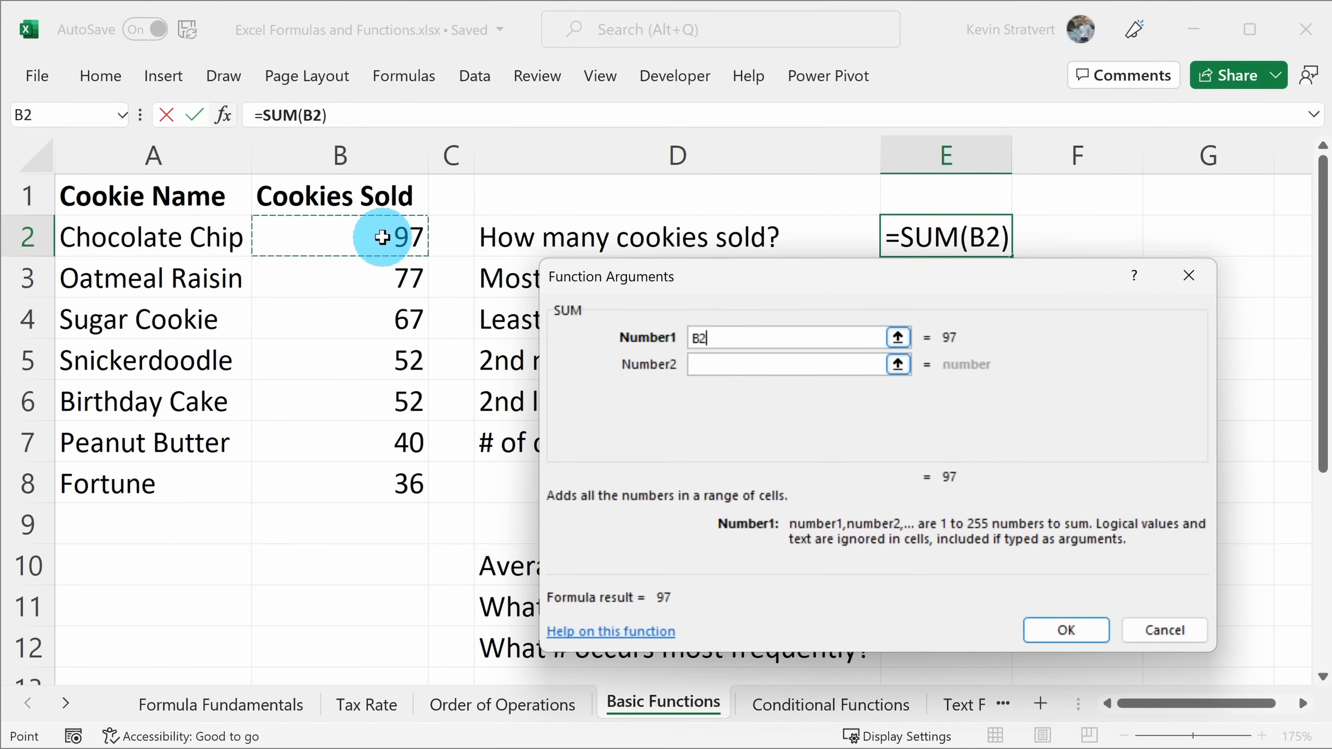
left_click(712, 357)
left_click(396, 278)
left_click(718, 388)
left_click(356, 311)
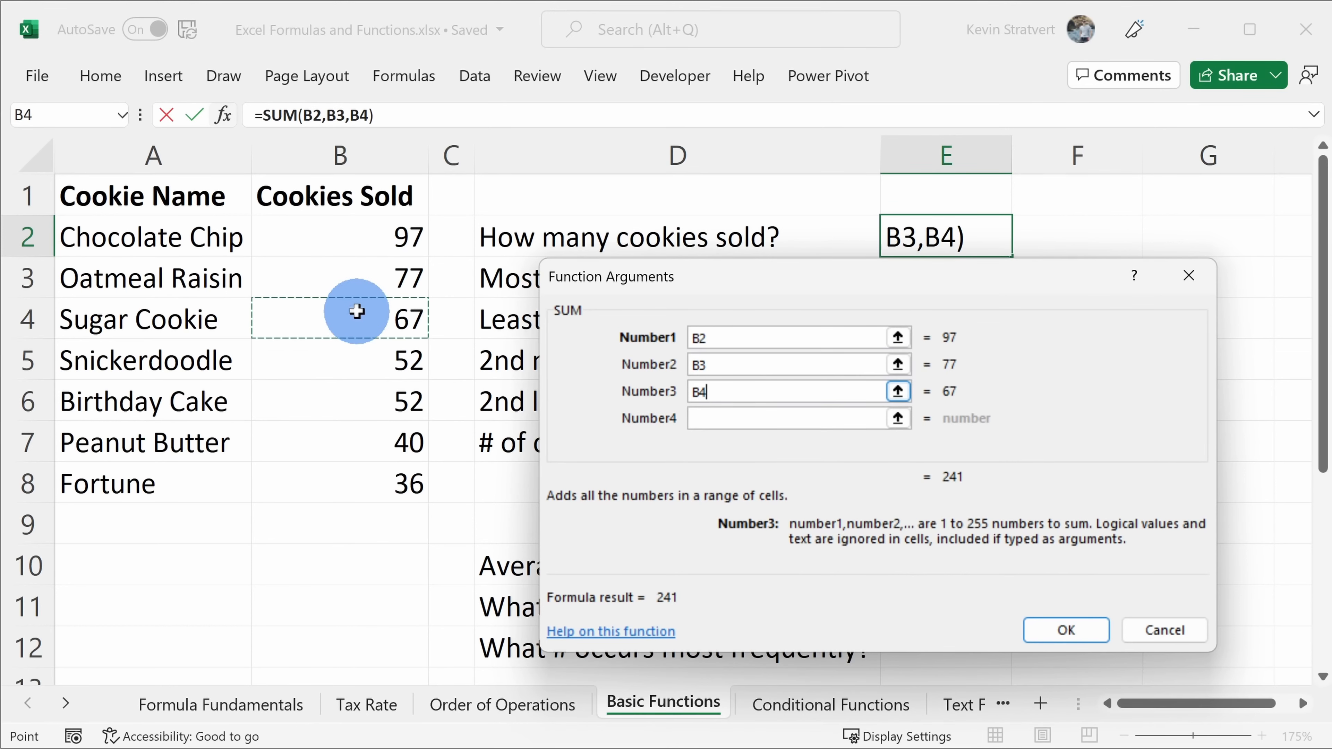
- Replace the individual SUM arguments with the single range B2:B8 and complete the formula in E2
key("BackSpace")
key("BackSpace")
mouse_move(741, 362)
left_mouse_down()
mouse_move(665, 362)
mouse_move(685, 341)
left_mouse_up()
key("BackSpace")
left_click(723, 341)
key("BackSpace")
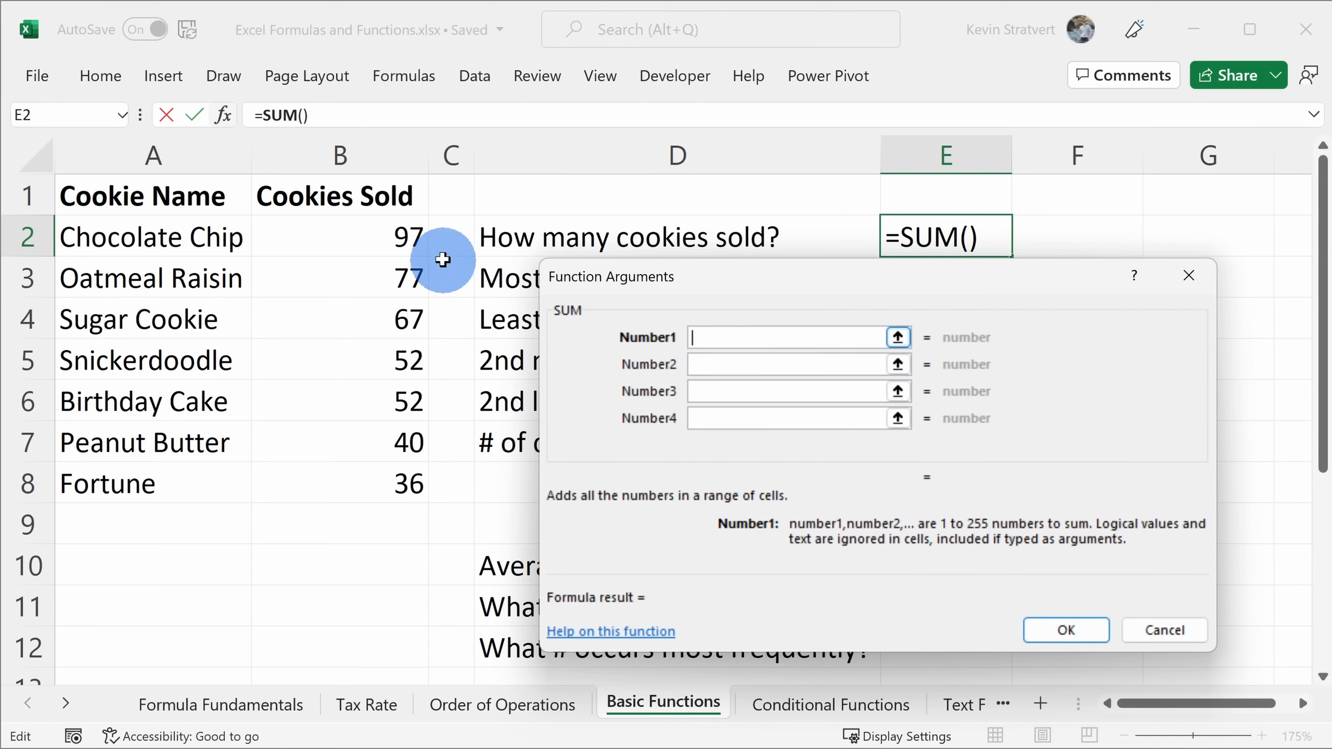
left_click_drag(367, 233, 375, 467)
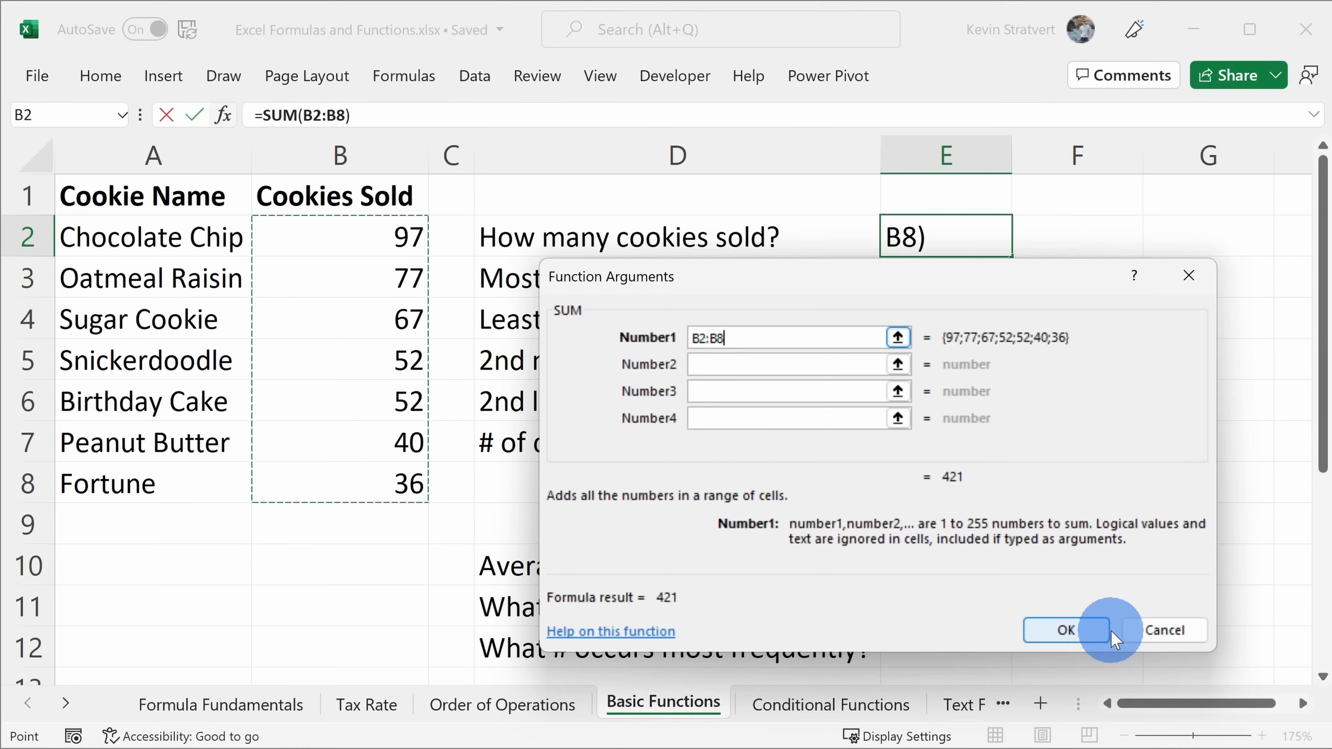
left_click(1085, 630)
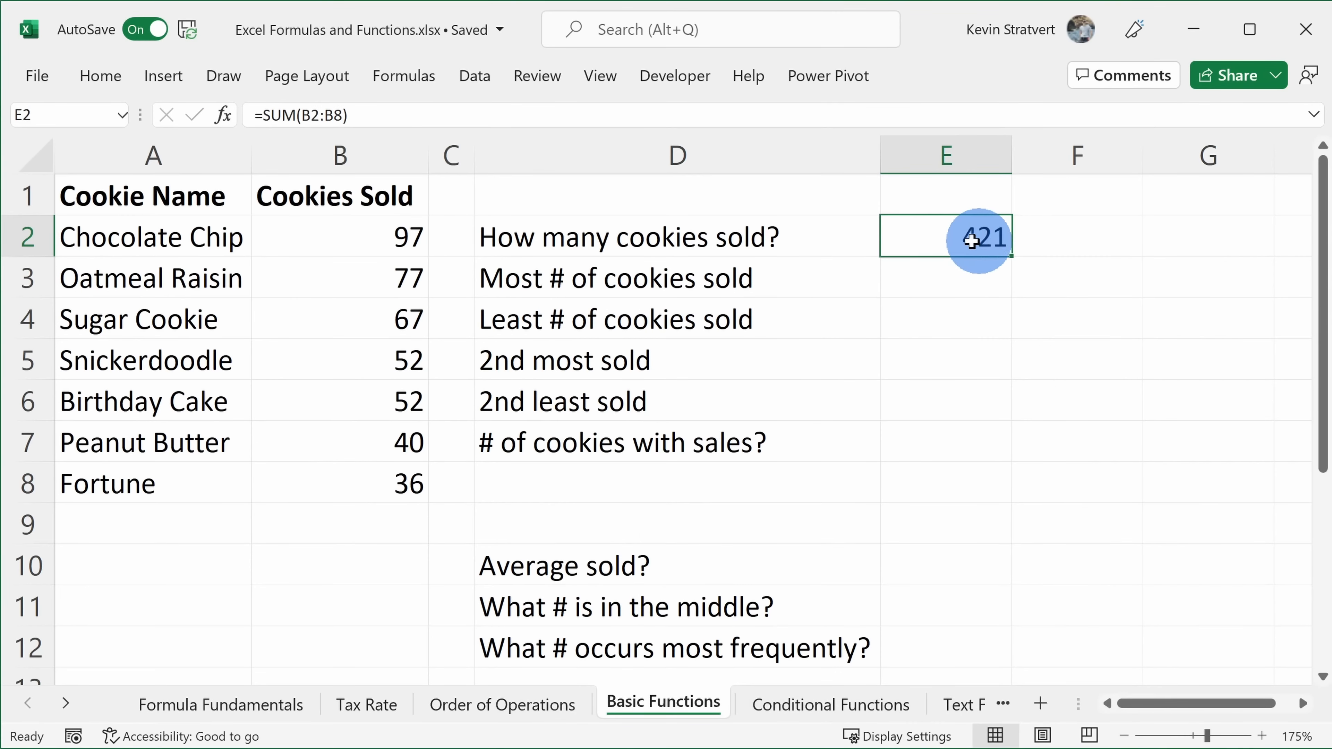
- Examine the parts of the E2 formula, from the equals sign to the function name and its B2:B8 argument
left_click_drag(371, 234, 414, 480)
left_click(906, 223)
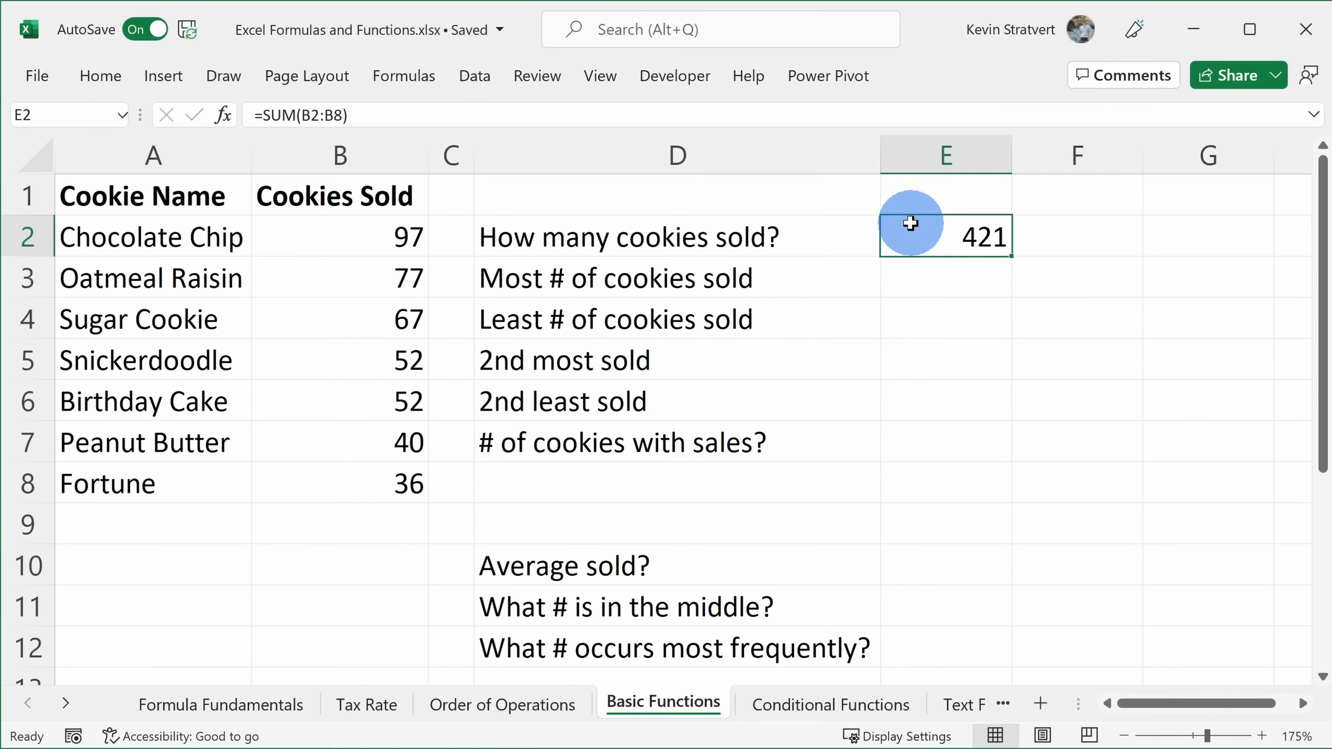
double_click(911, 223)
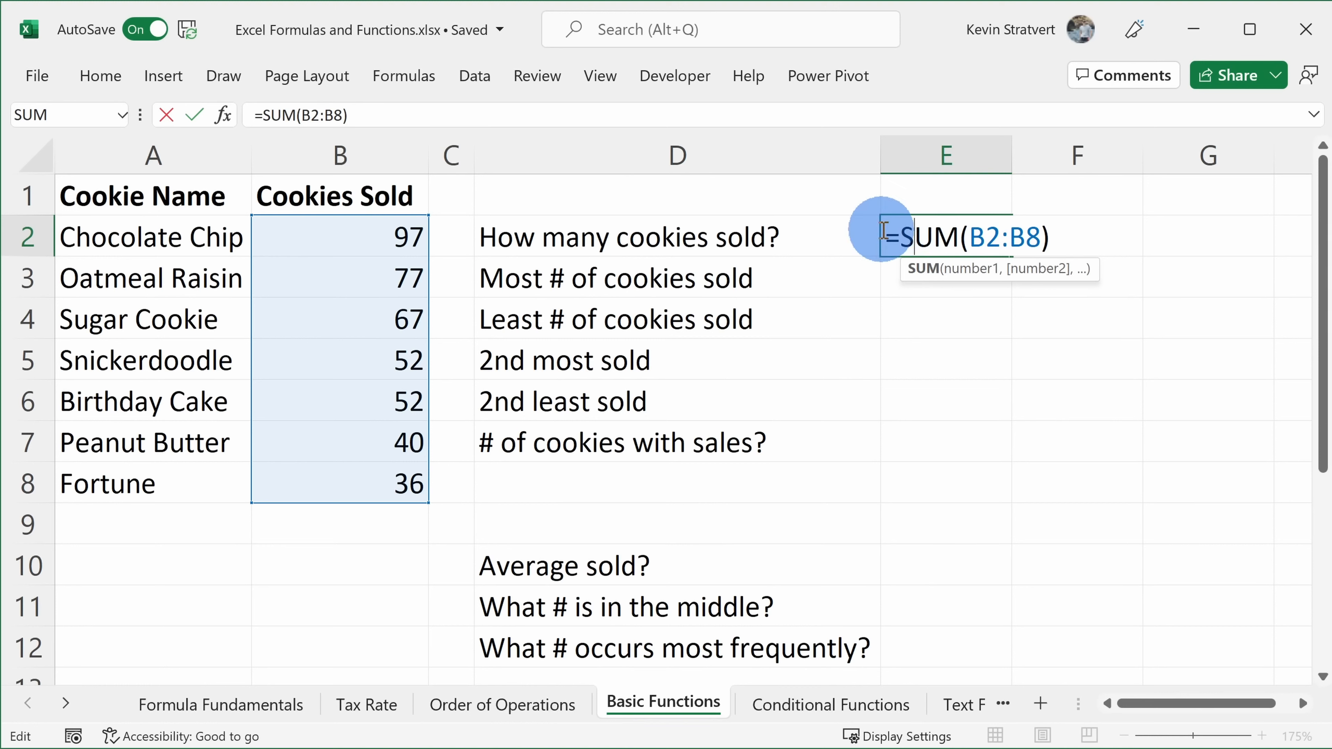
left_click_drag(886, 231, 899, 231)
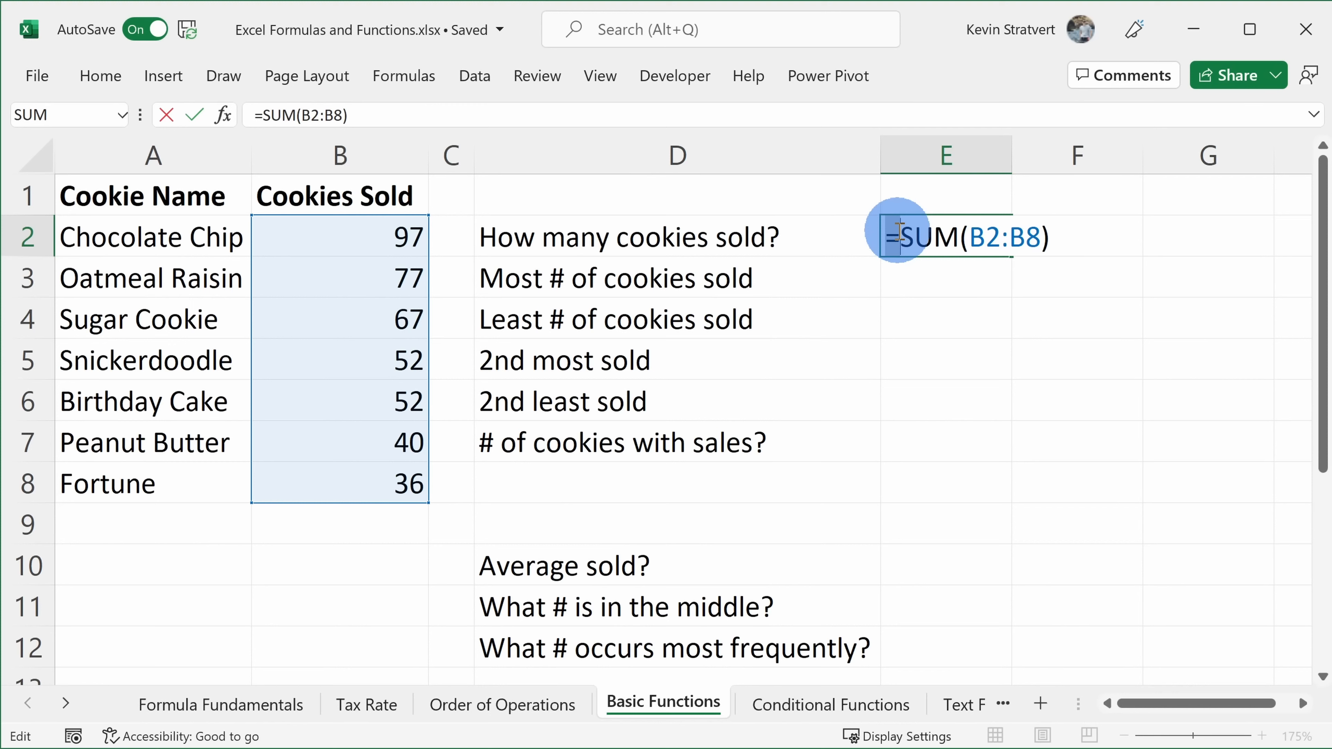
left_click_drag(900, 234, 1056, 242)
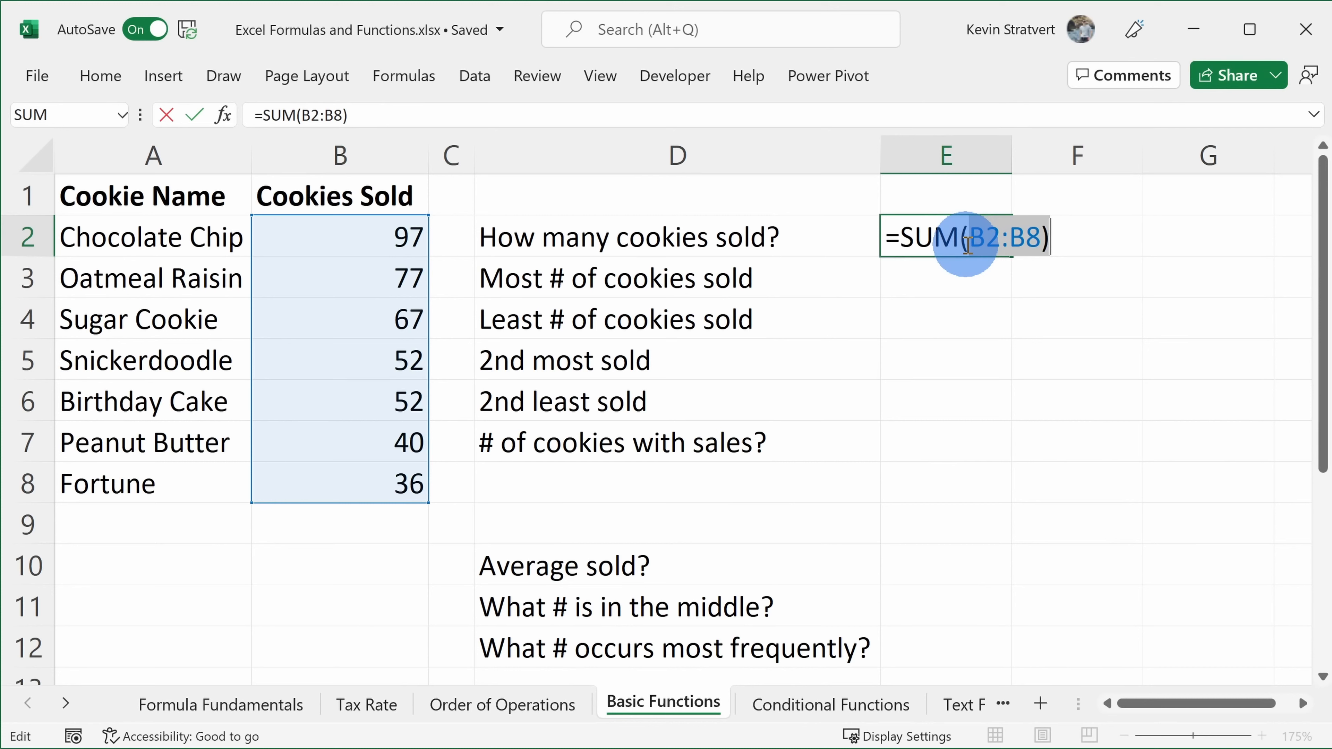
left_click(1091, 286)
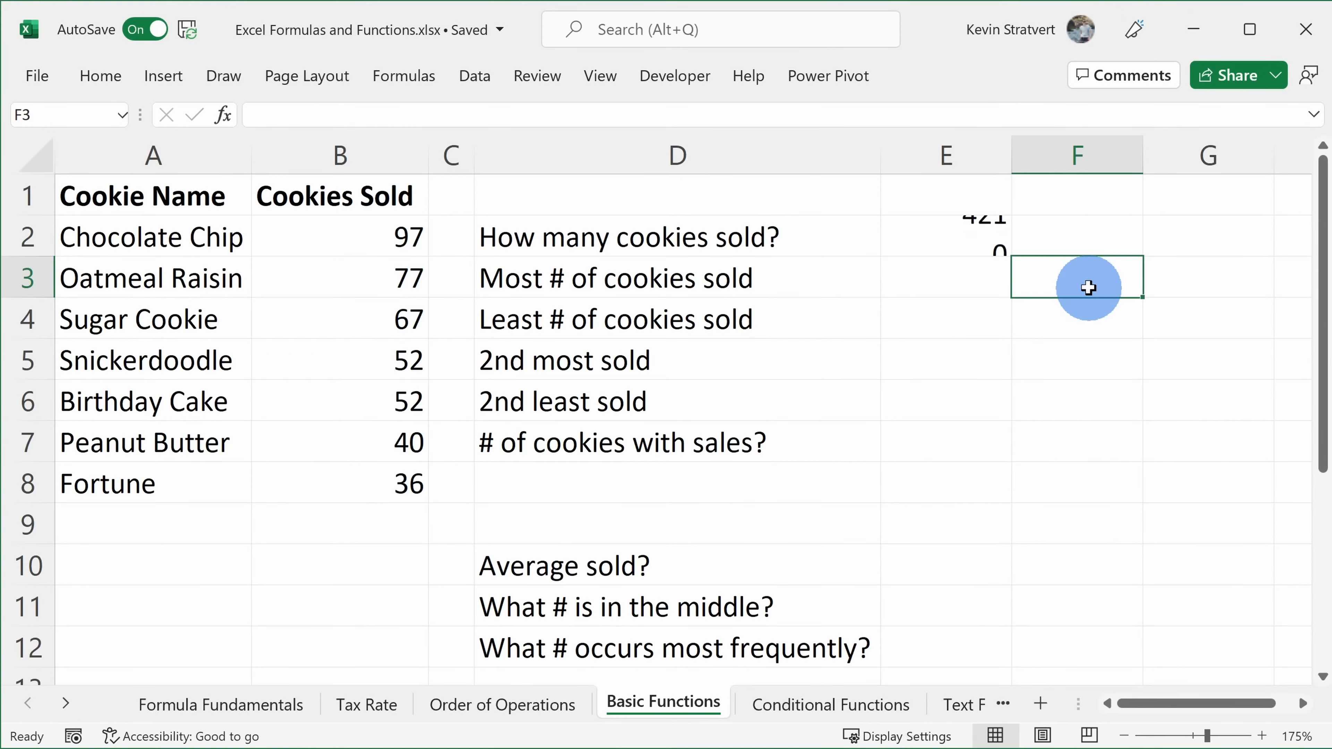
- Enter =FORMULATEXT(E2) in F2 to show the total's formula as text, and compare it with E2
left_click(1094, 233)
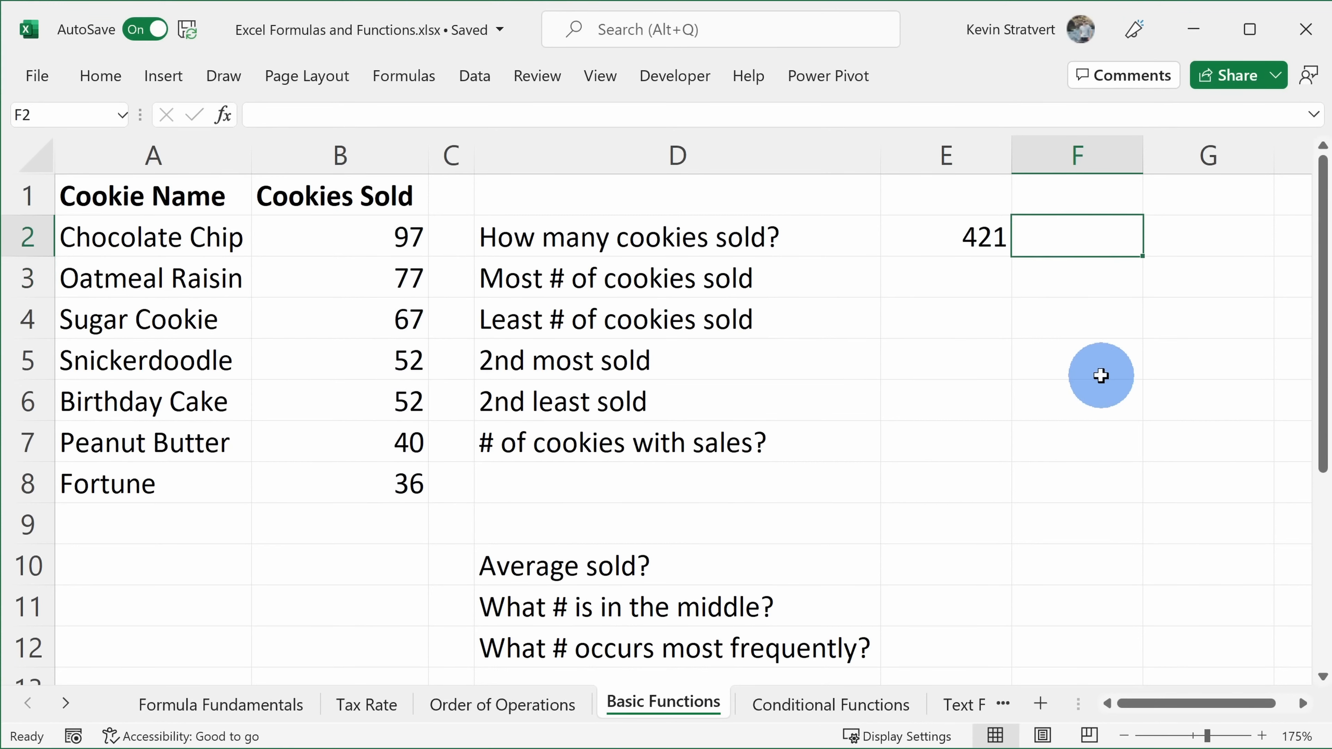
type("=")
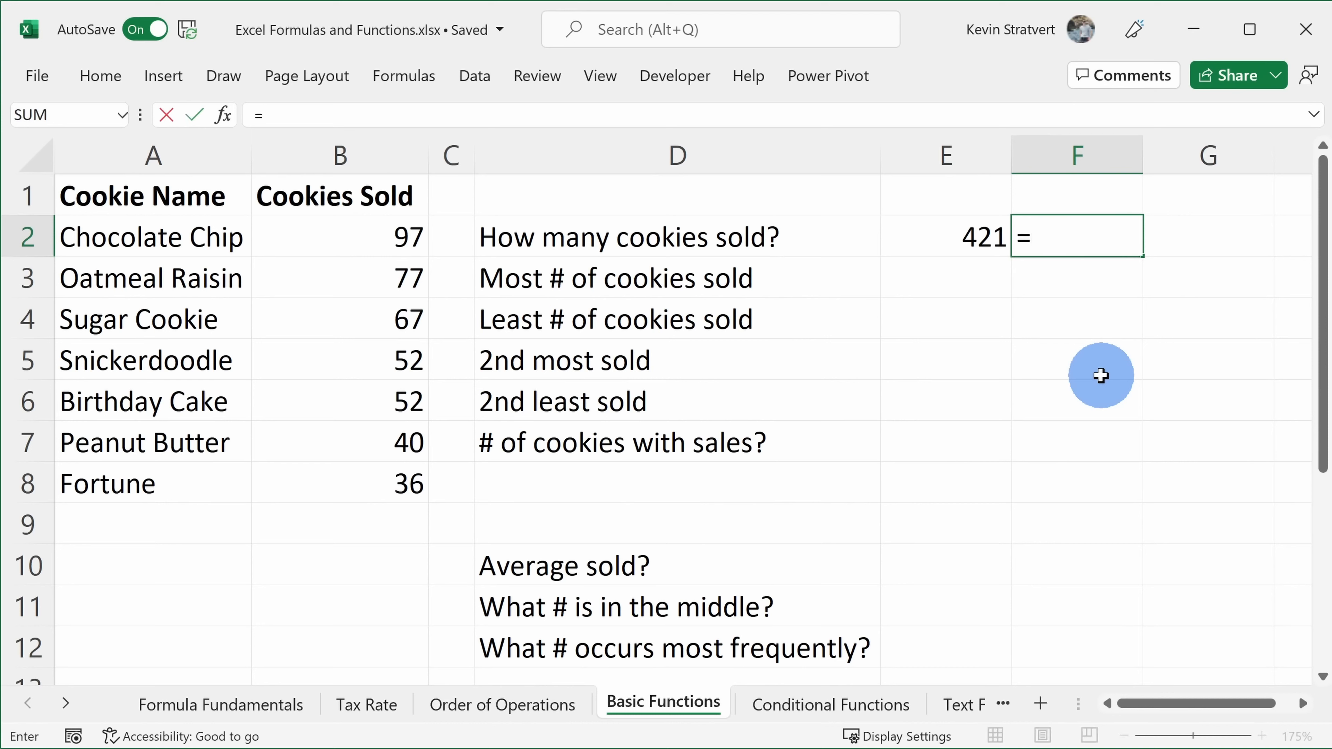
type("formu")
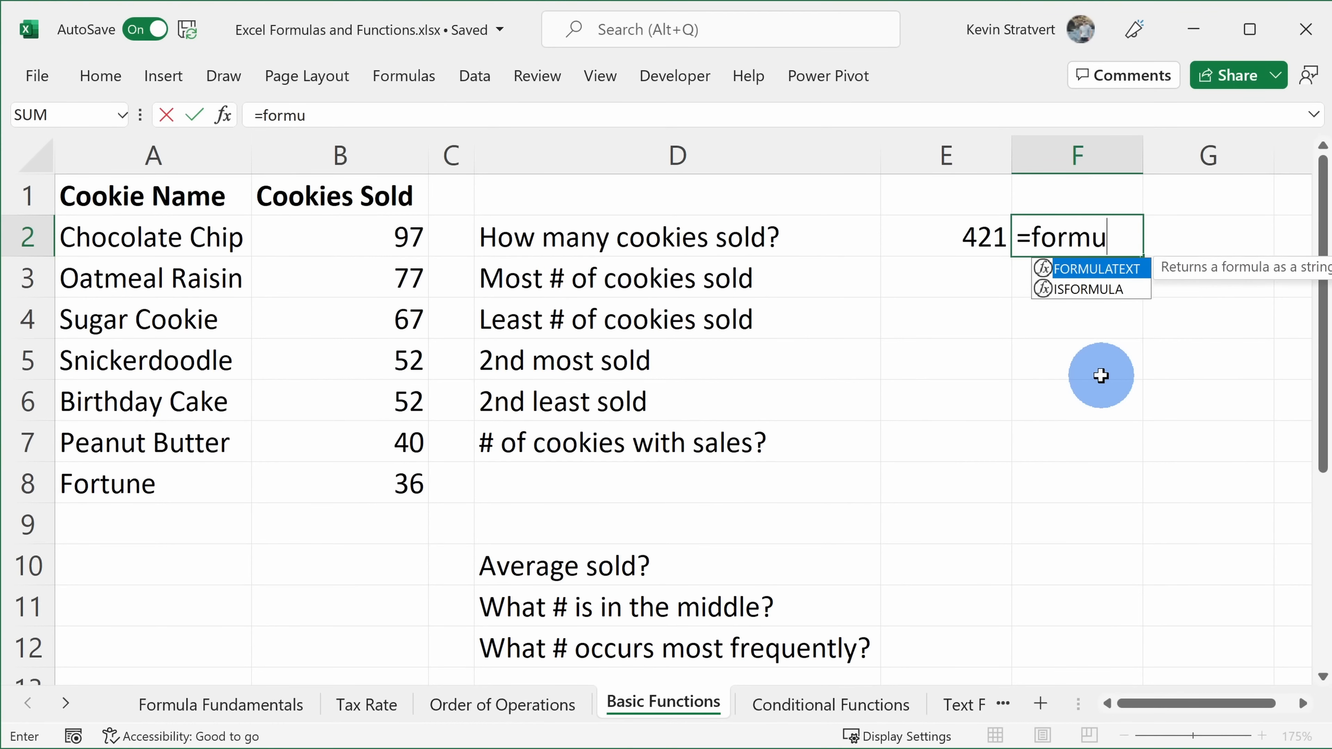
type("latext")
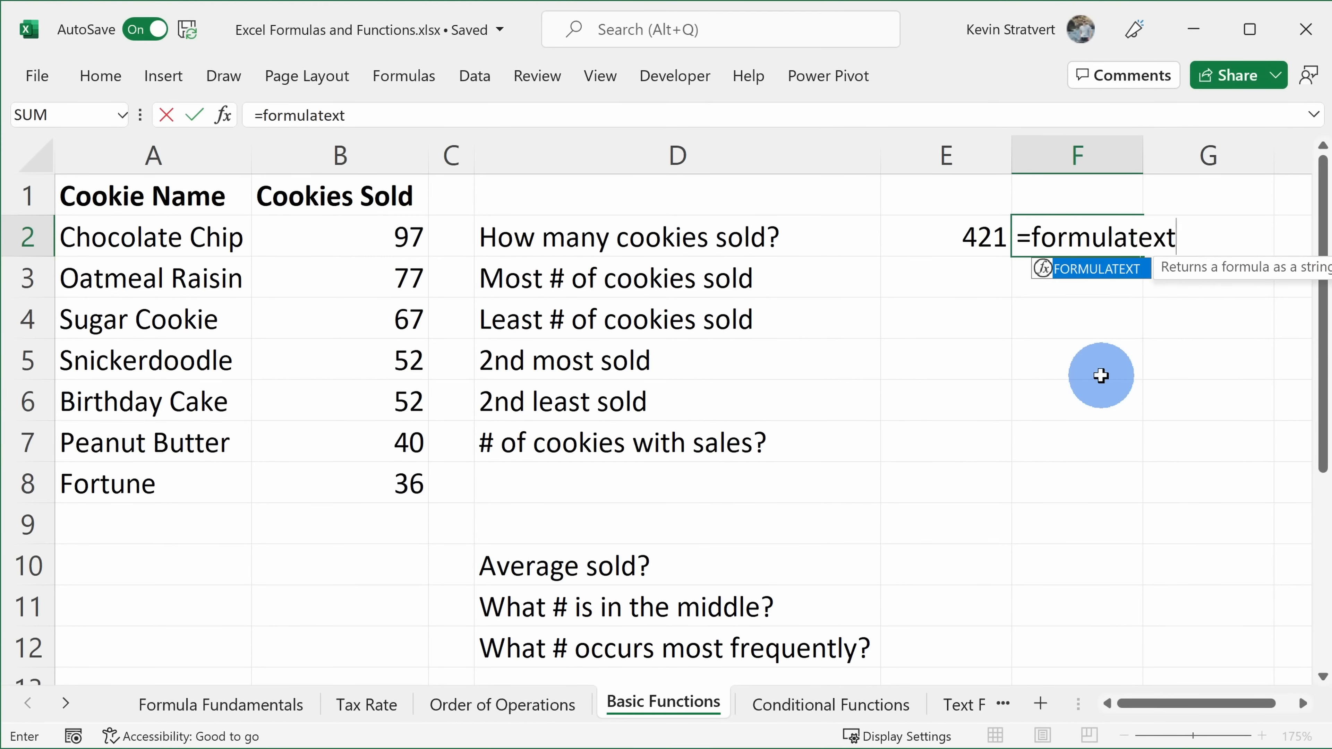
type("(")
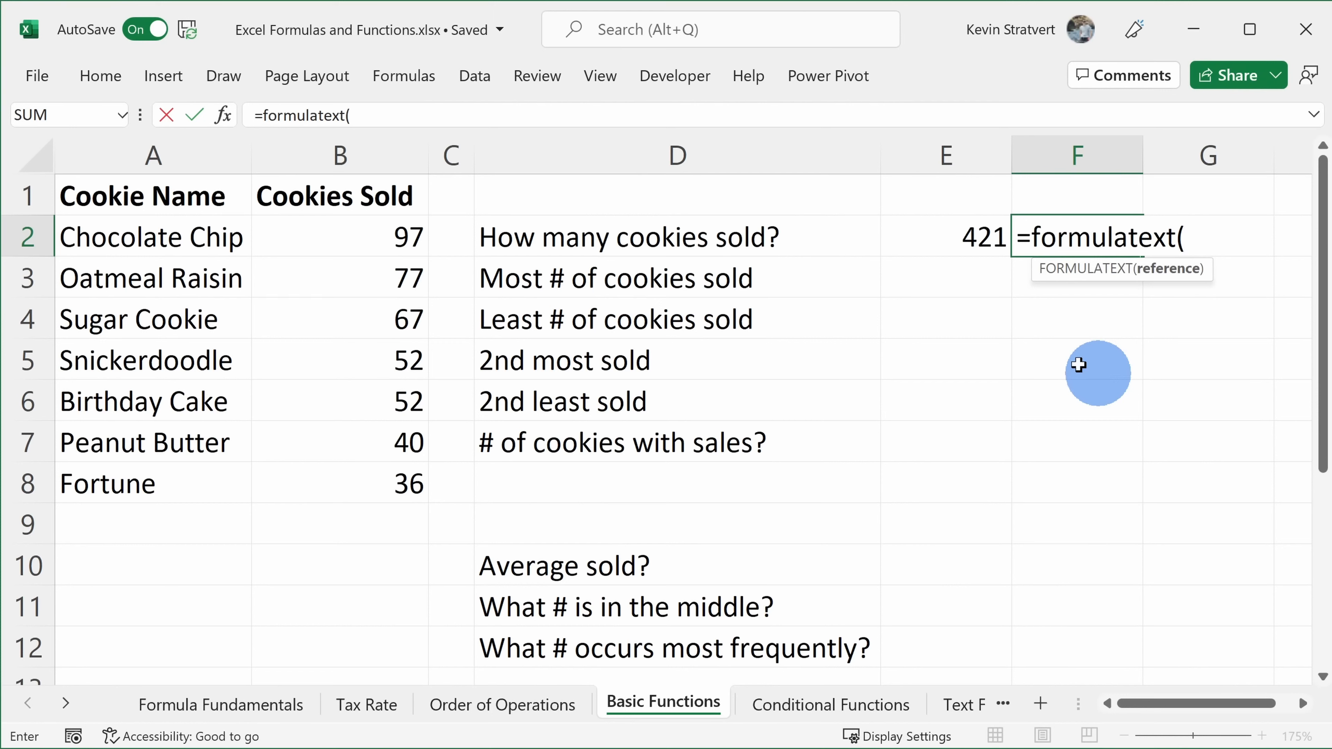
left_click(928, 240)
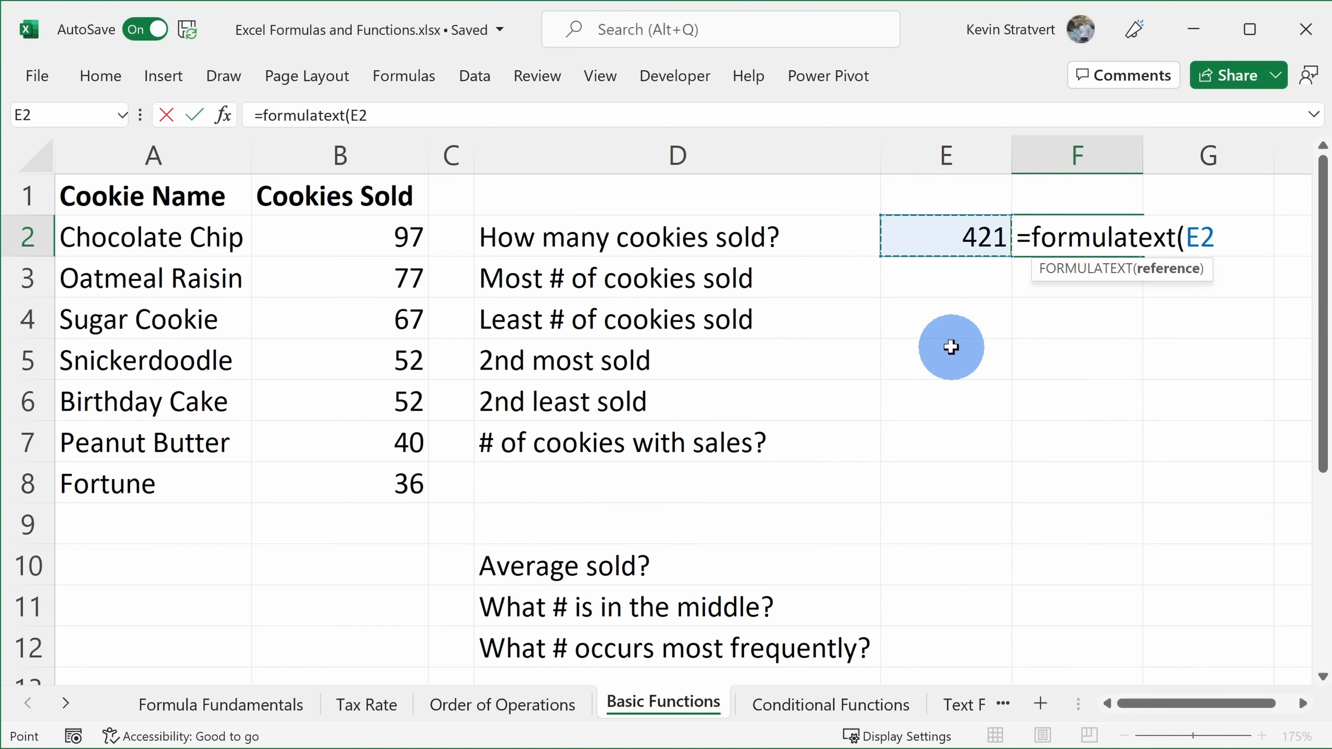
type(")")
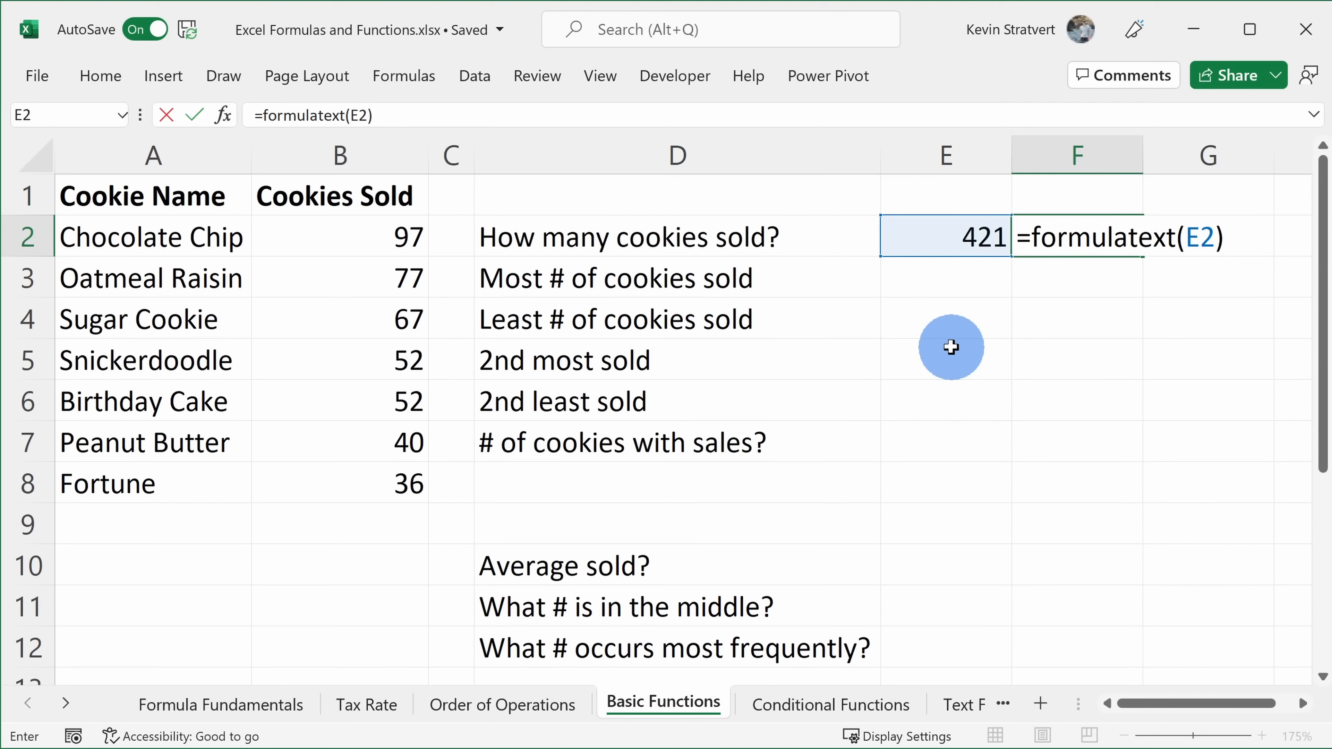
key("Return")
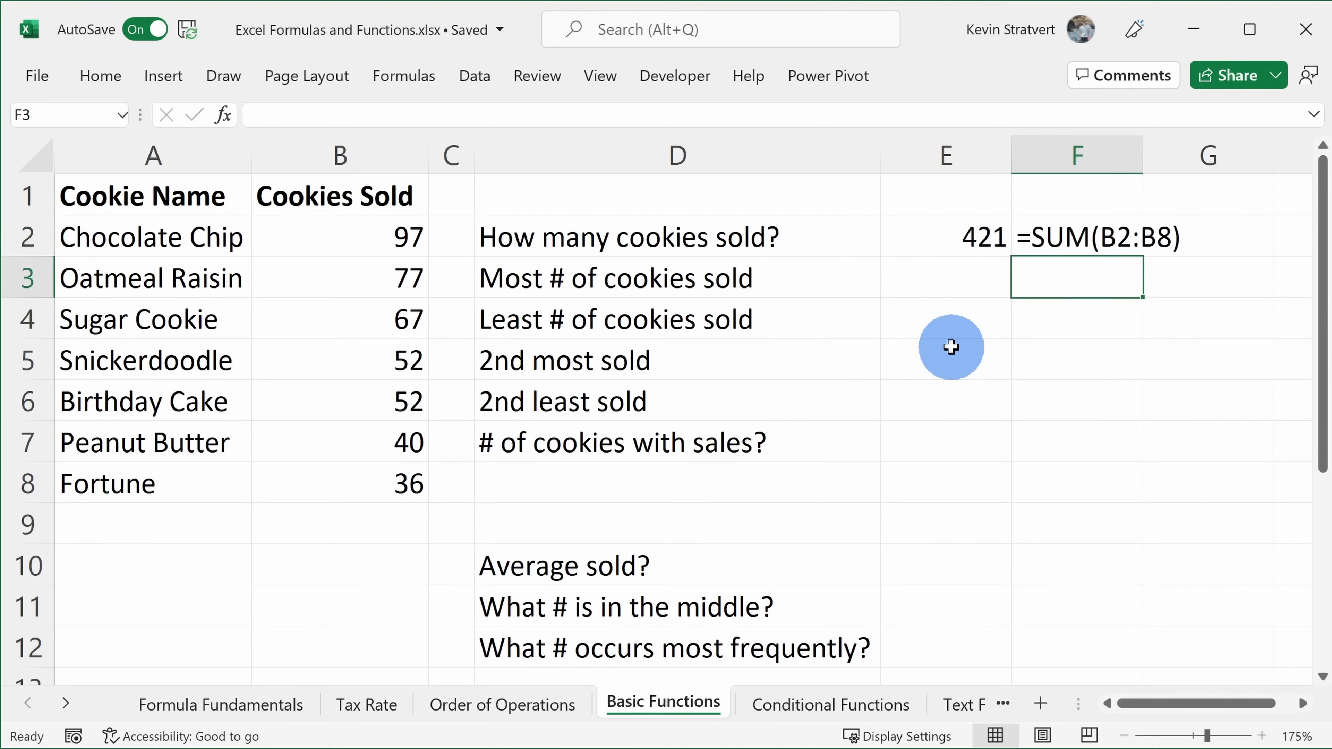
key("Up")
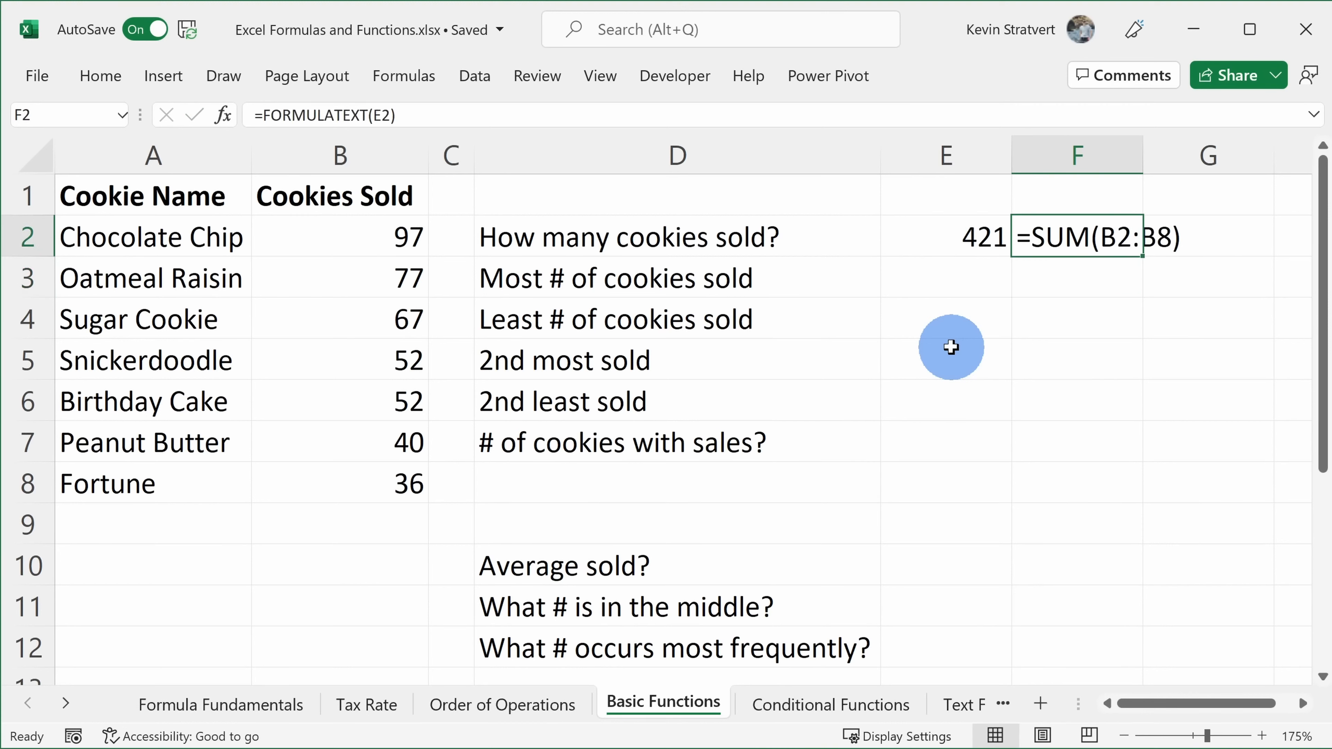
left_click(922, 236)
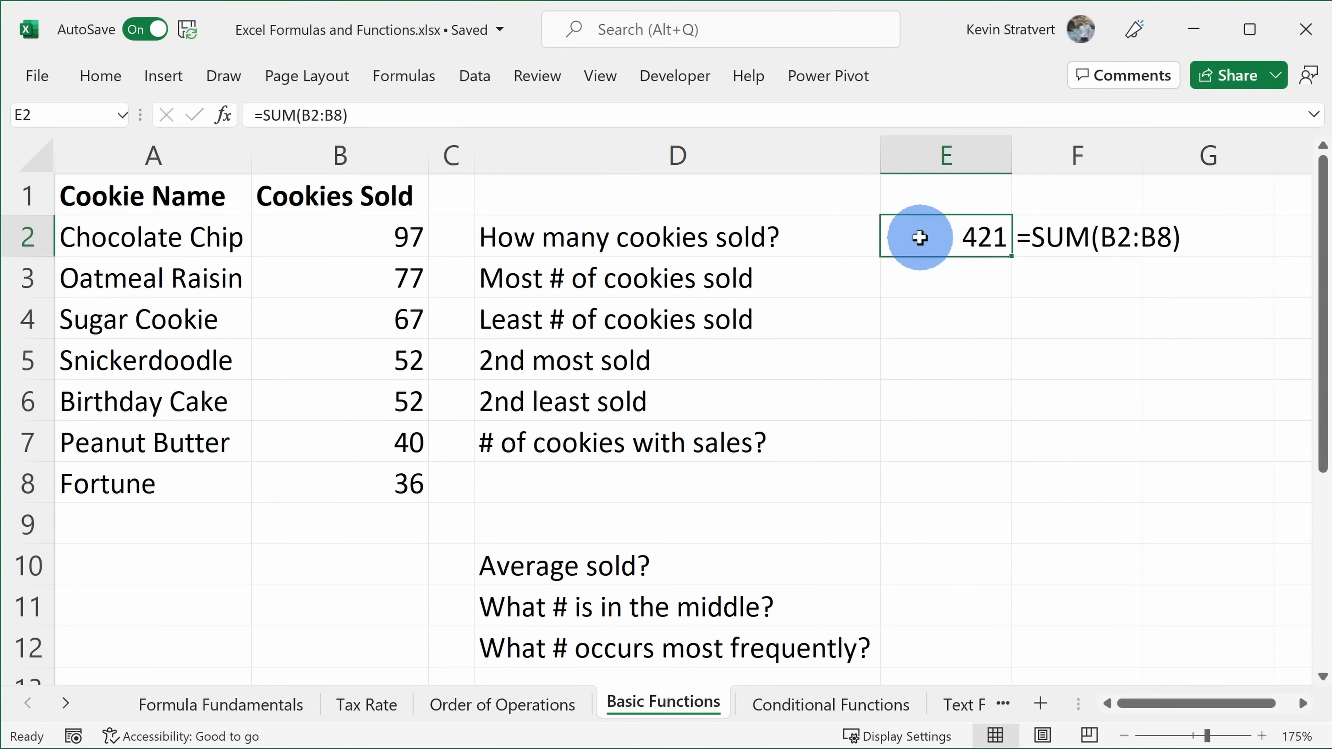
left_click(1099, 238)
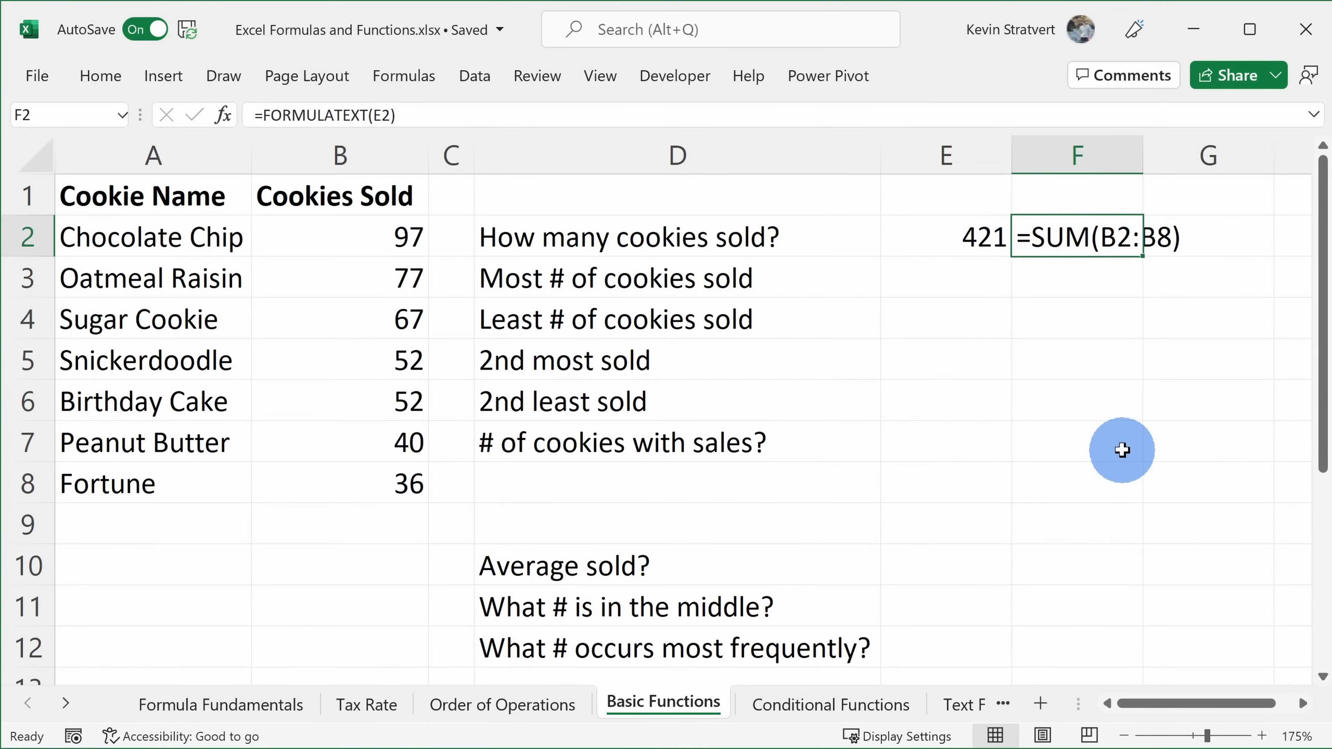
- Browse the Financial, Logical and Text function categories in the function library
left_click(942, 238)
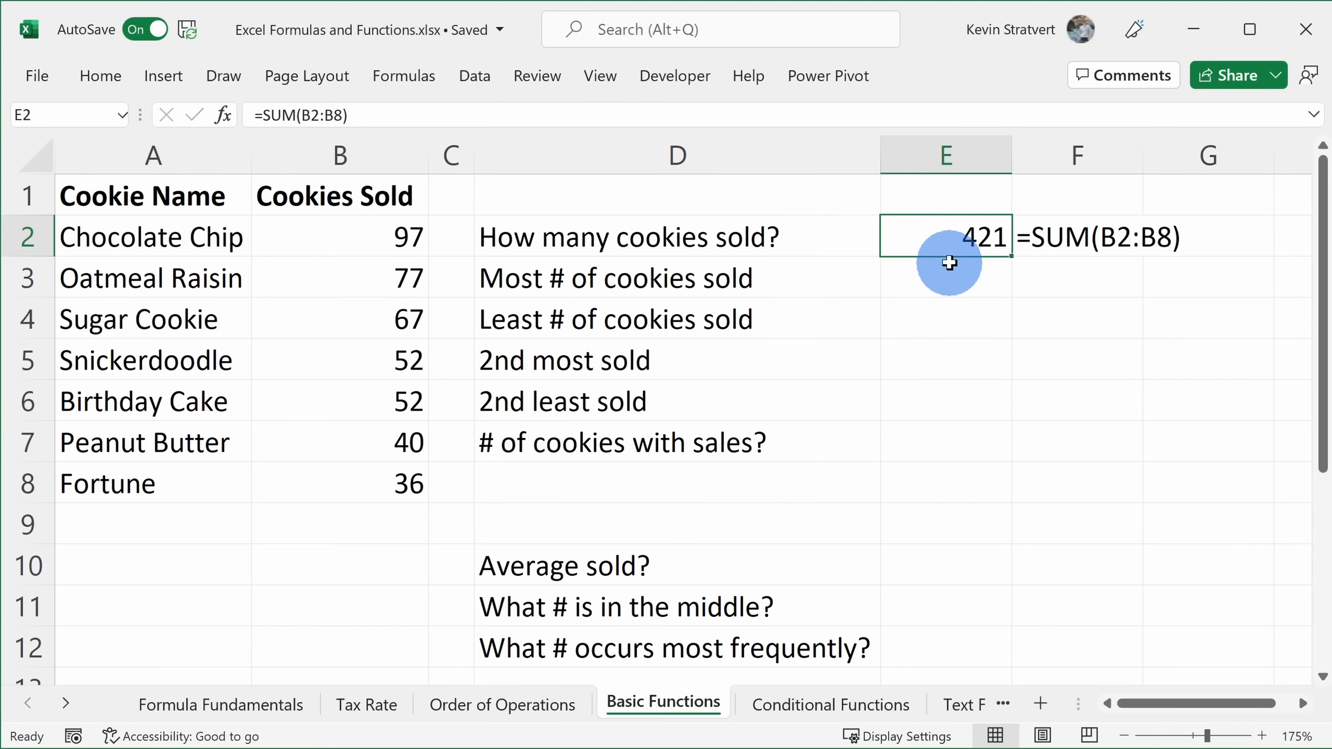
left_click(403, 77)
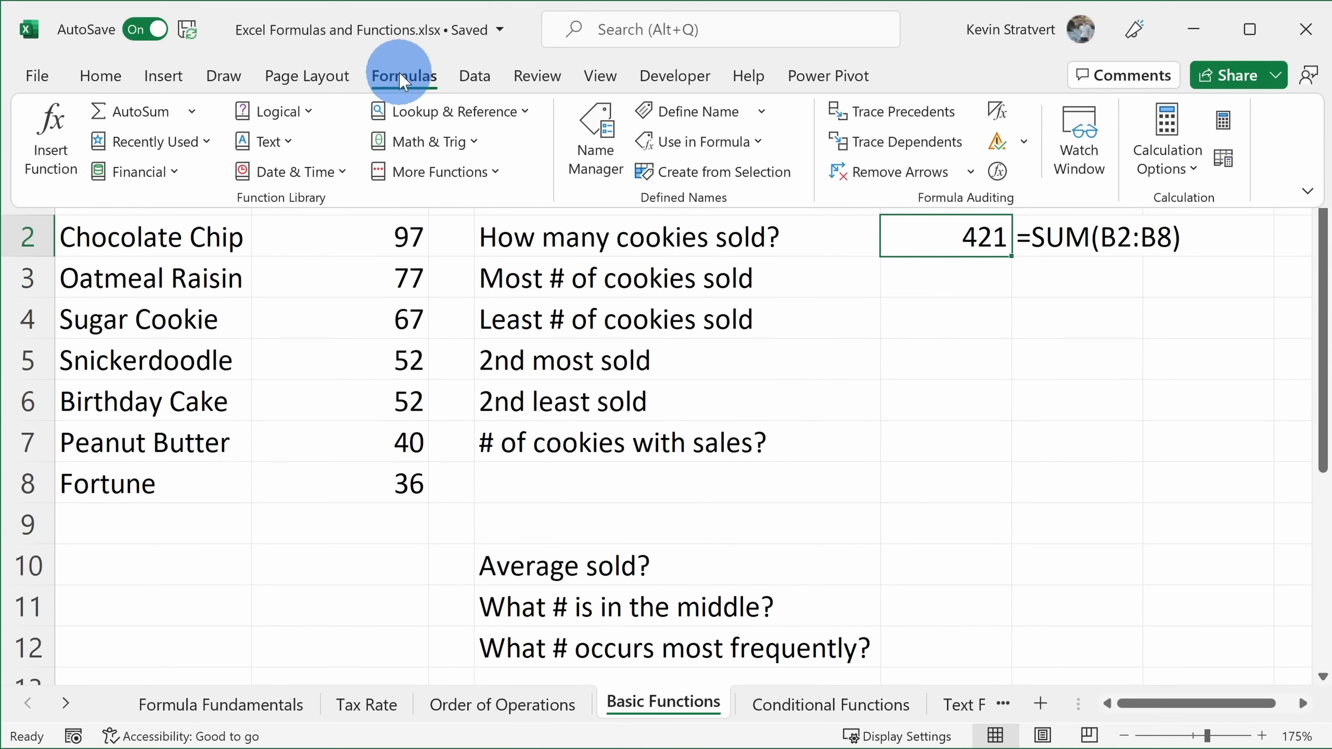
left_click(173, 173)
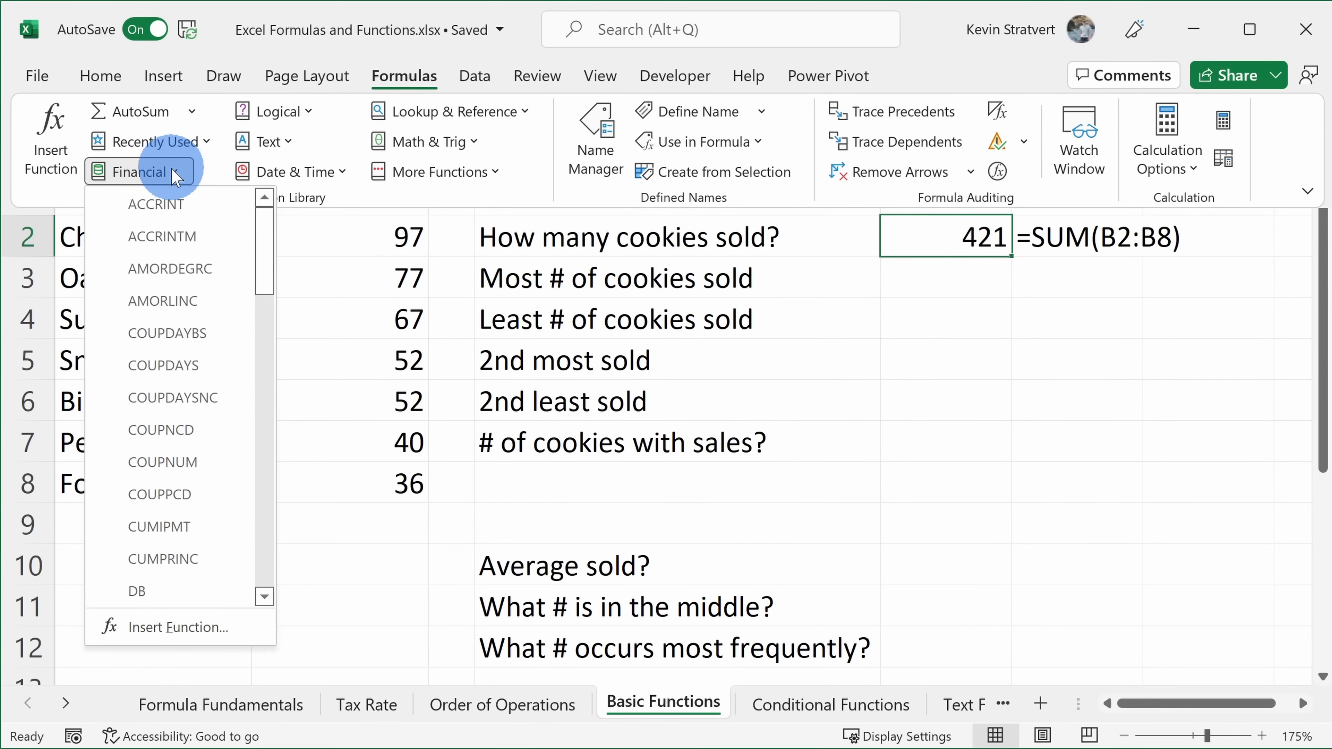
scroll(157, 257, "down", 1)
scroll(157, 257, "up", 1)
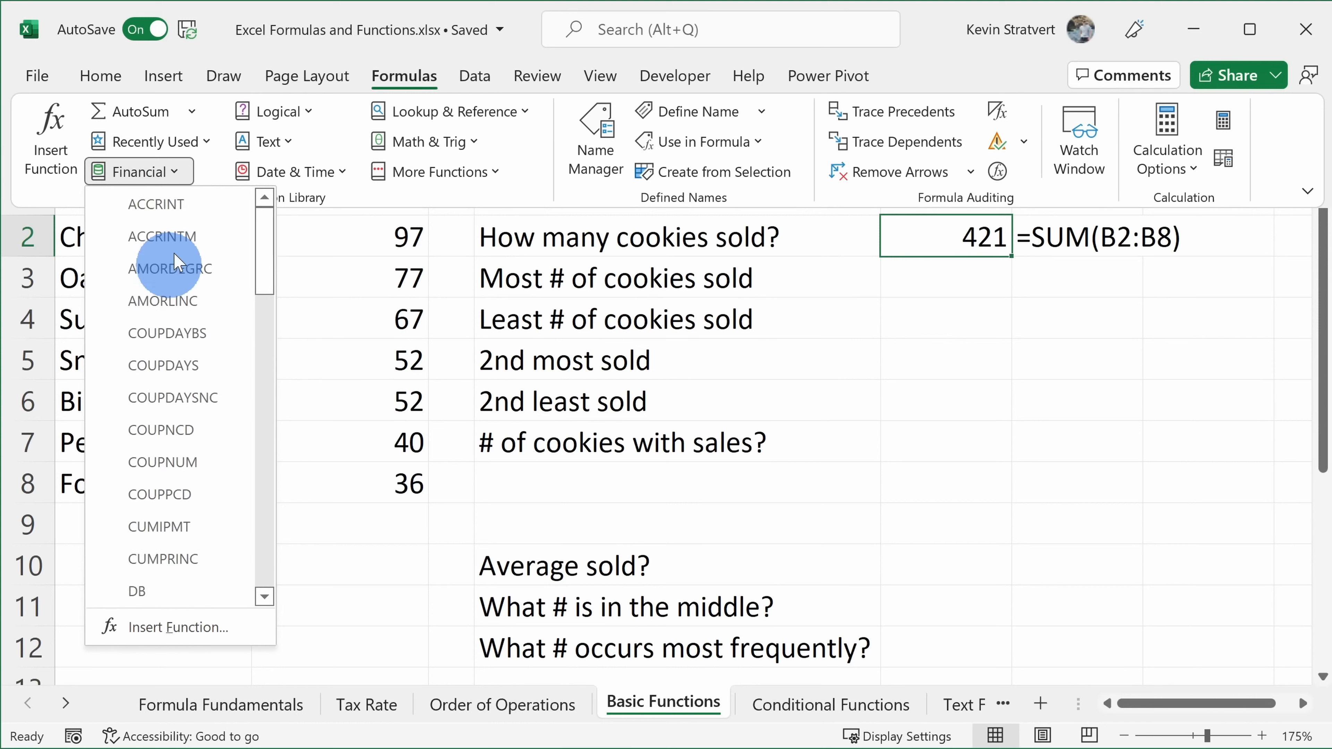
left_click(304, 113)
left_click(309, 118)
left_click(267, 140)
scroll(312, 336, "down", 7)
scroll(320, 367, "up", 7)
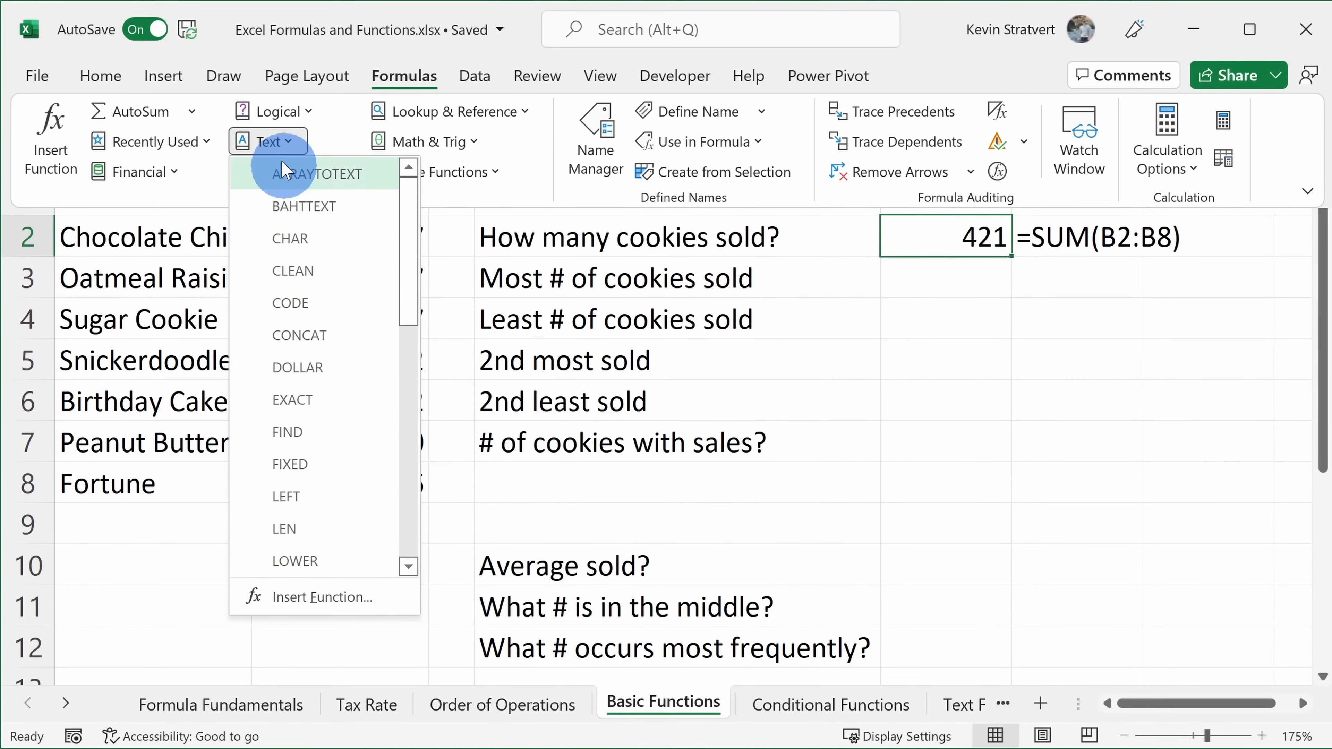
left_click(290, 149)
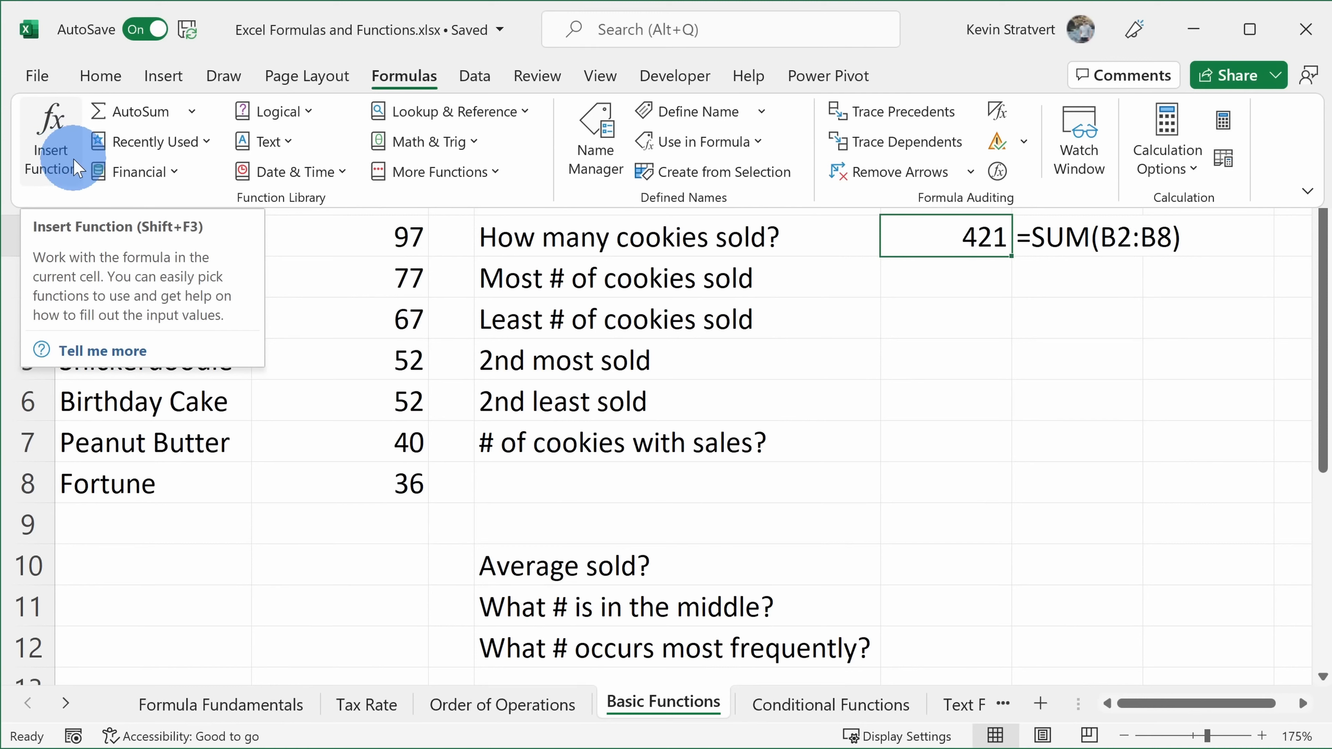
- Insert an AutoSum total of B2:B8 in B9 and clear it again
left_click(194, 112)
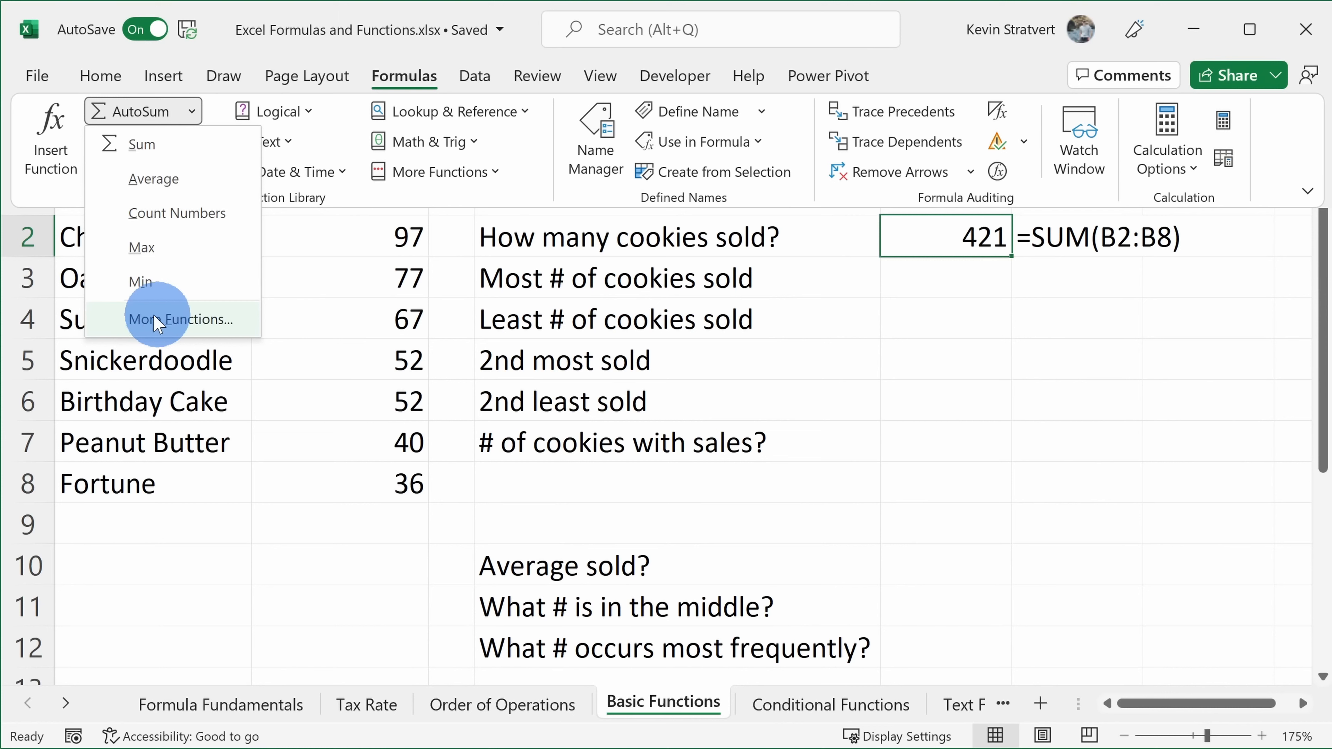
left_click(390, 530)
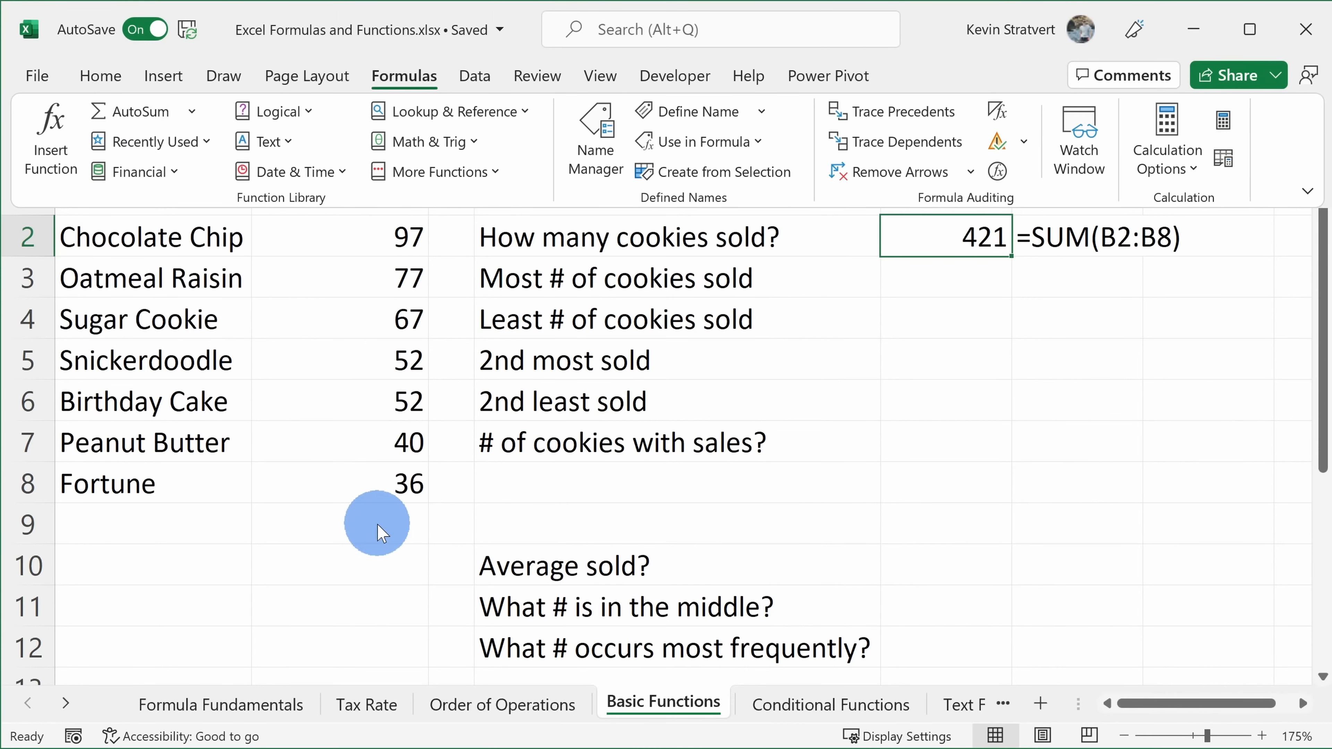
left_click(376, 526)
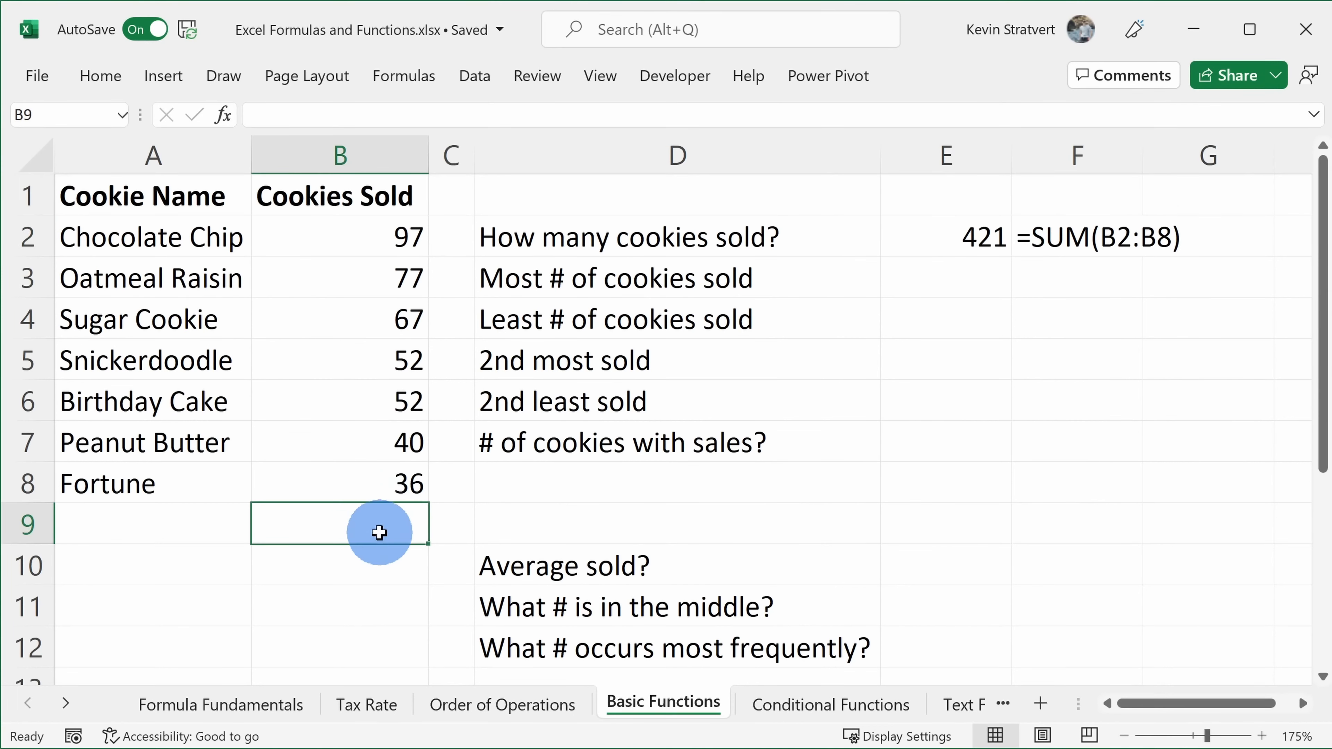
left_click(399, 75)
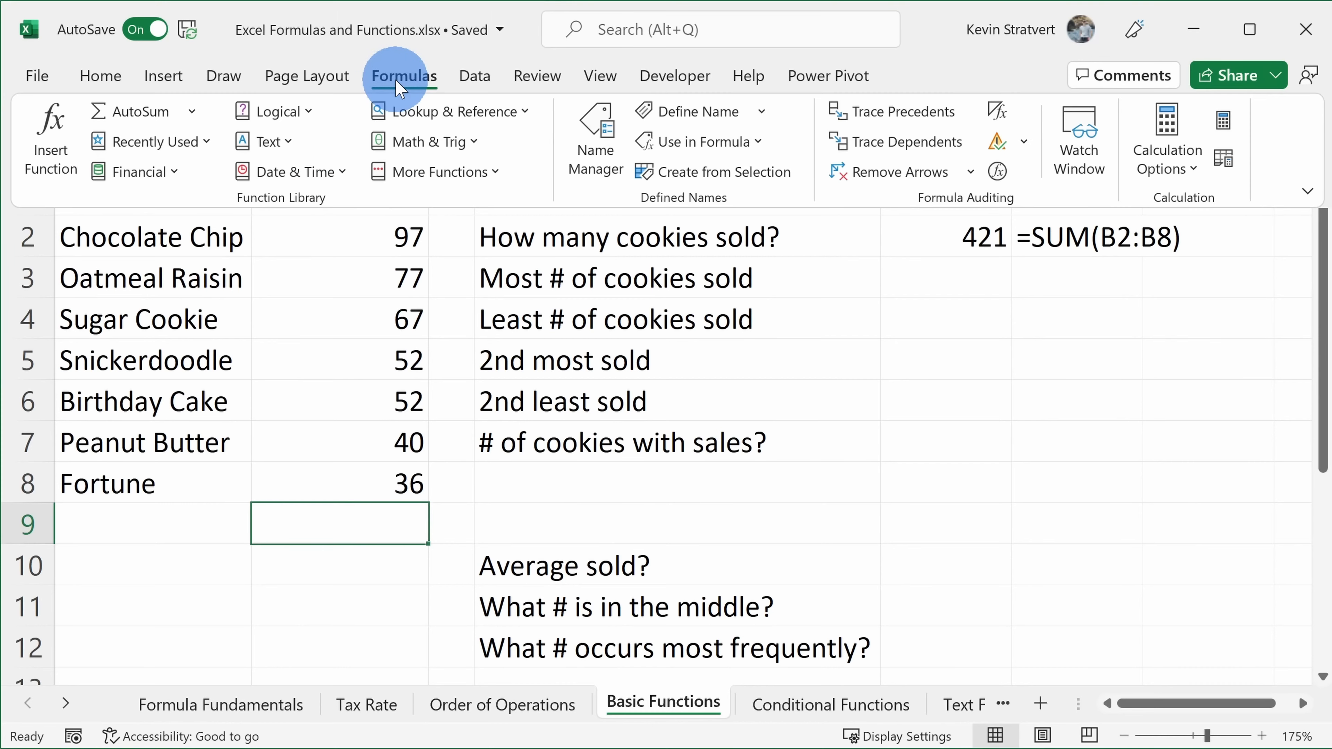
left_click(131, 111)
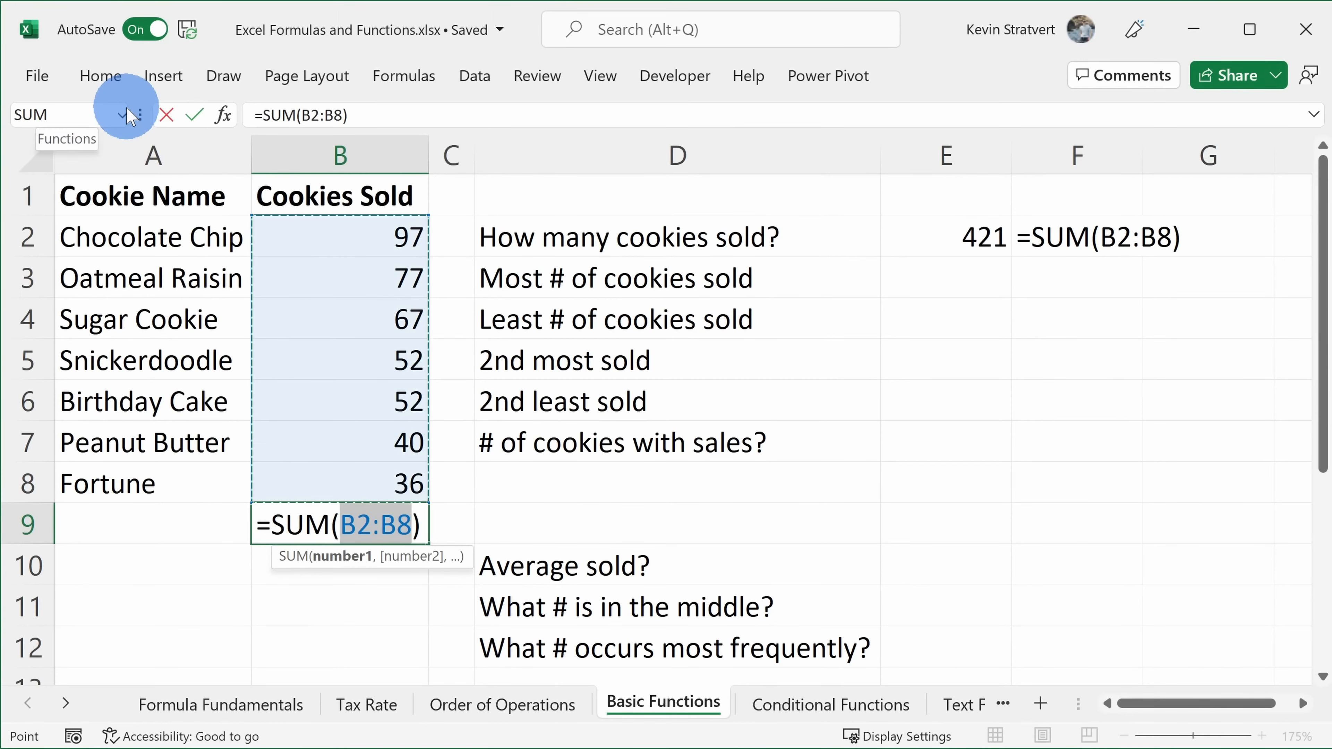
key("Return")
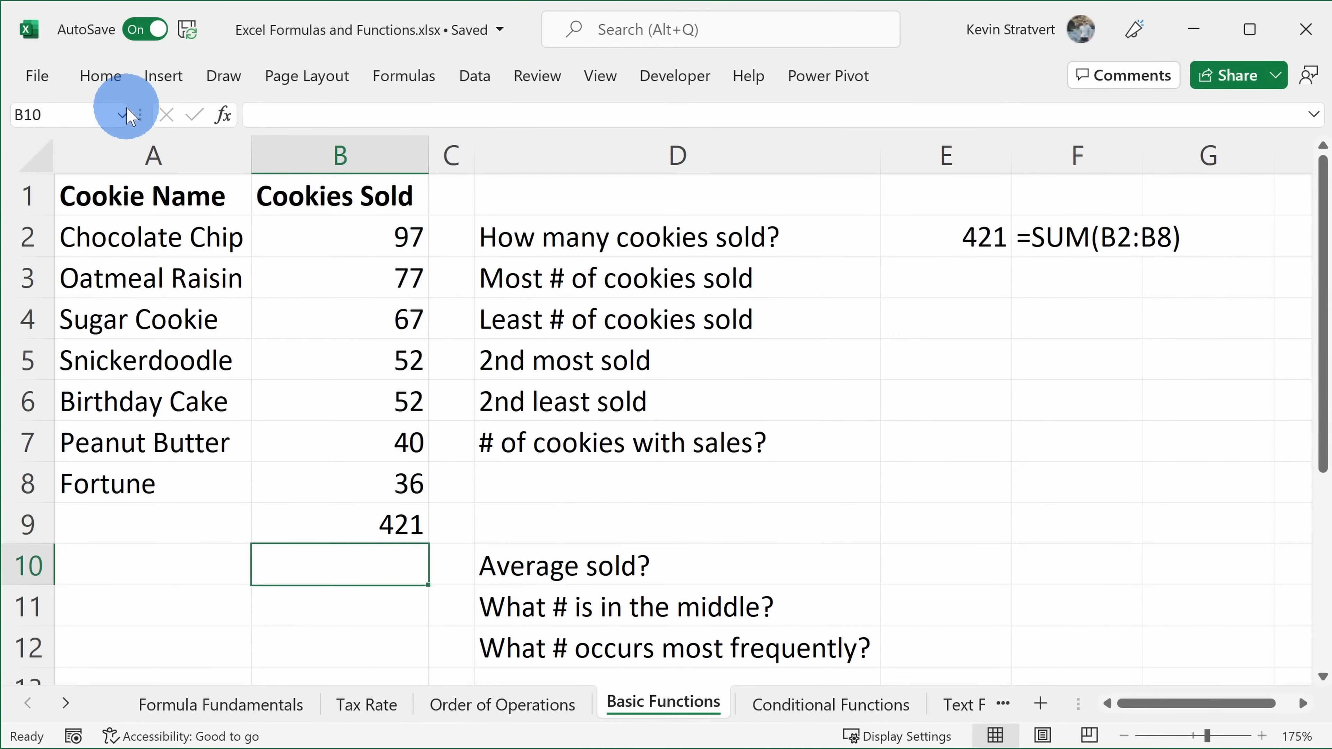
key("Up")
key("Delete")
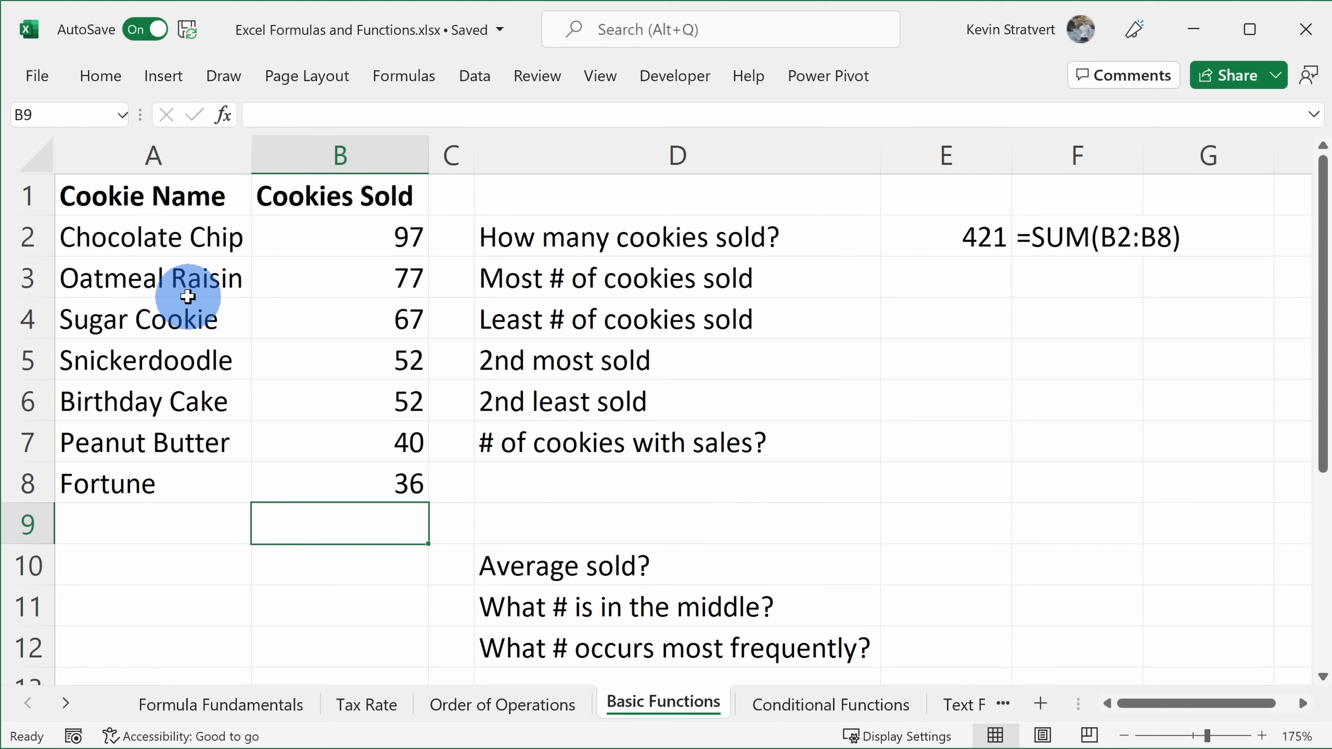
- Locate AutoSum among the editing commands and its shortcut, and add the =SUM(B2:B8) total in B9
left_click(110, 85)
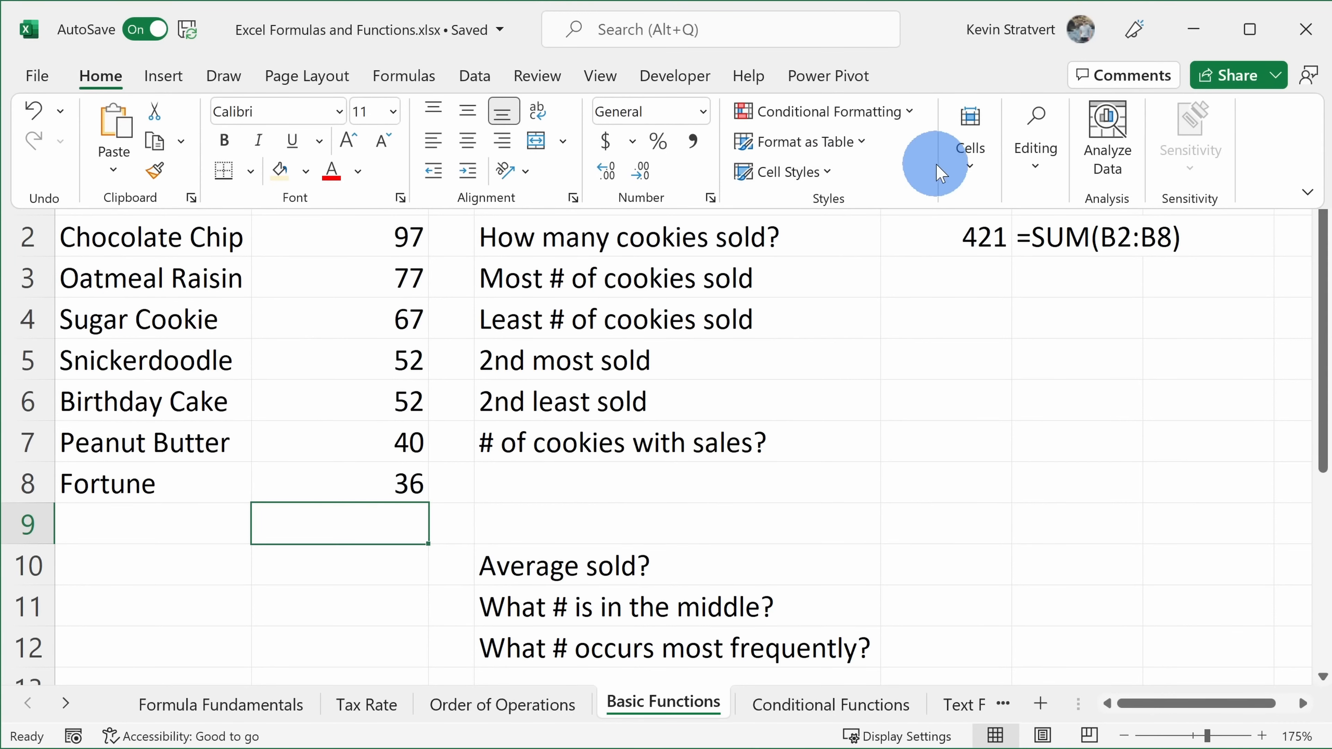
left_click(1035, 157)
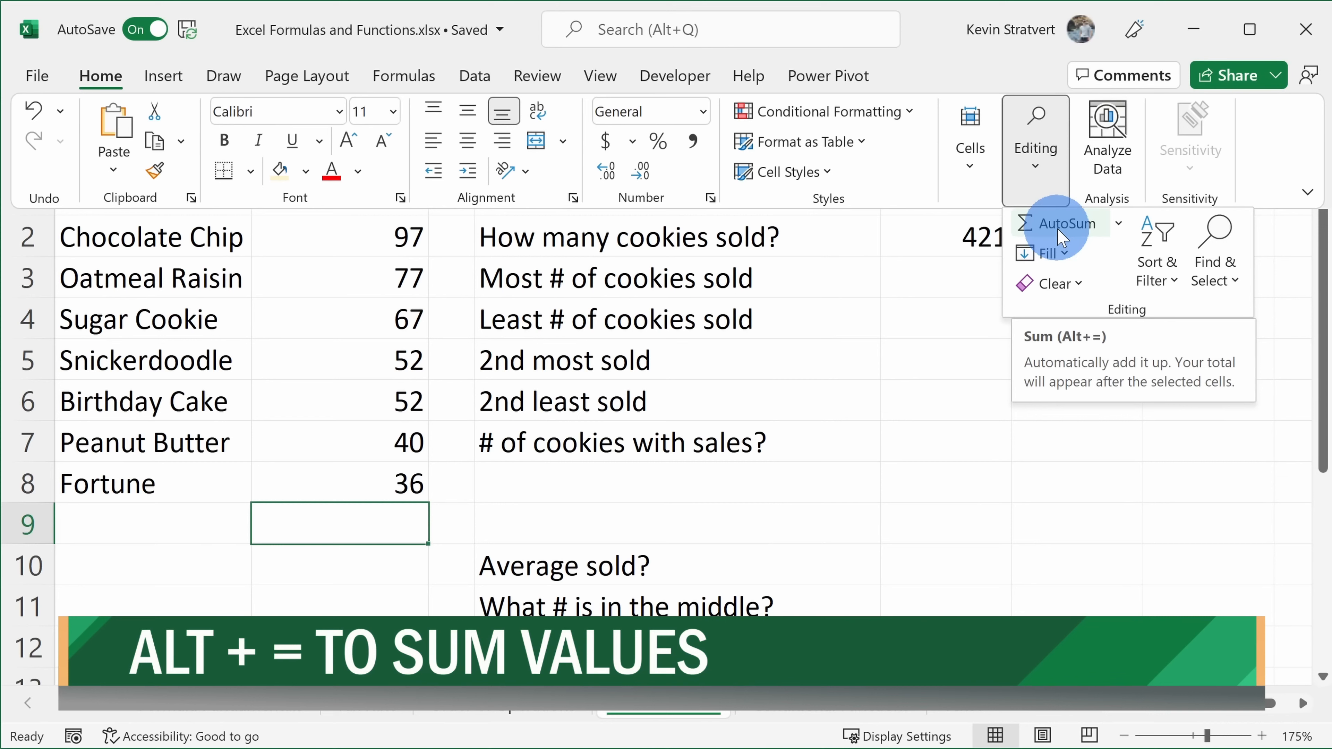
left_click(426, 467)
left_click(377, 525)
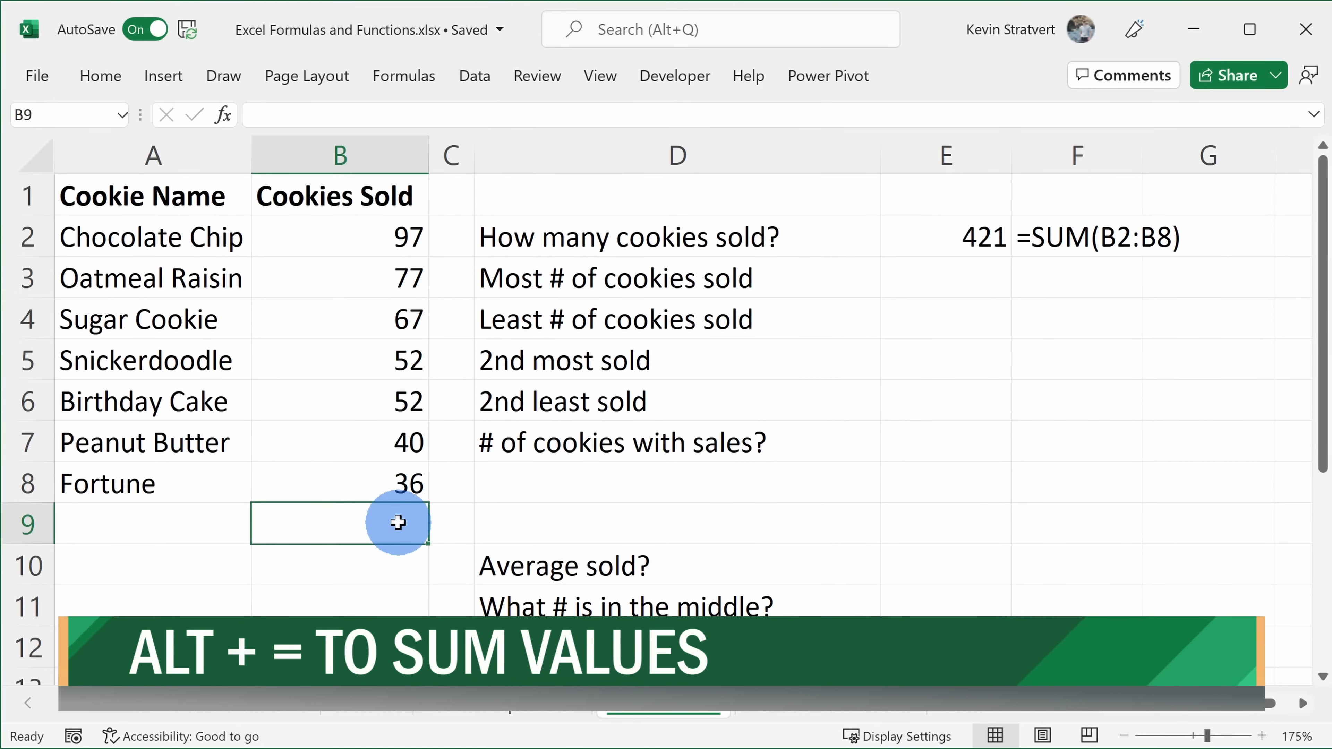
key("alt+equal")
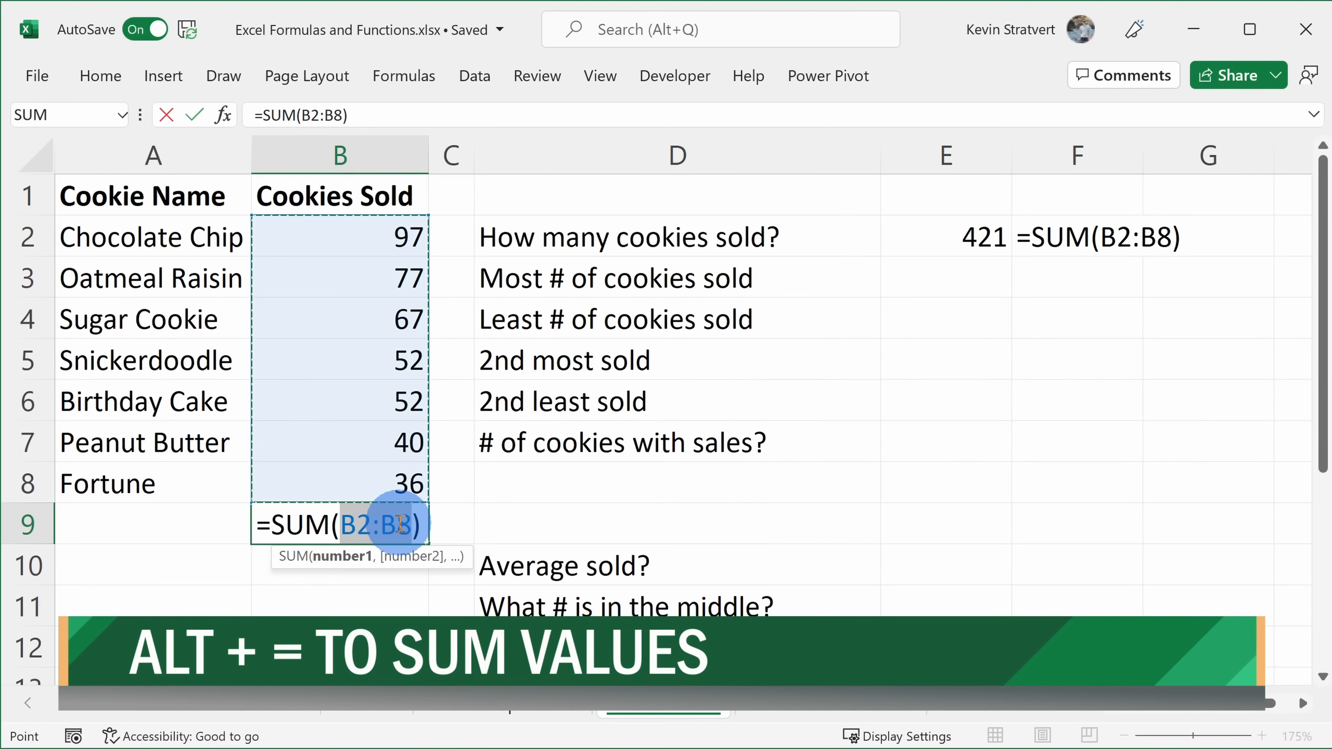
key("Return")
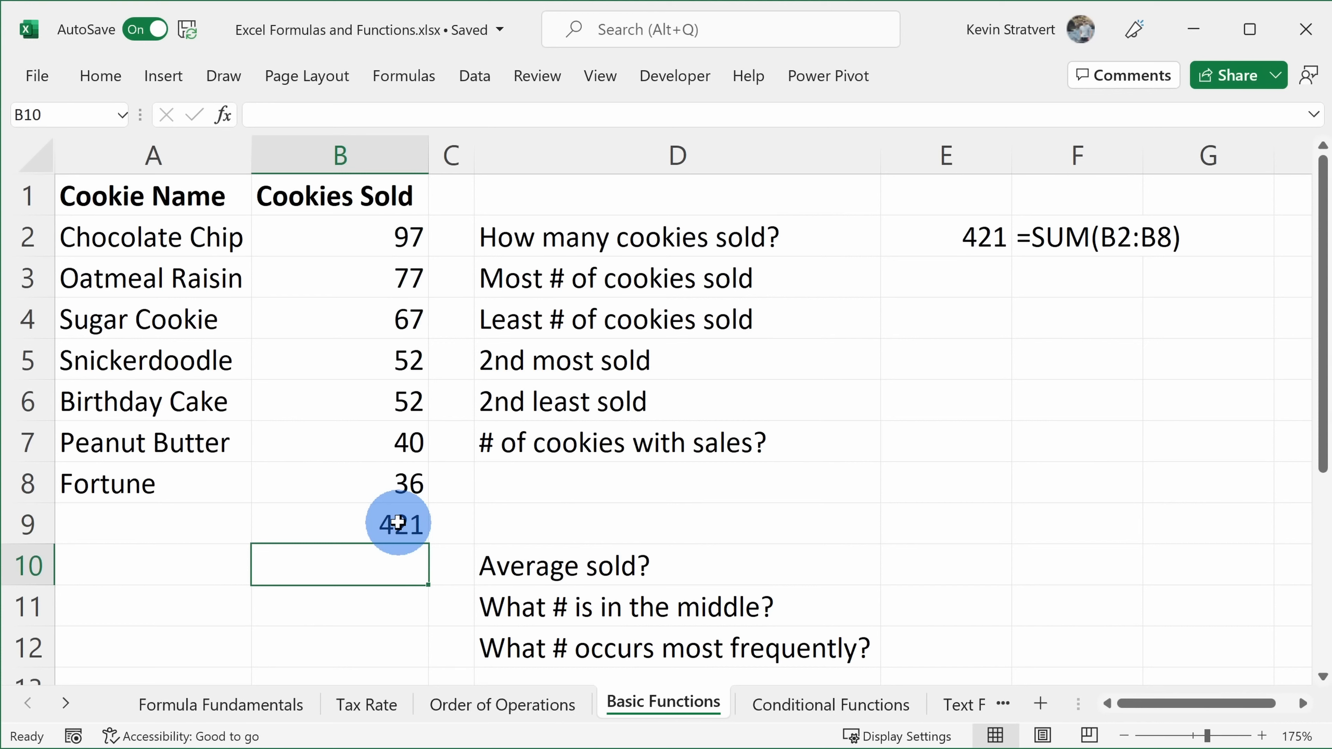
- Insert =MAX(B2:B8) in E3 to find the most cookies sold, replacing the suggested E2 argument with the sales range
left_click(972, 264)
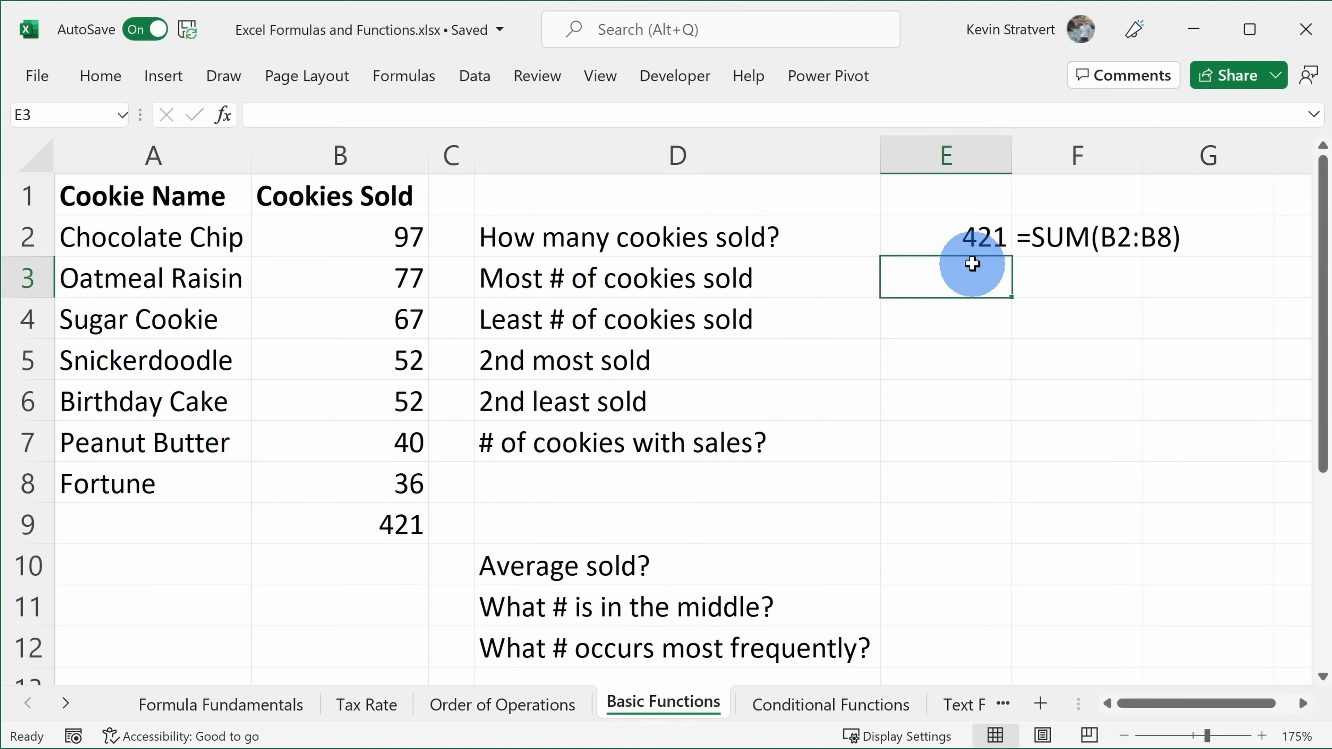
left_click(412, 76)
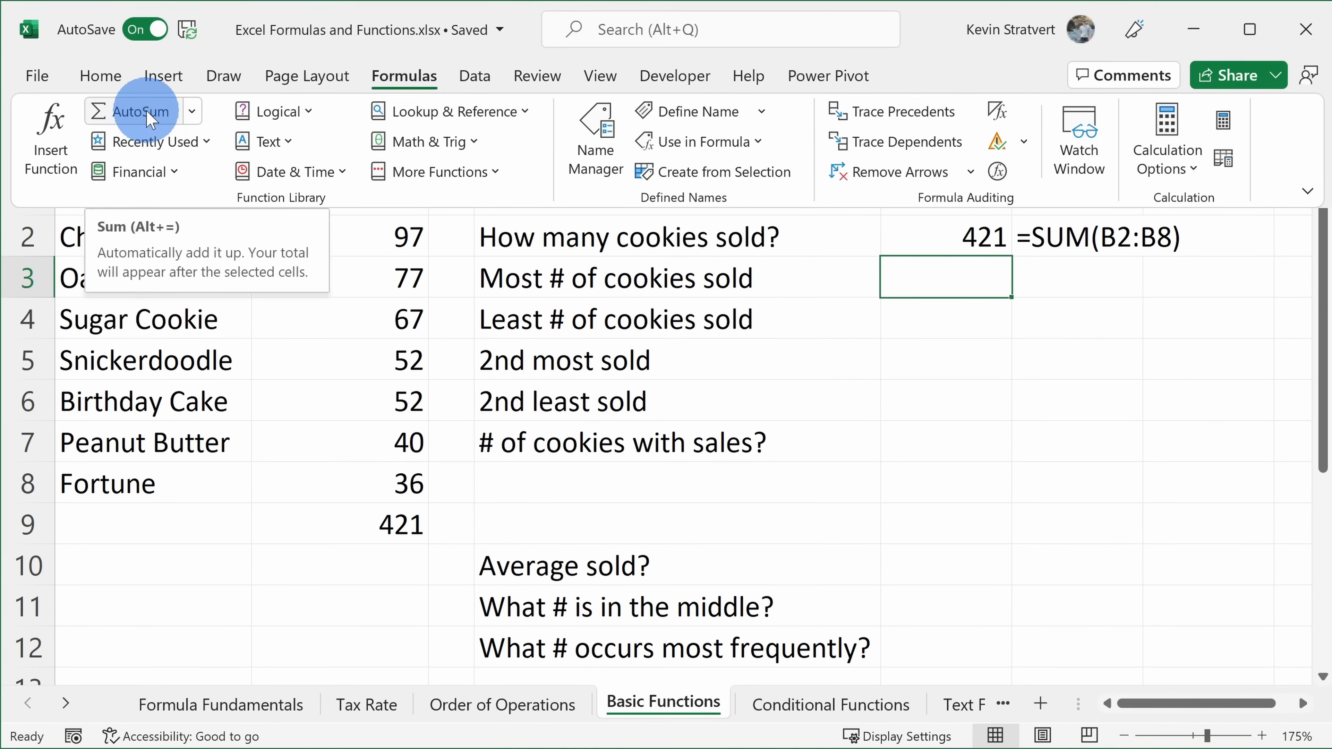
left_click(191, 111)
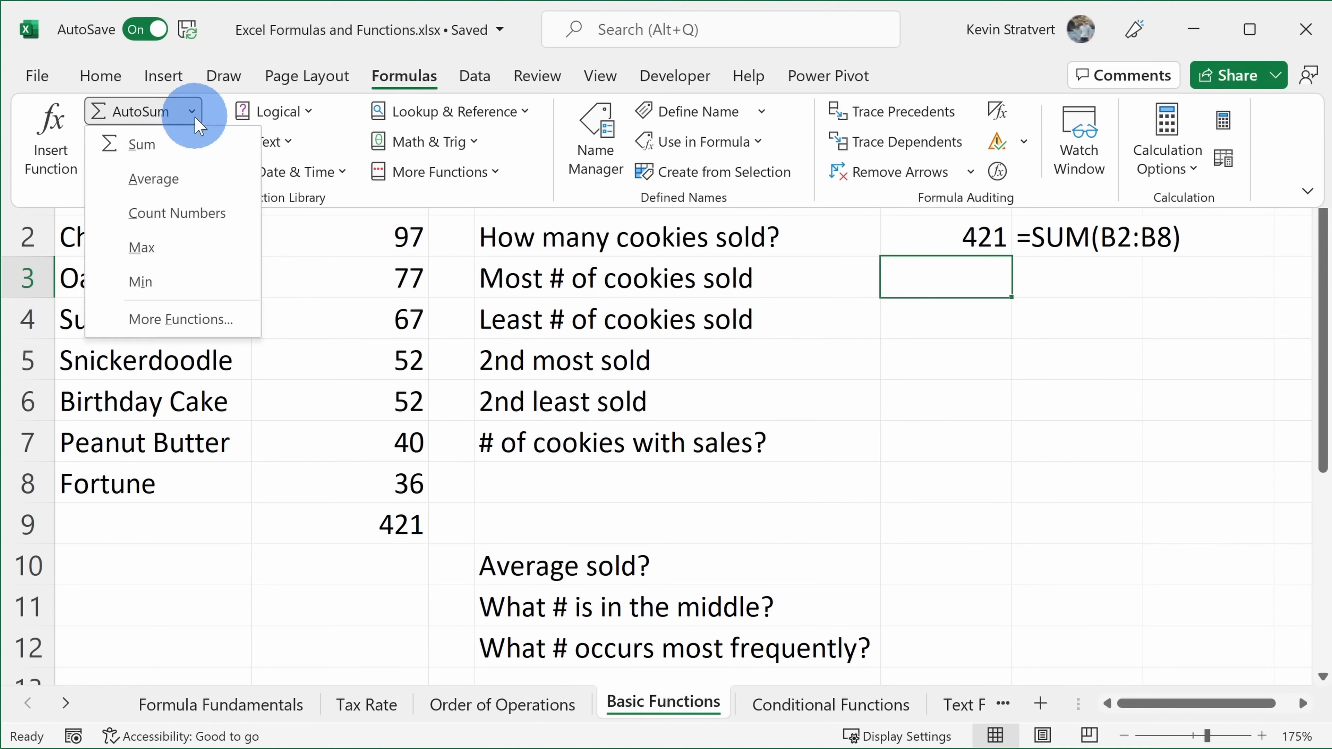
left_click(169, 253)
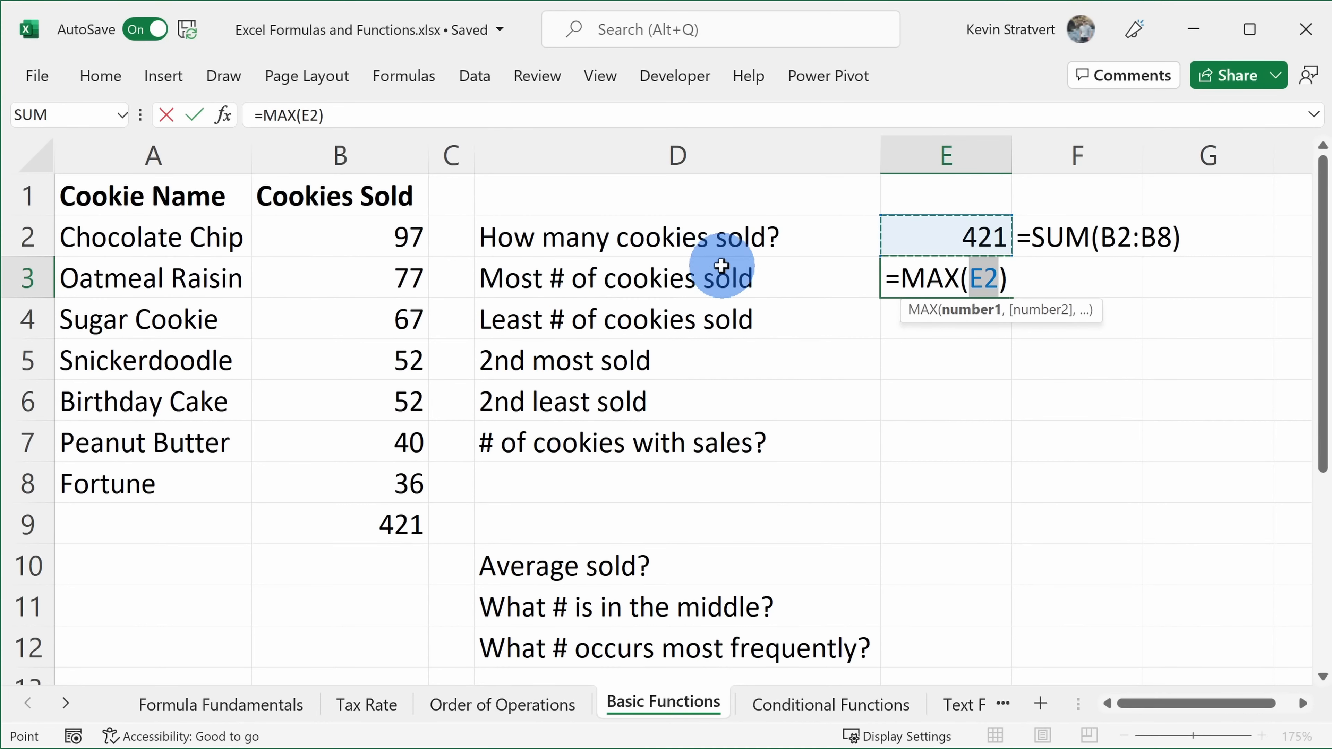
double_click(982, 280)
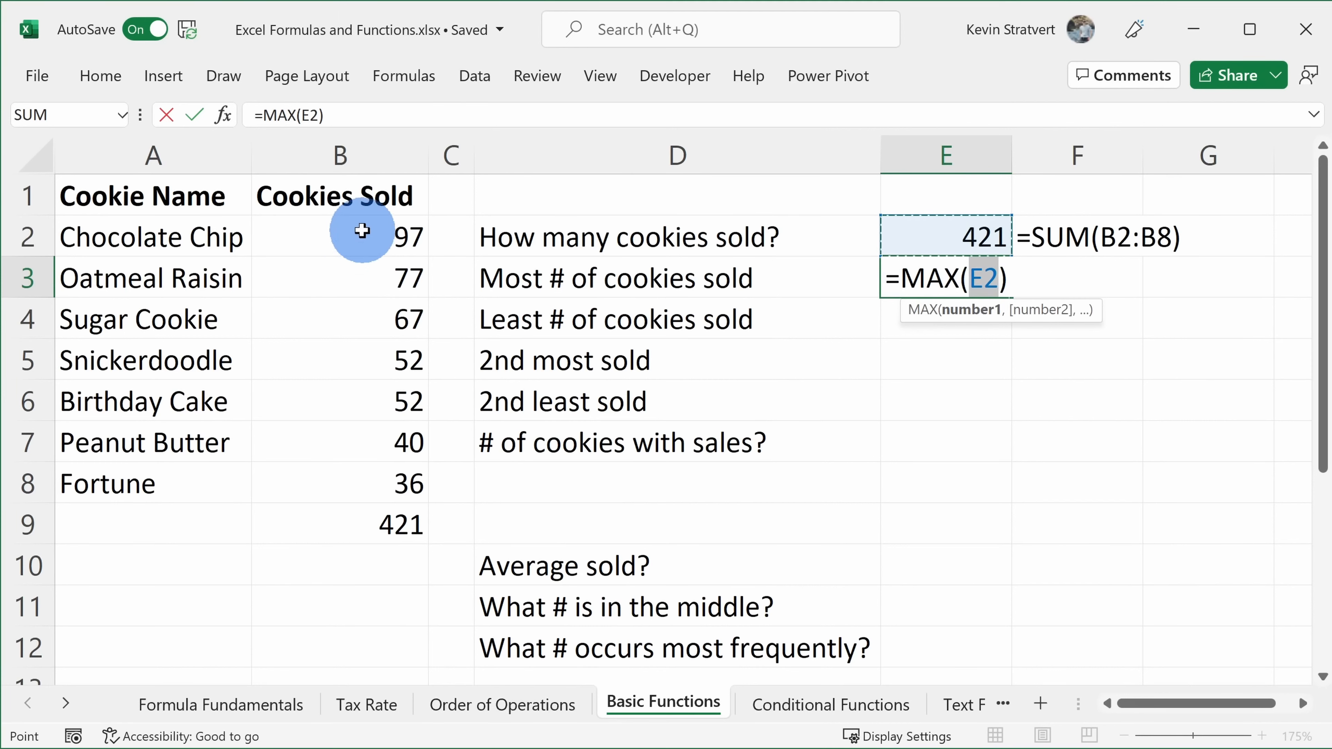
left_click_drag(382, 236, 377, 482)
left_click(975, 278)
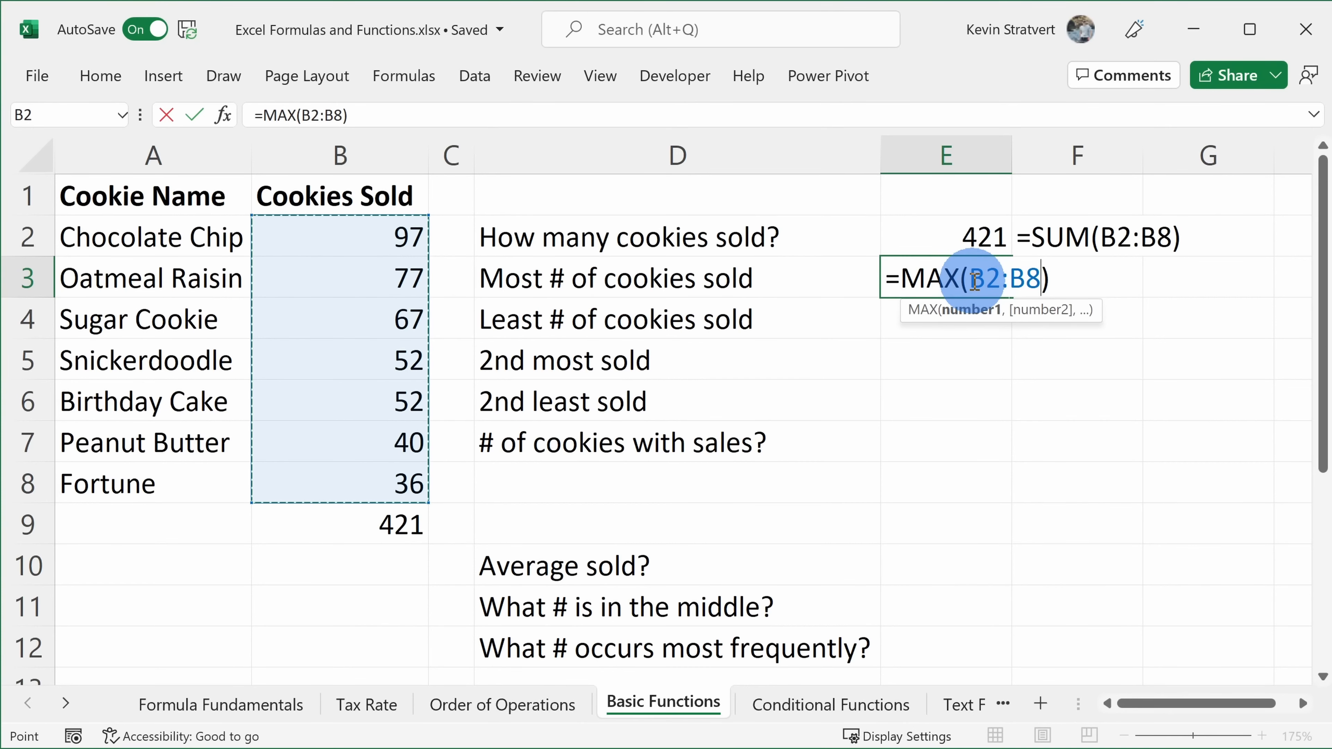
key("Return")
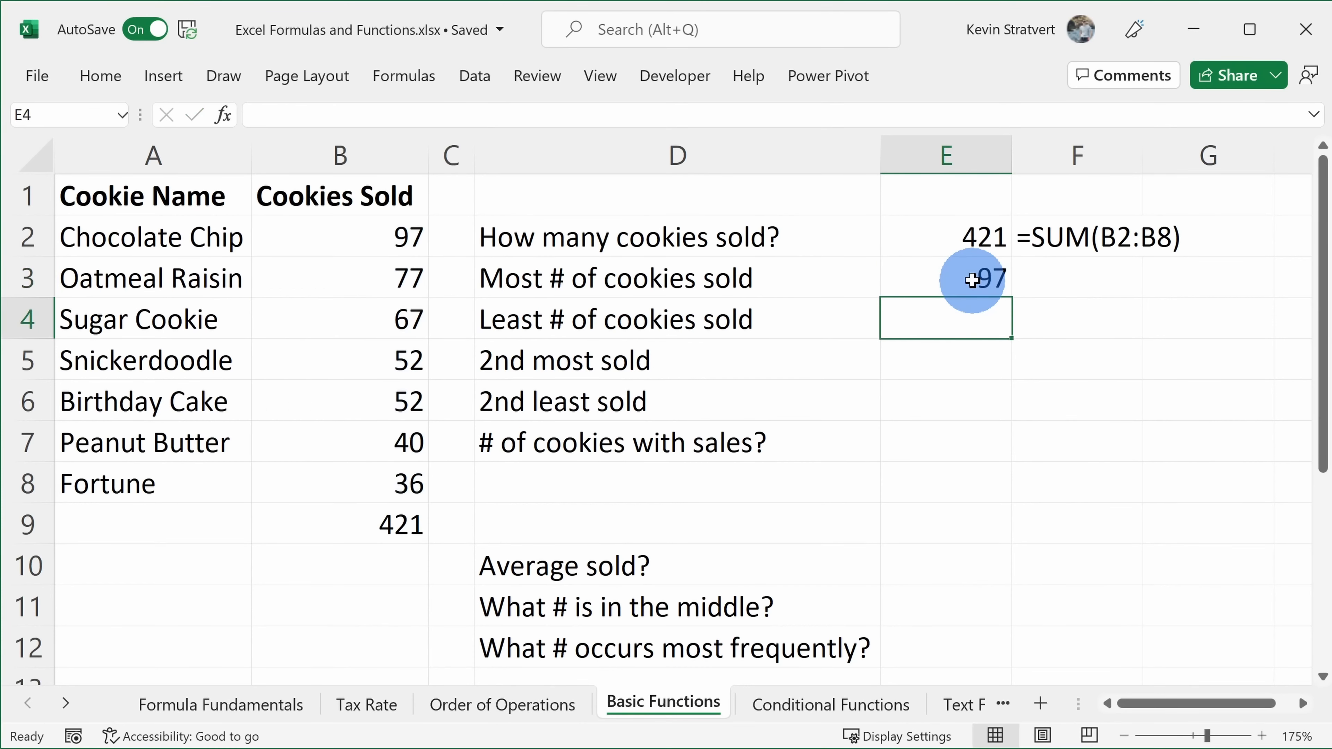
- Check the E3 formula against the sales values in B2:B8 and clear the total from B9
left_click(973, 280)
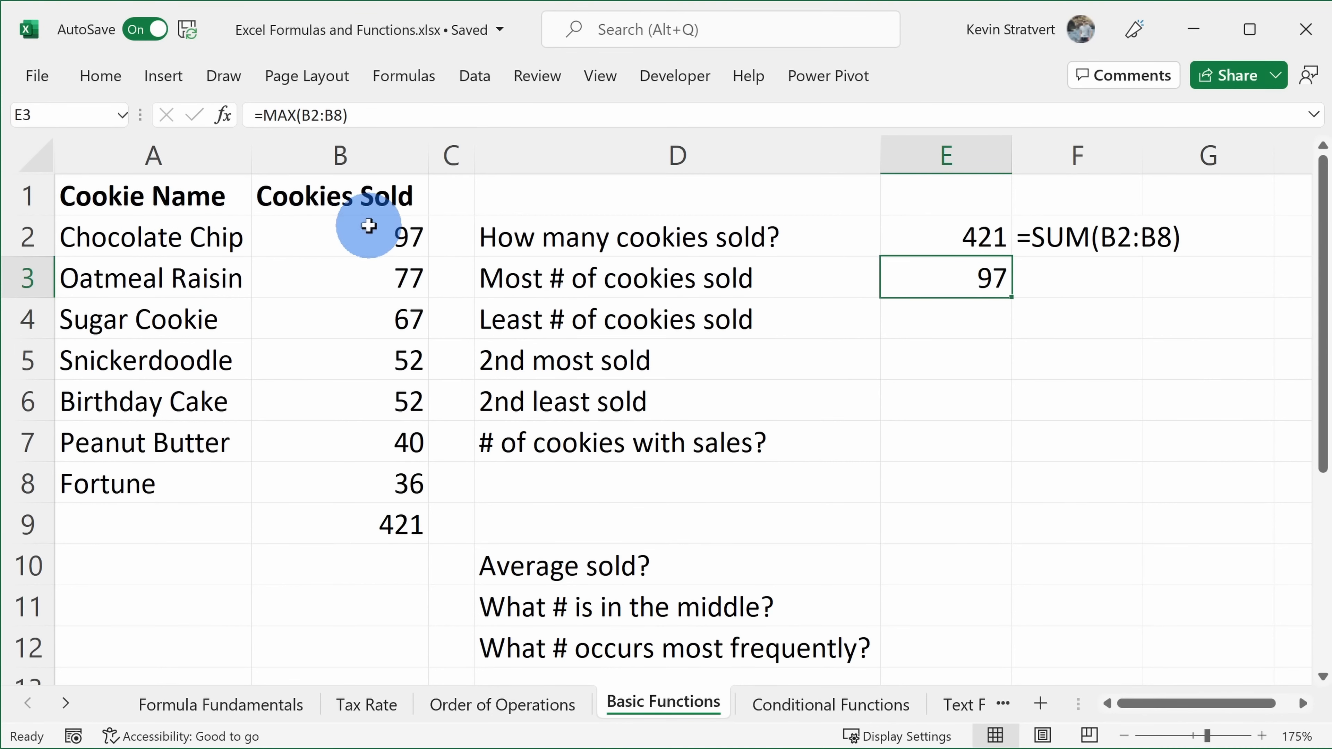
left_click(373, 237)
left_click_drag(380, 247, 398, 464)
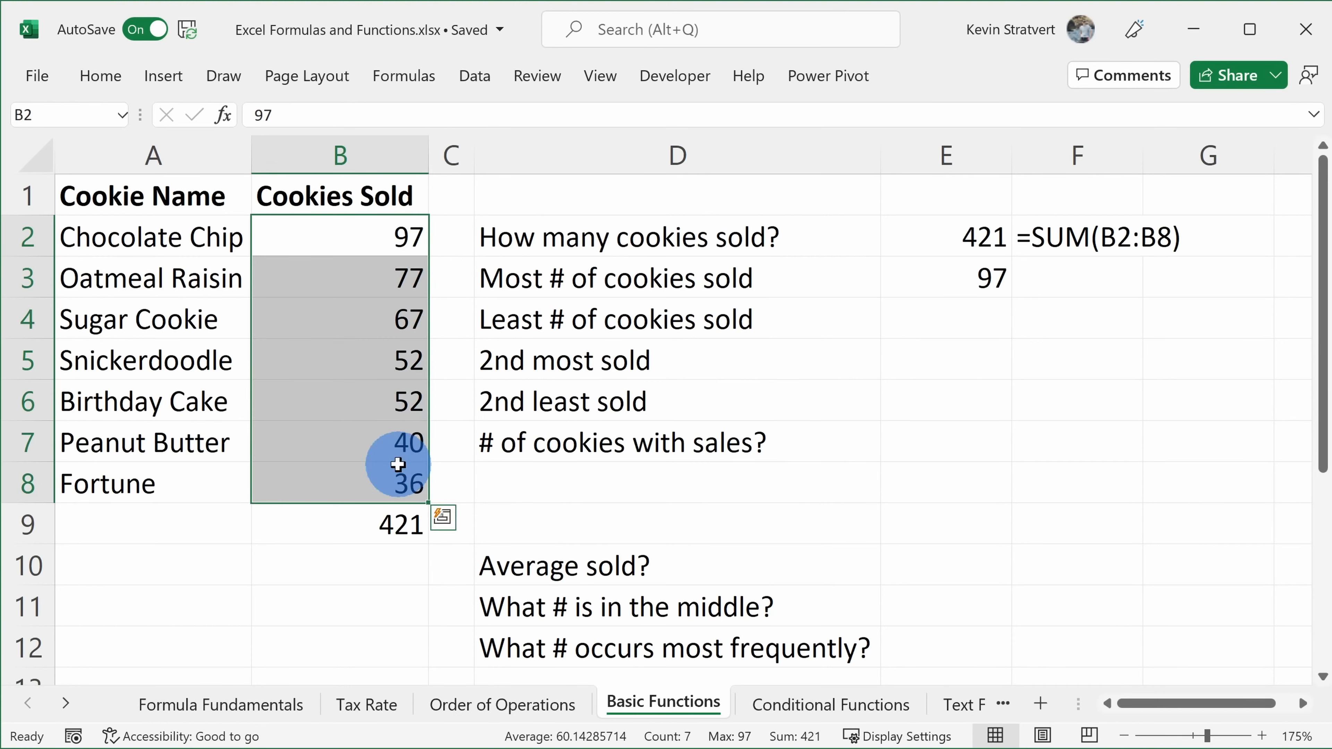
left_click(396, 522)
key("Delete")
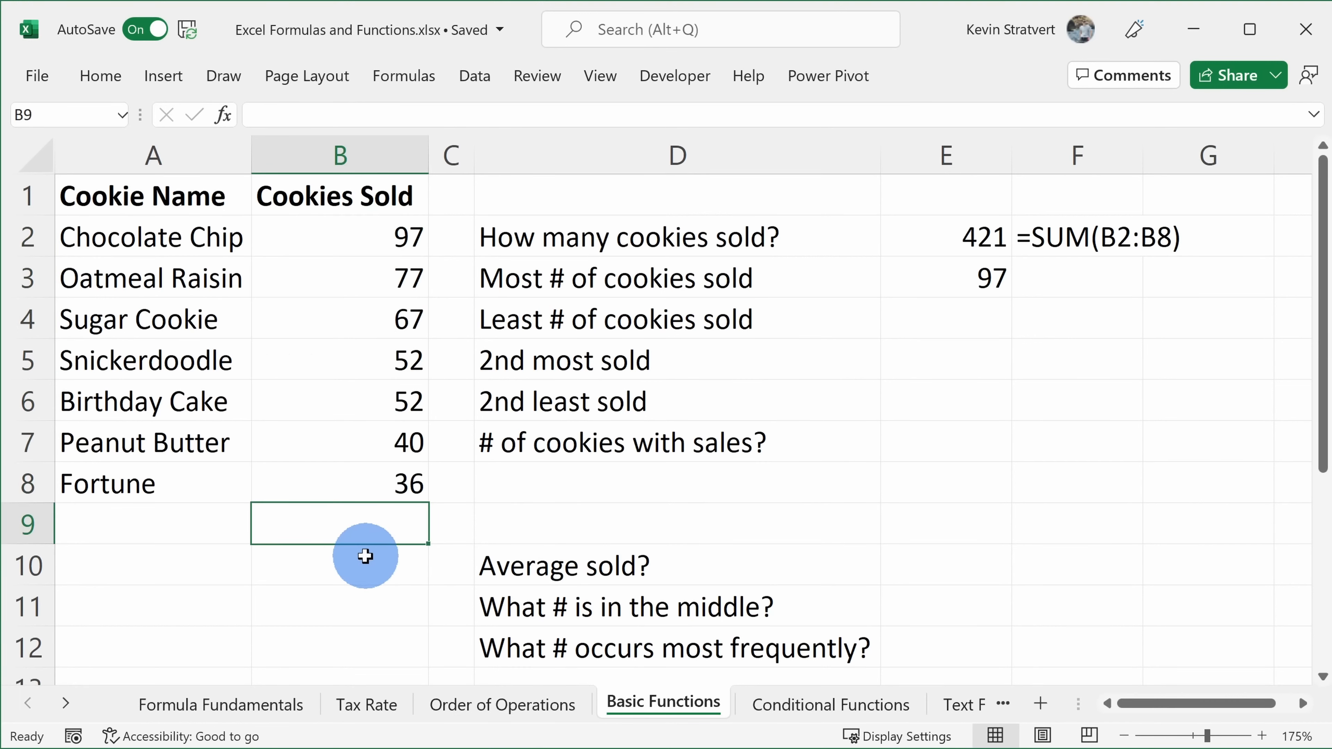
- Enter =MIN(B2:B8) in E4 to find the least number of cookies sold
left_click(993, 315)
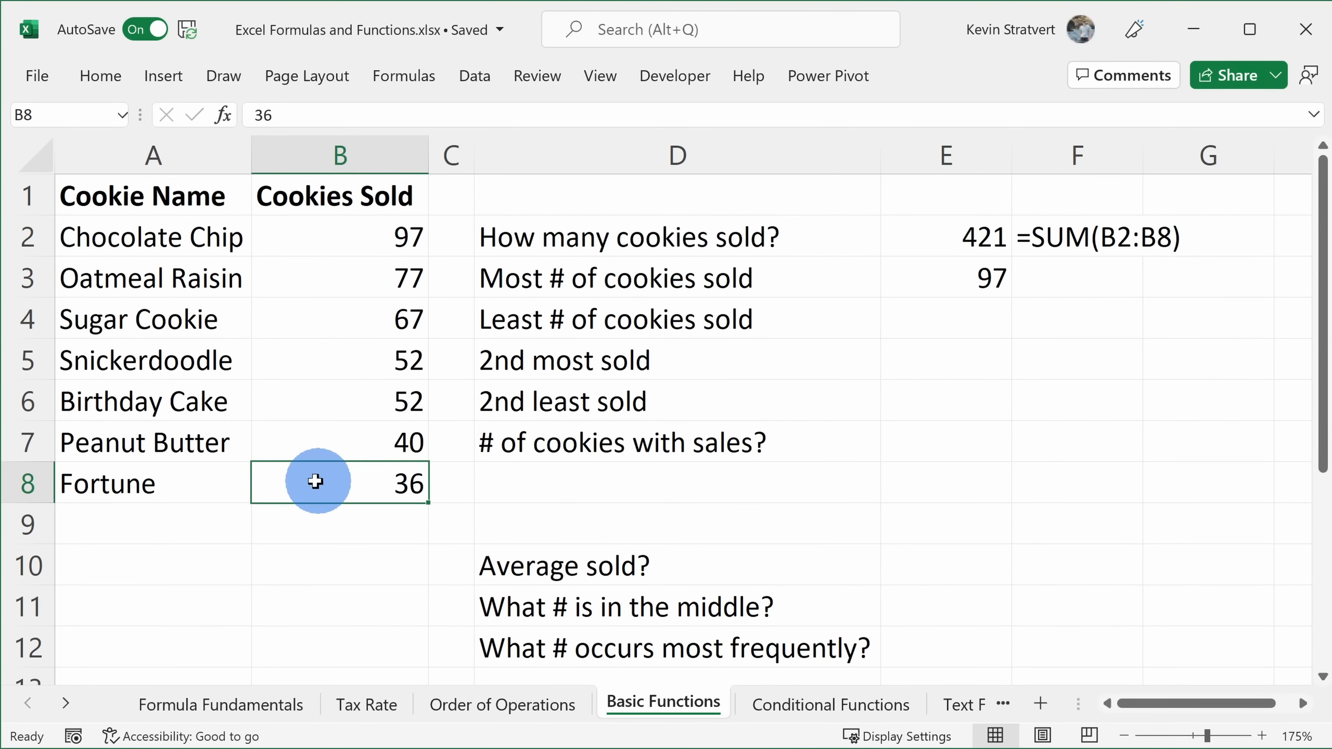
left_click(974, 317)
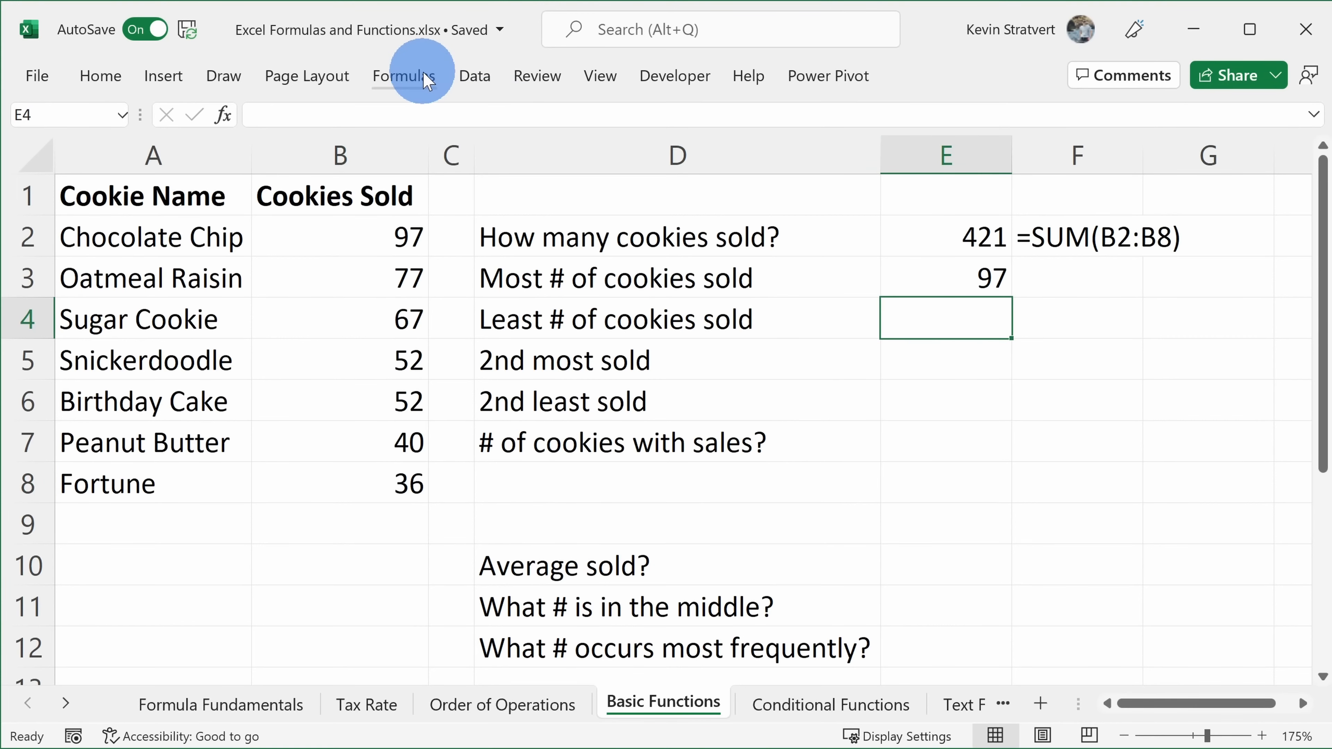
left_click(412, 76)
left_click(192, 111)
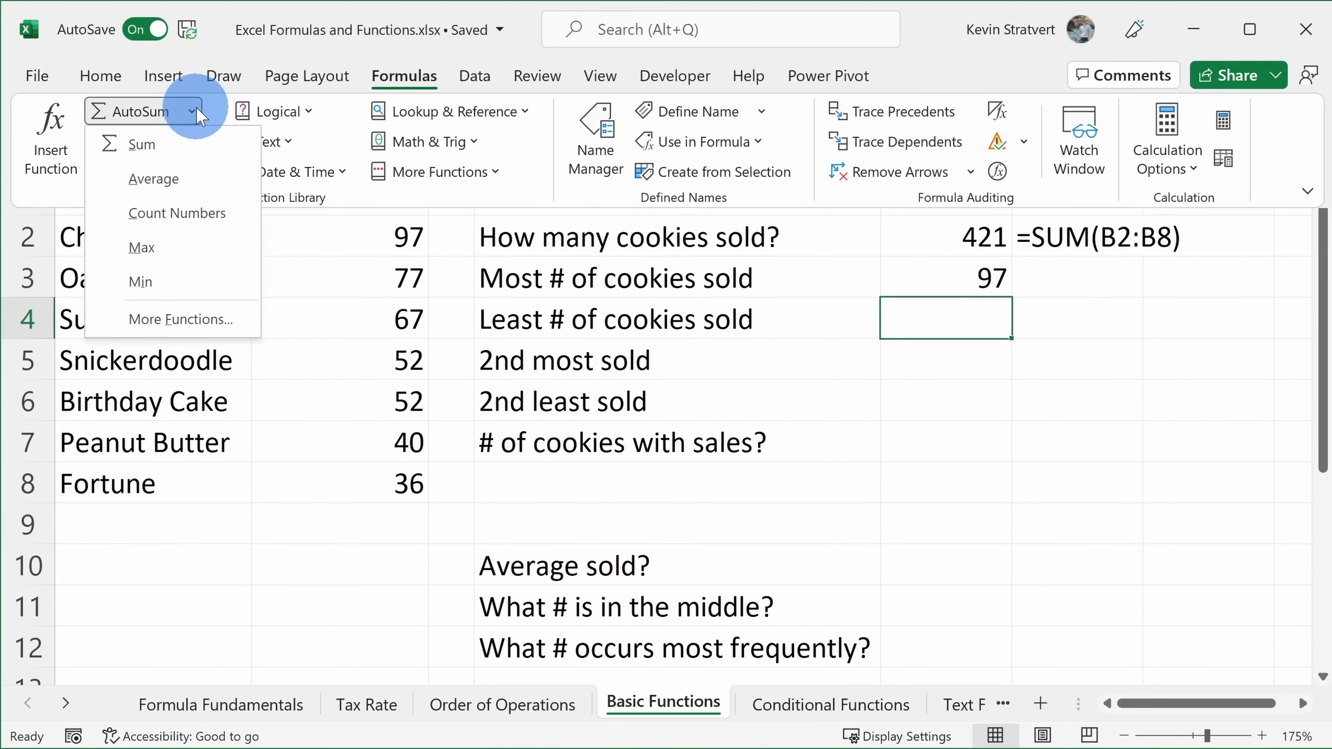
left_click(956, 326)
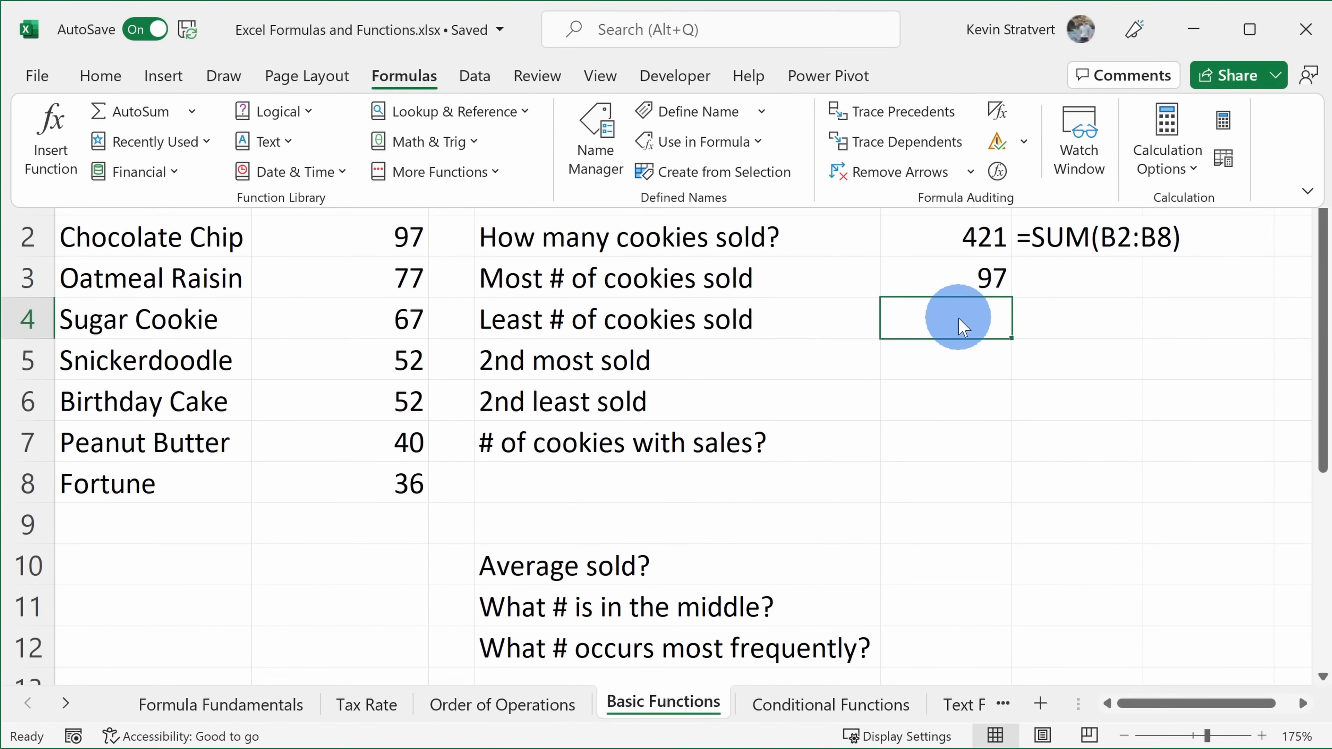
left_click(956, 325)
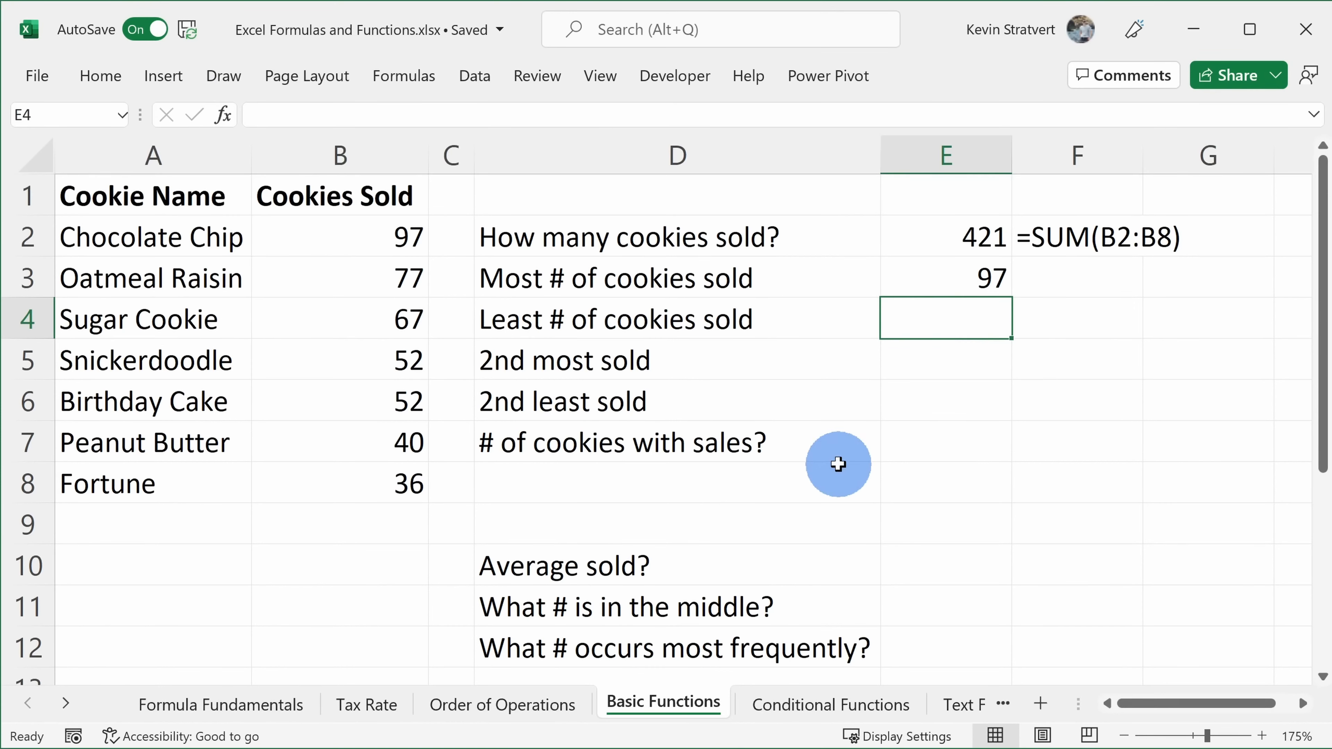
type("=")
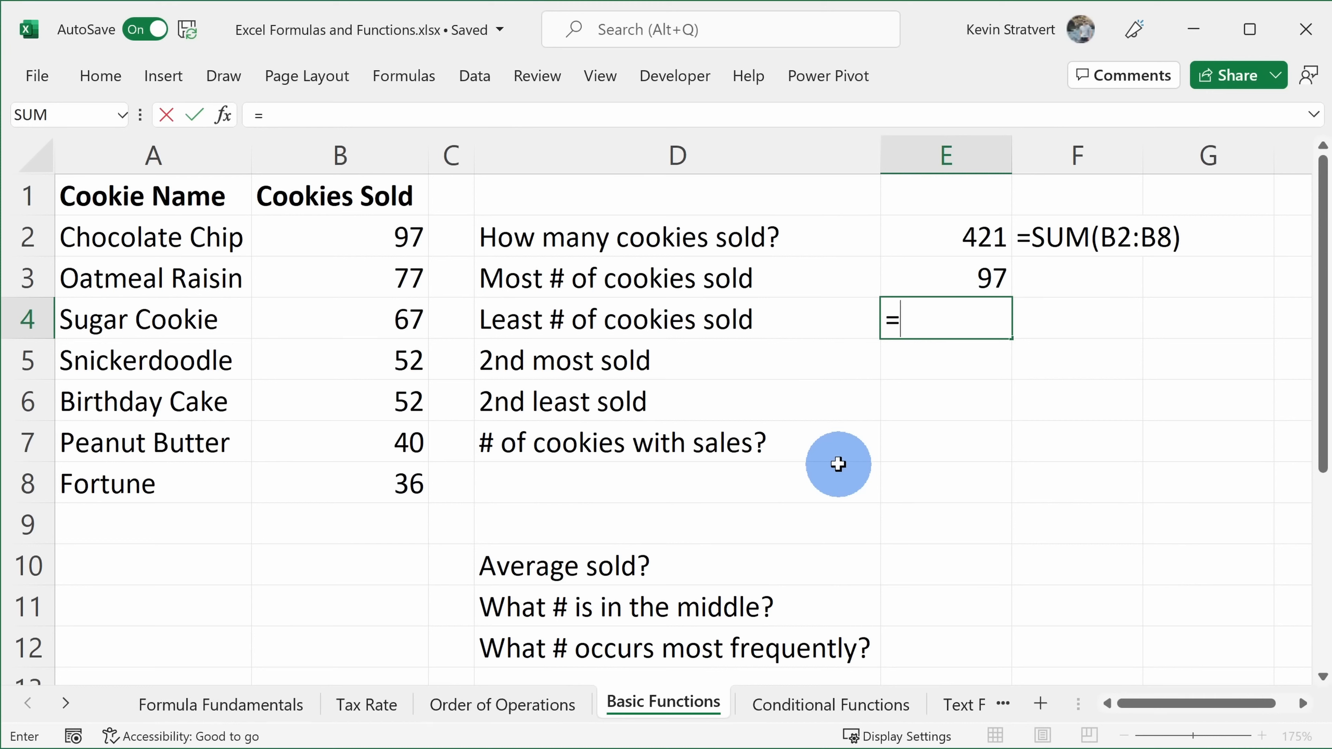
type("min(")
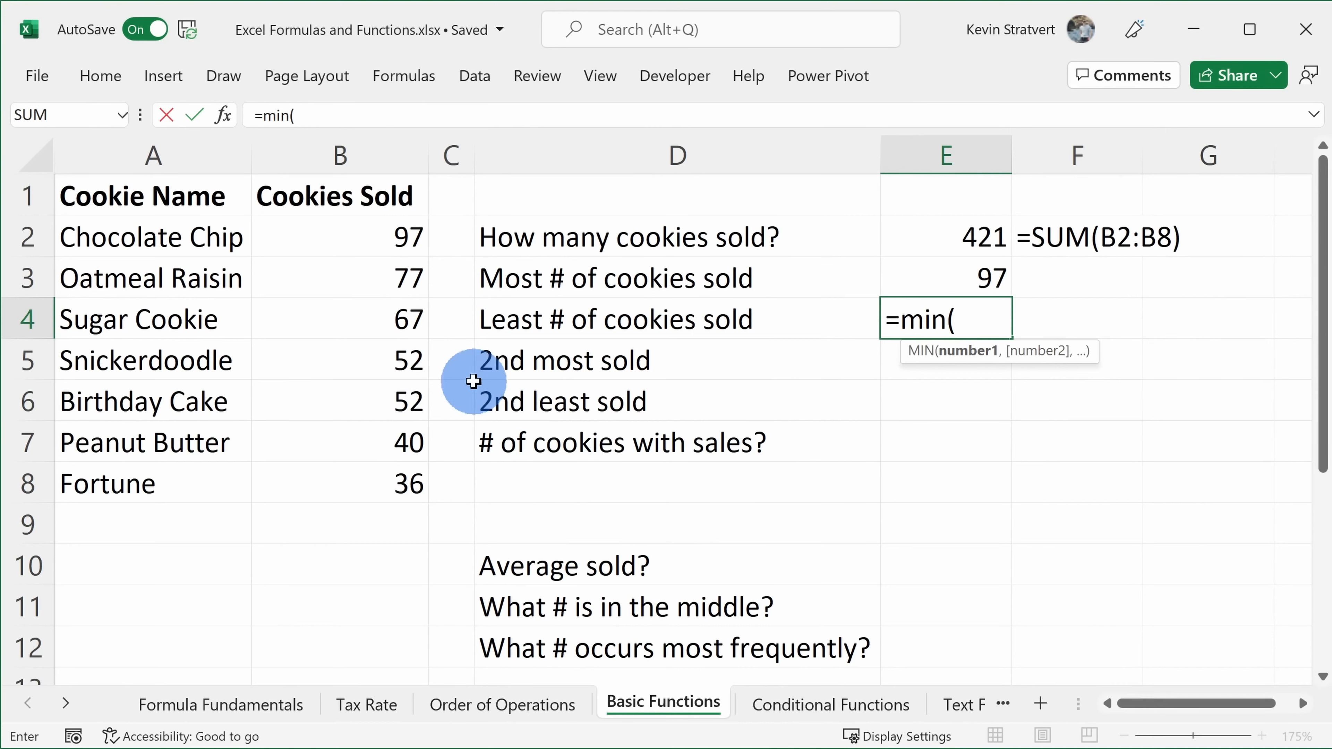
left_click_drag(379, 230, 387, 476)
type(")")
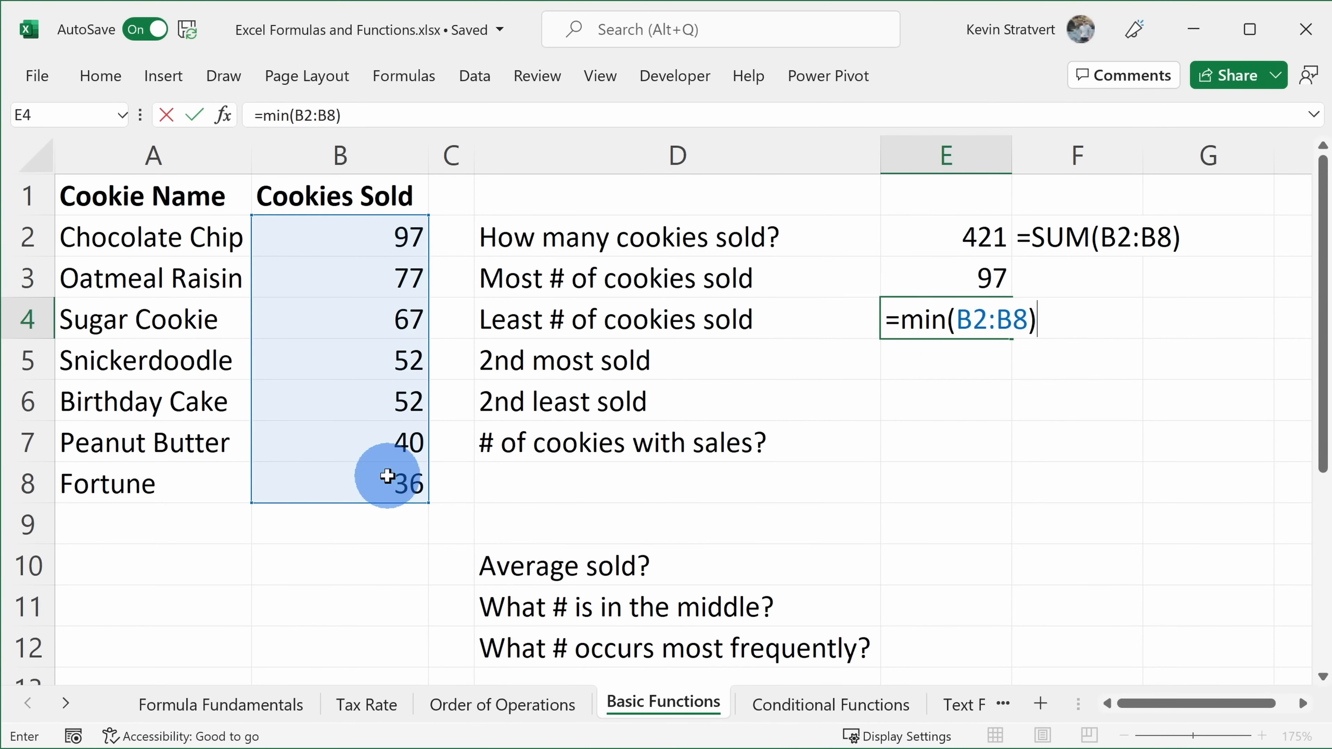
key("Return")
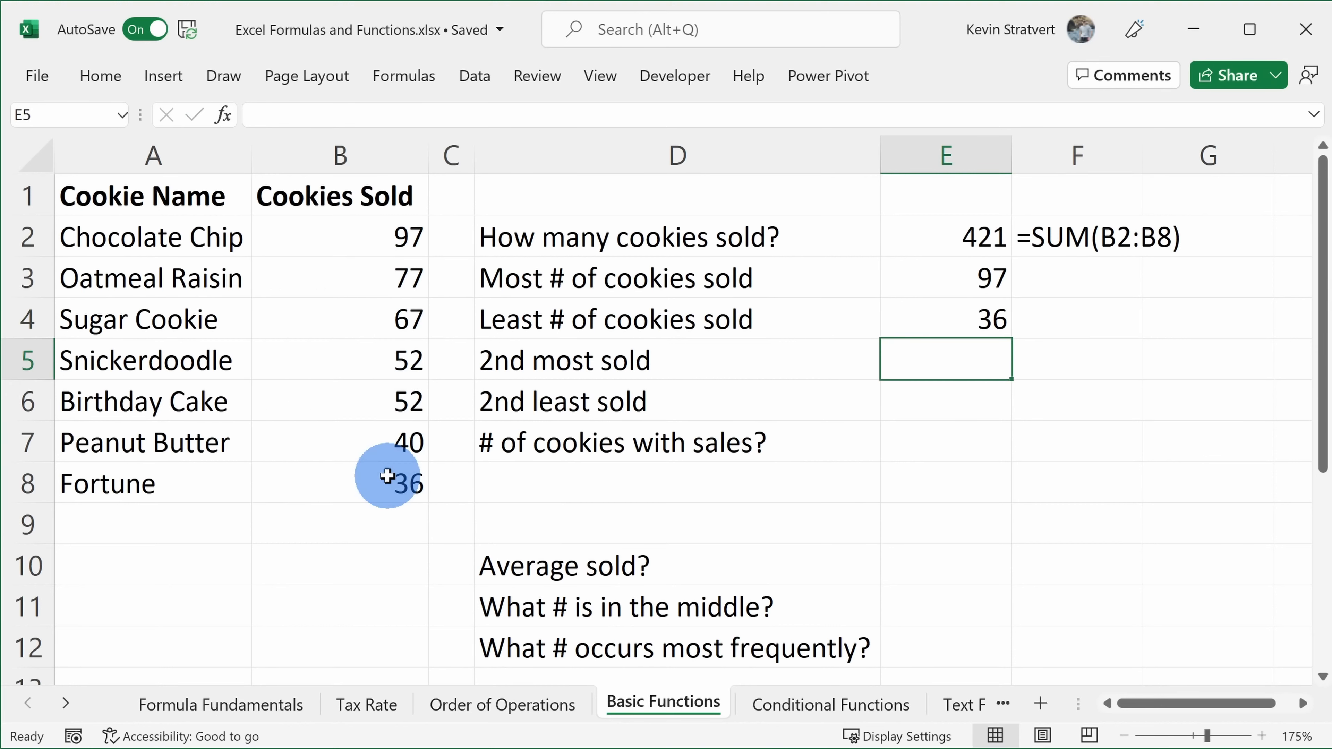
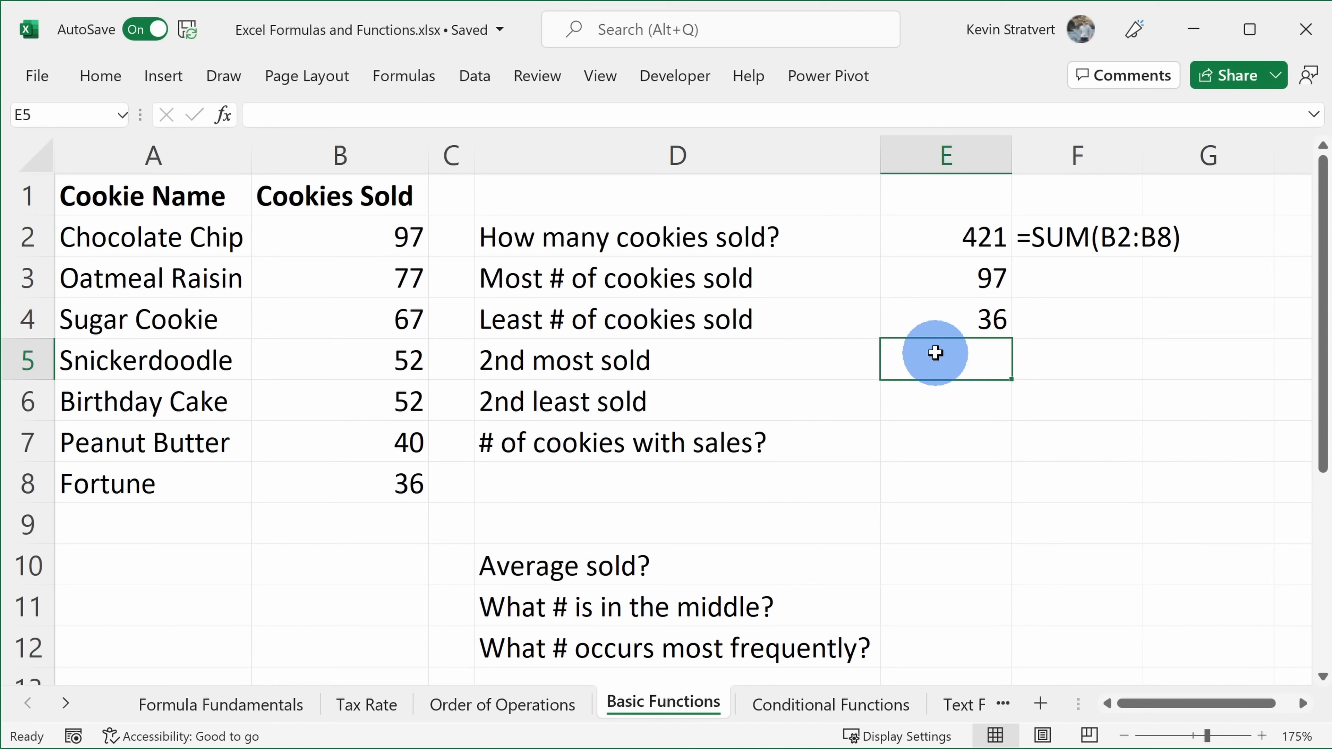
- Enter =LARGE(B2:B8,2) in E5 to find the second most cookies sold, filling in Array and K through the function arguments
type("=large")
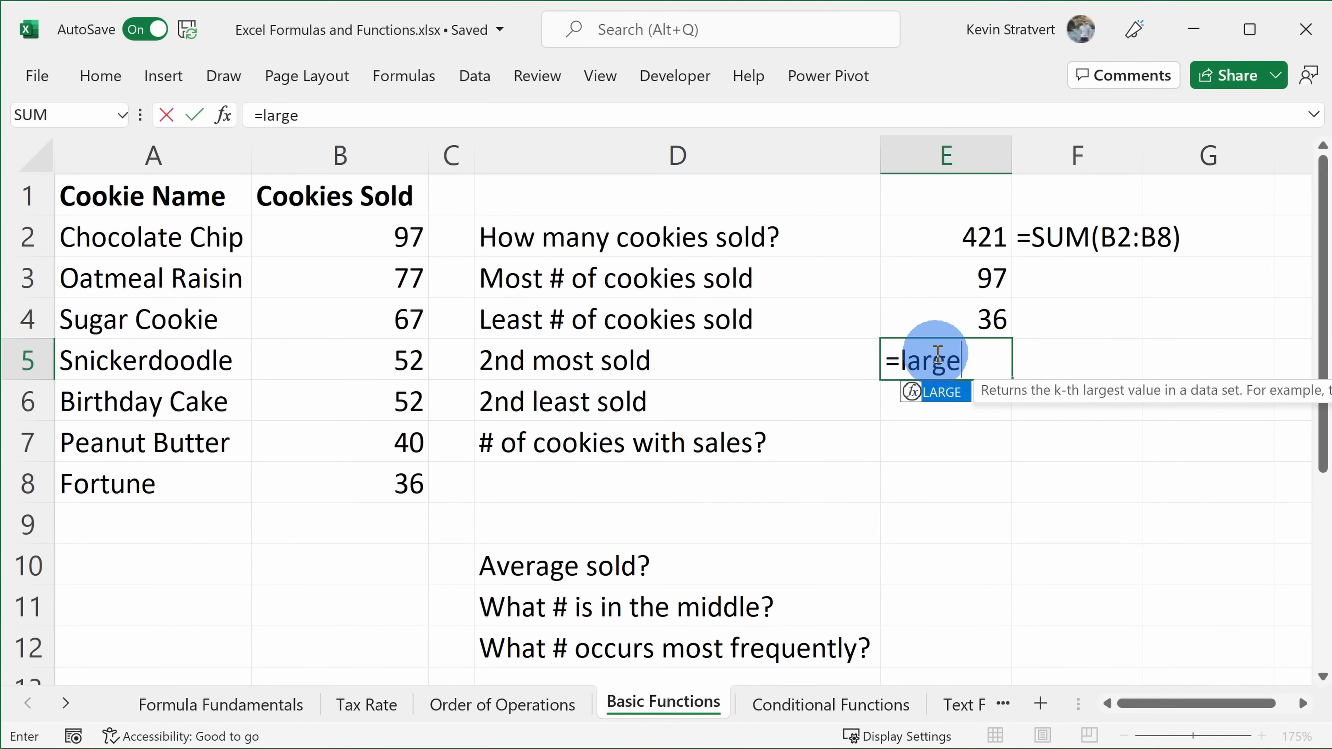
type("(")
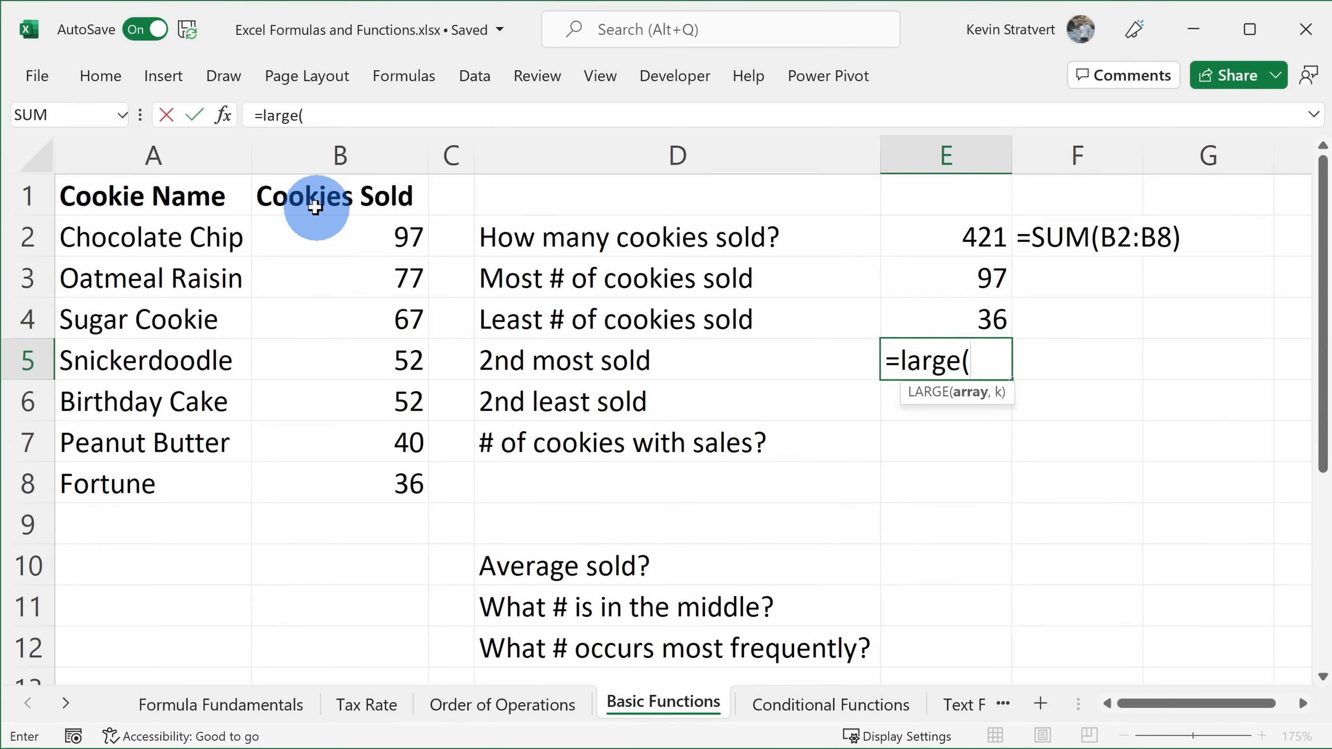
left_click(224, 126)
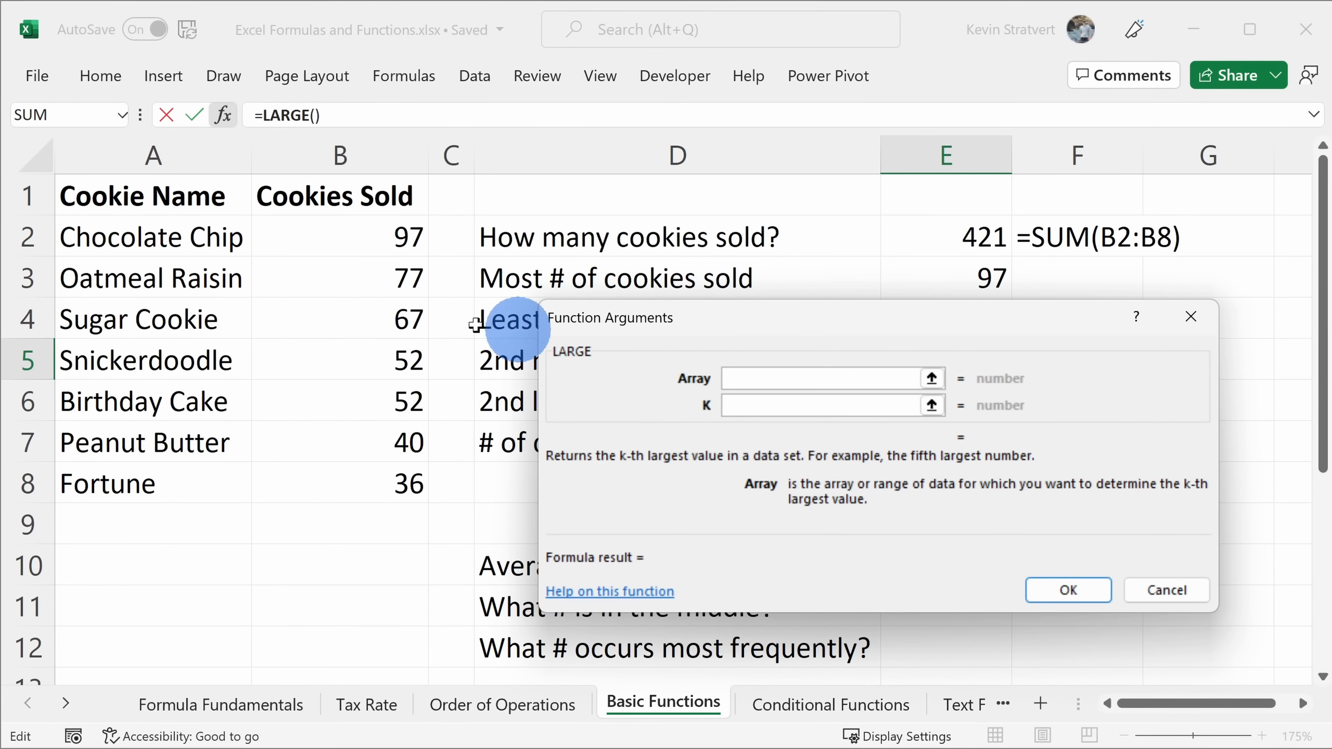
left_click_drag(373, 237, 388, 481)
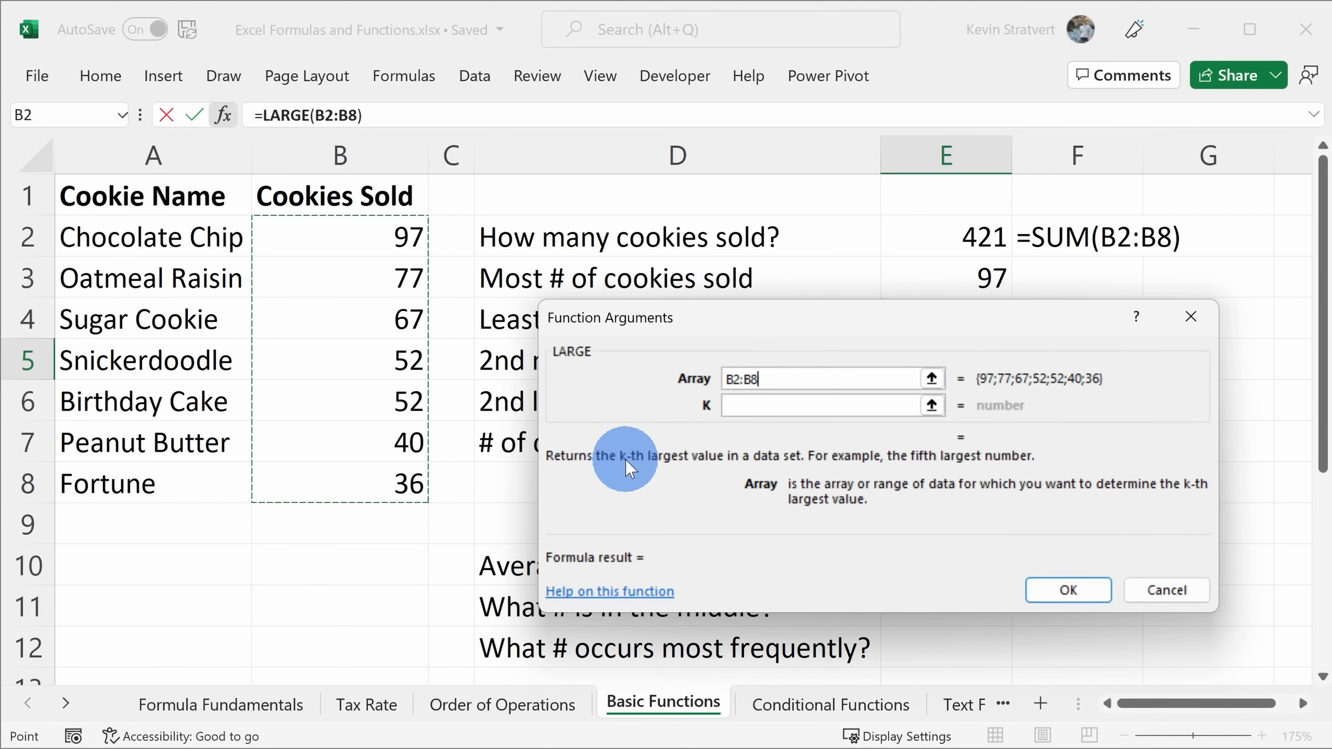
left_click(773, 412)
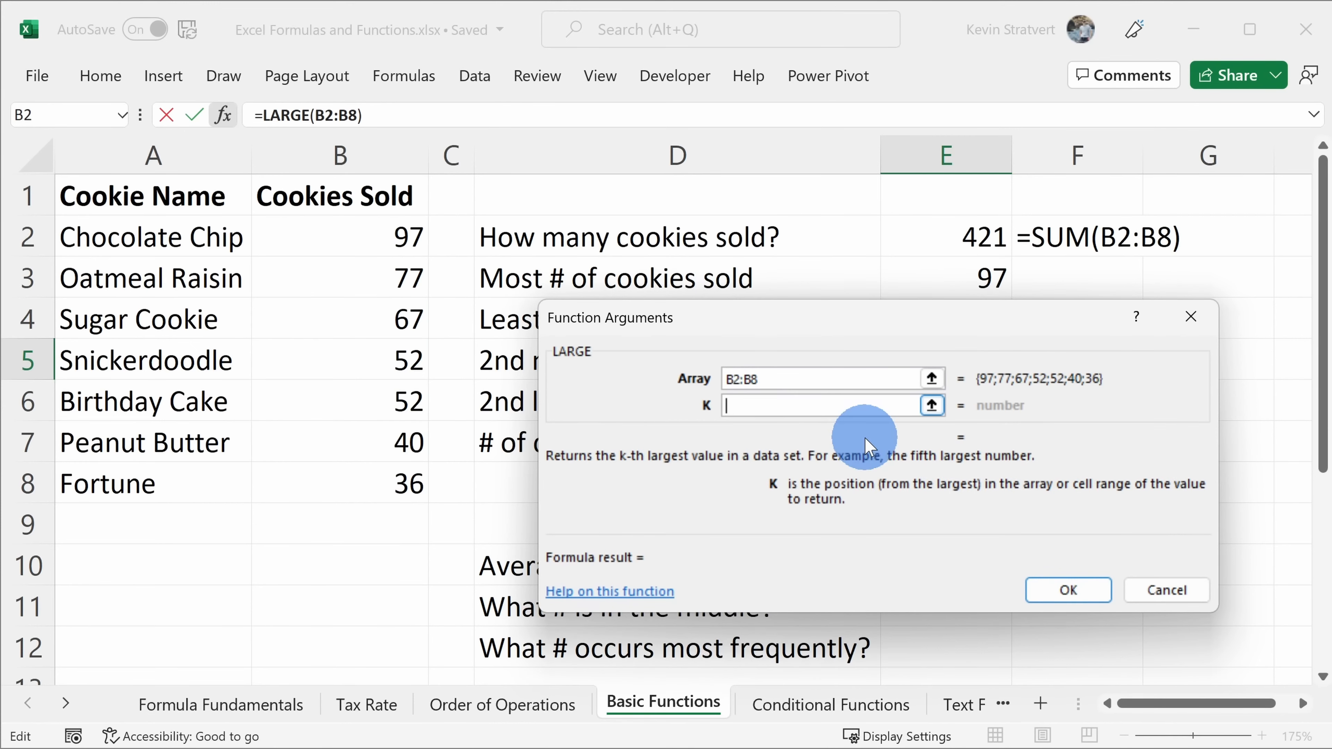
type("2")
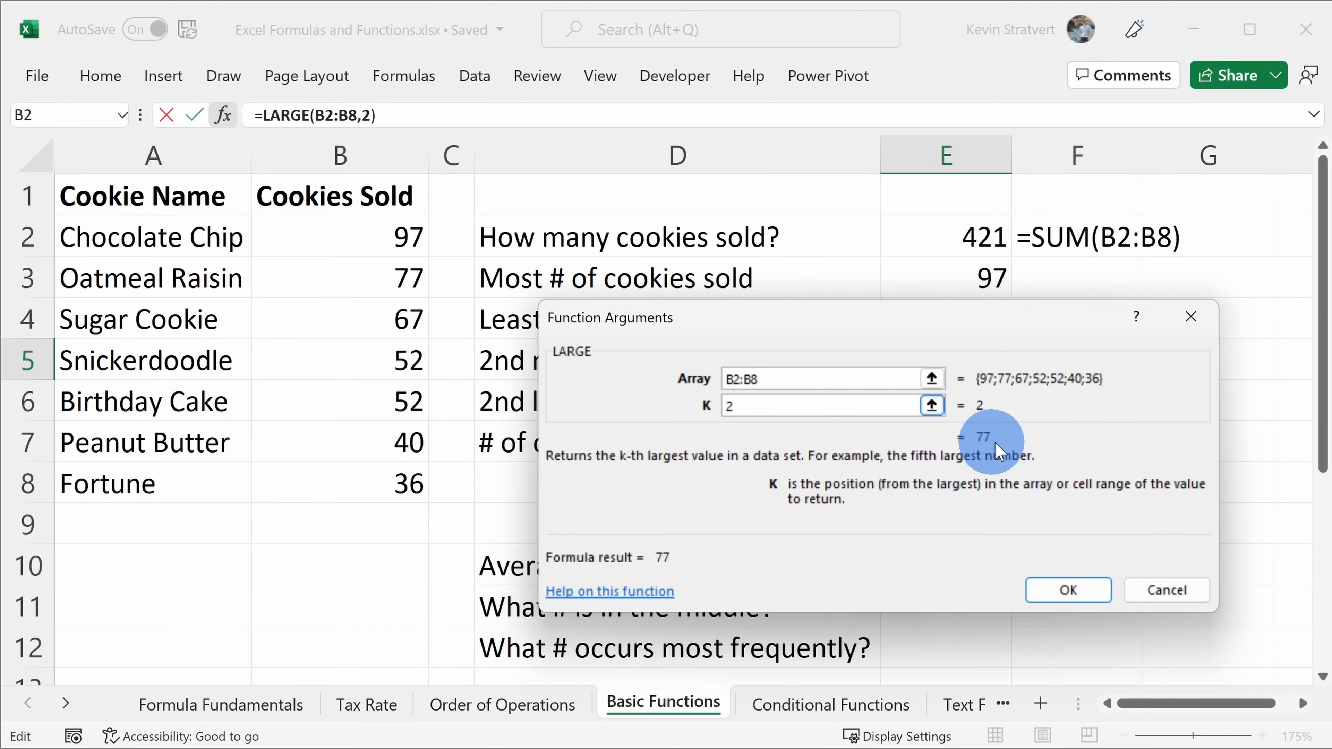
left_click(1066, 588)
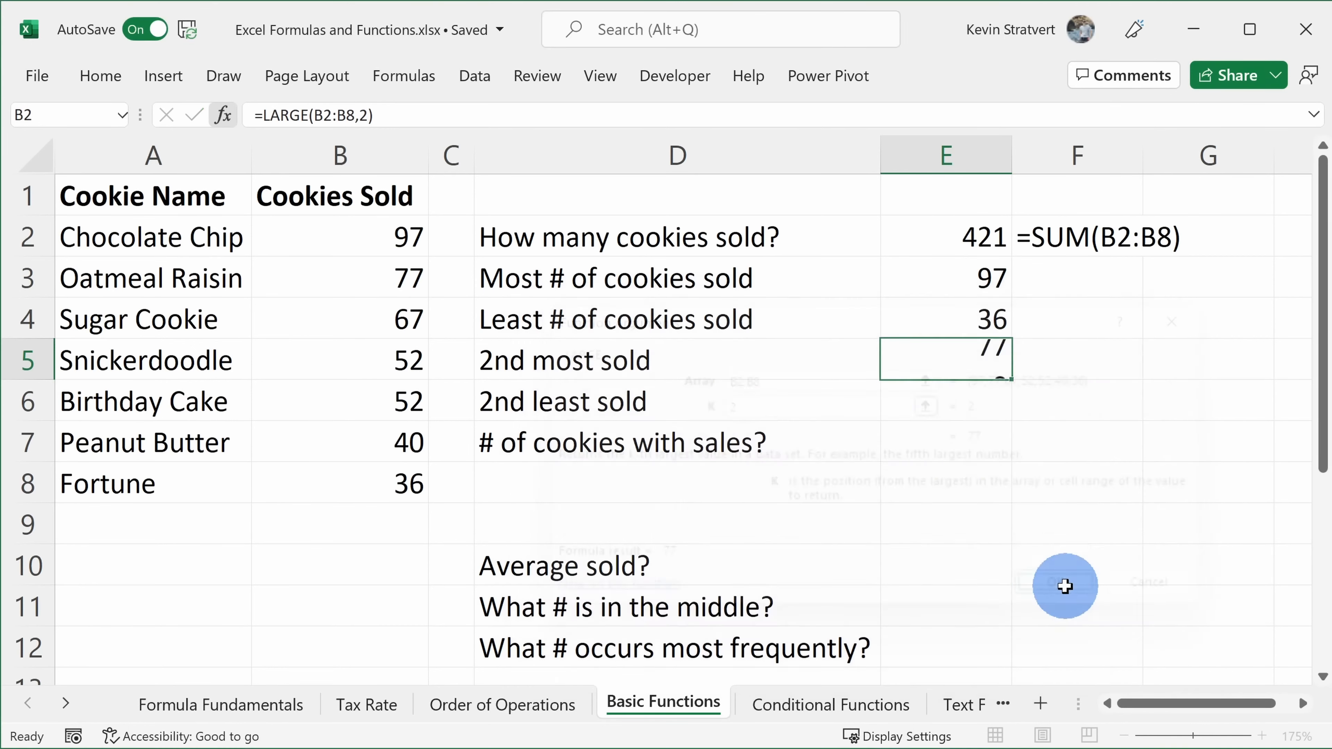
- Review the array and K arguments of the LARGE formula in E5 without changing them
double_click(959, 356)
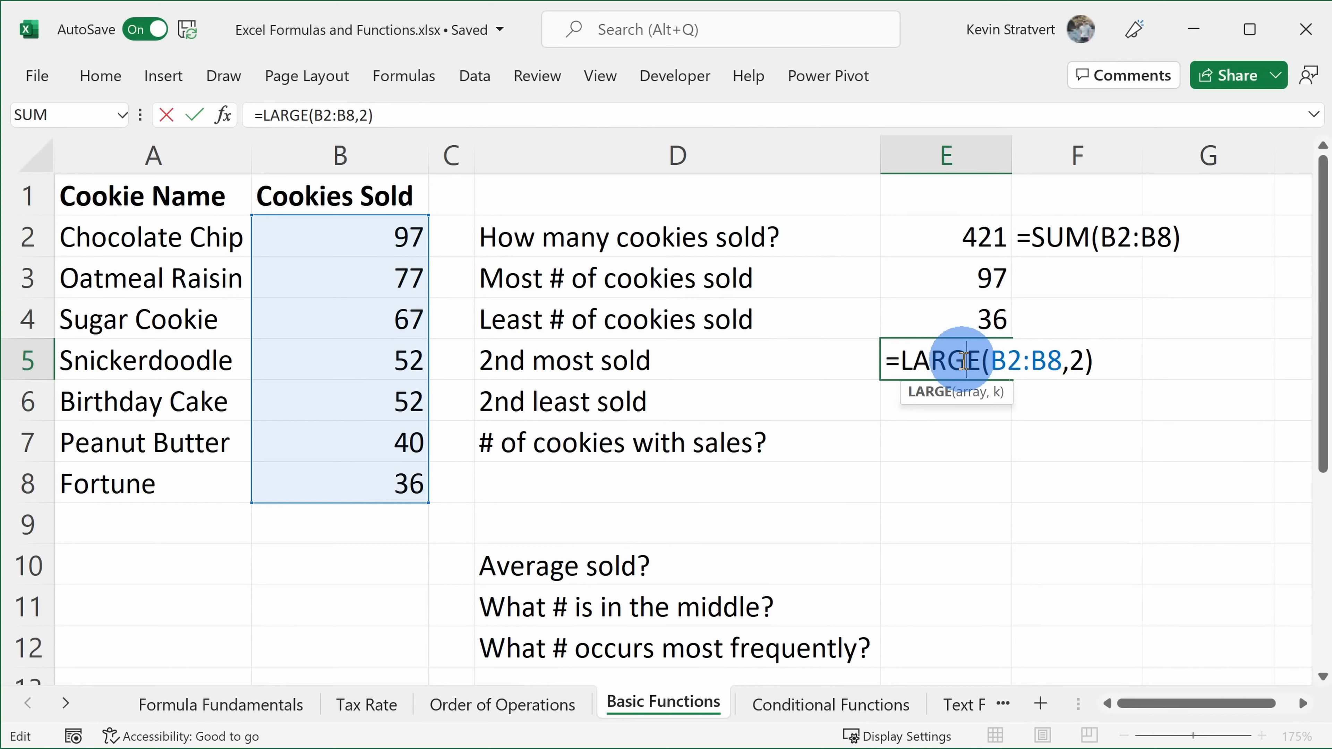
left_click(223, 121)
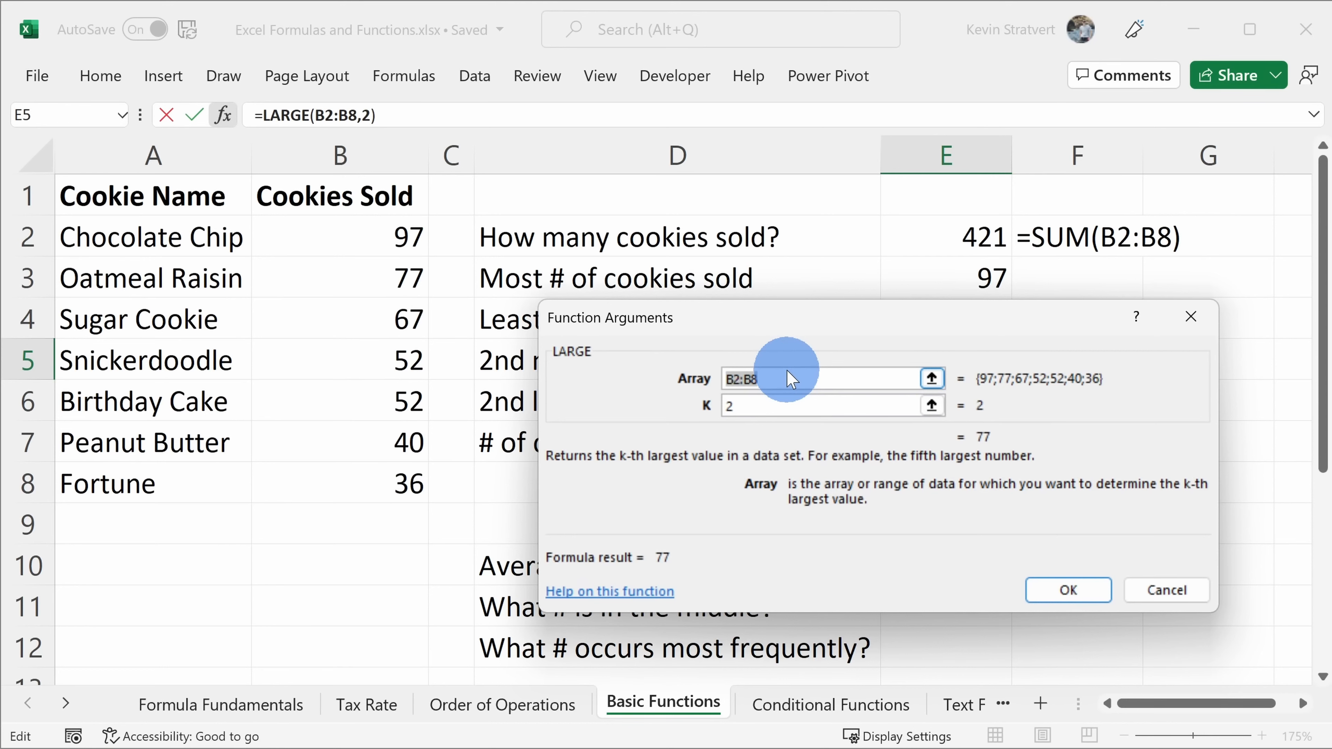
left_click(1175, 593)
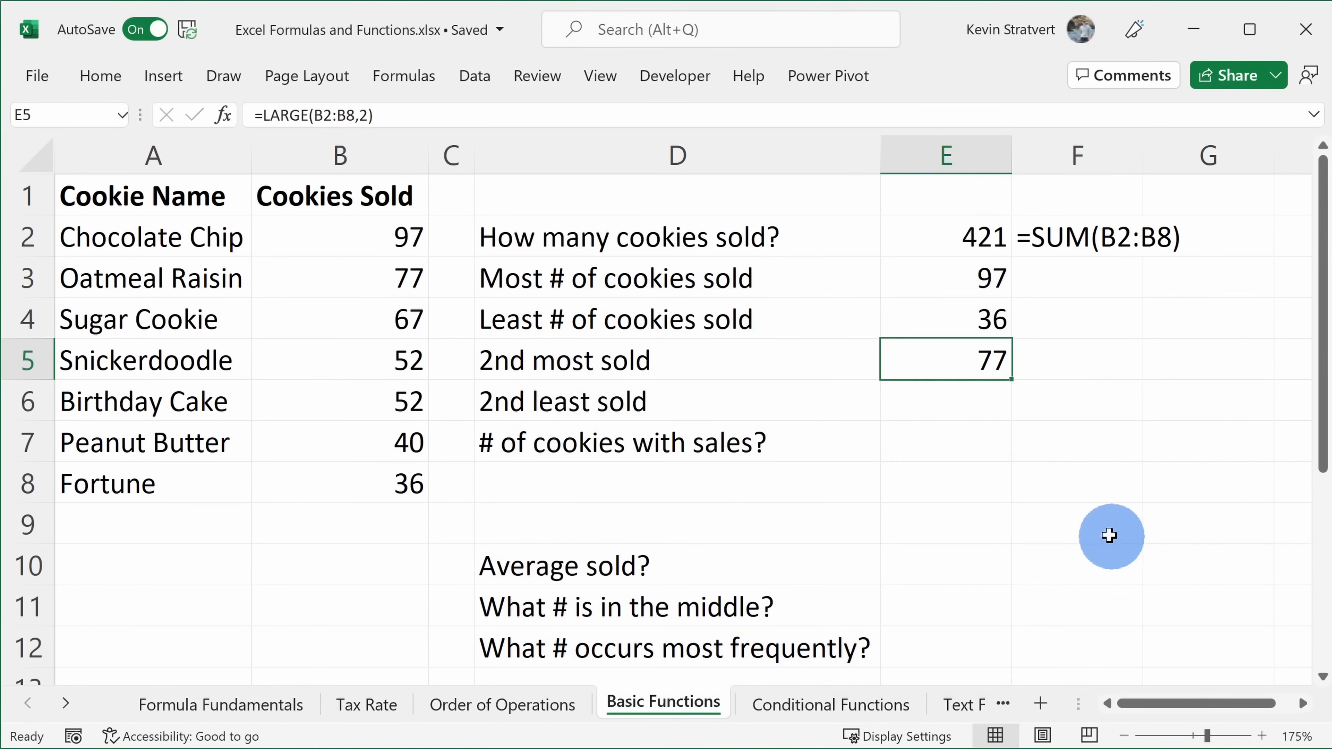
- Enter =SMALL(B2:B8,2) in E6 to find the second least number of cookies sold
left_click(954, 395)
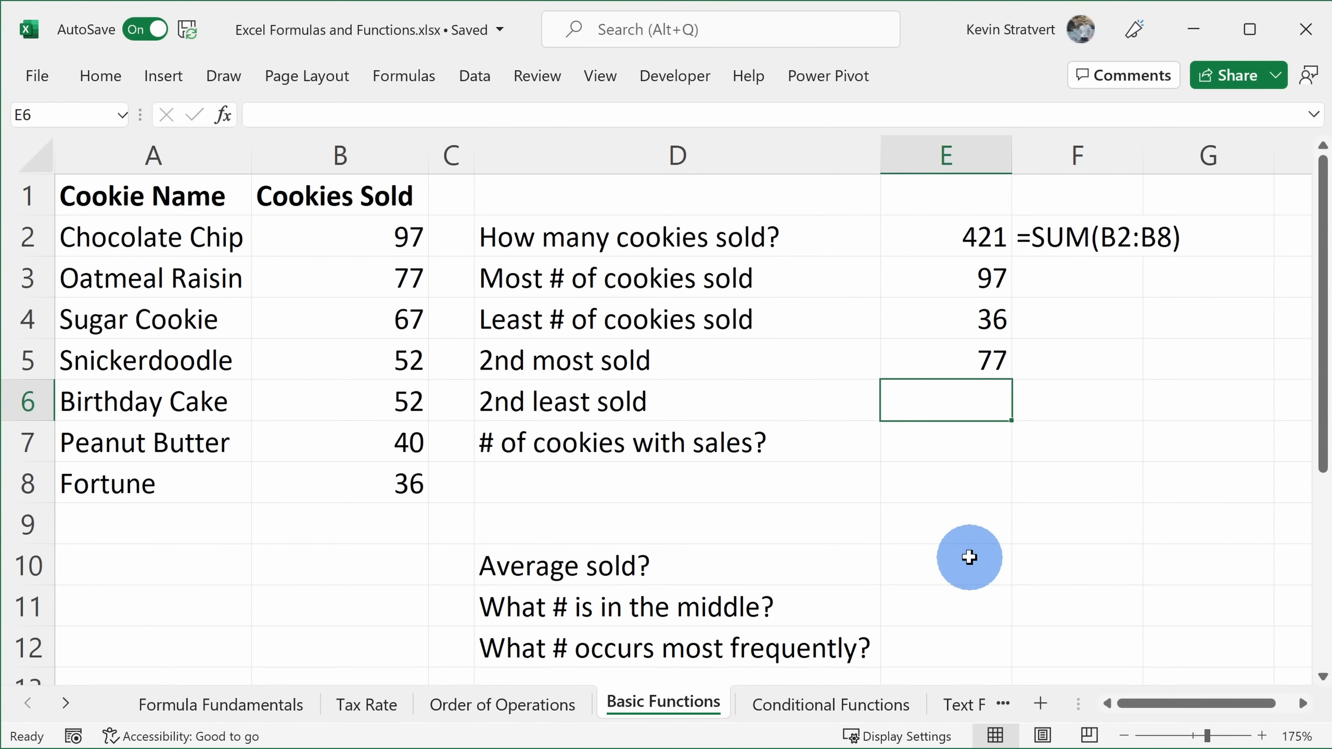
type("=")
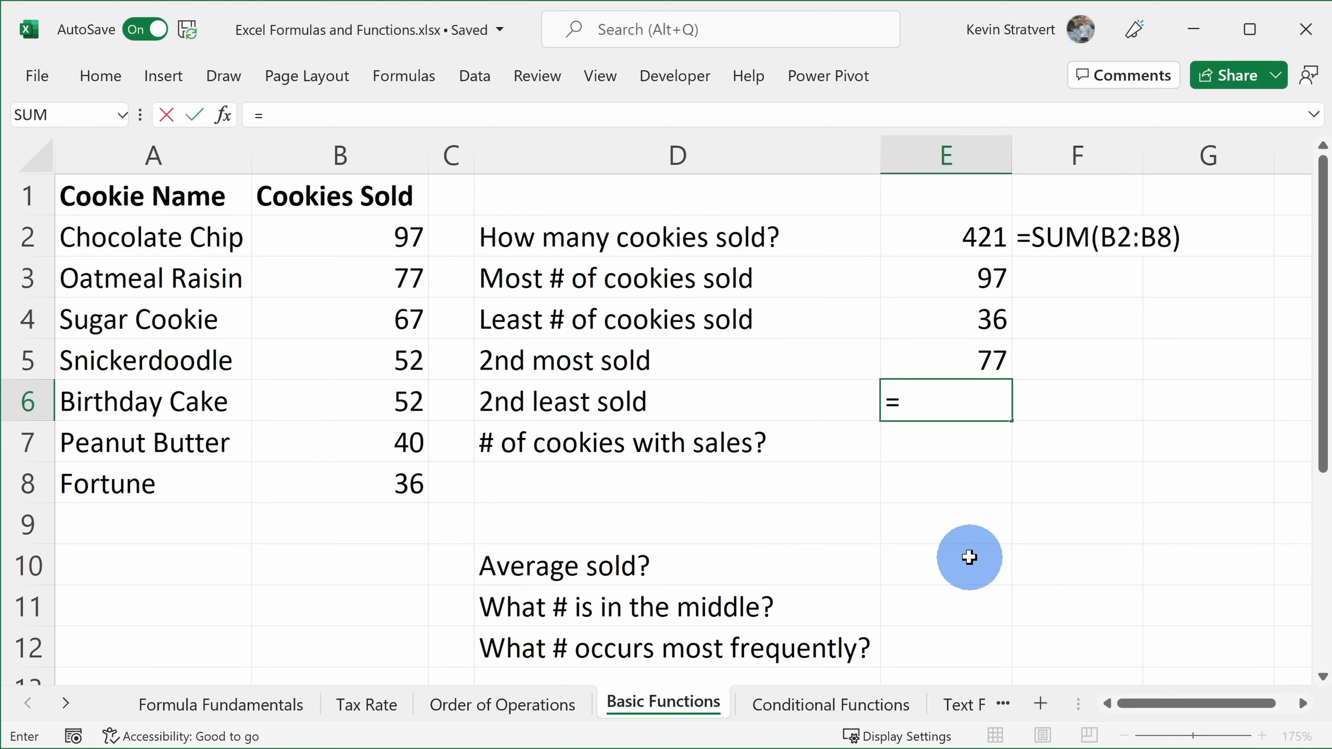
type("small")
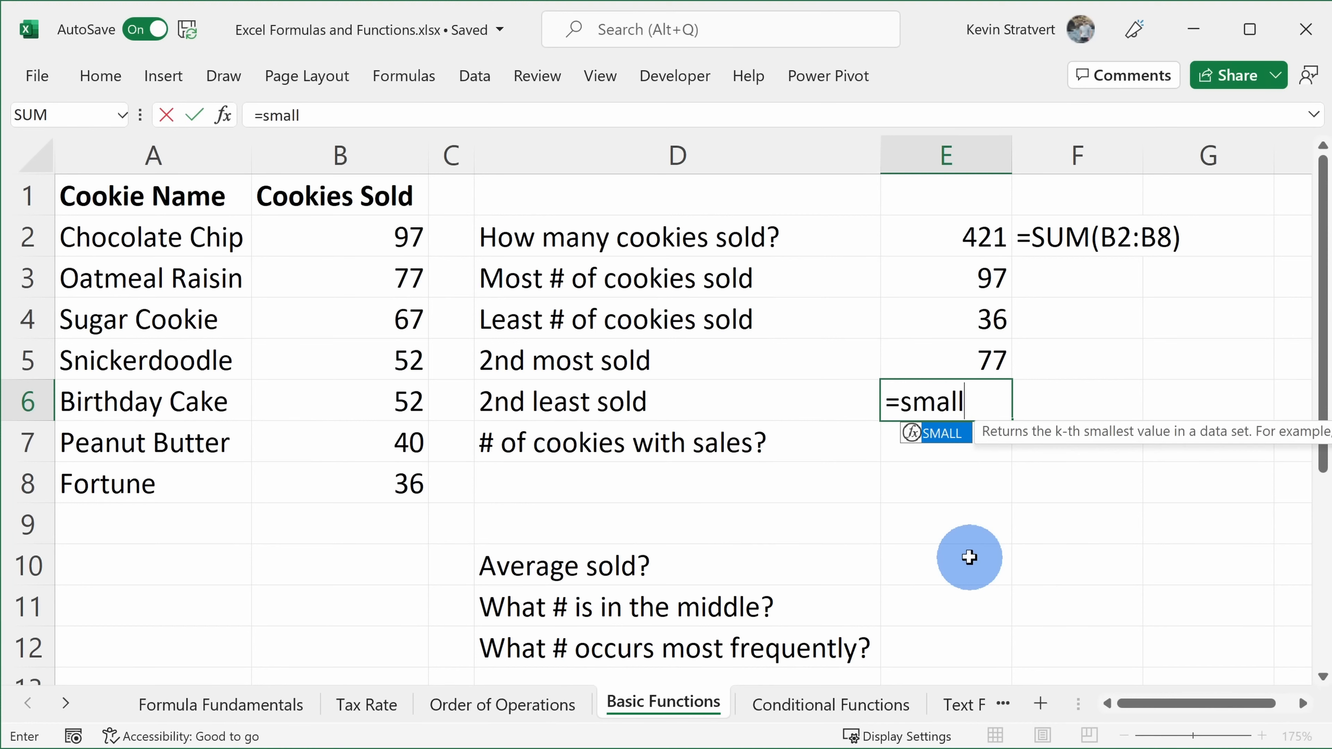
type("(")
left_click_drag(337, 230, 347, 494)
type(",2)")
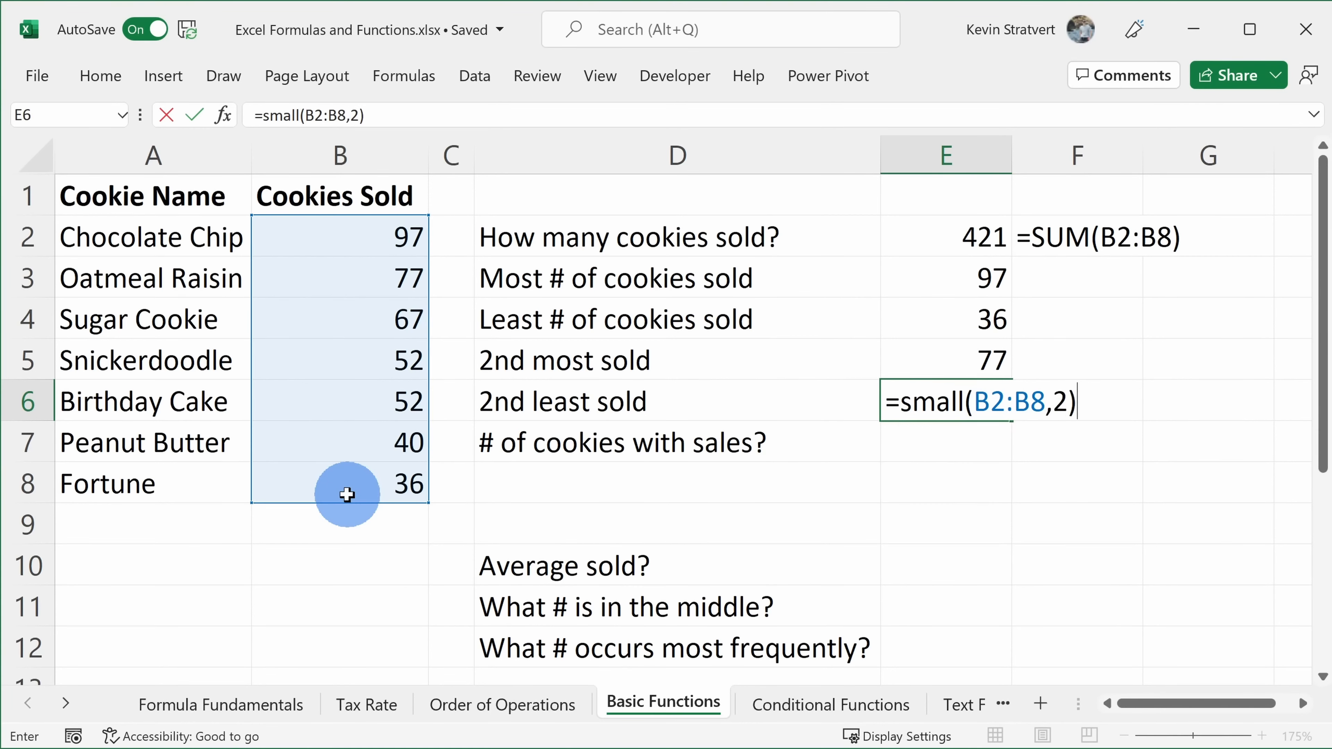
key("Return")
key("Up")
- Check the E6 formula against the Peanut Butter sales in B7 and review the SMALL function's arguments
left_click(391, 442)
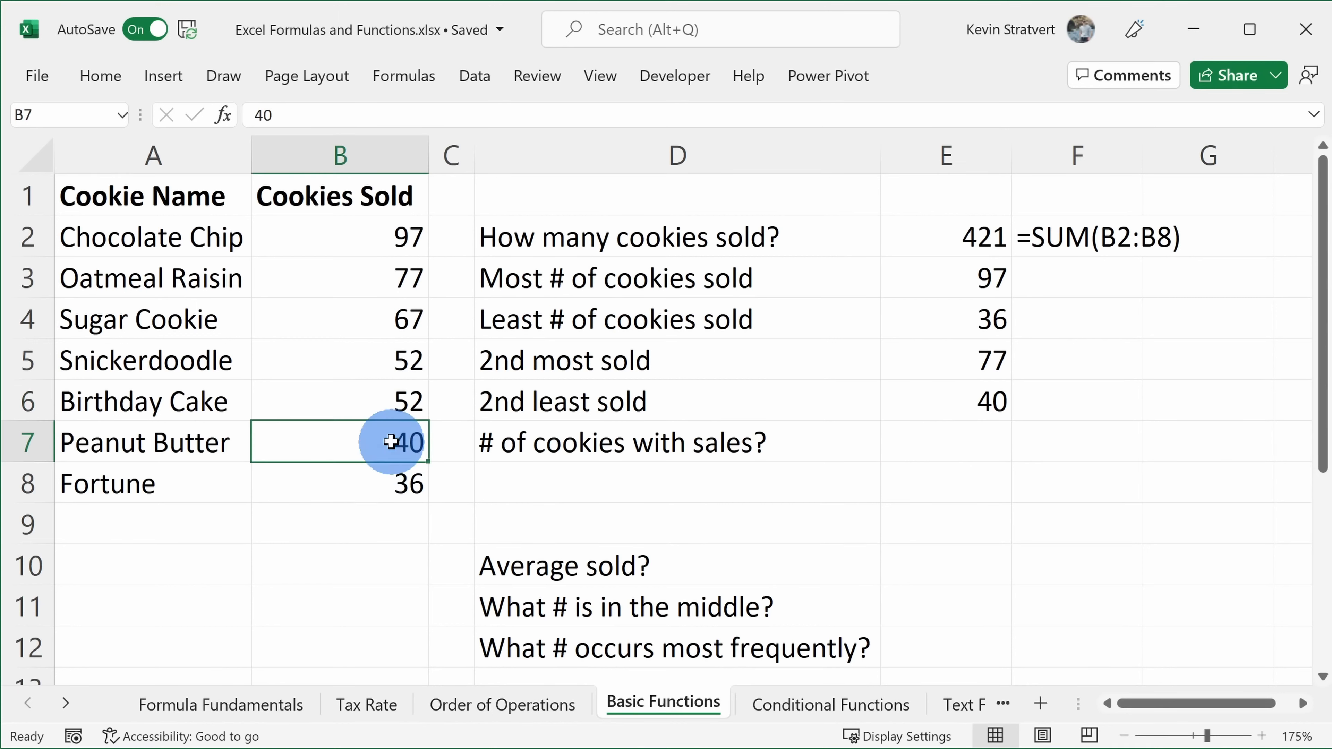
left_click(992, 401)
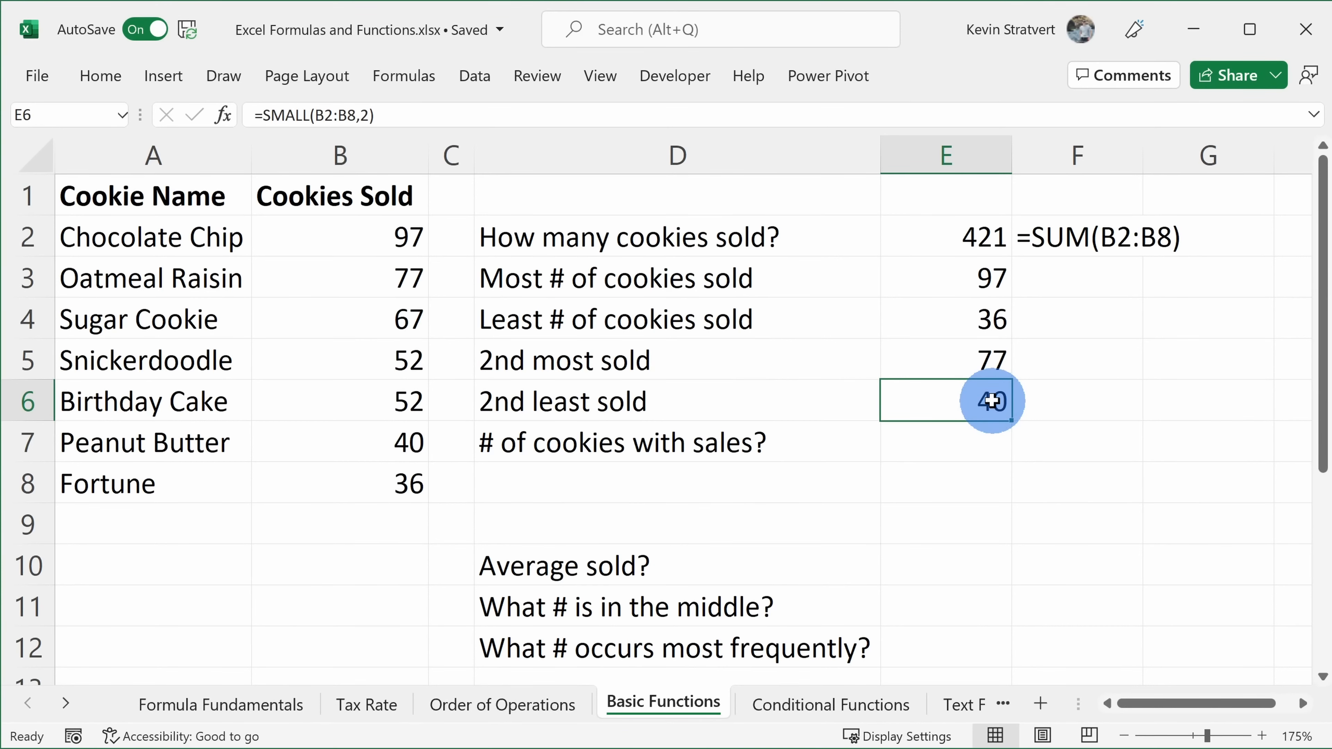
left_click(223, 114)
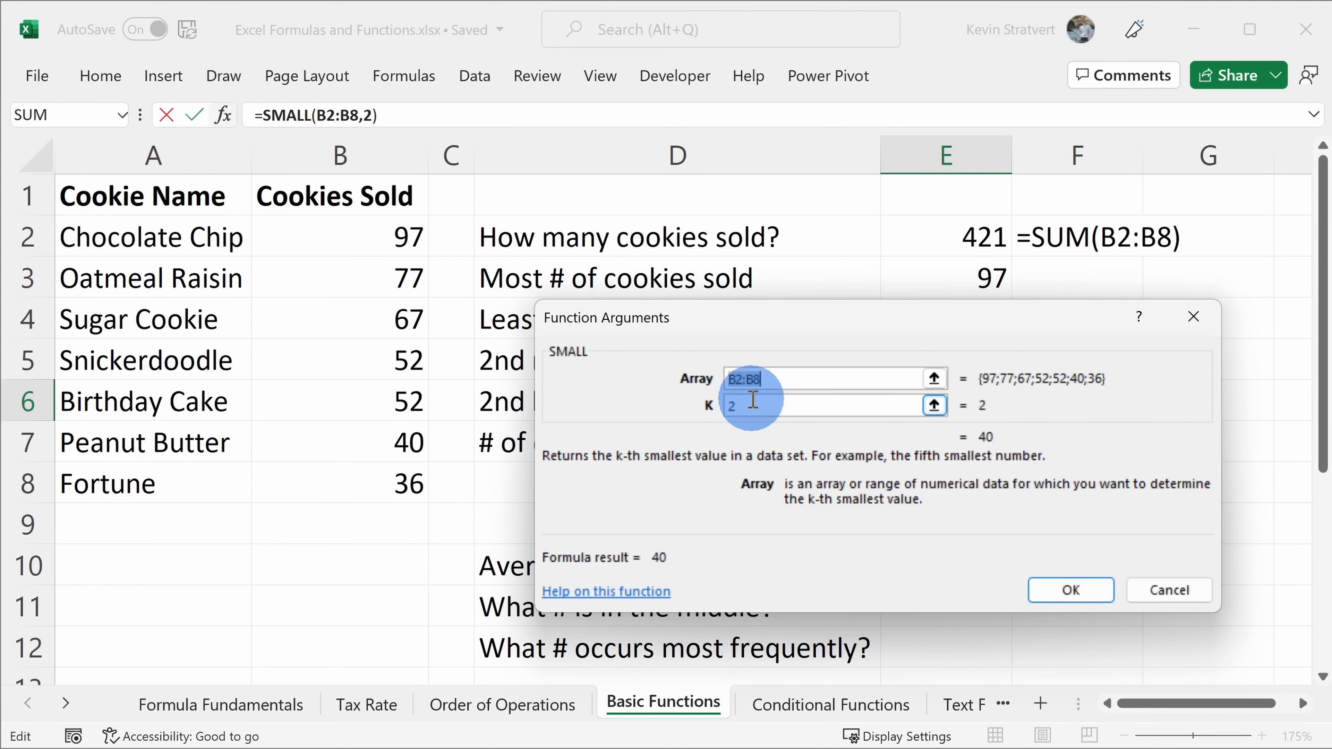
key("Return")
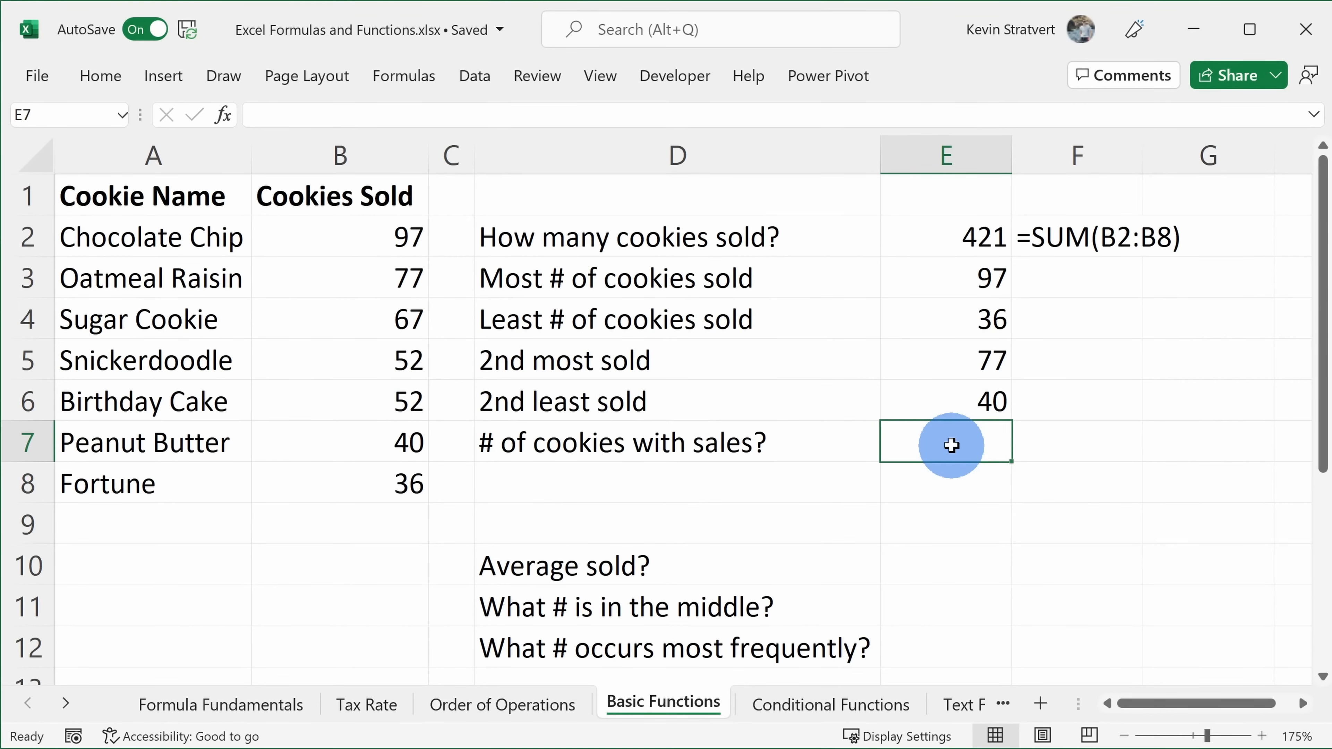
- Enter =COUNT(B2:B8) in E7 to count how many cookies have sales, and review the formula
type("=")
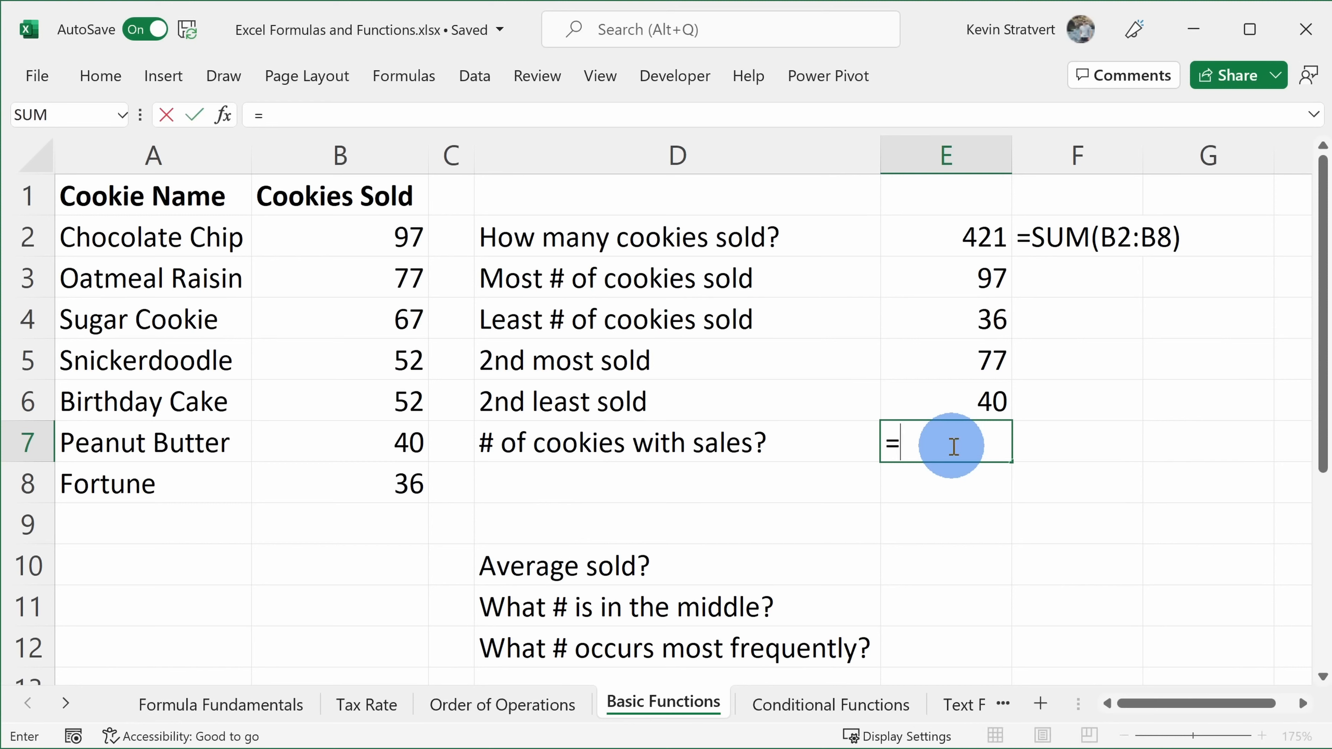
type("count")
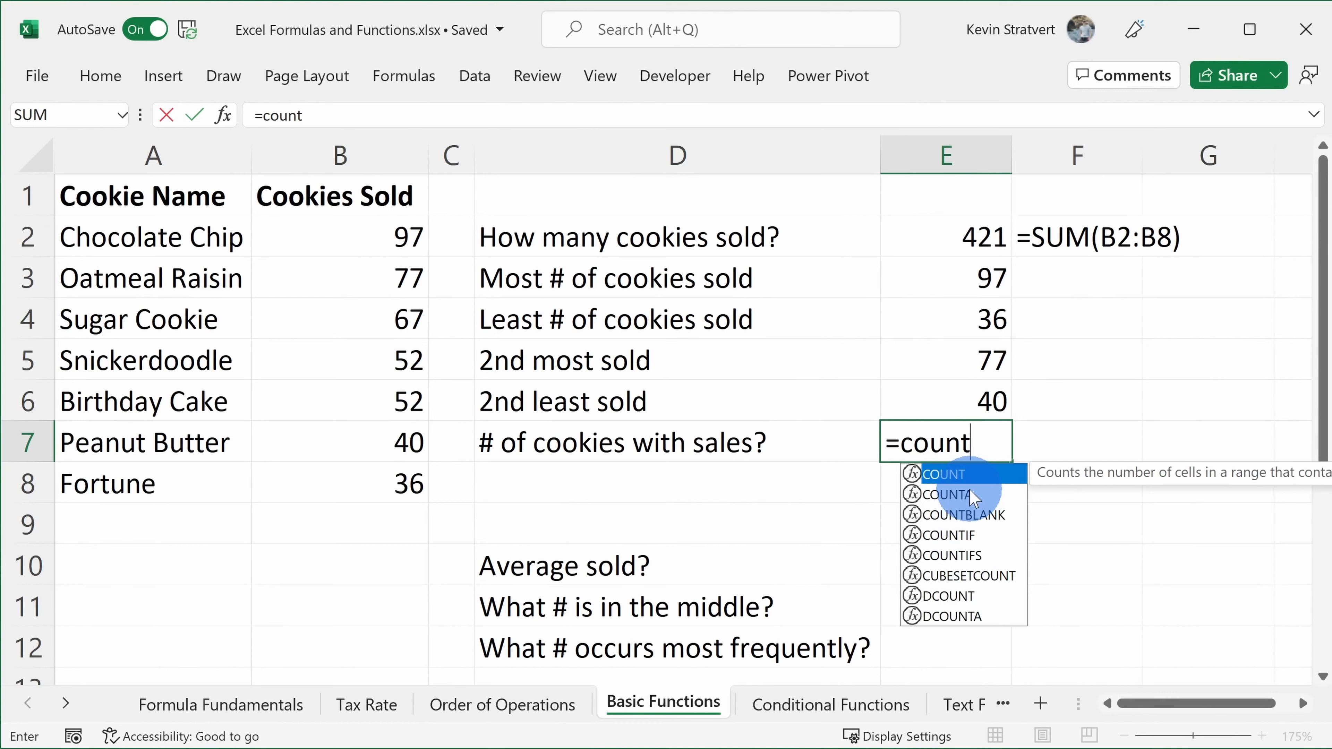
type("(")
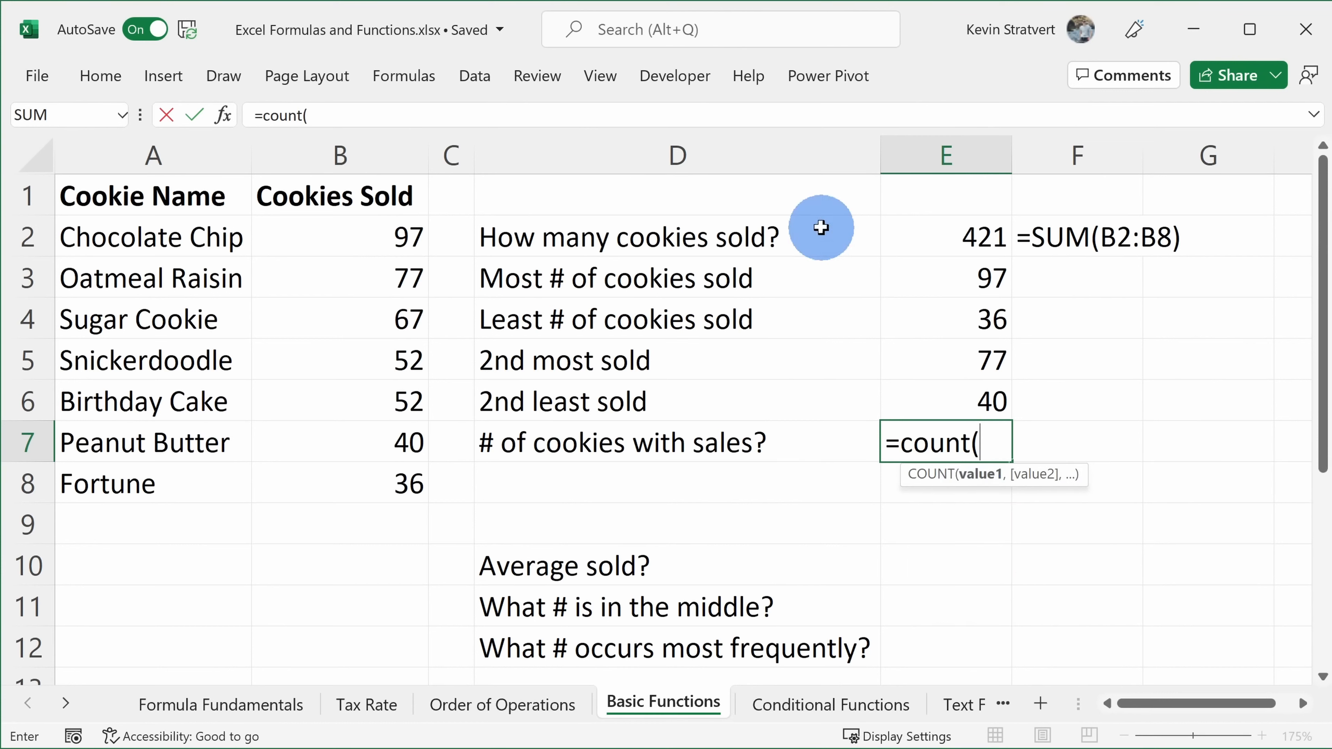
left_click_drag(370, 238, 371, 468)
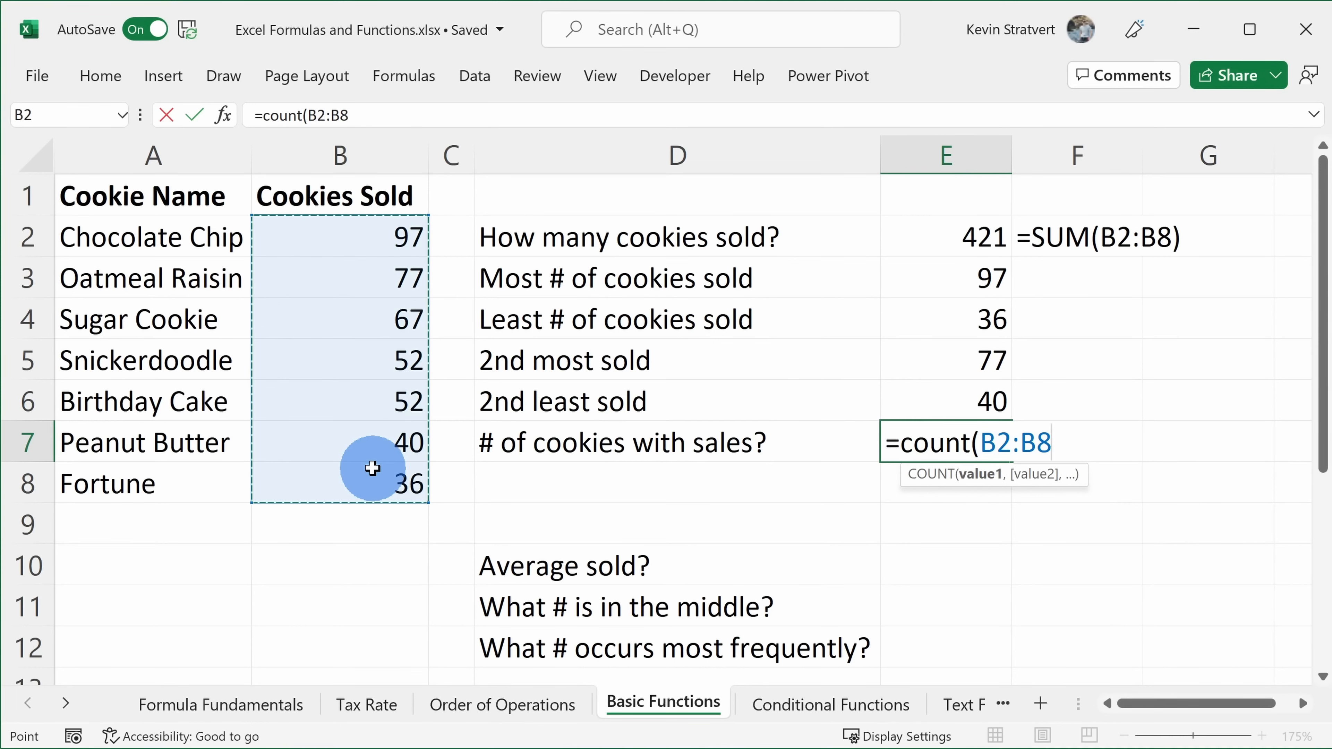
type(")")
key("Return")
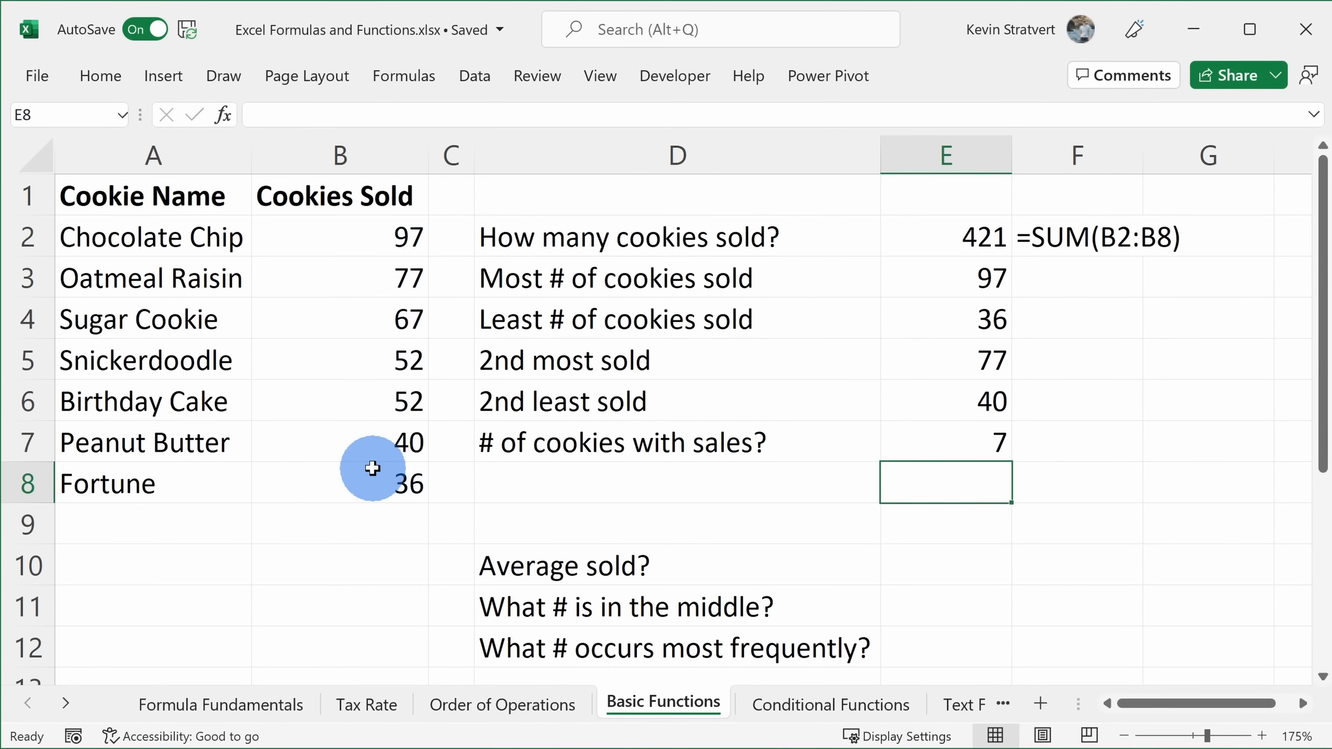
left_click(953, 428)
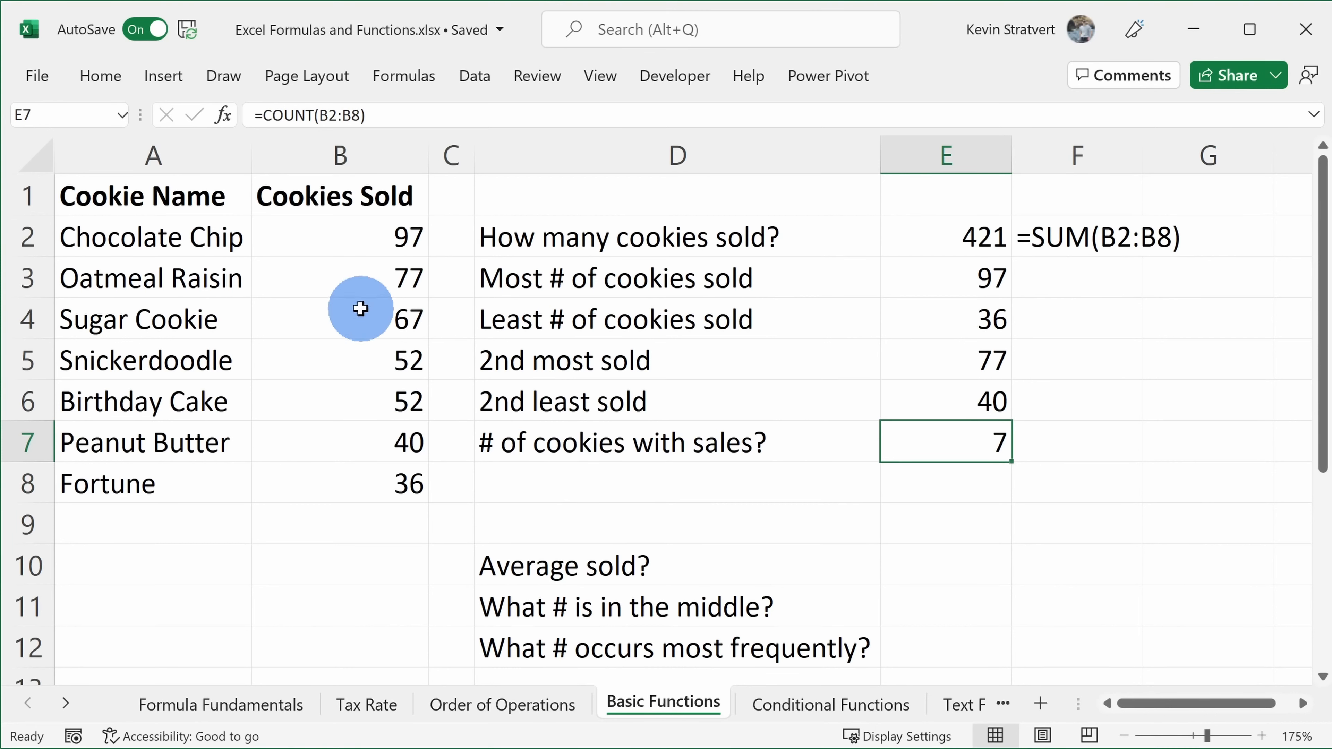
- Try counting the cookie names with =COUNT(A2:A8) in E8 and compare it with the COUNT formula in E7
left_click(992, 488)
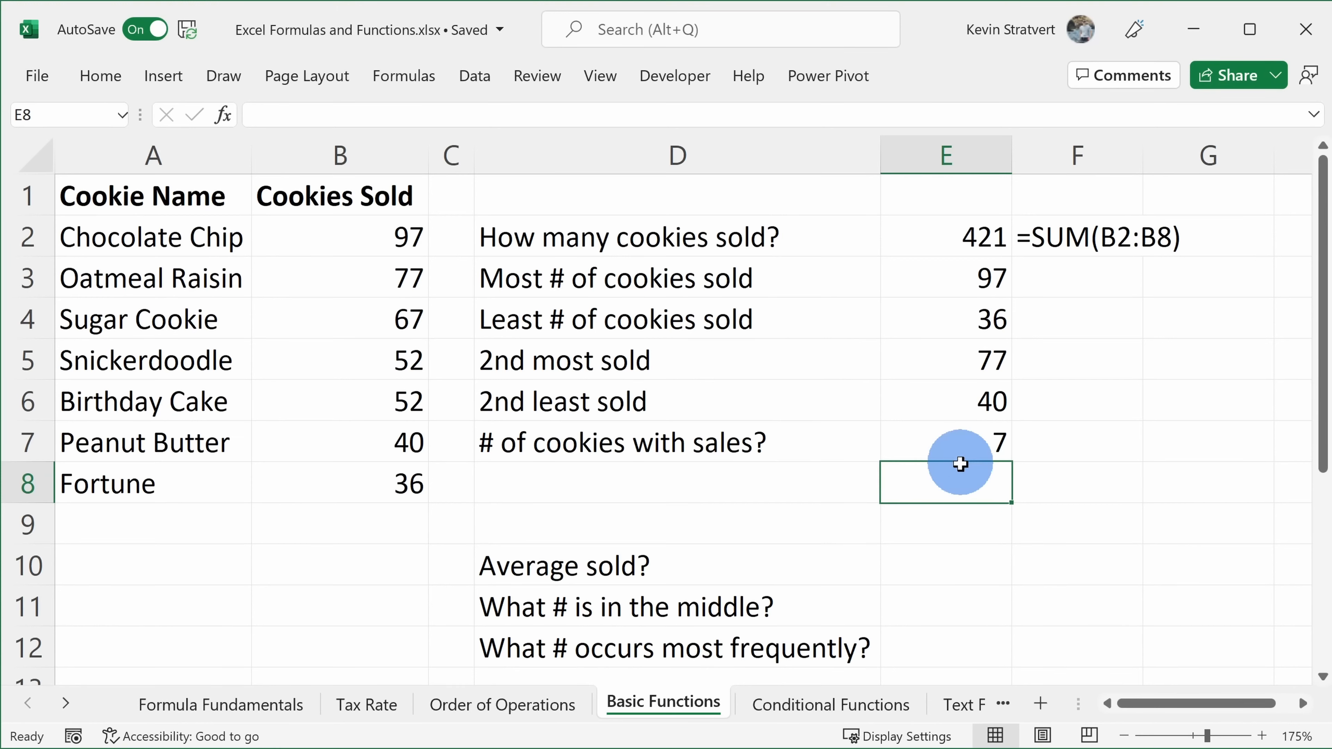
type("=count(")
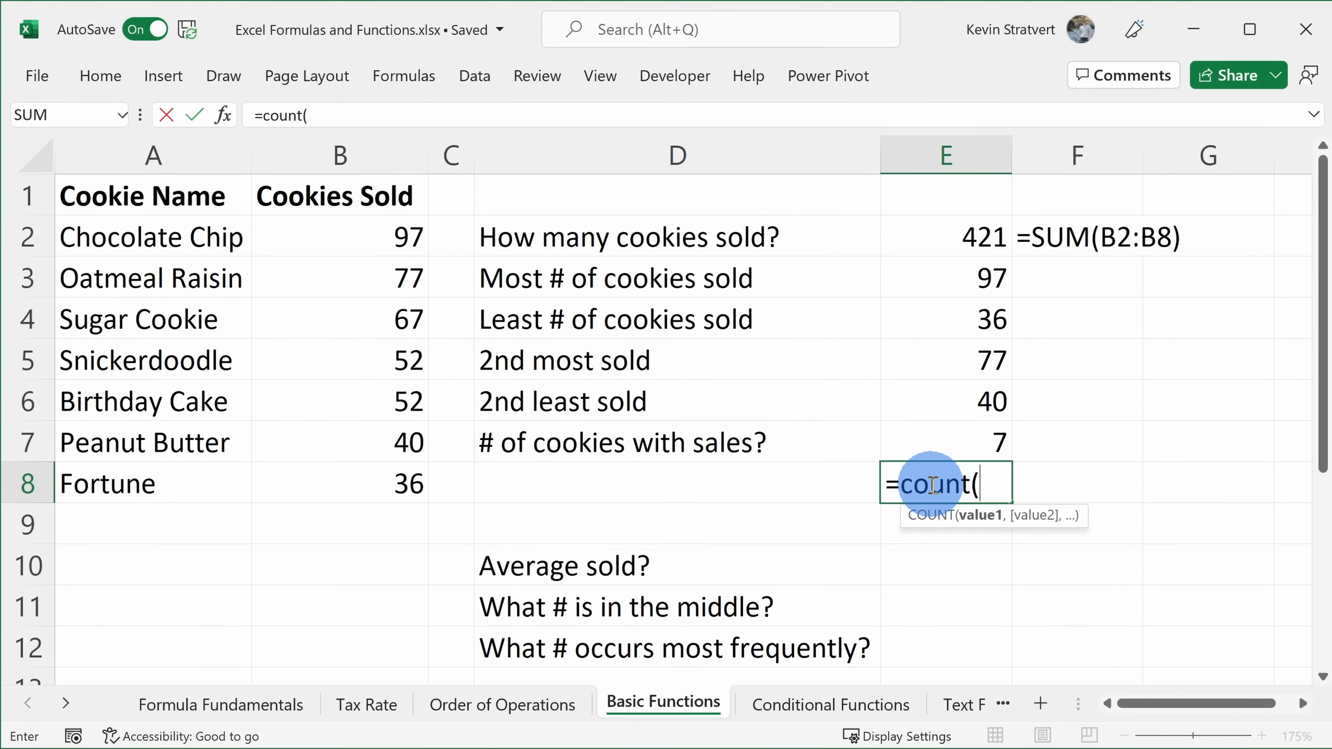
left_click_drag(113, 244, 156, 489)
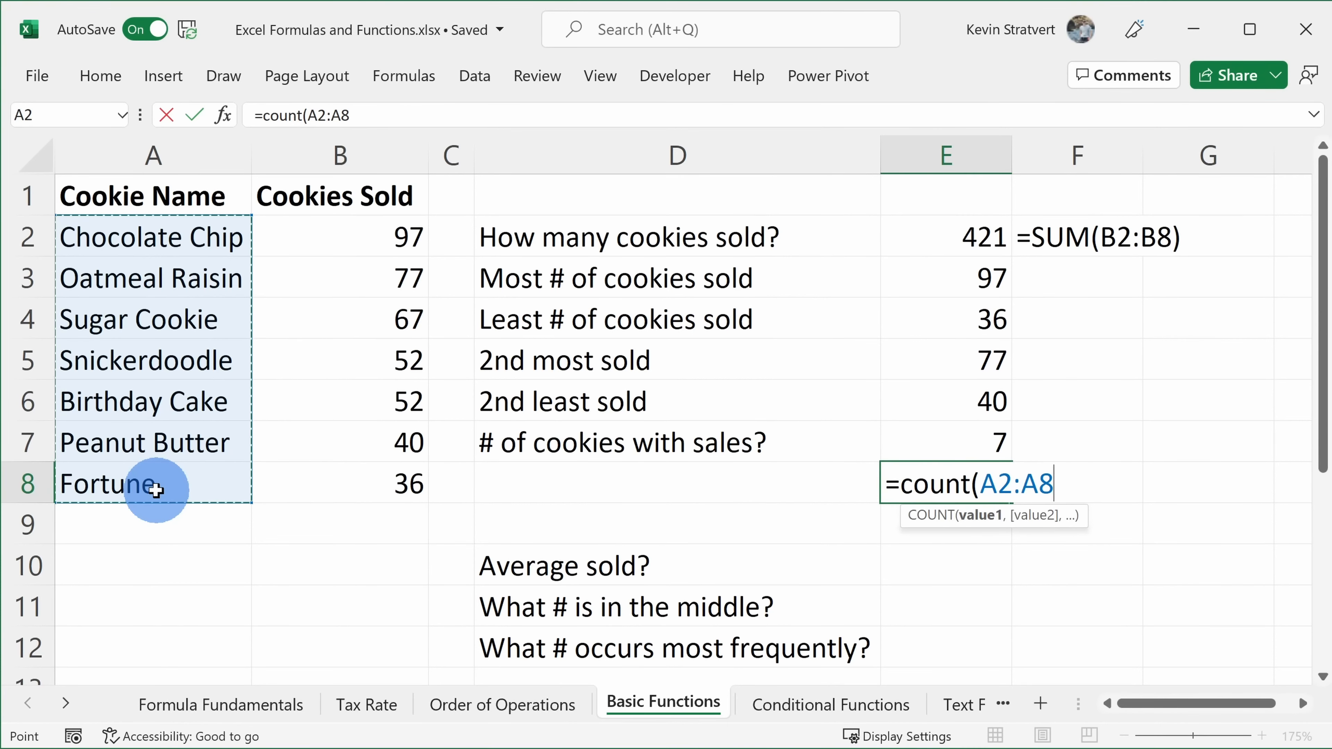
type(")")
key("Return")
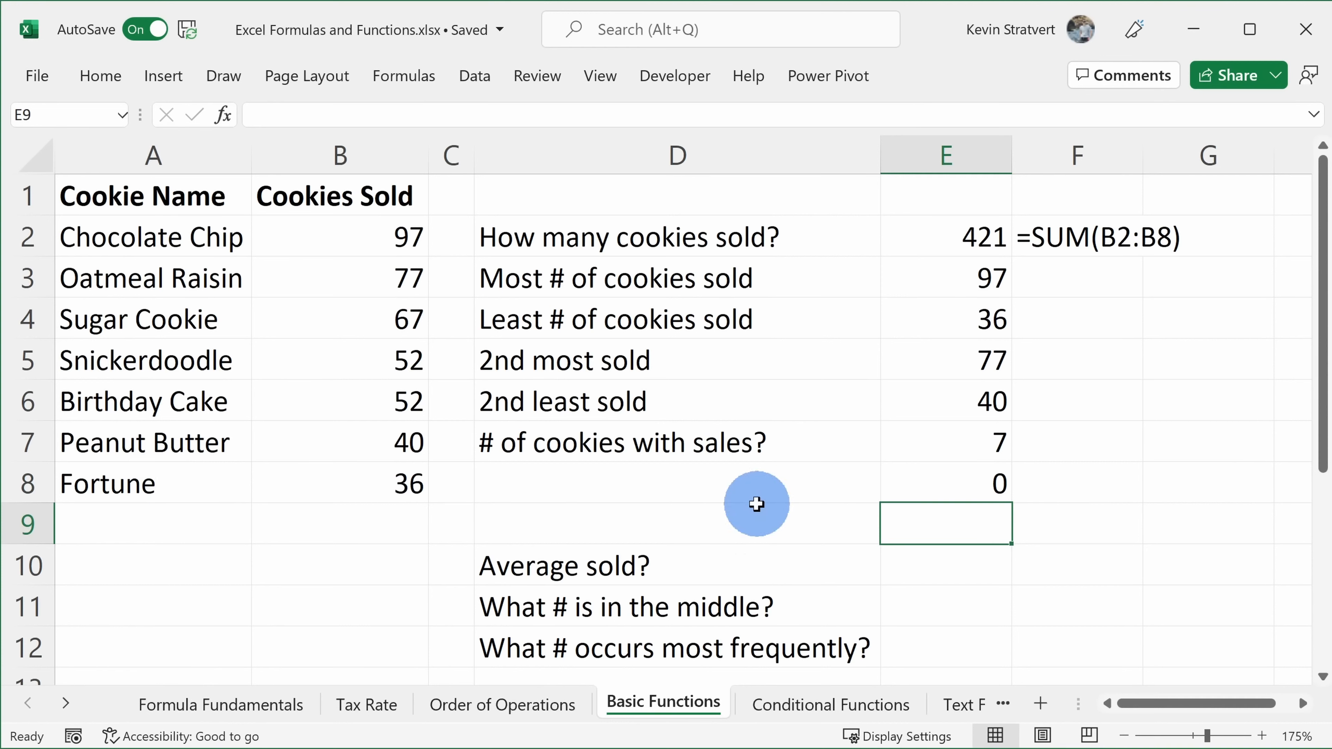
left_click(970, 433)
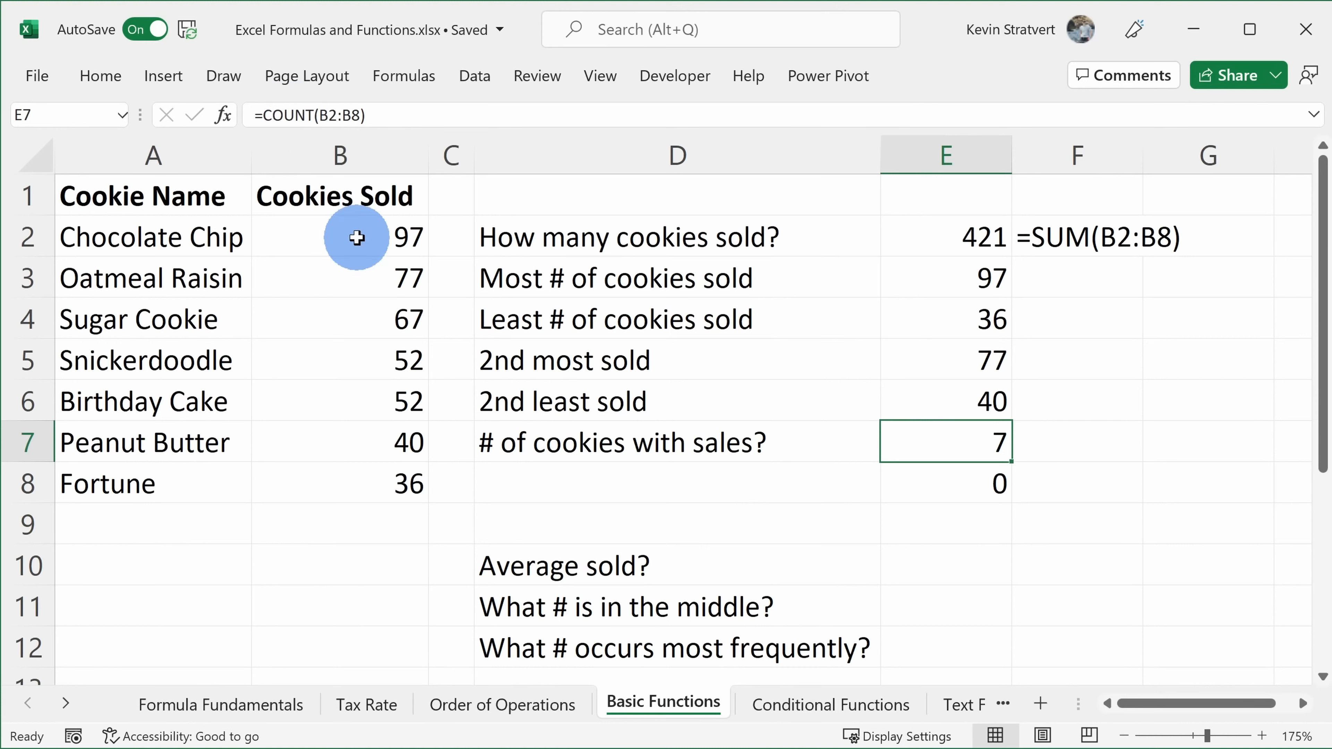
left_click(923, 467)
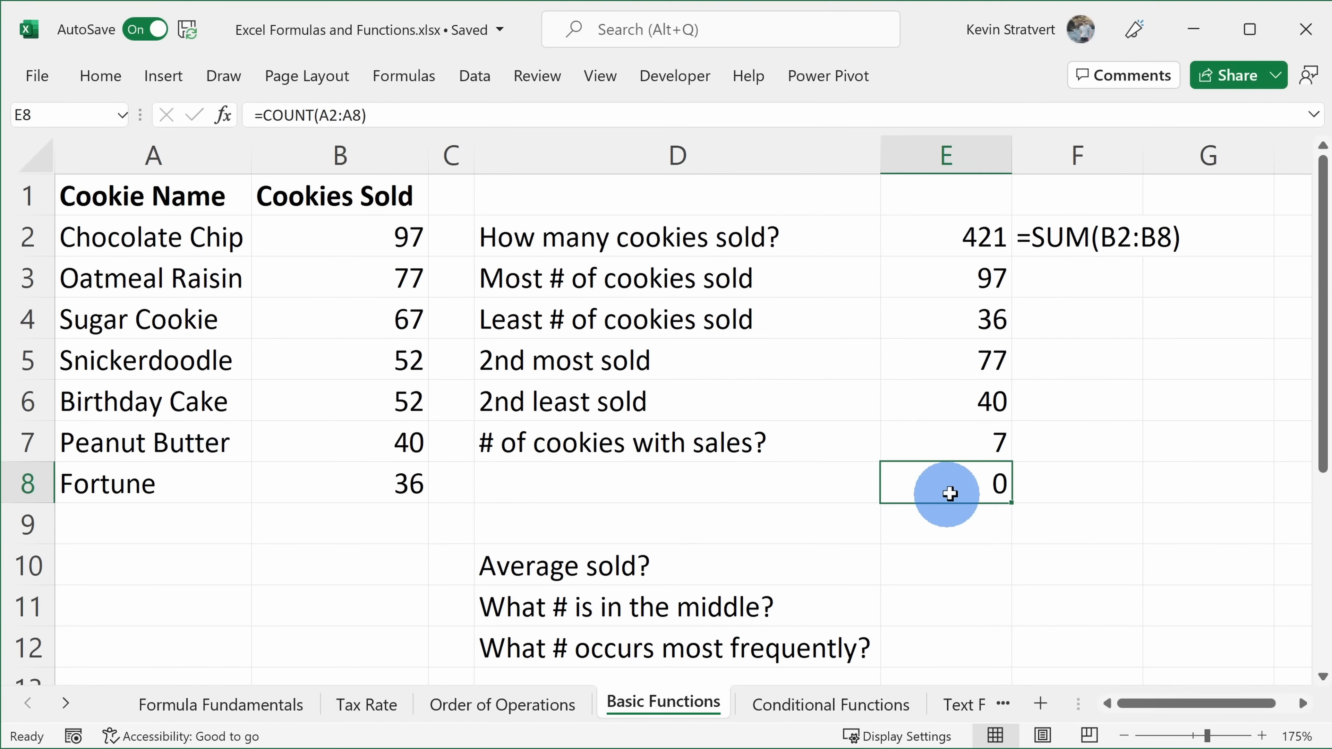
- Replace the formula in E8 with =COUNTA(A2:A8) to count the cookie names, and check the names in A2:A8
double_click(966, 484)
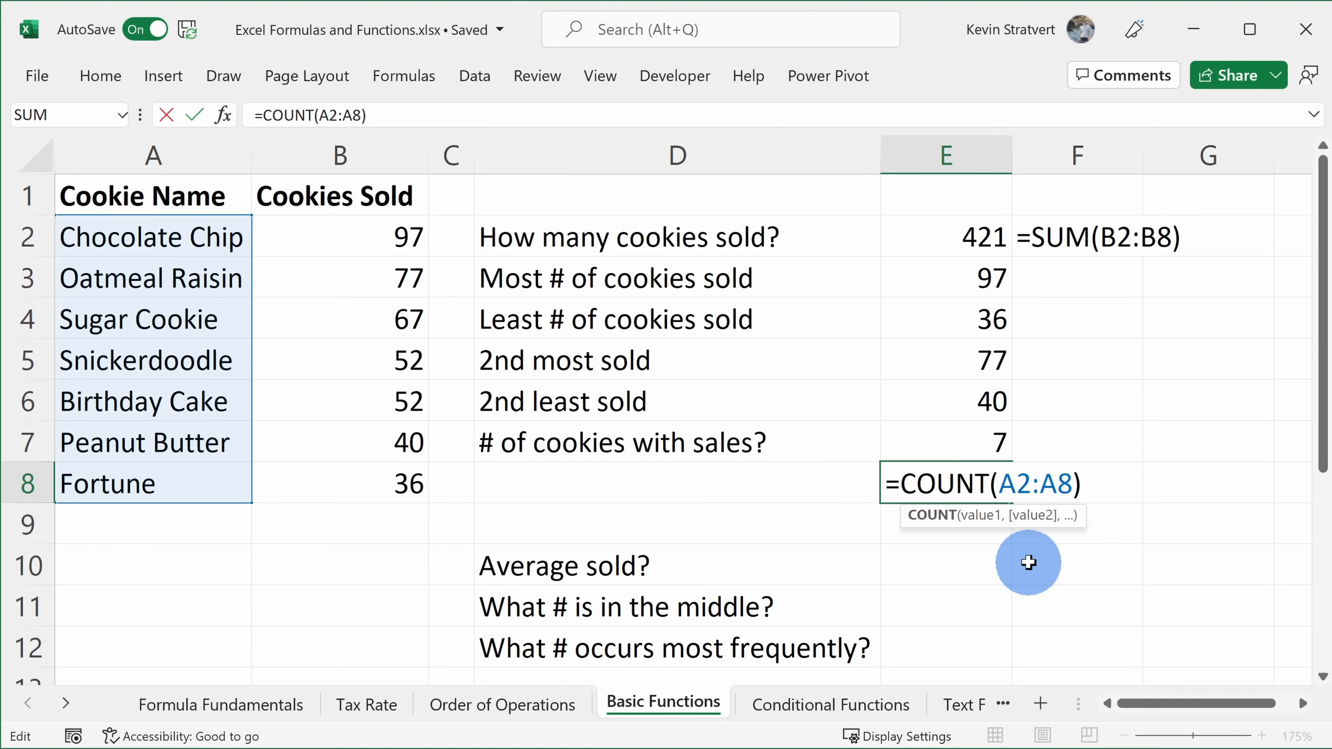
key("BackSpace")
key("BackSpace")
key("BackSpace")
key("BackSpace")
key("BackSpace")
key("BackSpace")
key("Delete")
key("Delete")
key("Delete")
key("Delete")
key("Delete")
key("Delete")
key("Delete")
type("=")
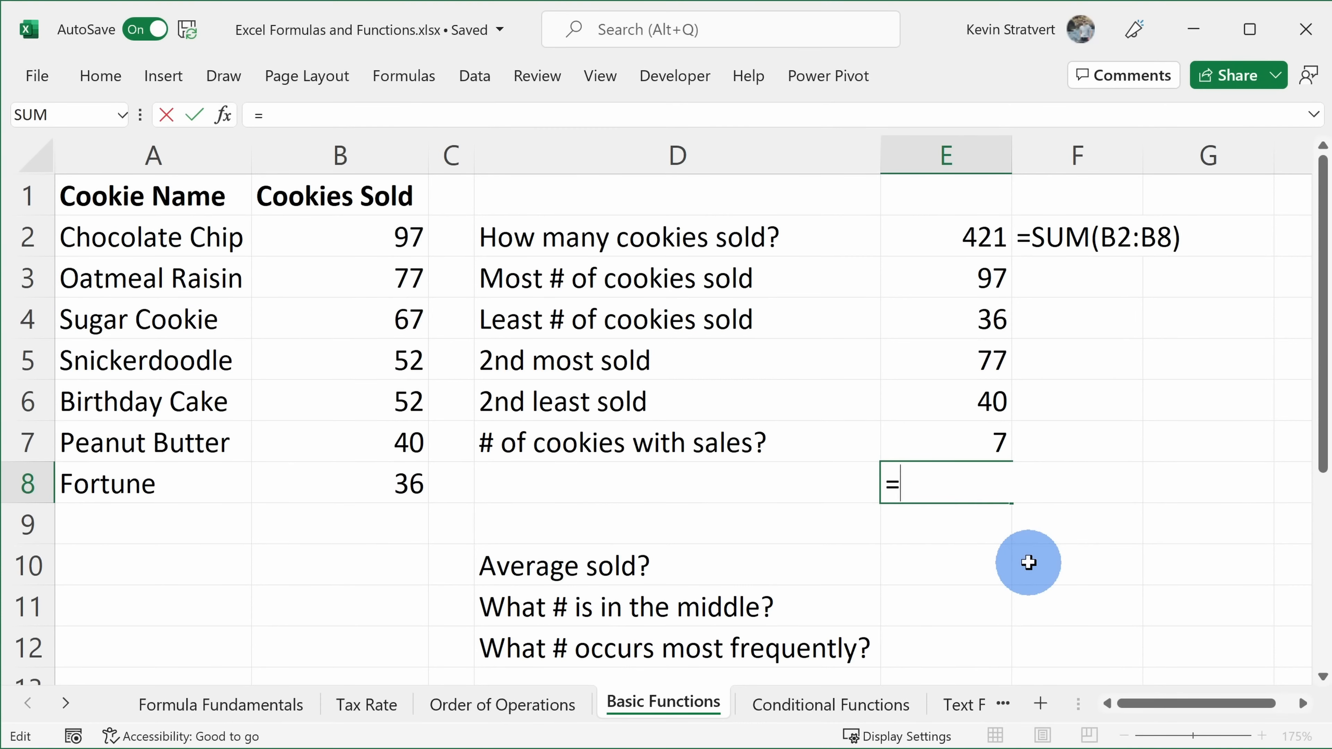
type("count")
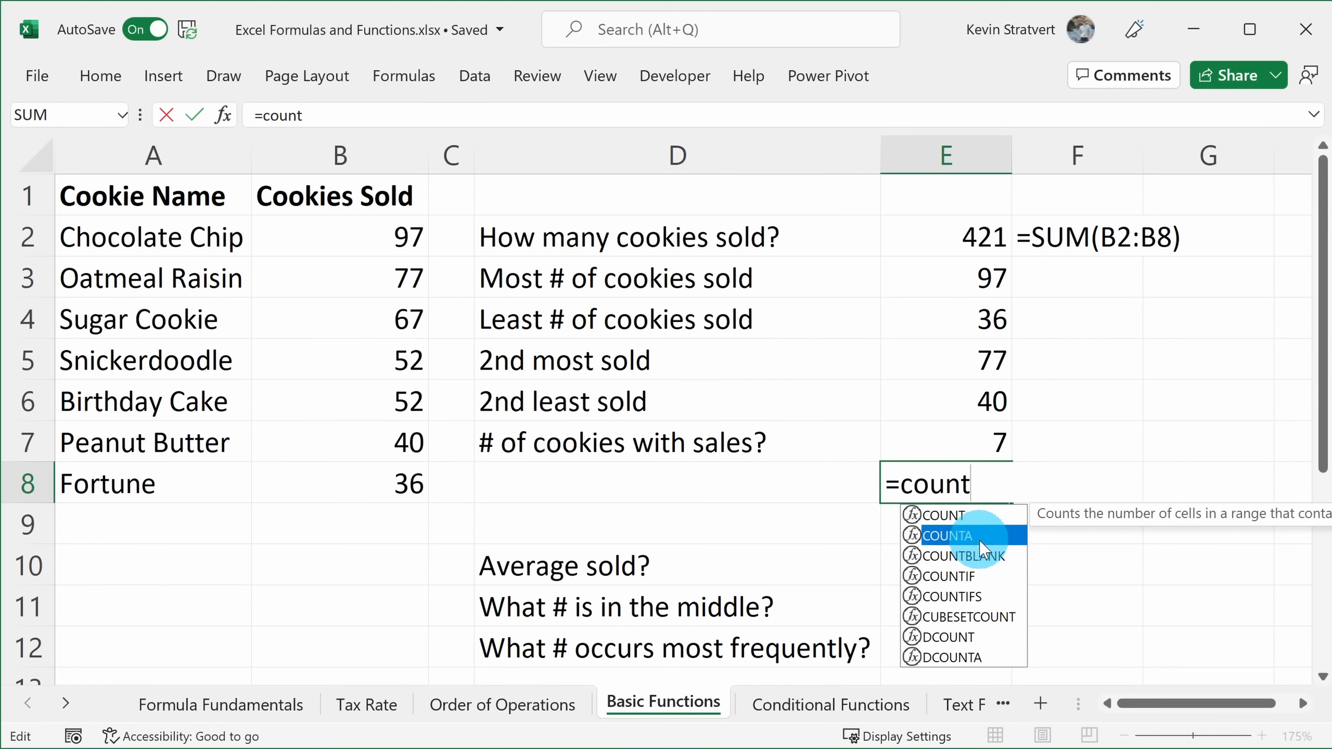
left_click(948, 540)
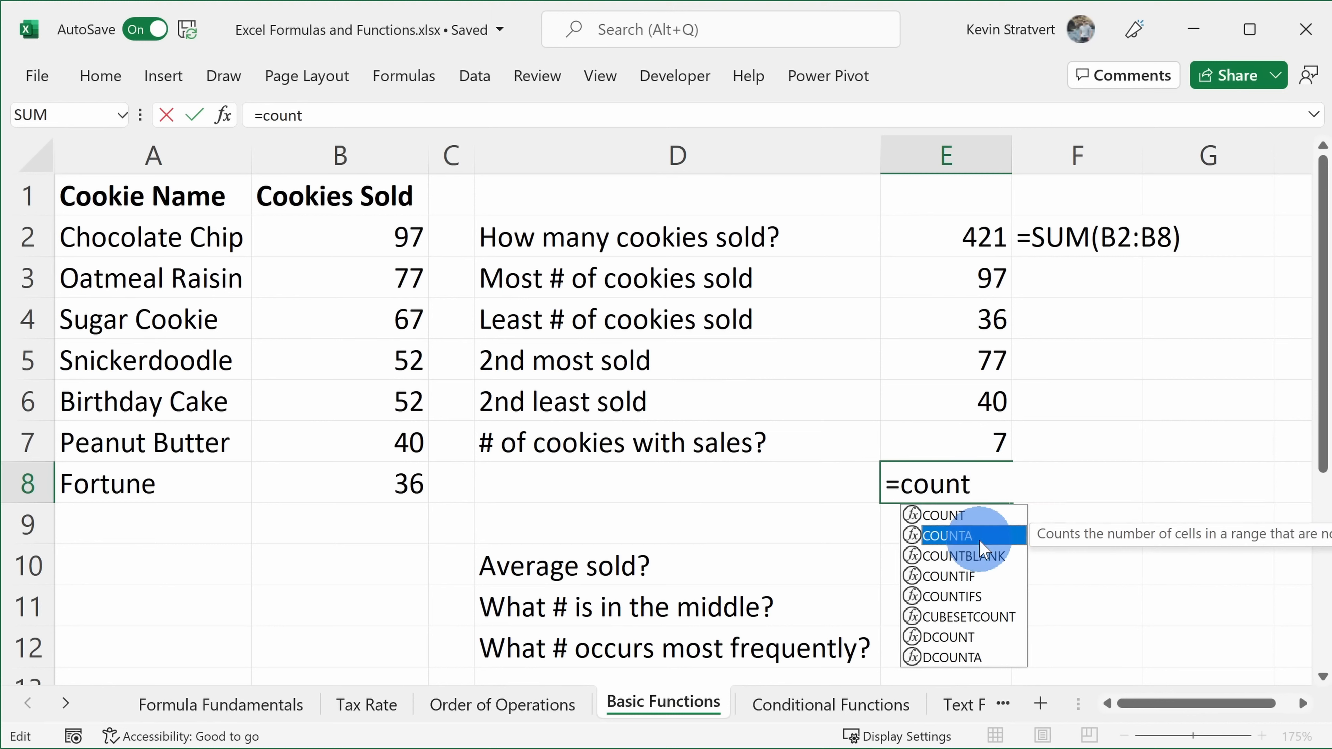
double_click(954, 546)
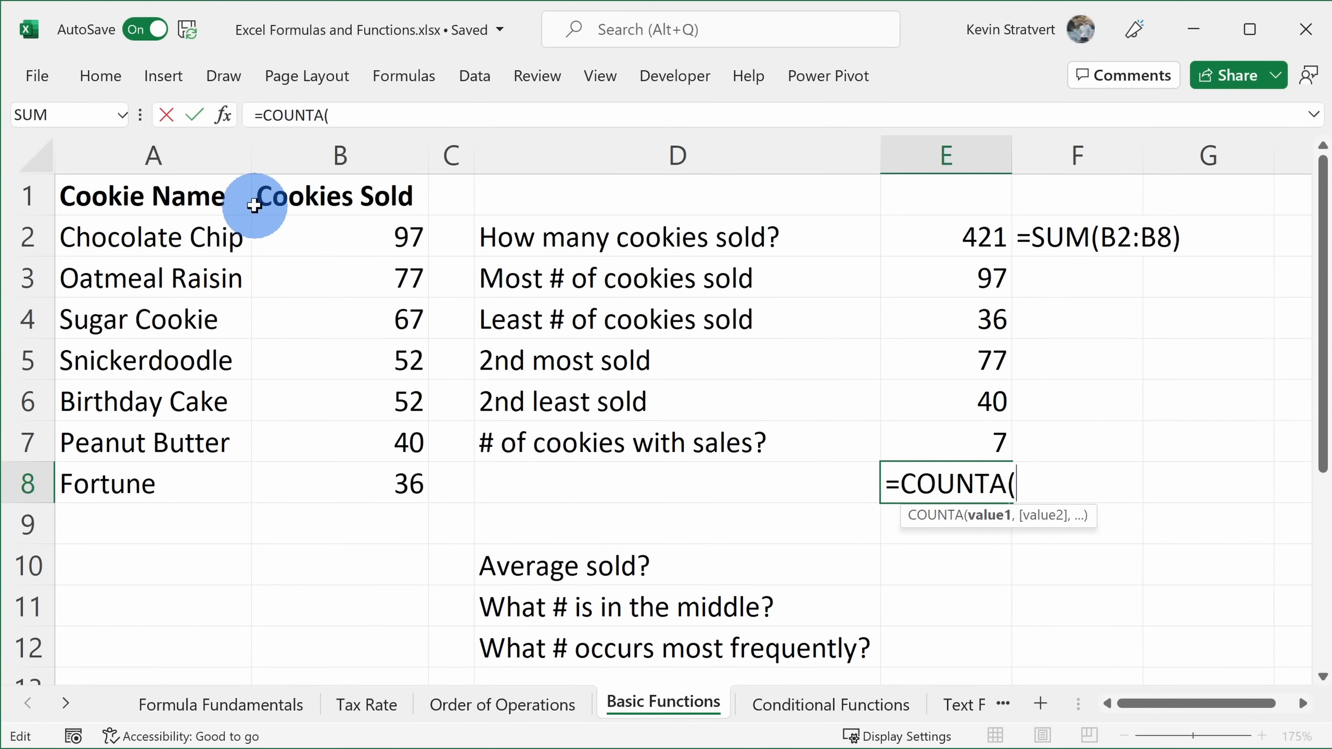
left_click_drag(158, 239, 157, 477)
type(")")
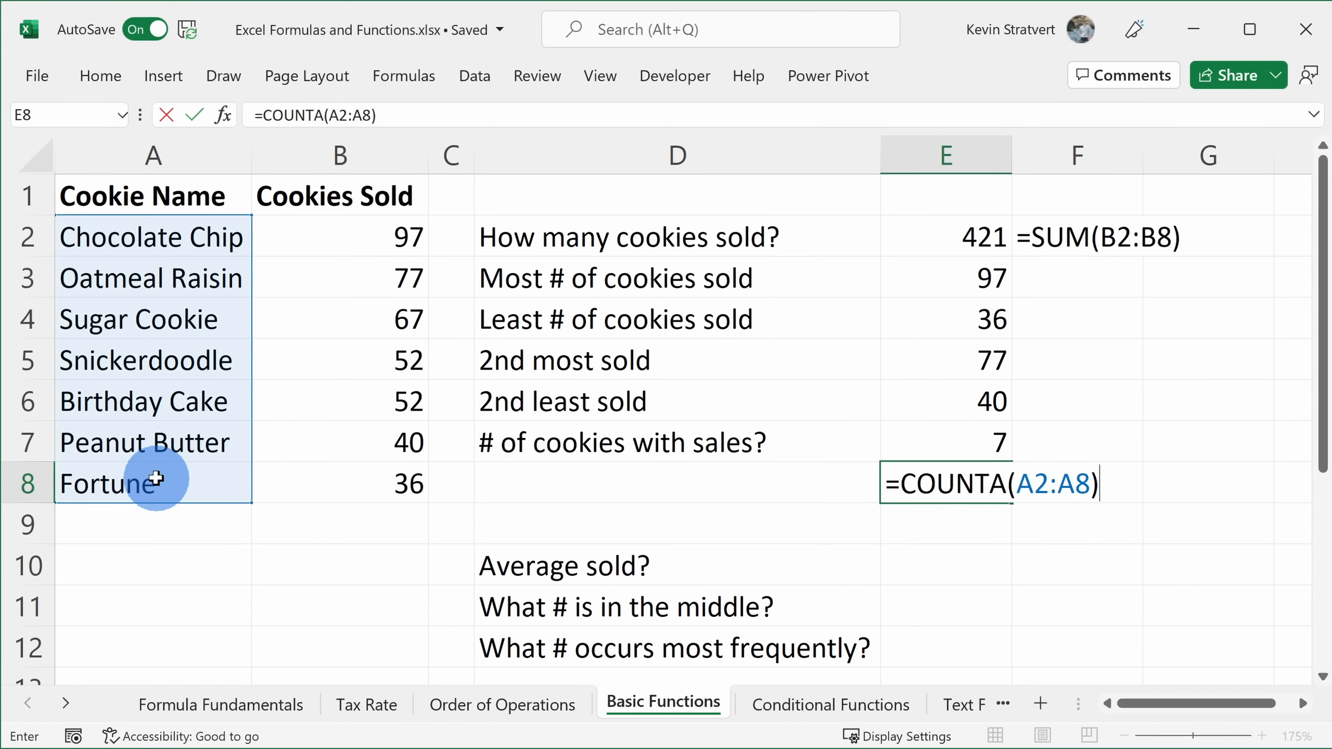
key("Return")
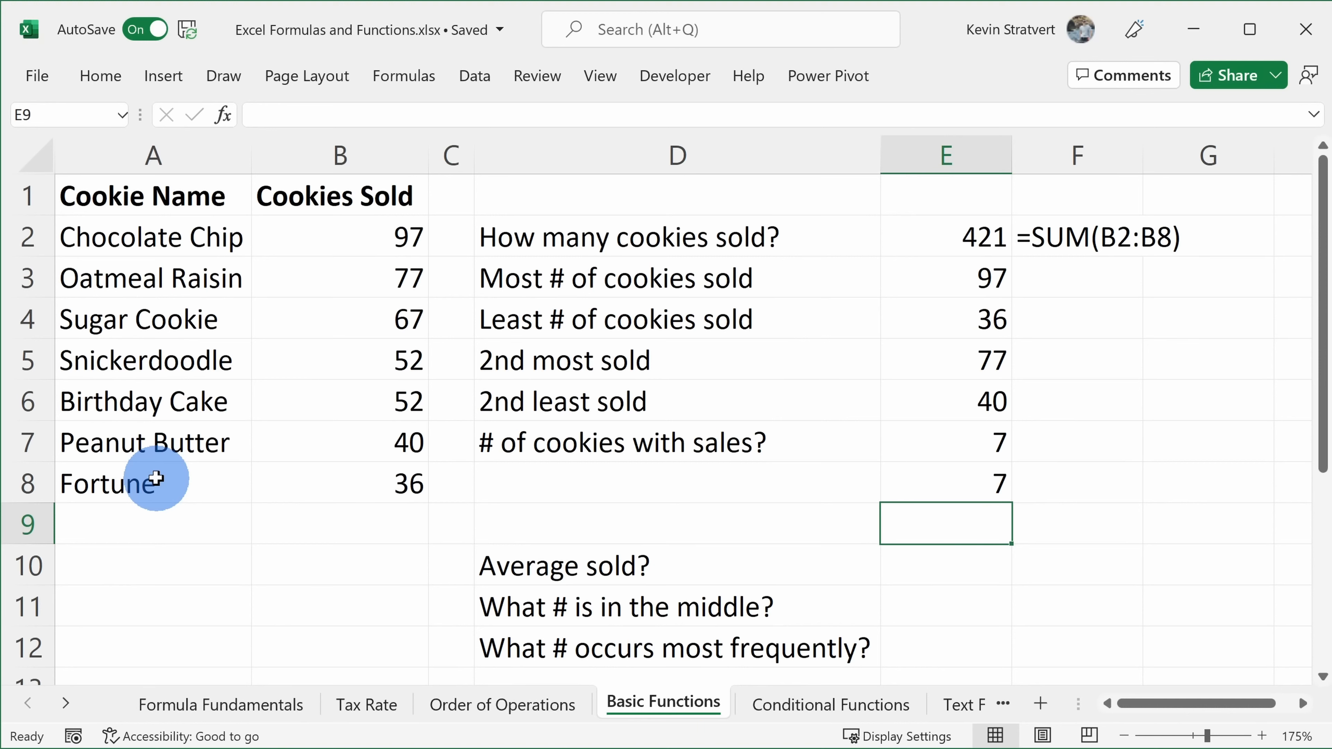
left_click_drag(185, 238, 179, 483)
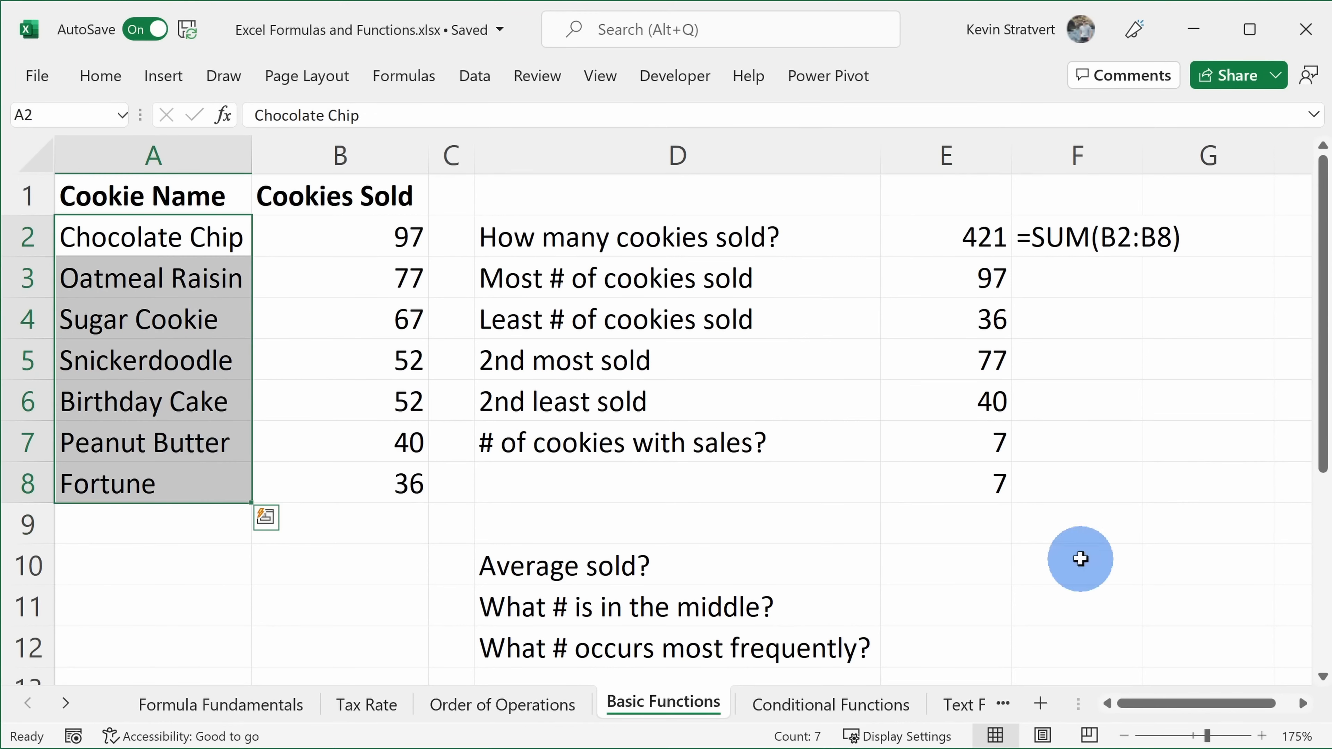
- Enter =COUNTBLANK(A2:A9) in E9 to count the blank cells below and among the cookie names, and review the formula
left_click(960, 522)
type("=cou")
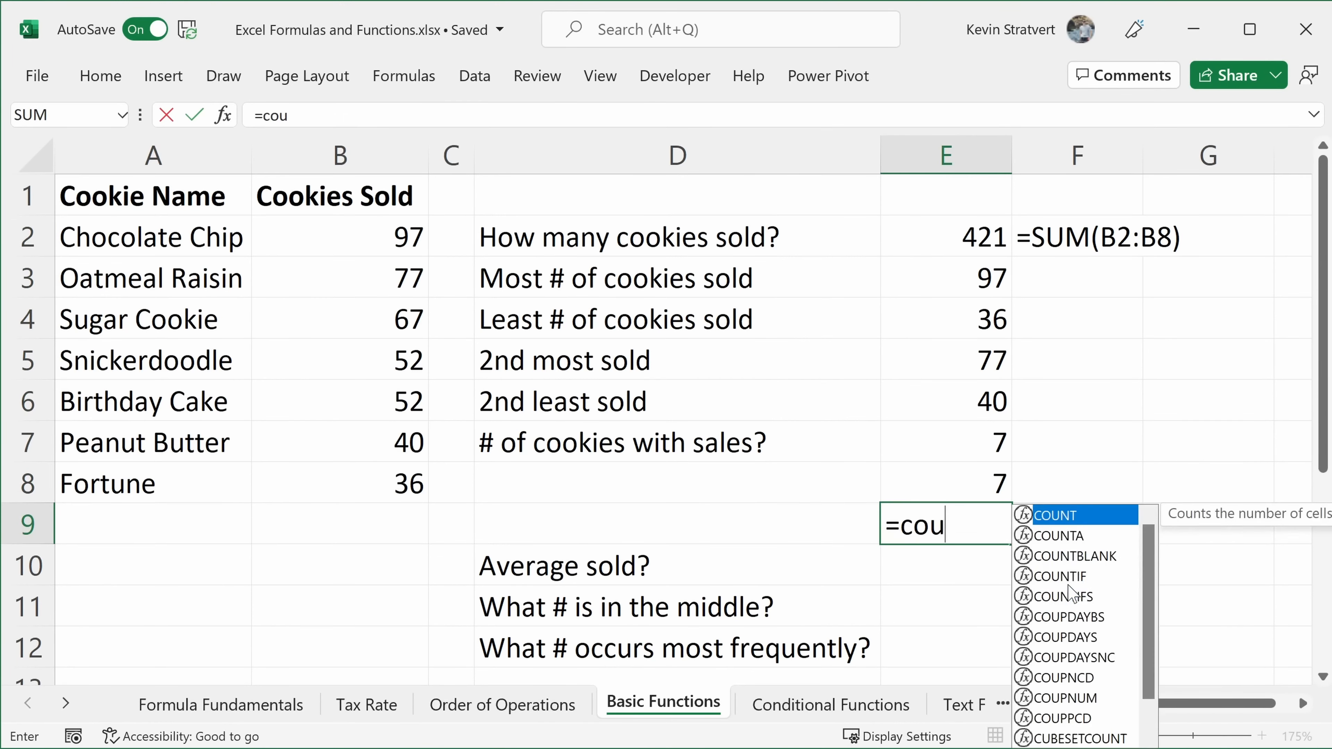
type("ntblank(")
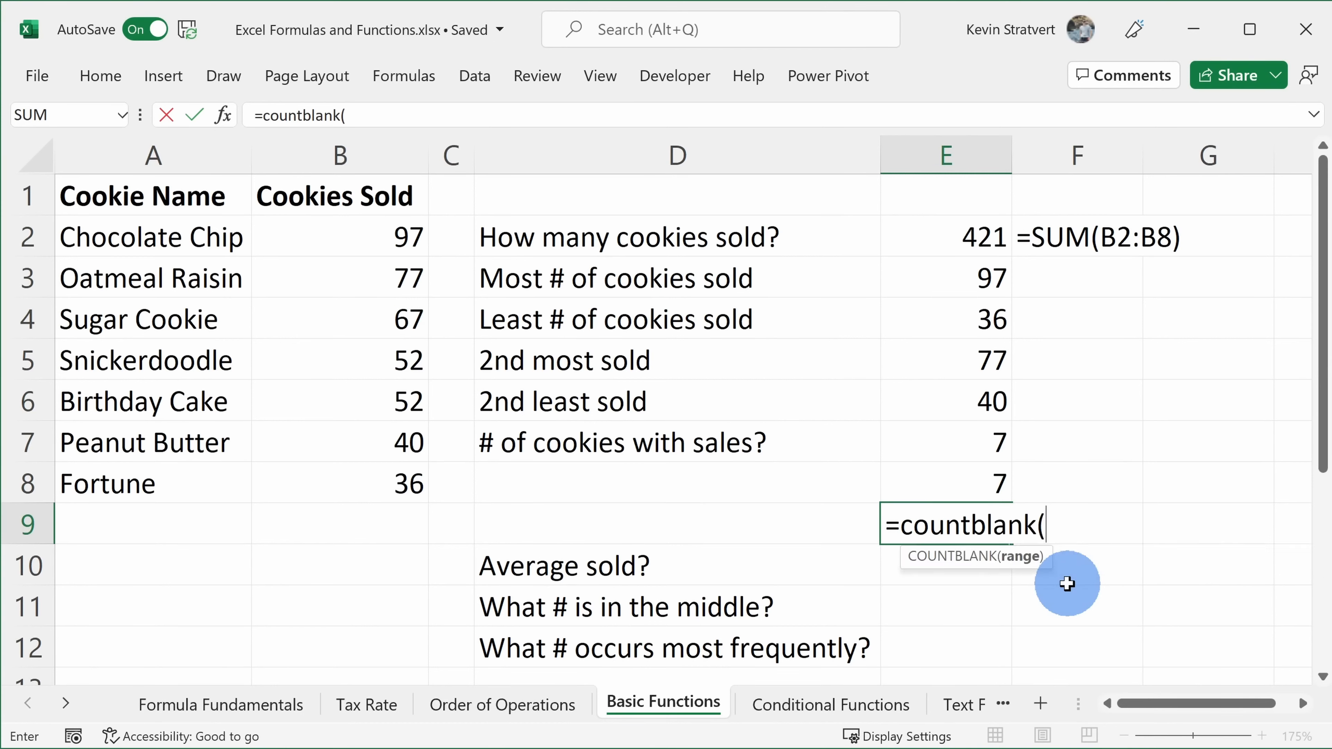
left_click_drag(194, 241, 186, 531)
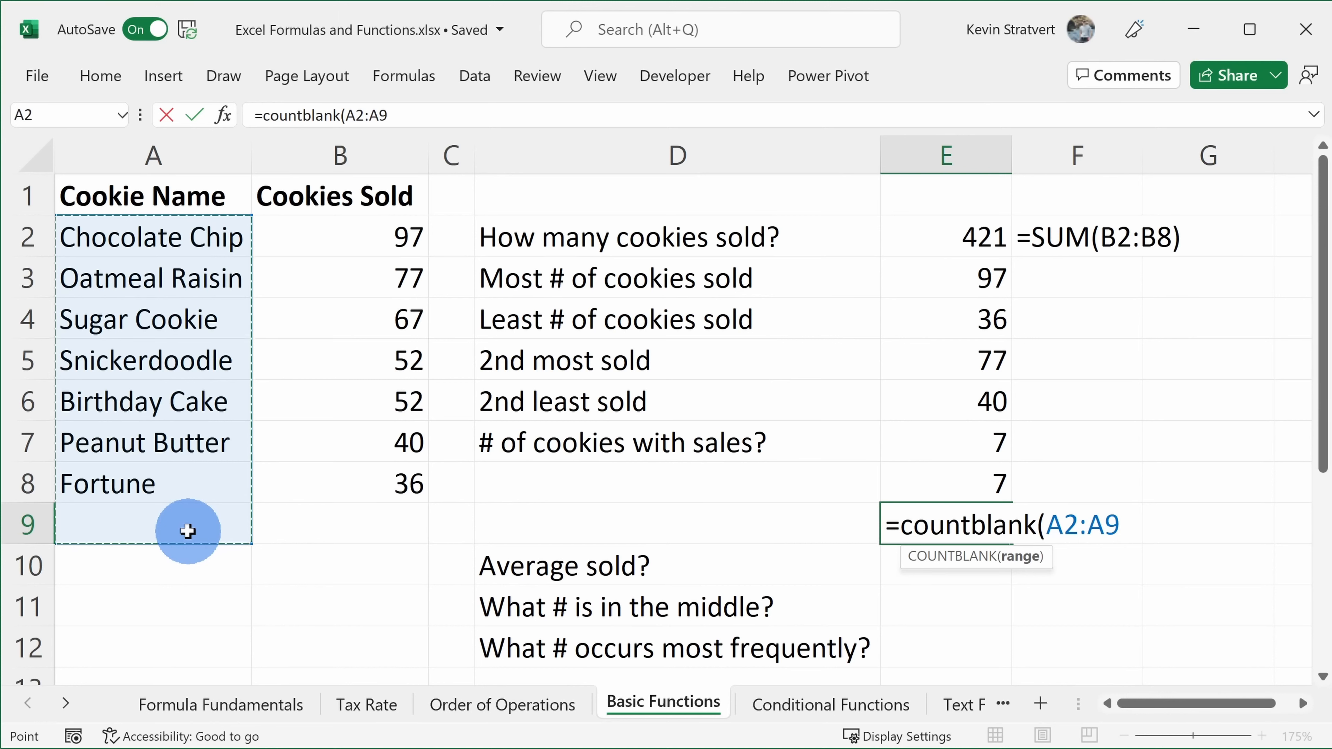
type(")")
key("Return")
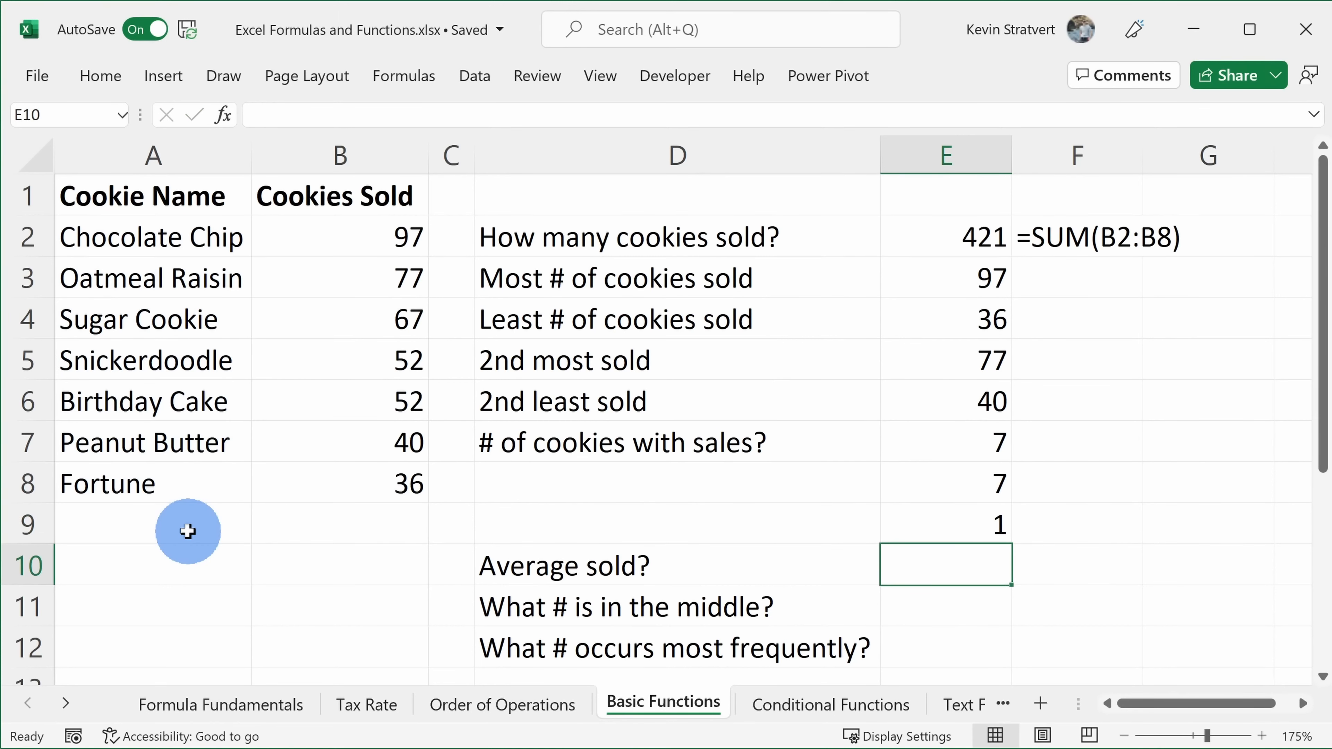
left_click(954, 531)
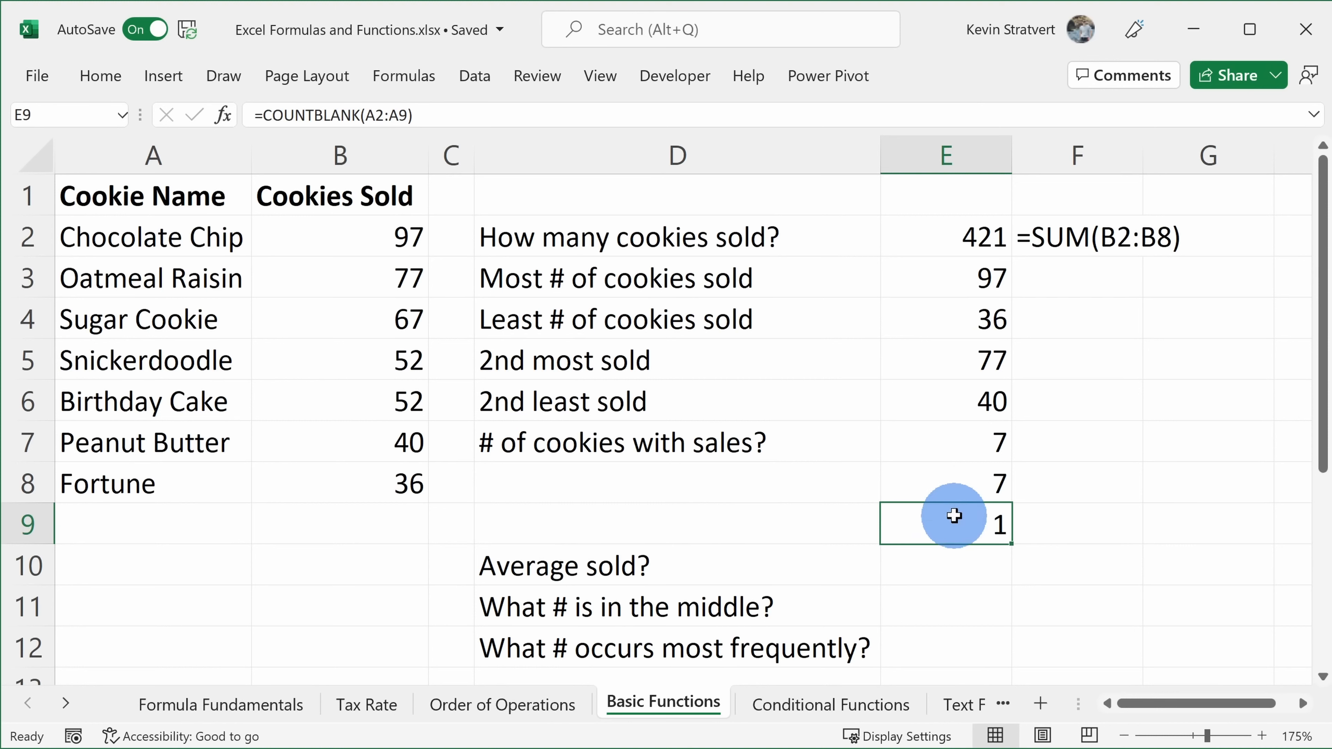
- Enter =AVERAGE(B2:B8) in E10 to find the average number of cookies sold, and review the formula
left_click(945, 559)
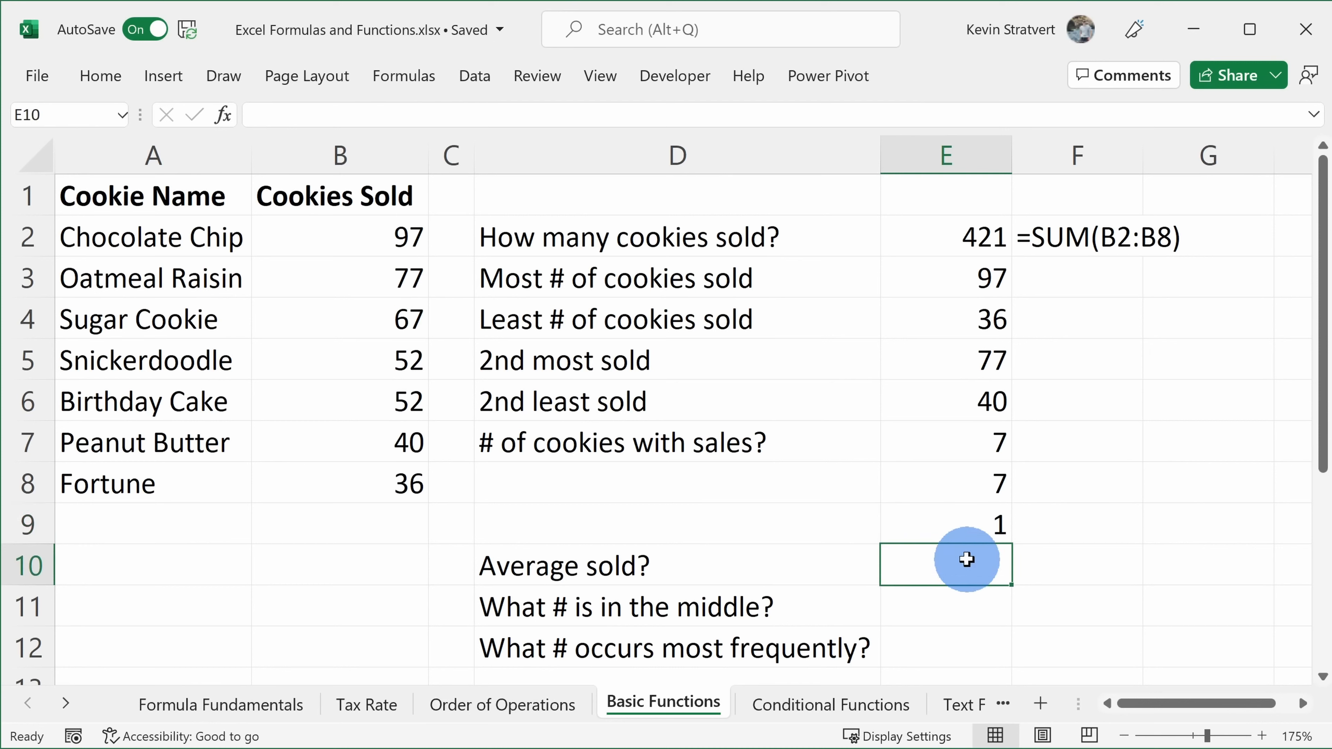
left_click_drag(348, 223, 380, 480)
left_click(1014, 557)
left_click(949, 574)
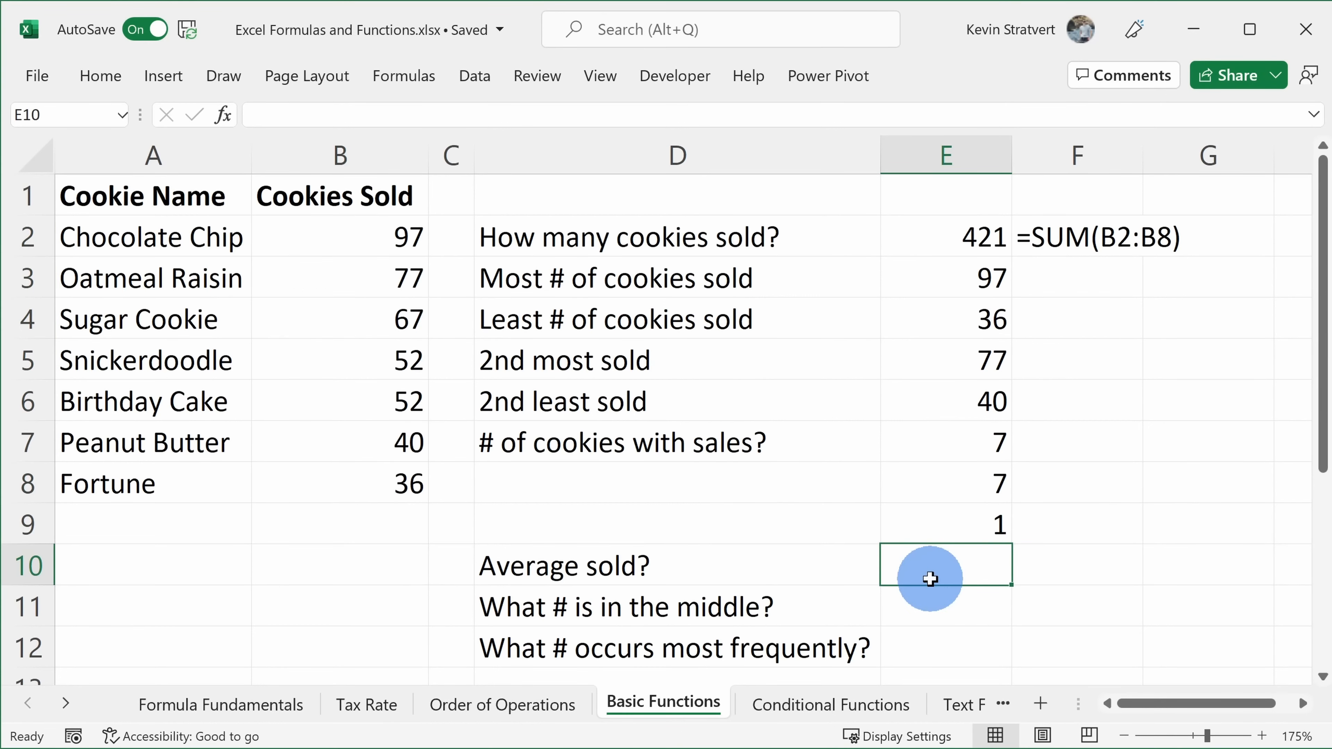
type("=")
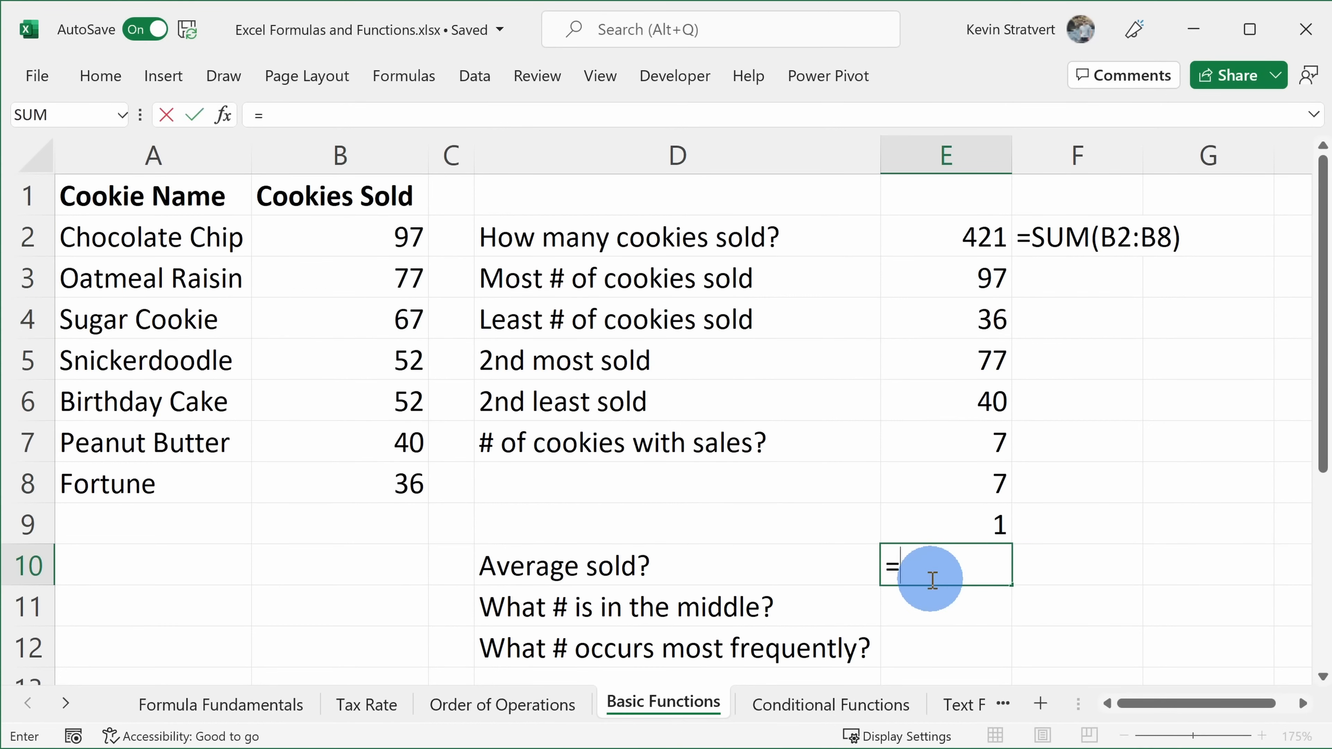
type("average")
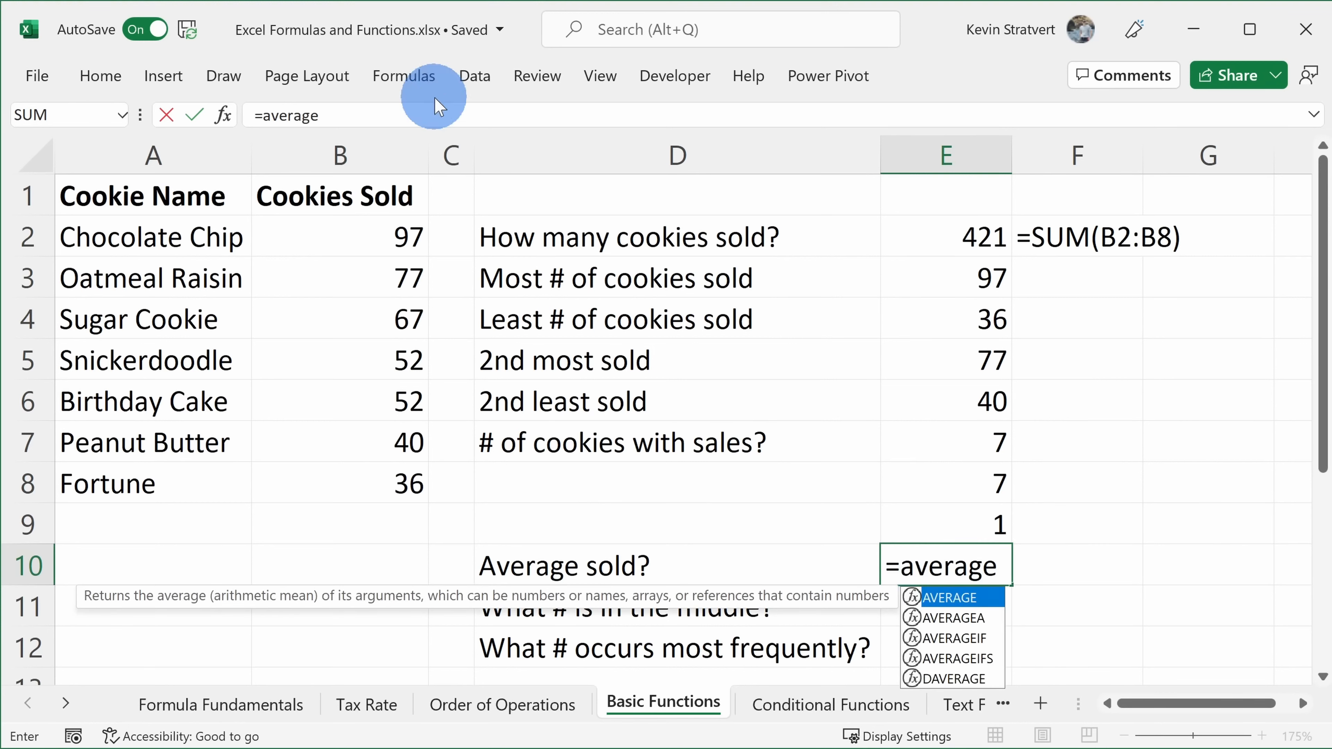
left_click(403, 75)
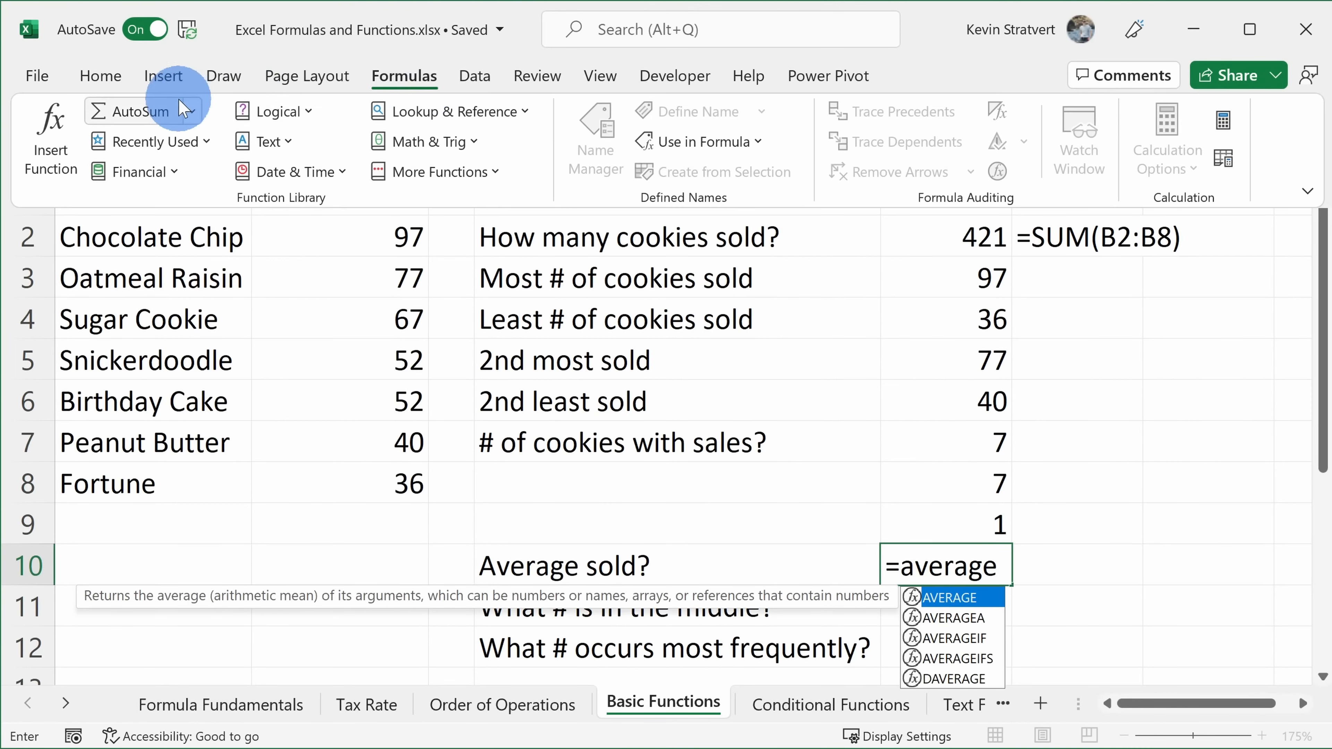
left_click(193, 112)
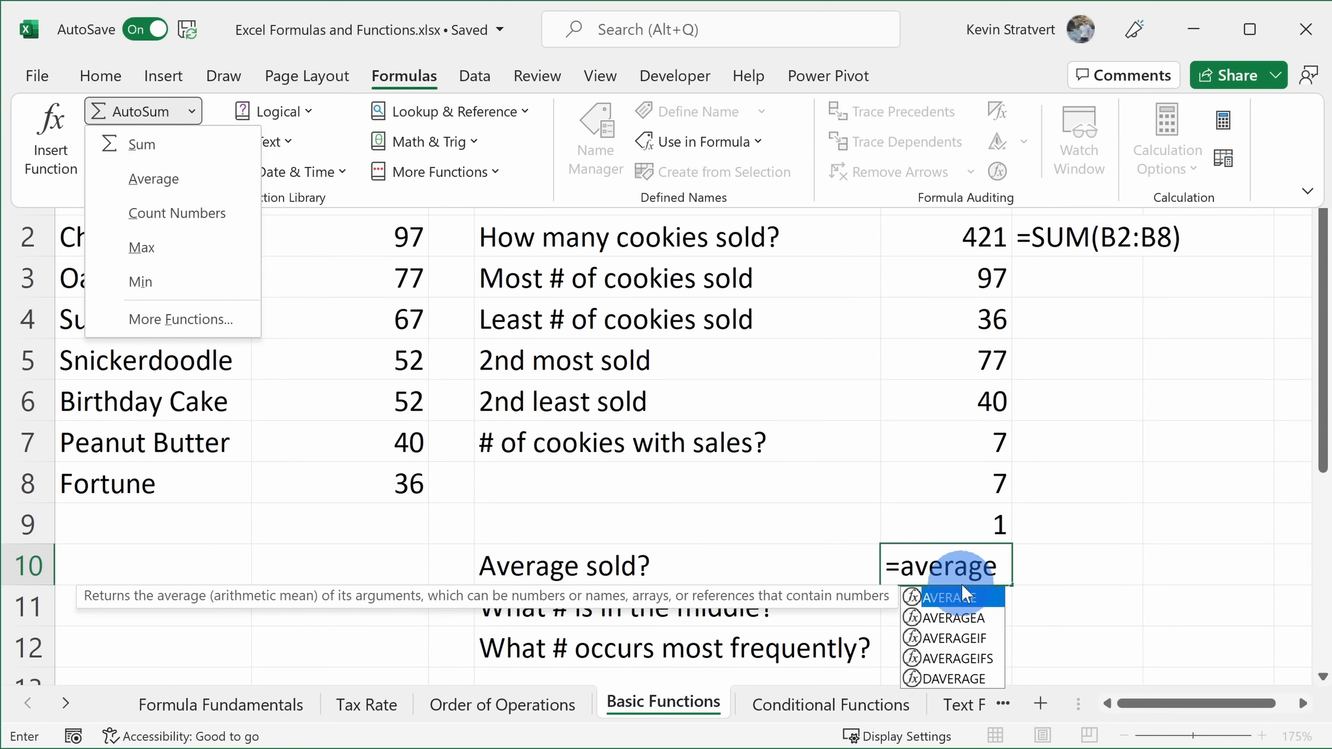
double_click(952, 597)
left_click_drag(309, 232, 317, 465)
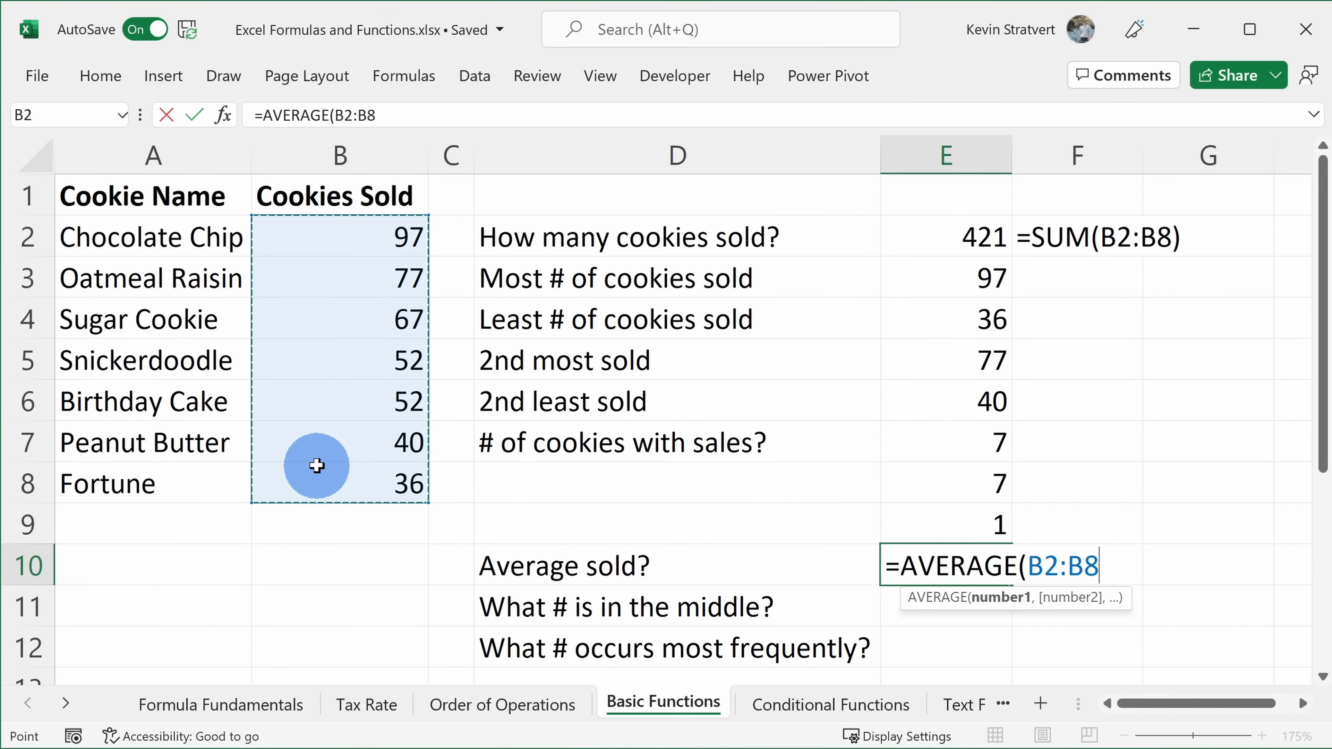
key("Return")
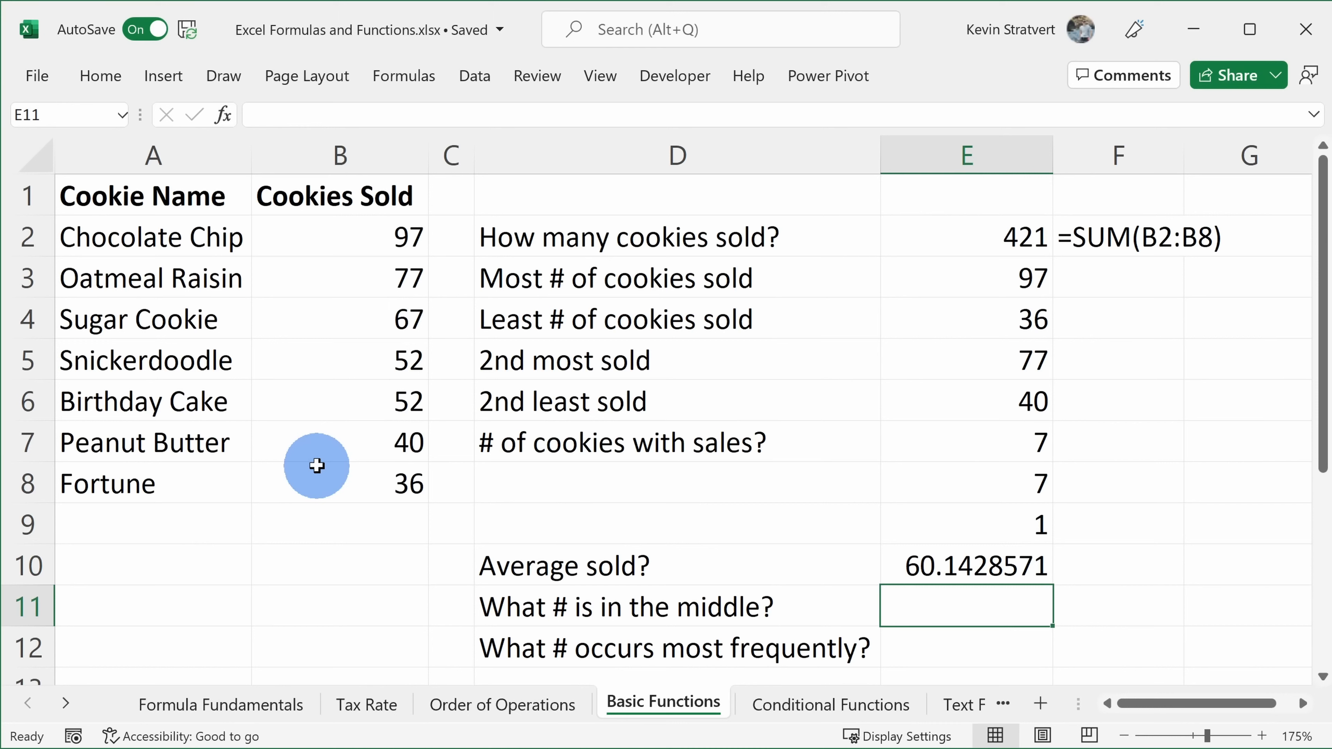
left_click(989, 563)
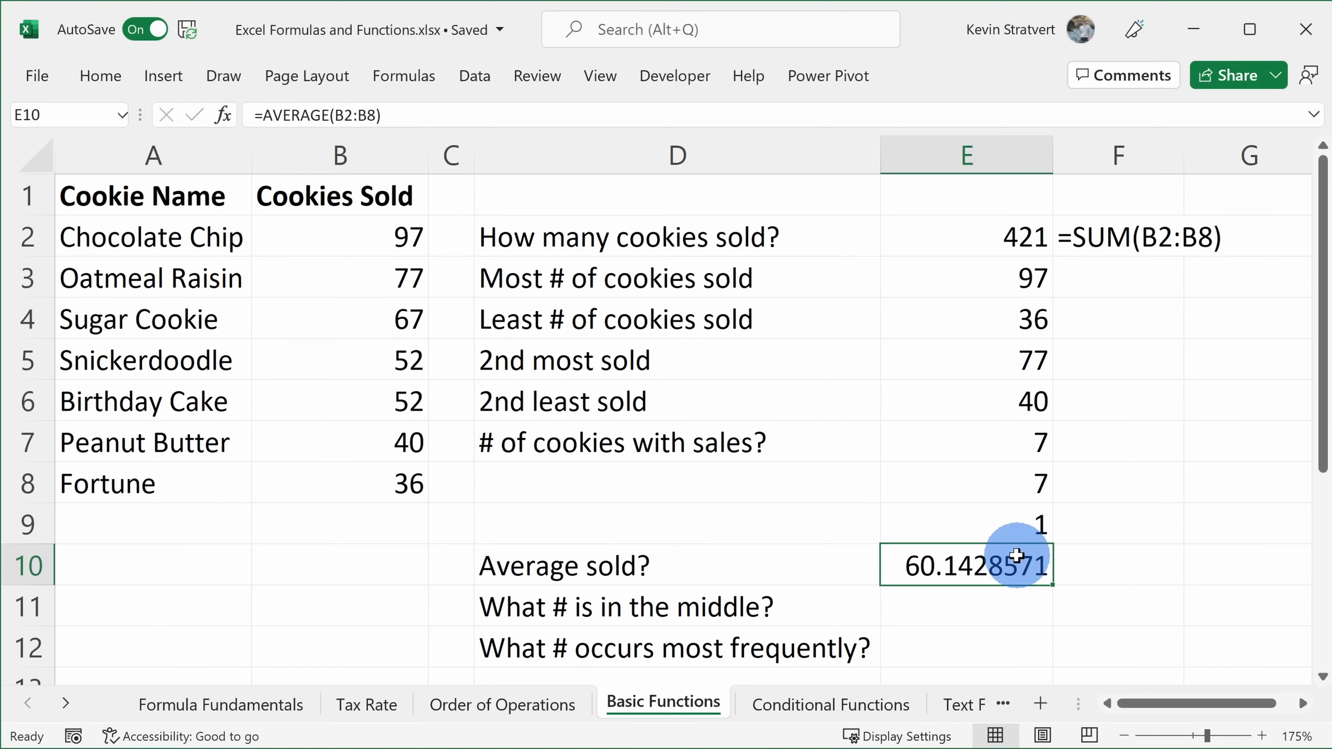
- Enter =MEDIAN(B2:B8) in E11 to find the middle sales number, and compare it with the Snickerdoodle sales in B5
left_click(932, 604)
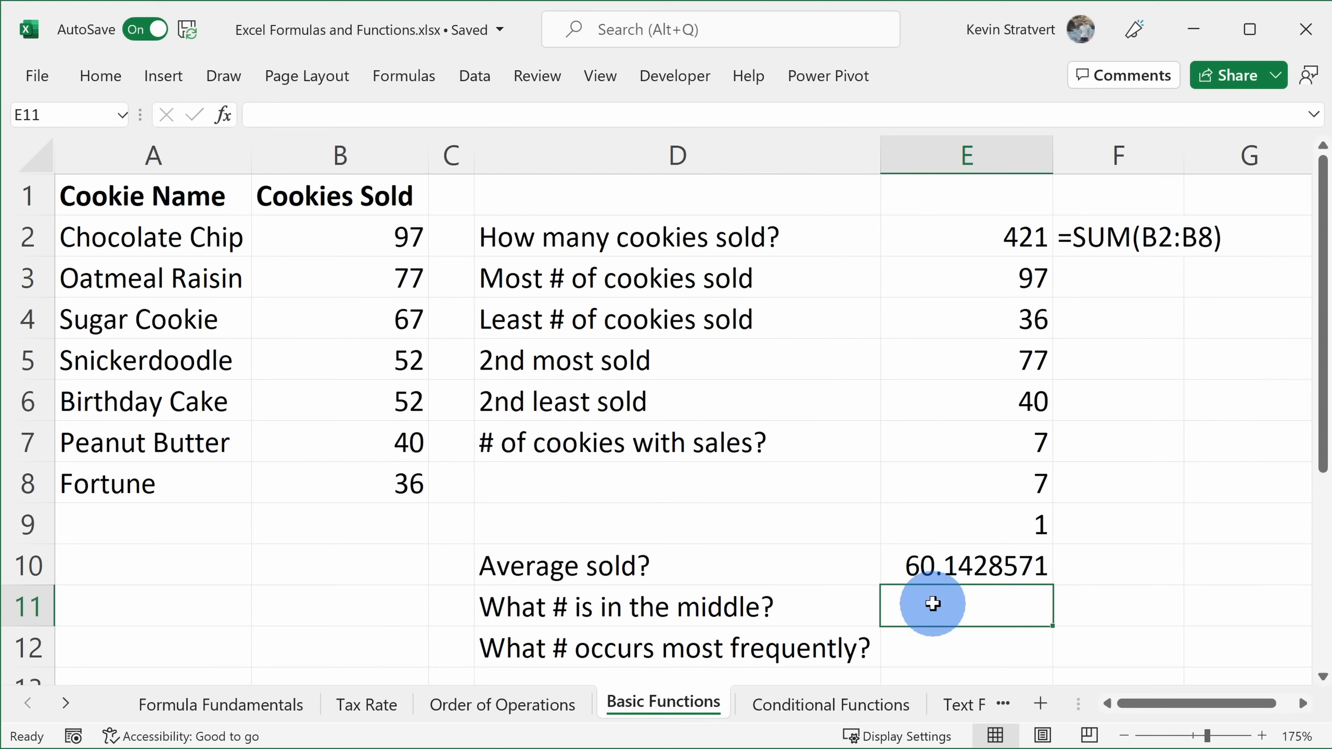
left_click_drag(367, 239, 364, 479)
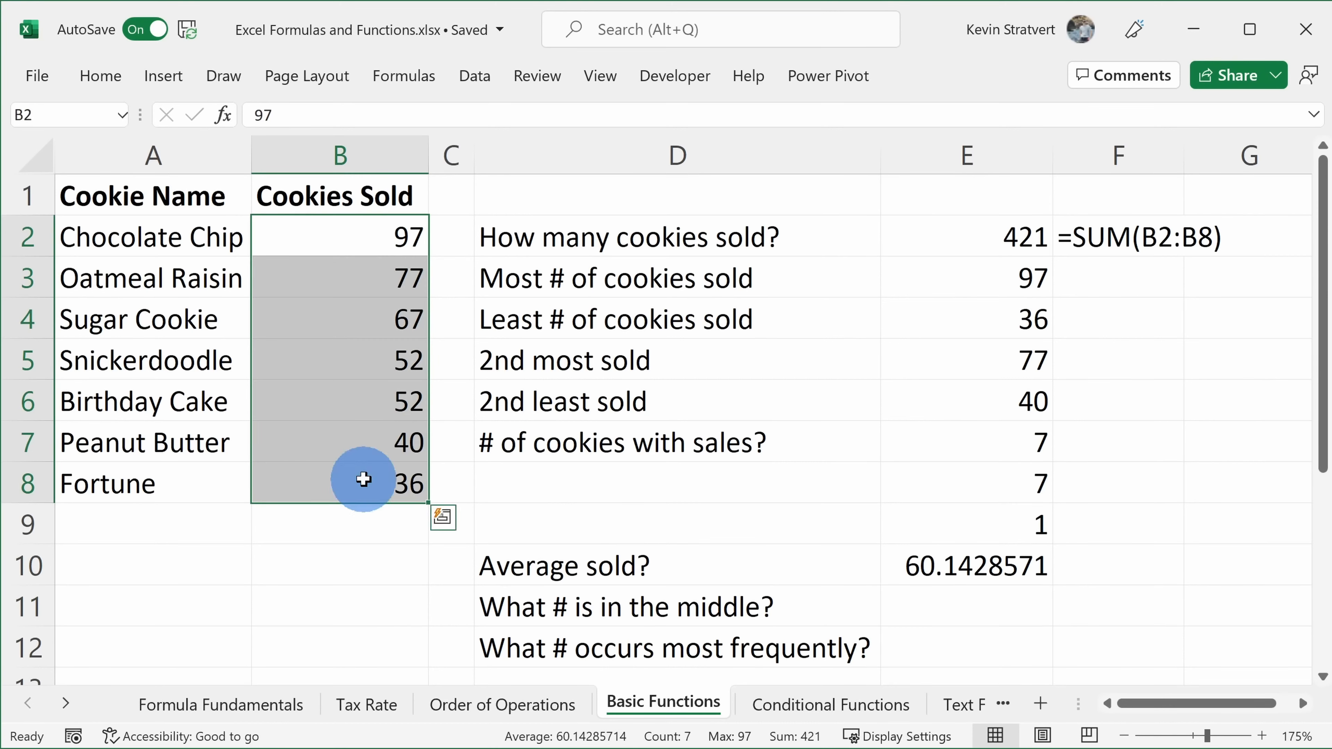
left_click(378, 357)
left_click(977, 623)
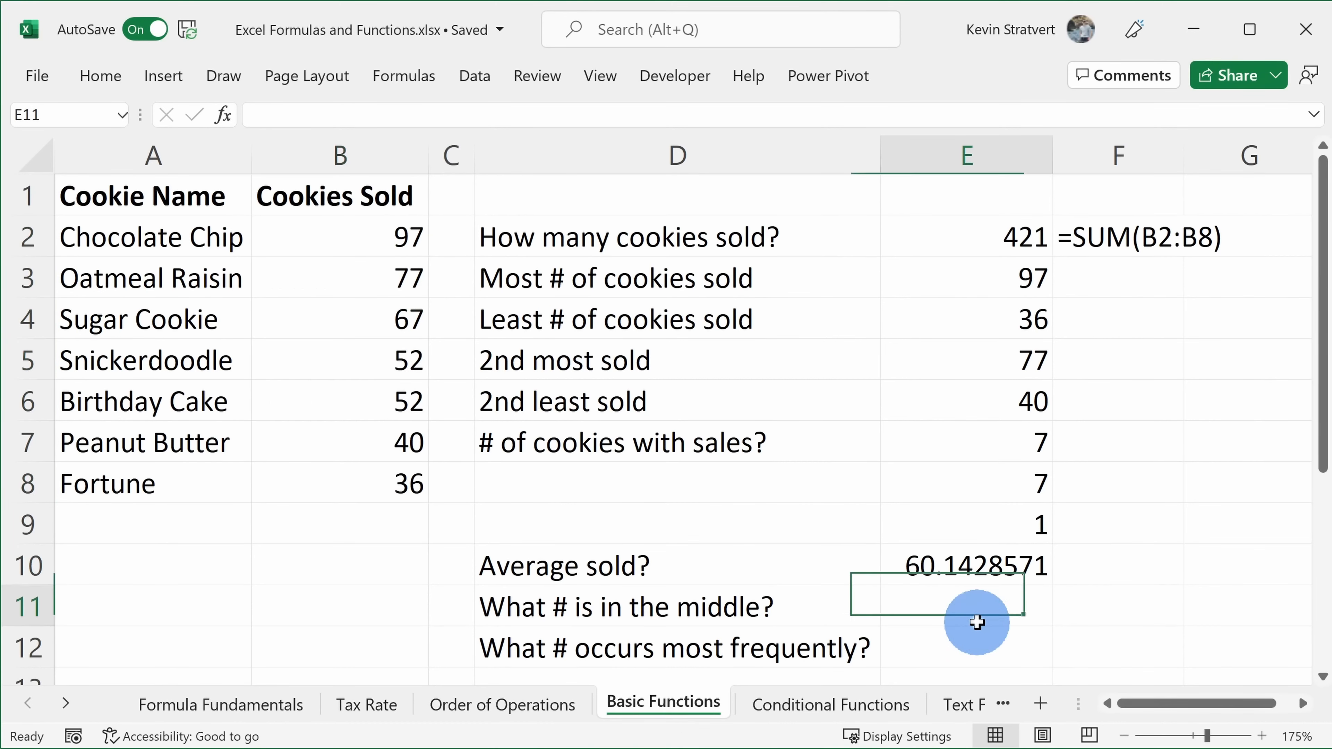
type("=median(")
left_click_drag(376, 236, 374, 485)
key("Return")
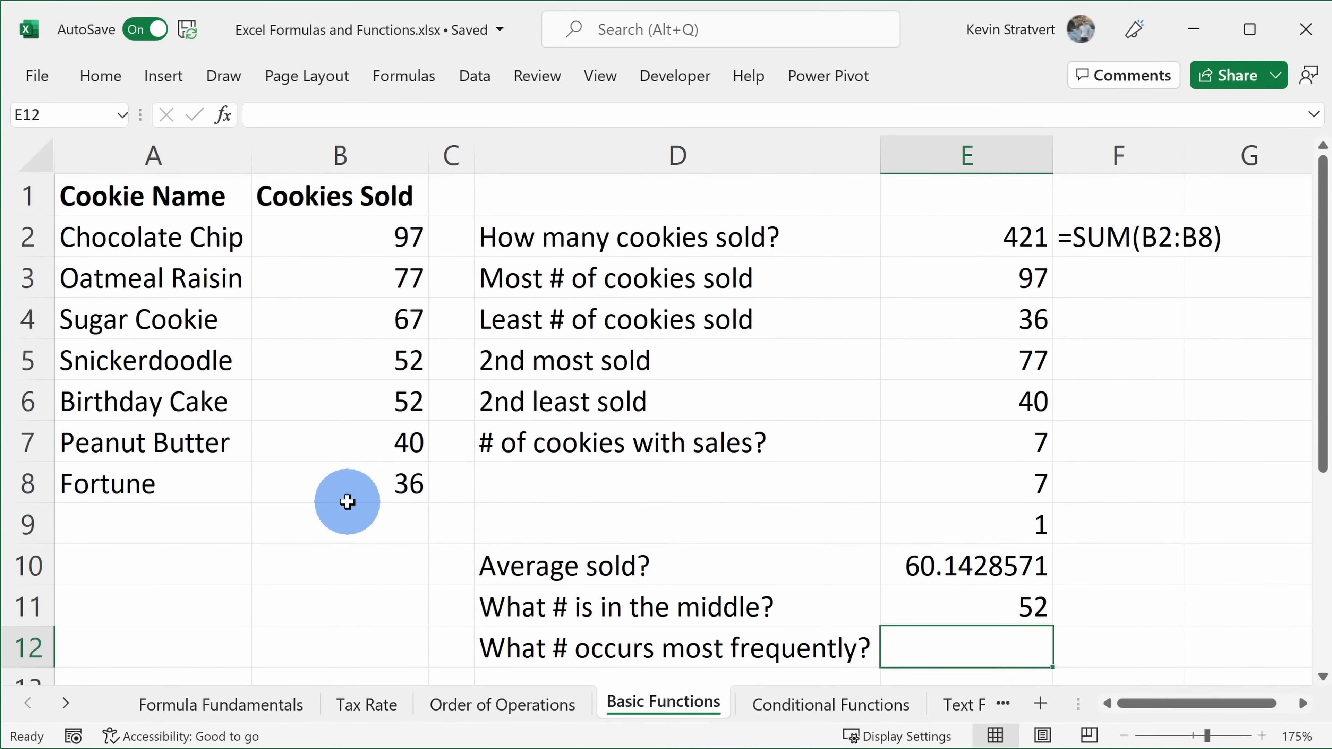
left_click(375, 356)
- Enter =MODE(B2:B8) in E12 to find the most frequently occurring sales number, and review the formula
left_click(998, 646)
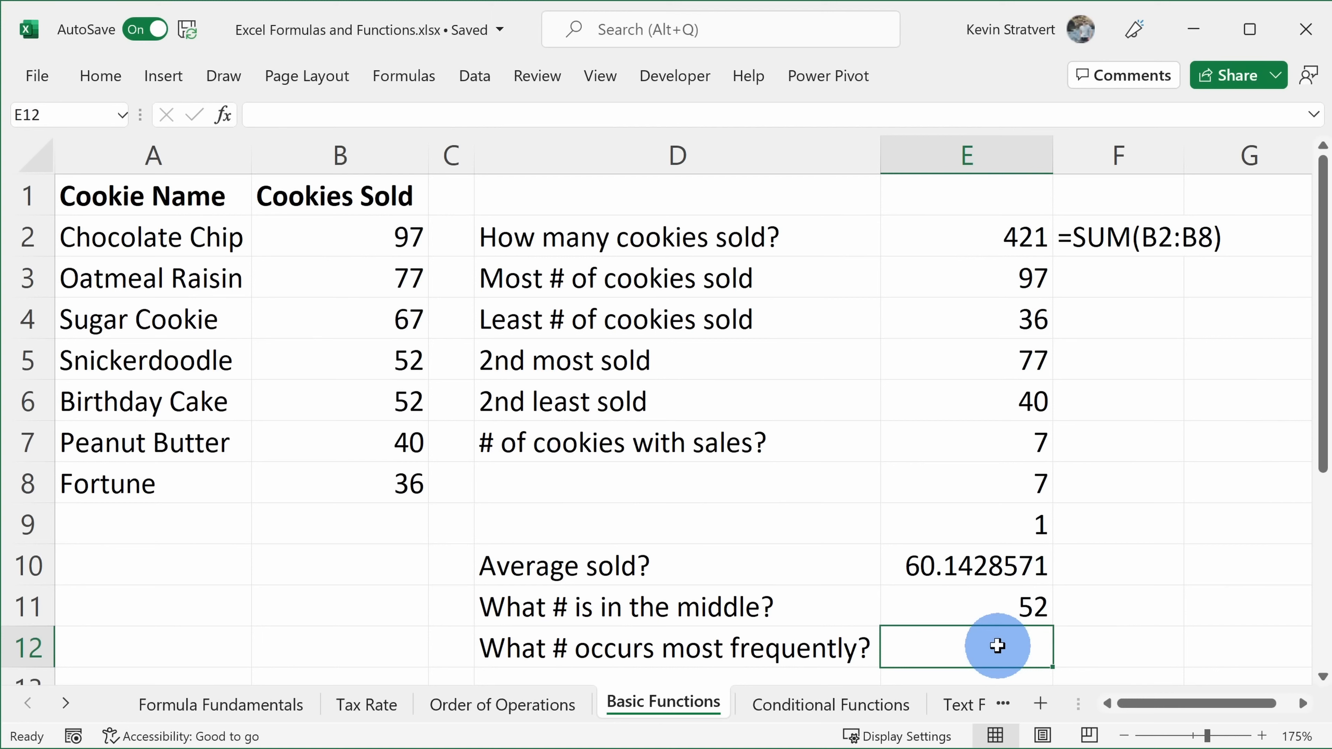
left_click_drag(336, 231, 360, 467)
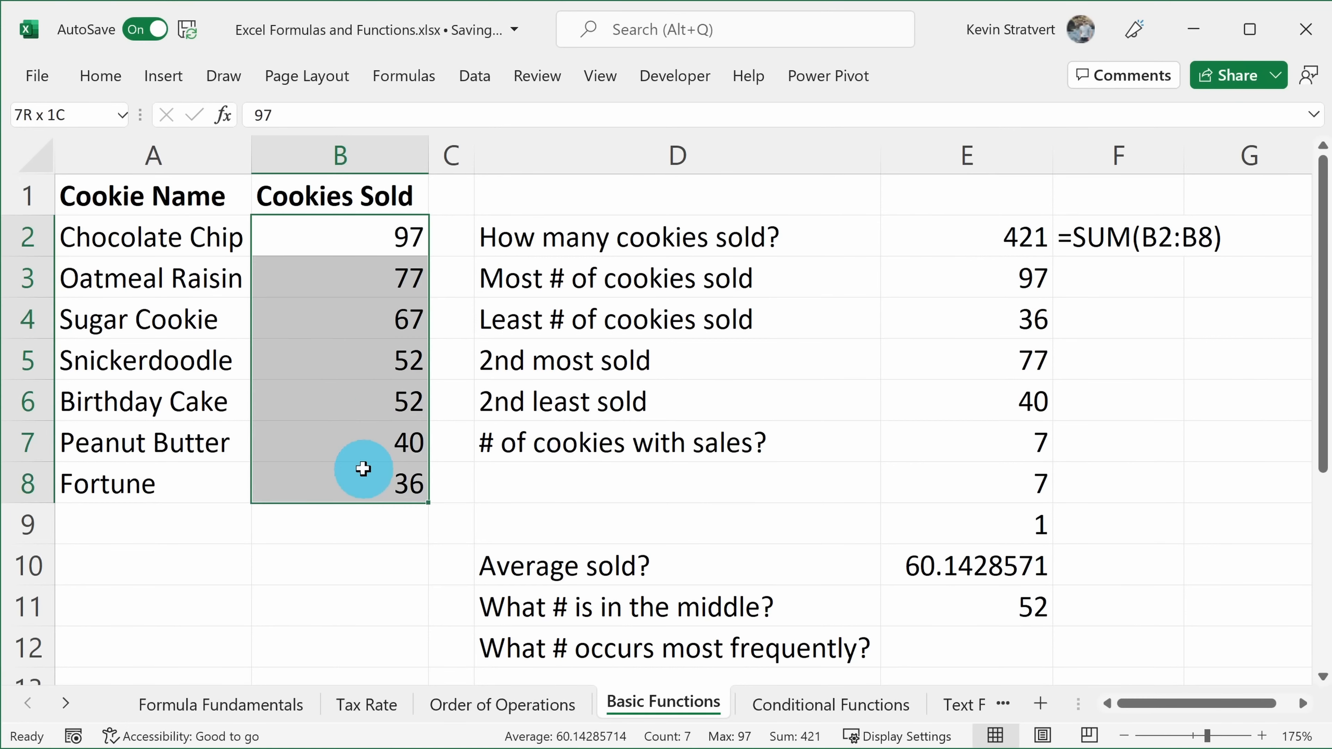
left_click(337, 238)
left_click(364, 276)
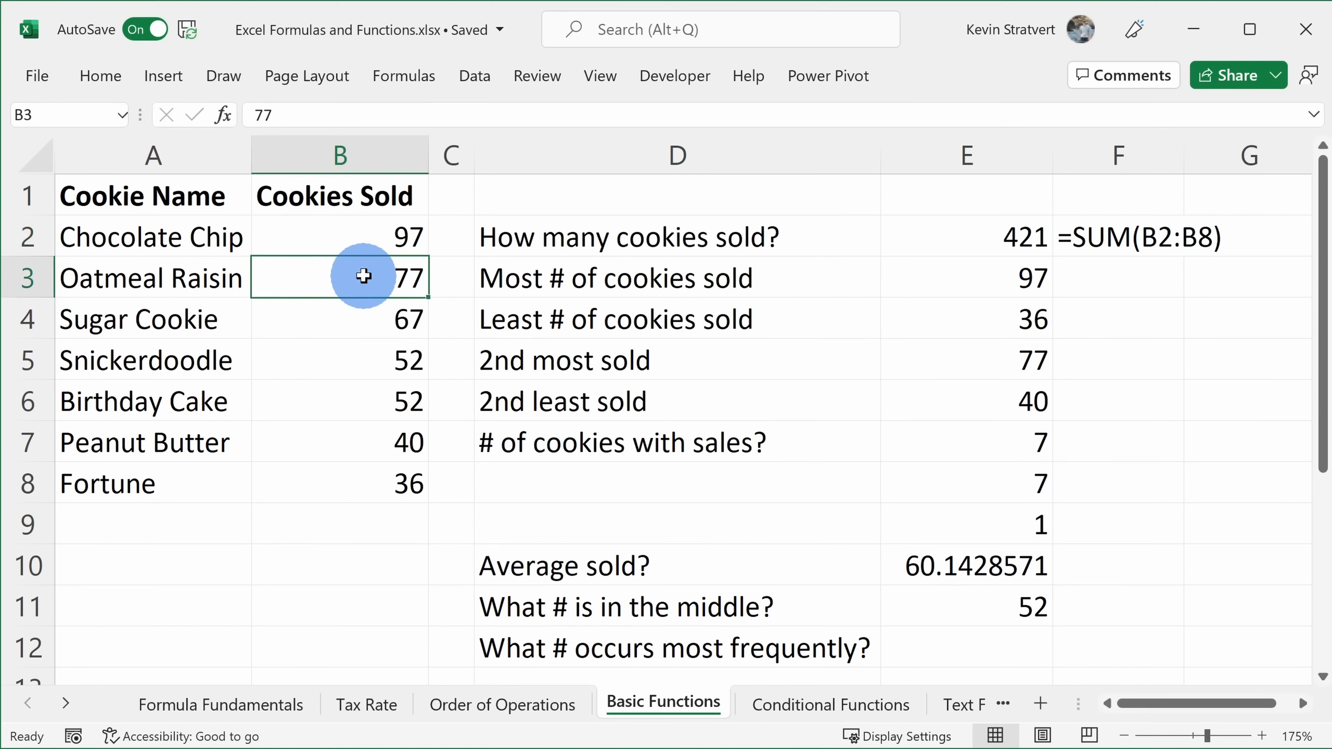
left_click_drag(362, 363, 368, 390)
left_click(917, 642)
type("=mode(")
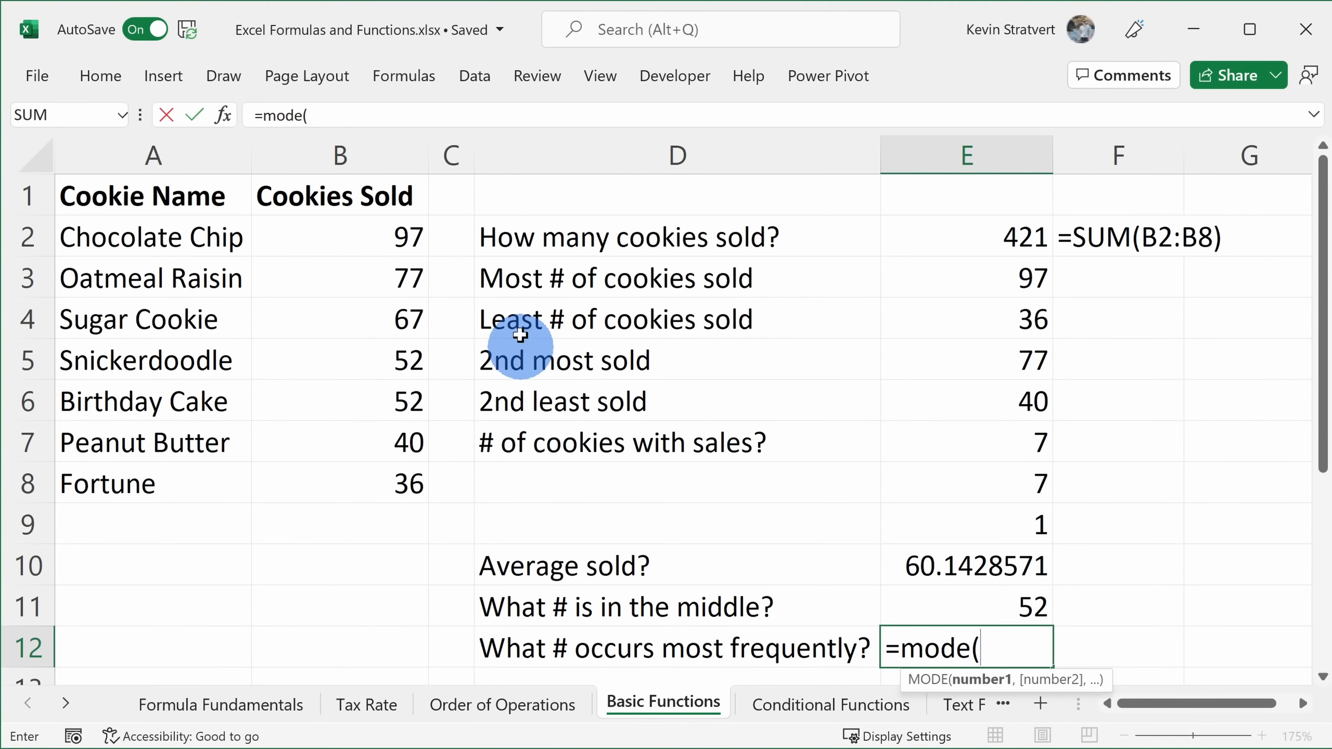
left_click_drag(374, 244, 385, 476)
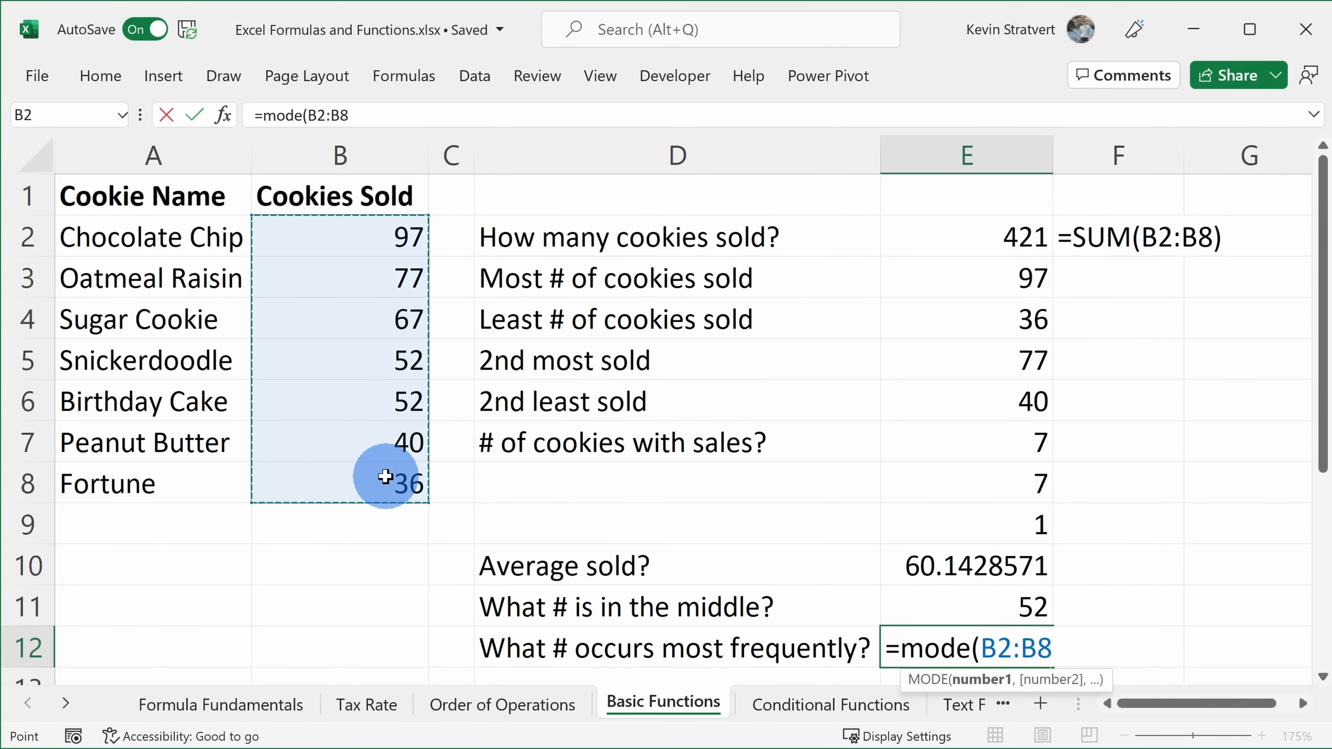
key("Return")
left_click(973, 606)
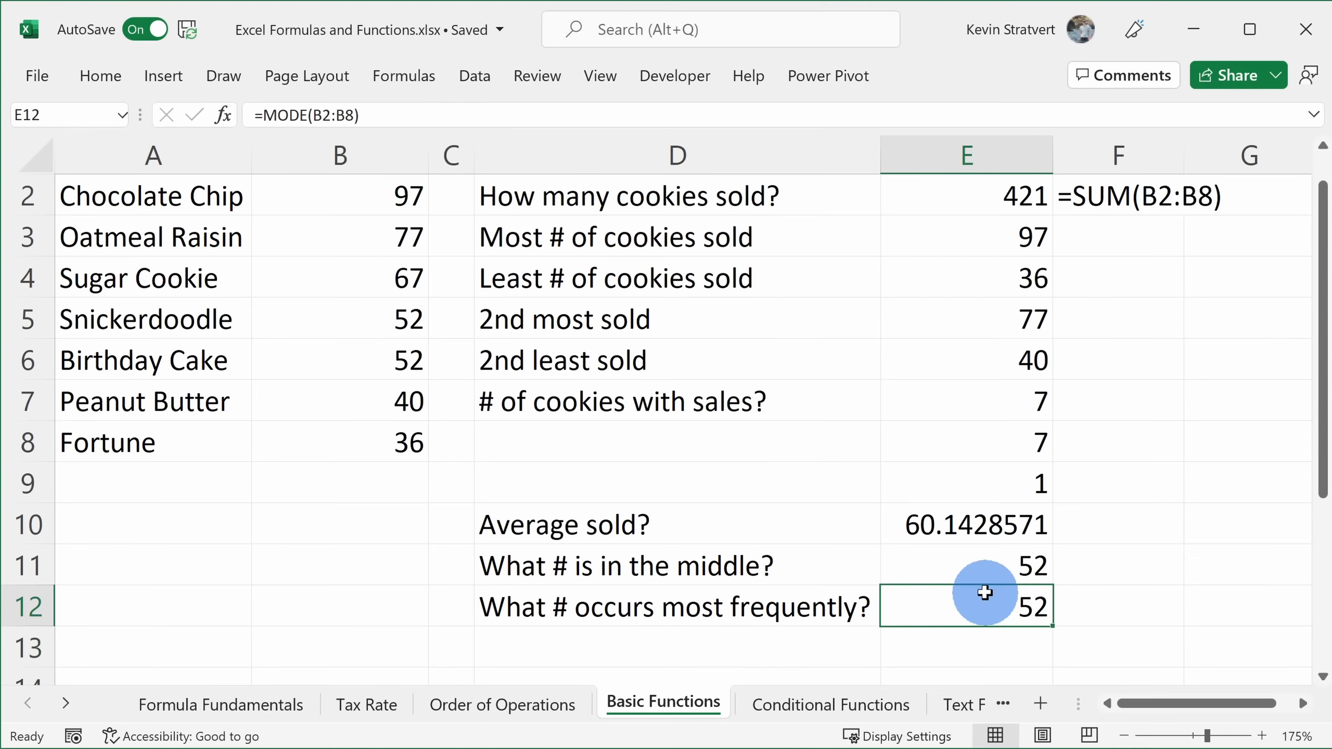
scroll(980, 596, "up", 1)
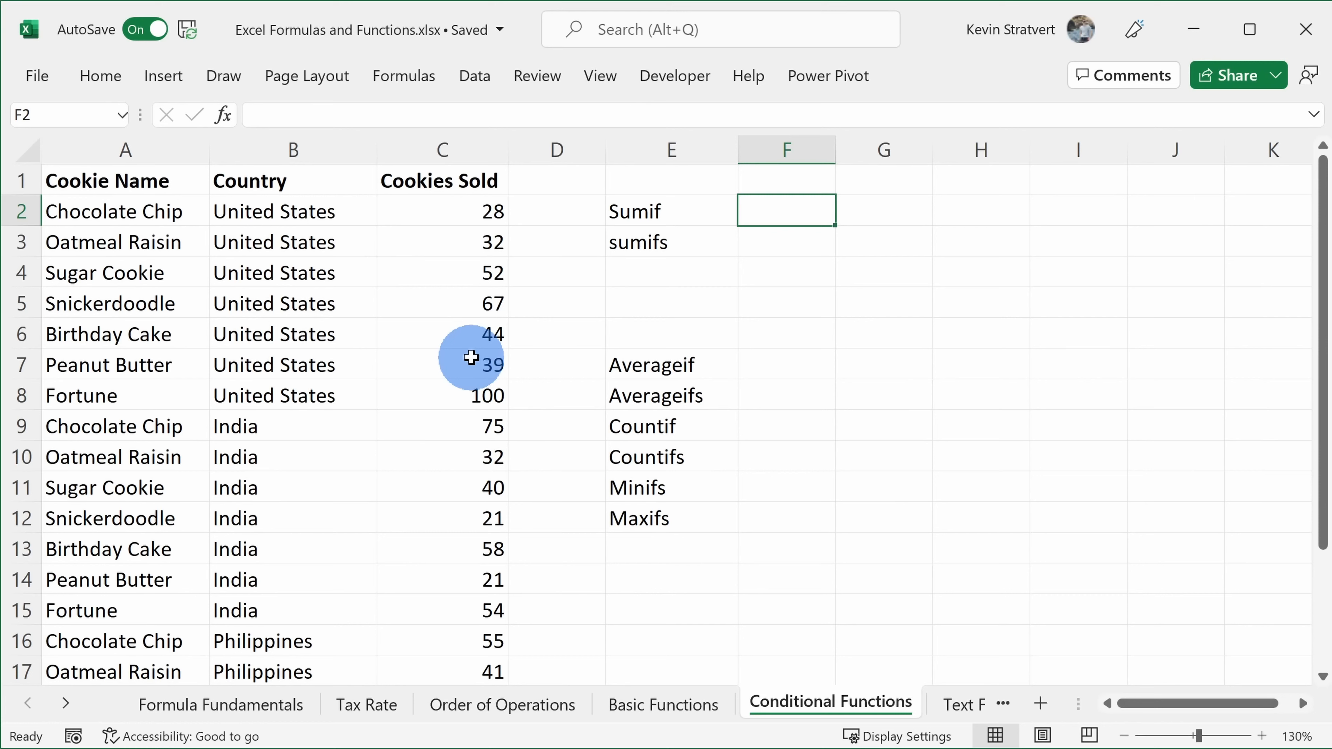
- Examine the Sumif label in E2 and the United States sales in C2:C8 alongside their countries in column B
left_click(676, 219)
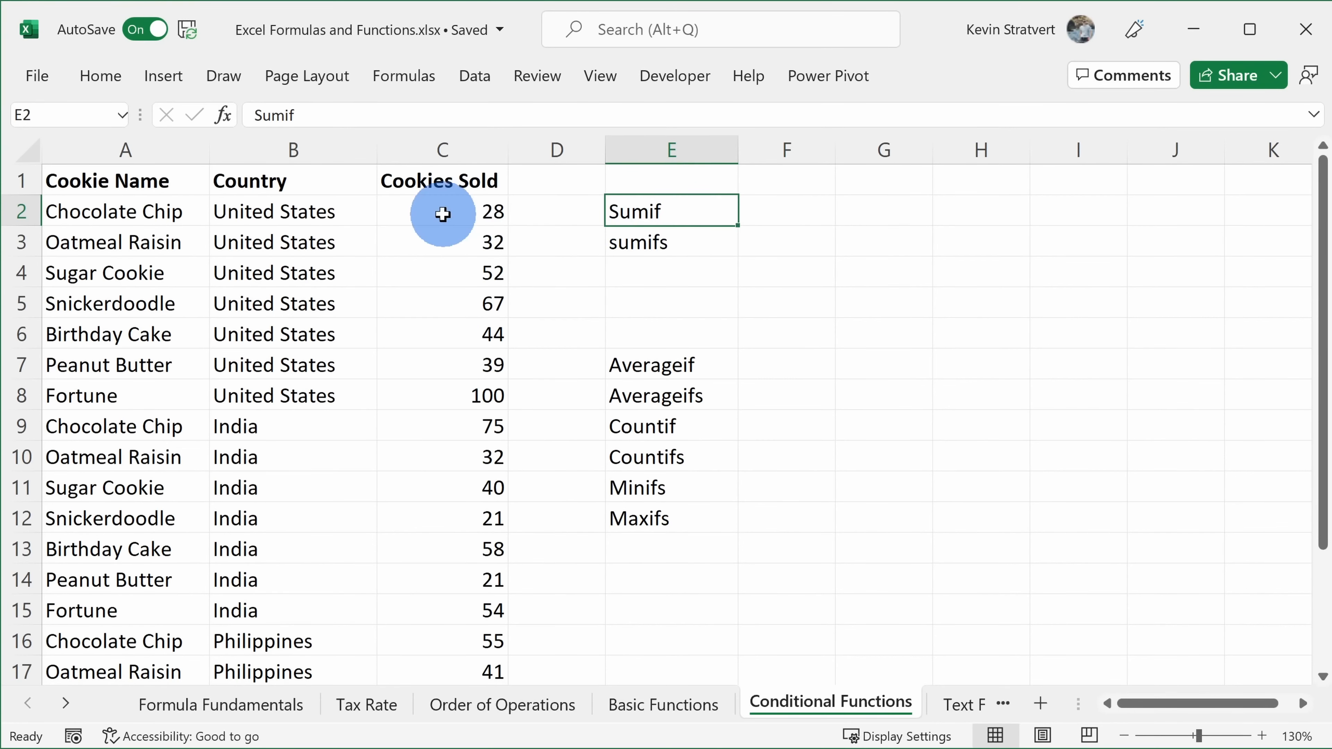
left_click_drag(444, 212, 436, 523)
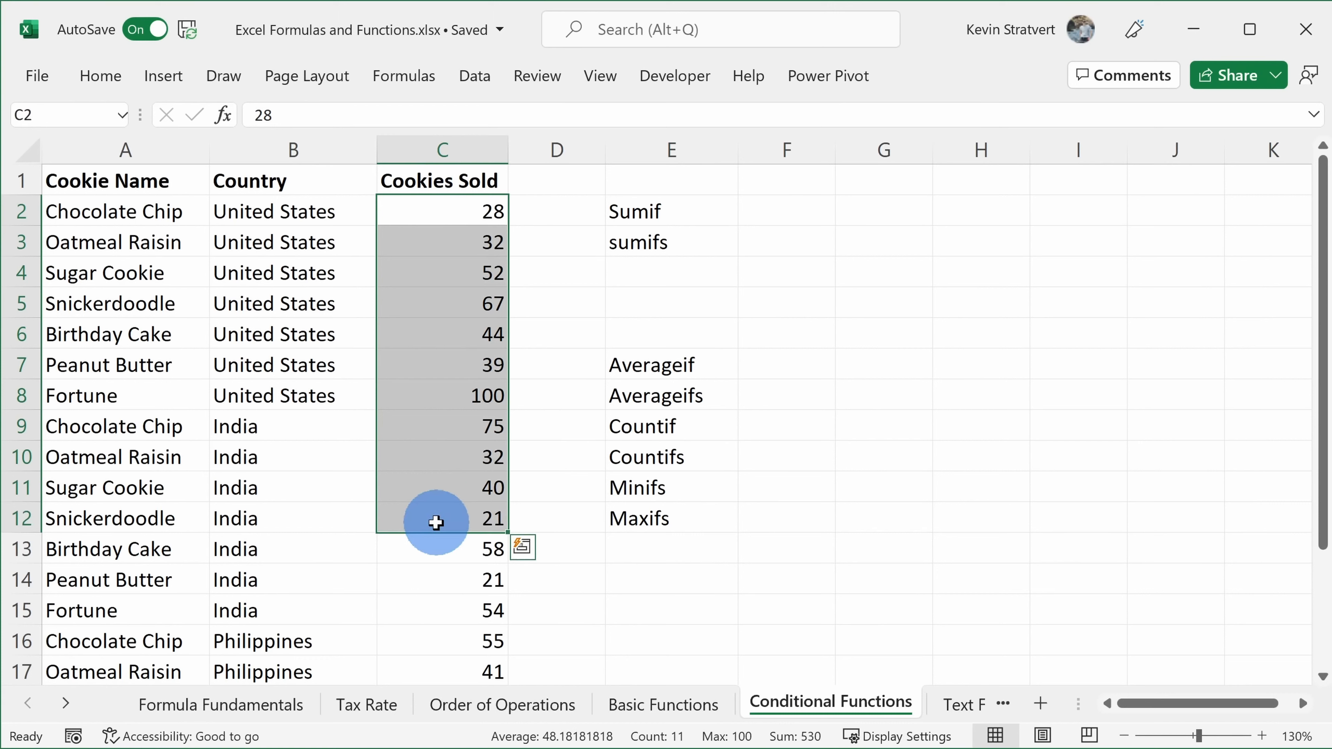
left_click(452, 215)
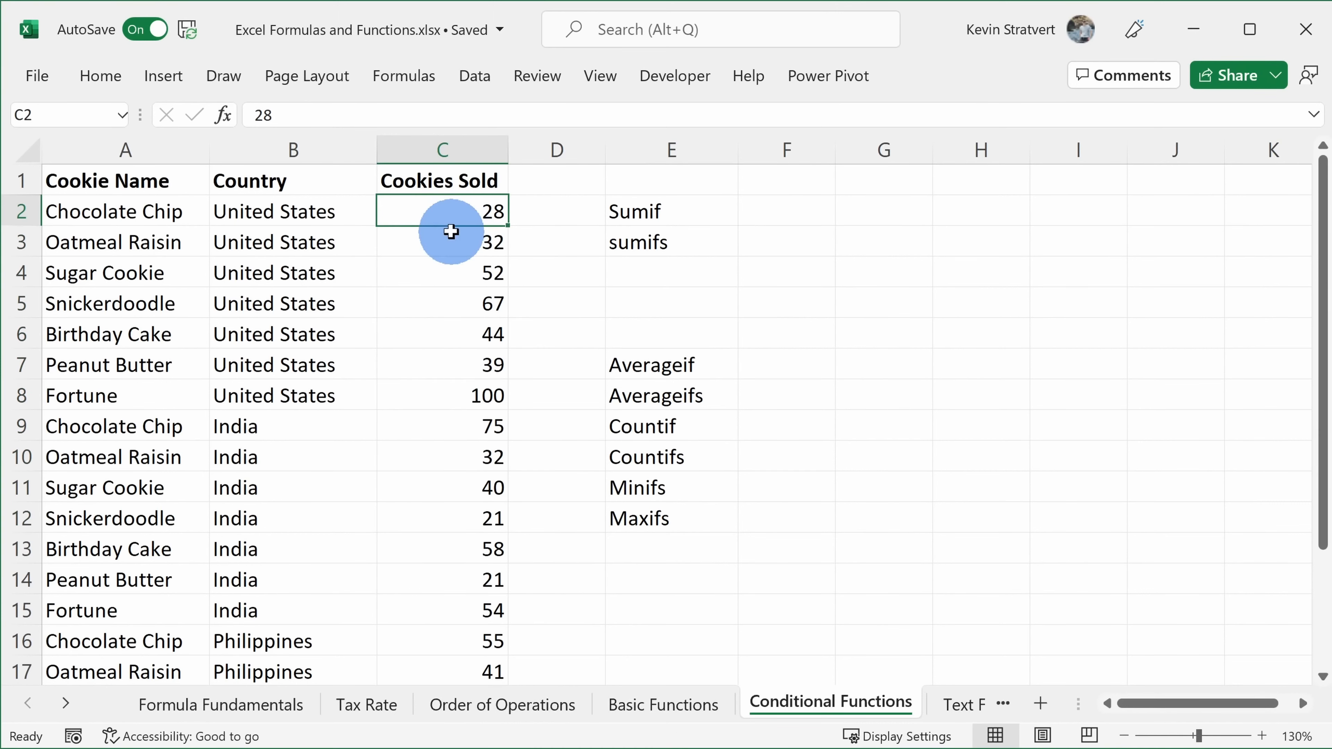
left_click_drag(450, 210, 459, 397)
left_click_drag(324, 402, 326, 223)
left_click_drag(455, 215, 465, 399)
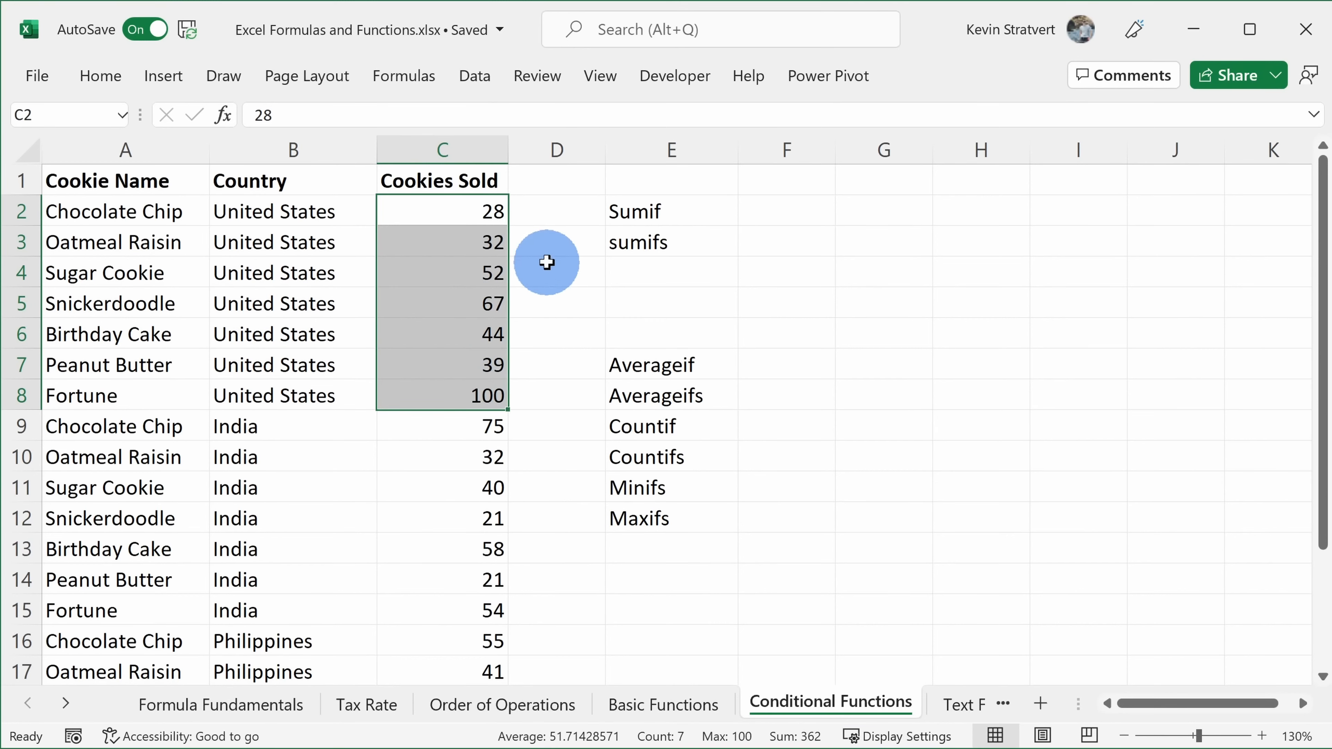
left_click(660, 207)
- Search for the SUMIF function and insert it into F2
left_click(826, 205)
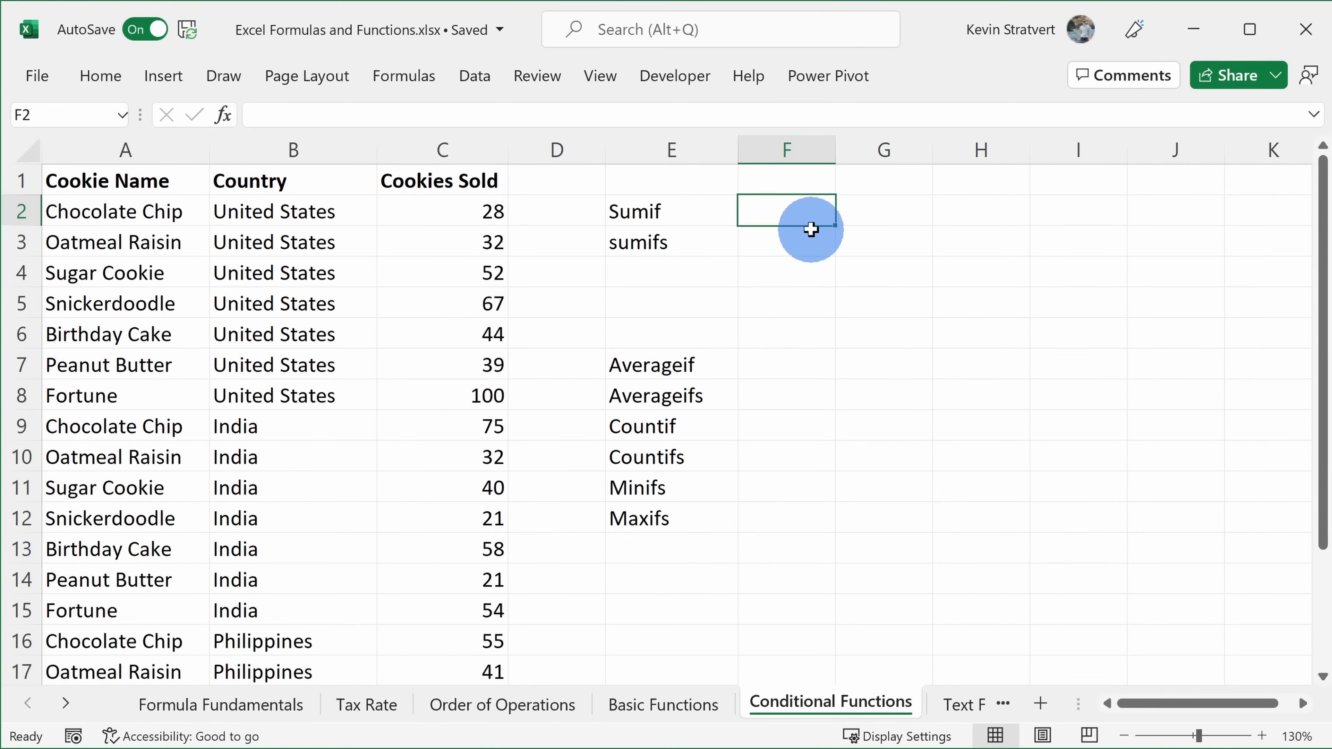
left_click(224, 116)
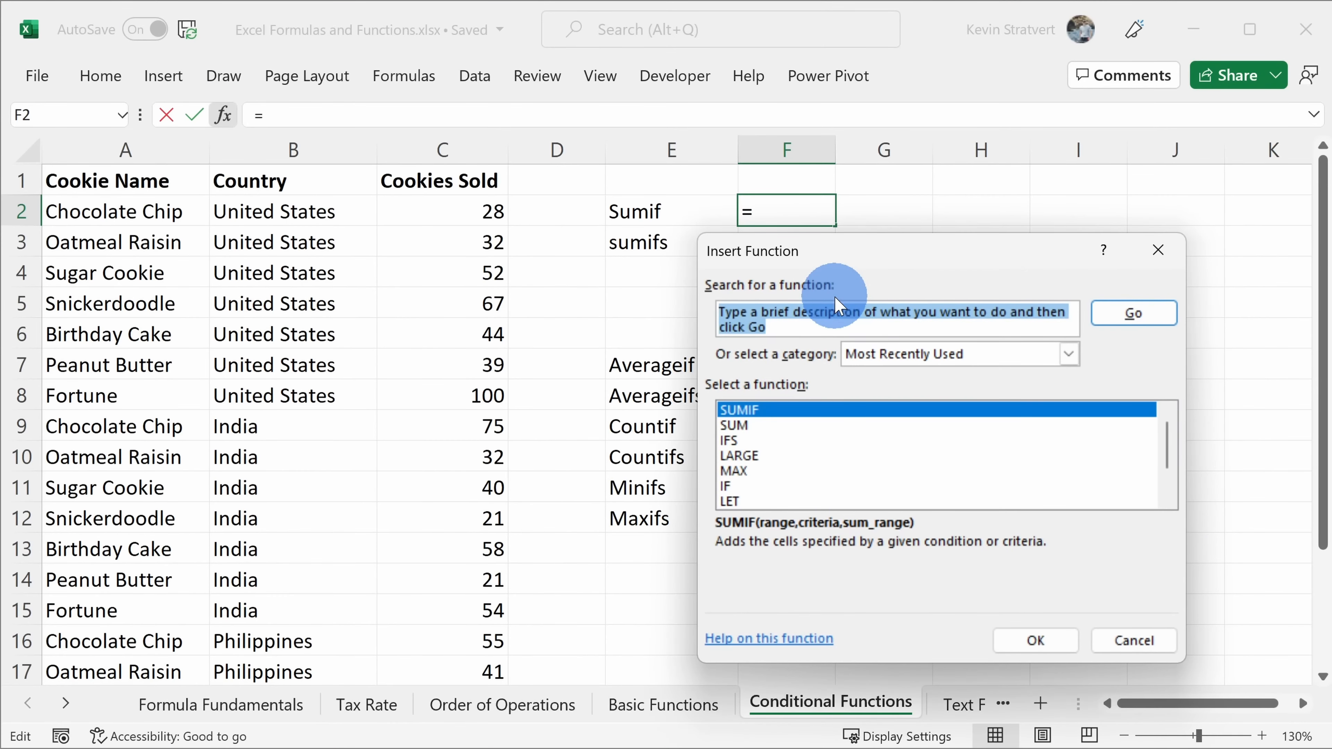
type("sumif")
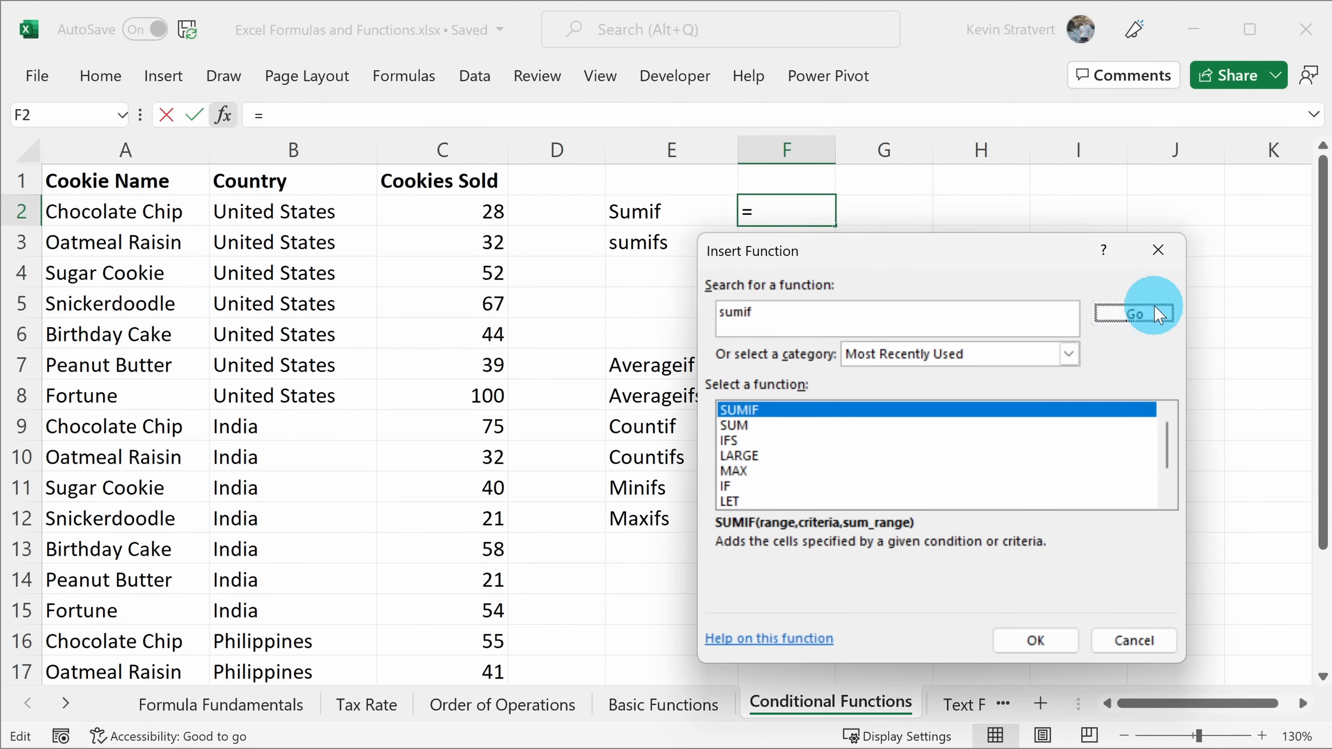
left_click(1146, 313)
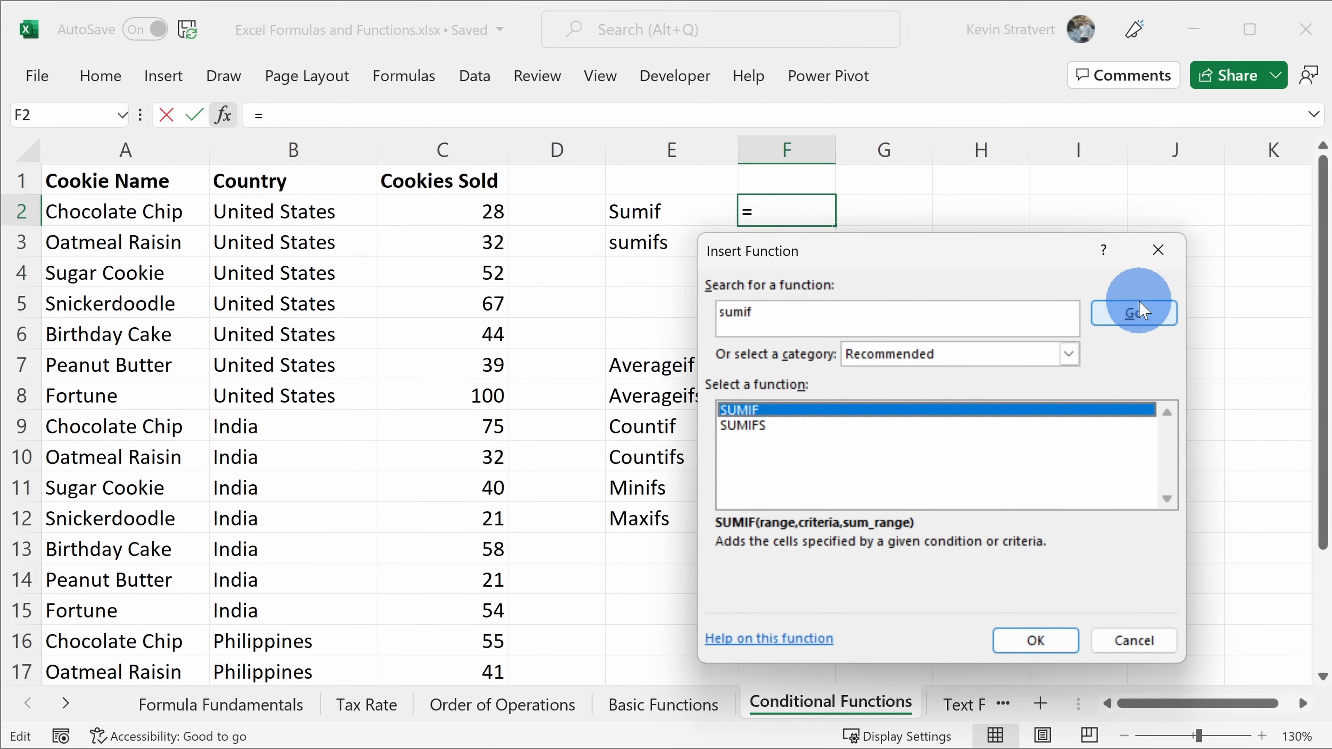
double_click(768, 407)
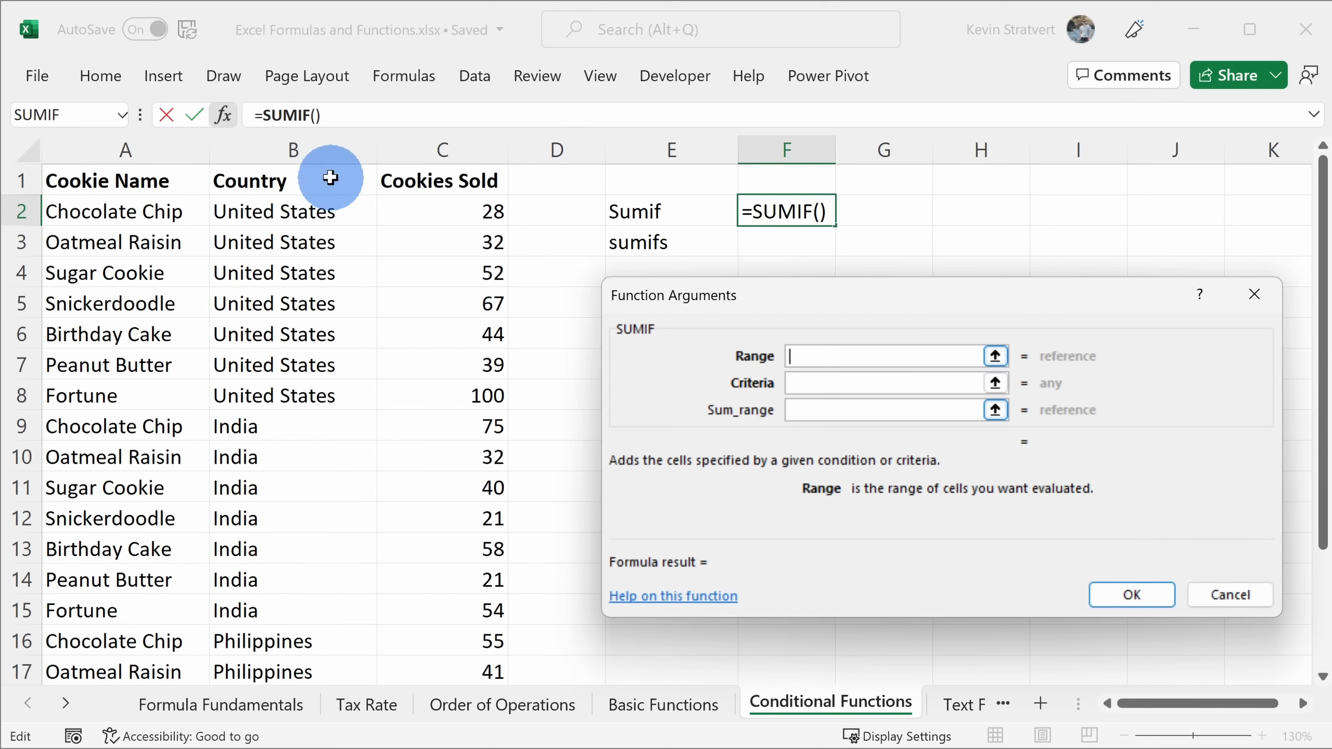
- Set SUMIF's range to B:B, criteria to B2 and sum range to C:C, and check the result against the sum of C2:C8
left_click(327, 143)
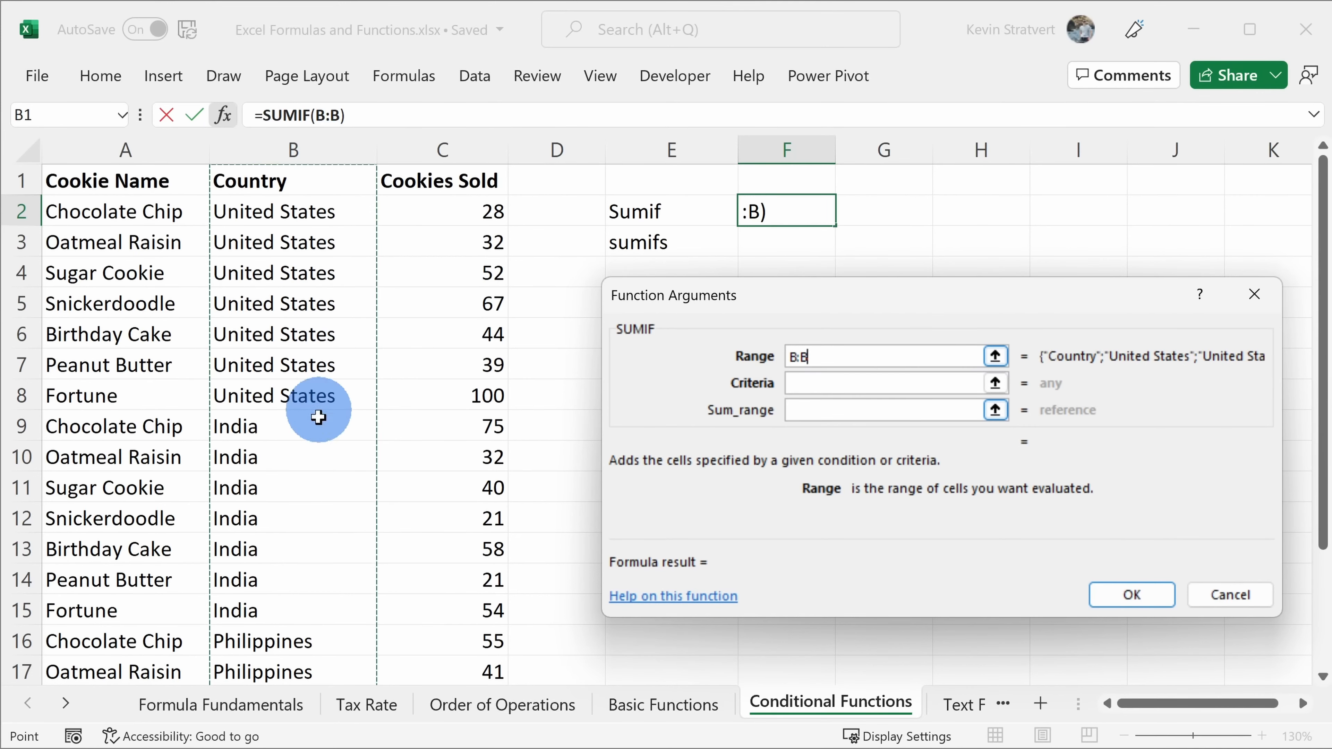
left_click(855, 384)
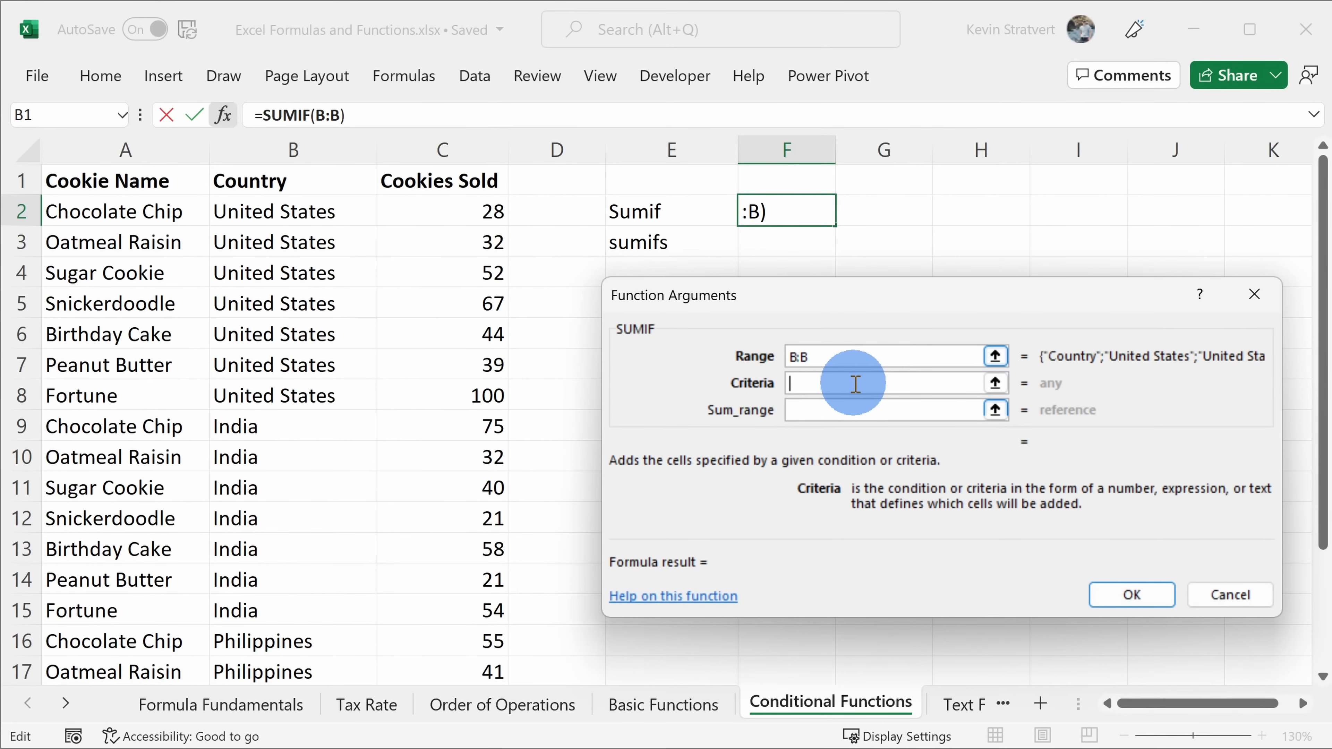
left_click(336, 212)
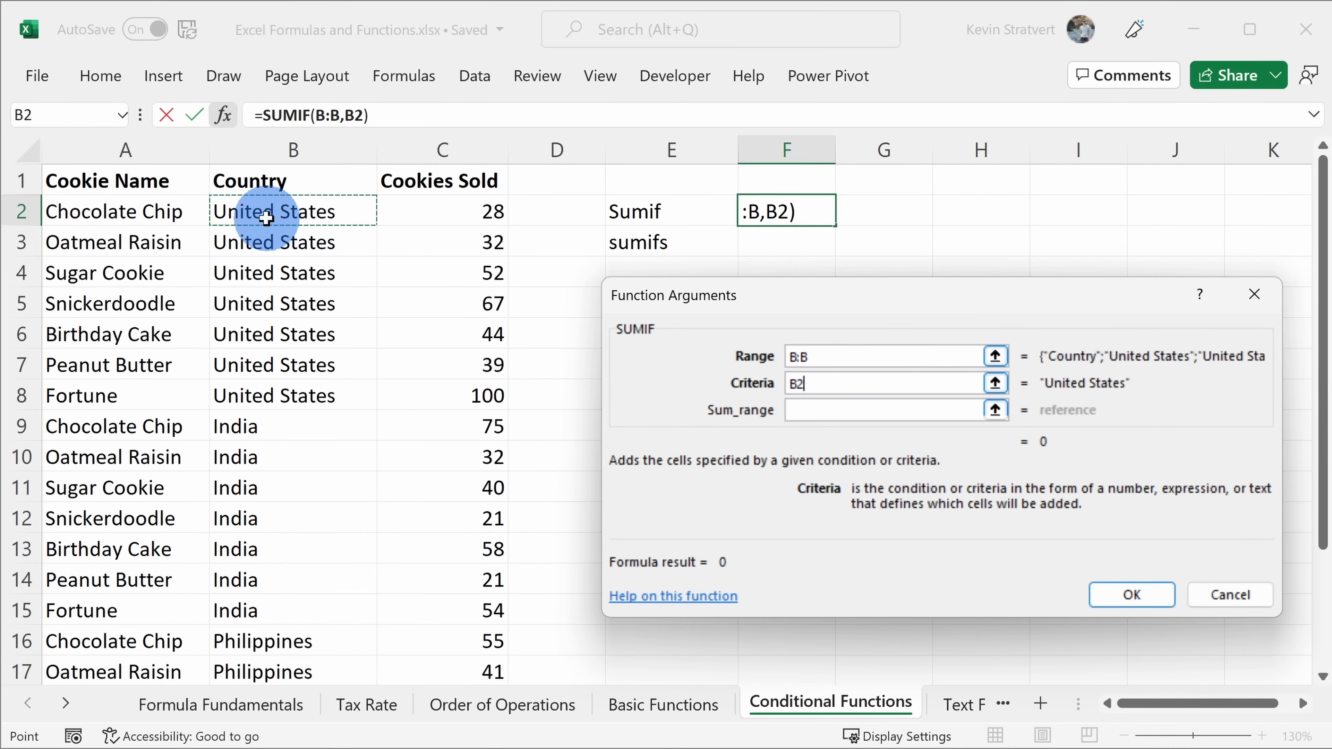
left_click(823, 411)
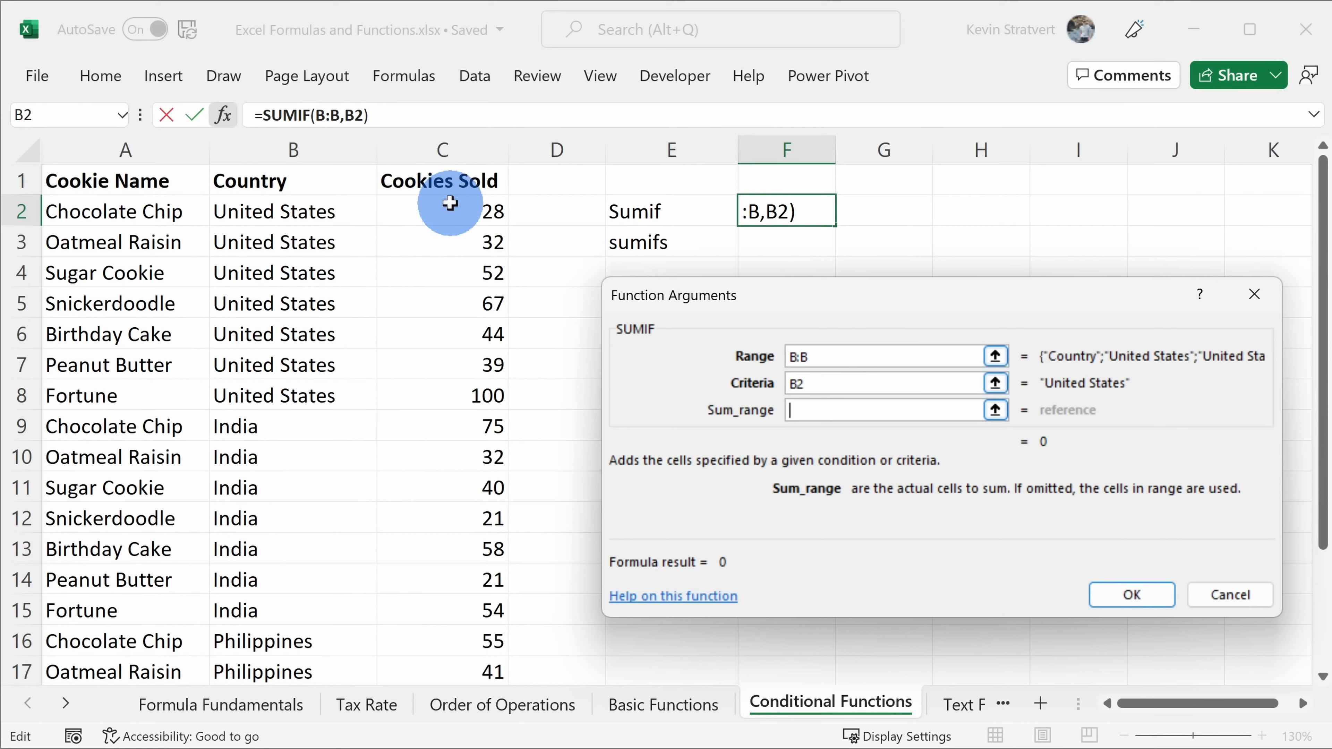
left_click(456, 149)
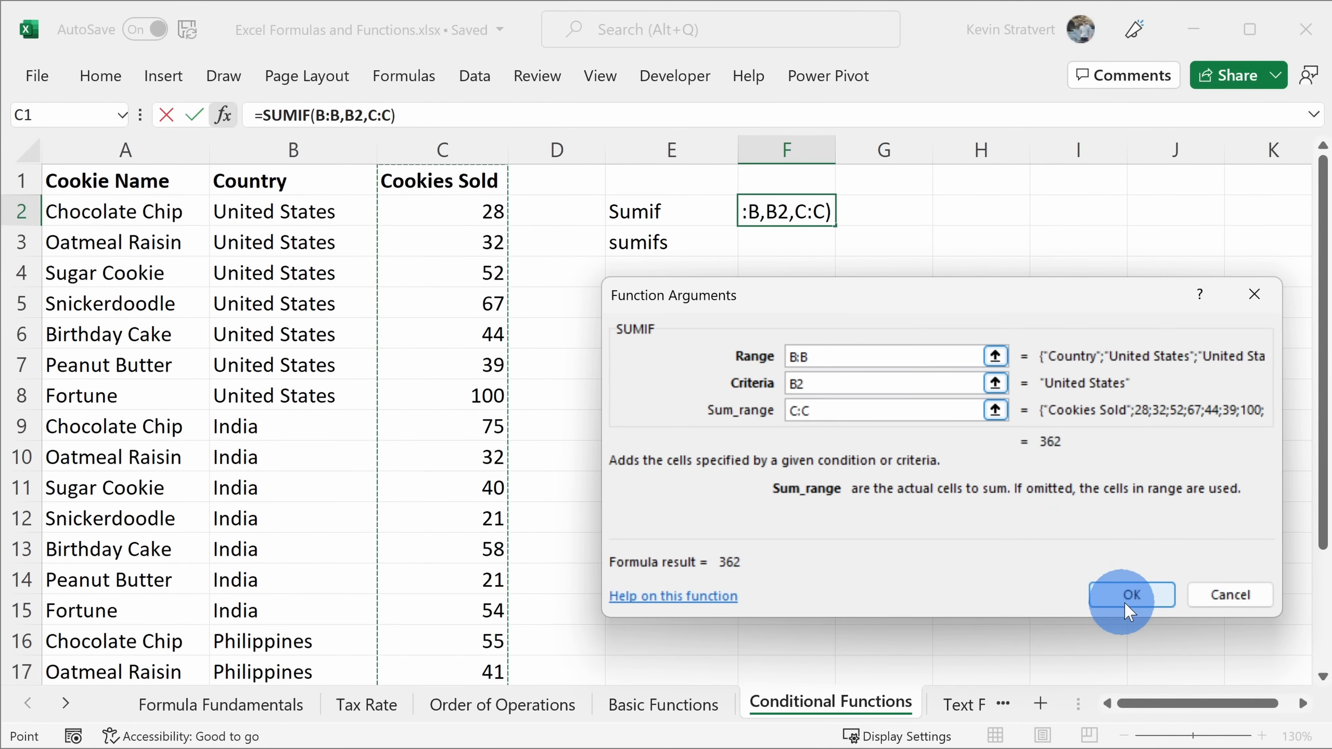
left_click(1133, 595)
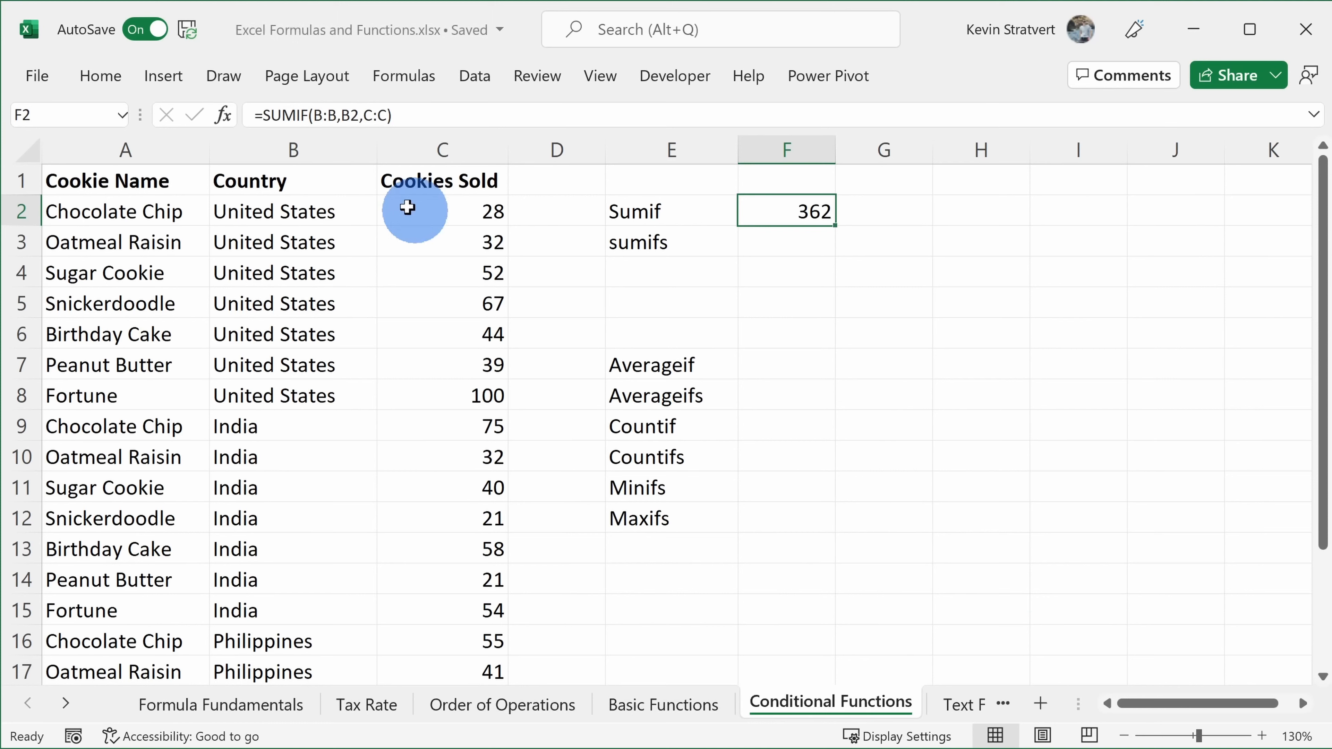
left_click_drag(413, 206, 443, 387)
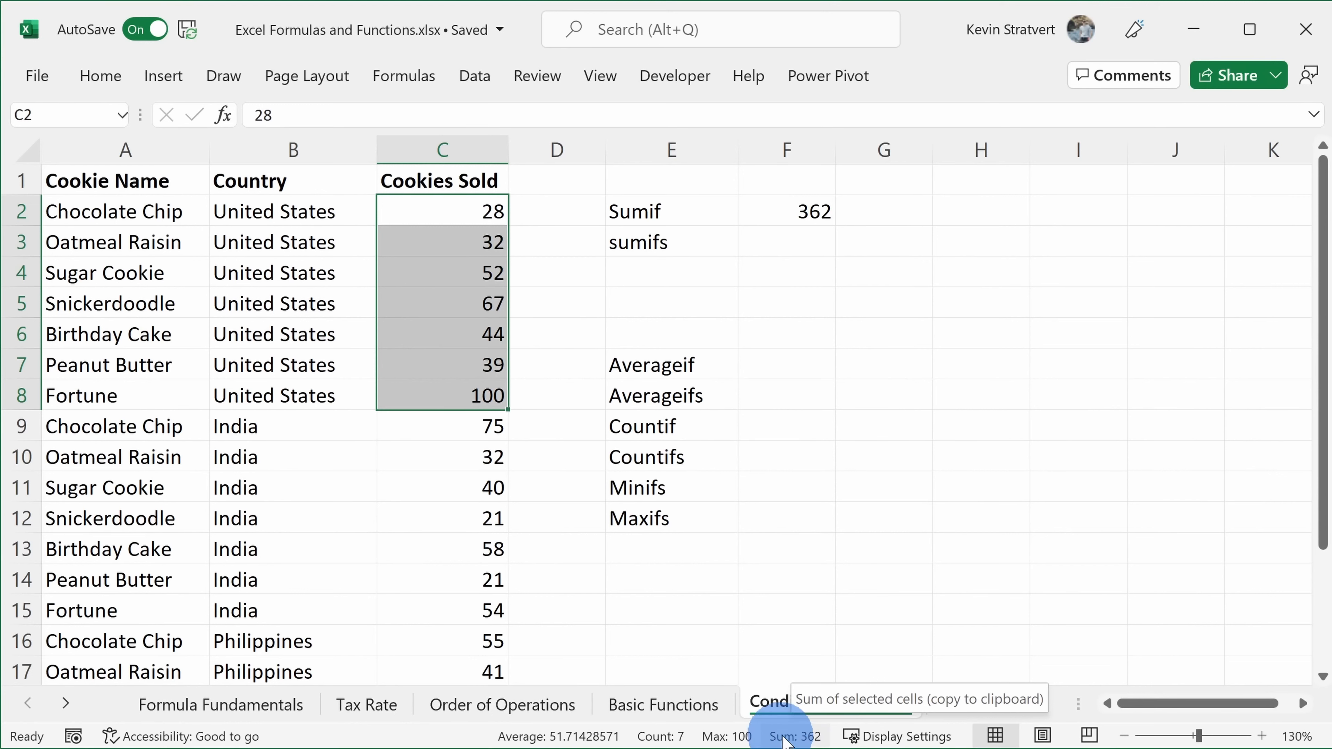
left_click(765, 215)
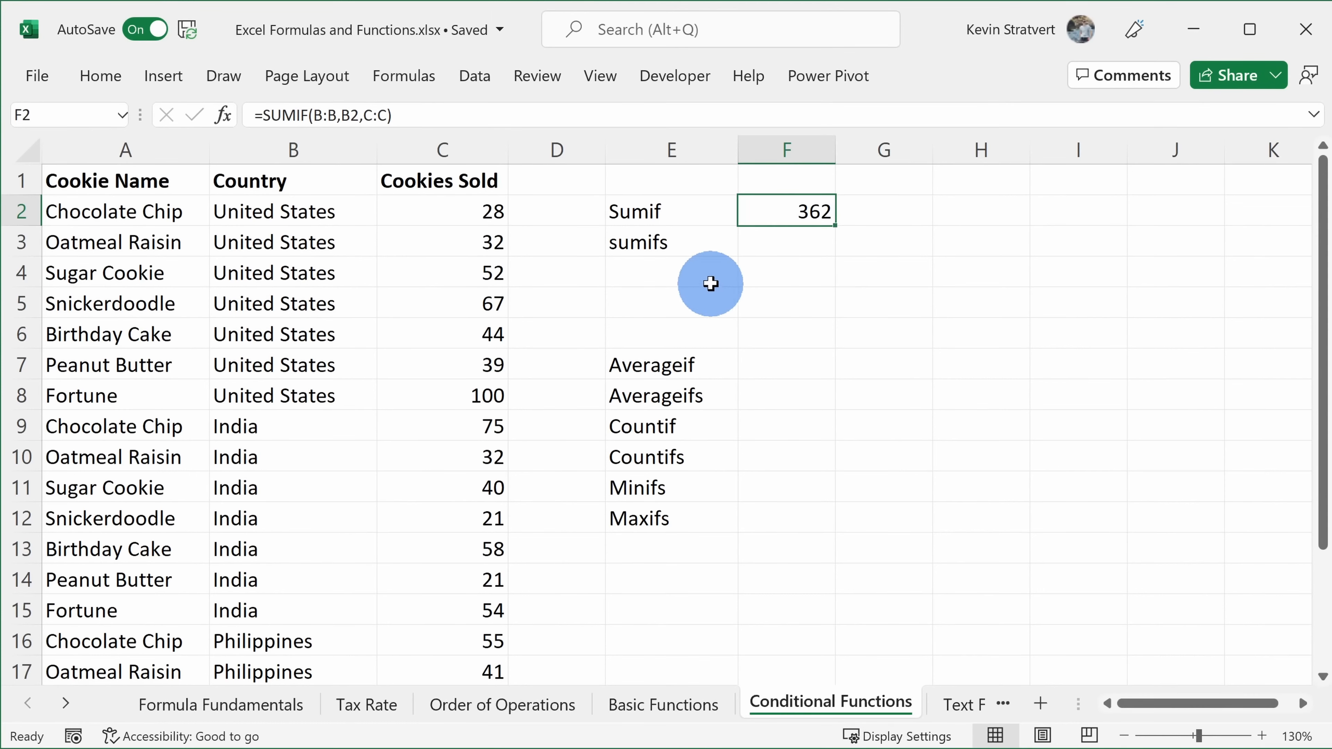
- Compare the Sumif, Averageif and Countif entries in E2, E7 and E9 as functions that each take one condition
left_click(648, 366)
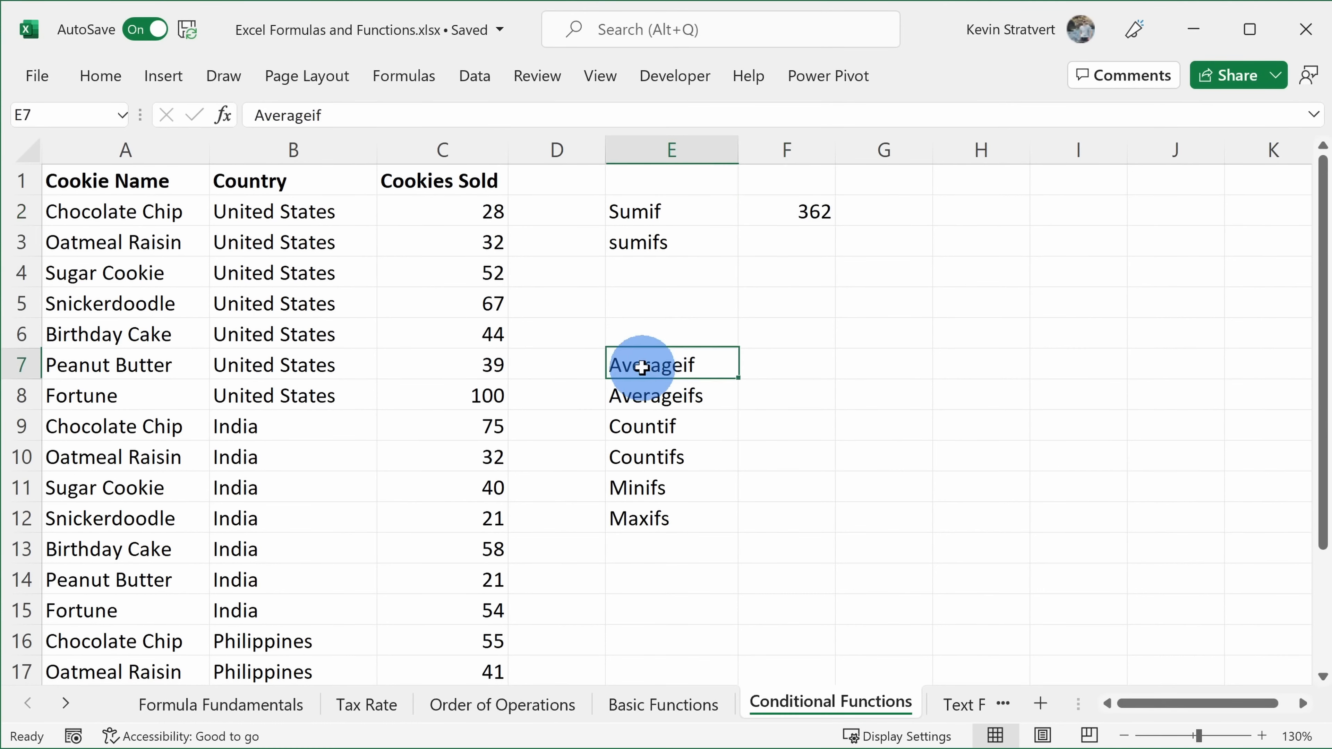
left_click(672, 426)
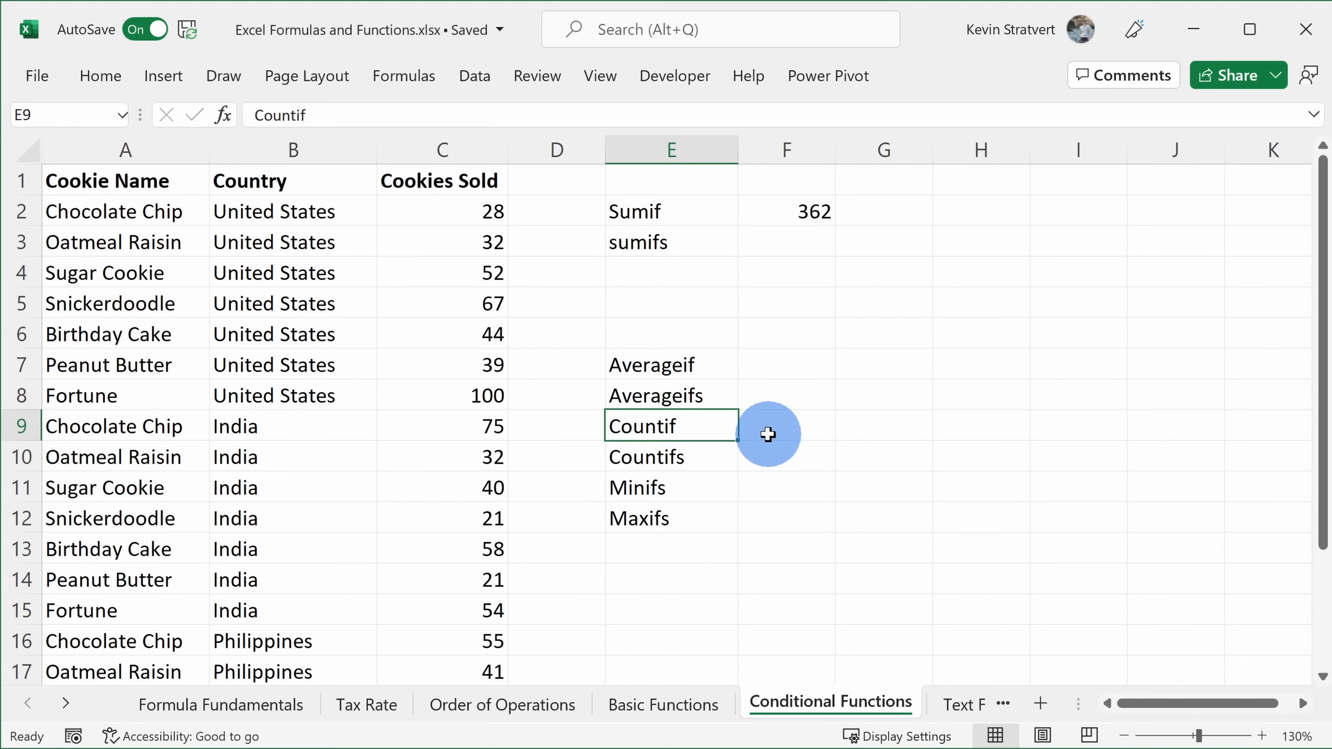
left_click(673, 219)
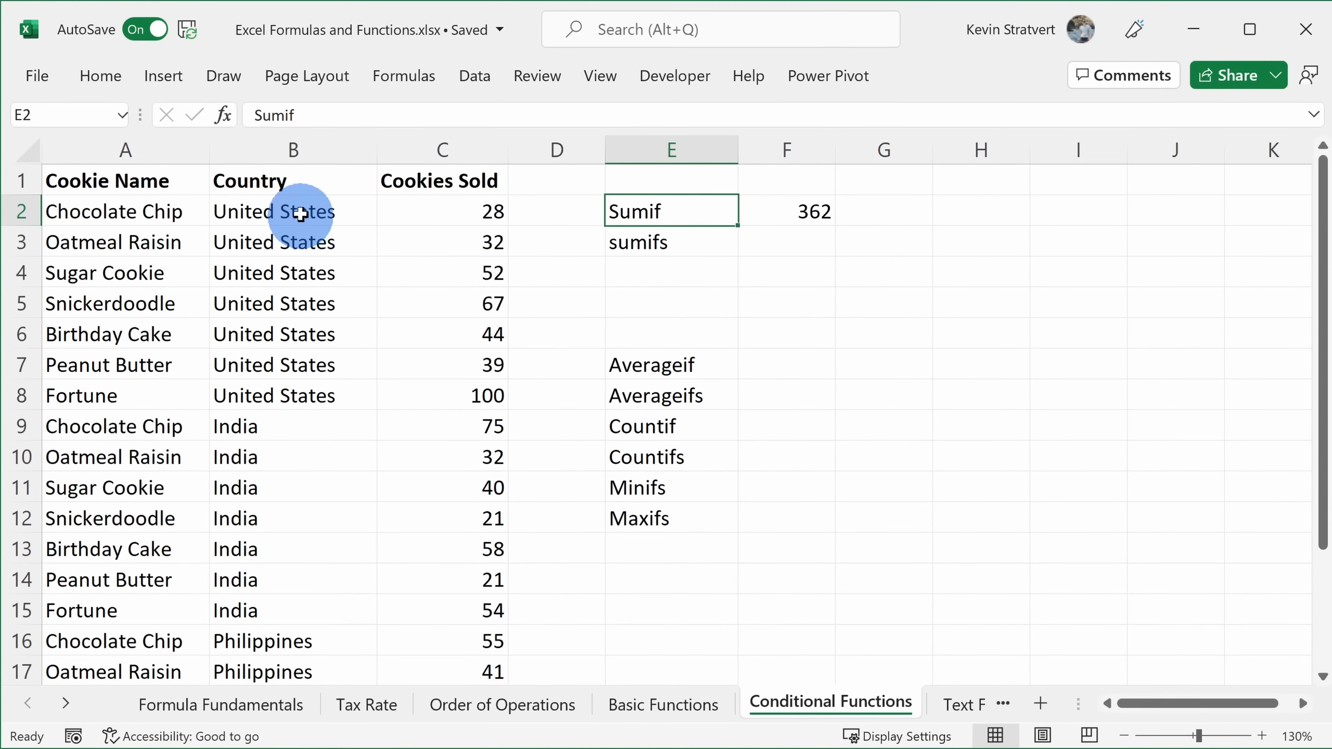
left_click(624, 361)
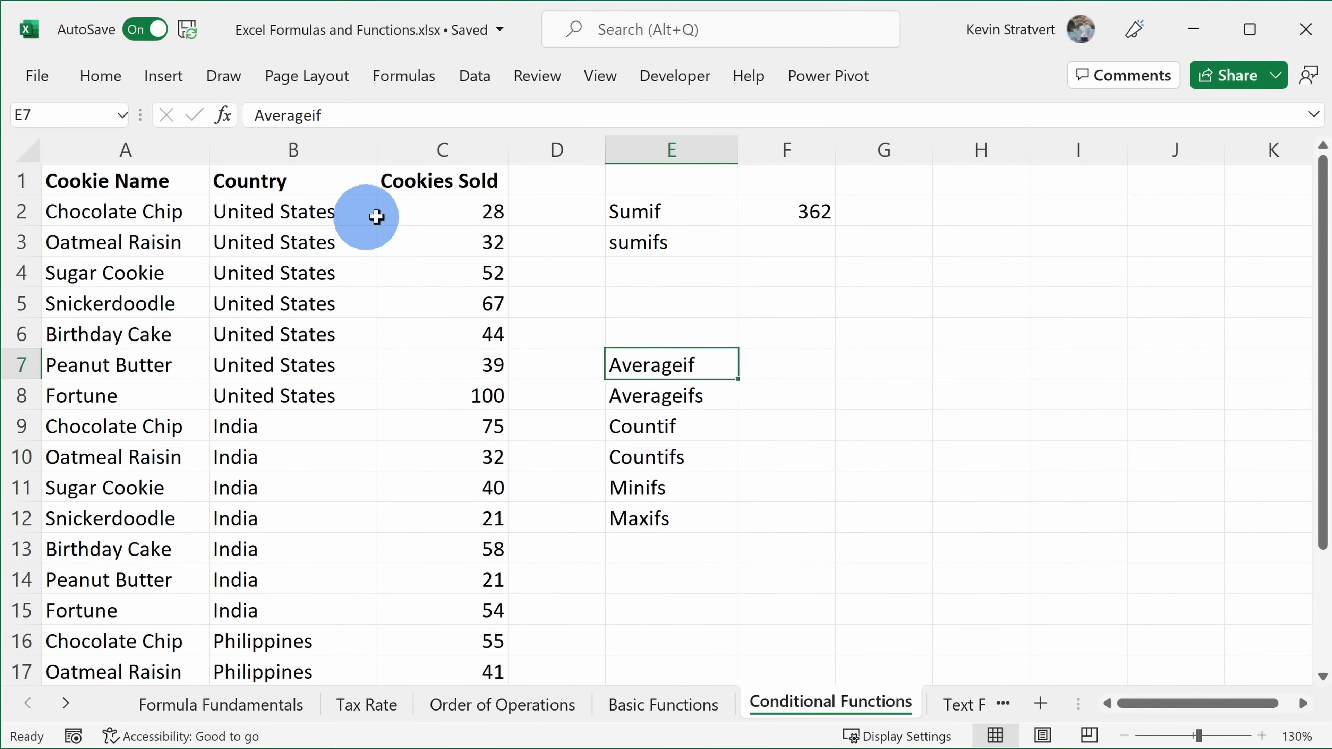
left_click(687, 424)
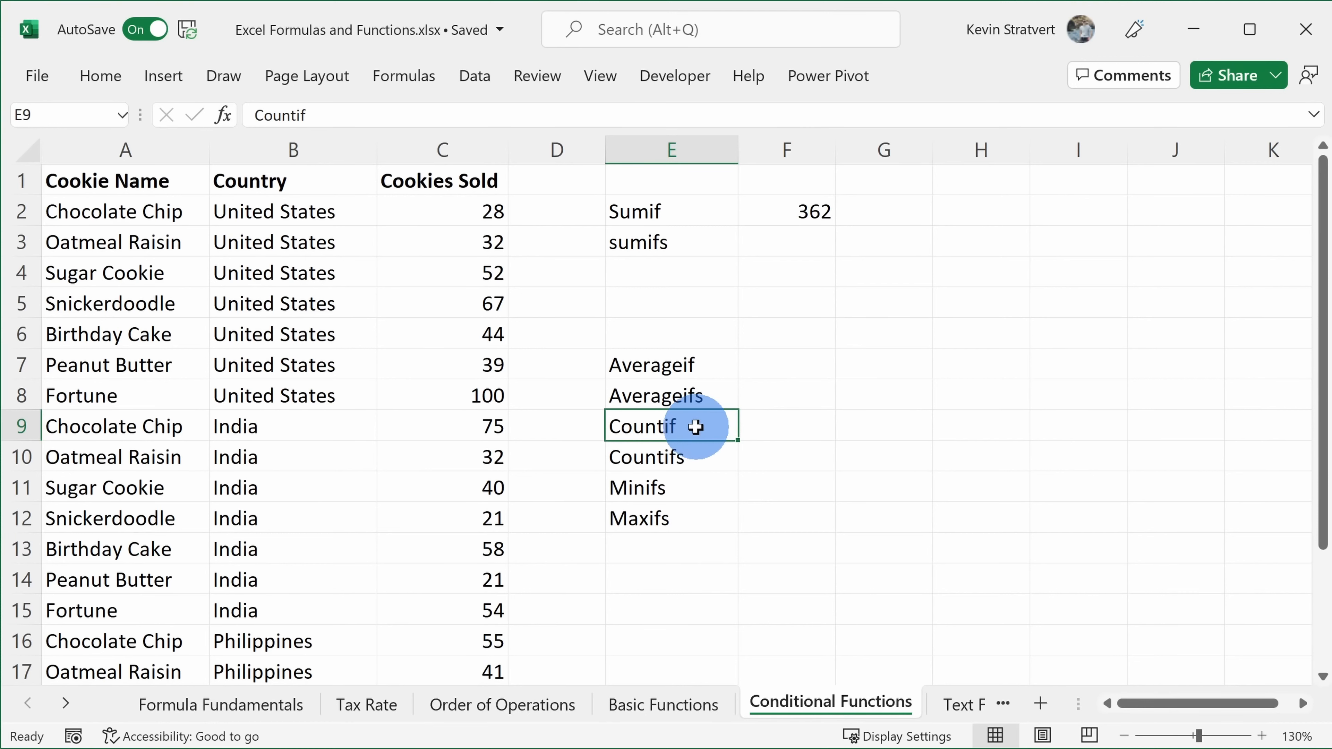
left_click(696, 213)
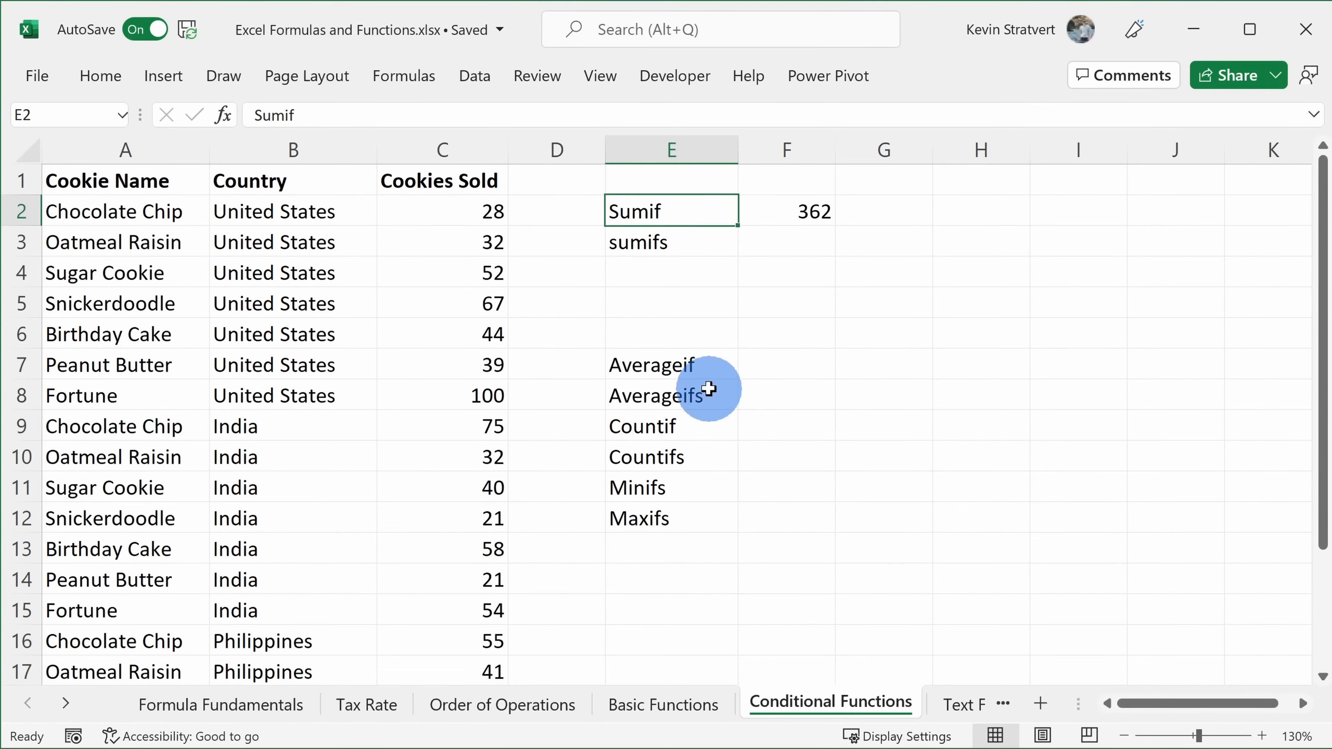
left_click(704, 363)
left_click(695, 431)
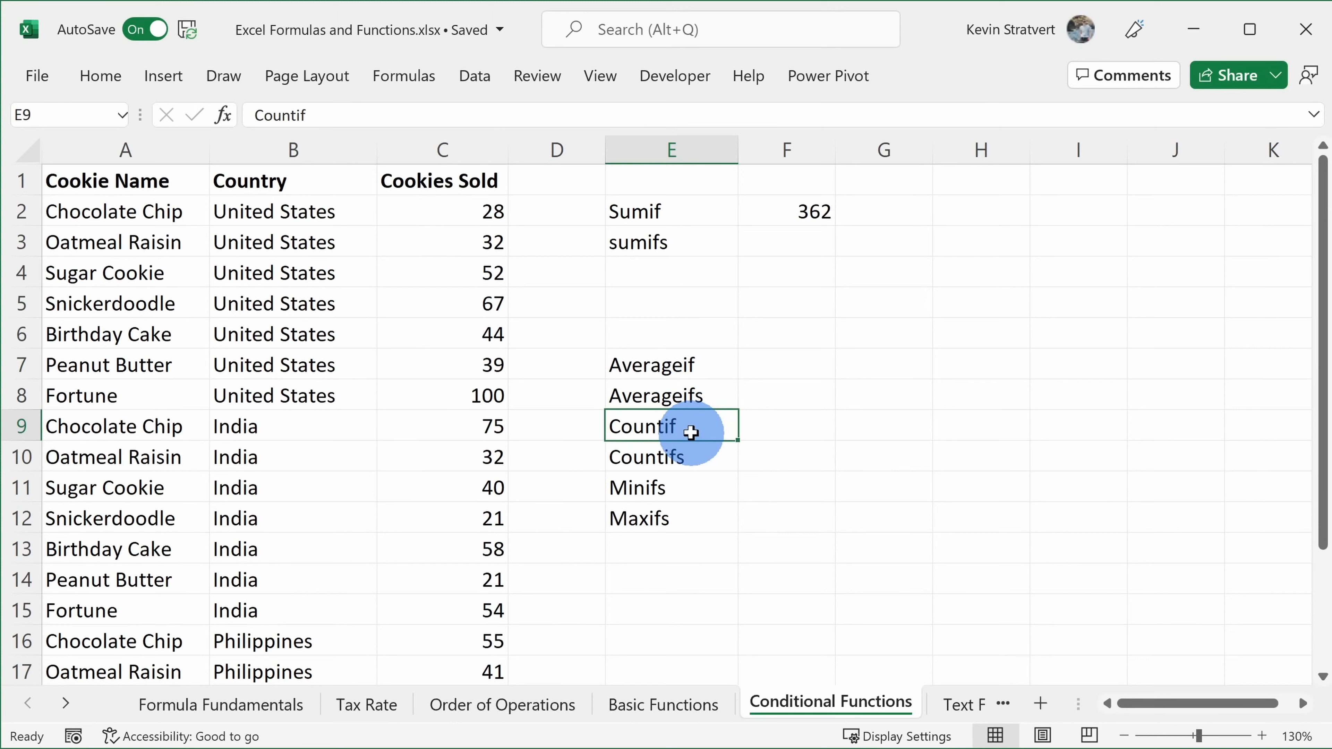
- Change the SUMIF criteria in F2 to the text "United States" in place of the cell reference
left_click(768, 216)
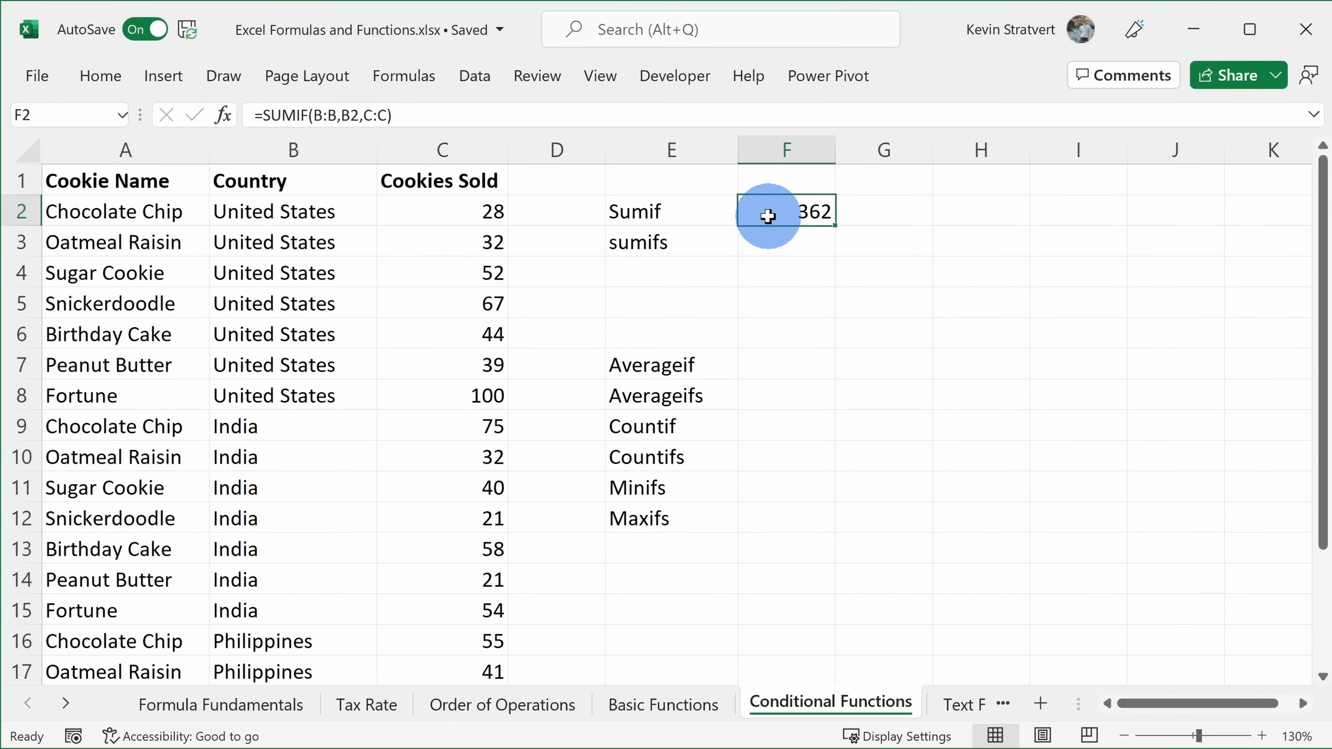
left_click(224, 116)
key("Tab")
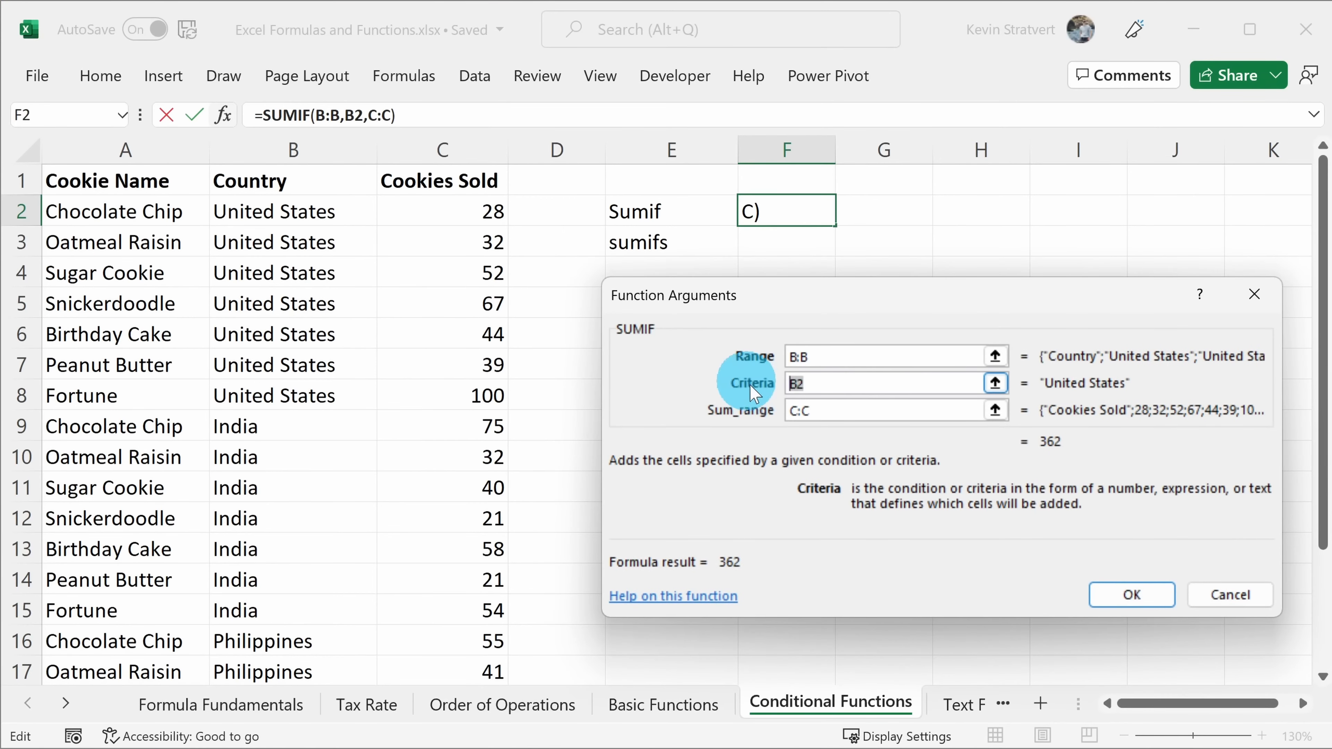
type("\"United States")
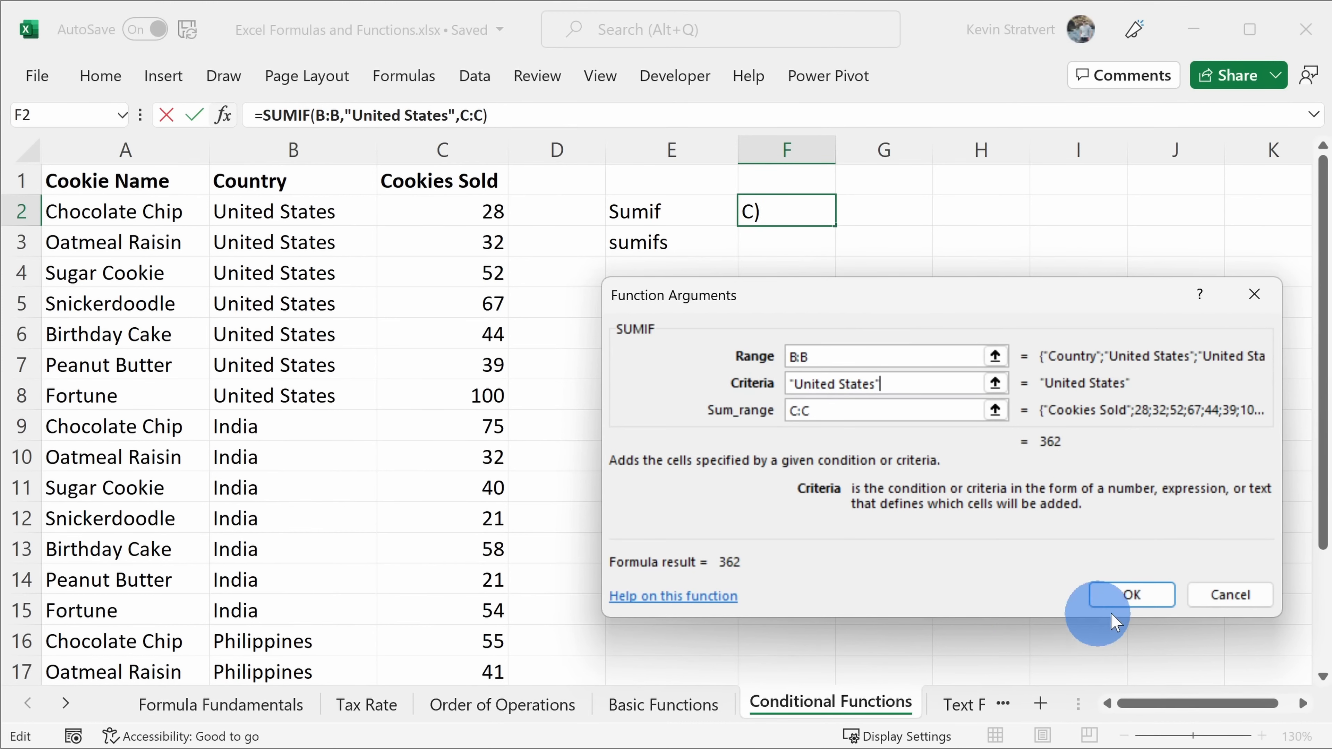
left_click(1149, 598)
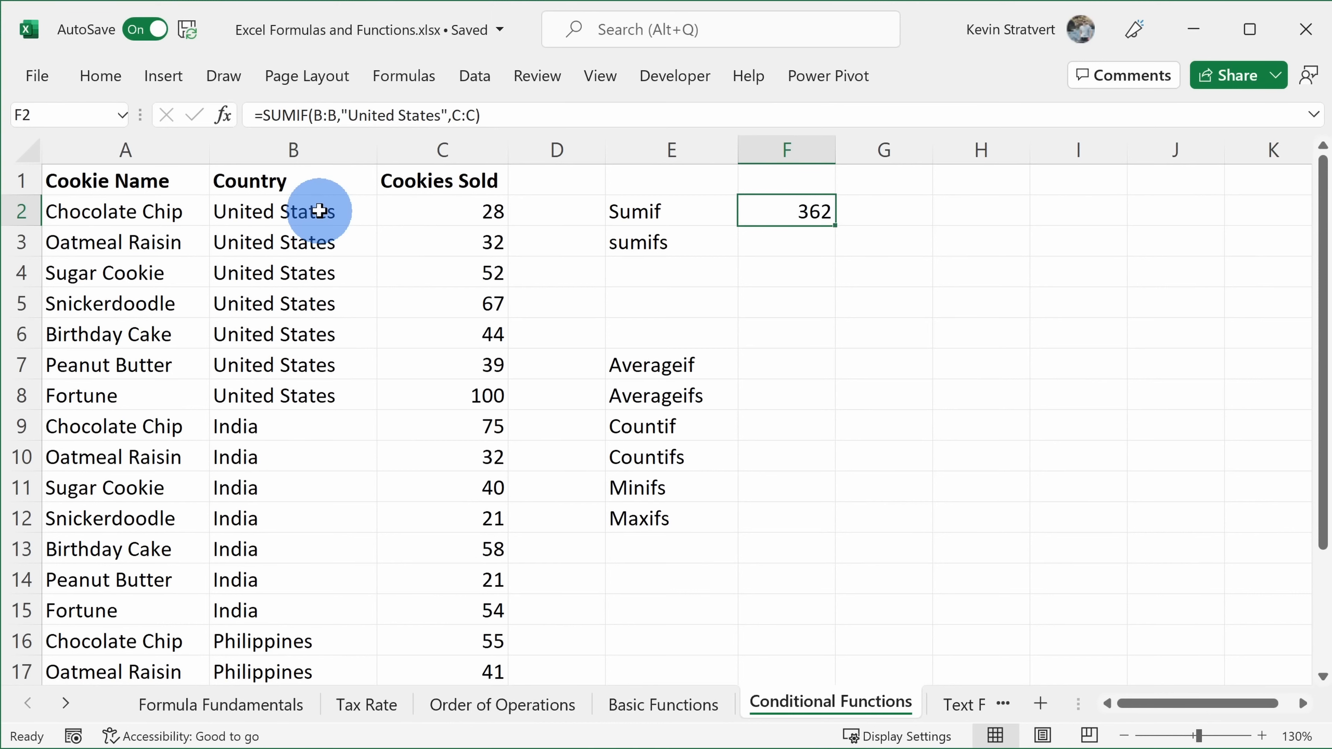
- Edit the F2 formula to =SUMIF(B:B,"*s",C:C) to match every country ending in s, and review the formula
left_click_drag(349, 115, 433, 115)
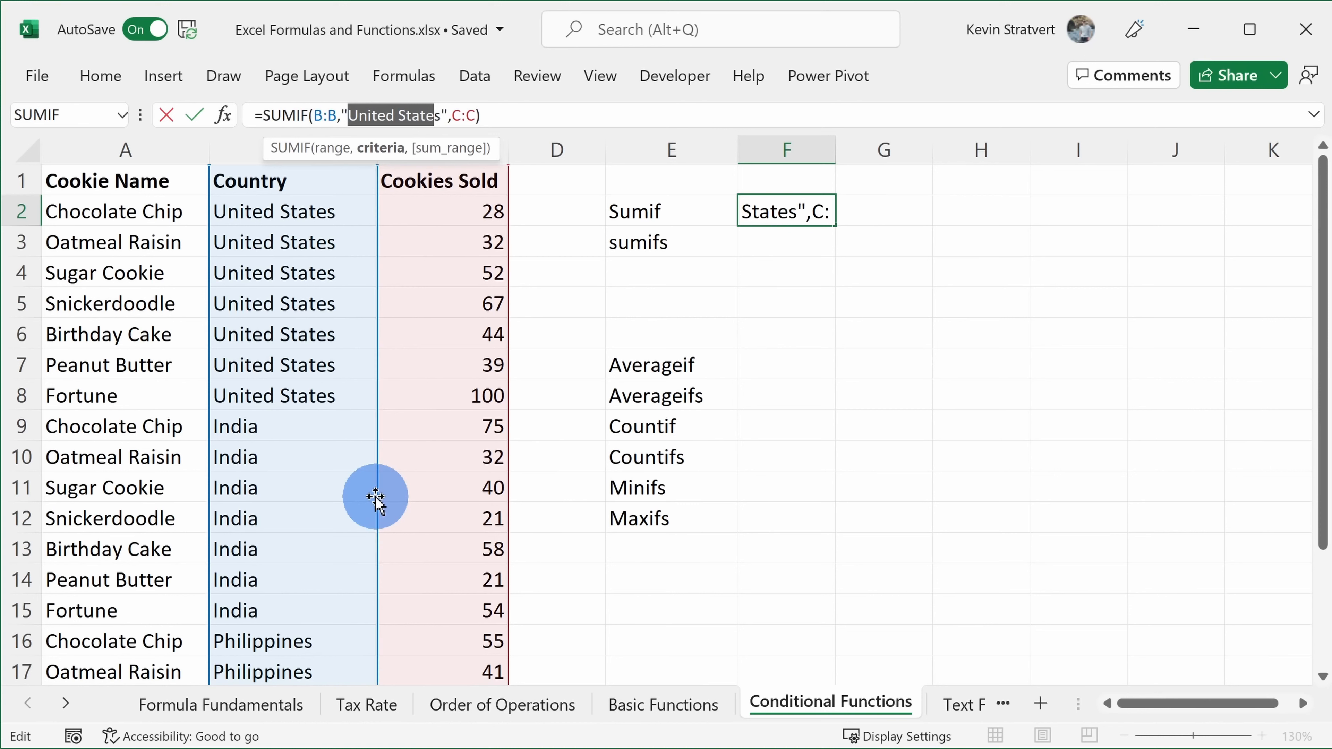
type("*")
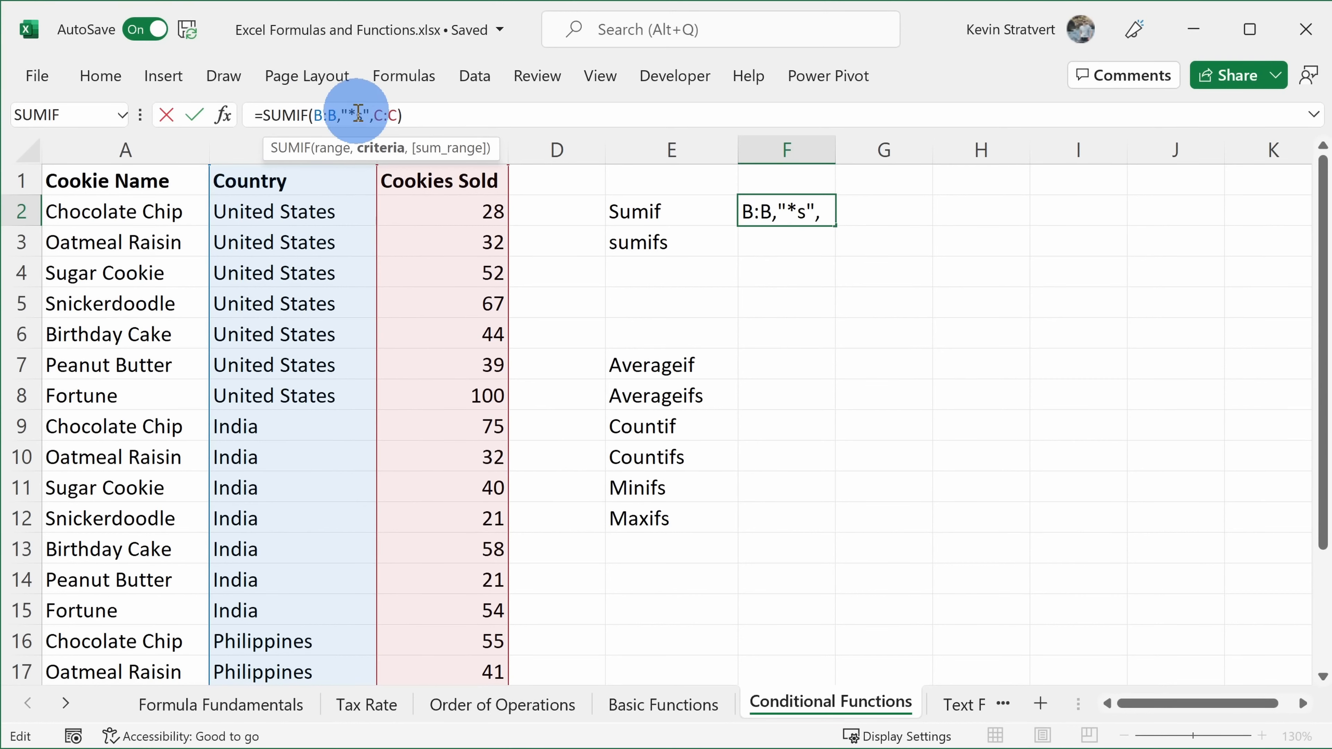
key("Return")
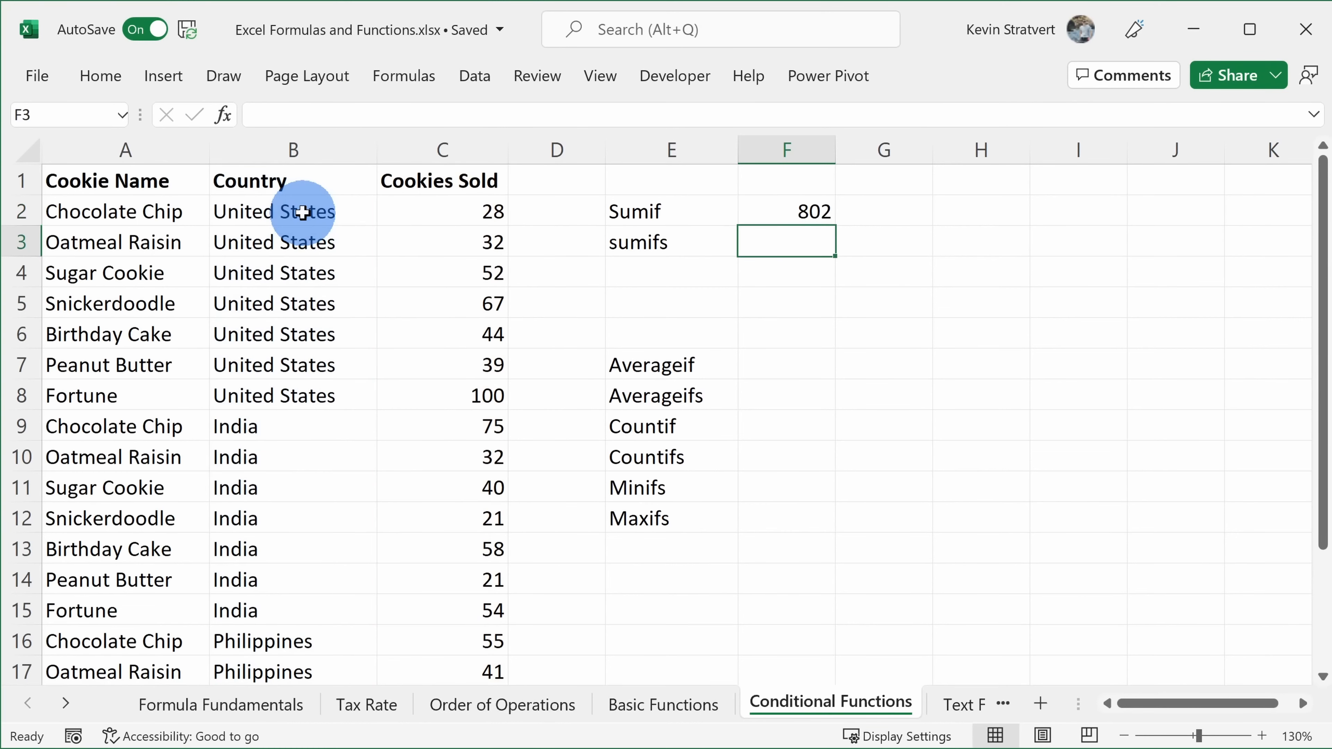
left_click(788, 212)
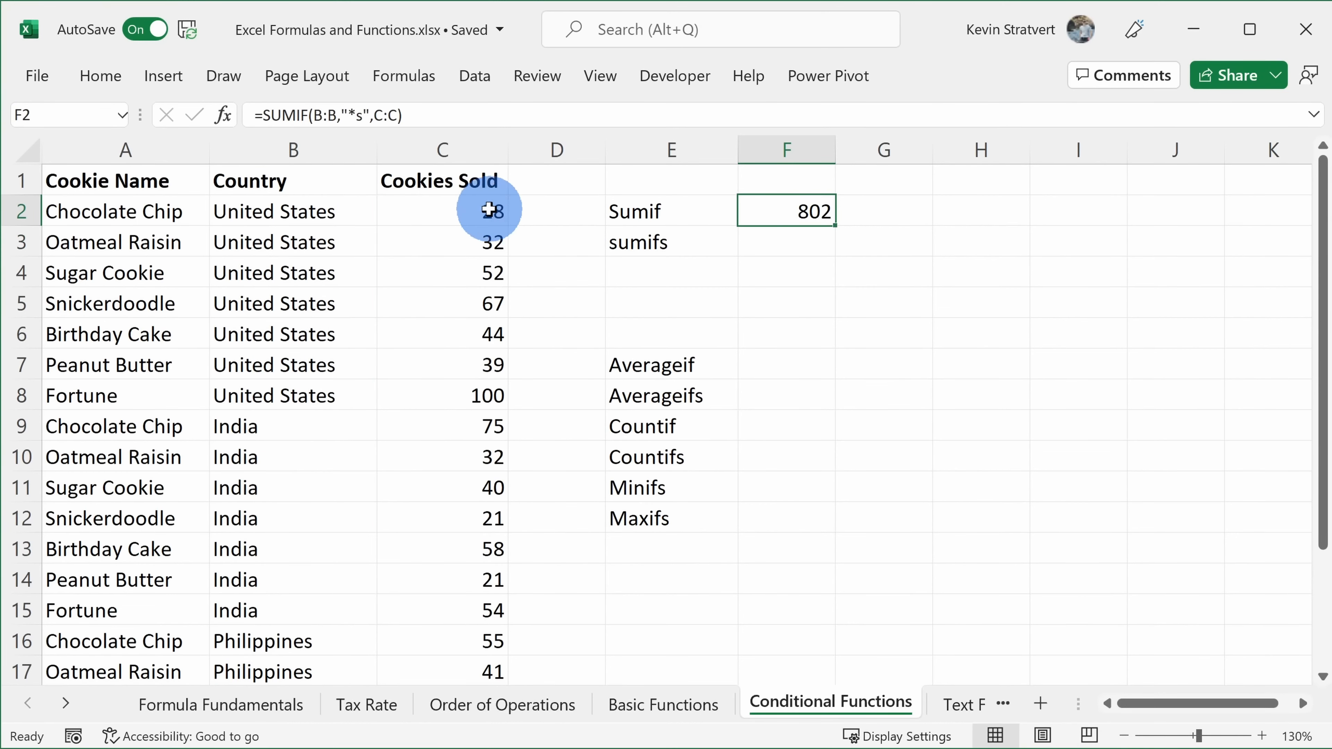
- Check the wildcard total by selecting the United States sales in C2:C8 together with the Philippines sales in C16:C22
left_click_drag(477, 207, 484, 392)
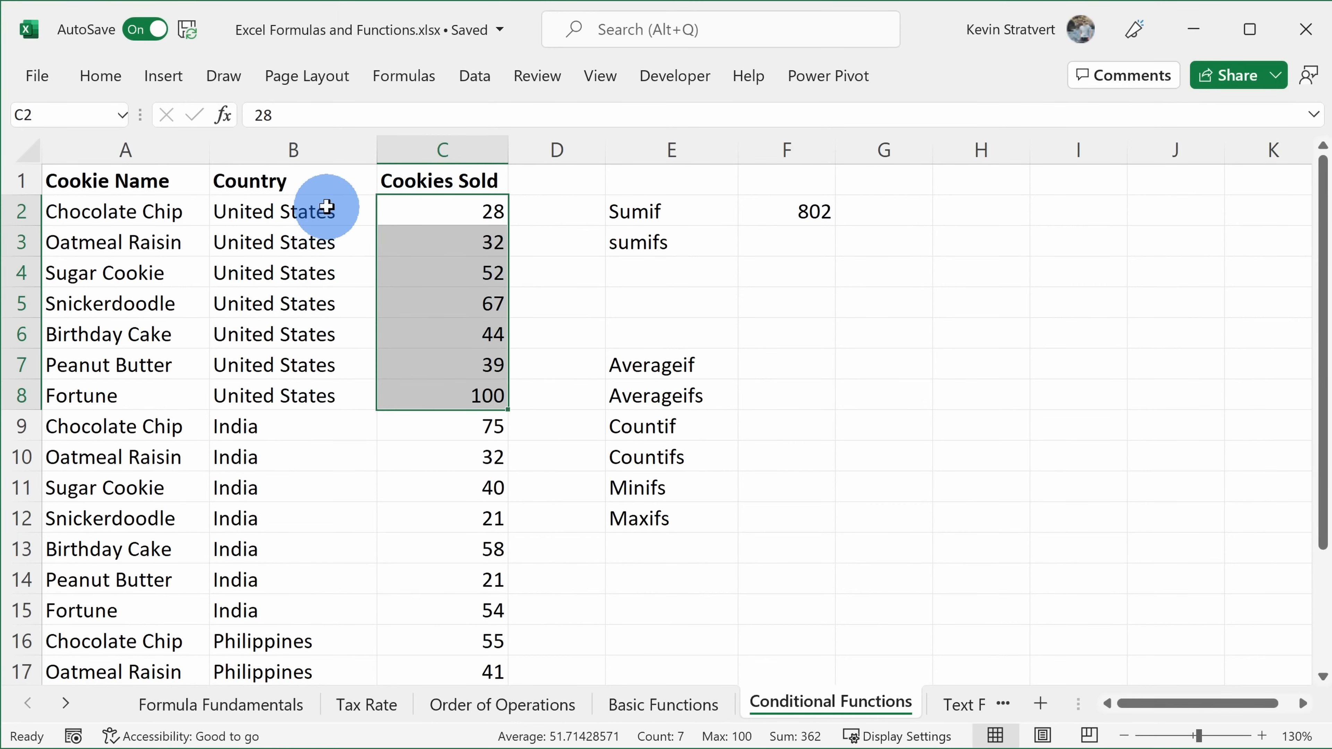
scroll(334, 390, "down", 3)
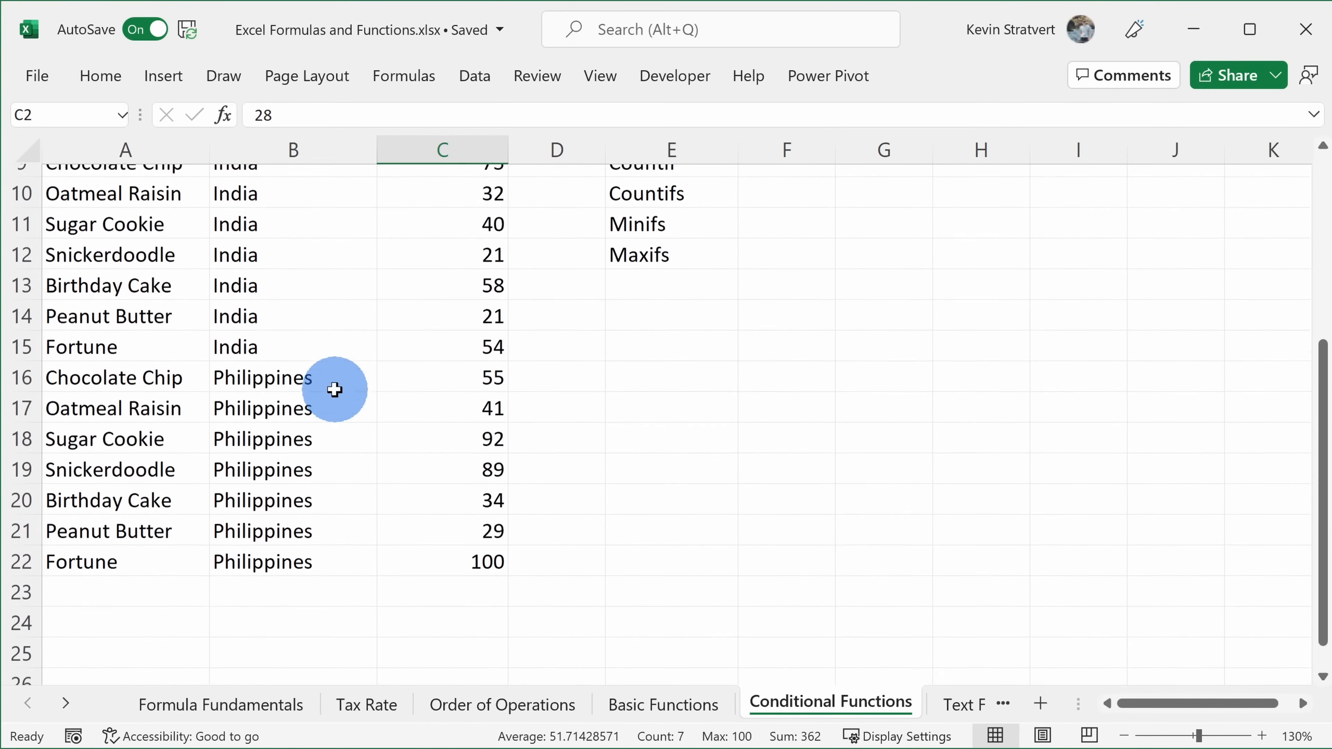
left_click_drag(417, 363, 434, 543)
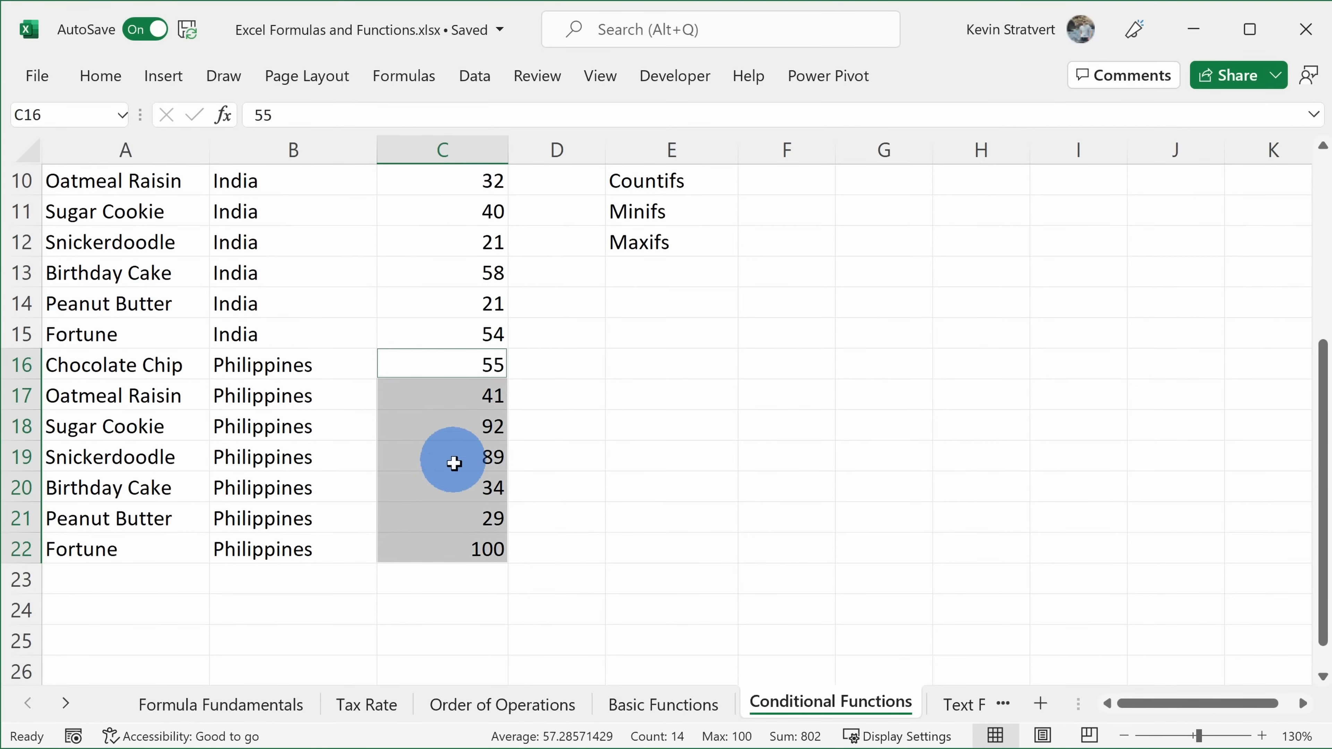
- Review the wildcard SUMIF formula in F2 and compare the Sumif and sumifs labels in E2 and E3
scroll(450, 467, "up", 3)
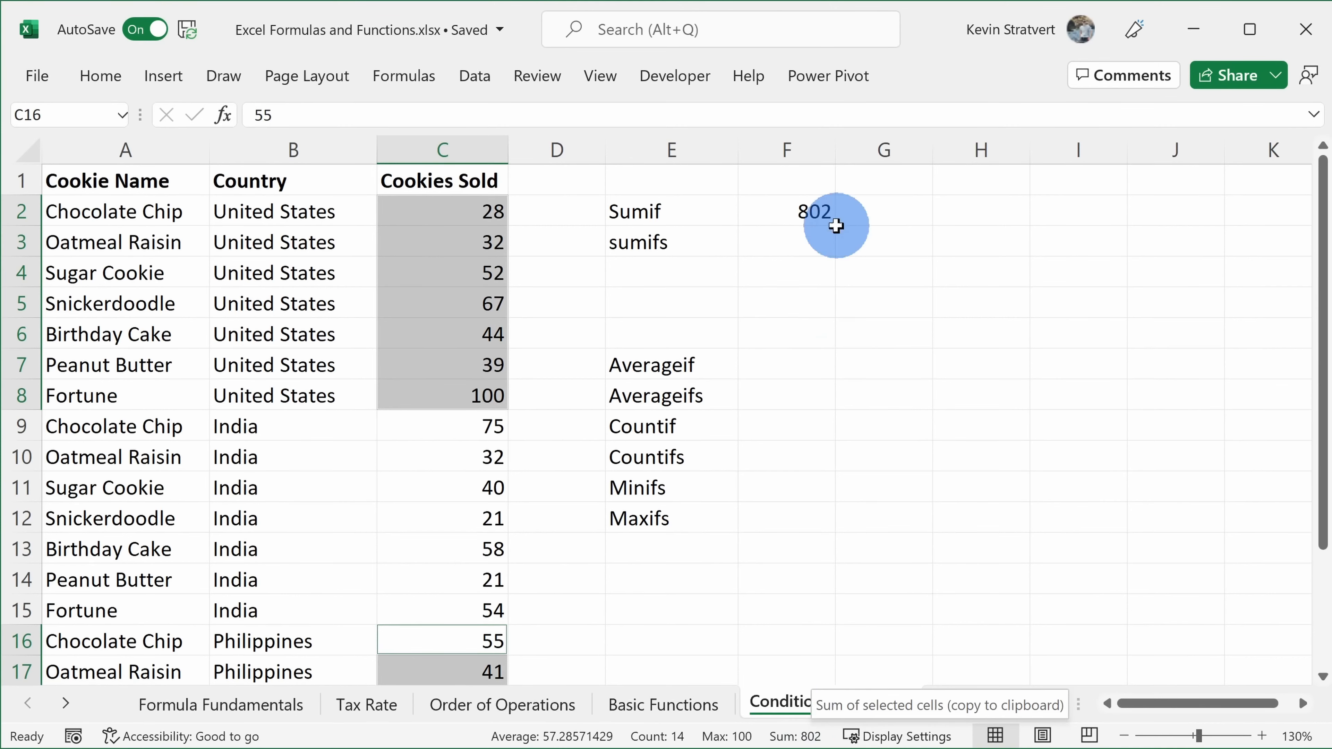
left_click(792, 209)
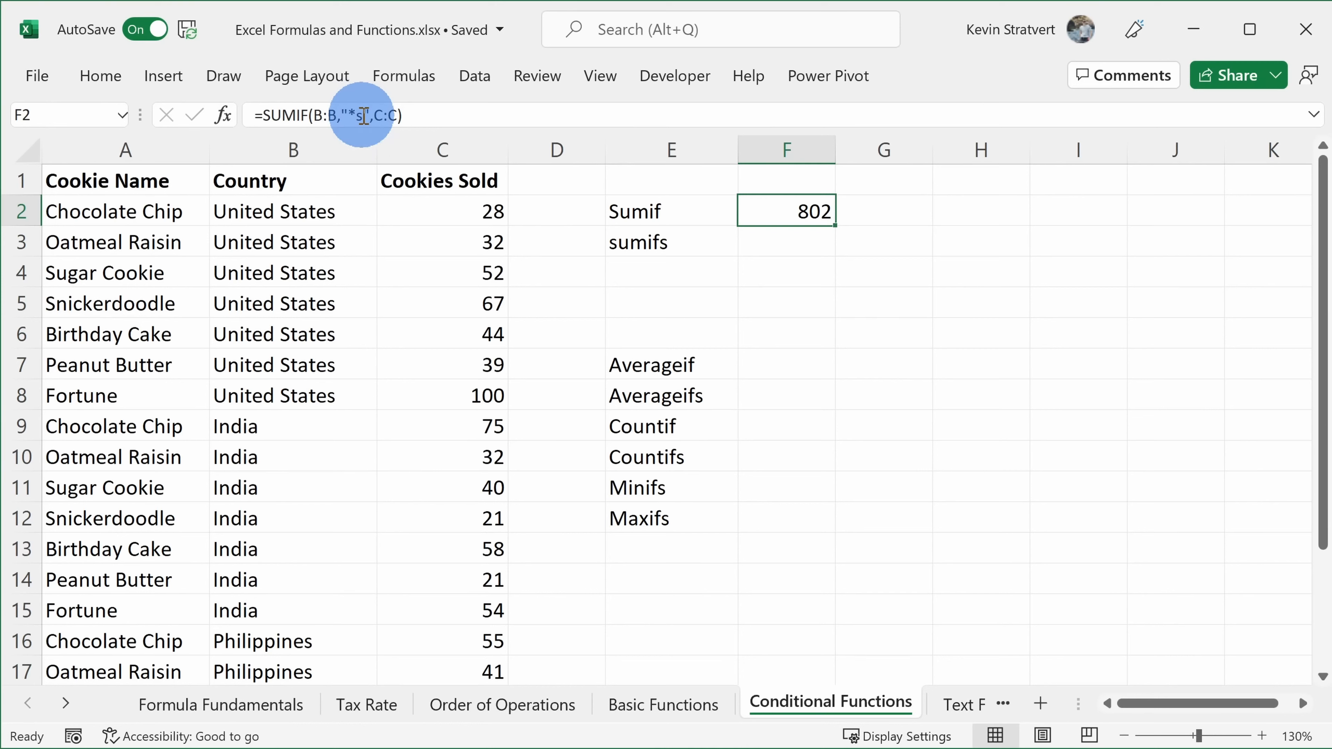
left_click(679, 241)
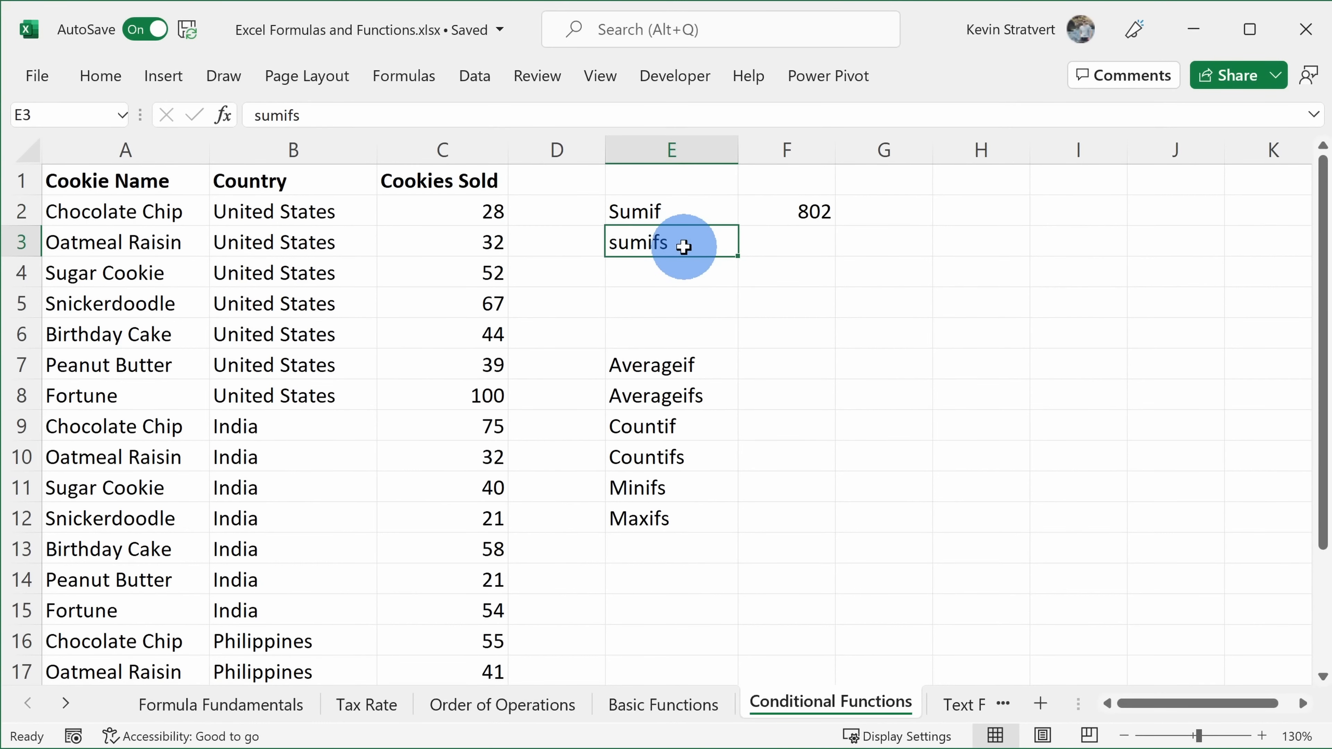
left_click(678, 204)
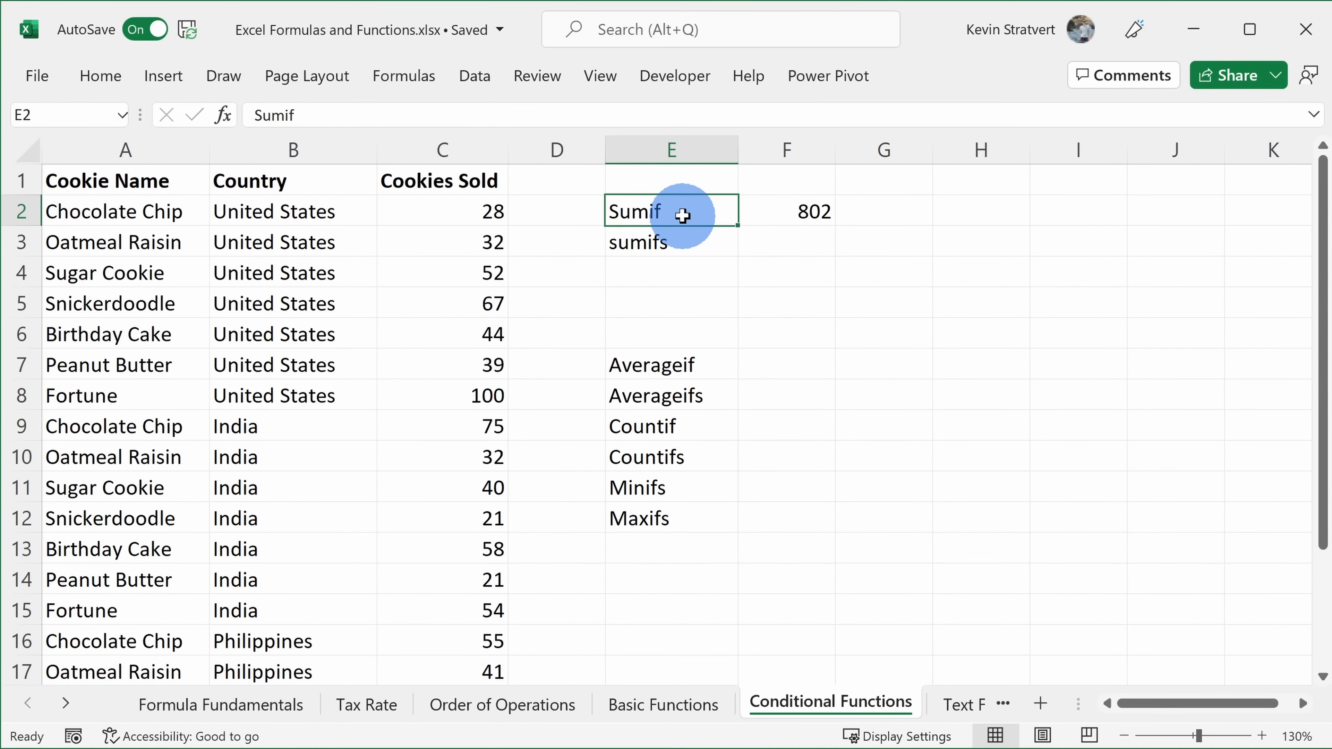
left_click(682, 242)
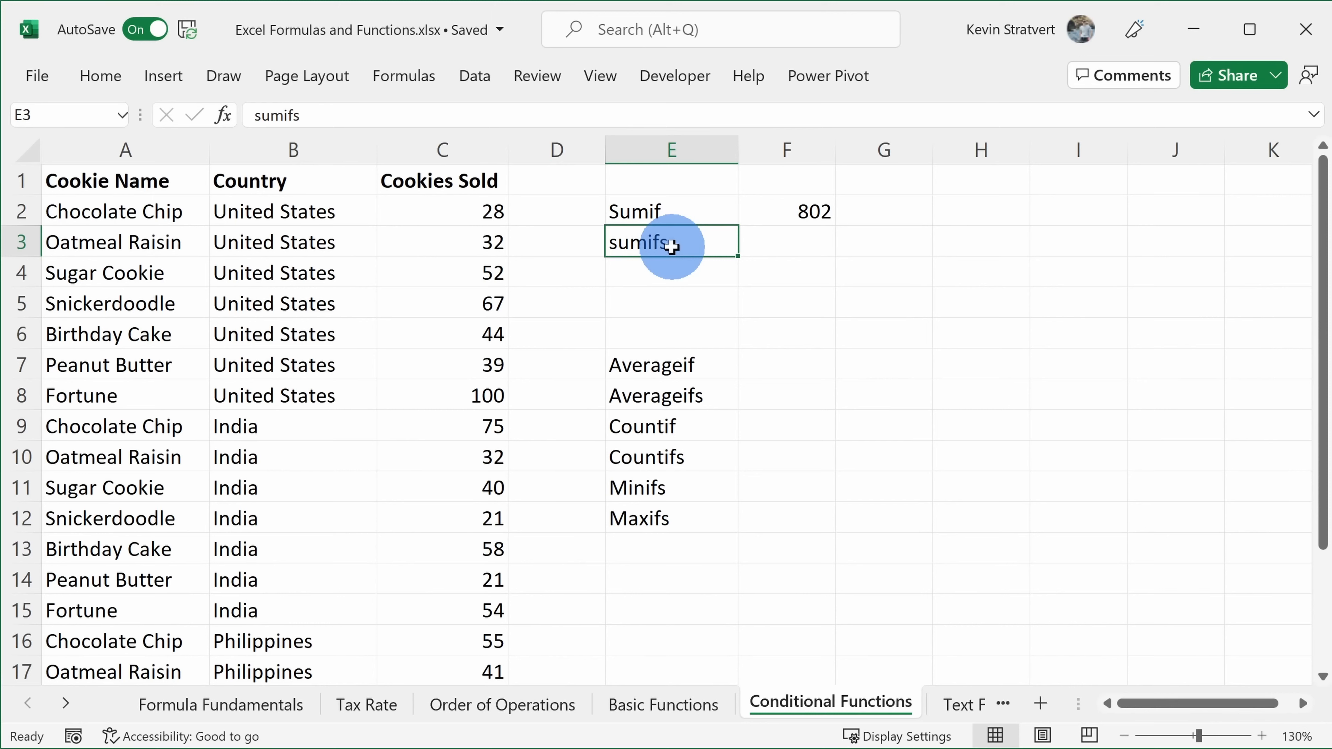
- Search for the SUMIFS function and insert it in cell F3
left_click(814, 251)
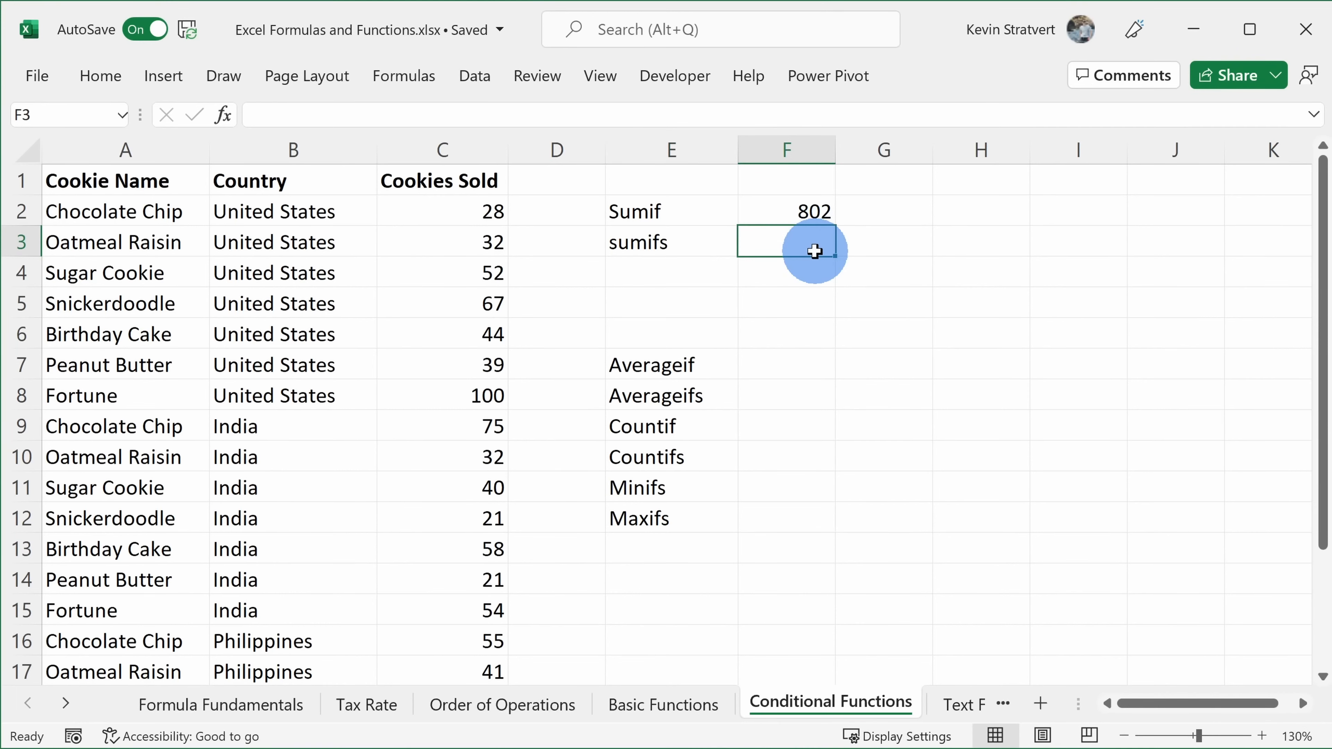
left_click(225, 115)
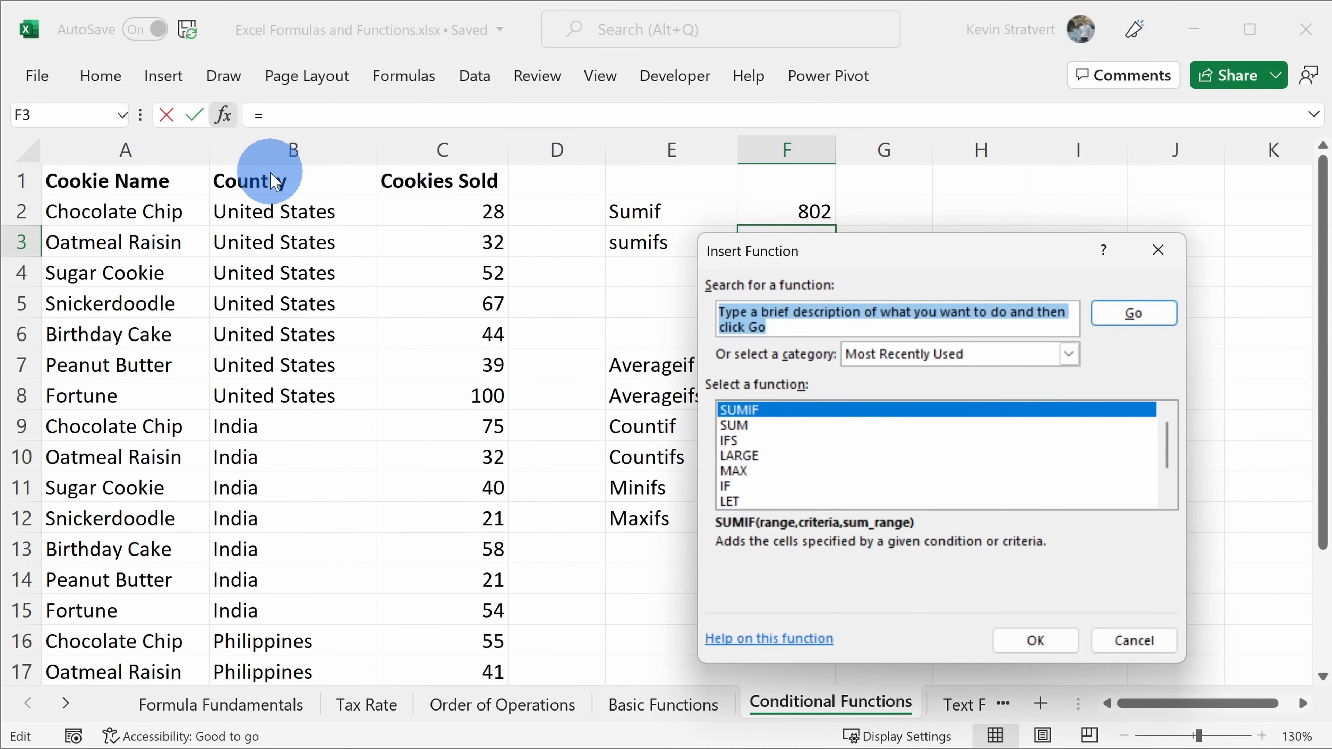
type("sumifs")
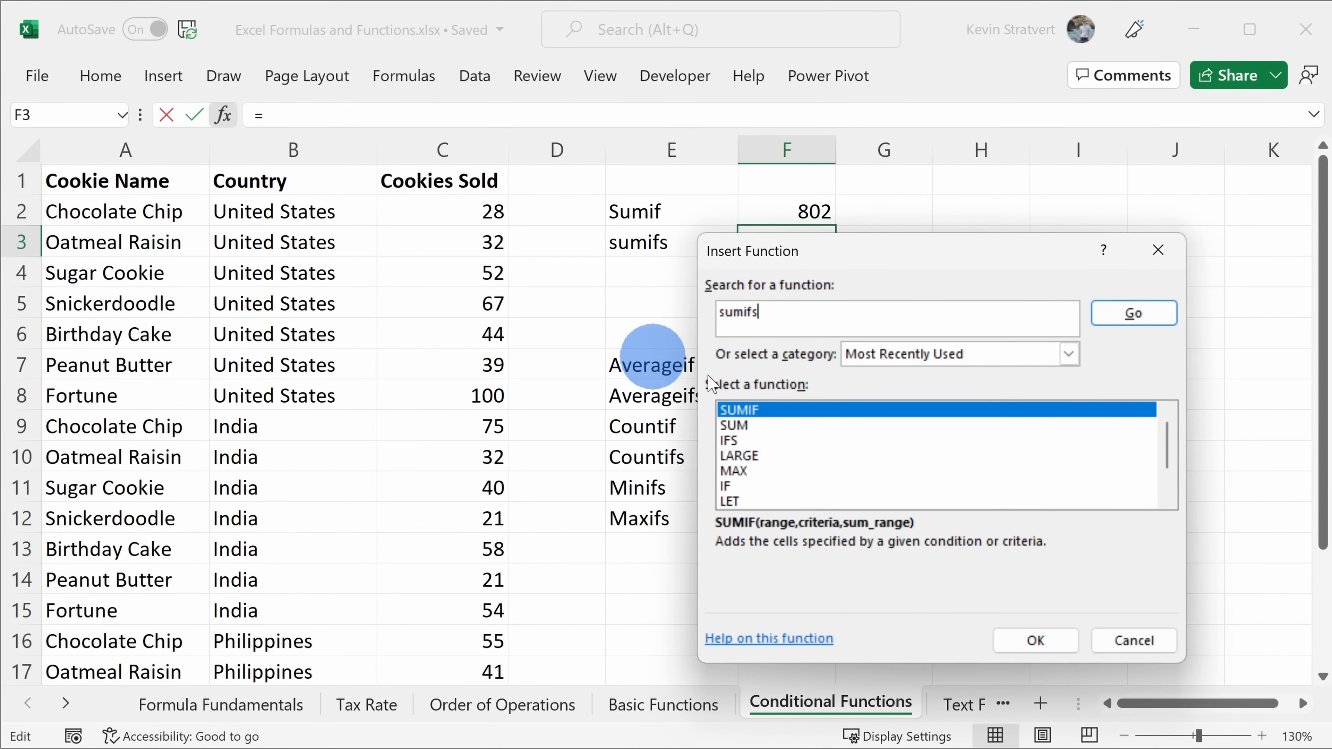
left_click(1134, 313)
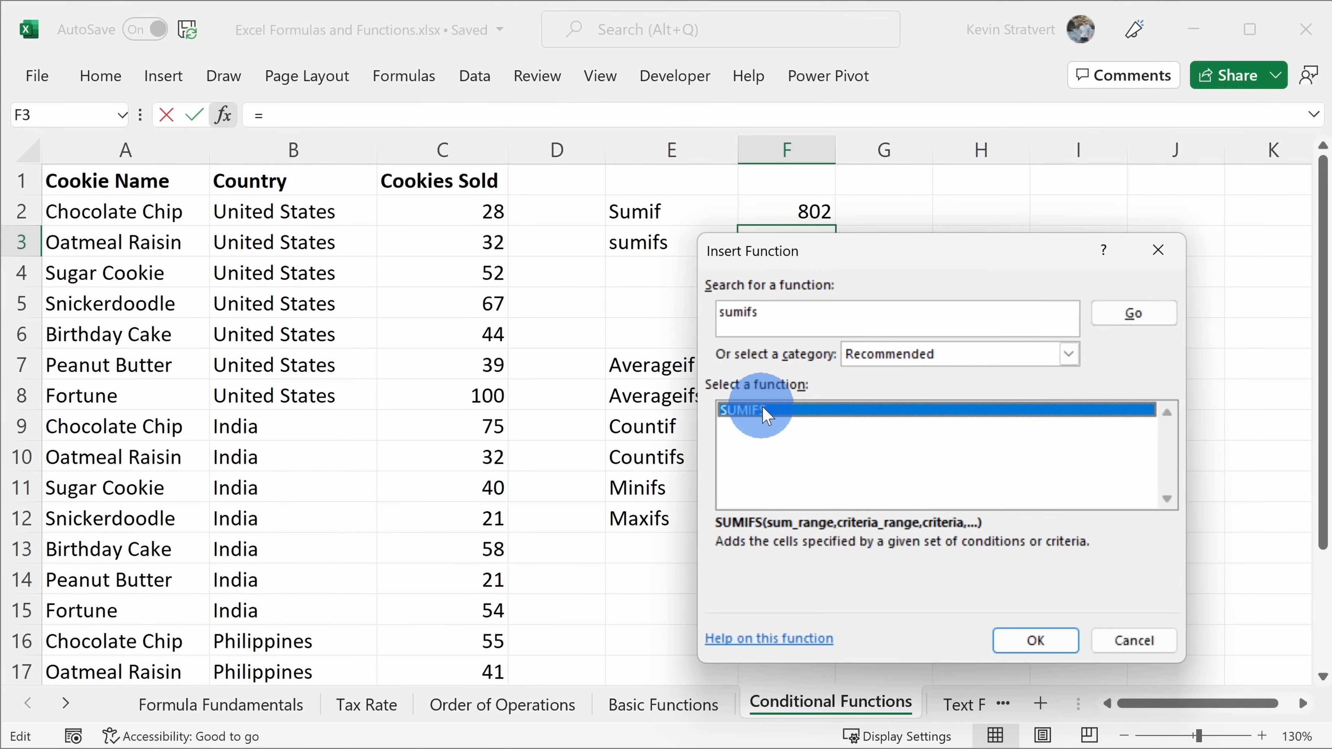
left_click(1033, 640)
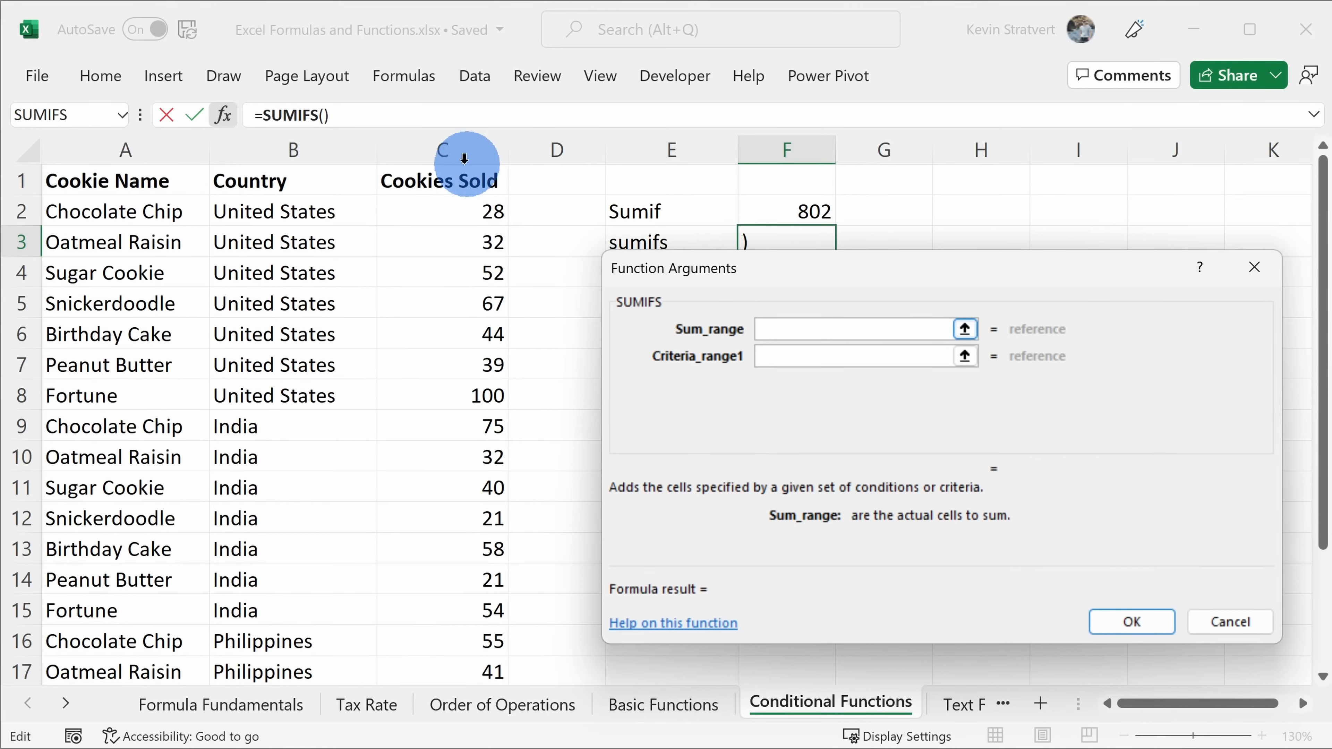
- Set the SUMIFS sum range to column C and its first condition to column B matching the country in B2
left_click(443, 151)
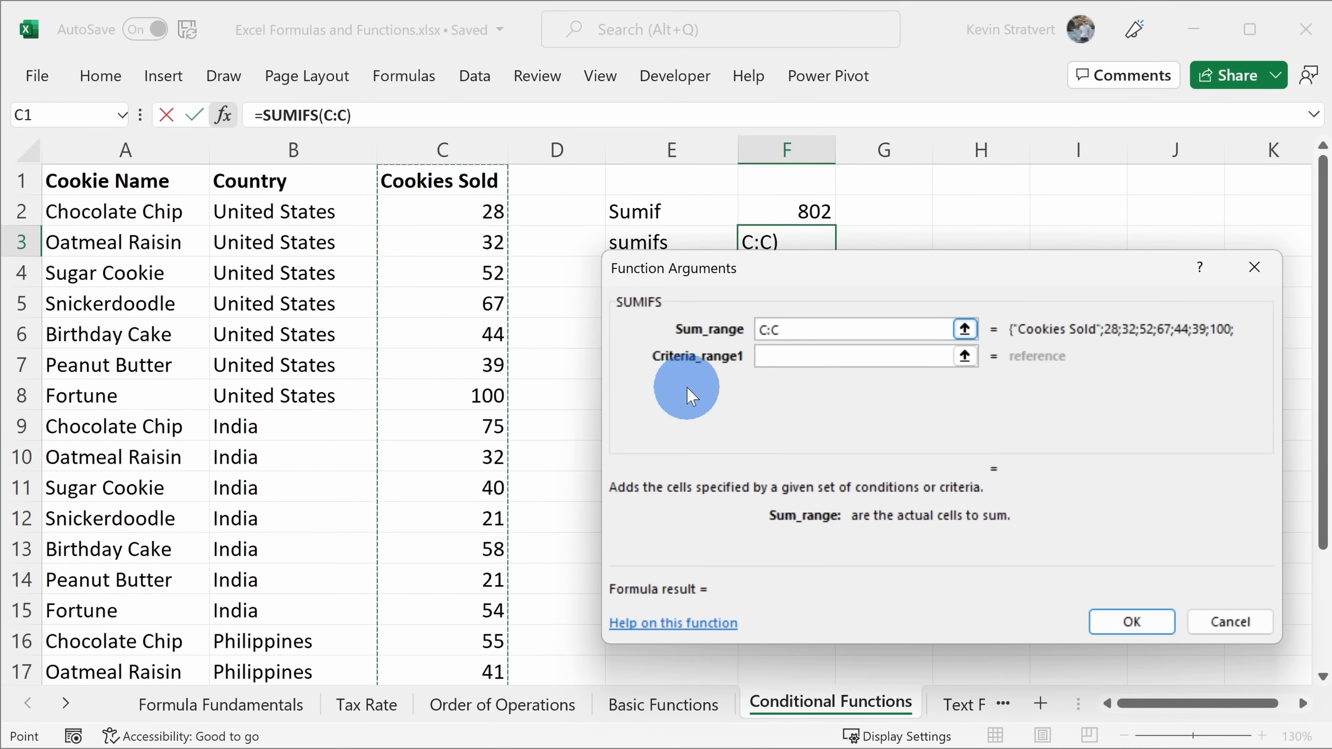
left_click(802, 357)
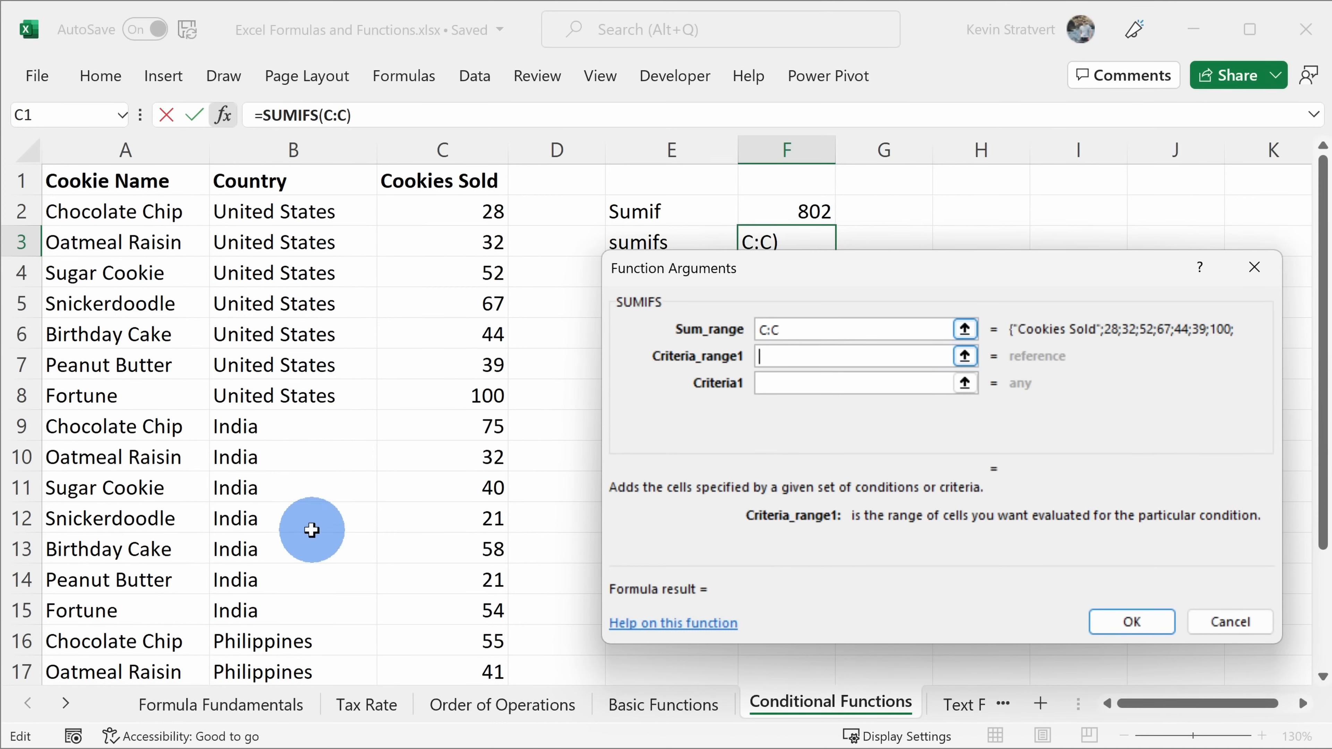
left_click(328, 148)
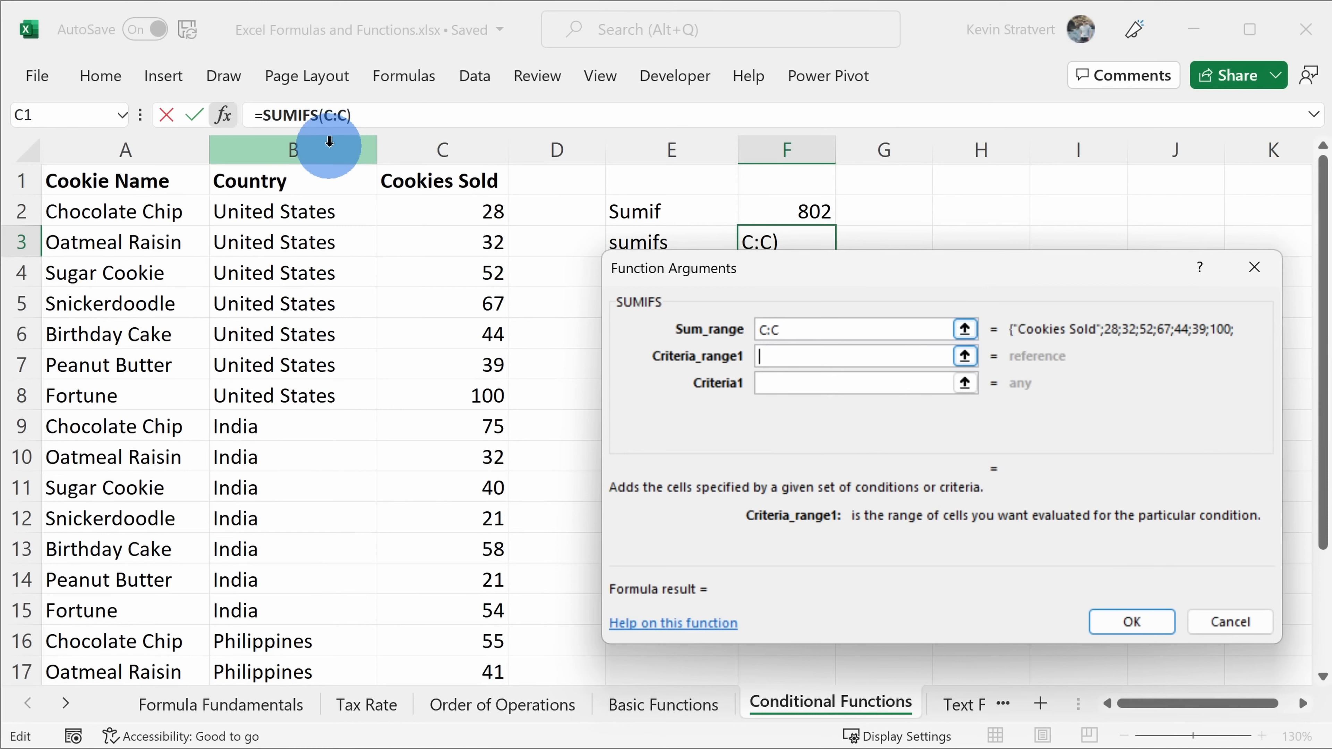
left_click(772, 375)
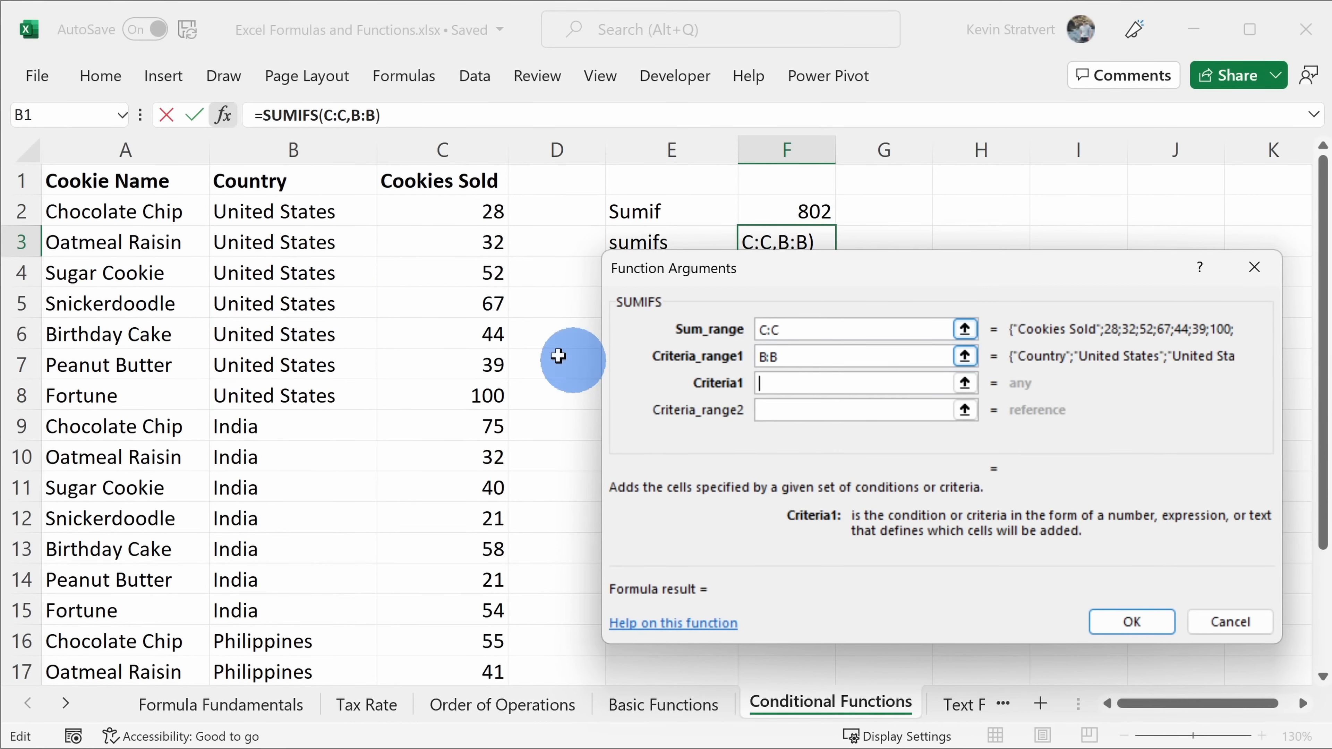
left_click(294, 210)
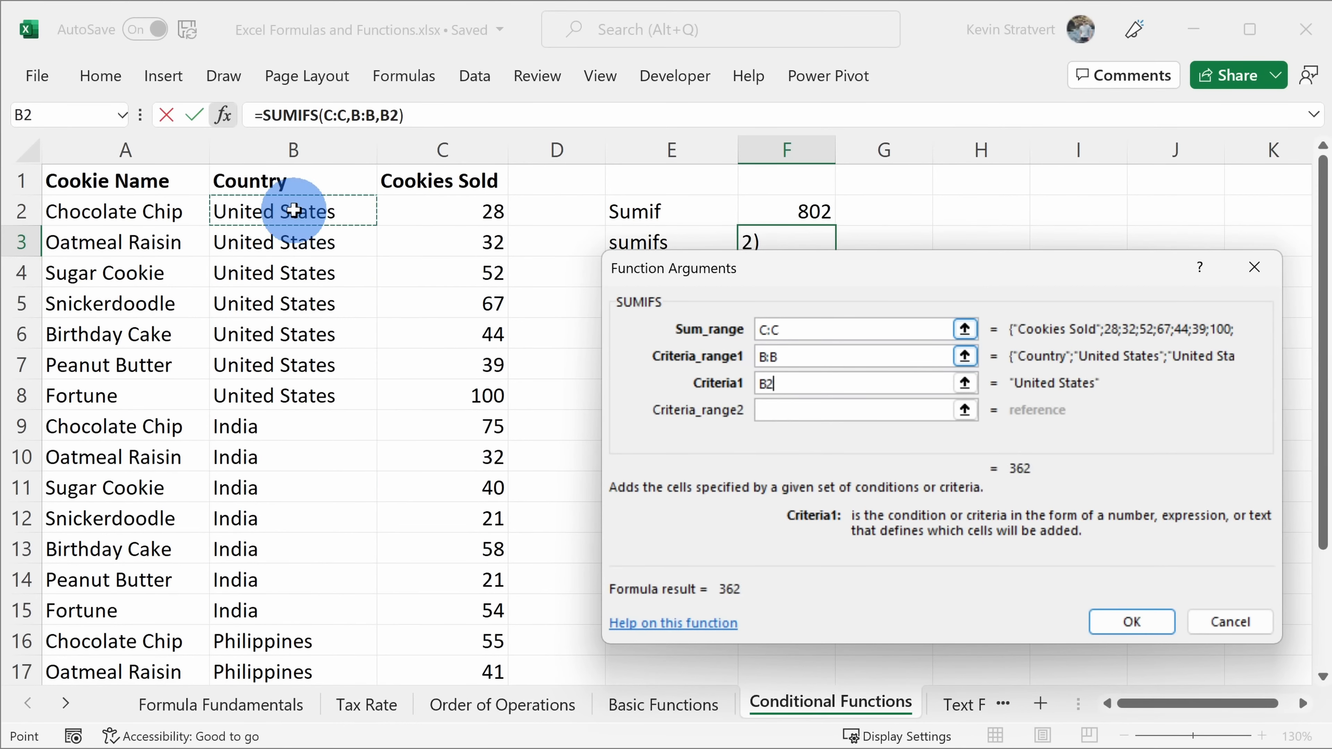
- Add a second SUMIFS condition matching column A to the cookie name in A2, and enter the formula in F3
left_click(776, 410)
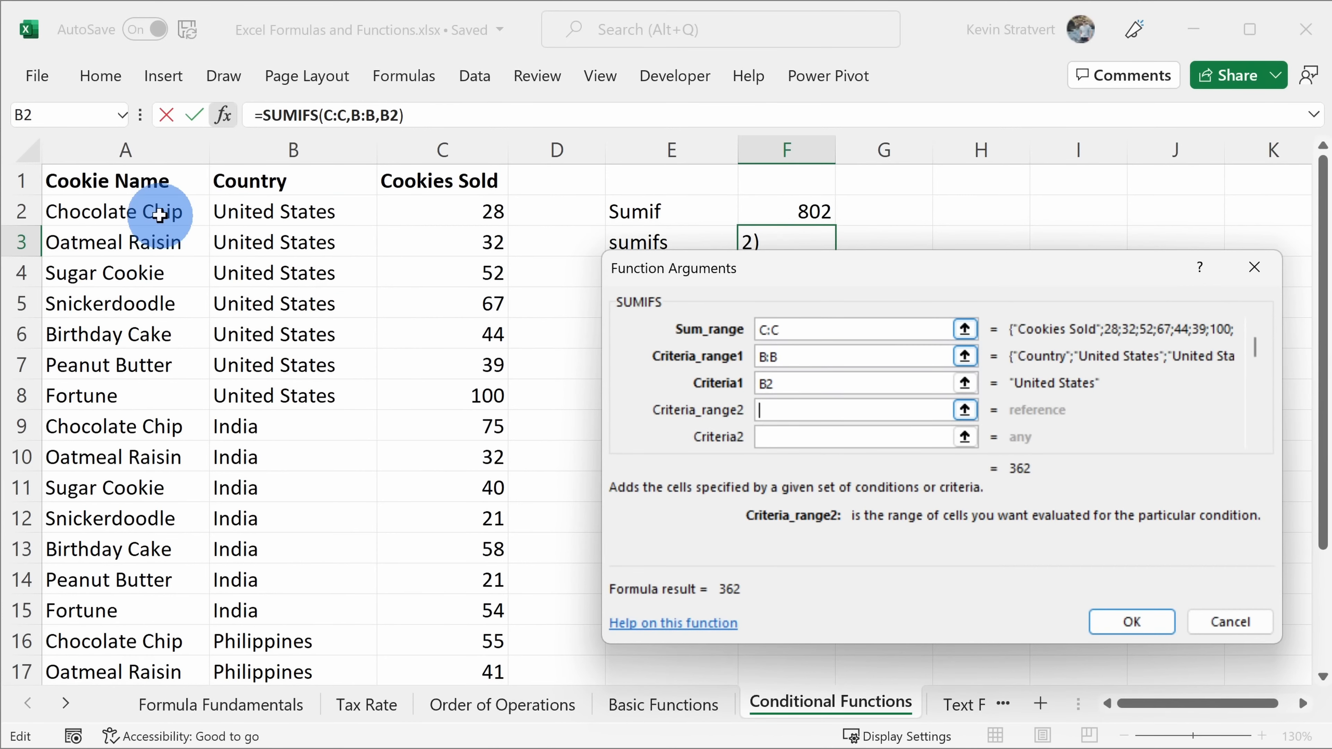
left_click(122, 149)
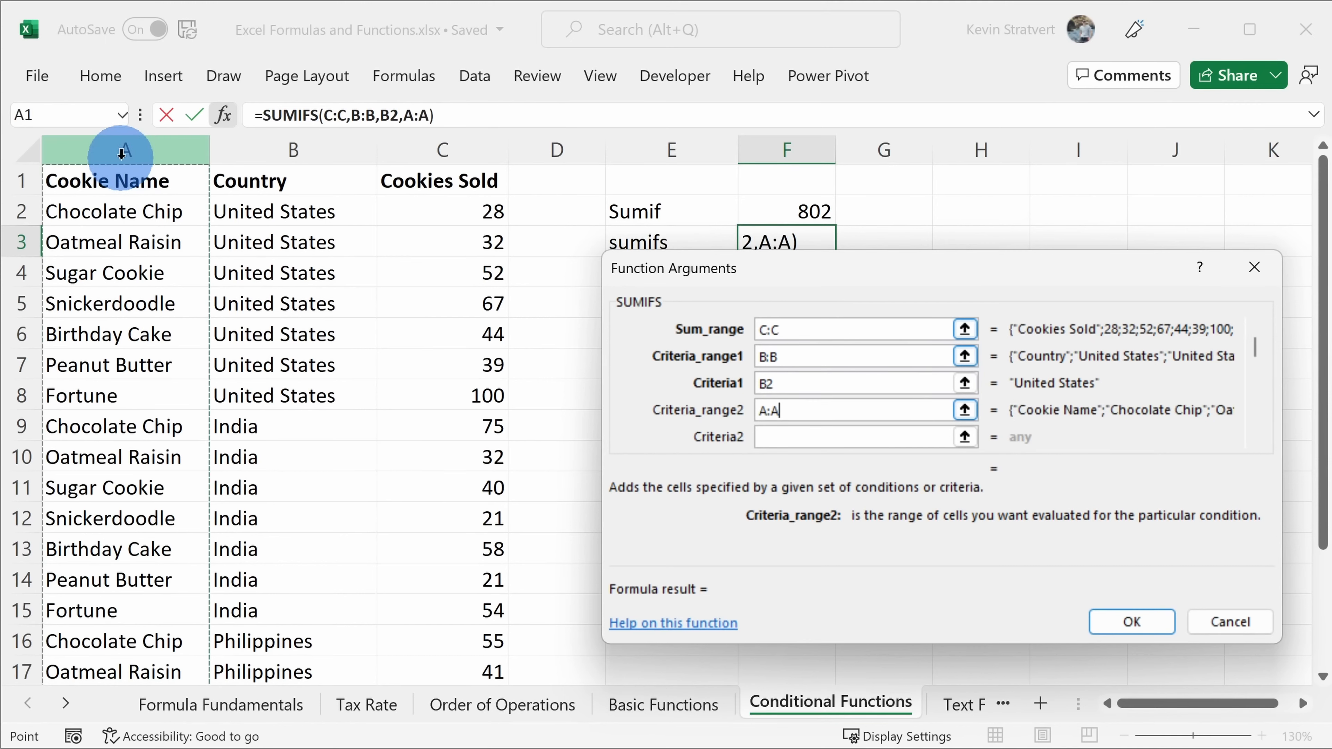
left_click(809, 438)
left_click(131, 211)
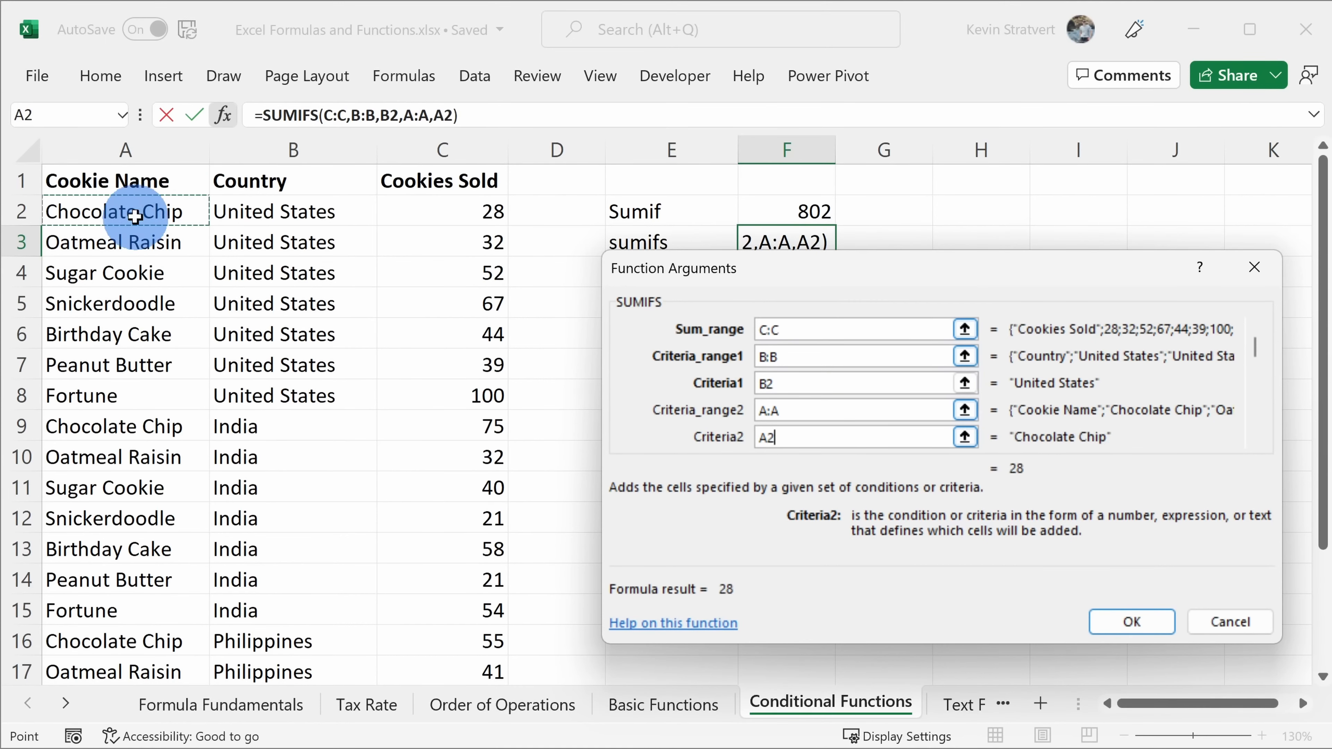
left_click(1131, 622)
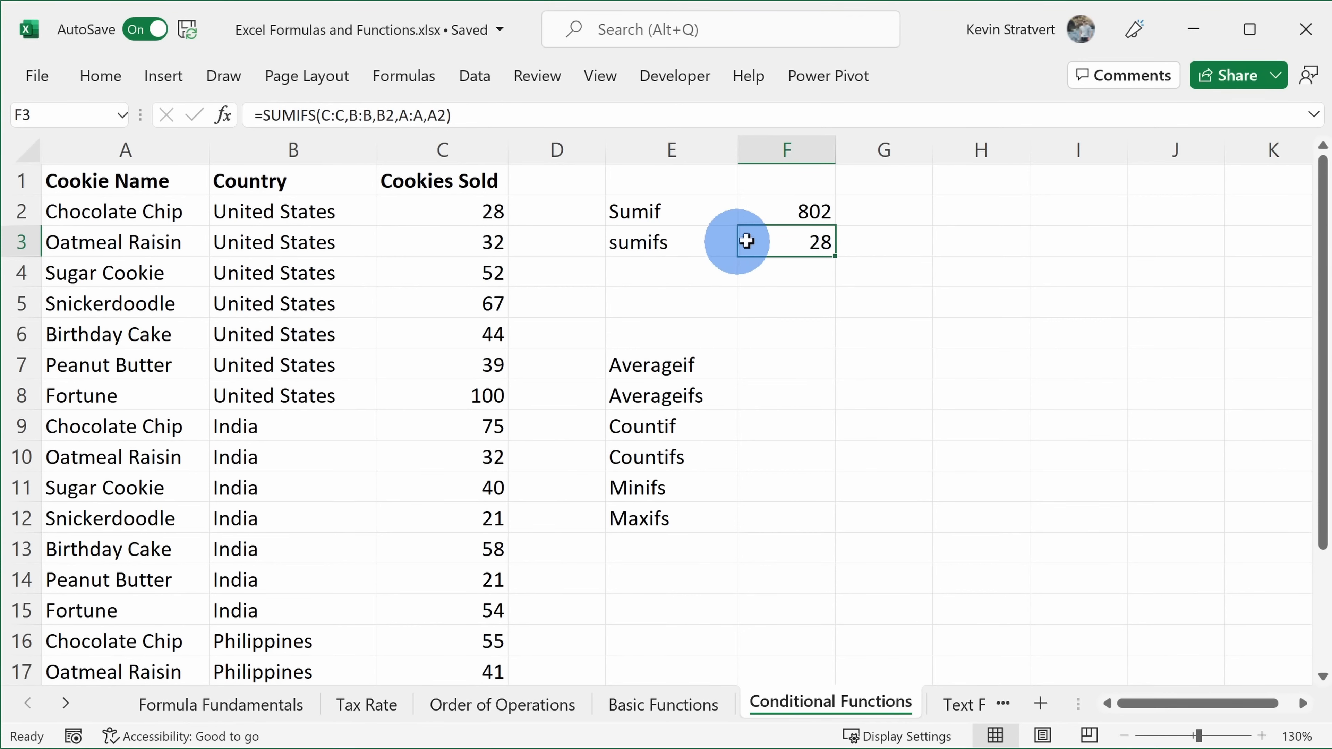
- Change the second criteria of the SUMIFS formula in F3 to the range A2:A3, covering Chocolate Chip and Oatmeal Raisin
left_click(226, 115)
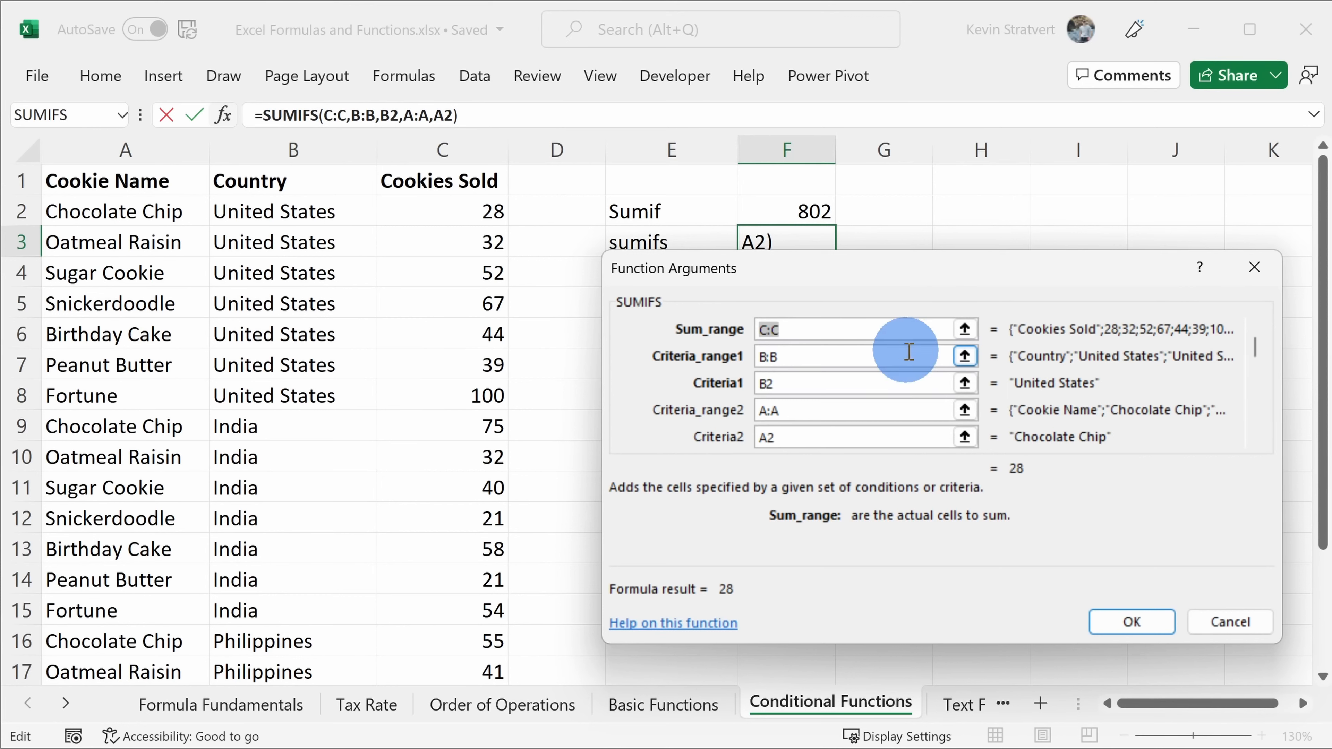
left_click(795, 440)
left_click_drag(811, 437, 691, 442)
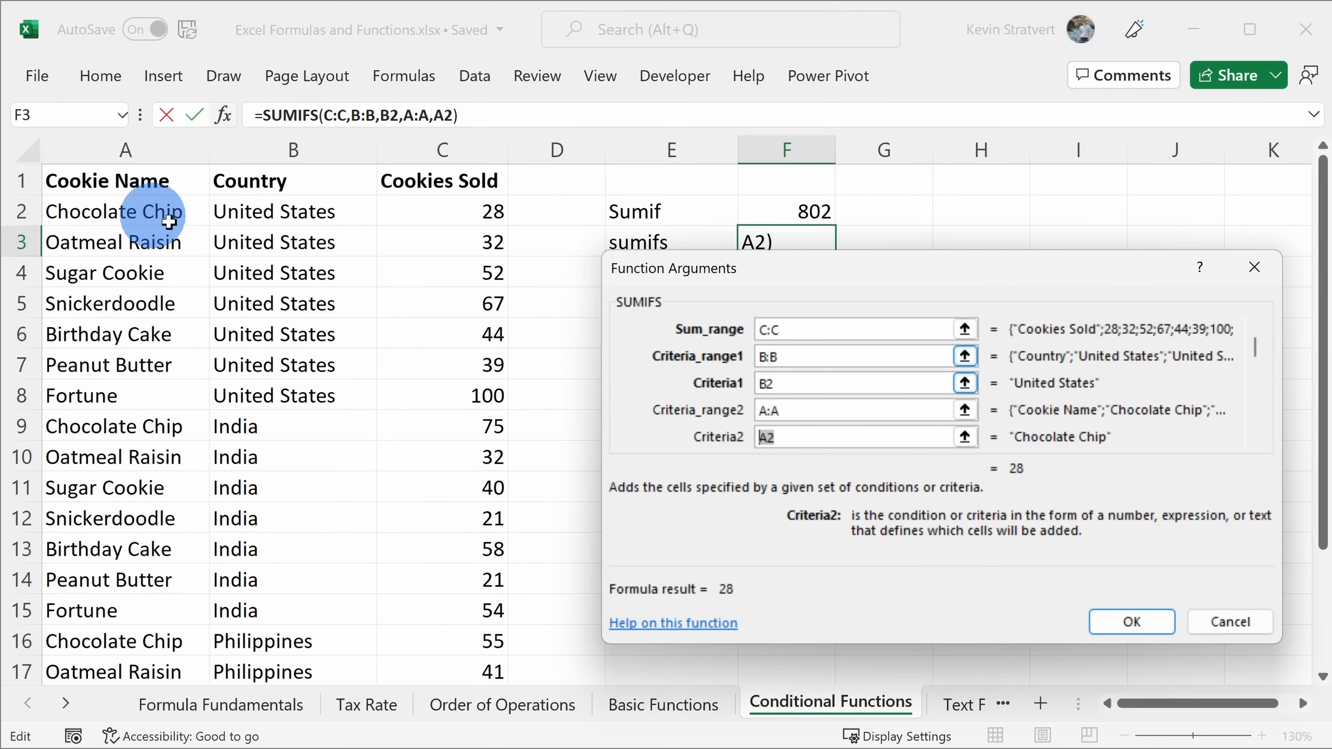
key("BackSpace")
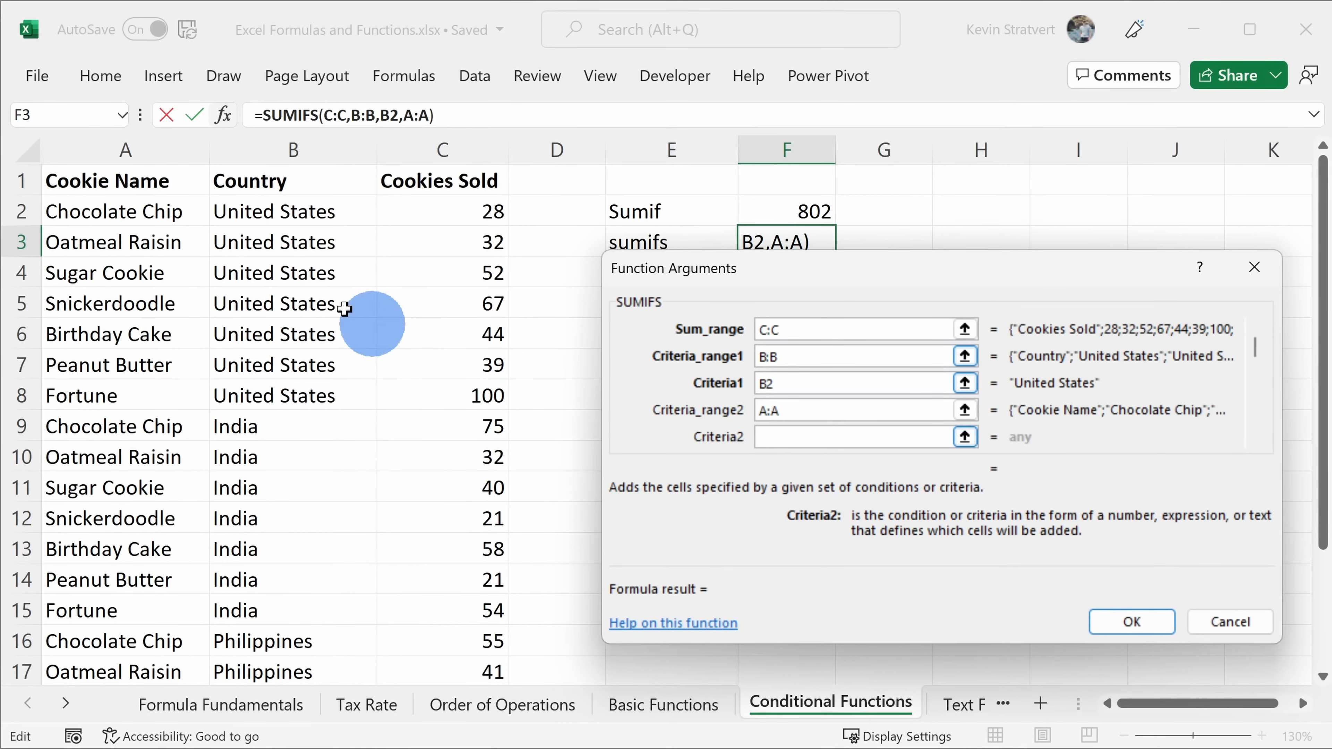
left_click(122, 209)
left_click_drag(122, 209, 135, 245)
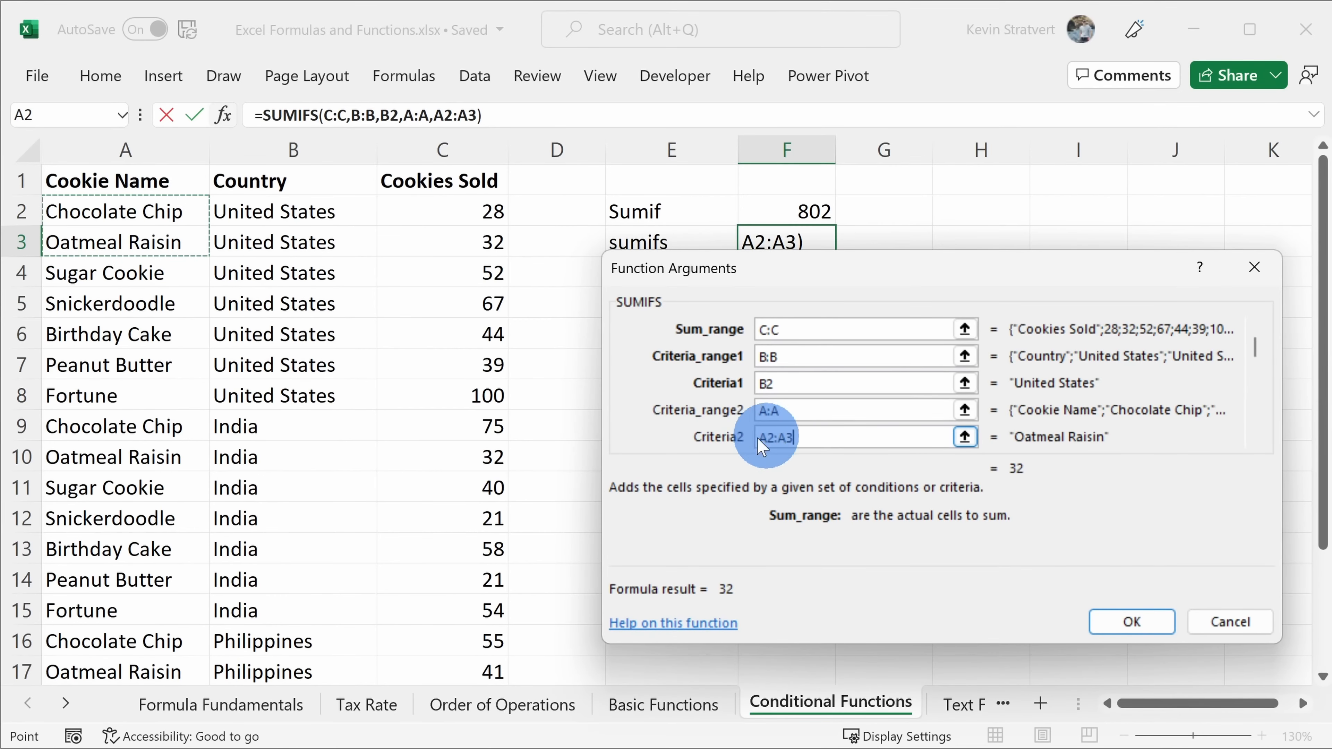
left_click(1133, 622)
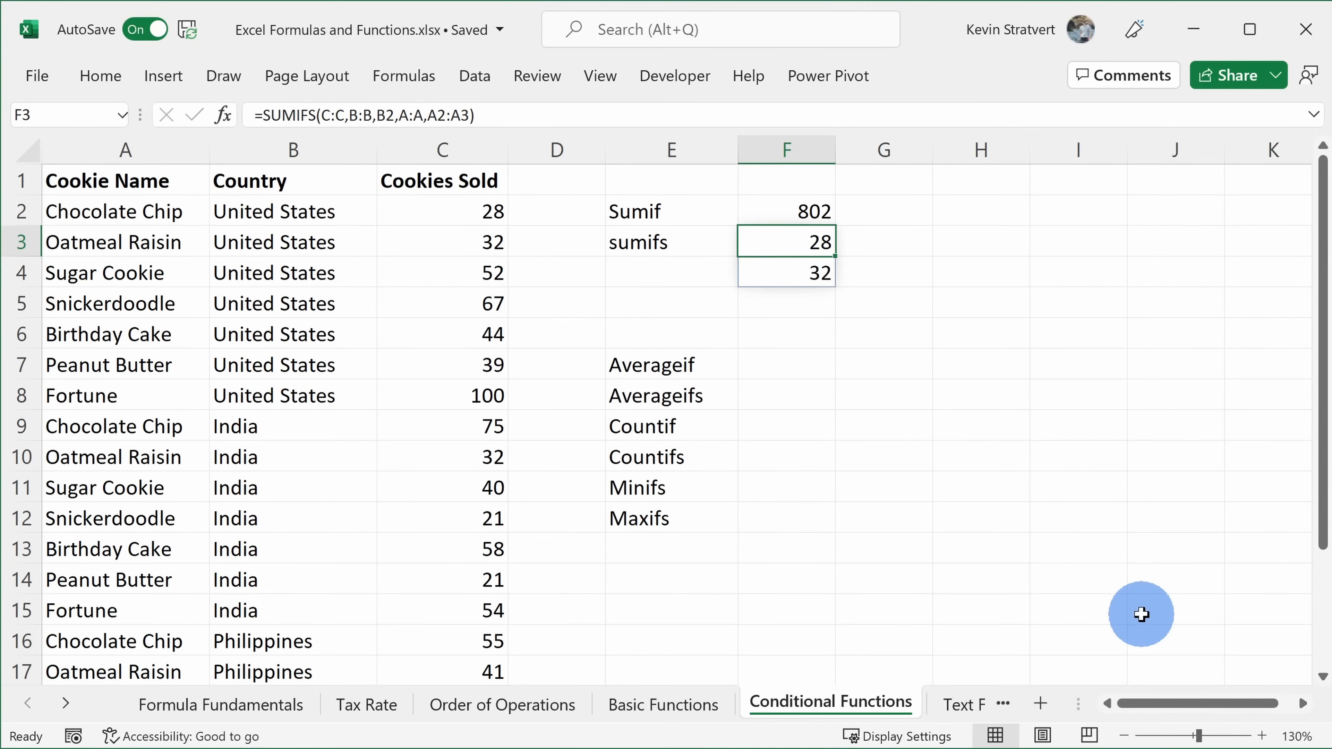
- Compare the spilled SUMIFS results in F3 and F4 with the Chocolate Chip and Oatmeal Raisin rows for the United States
left_click_drag(808, 247, 809, 265)
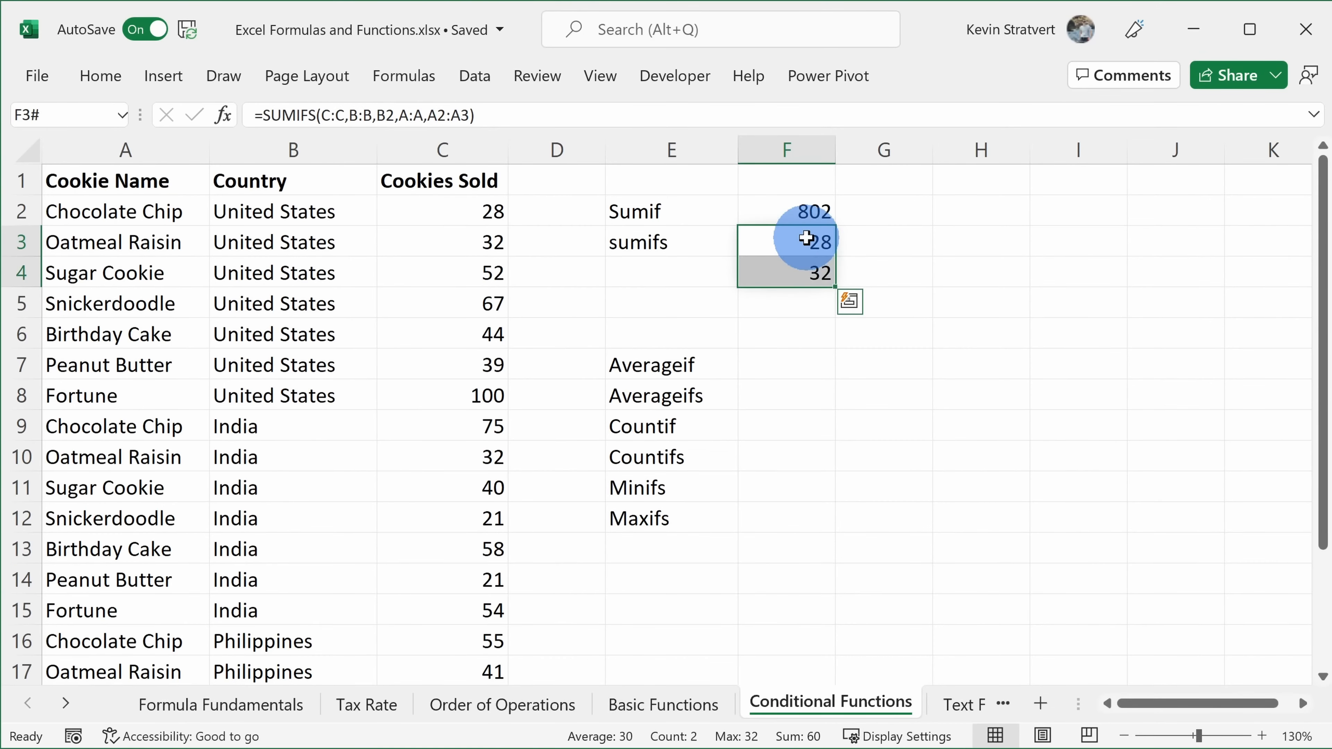
left_click(791, 244)
left_click_drag(171, 207, 507, 205)
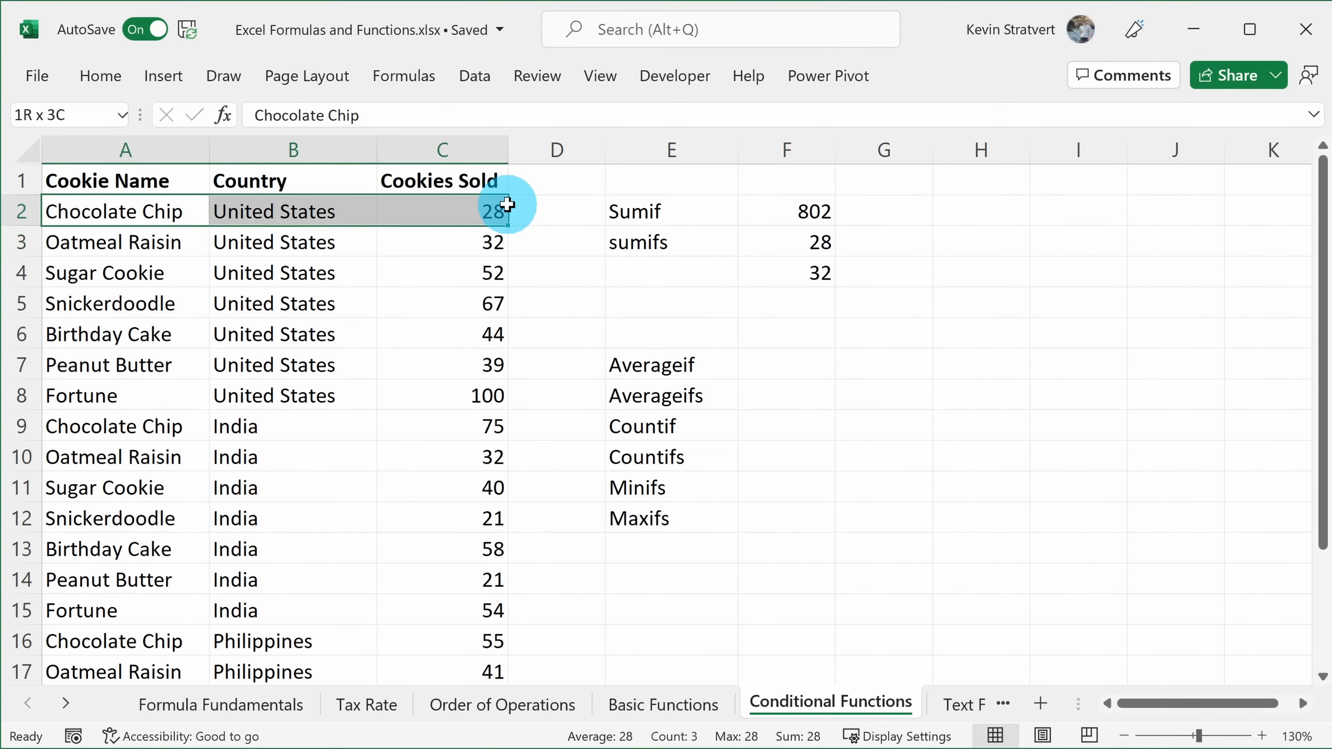
left_click(812, 274)
left_click(157, 251)
left_click_drag(158, 251, 466, 234)
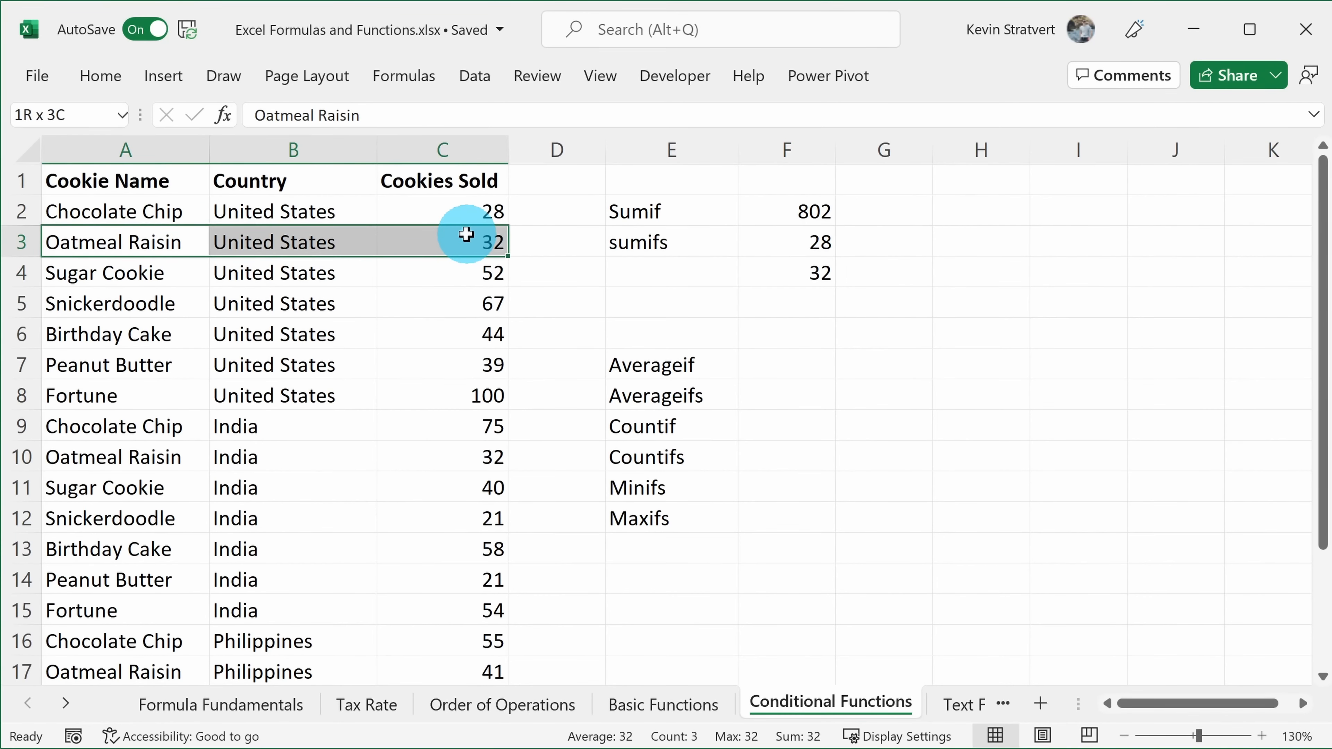
left_click(797, 266)
left_click(803, 244)
left_click(817, 260)
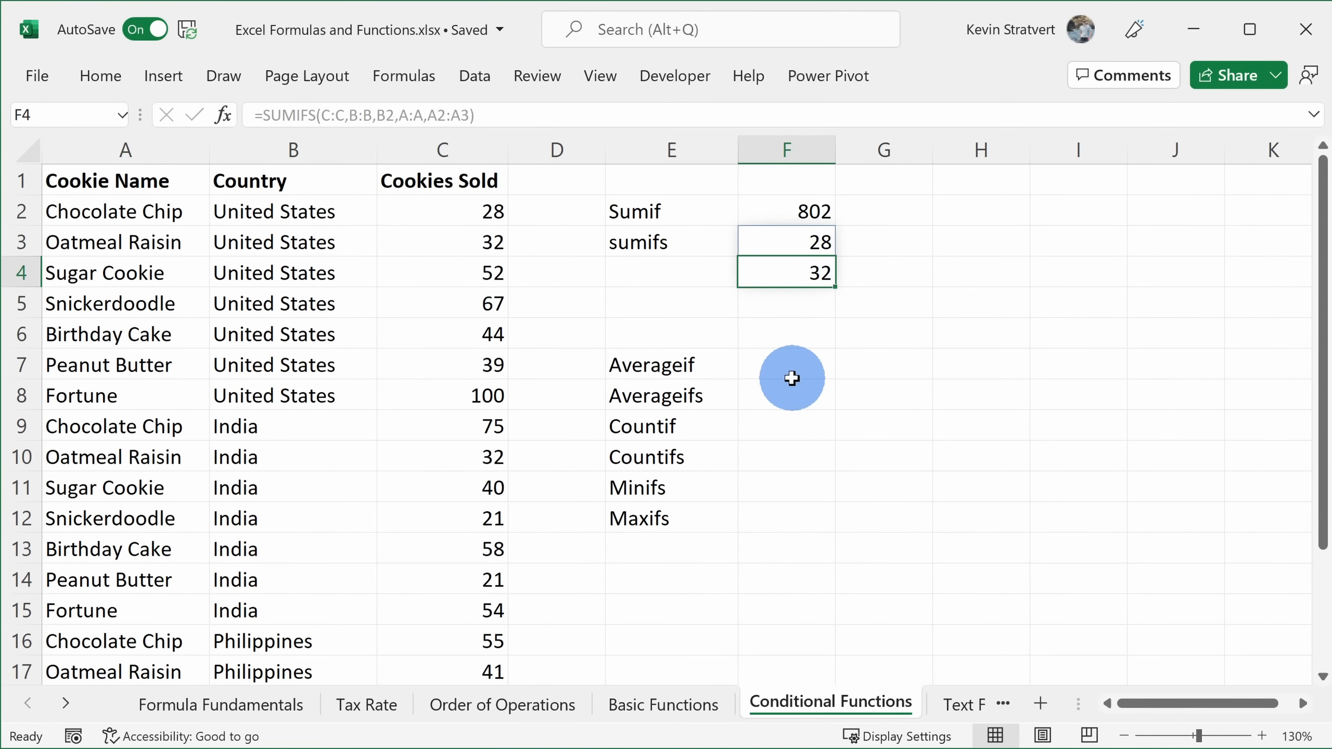
left_click(798, 242)
left_click(803, 267)
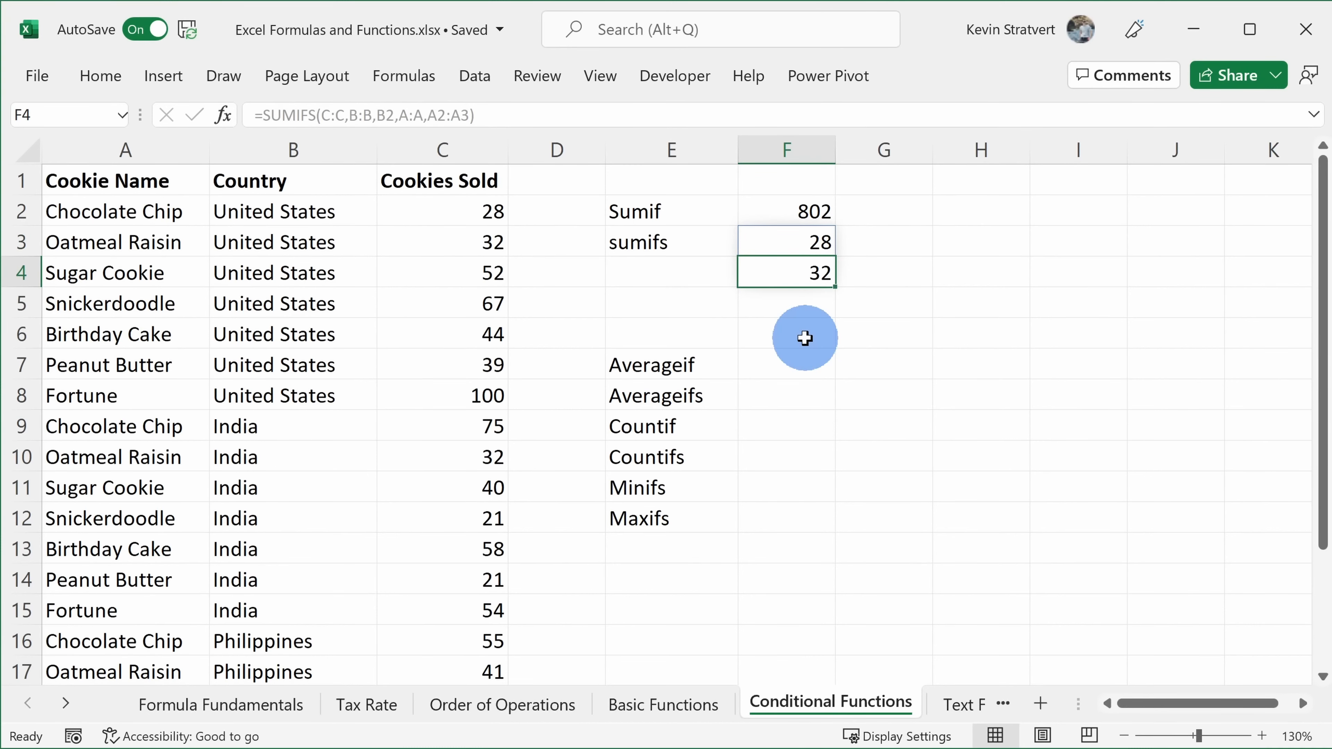
- Wrap the SUMIFS formula in F3 in a SUM function, giving =SUM(SUMIFS(C:C,B:B,B2,A:A,A2:A3))
left_click(267, 117)
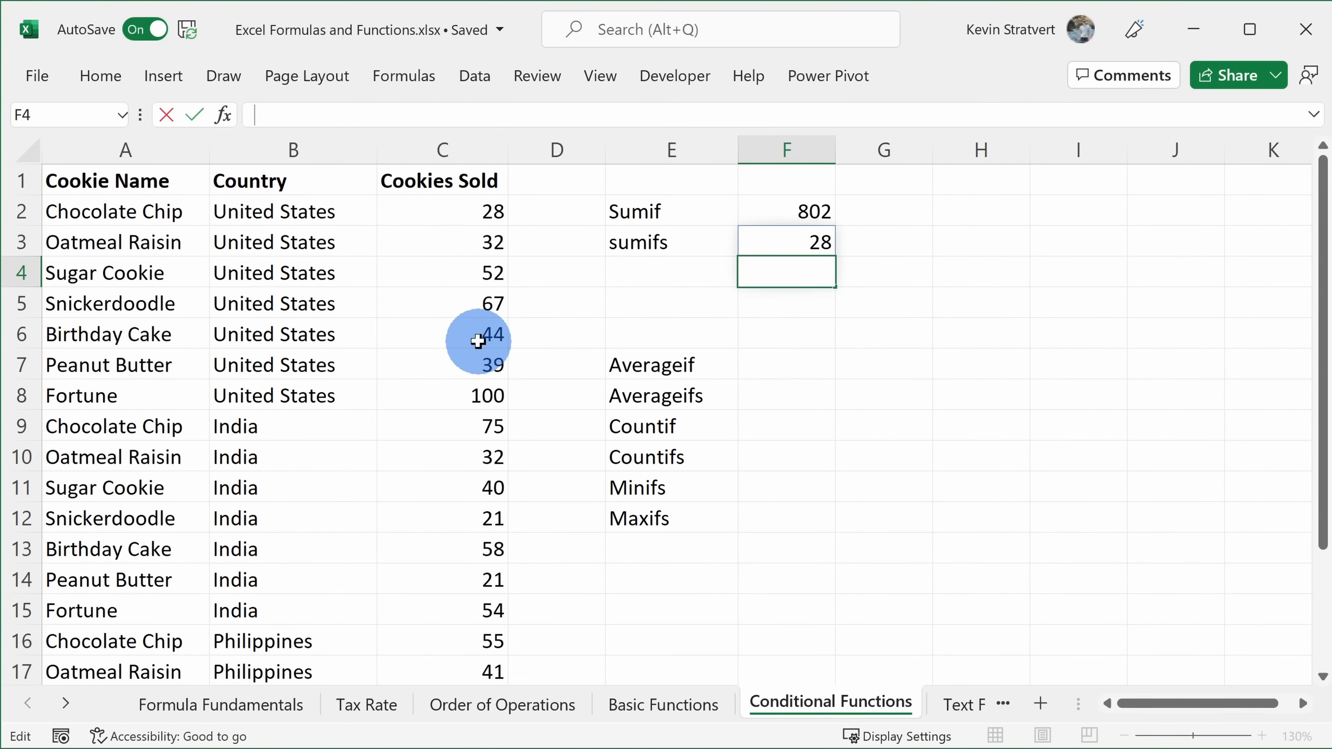
left_click(797, 241)
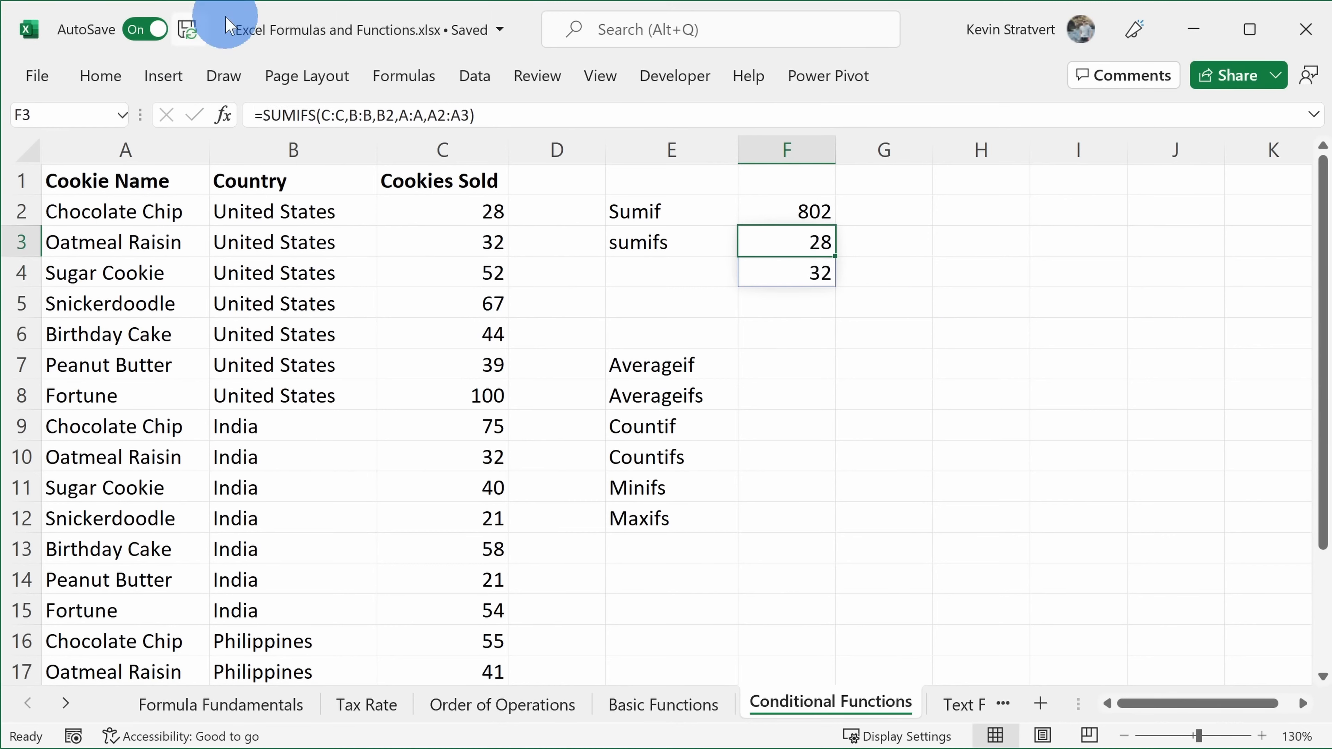
left_click(267, 107)
type("sum(")
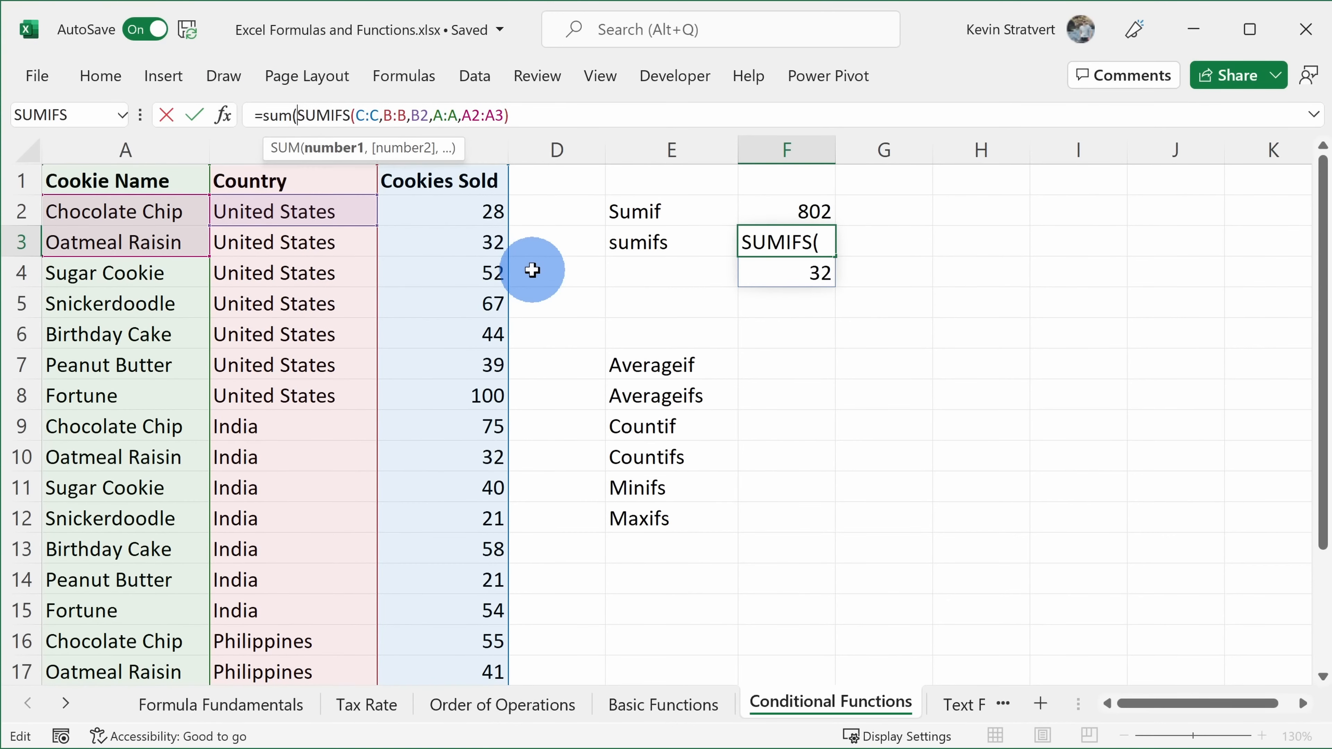
left_click(538, 115)
type(")")
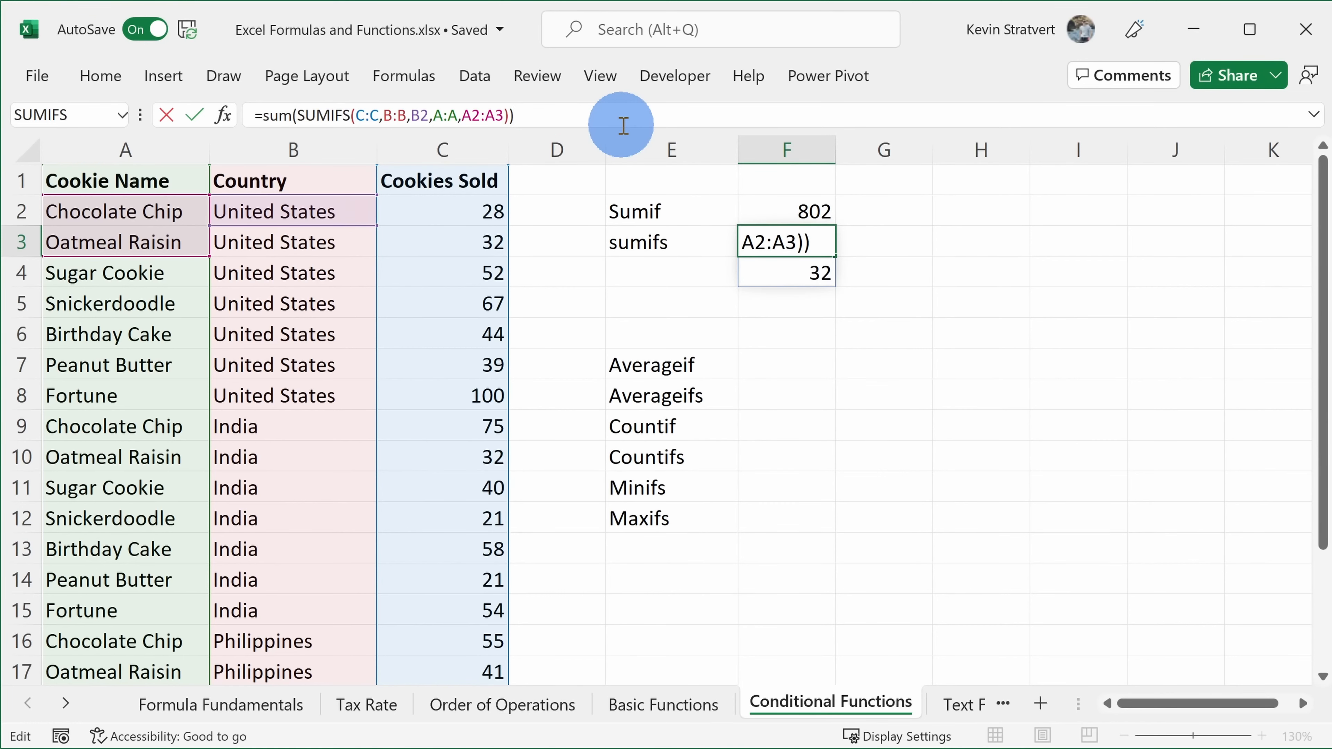
key("Return")
key("Up")
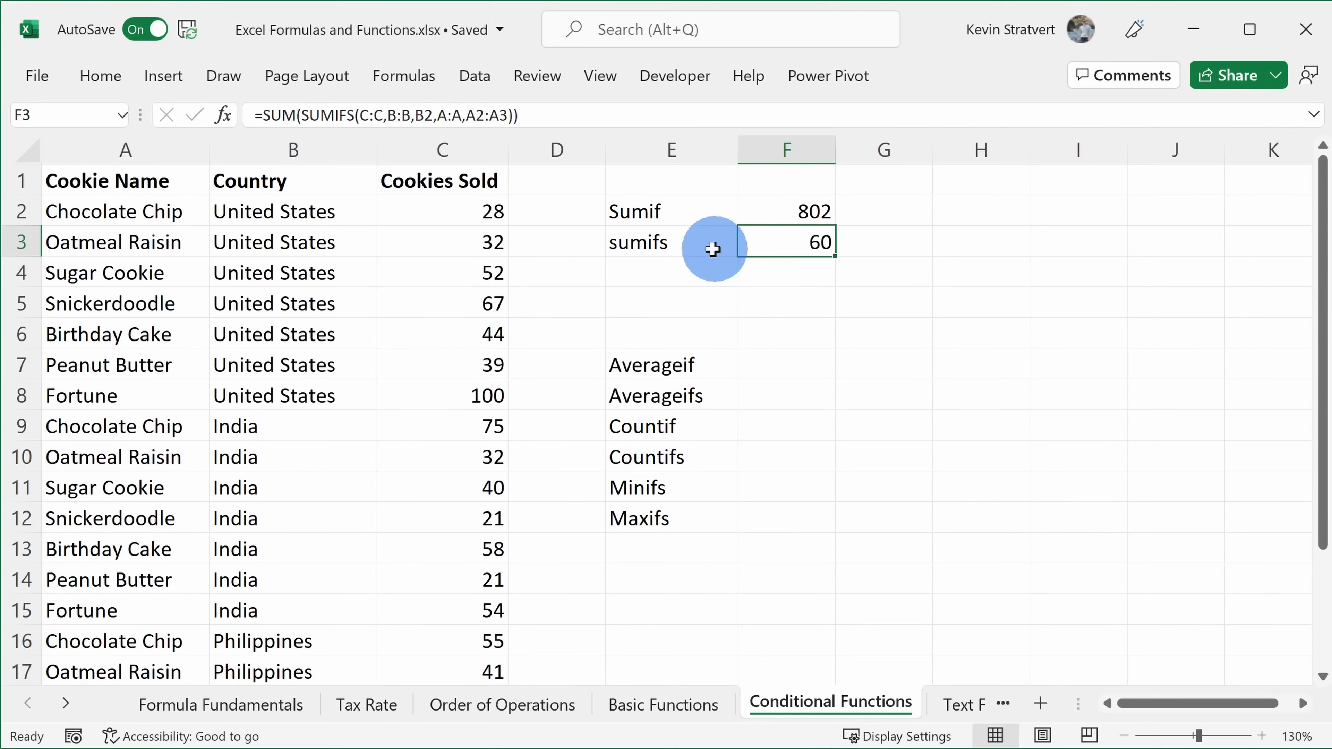
- Check the combined total in F3 against the names, countries and cookies sold in rows 2 and 3
left_click(186, 212)
left_click(178, 232)
left_click_drag(292, 214, 301, 241)
left_click_drag(446, 210, 485, 232)
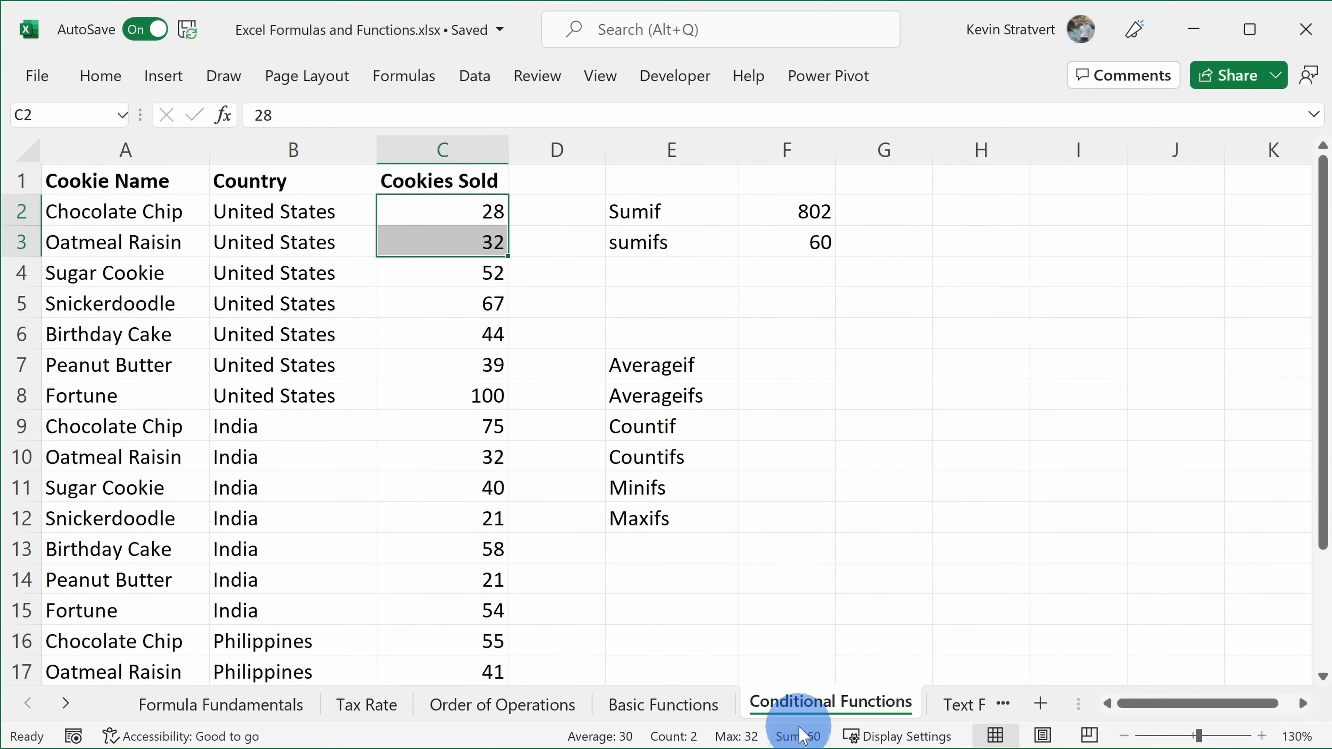
left_click(782, 242)
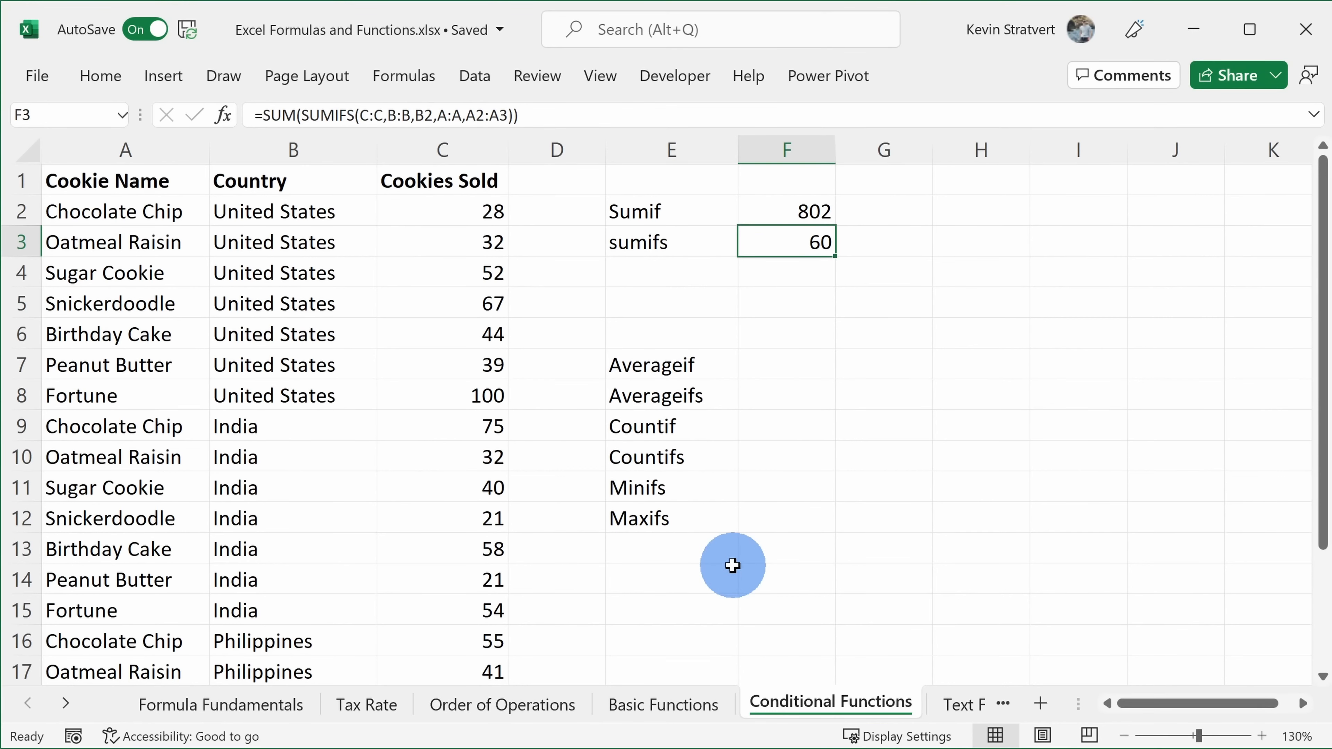
left_click(709, 241)
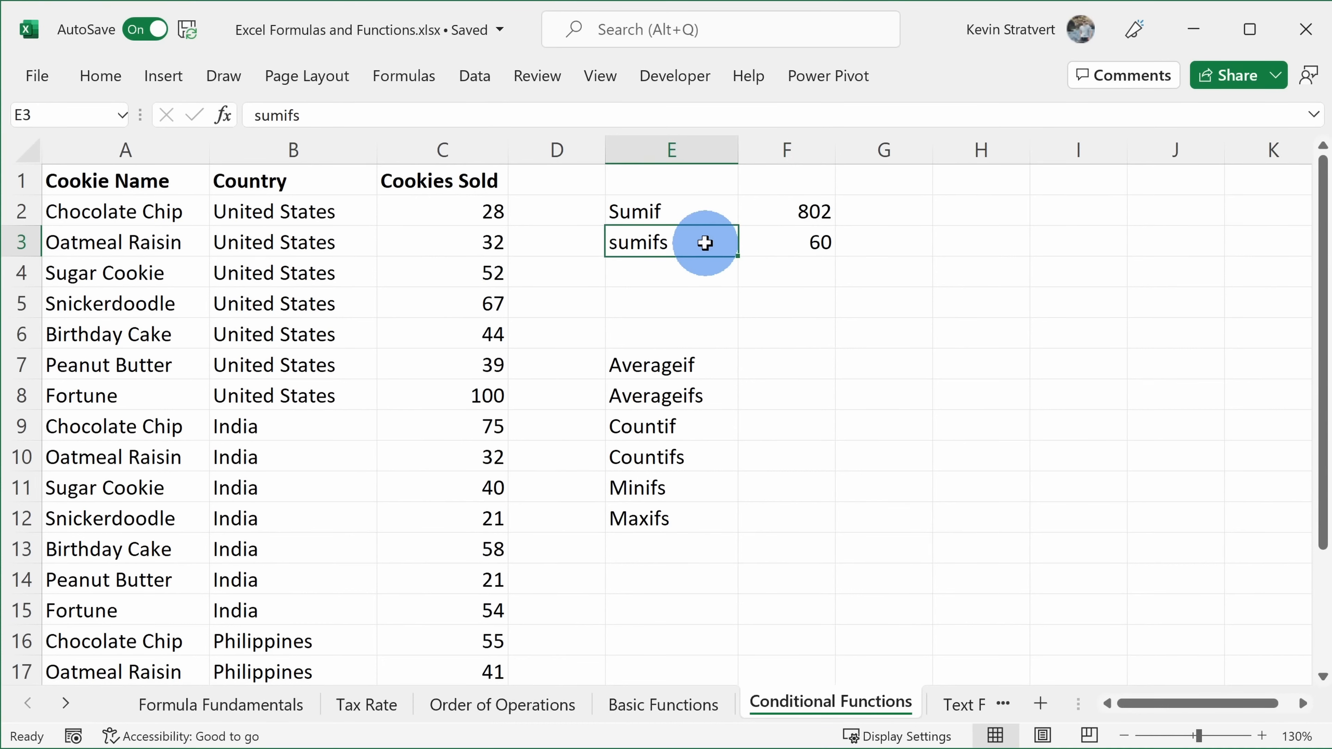
left_click(690, 213)
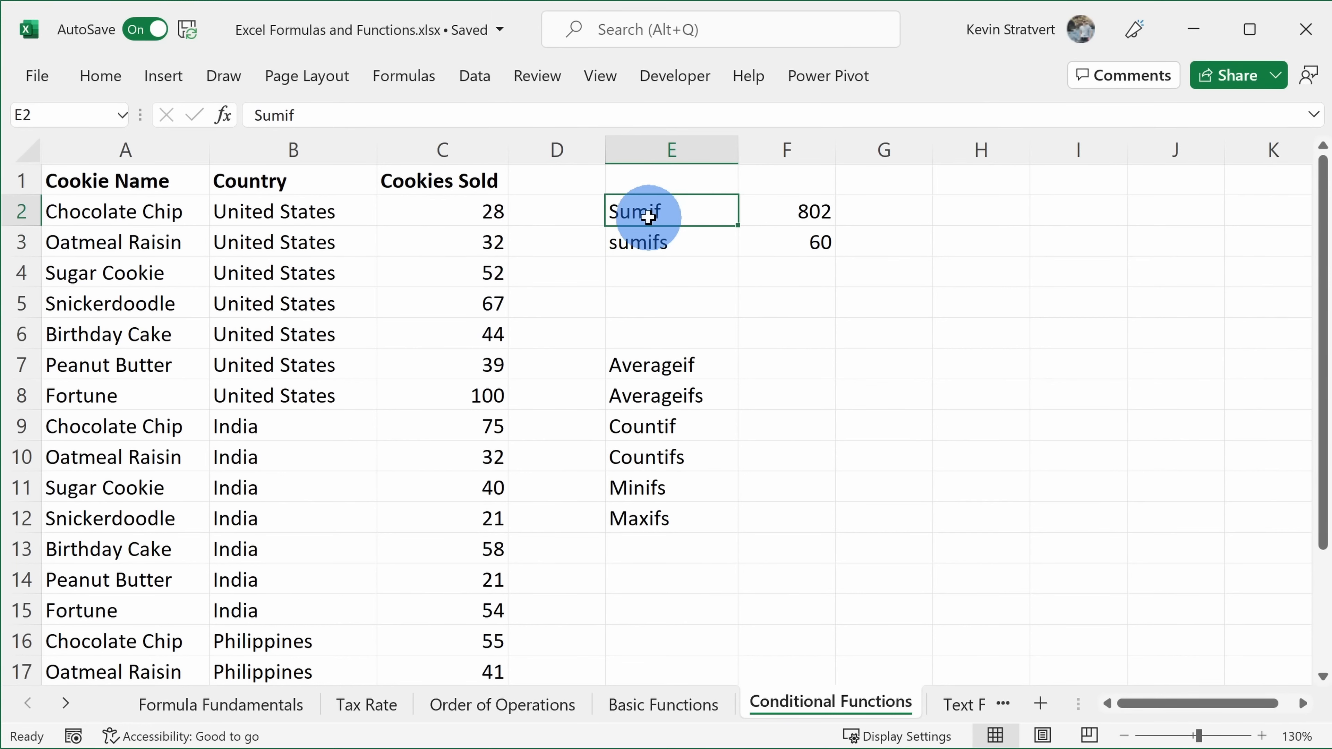
left_click(700, 240)
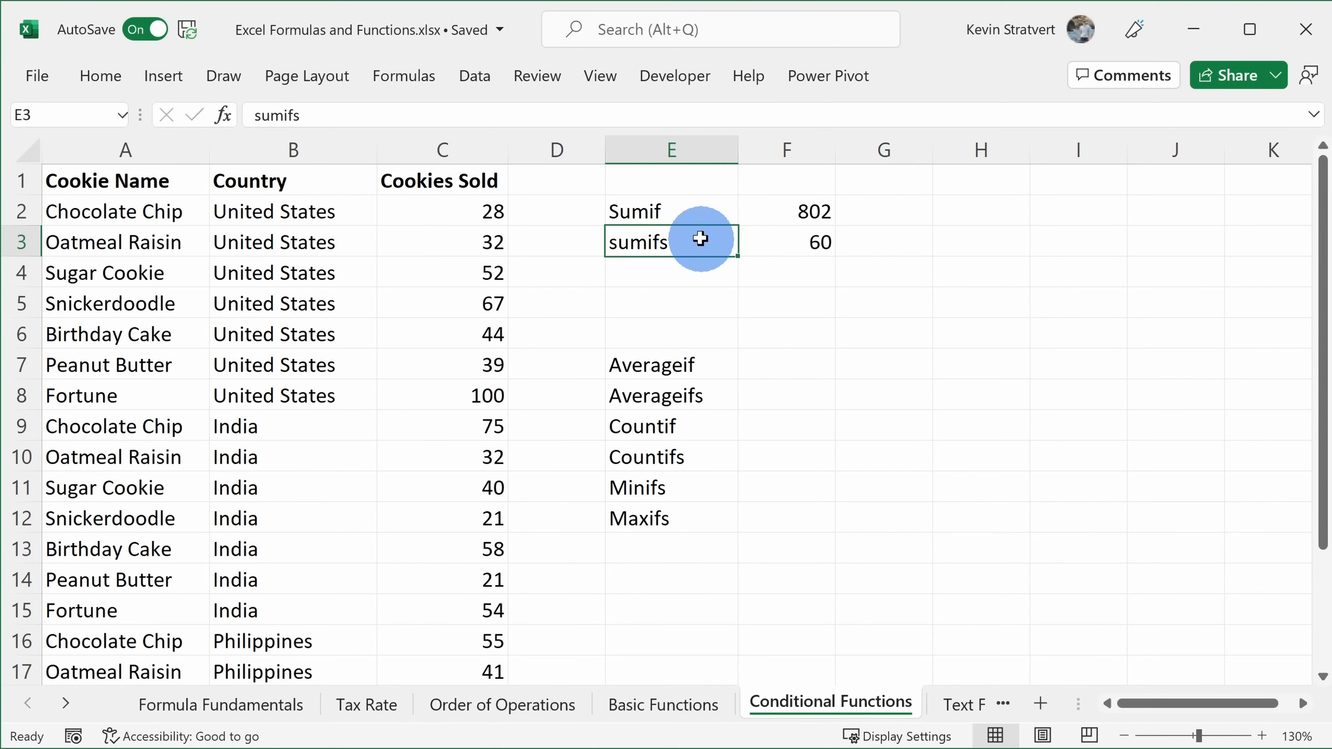
left_click(640, 210)
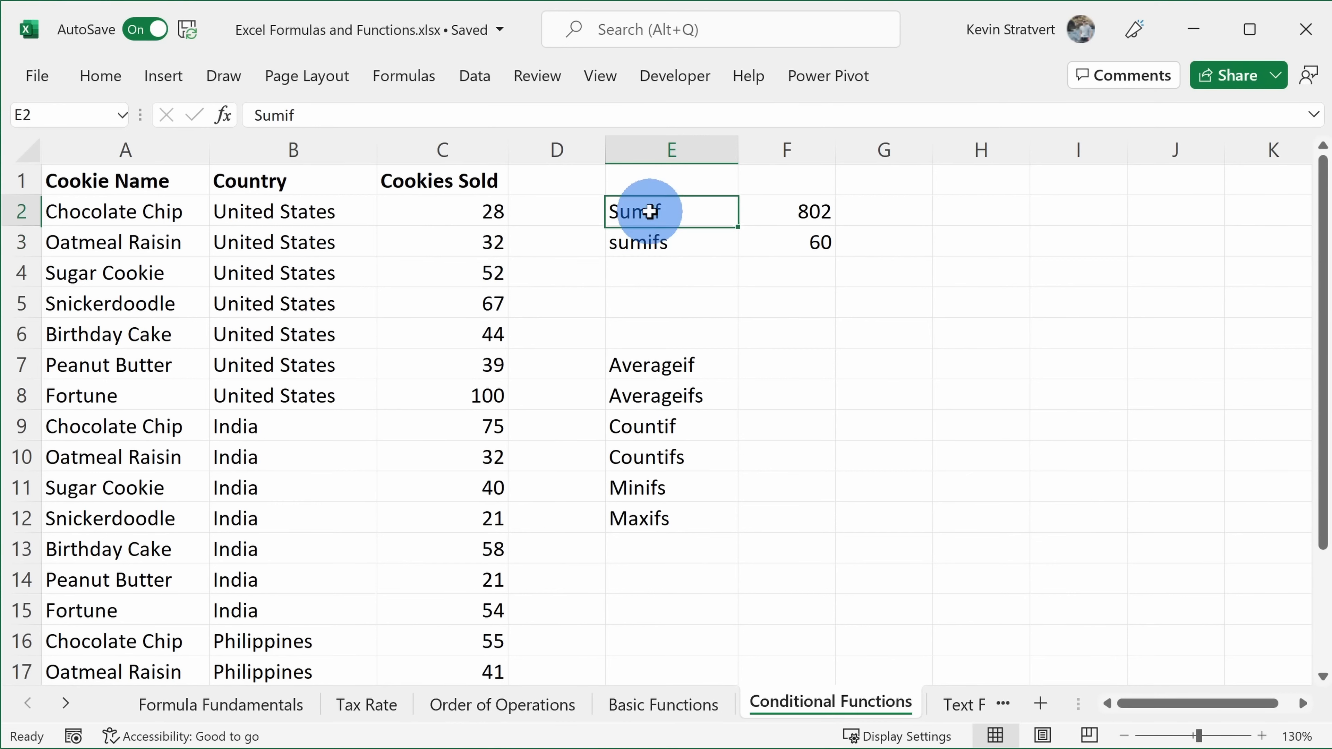
left_click(675, 244)
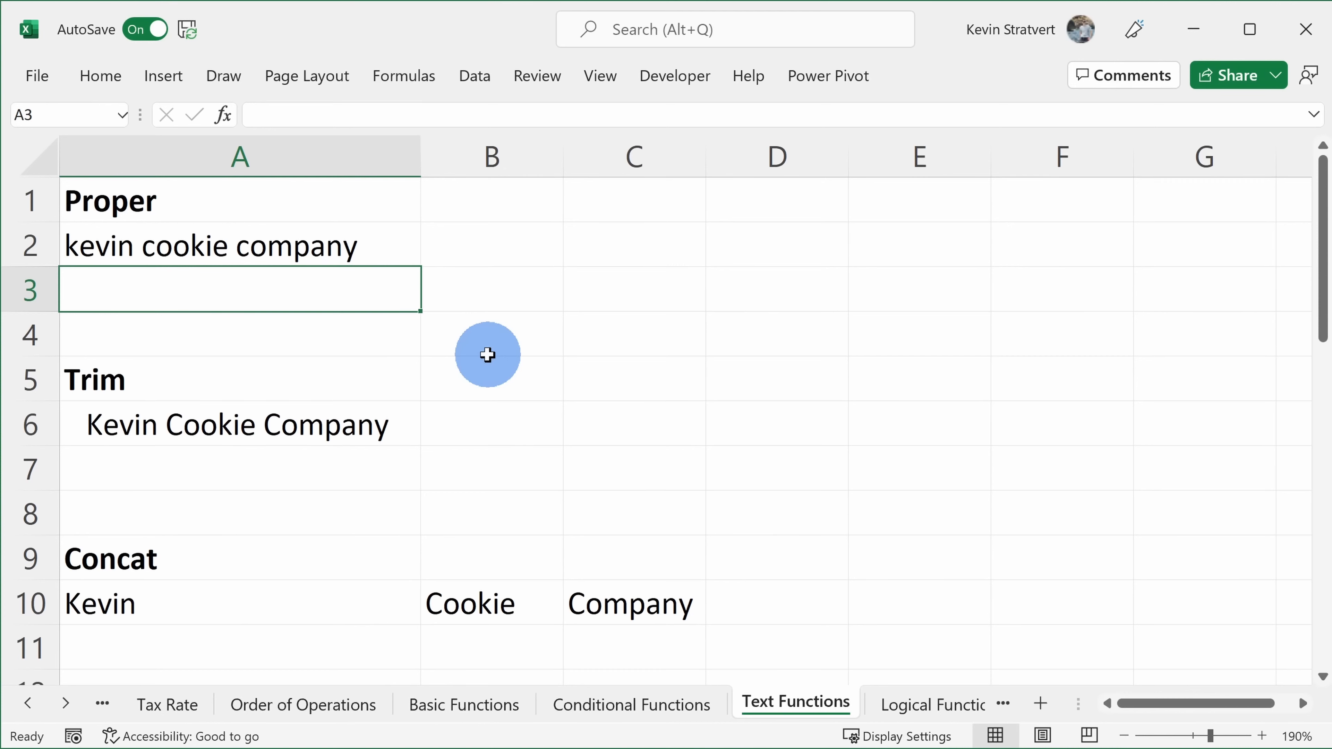
- On the Text Functions sheet, enter =PROPER(A2) in A3 to capitalize each word of the lowercase company name
left_click(235, 246)
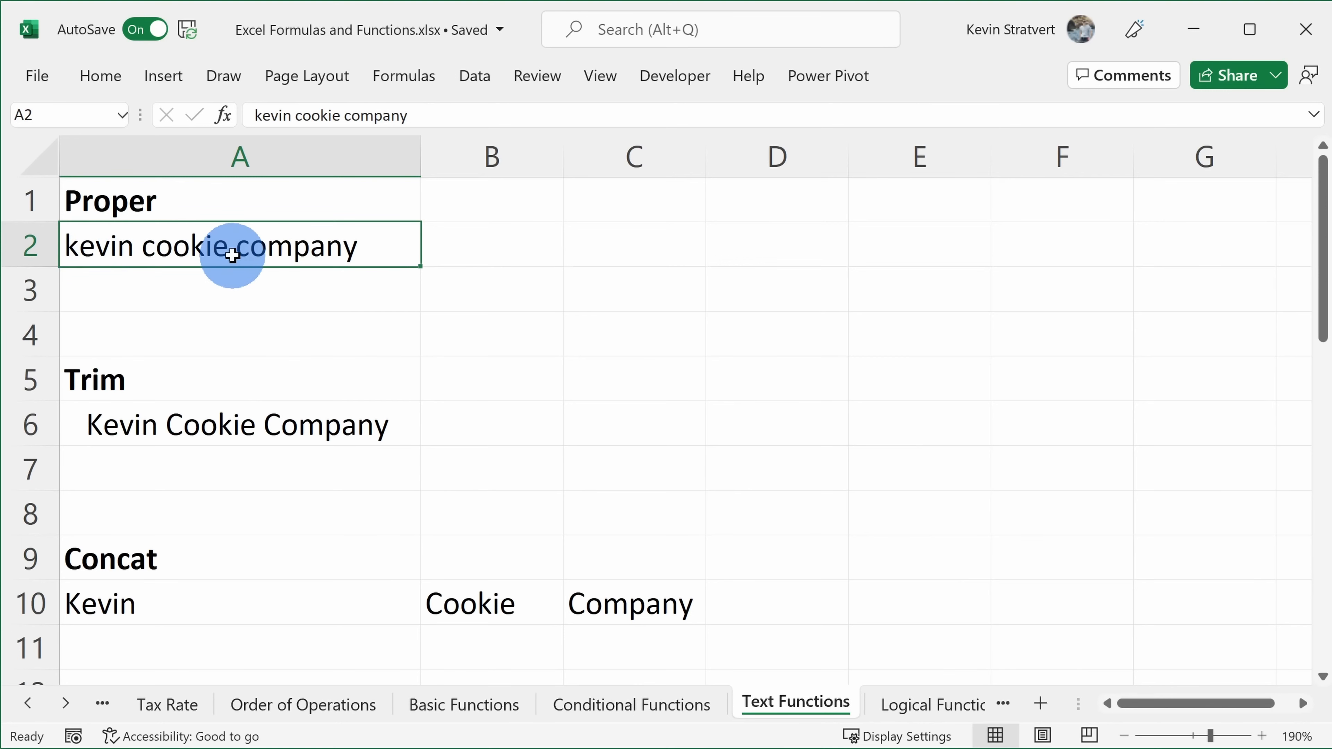
double_click(98, 251)
left_click_drag(80, 252, 66, 252)
left_click(199, 290)
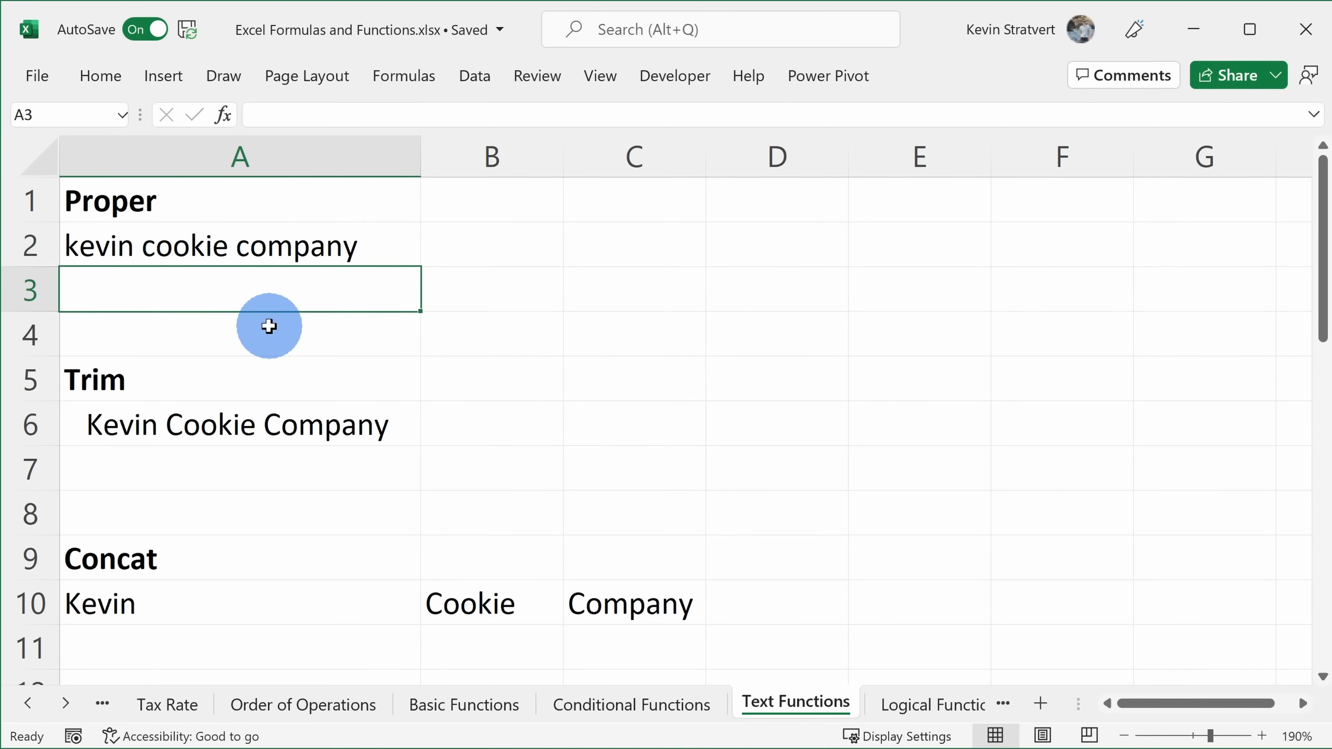
type("=p")
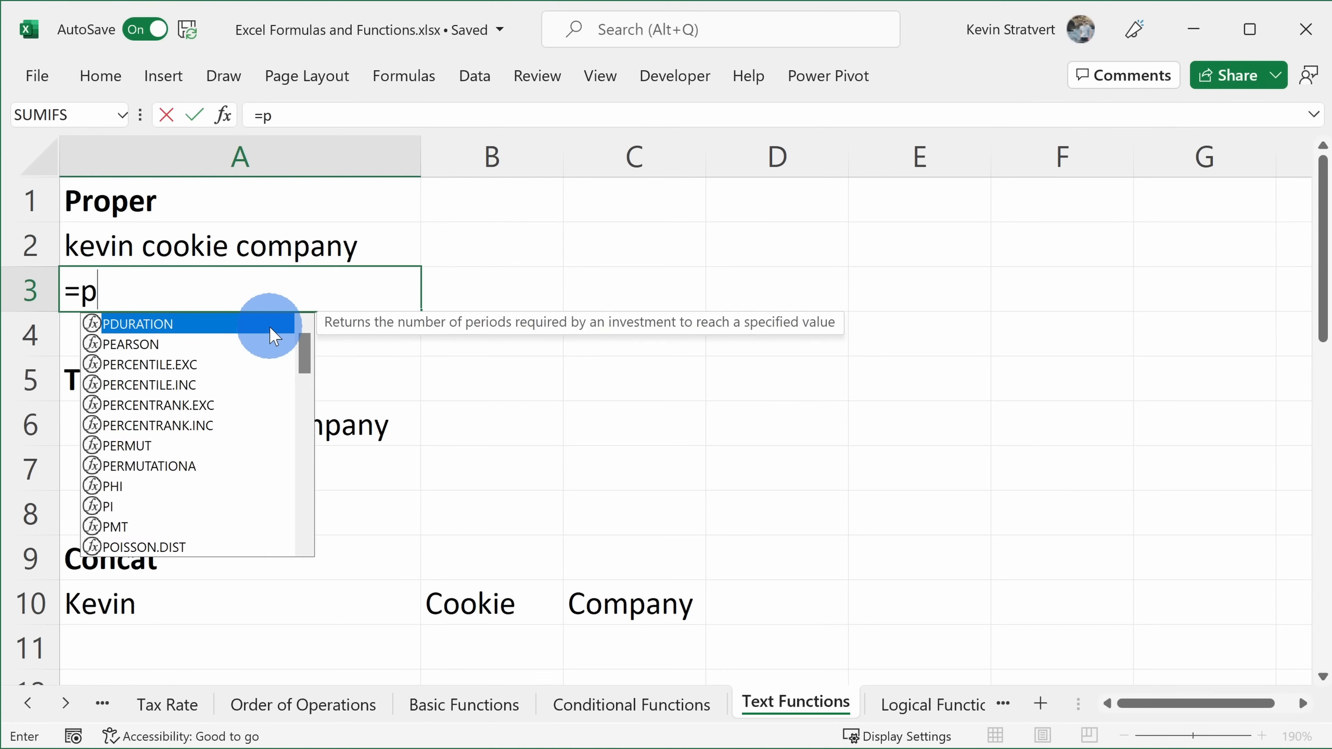
type("roper(")
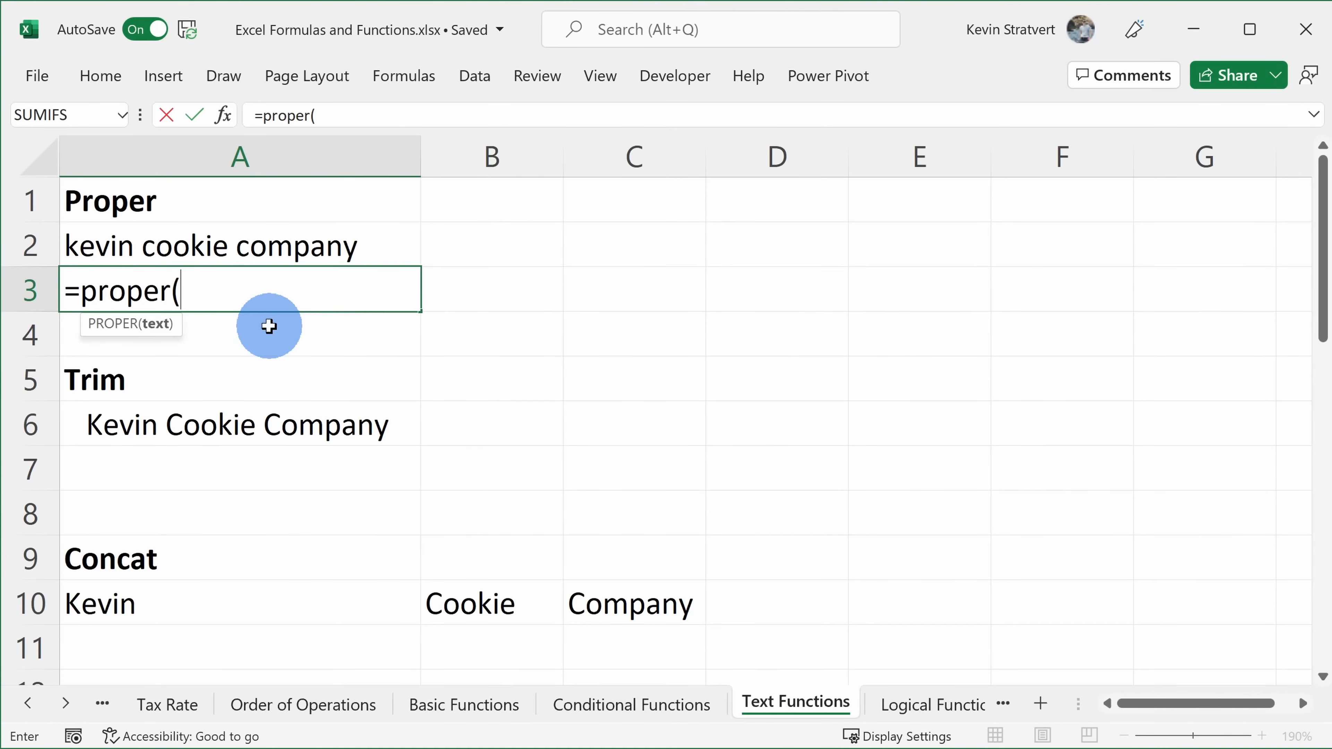
left_click(237, 248)
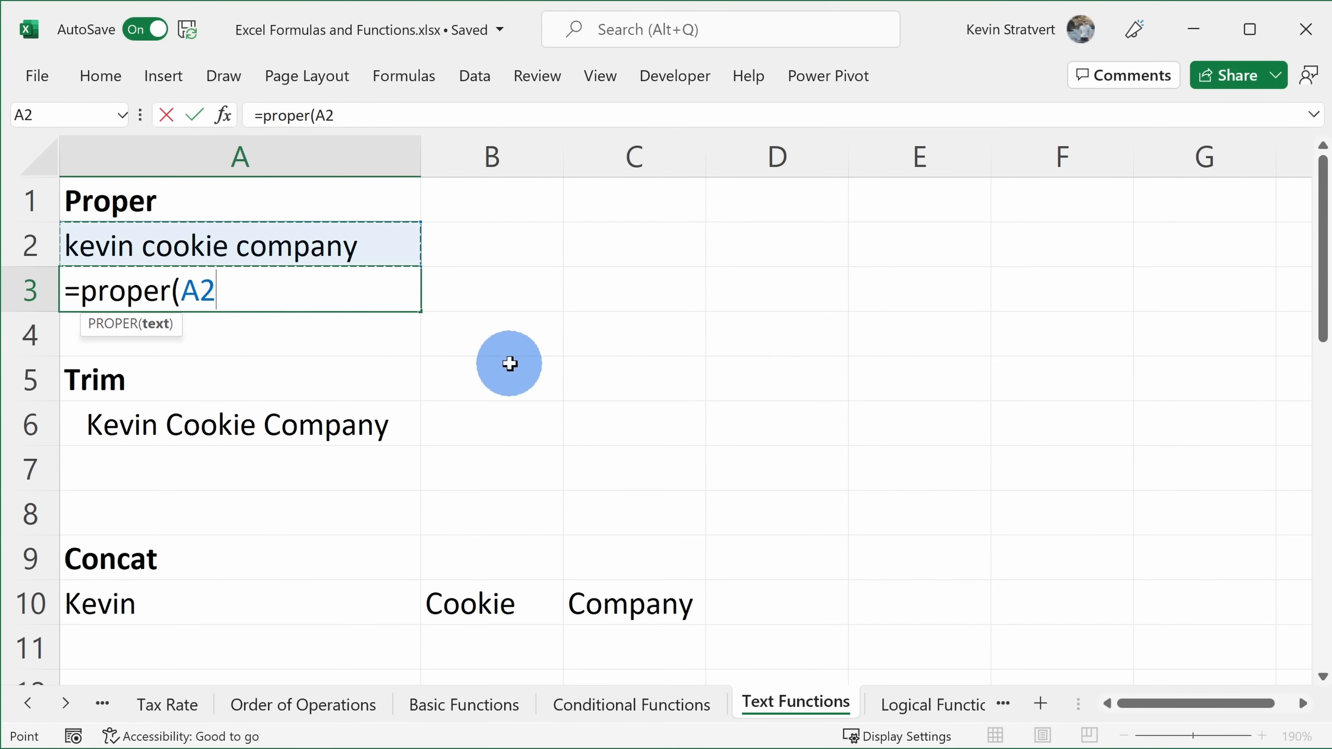
type(")")
key("Return")
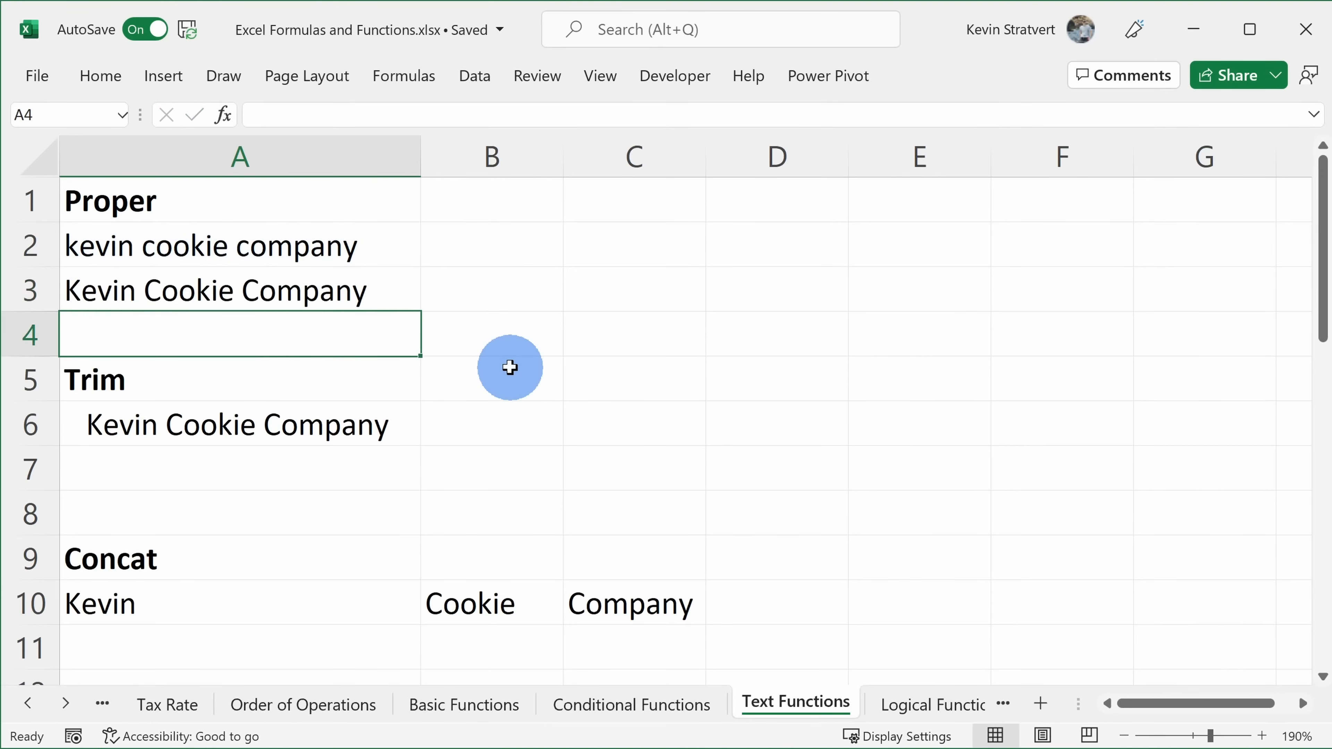
key("Up")
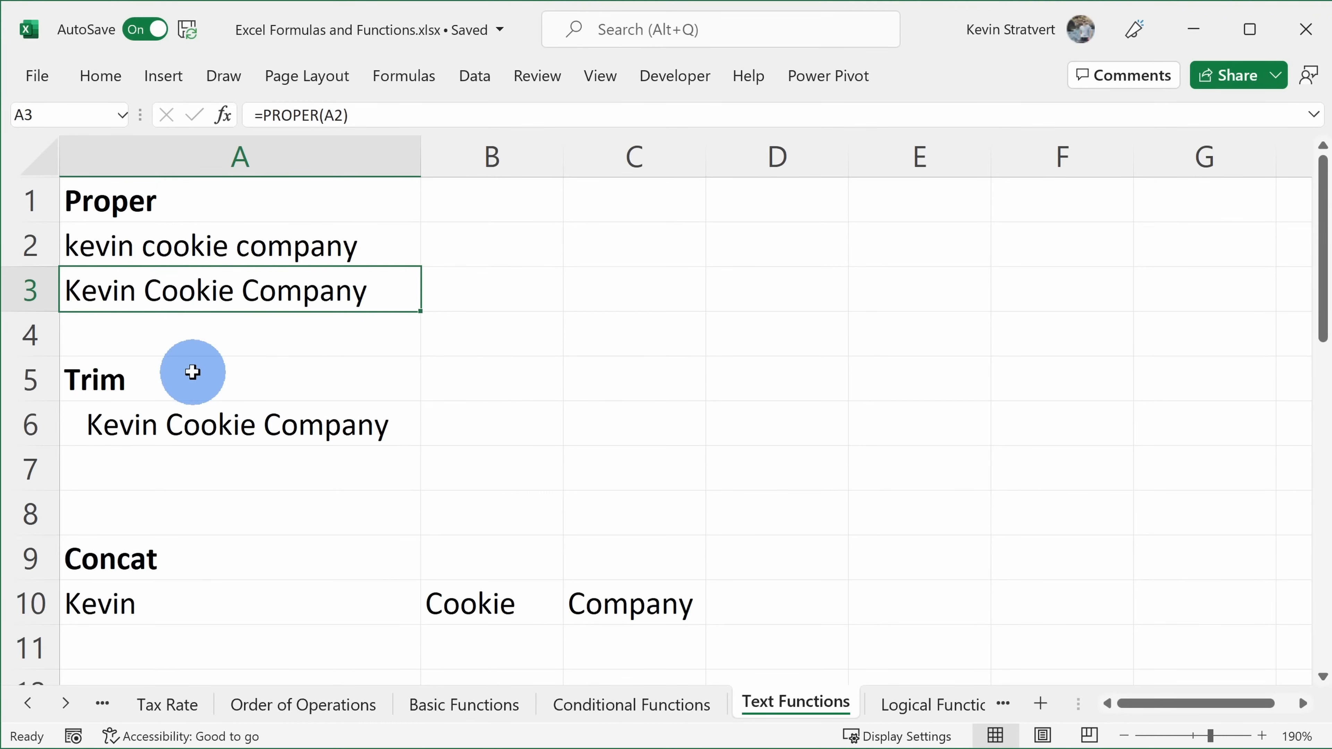
- Enter =TRIM(A6) in A7 to remove the leading spaces from the company name under the Trim heading
left_click(215, 411)
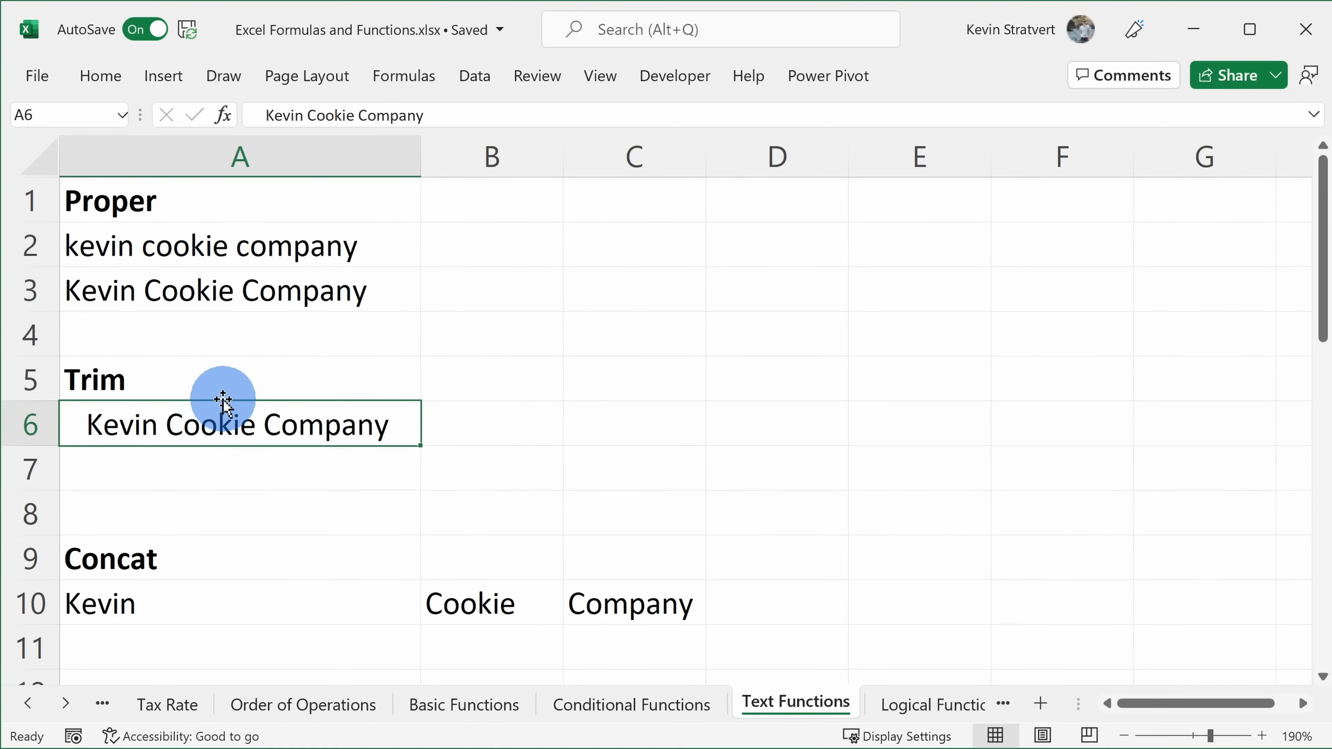
scroll(214, 318, "down", 1)
scroll(214, 312, "up", 1)
scroll(214, 312, "up", 1)
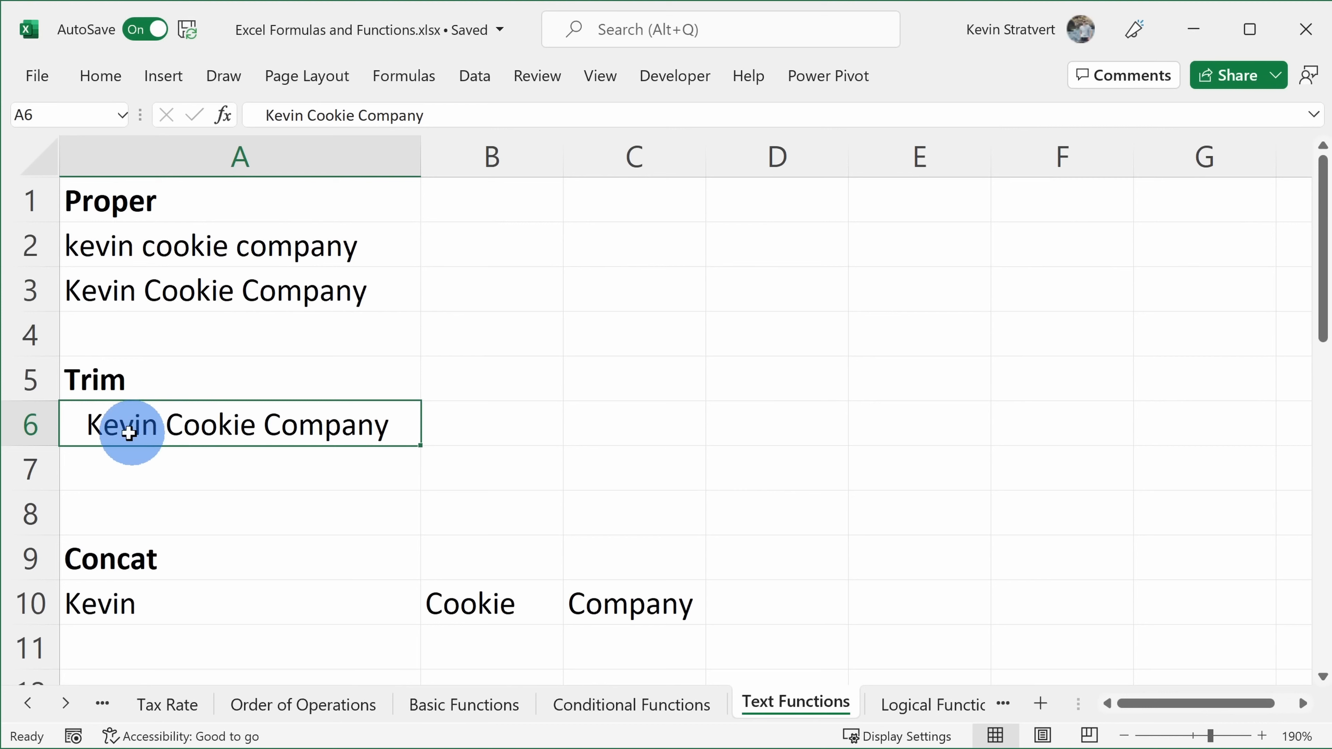
double_click(90, 426)
left_click_drag(92, 435, 50, 432)
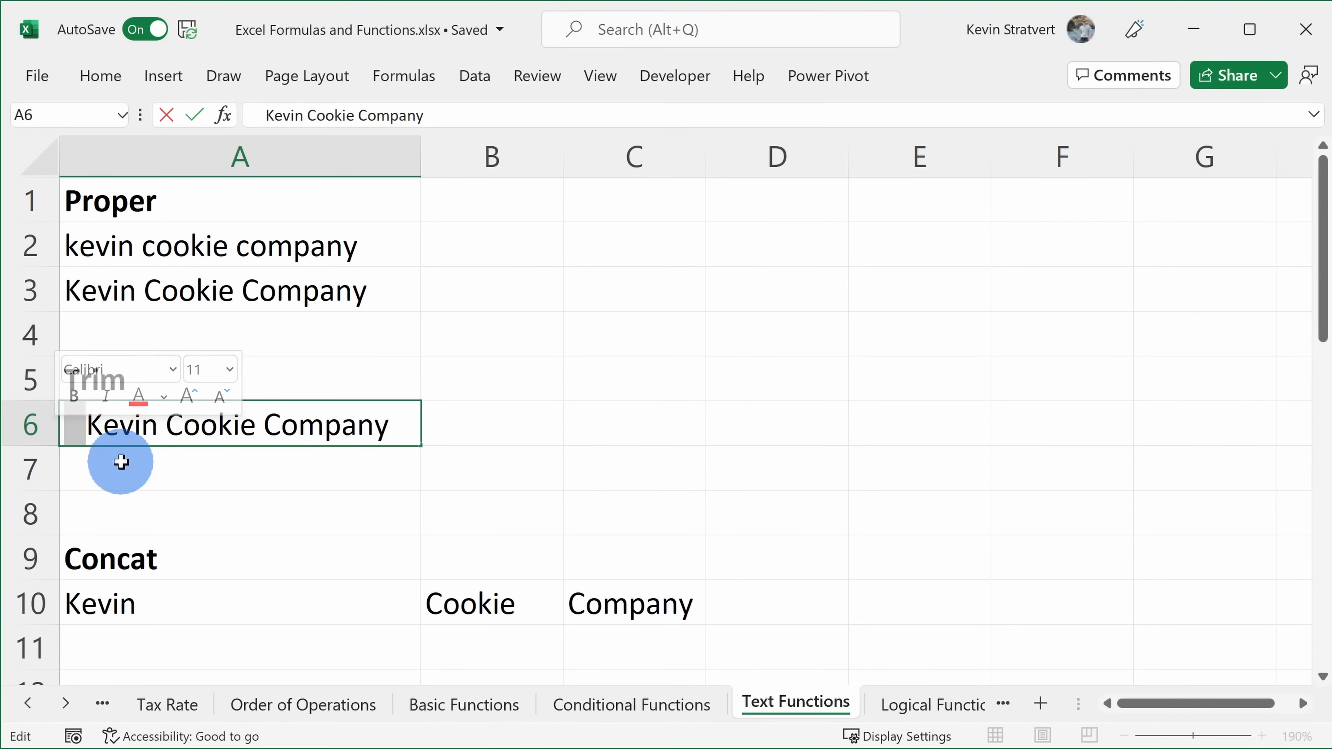
left_click(153, 465)
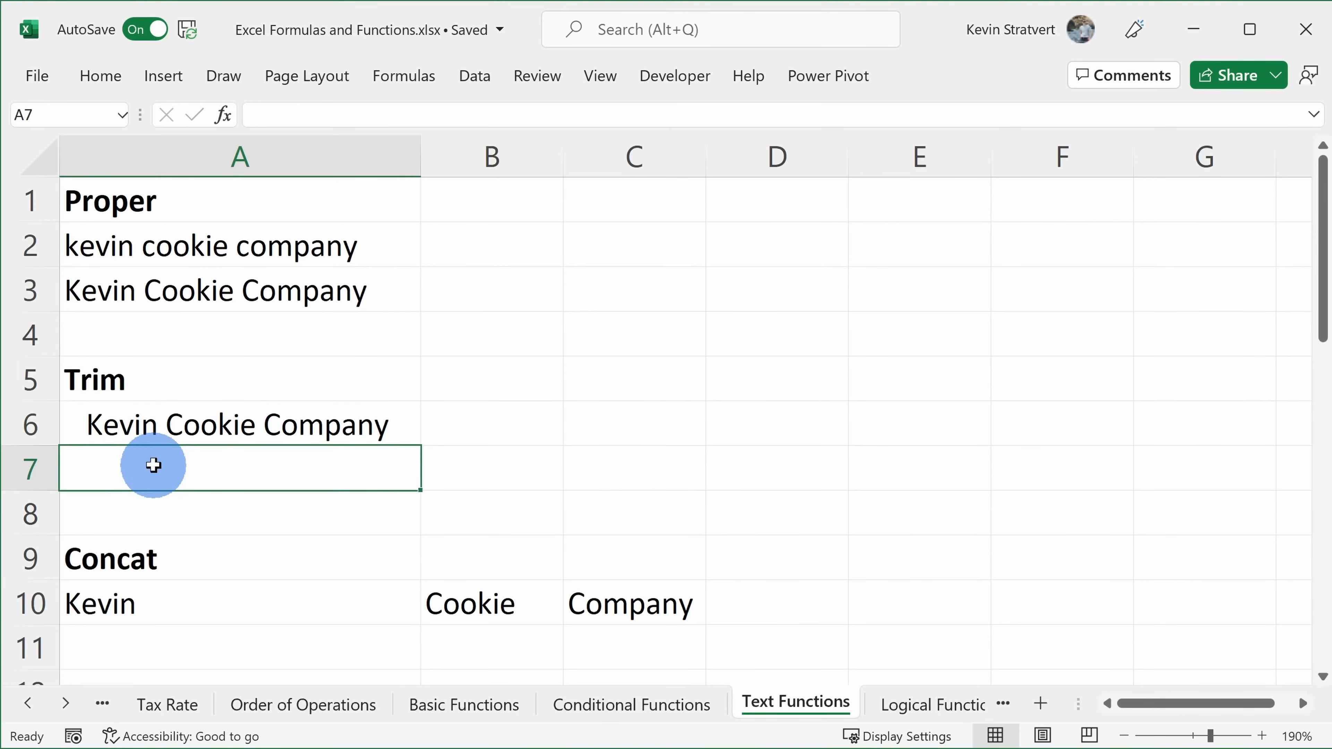
type("=trim(")
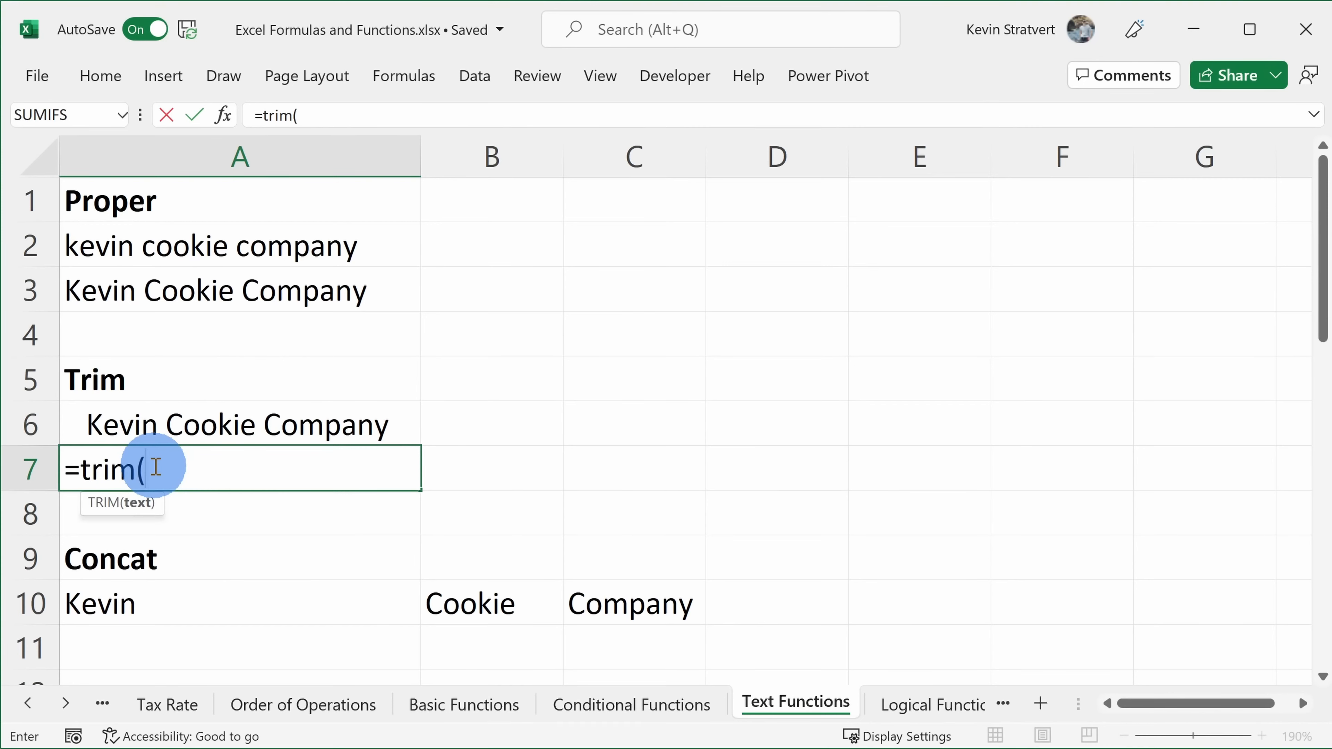
left_click(154, 422)
type(")")
key("Return")
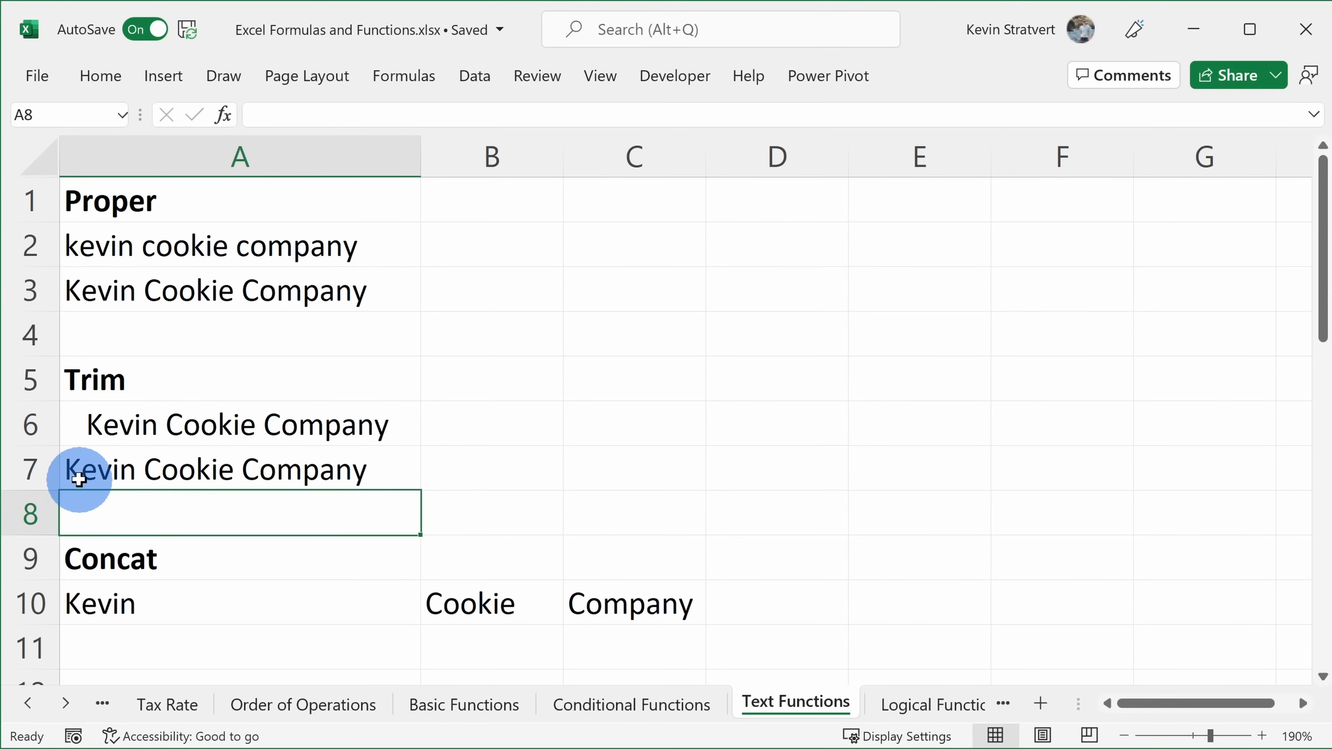
- Examine the three separate words in cells A10, B10 and C10 under the Concat heading
scroll(155, 378, "down", 2)
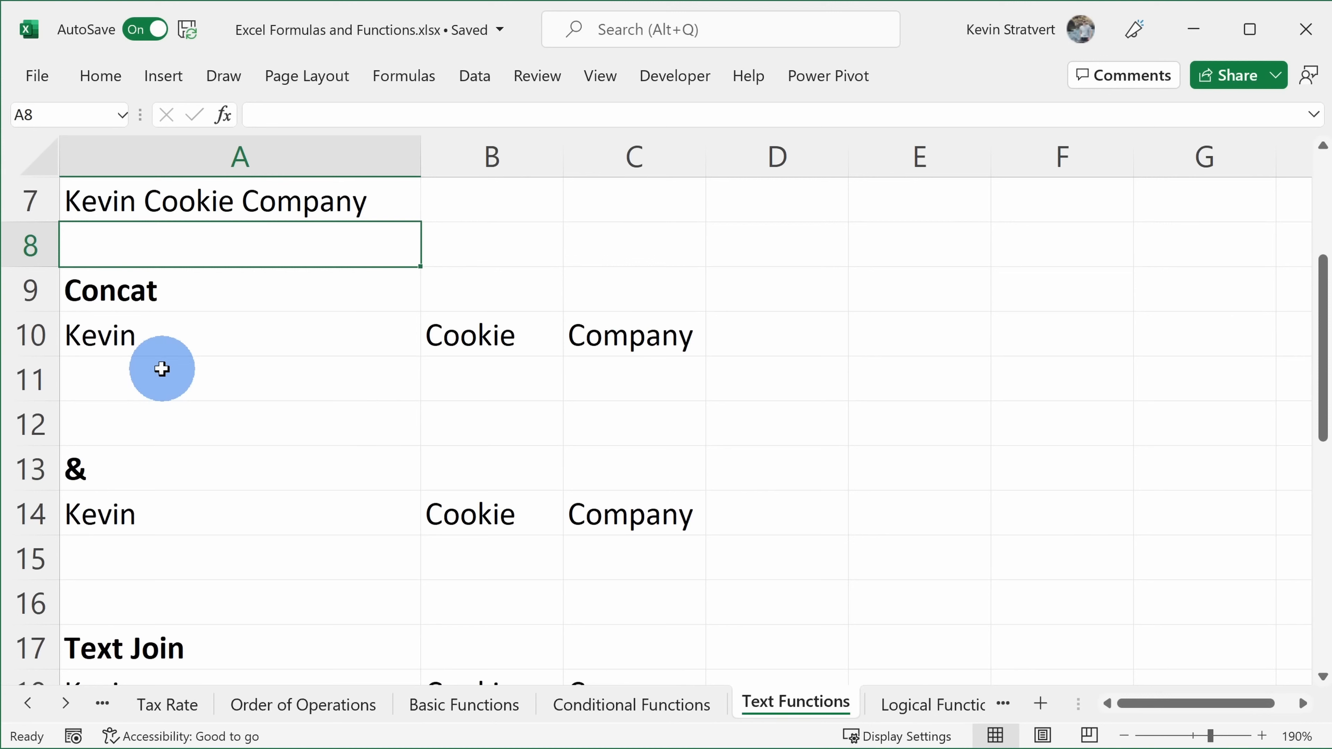
left_click(212, 330)
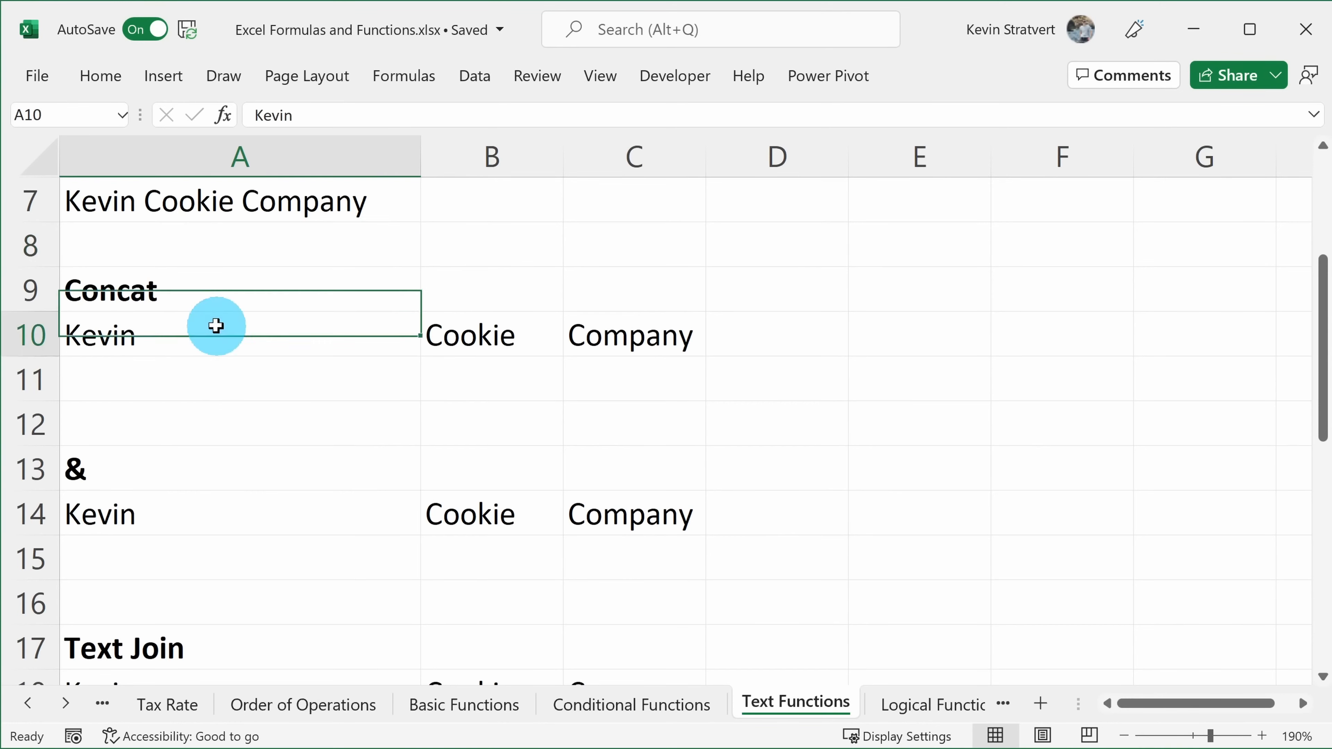
left_click(504, 331)
left_click(586, 334)
left_click(313, 336)
left_click(554, 337)
left_click(723, 344)
left_click(561, 330)
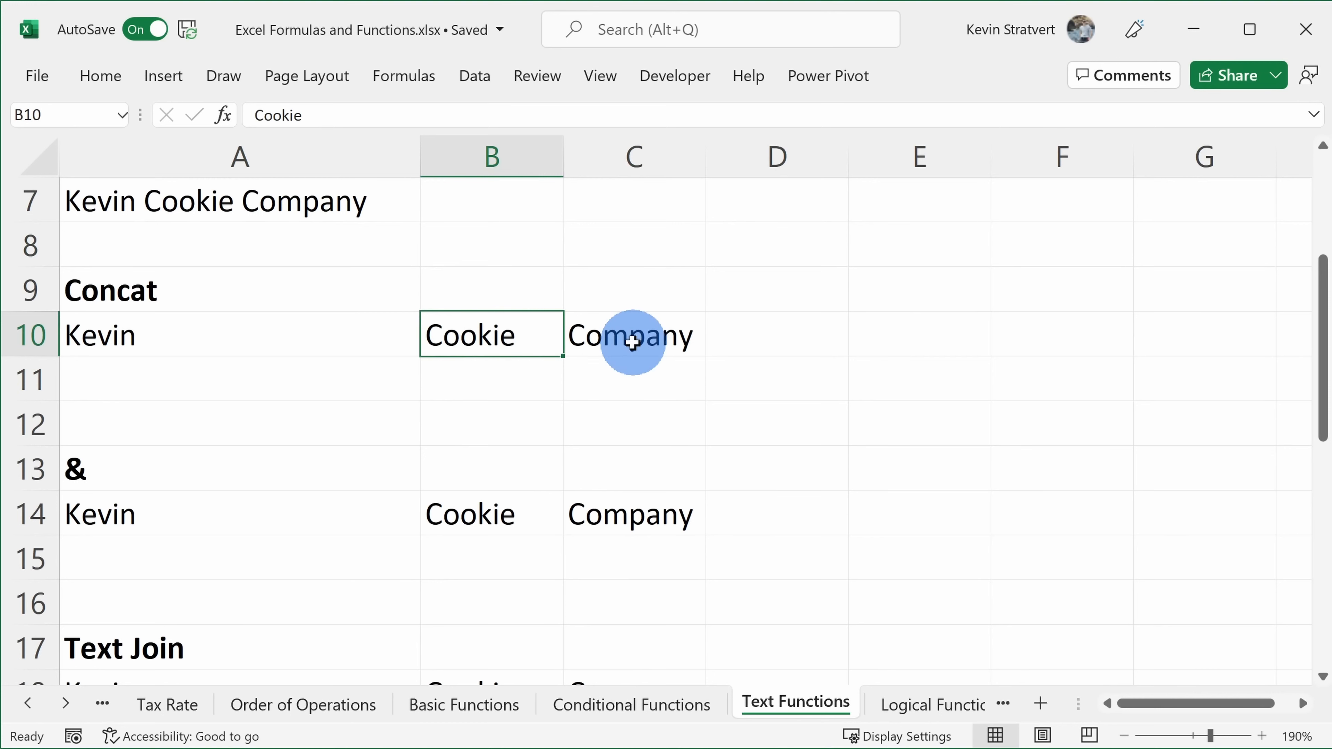
- Enter =CONCAT(A10:C10) in A11 to join the three words of row 10
left_click(246, 378)
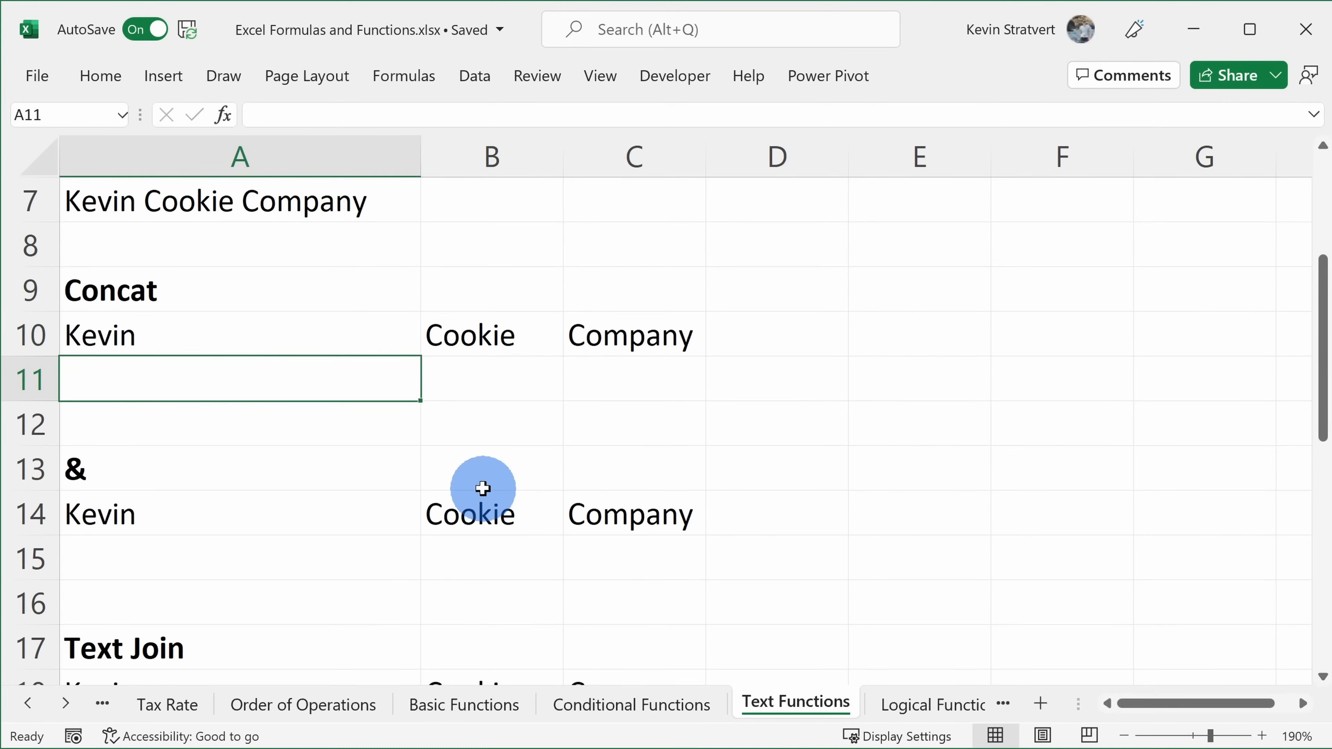
type("=")
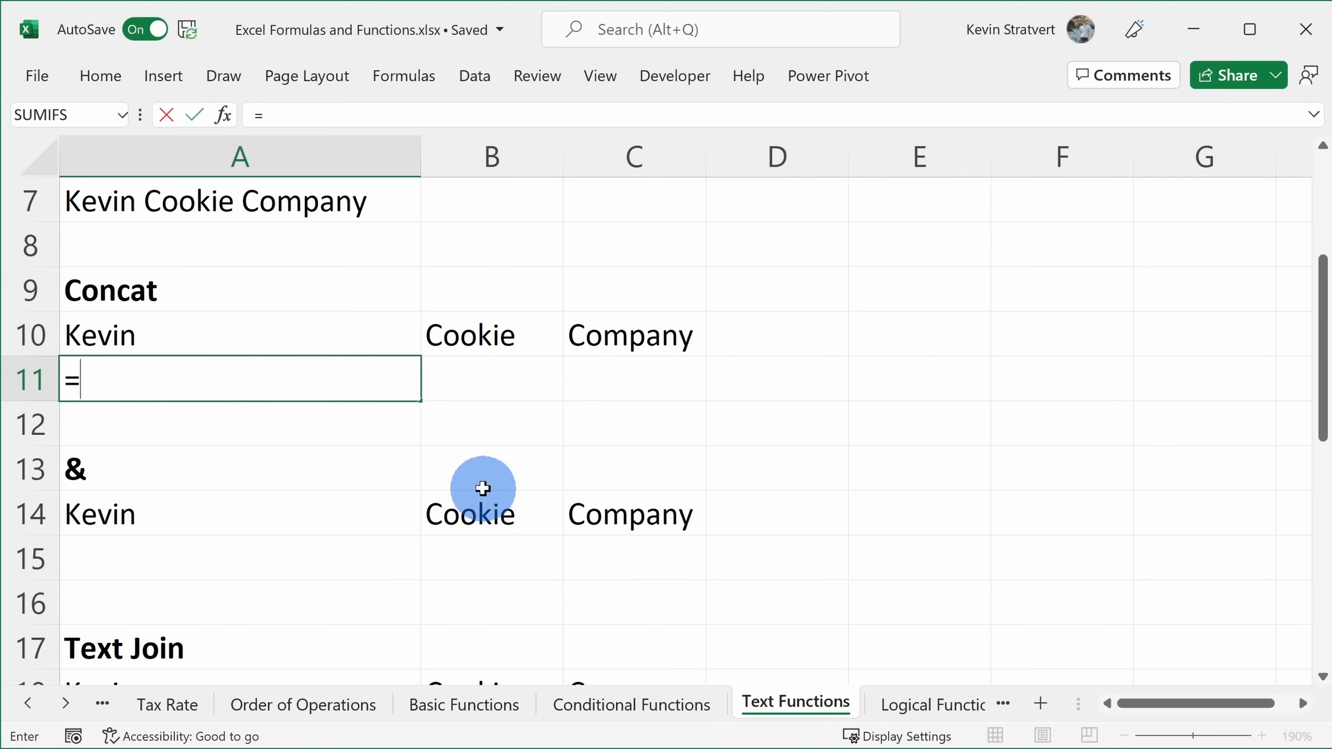
type("concat")
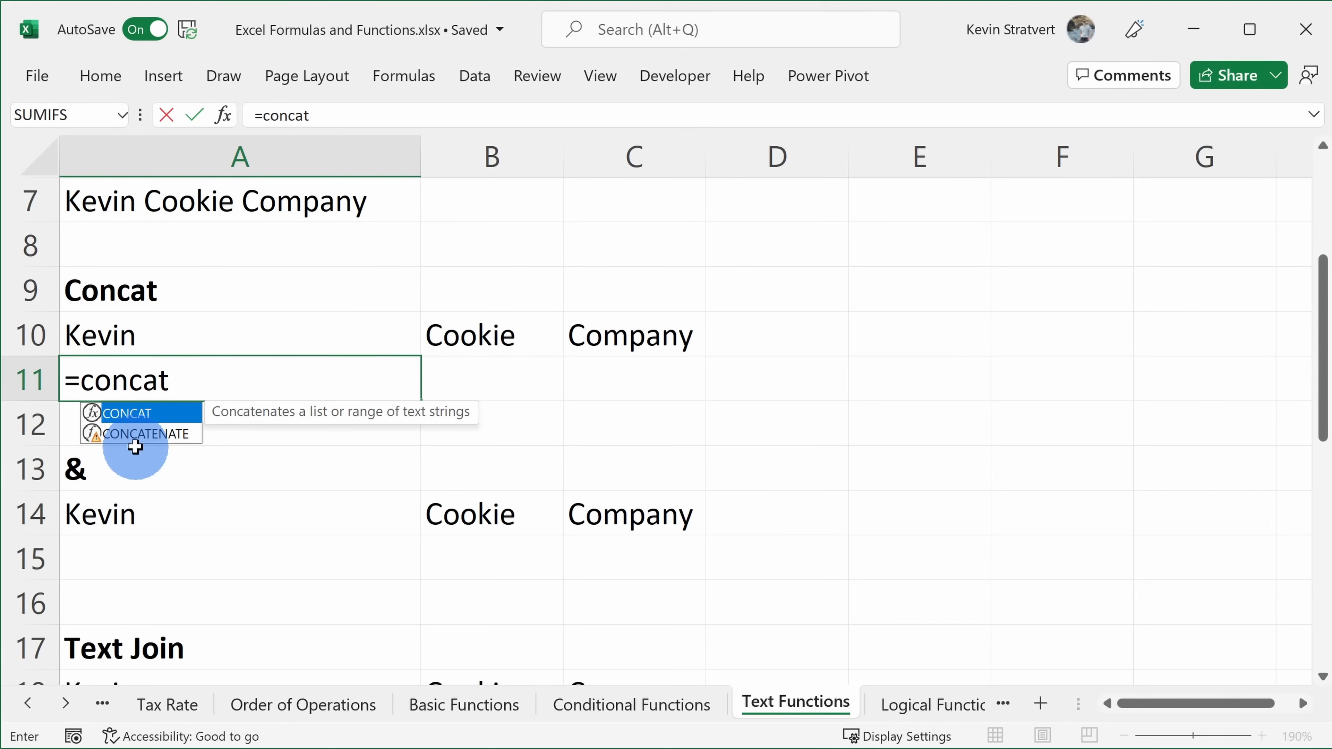
type("(")
left_click_drag(154, 337, 621, 327)
type(")")
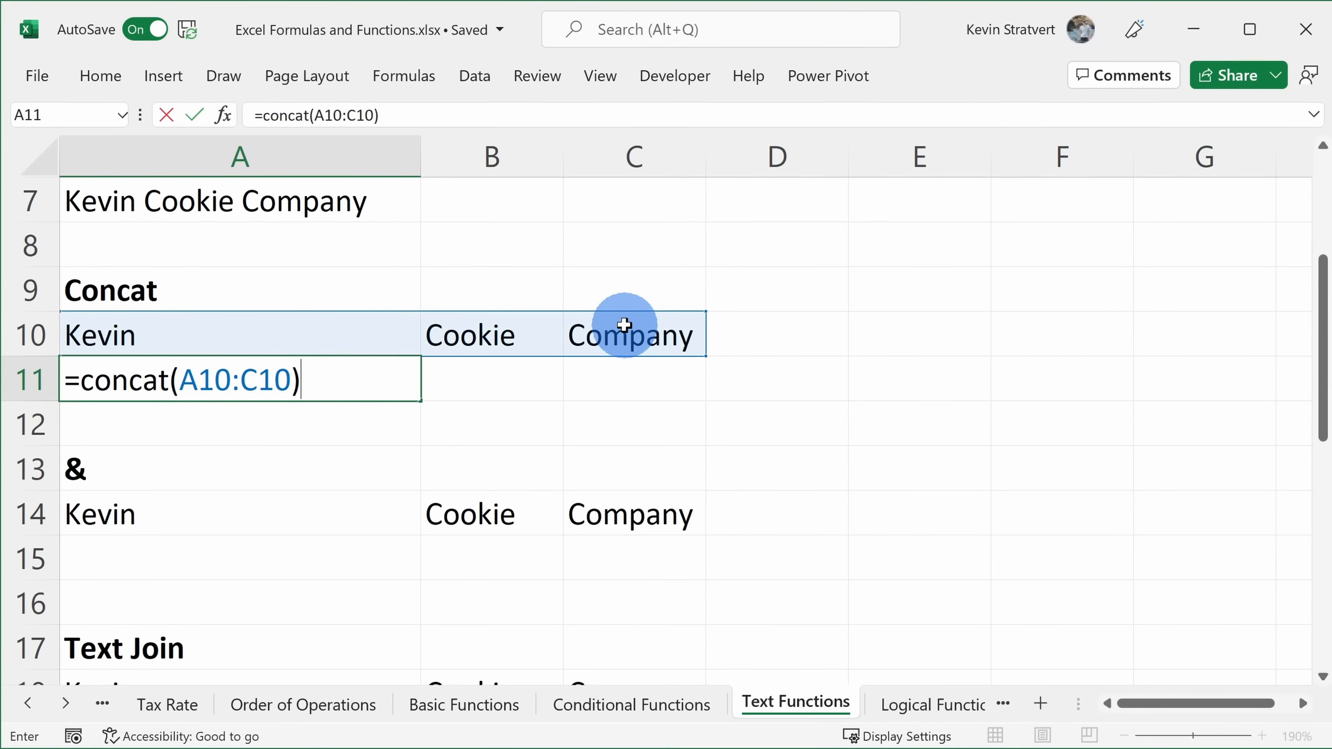
key("Return")
- Change the formula in A11 to =CONCAT(A10," ",B10) so a space separates the first two words
left_click(273, 378)
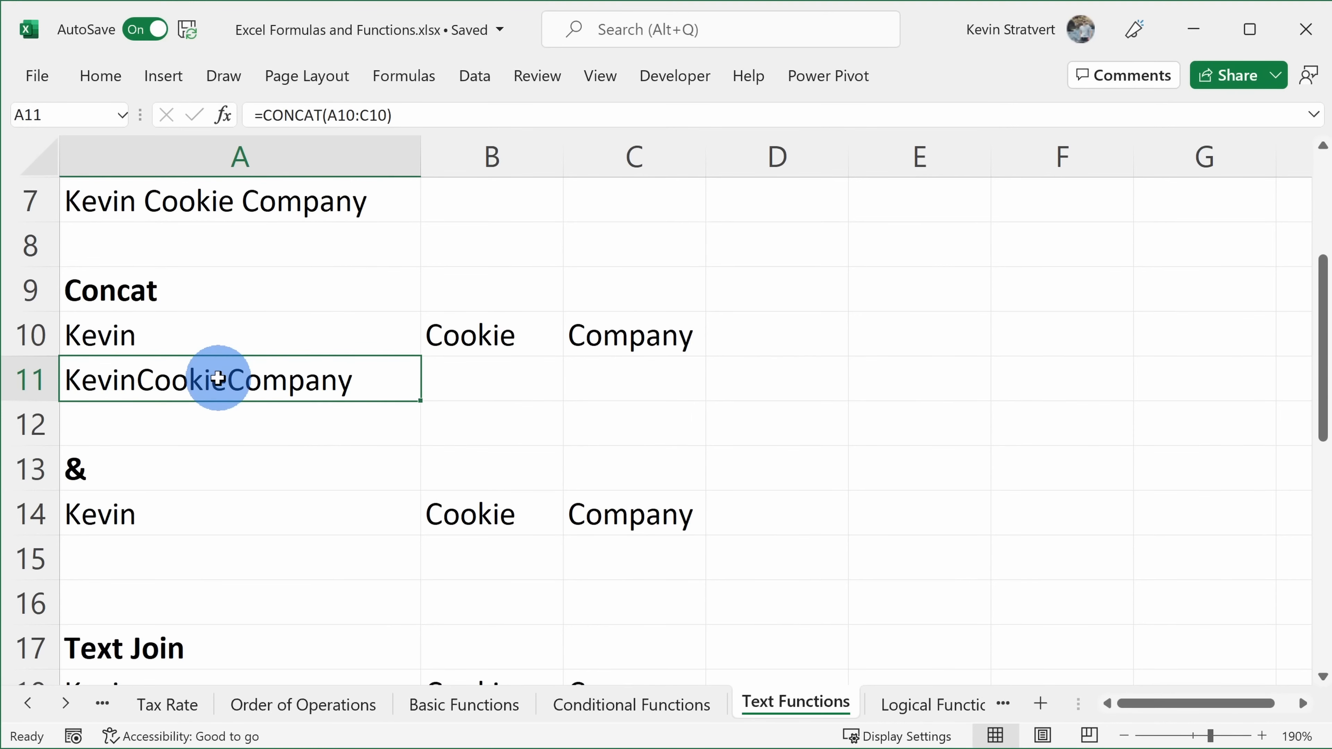
left_click_drag(392, 115, 329, 114)
key("BackSpace")
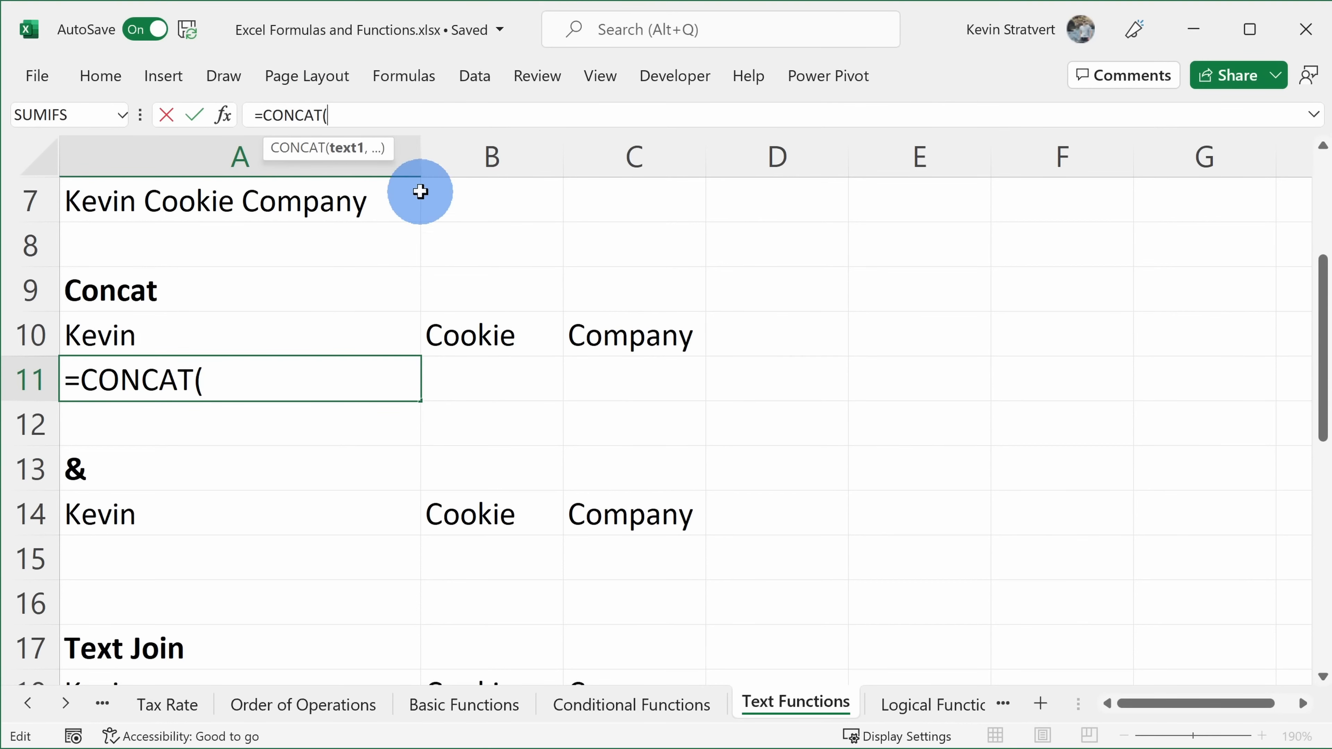
left_click(187, 331)
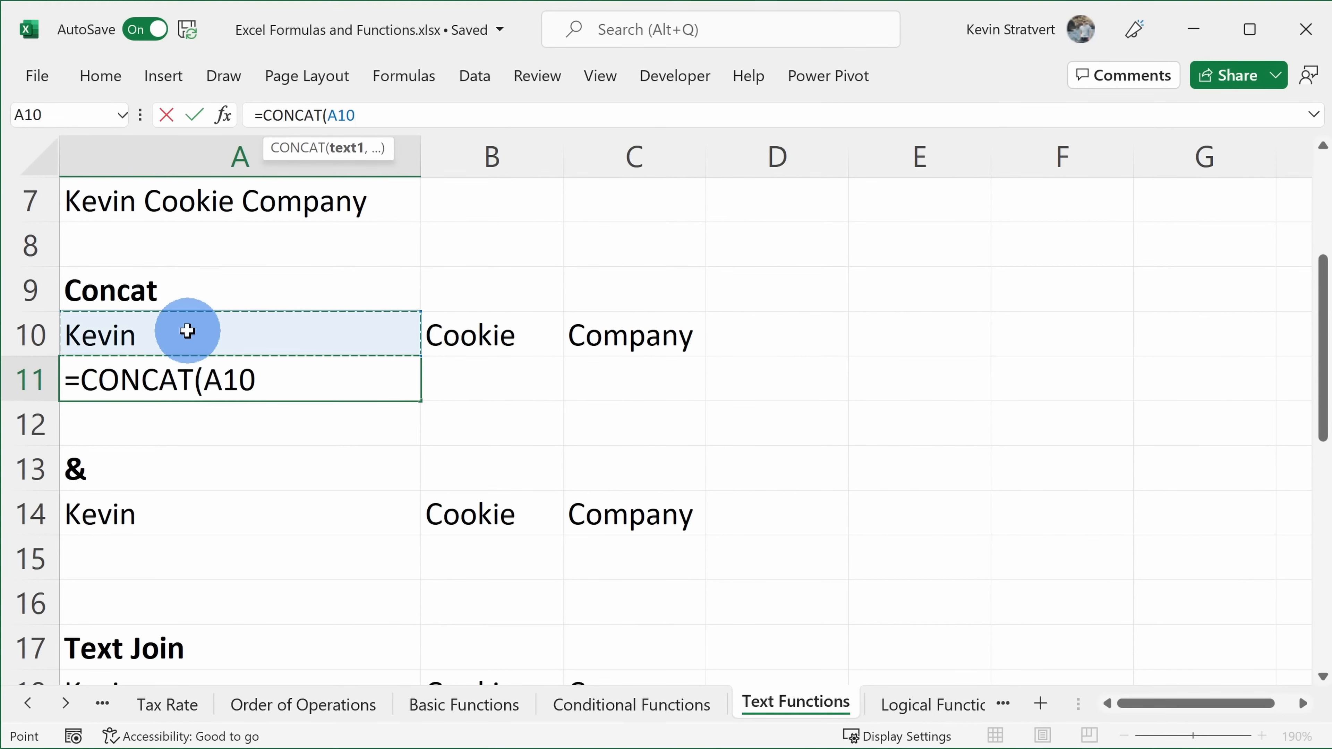
type(",")
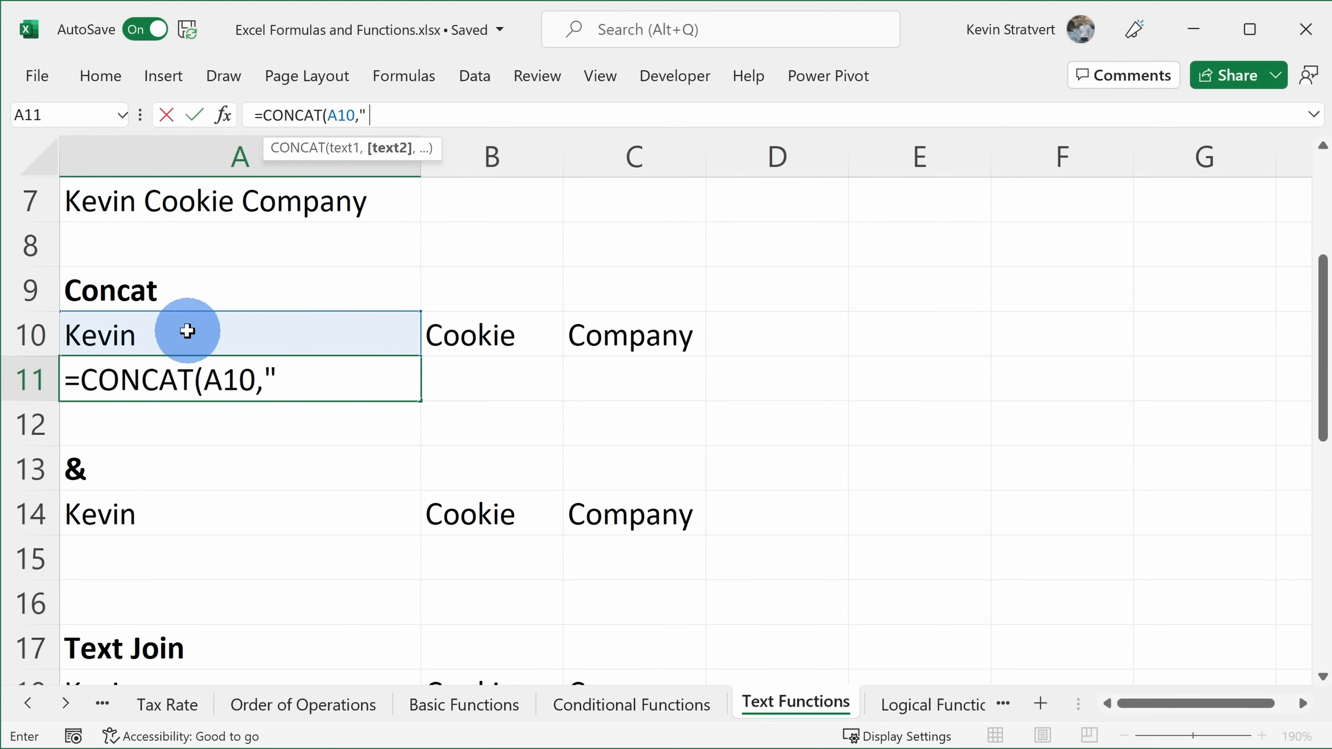
type("\" \",")
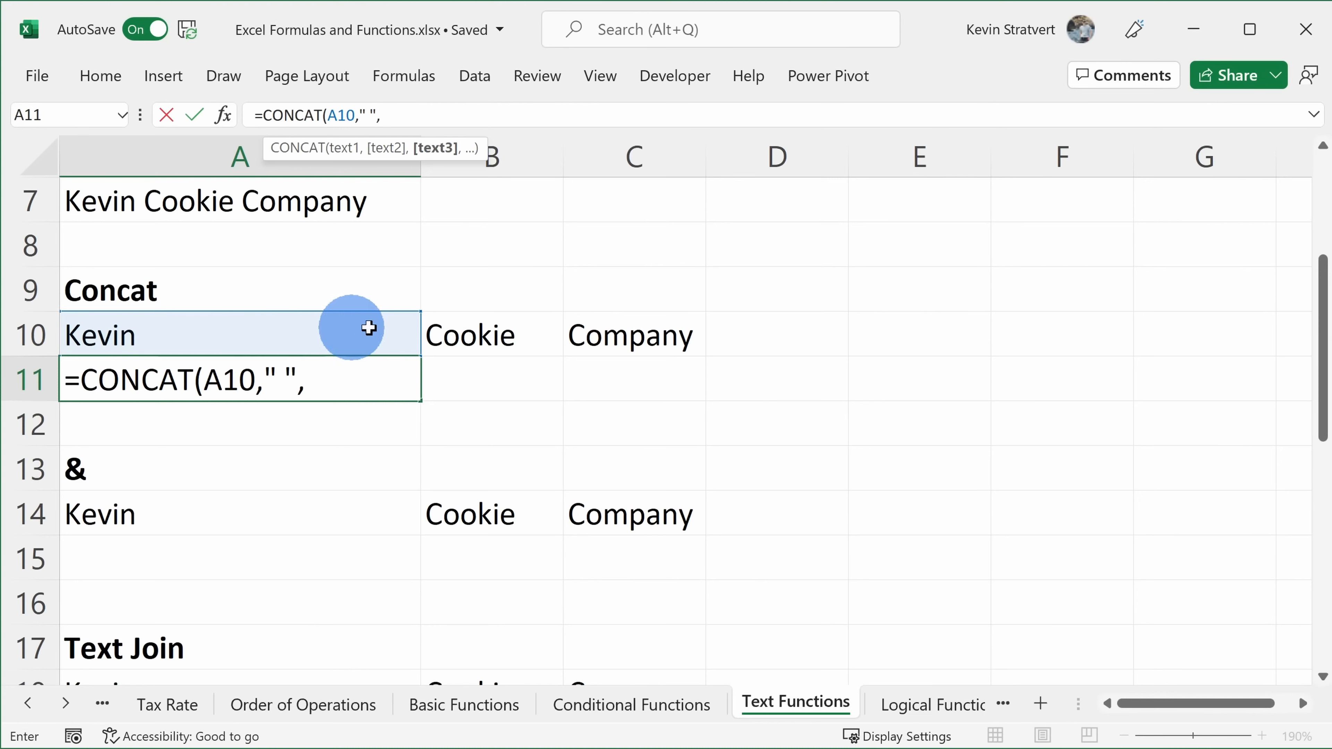
left_click(468, 333)
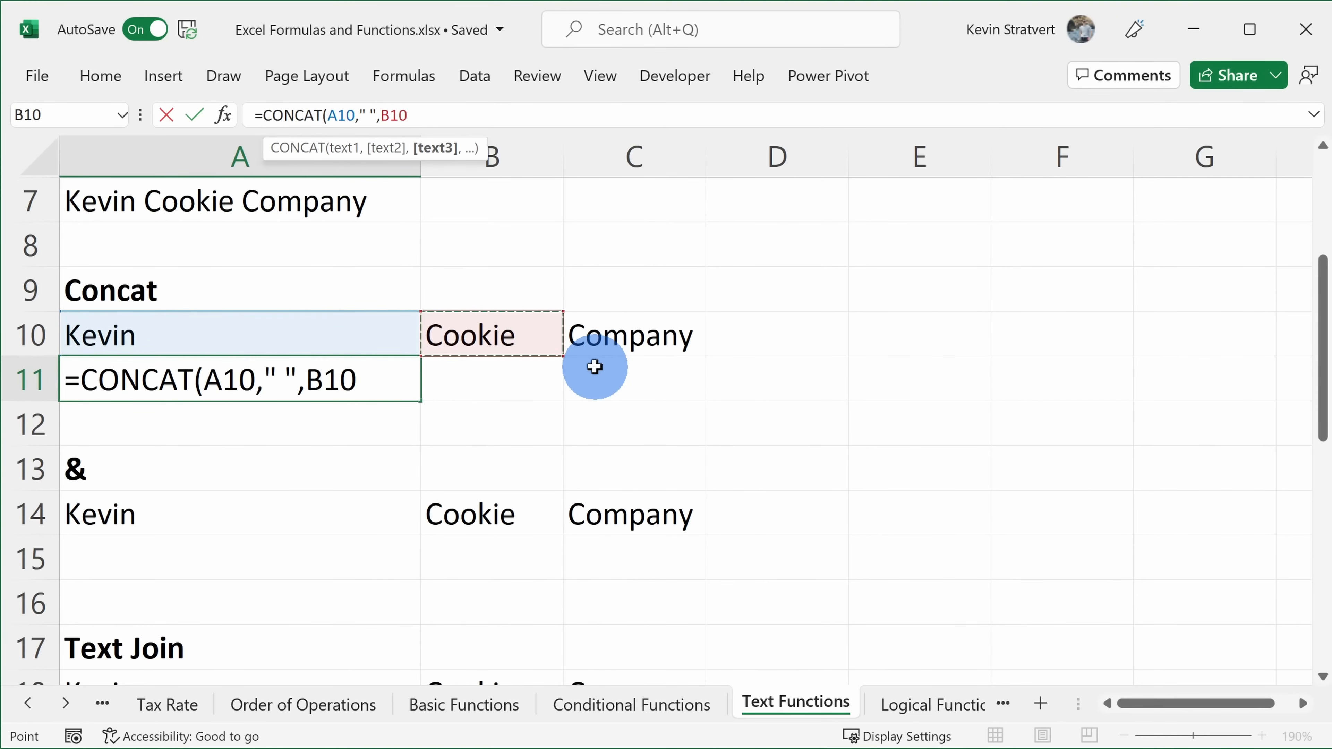
type(")")
key("Return")
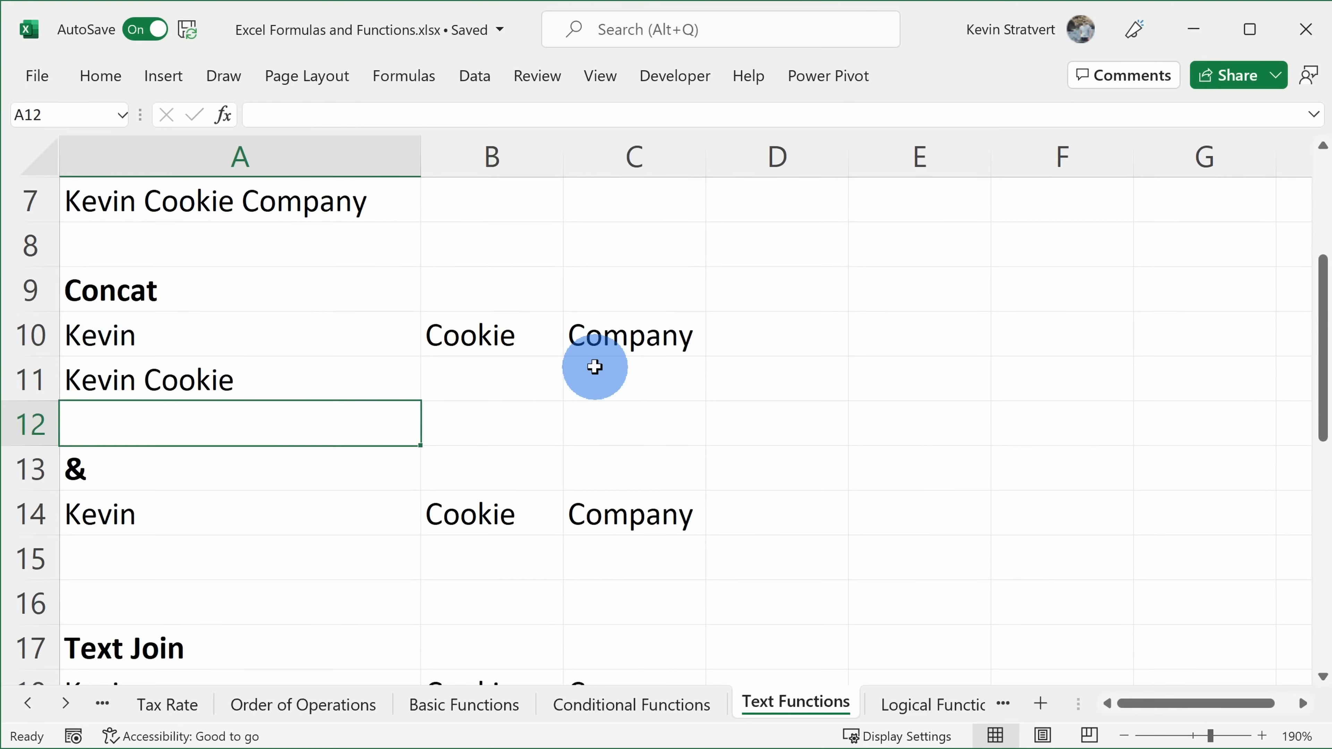
left_click(150, 378)
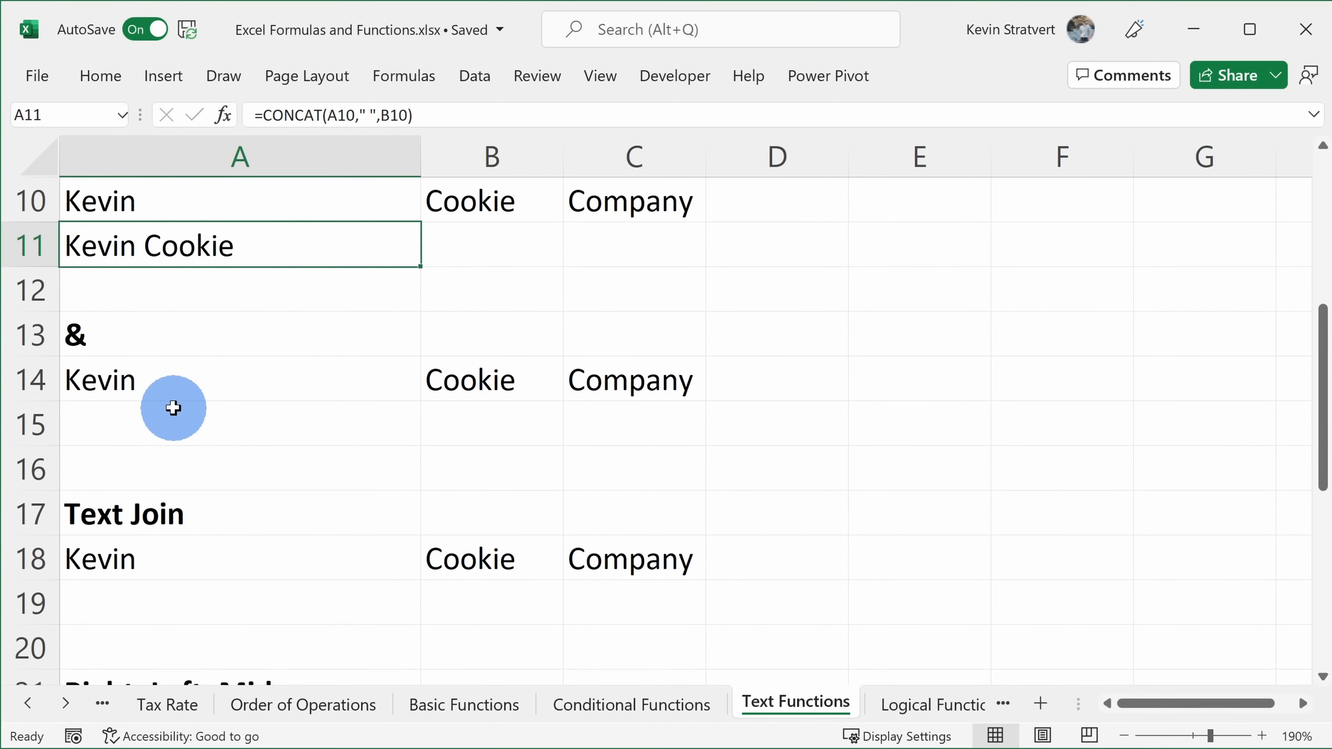
- Enter =A14&B14&C14 in A15 to join the words of row 14 with the ampersand operator
left_click(184, 407)
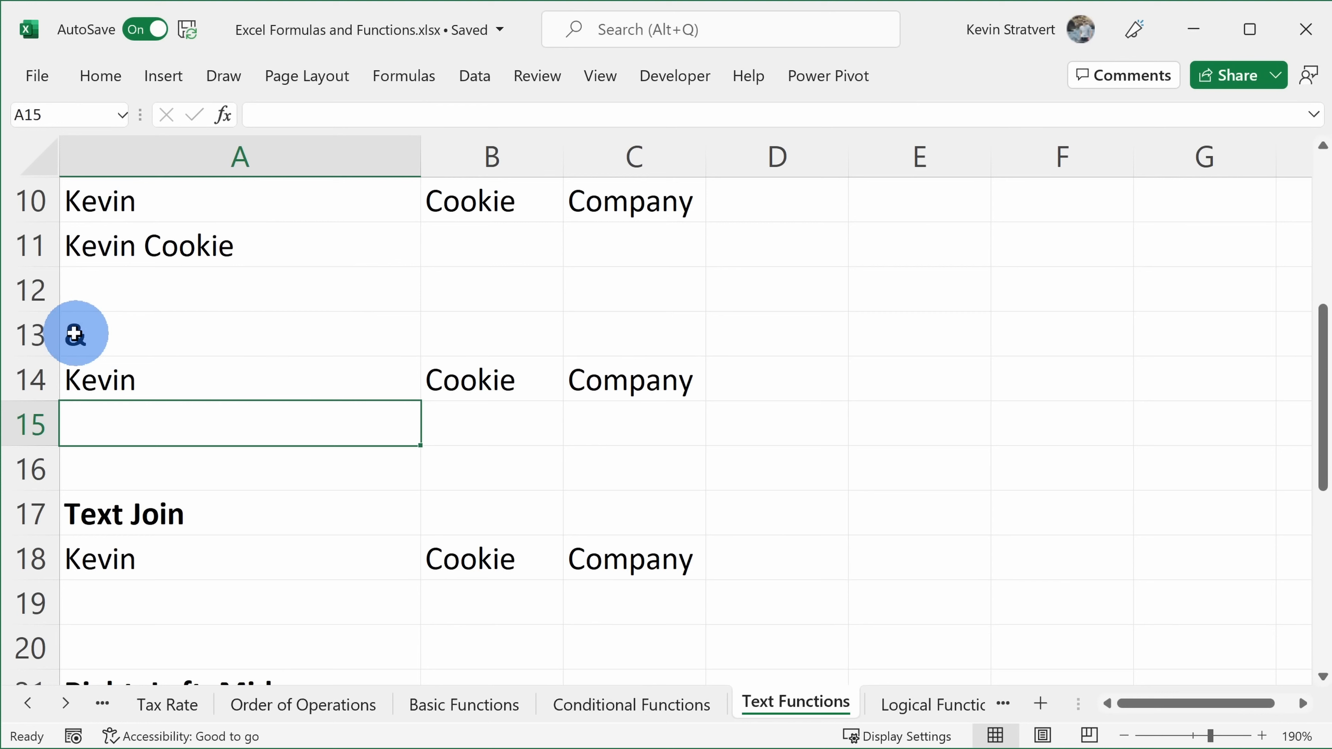
type("=")
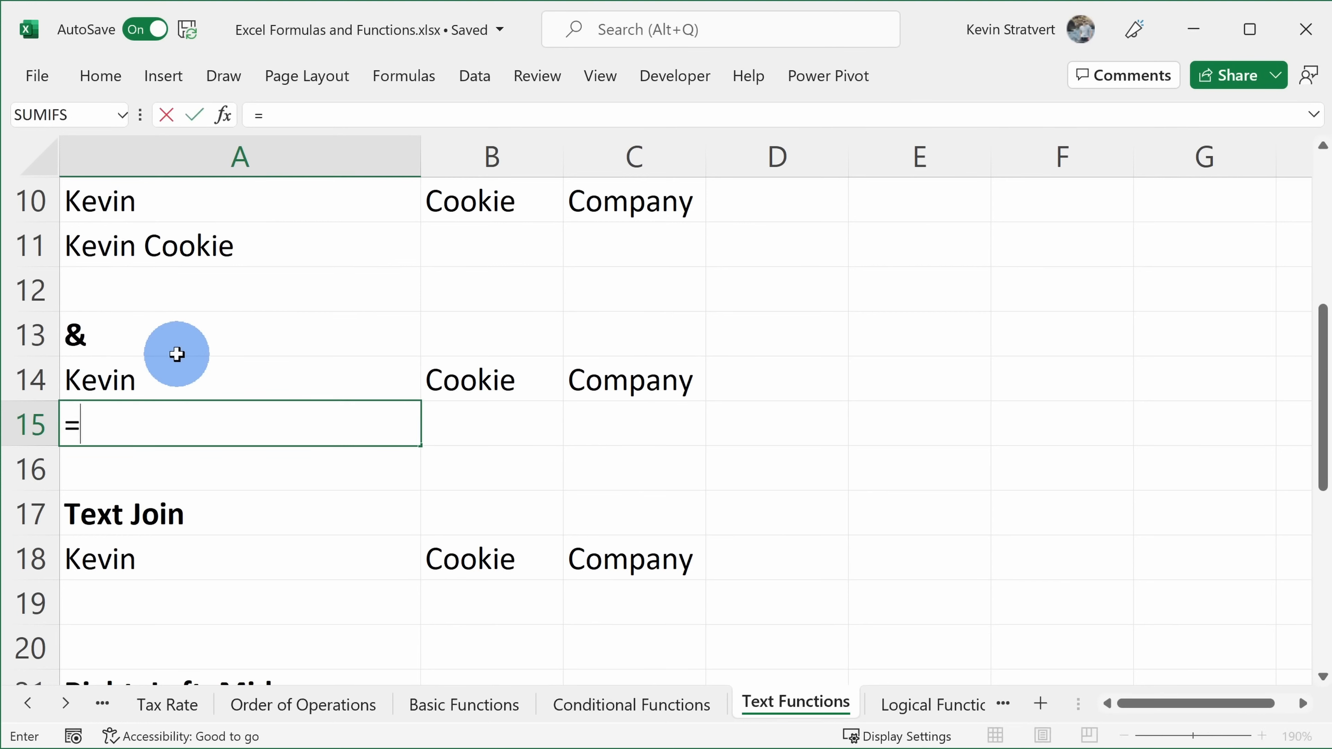
left_click(163, 379)
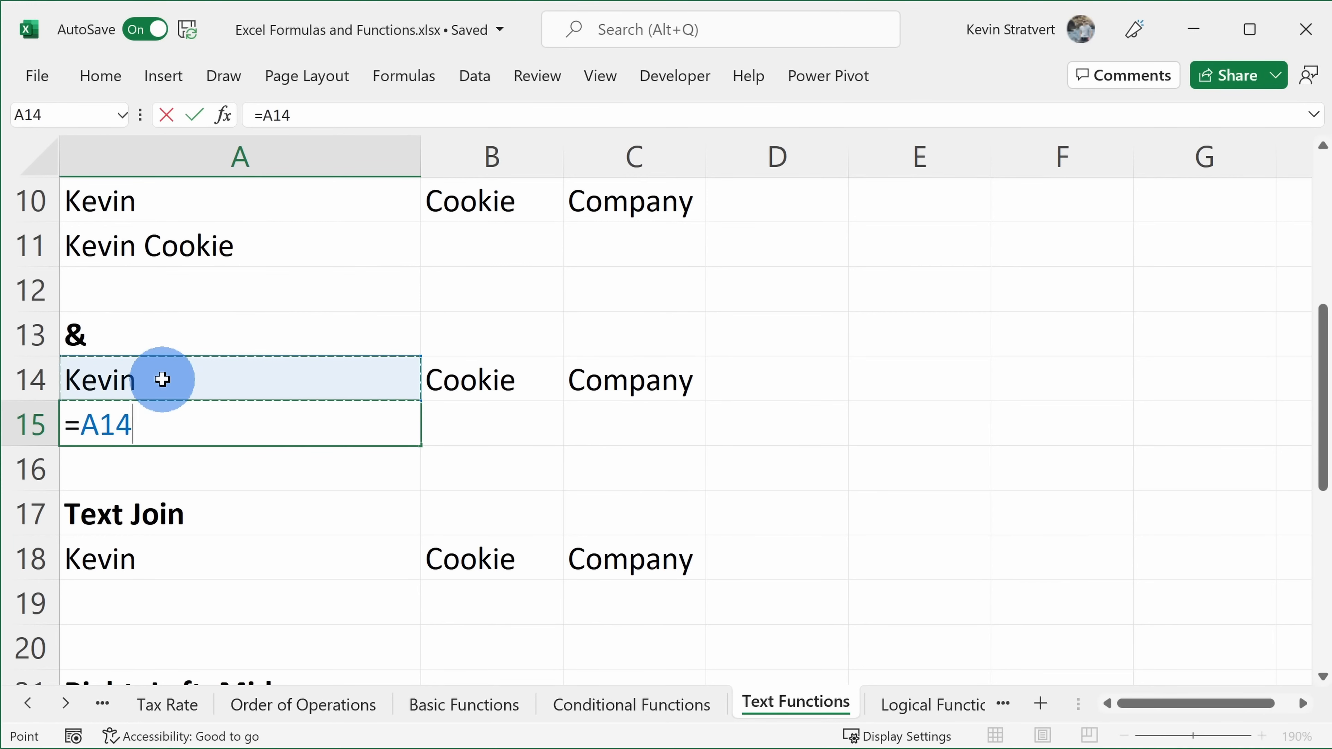
left_click(461, 378)
type("&")
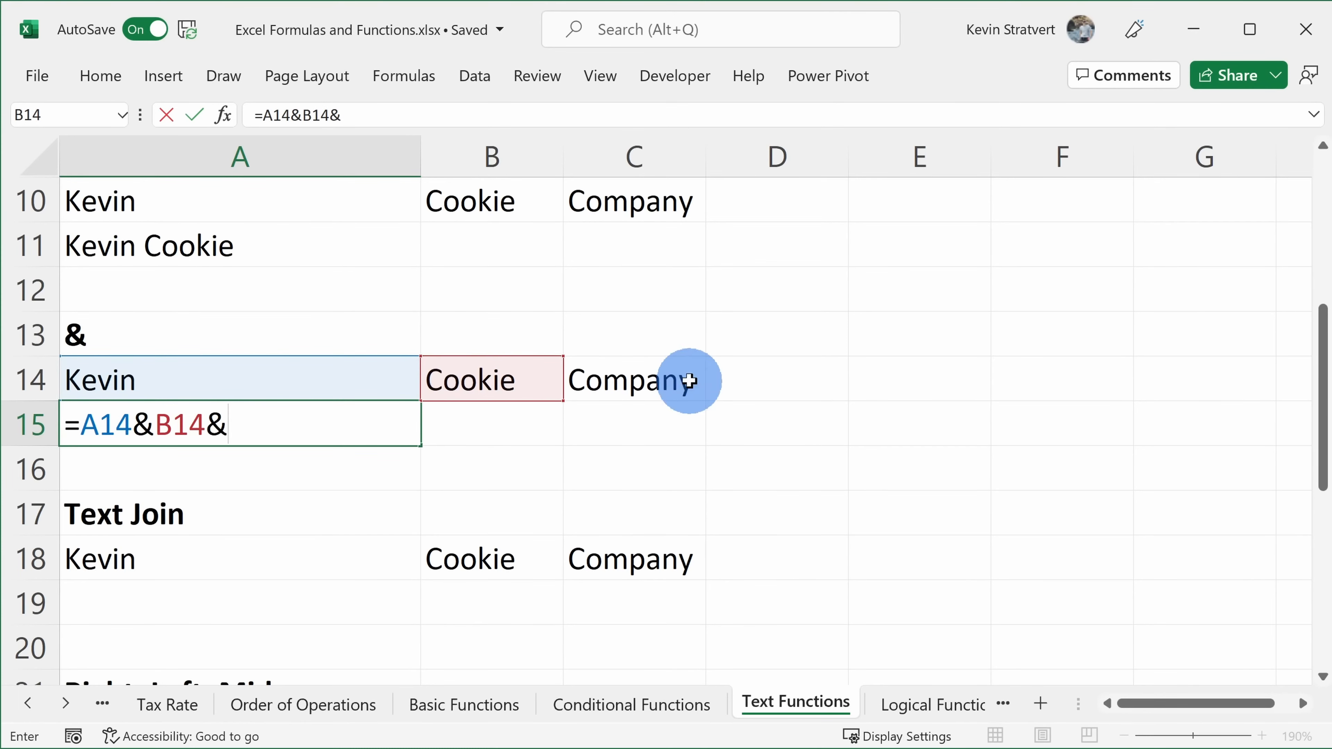
left_click(658, 380)
key("Return")
- Insert a space between the first two words in A15's formula, making it =A14&" "&B14&C14
left_click(229, 420)
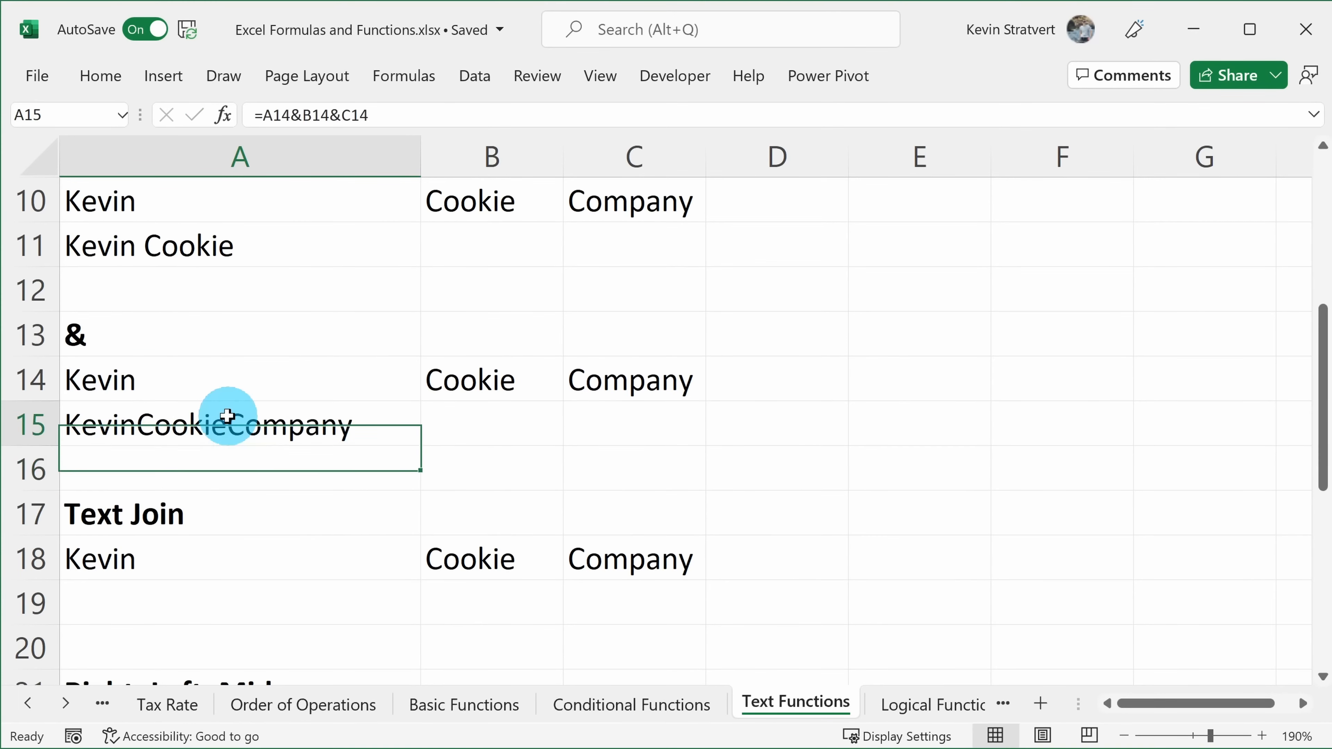
left_click(305, 112)
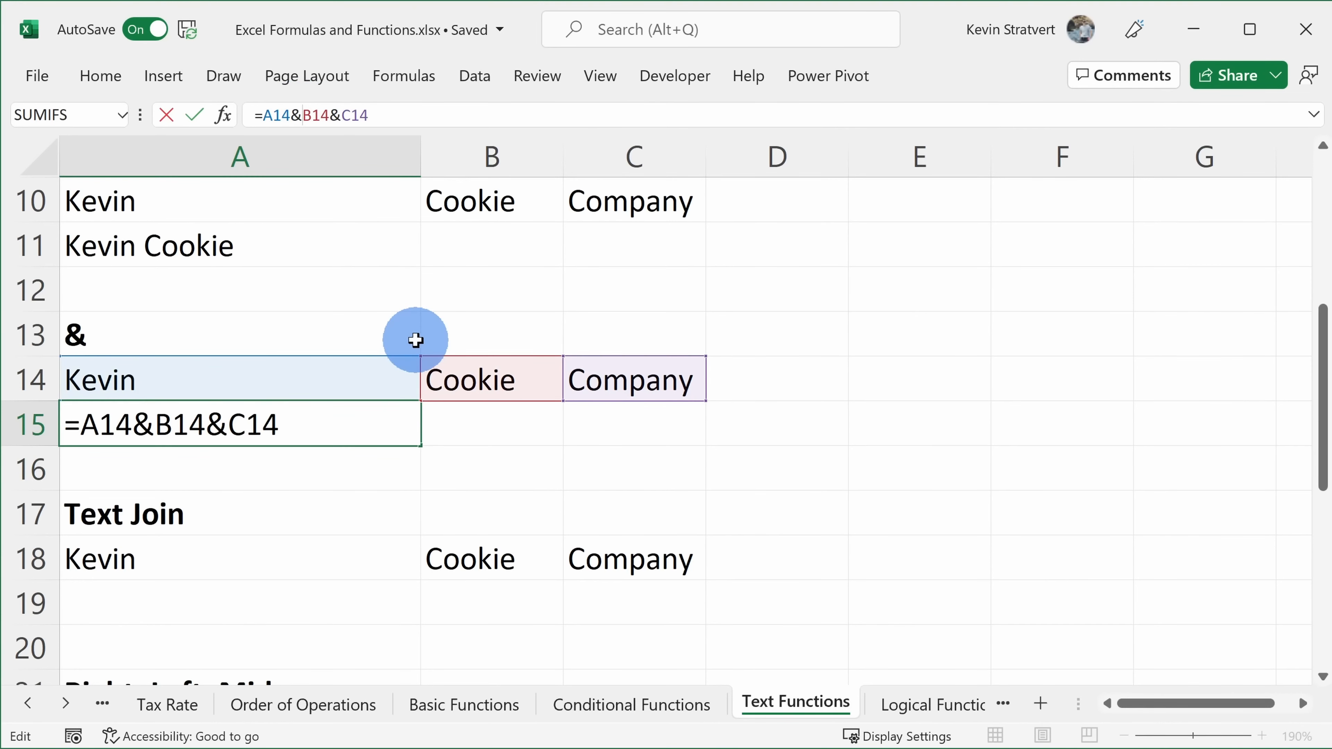
type("\" \"")
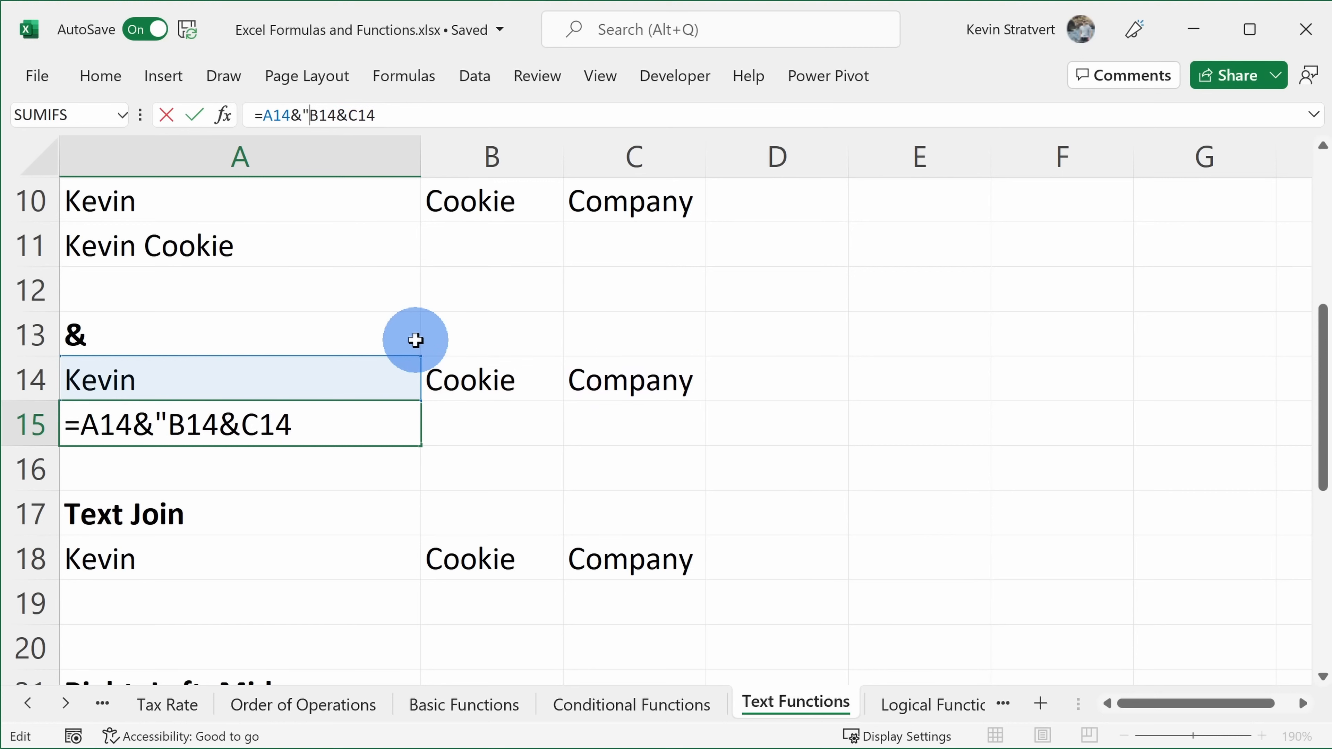
type("&")
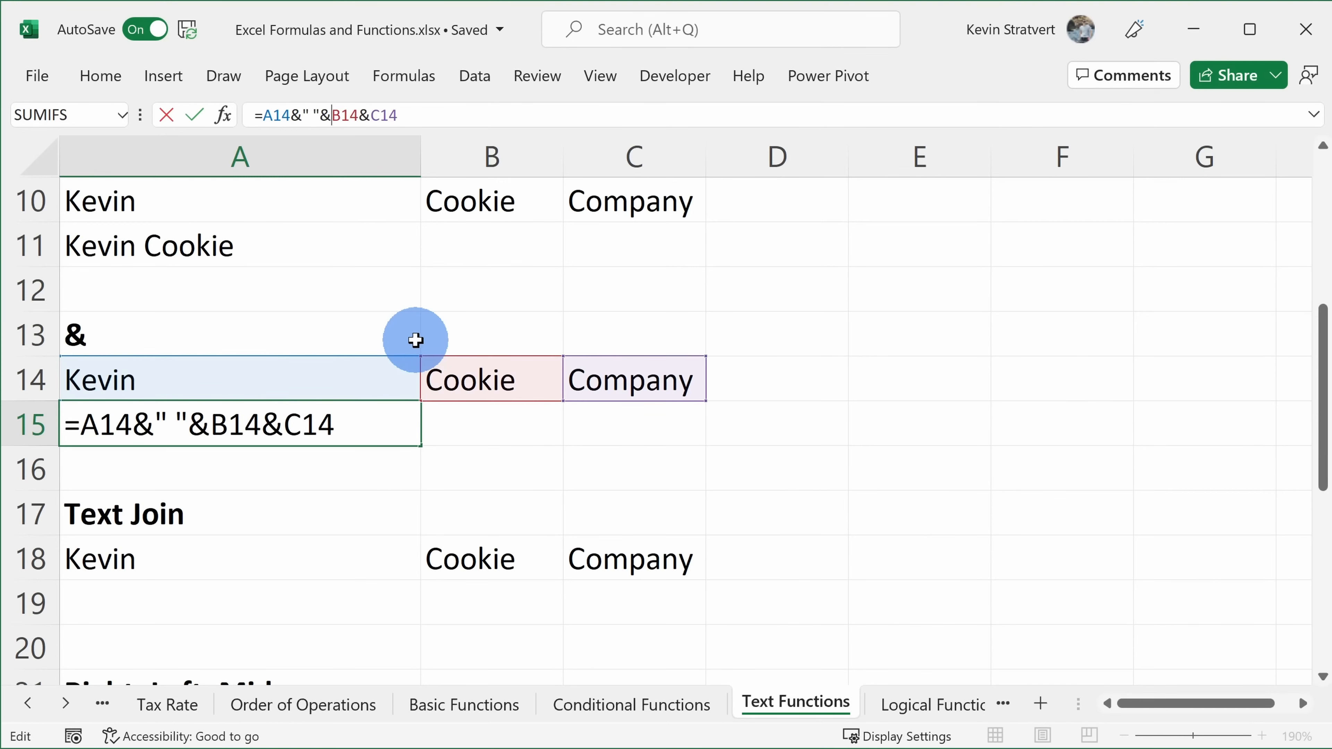
key("Return")
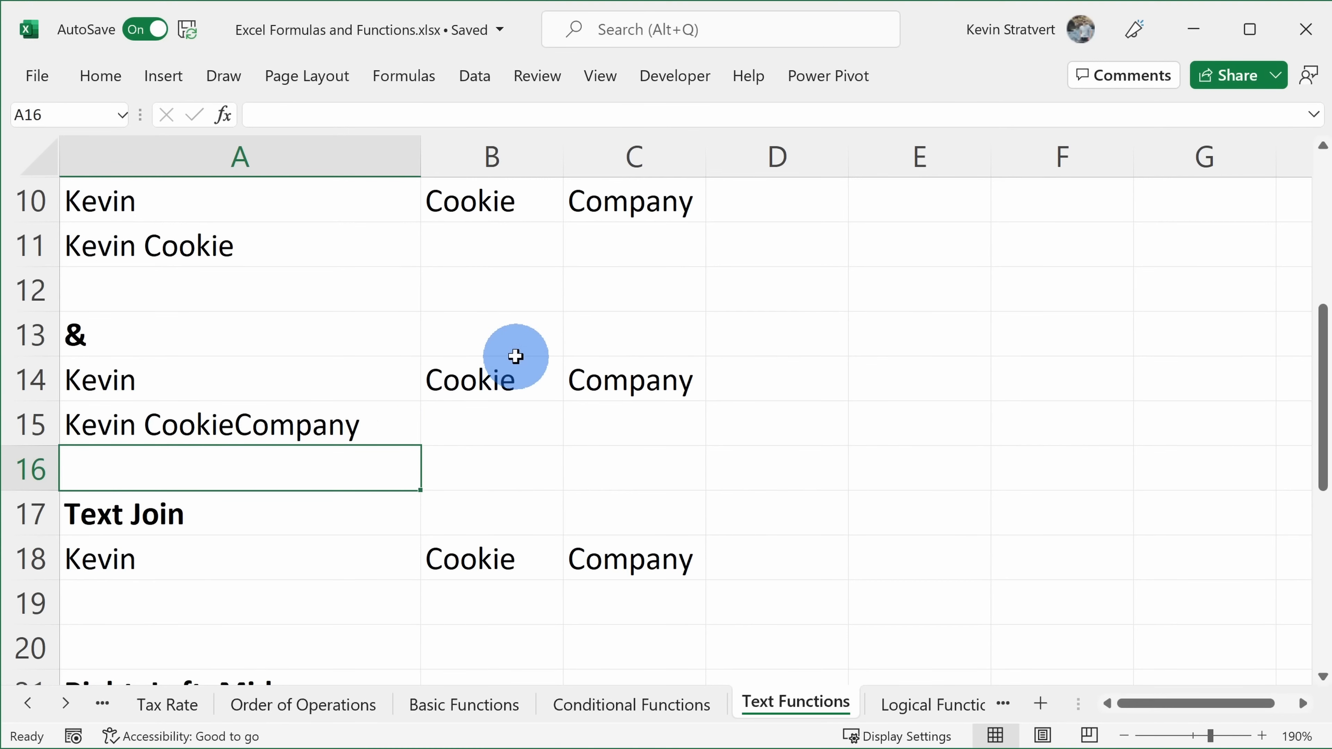
- Enter =TEXTJOIN(" ",TRUE,A18:C18) in A19 to join row 18's words with spaces, ignoring empty cells
scroll(506, 357, "down", 1)
left_click(239, 378)
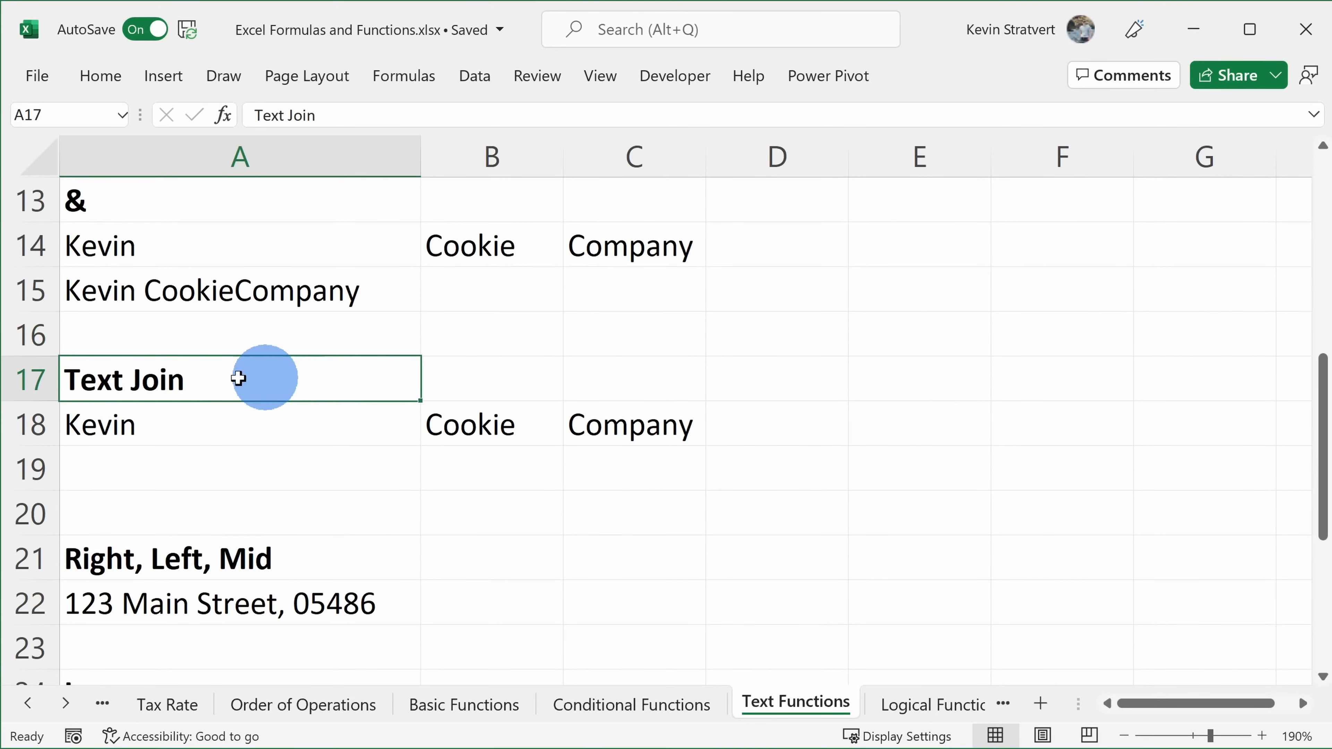
left_click(143, 467)
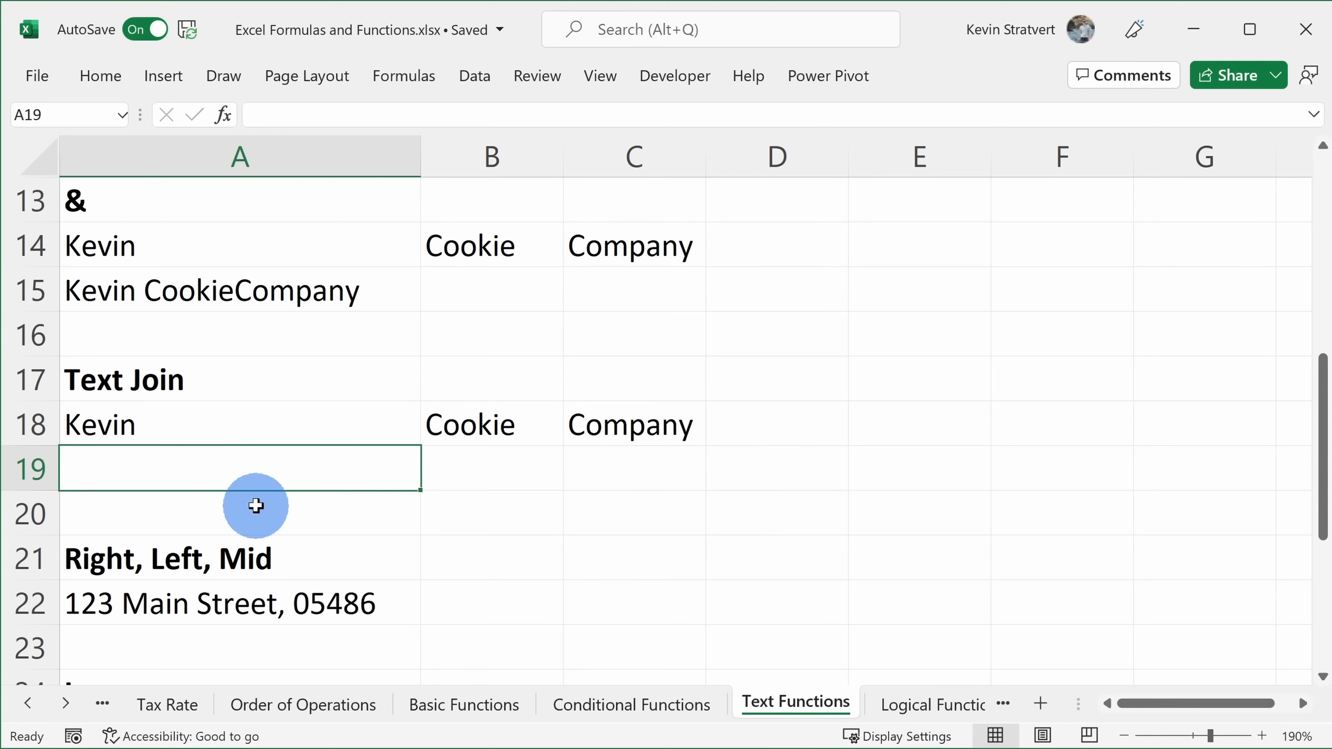
type("=textjoin")
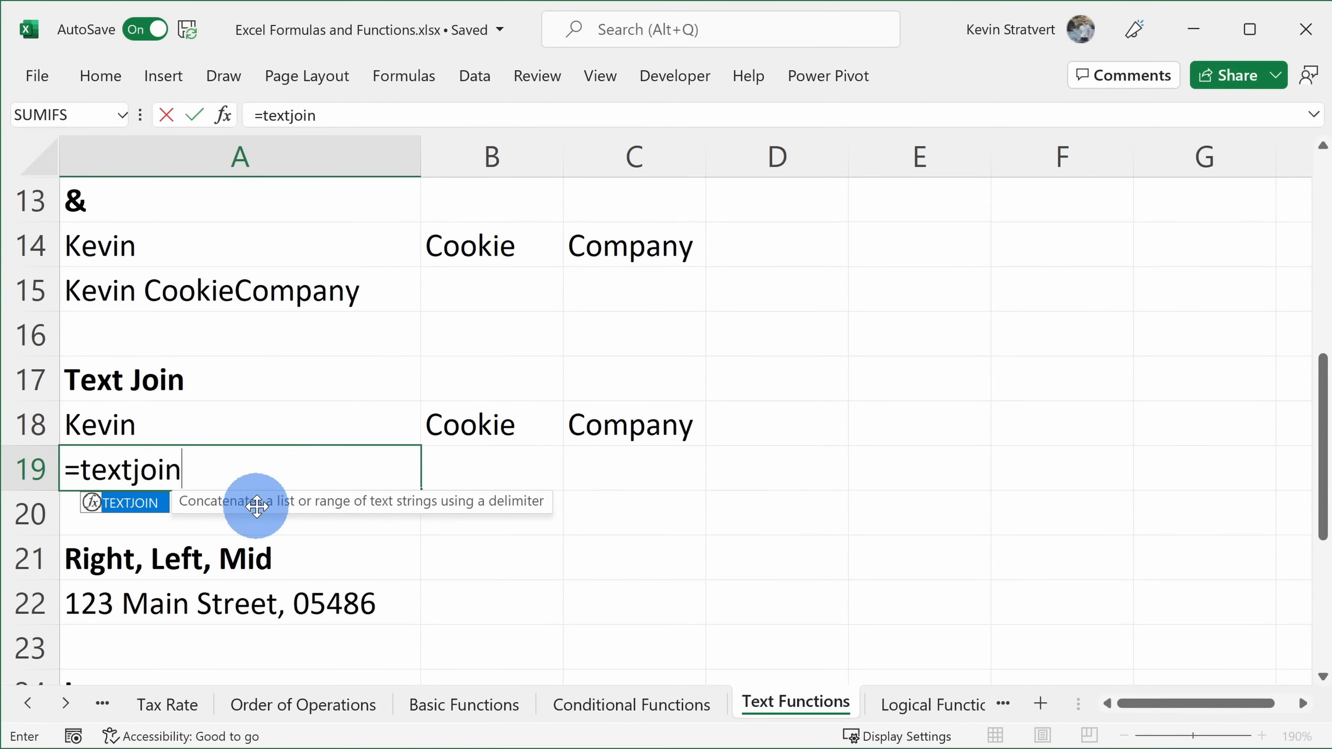
type("(")
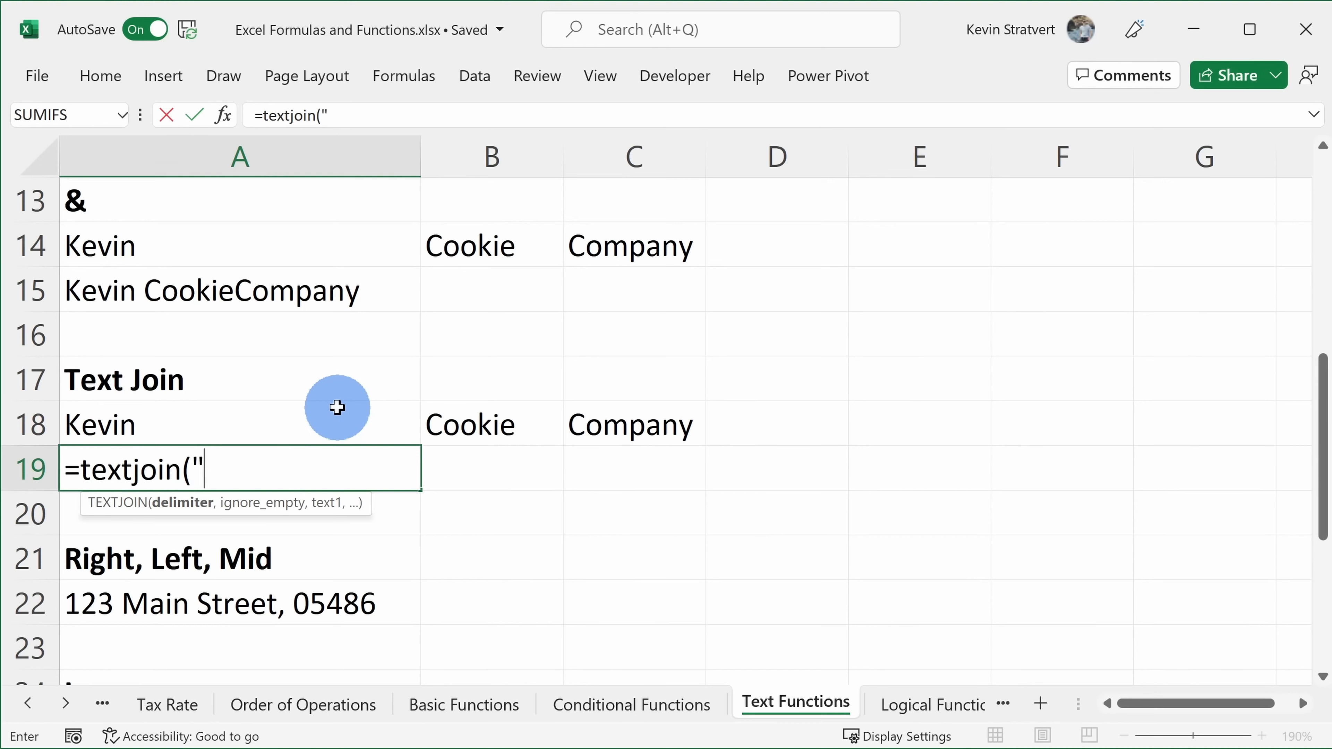
type(",")
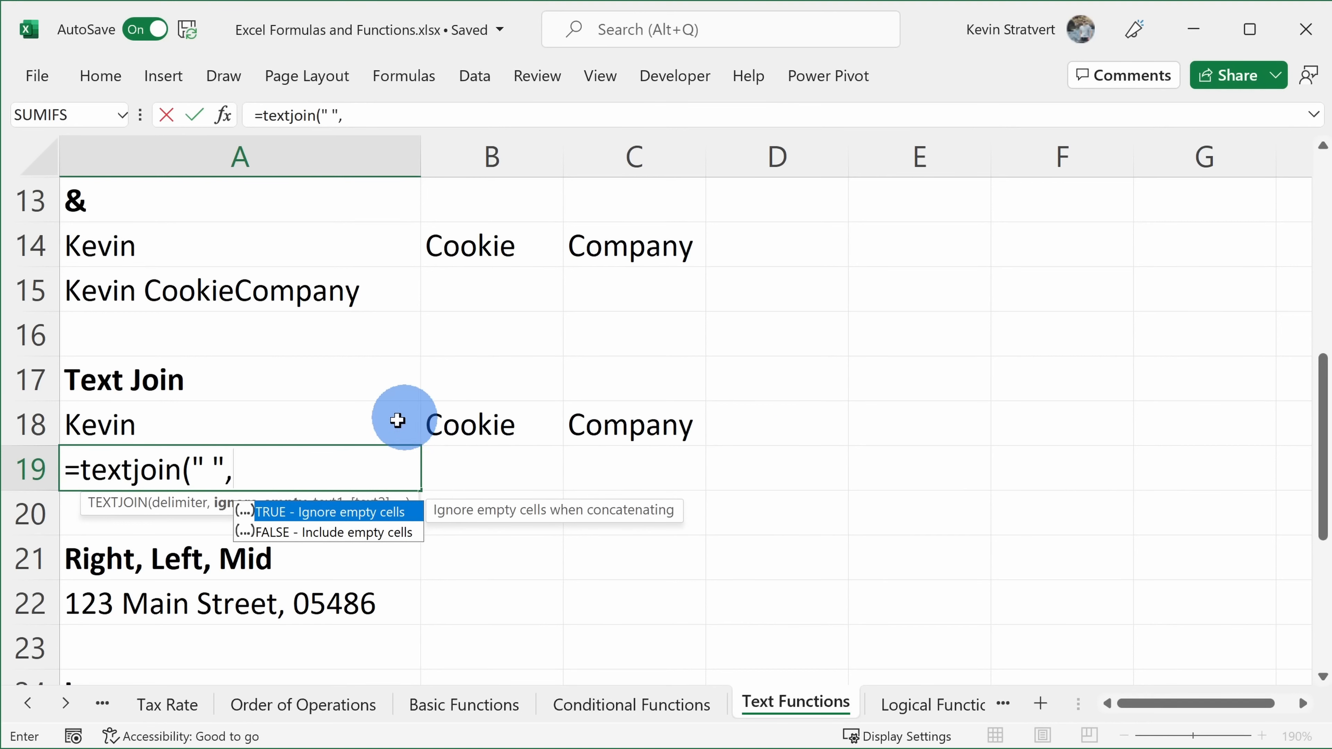
double_click(314, 512)
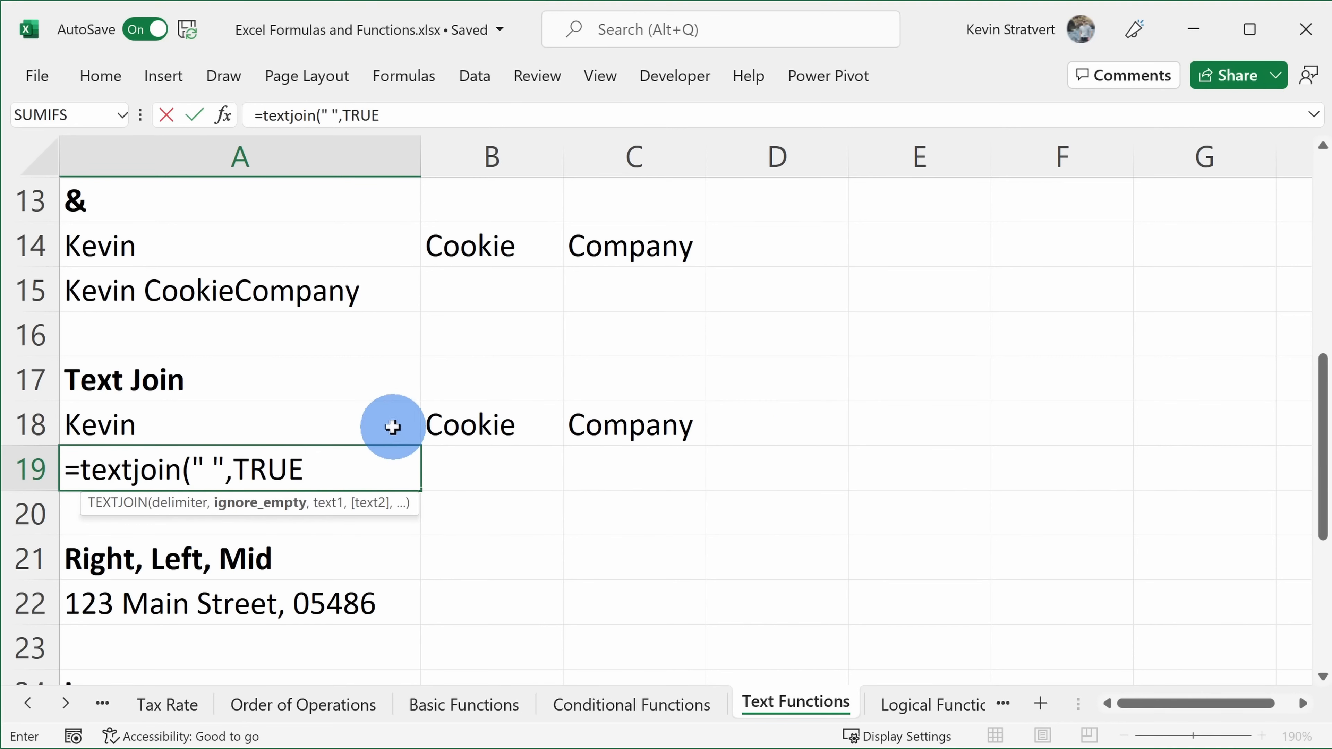
type(",")
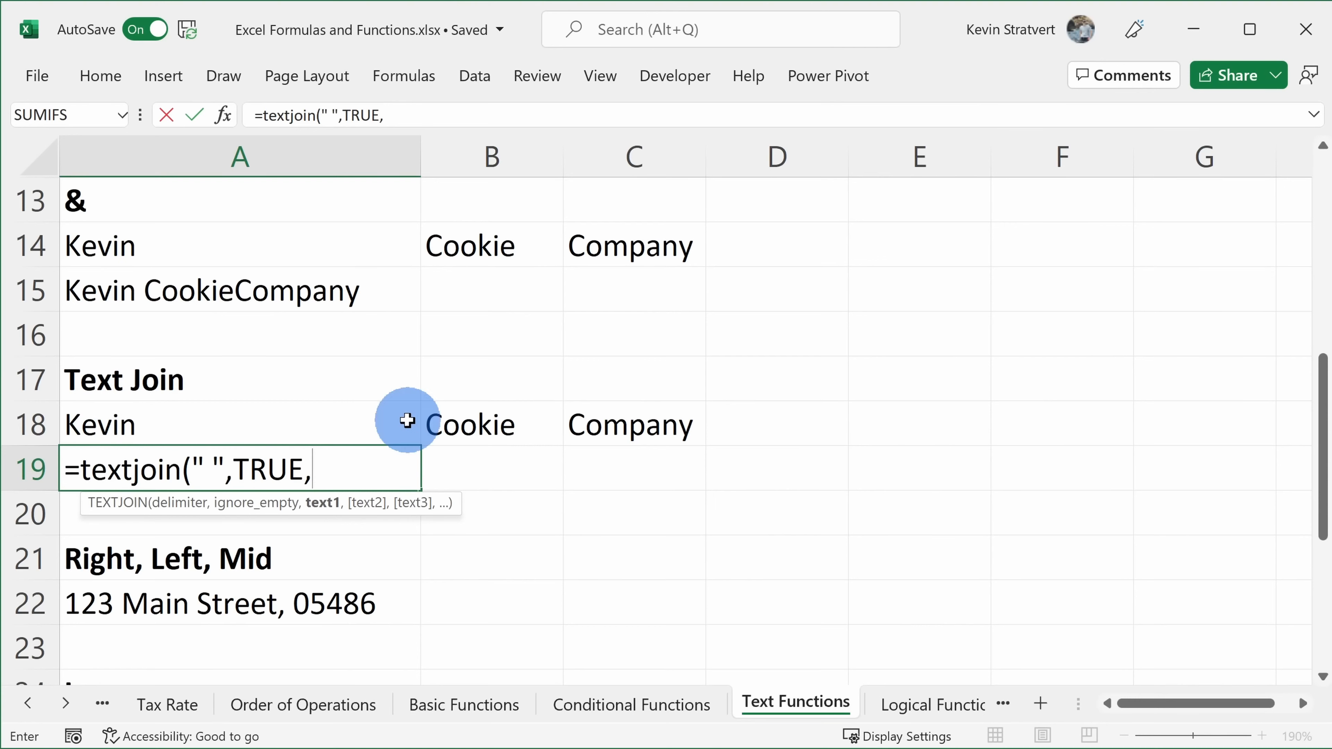
left_click_drag(226, 416, 603, 408)
key("Return")
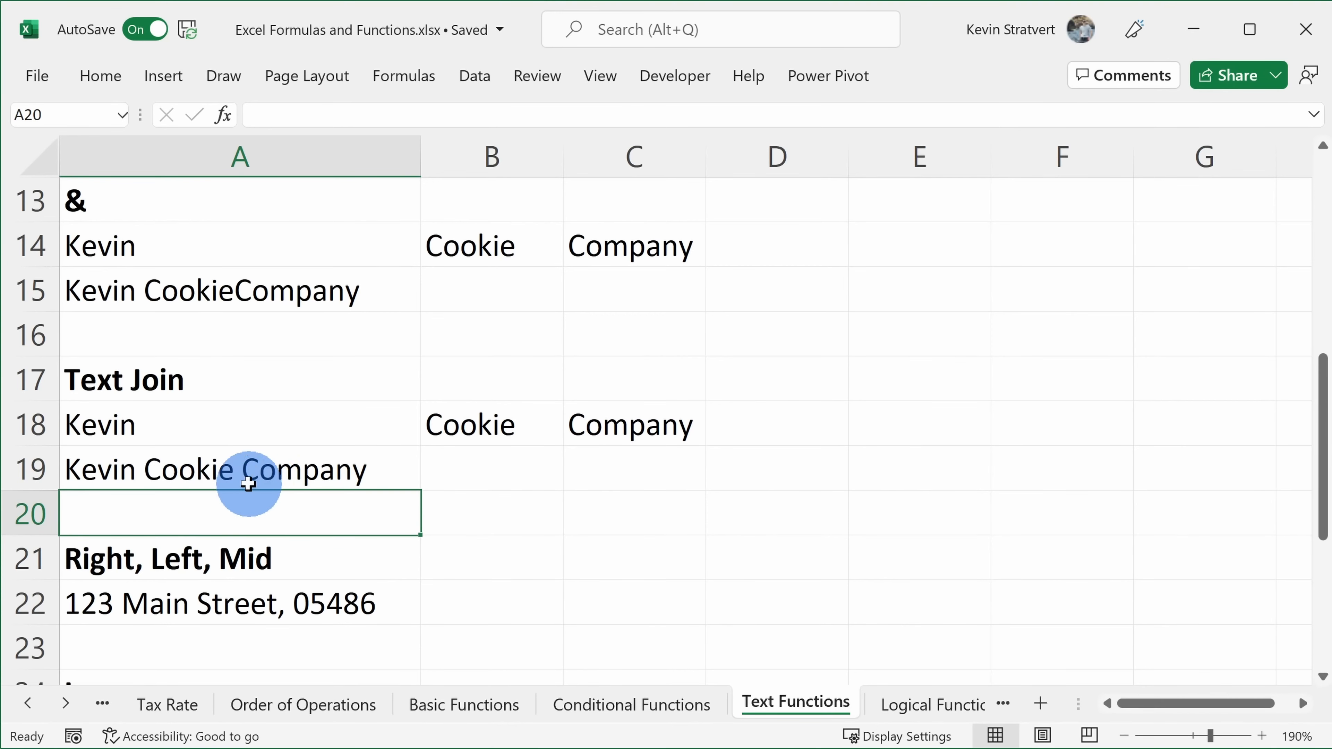
scroll(286, 481, "up", 1)
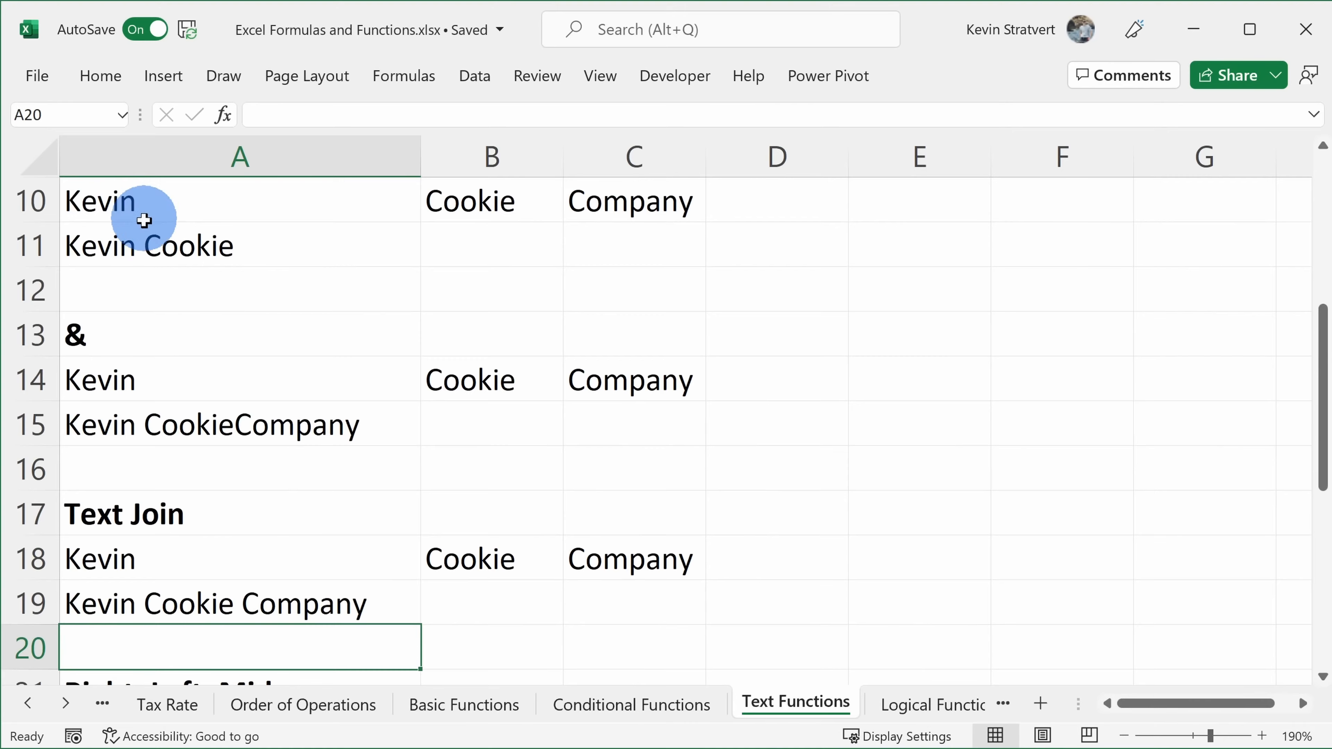
scroll(182, 286, "up", 1)
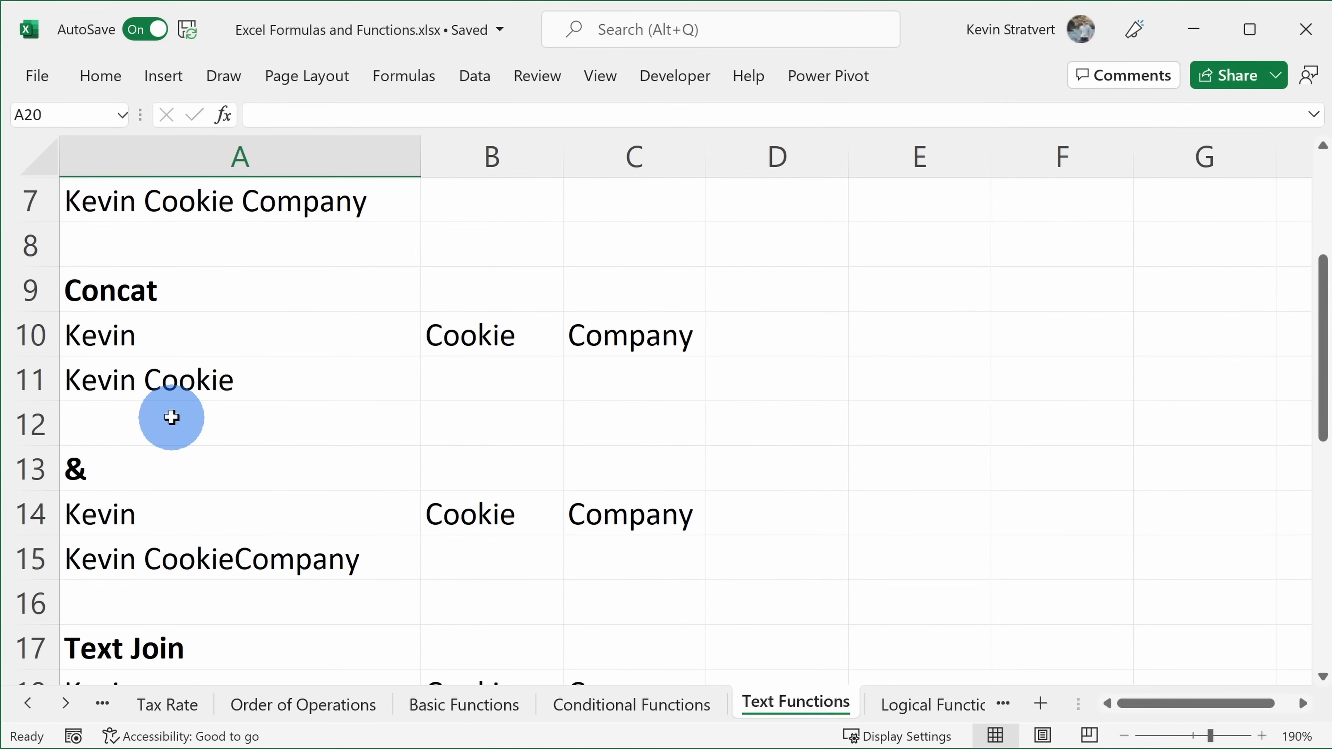
scroll(155, 423, "down", 2)
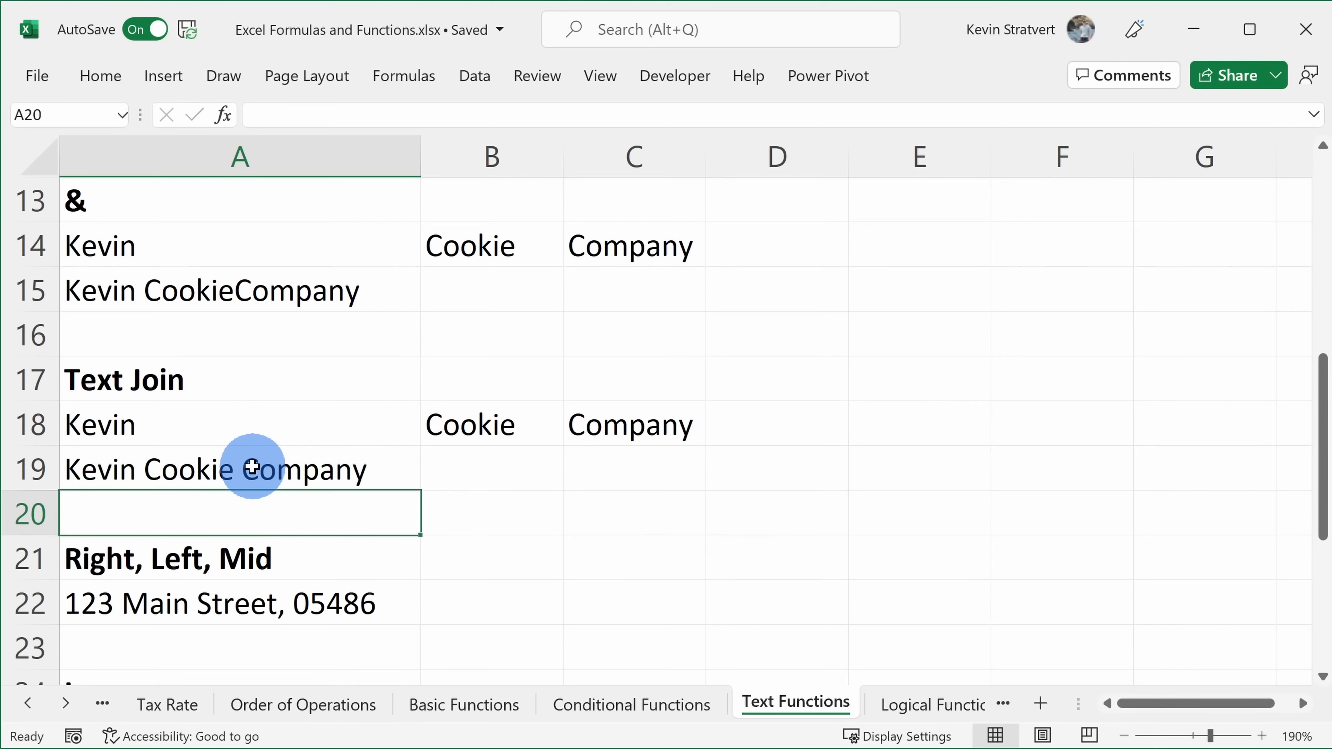
- Enter =RIGHT(A22,5) in A23 to extract the last five characters of the address in A22
key("Down")
key("Down")
key("Down")
scroll(497, 309, "down", 2)
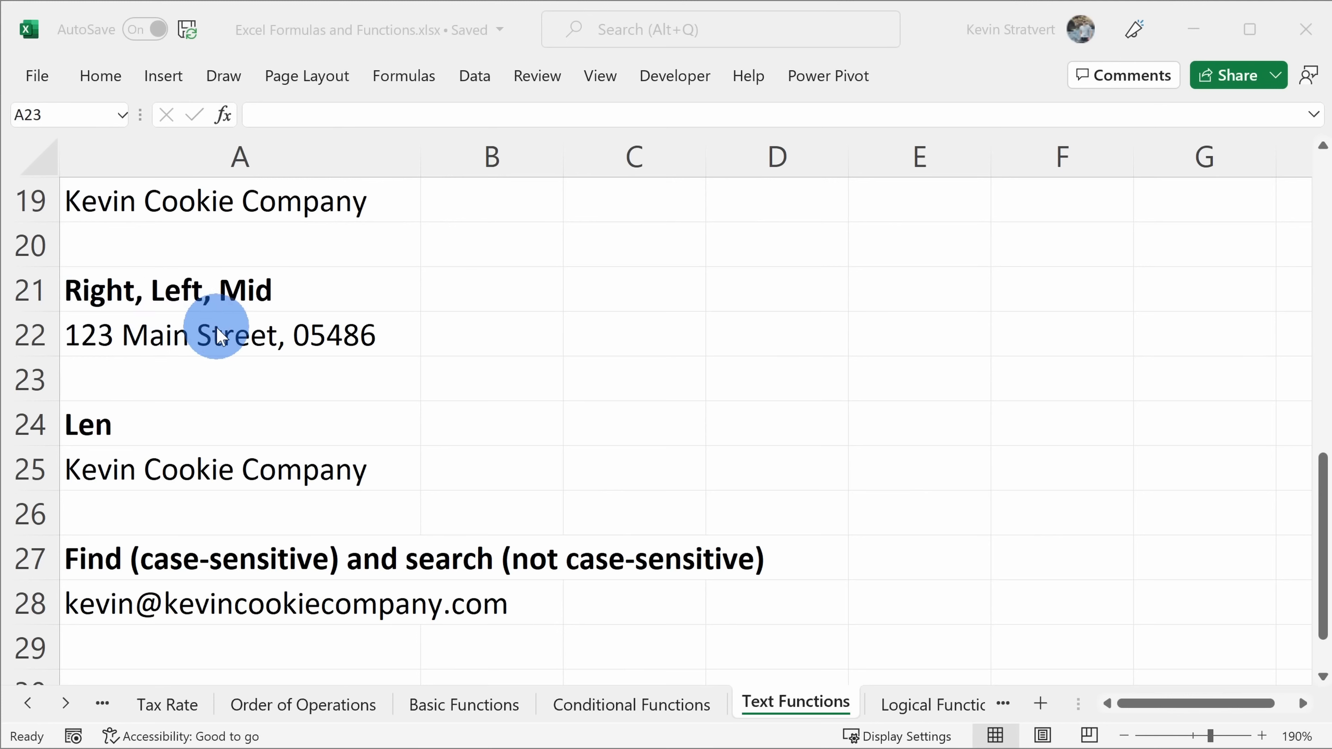
left_click(276, 383)
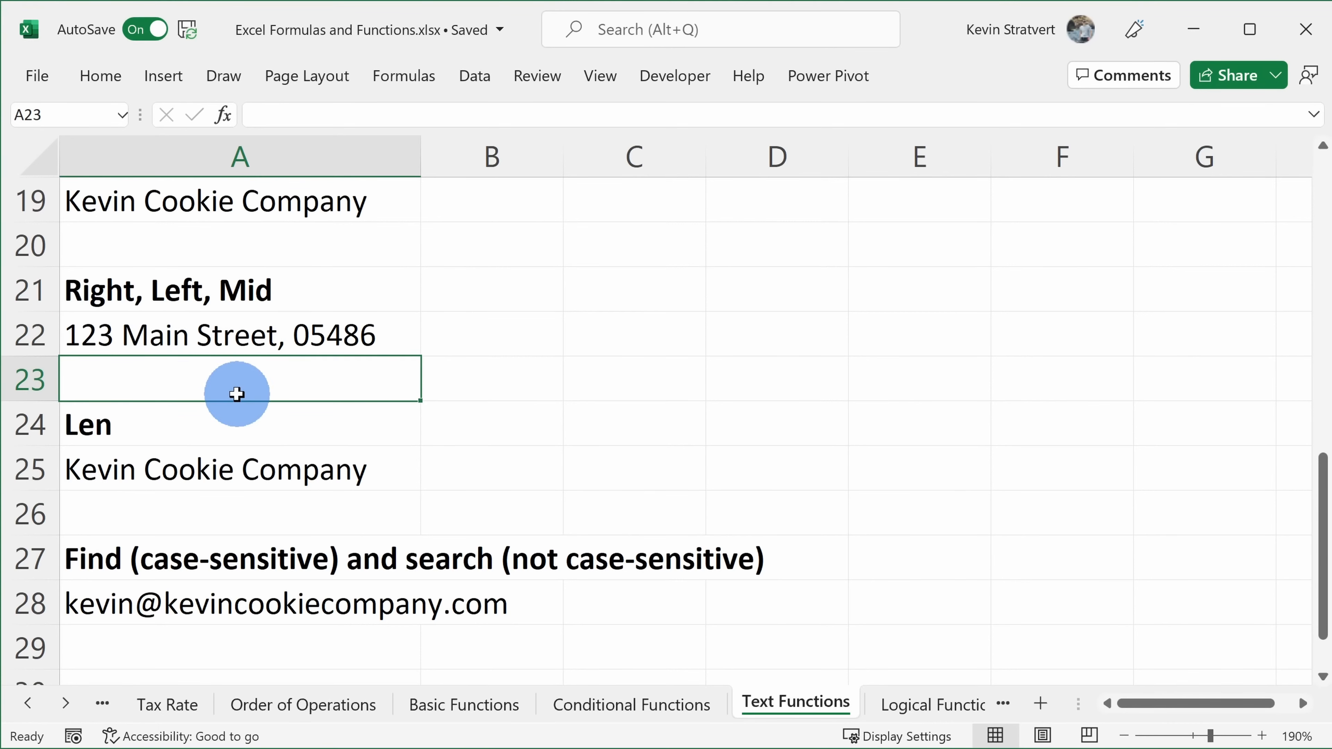
type("=right(")
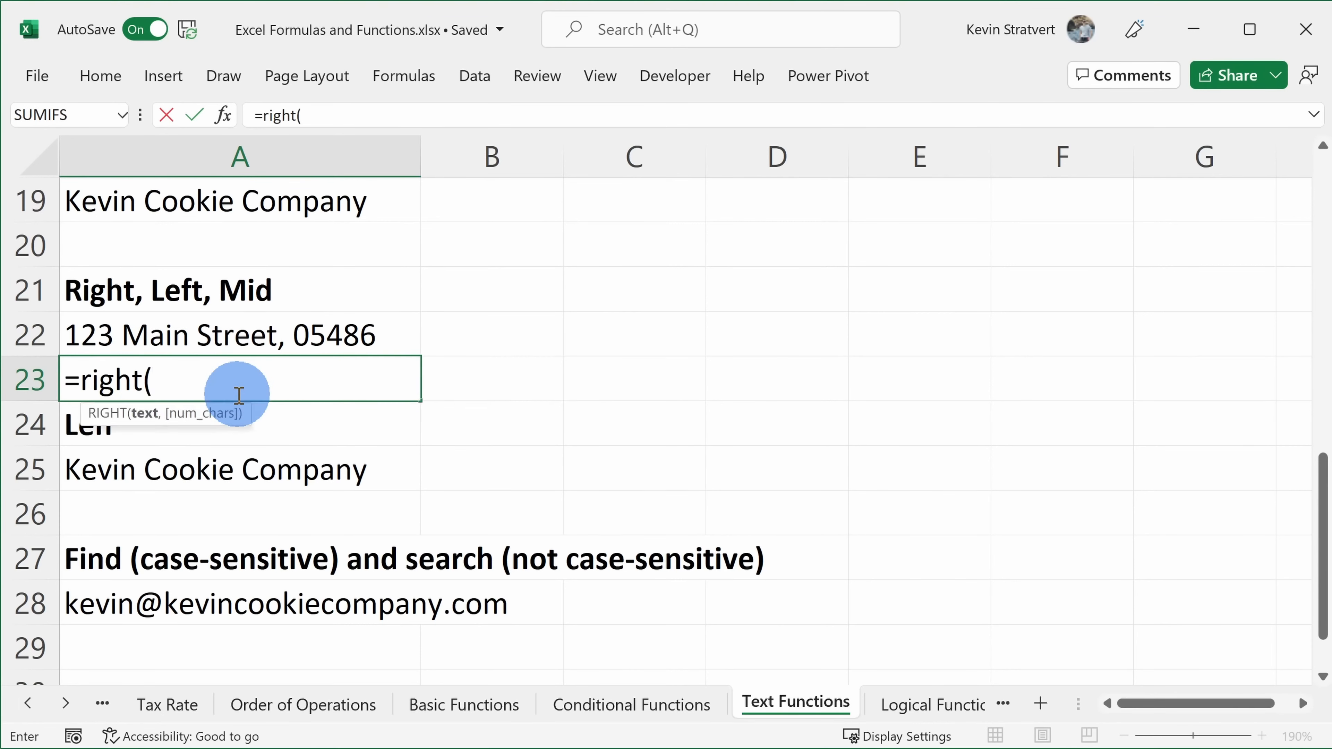
left_click(247, 330)
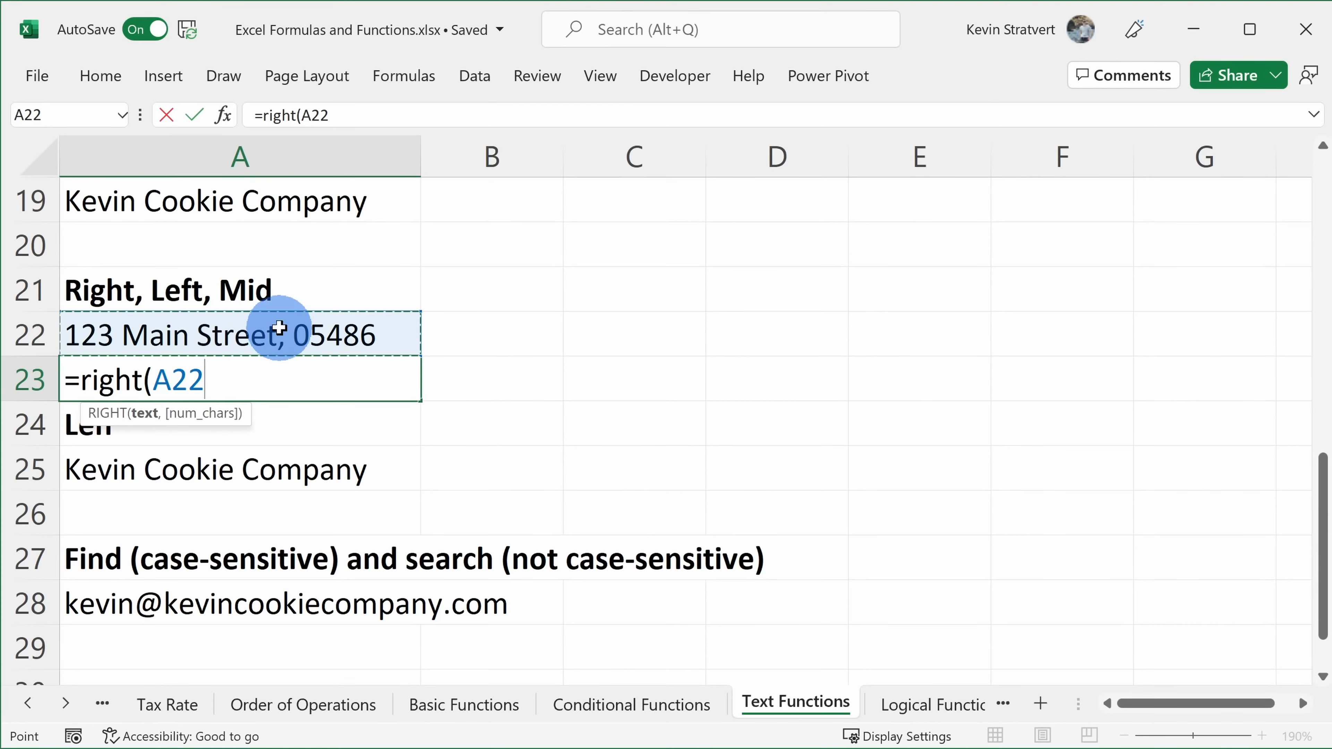
type(",")
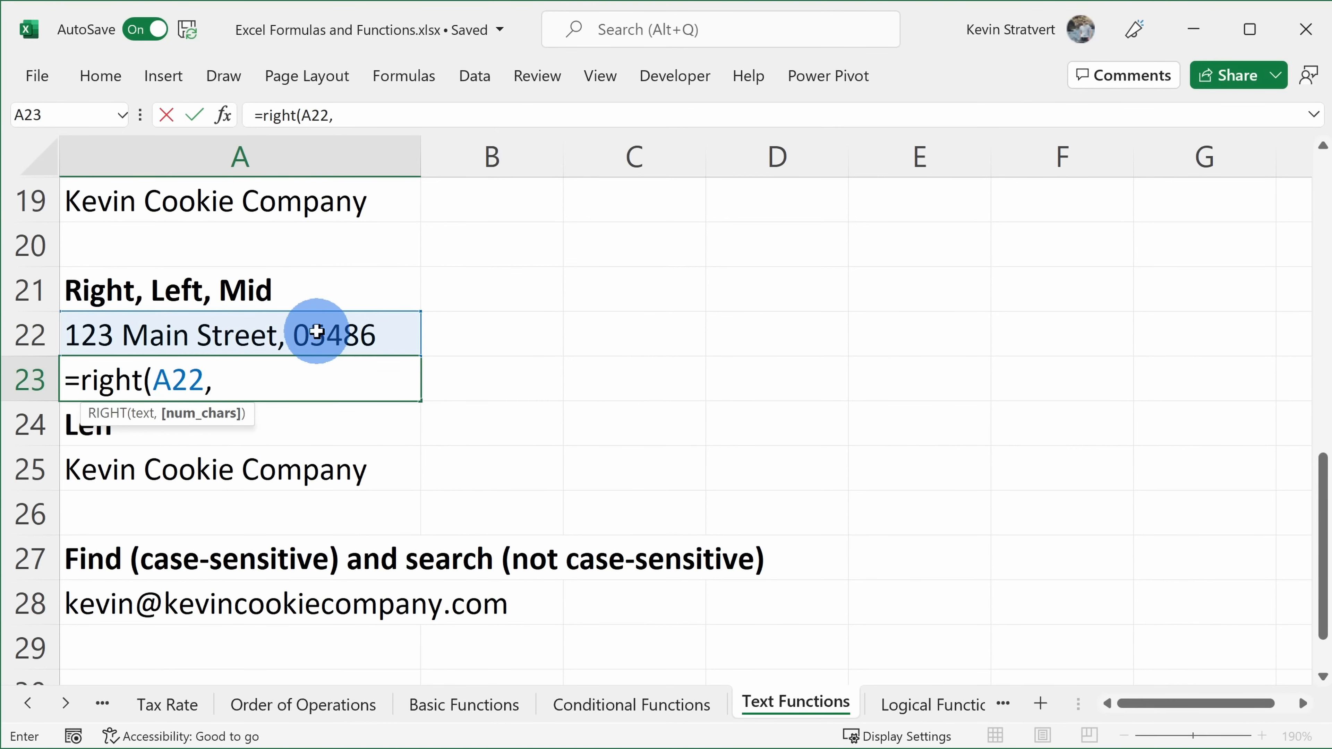
key("Return")
left_click(270, 378)
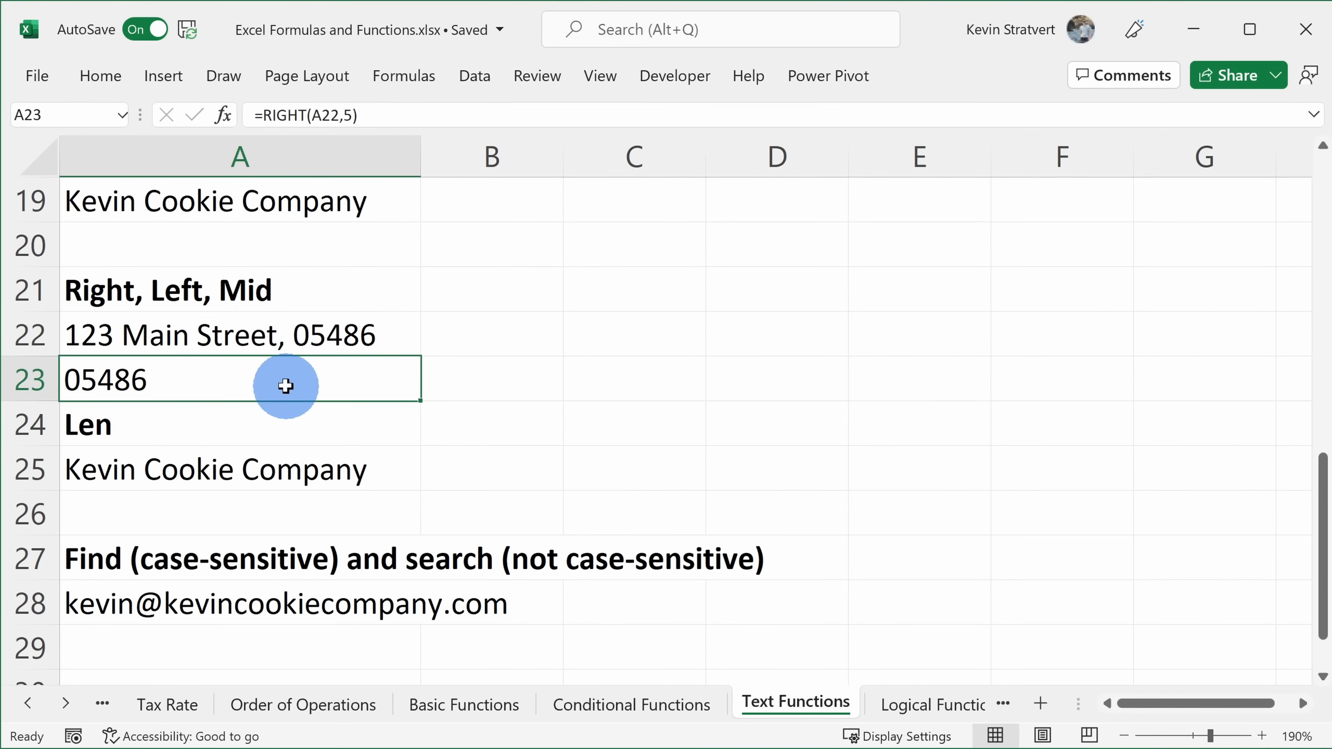
- Enter =LEN(A25) in A26 to count the characters of the company name in A25
scroll(285, 386, "down", 1)
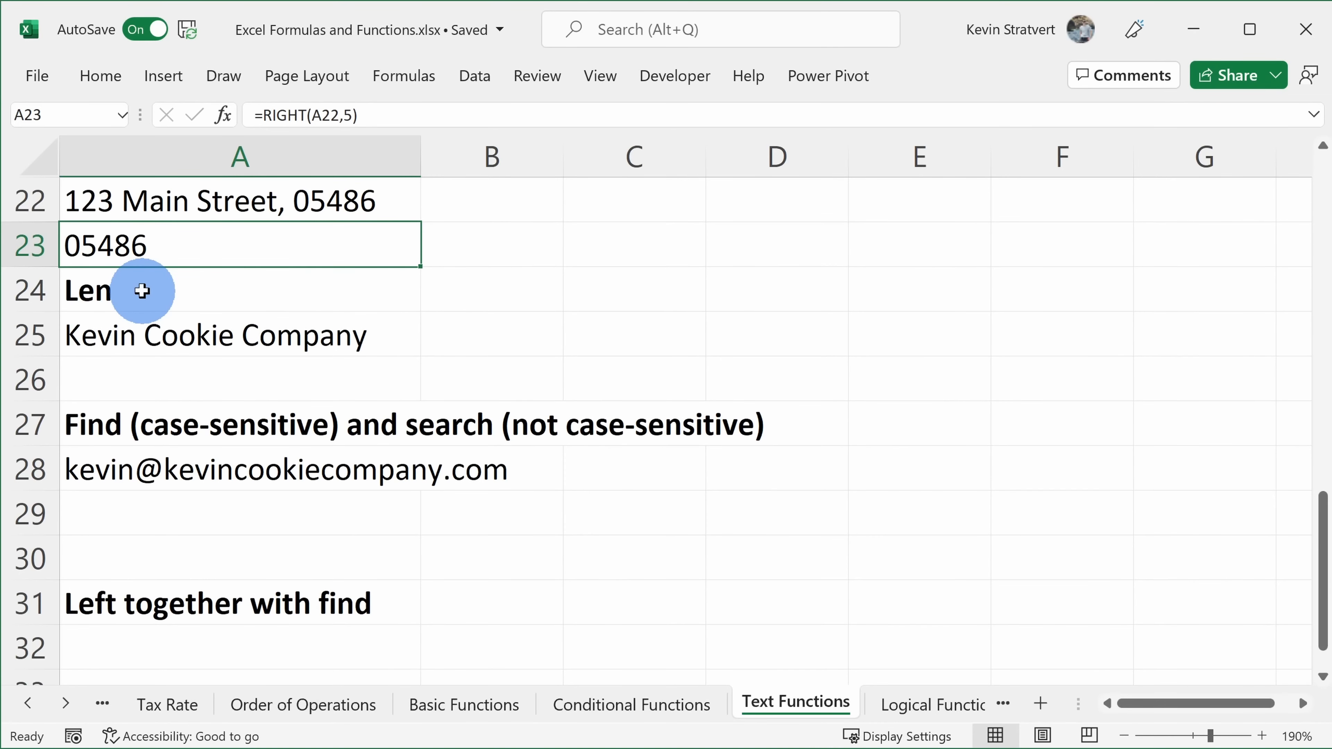
left_click(184, 381)
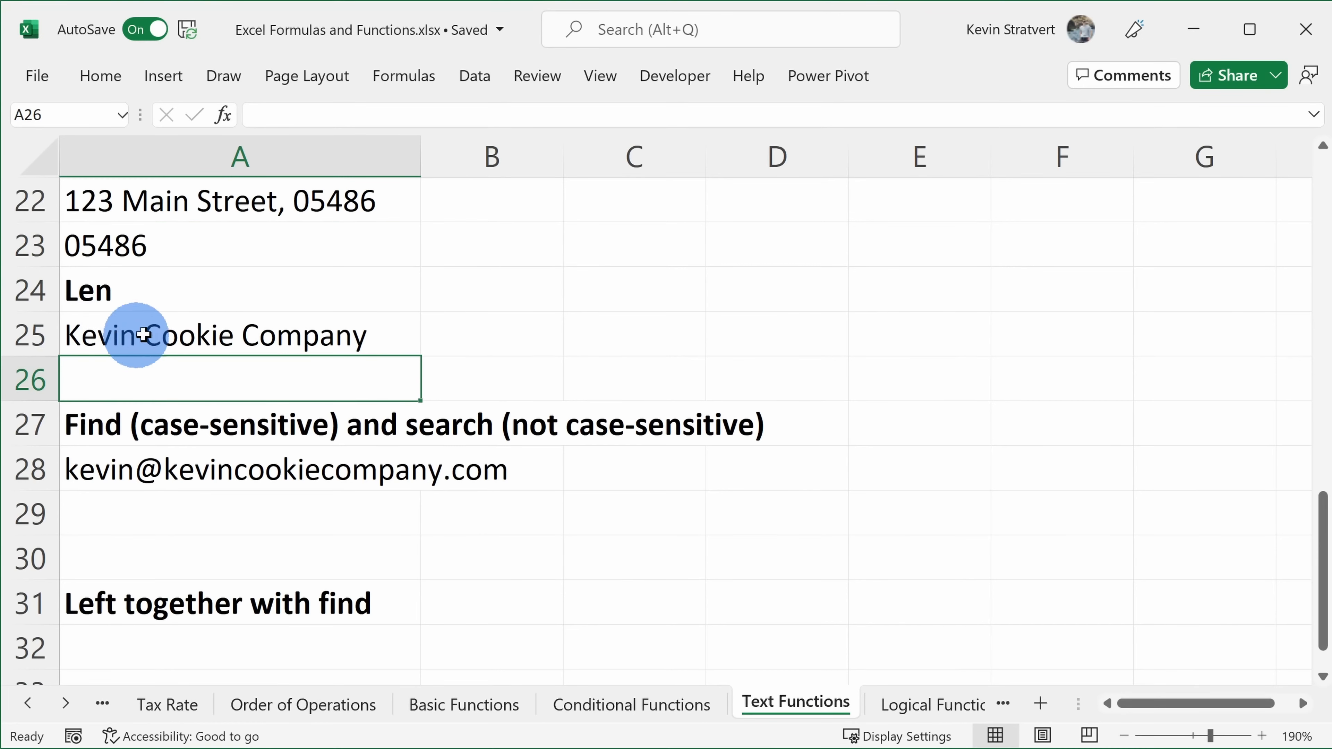
type("=")
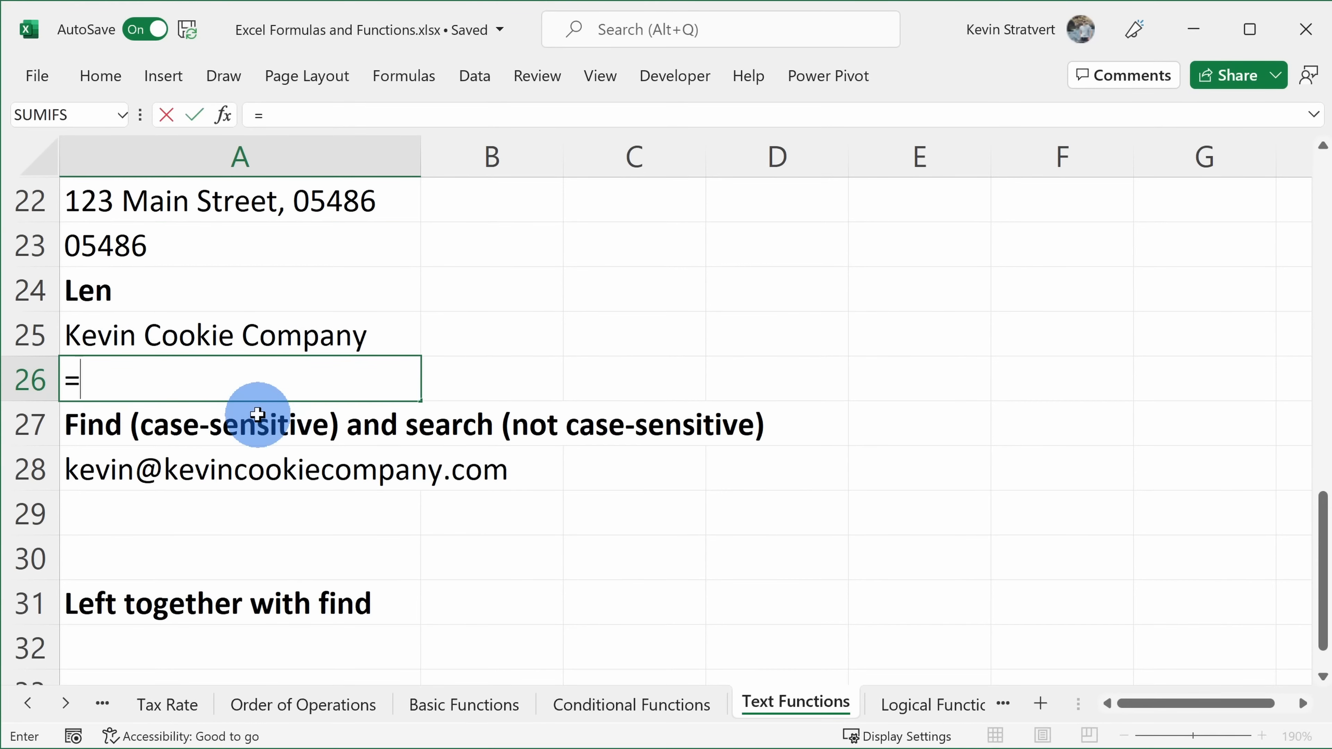
type("len(")
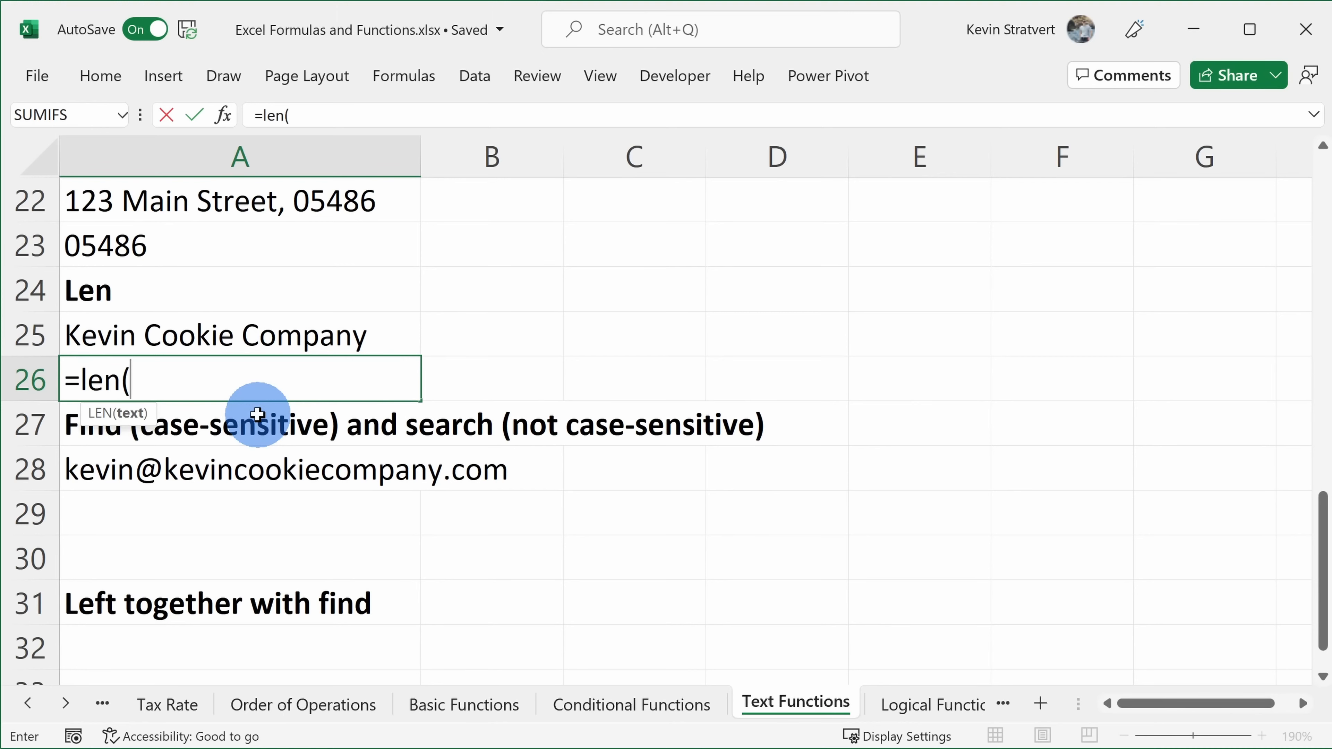
left_click(297, 325)
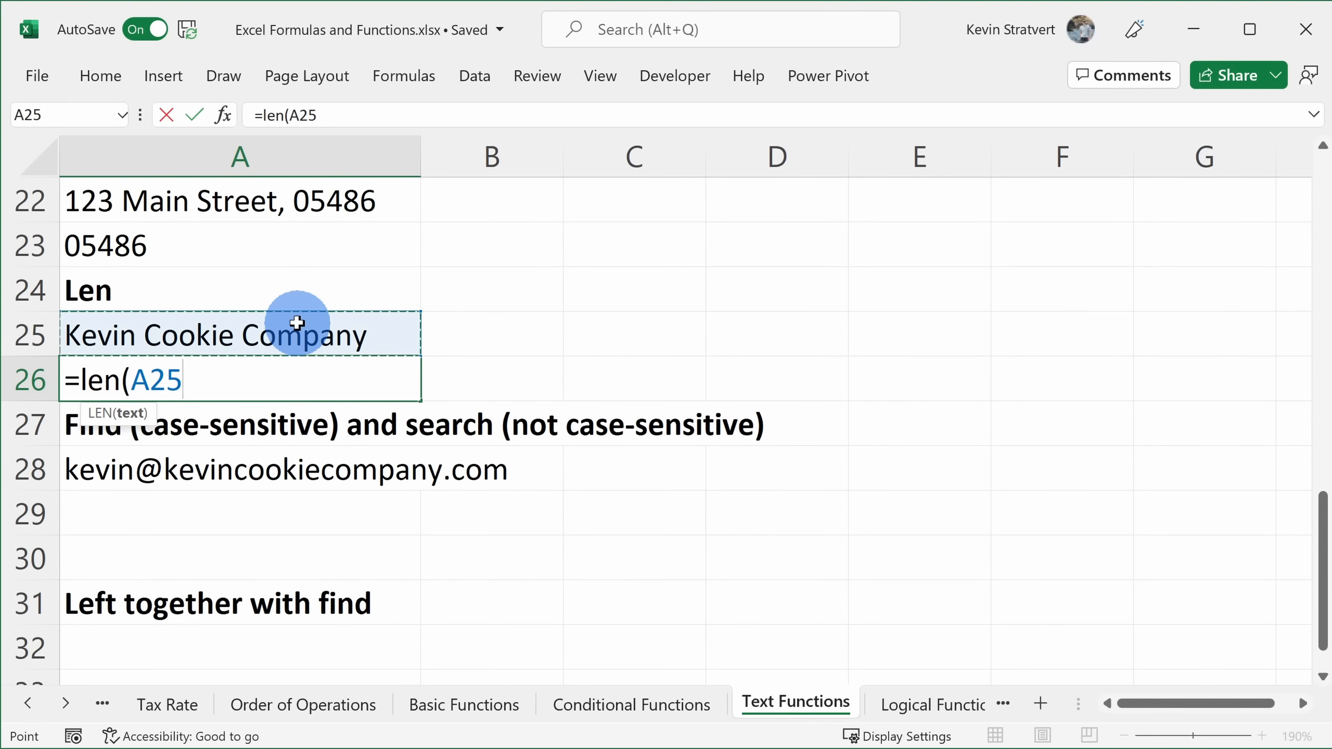
type(")")
key("Return")
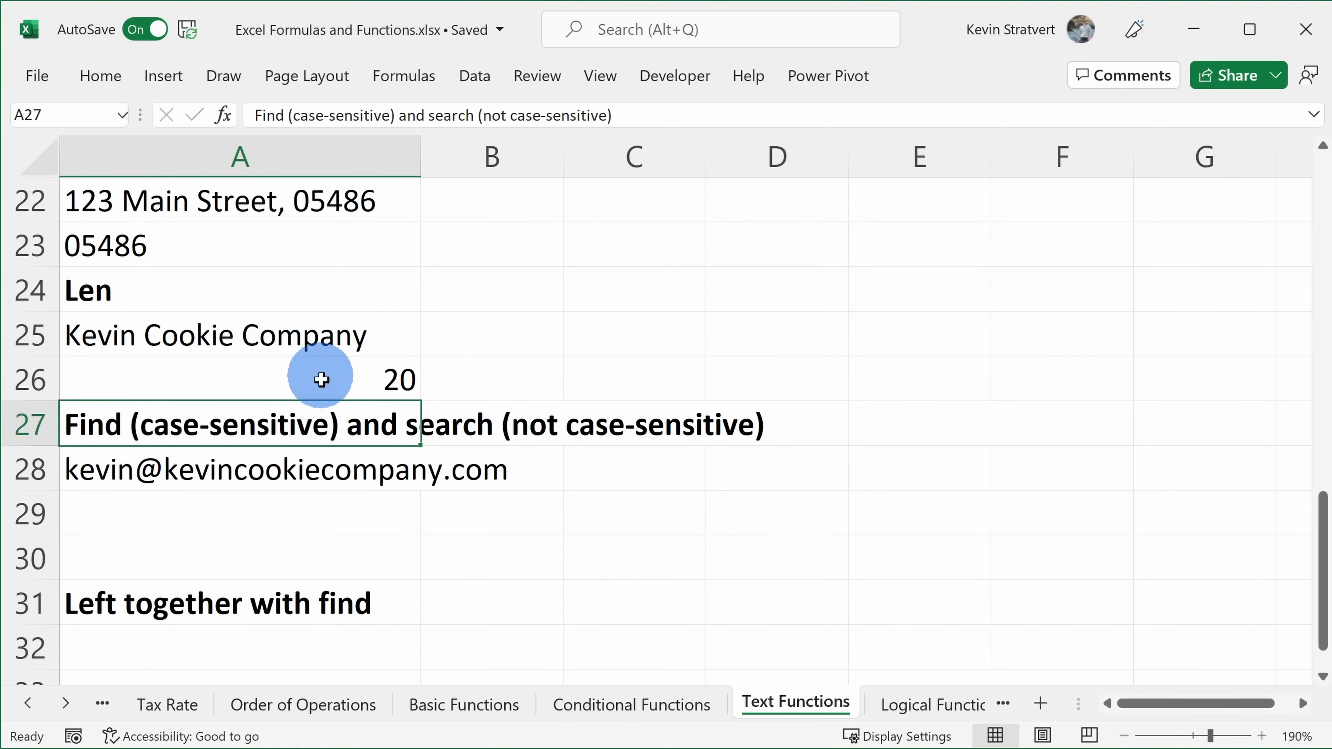
left_click(321, 378)
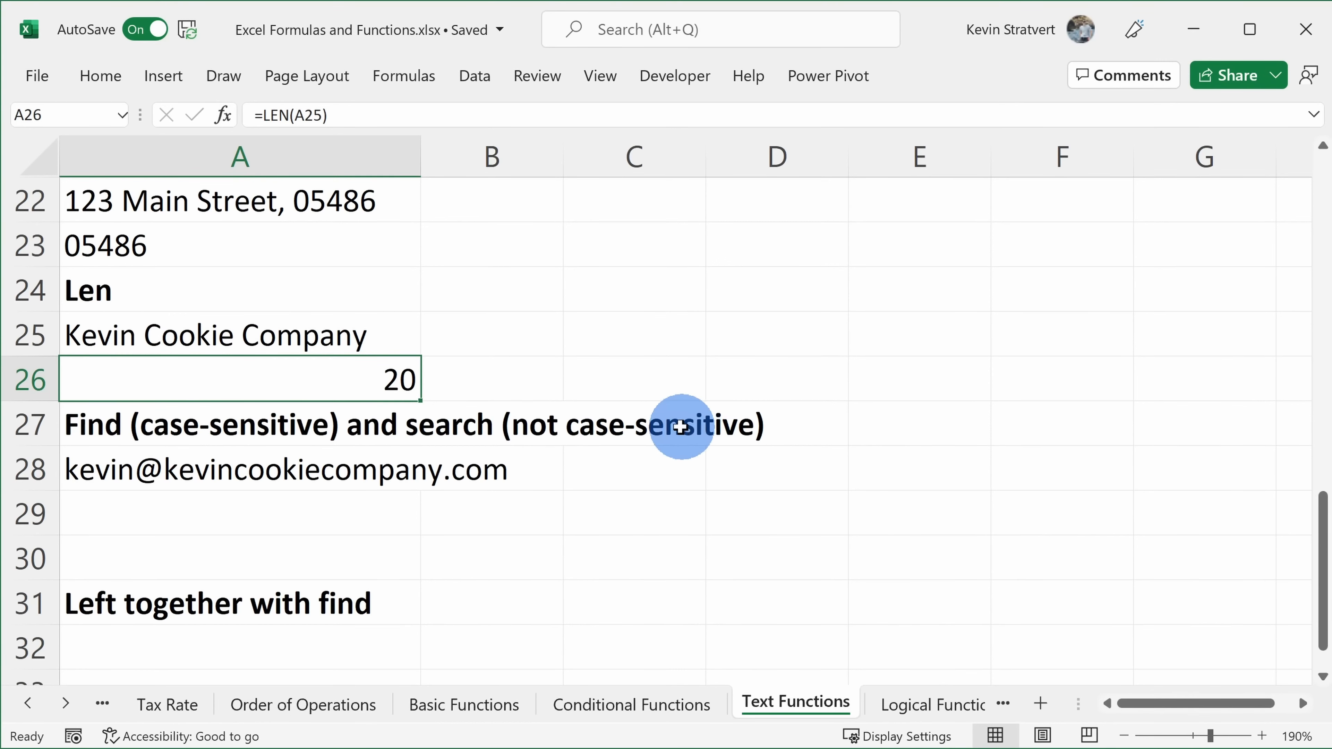
- Enter =FIND("@",A28) in A29 to locate the @ sign within the e-mail address in A28
left_click(328, 450)
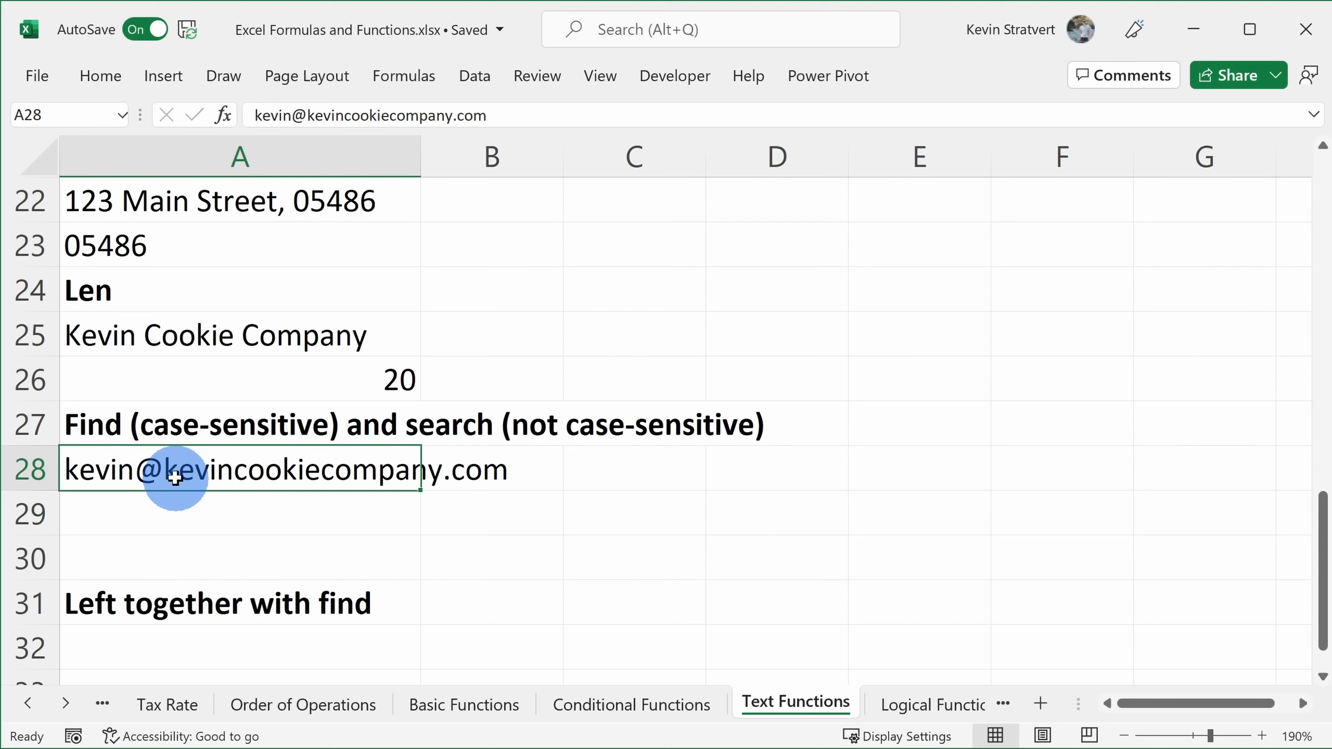
left_click(361, 506)
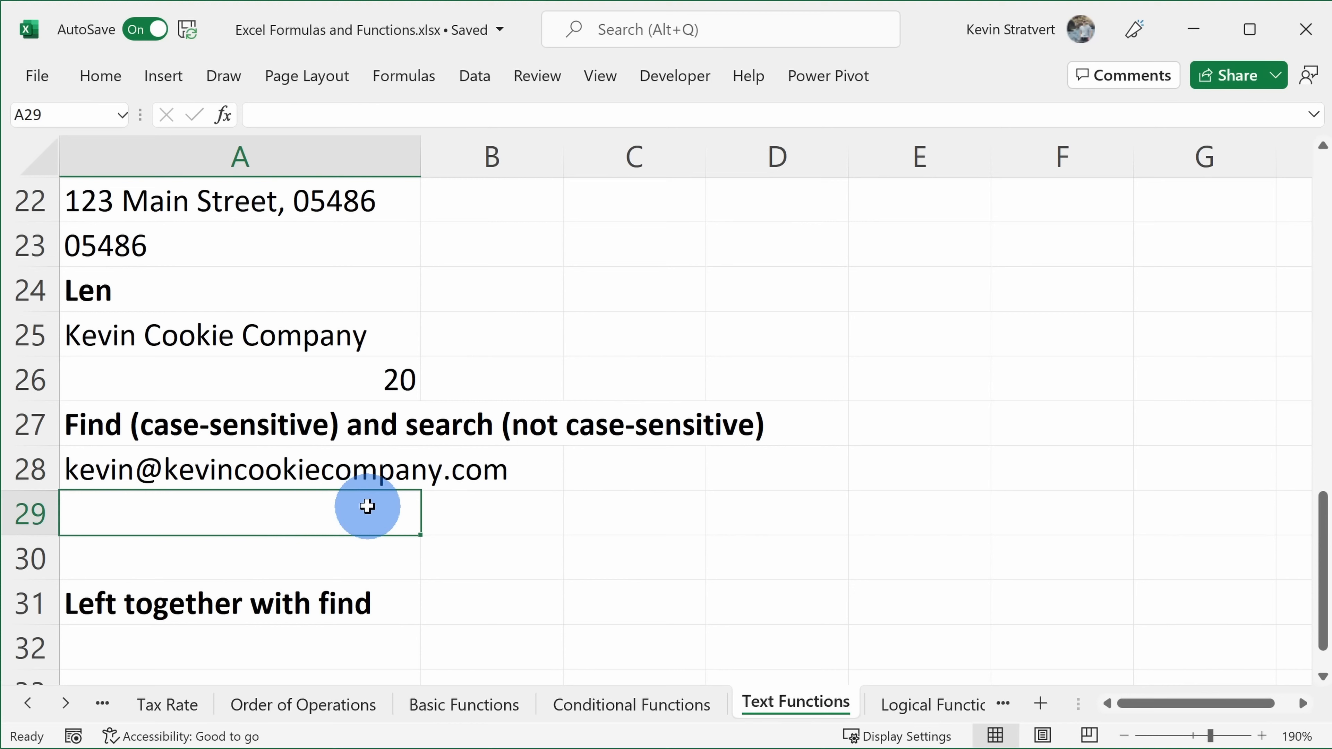
type("=")
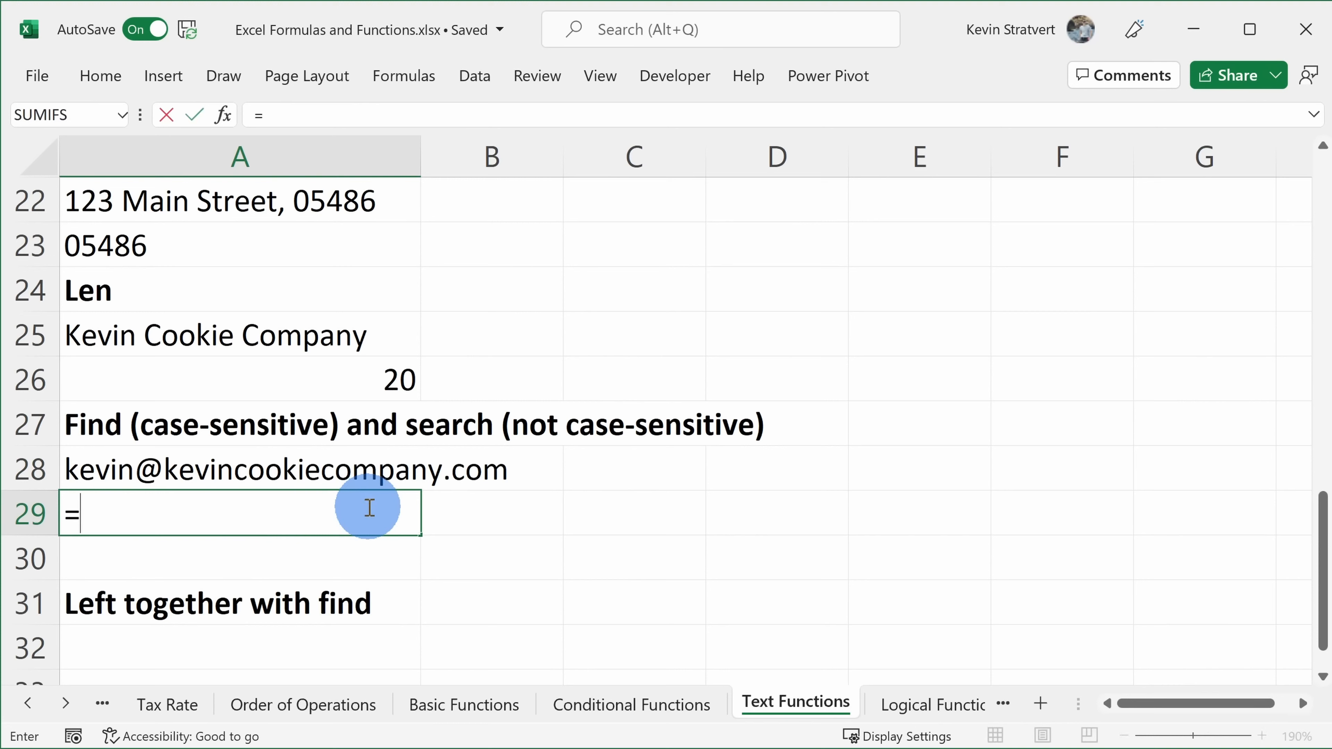
type("fin")
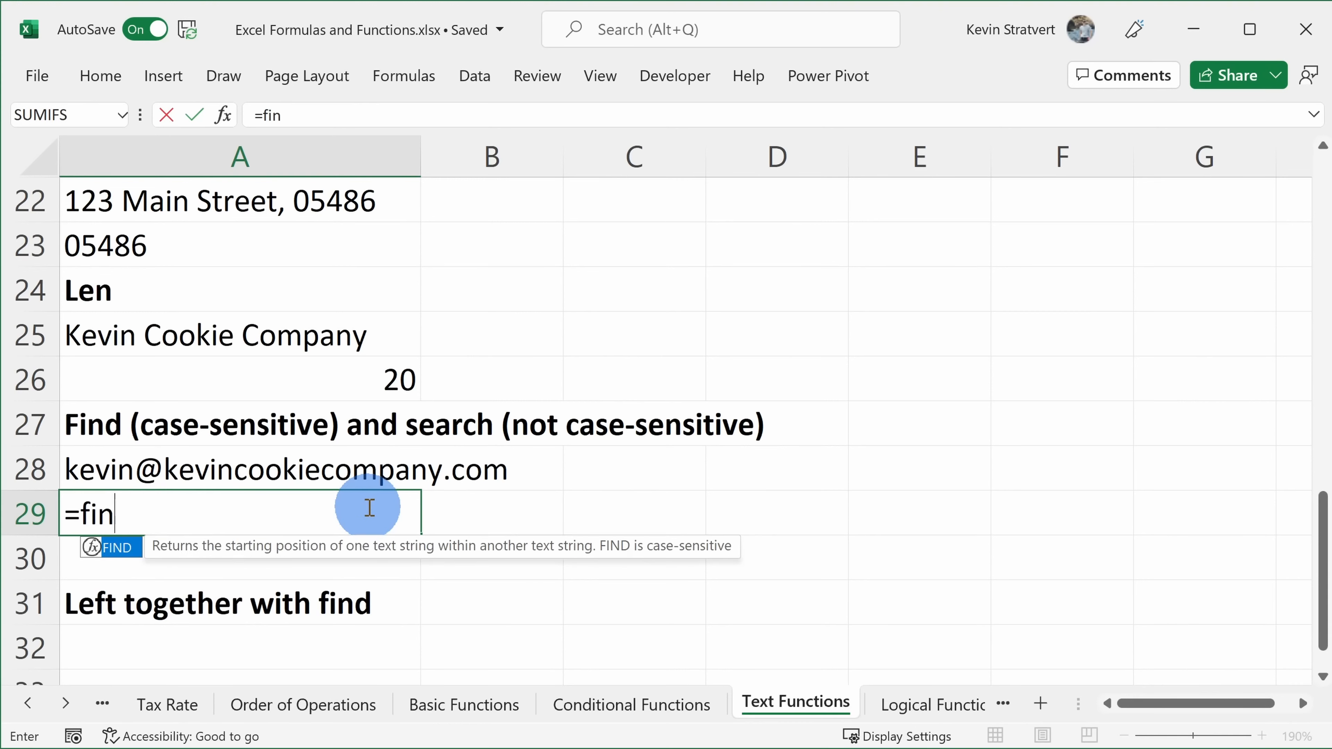
type("d(\"@")
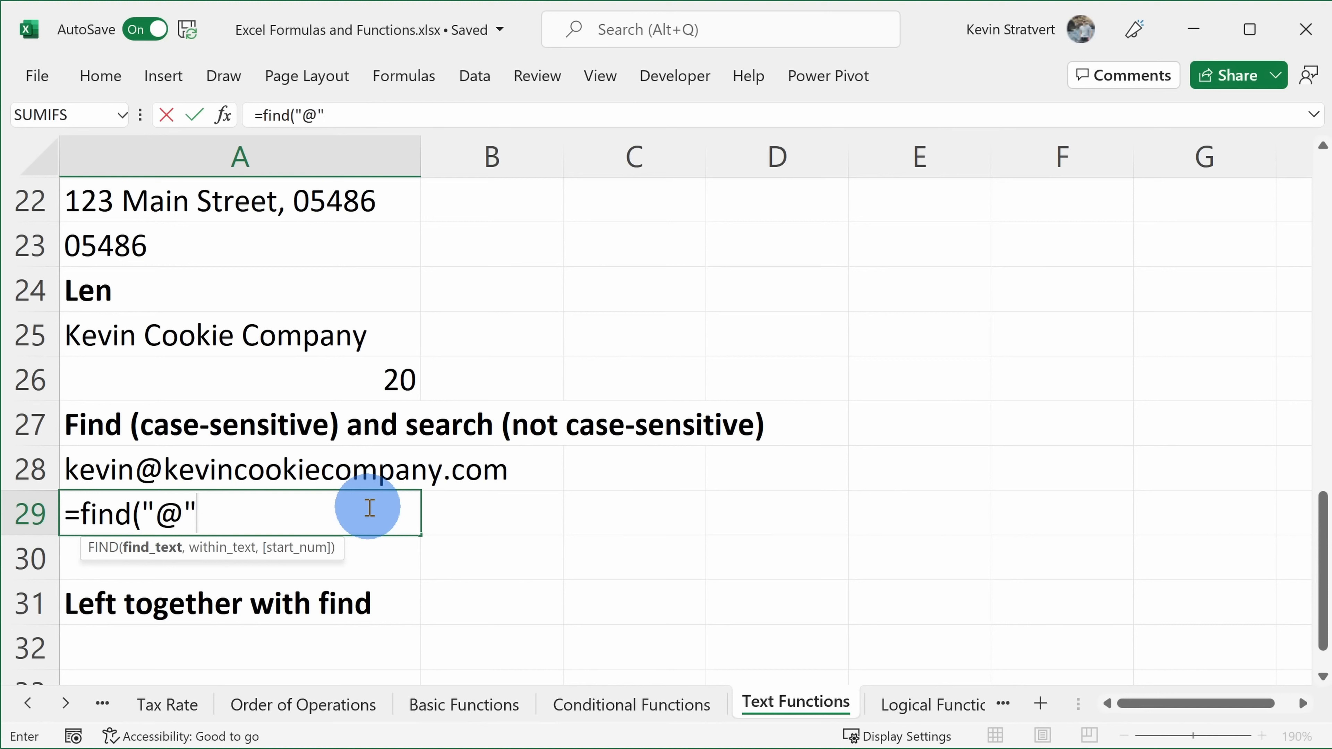
type("\",")
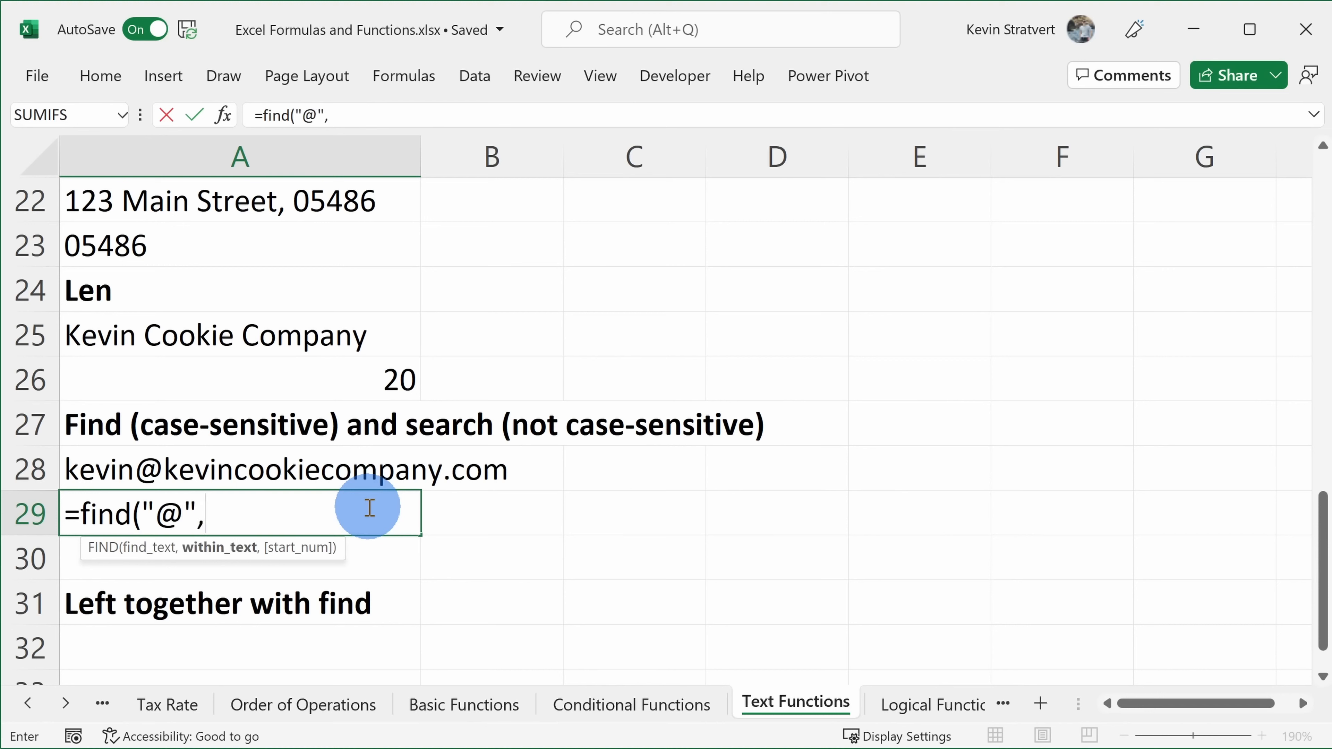
left_click(223, 468)
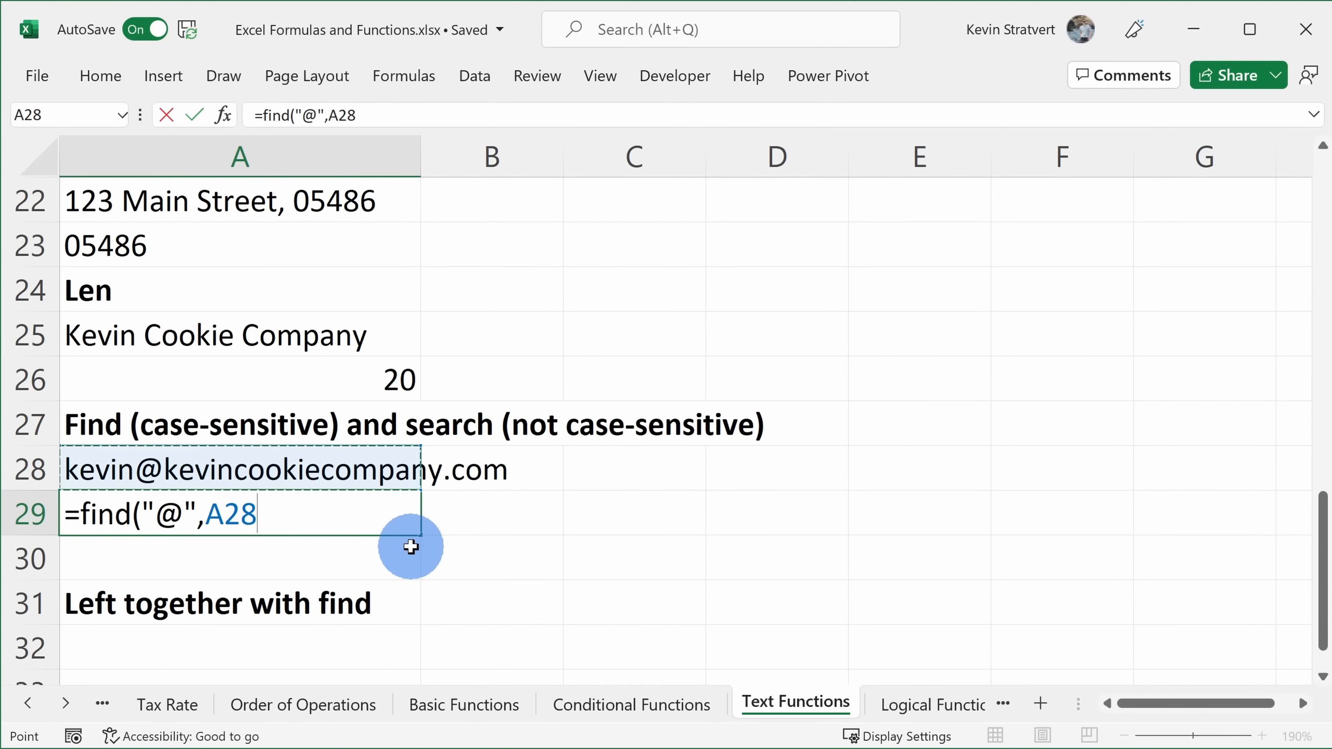
key("Return")
left_click(358, 530)
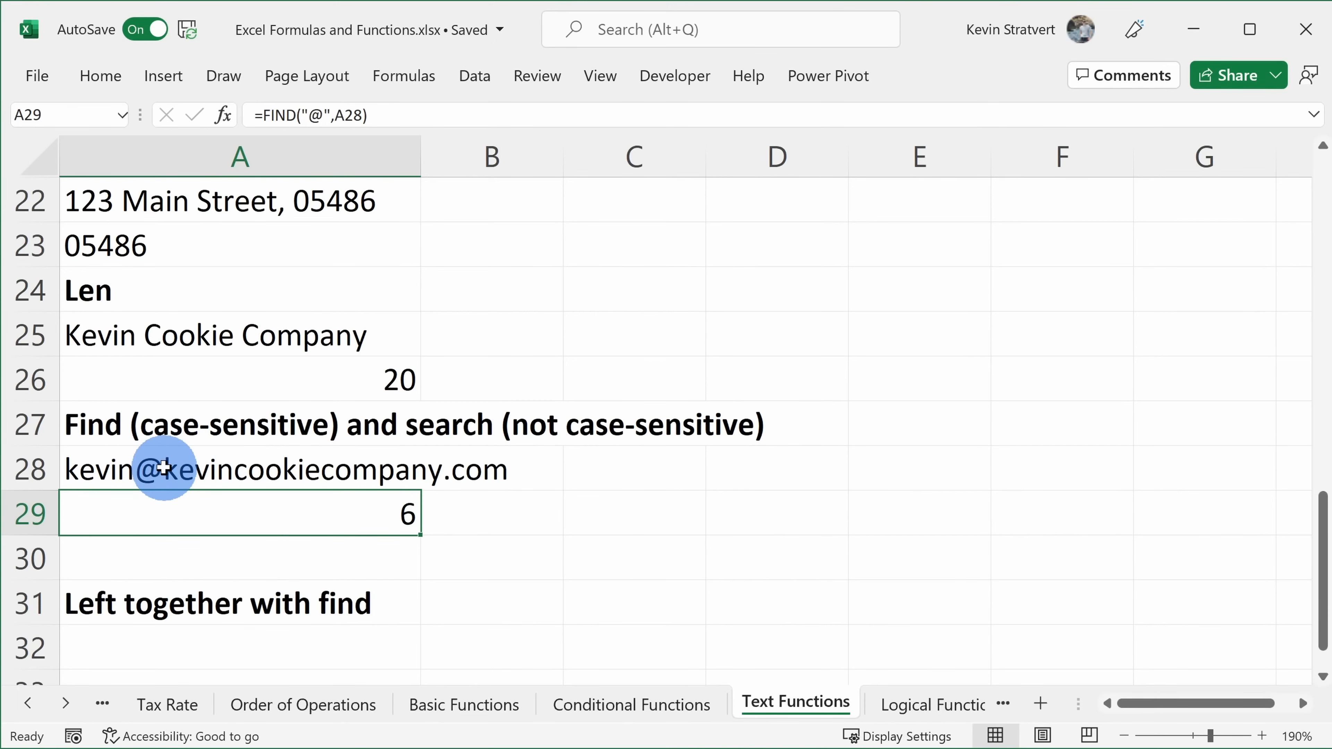
- Enter =LEFT(A28,FIND("@",A28)) in A32 to extract the e-mail address's text up to and including the @ sign
scroll(164, 467, "down", 1)
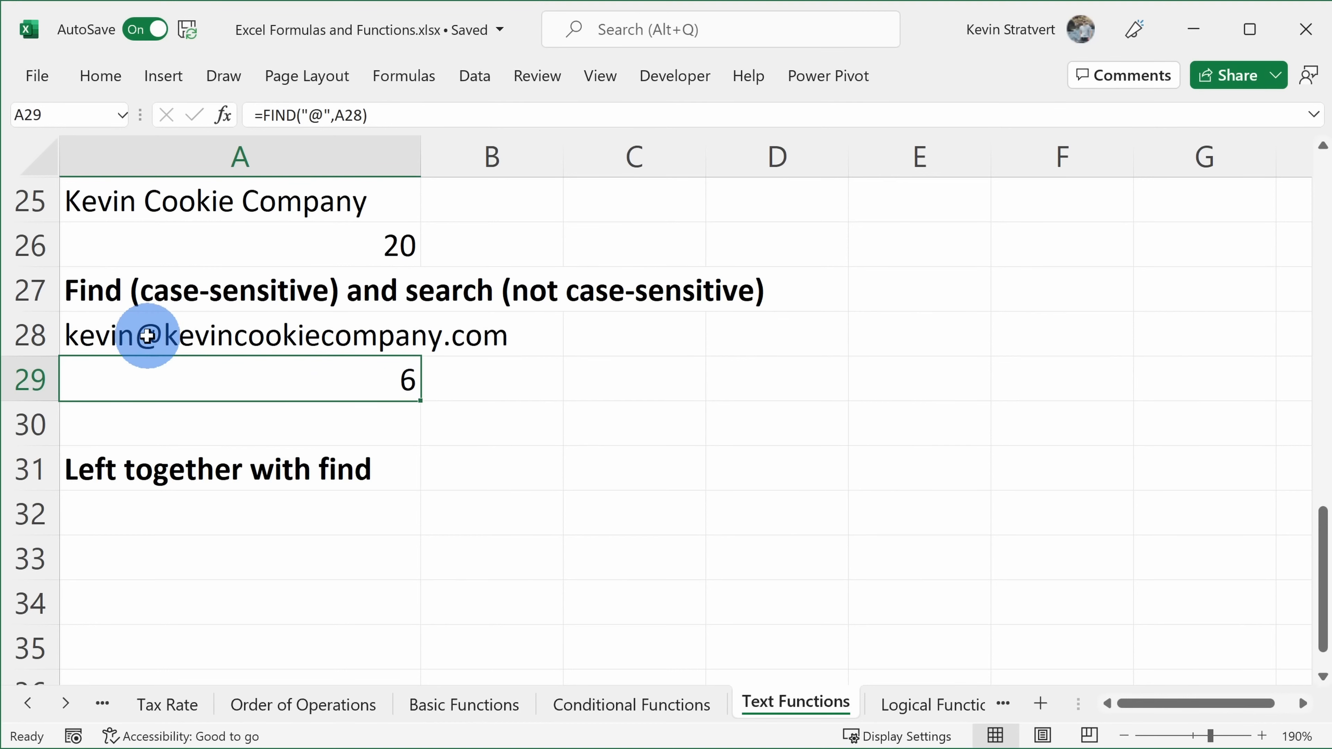
left_click(230, 513)
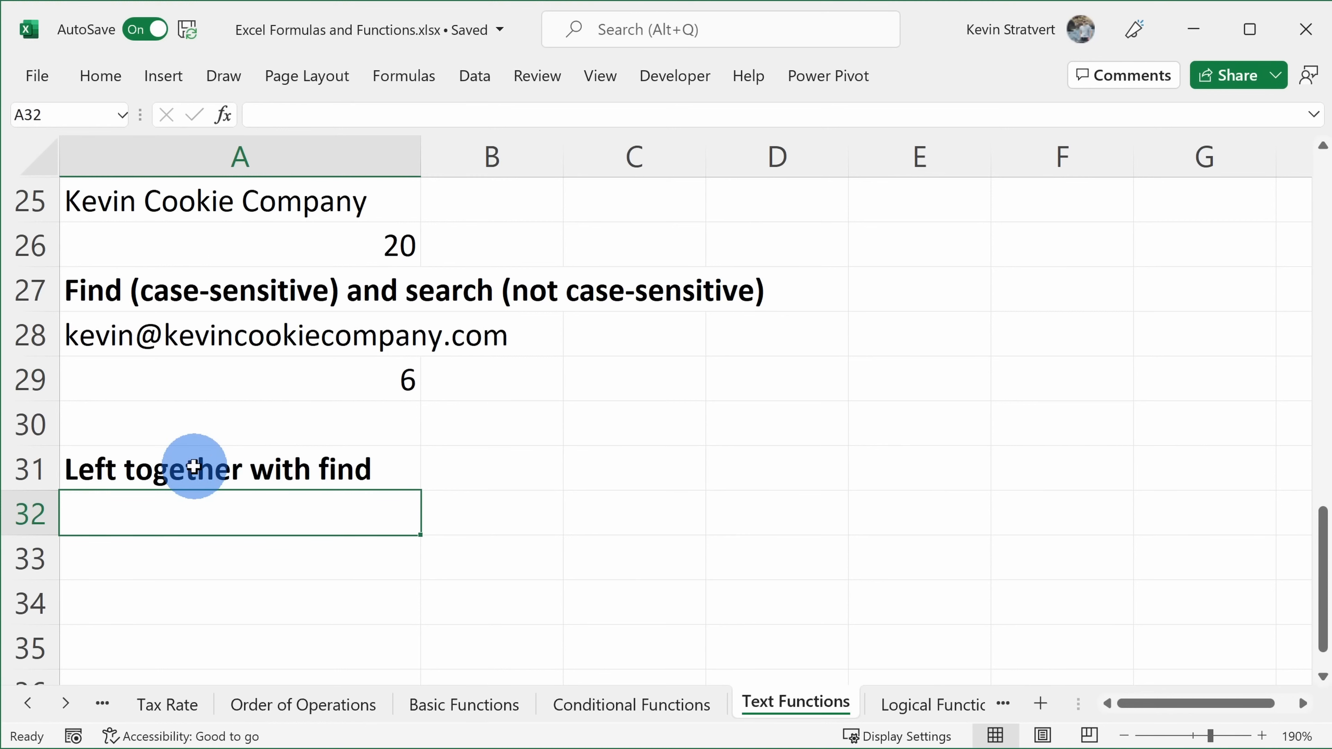
left_click(208, 464)
left_click(230, 503)
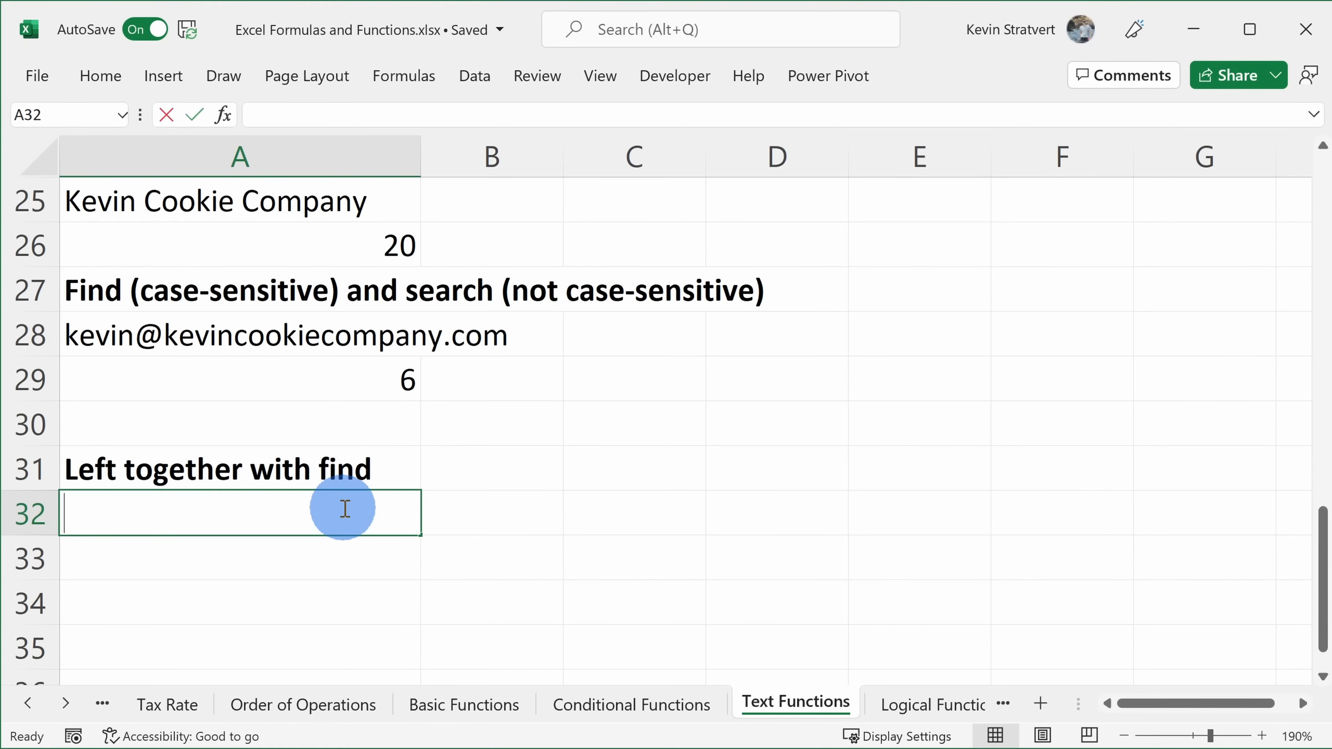
type("=left(")
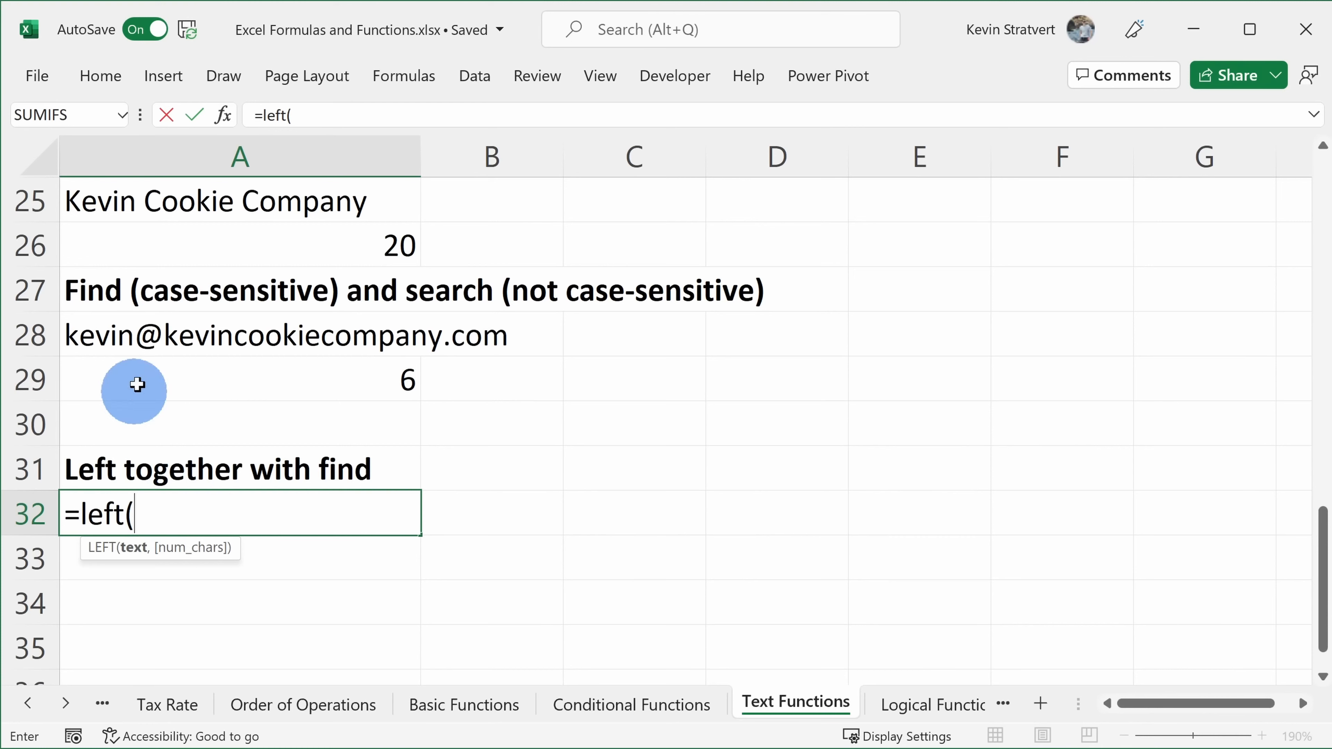
left_click(181, 341)
type(",")
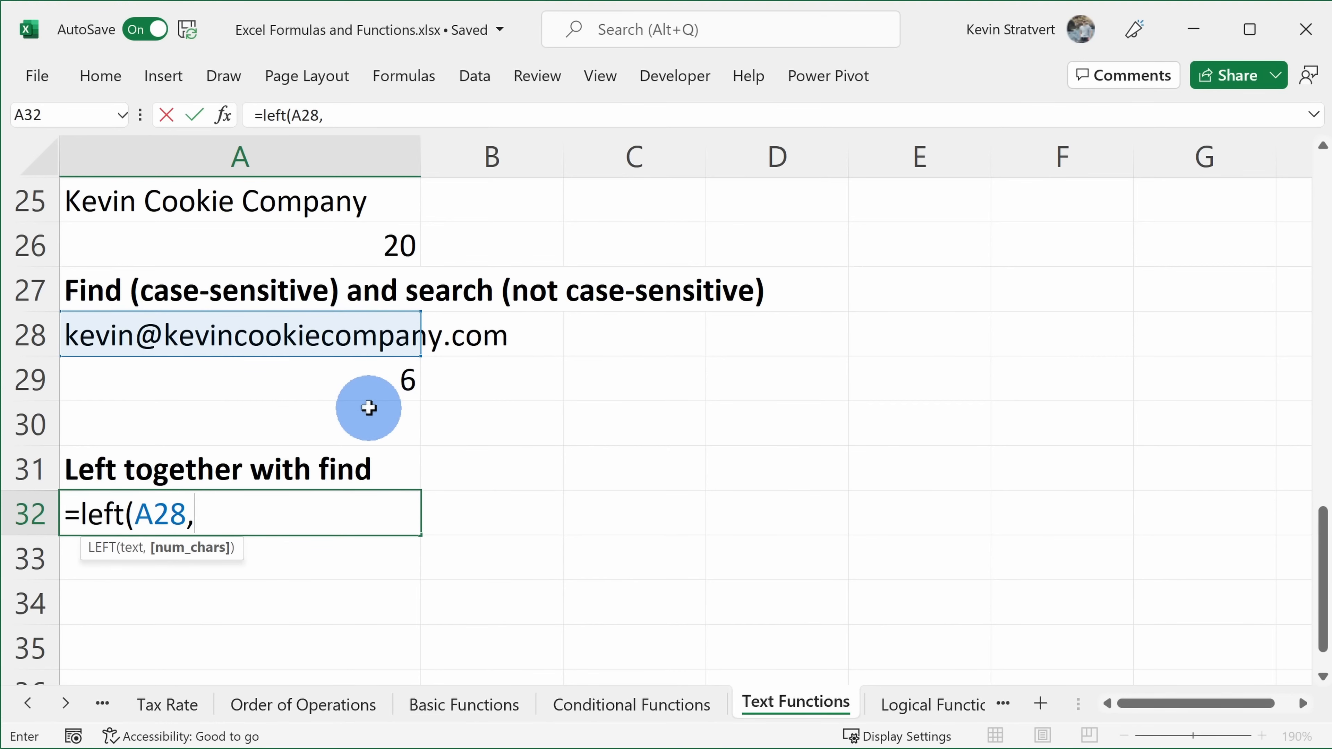
type("find(")
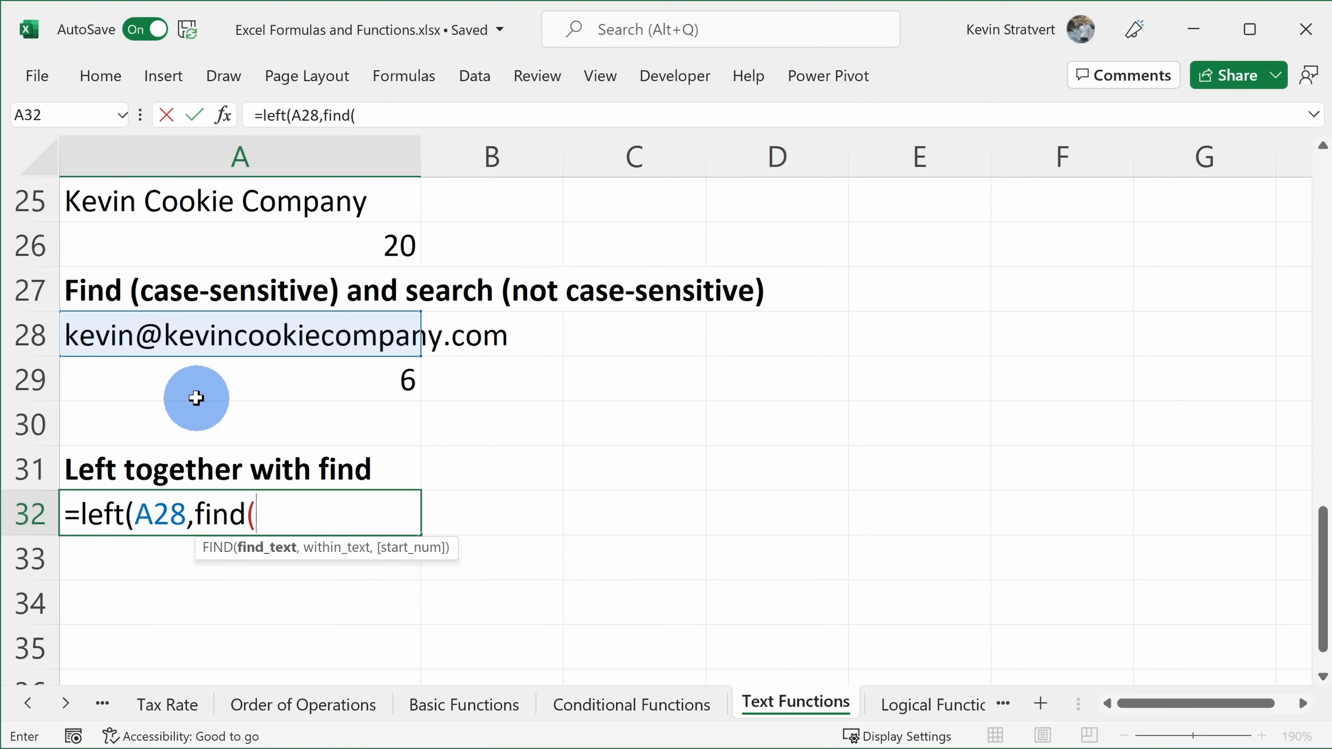
type("\"@\",")
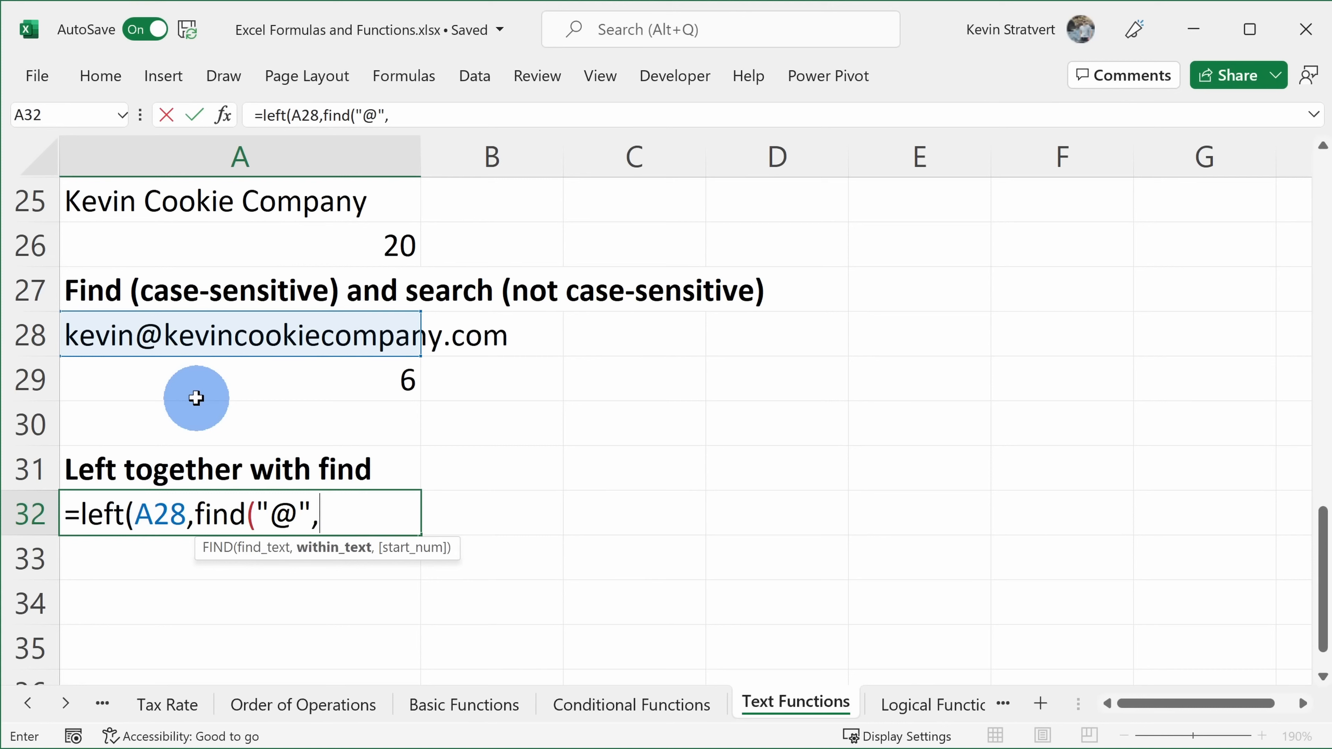
left_click(246, 338)
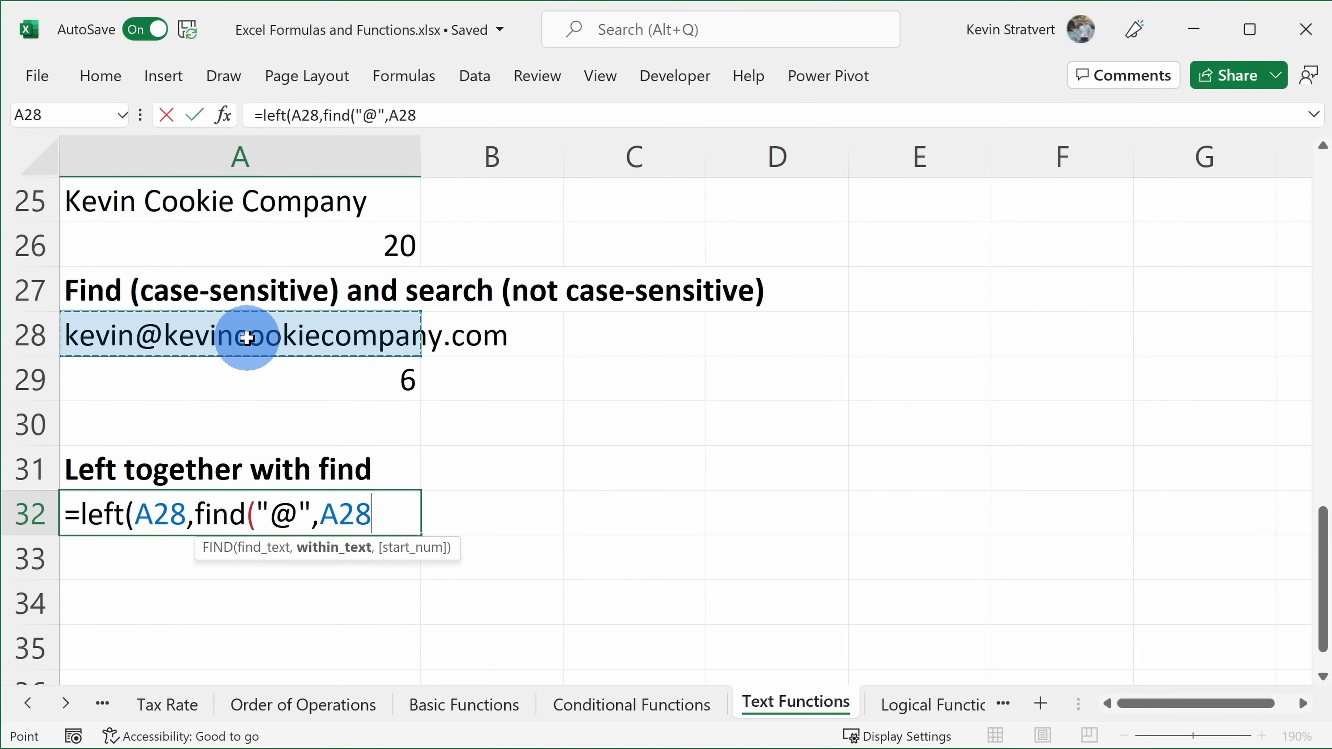
type(")")
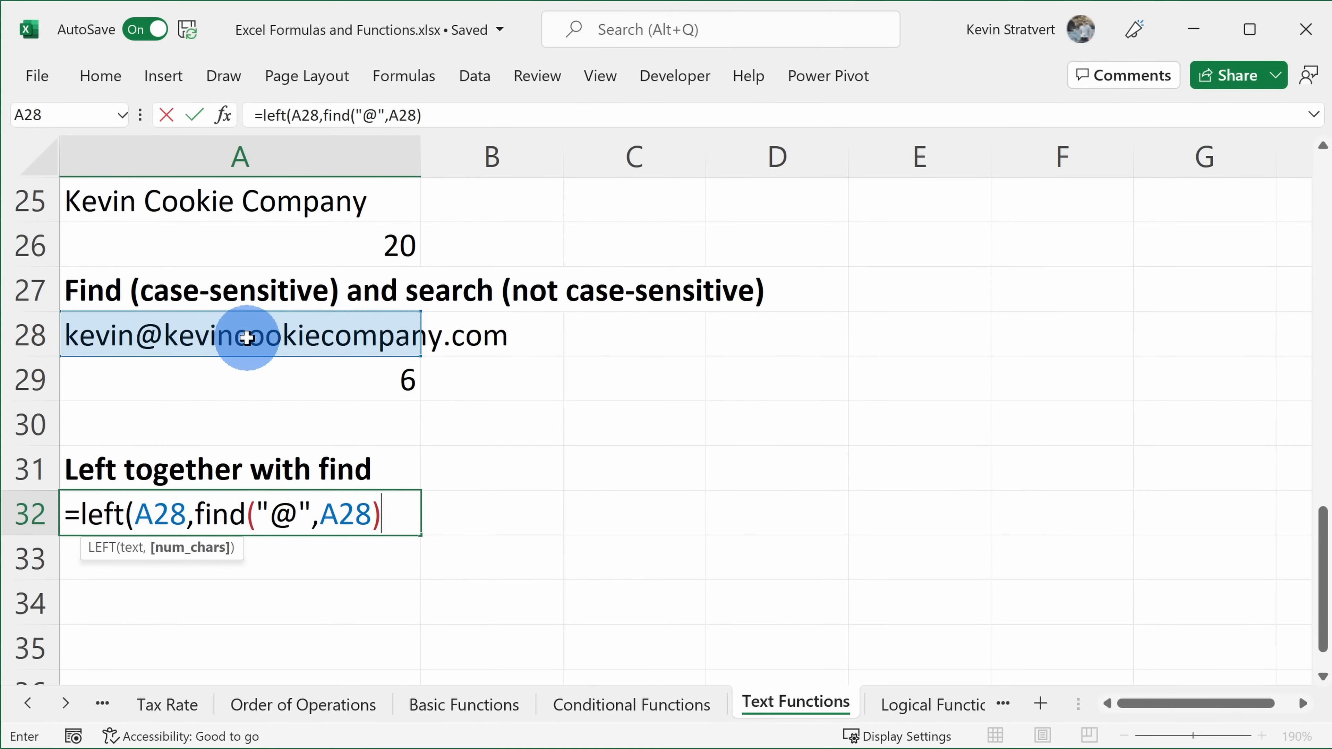
type(")")
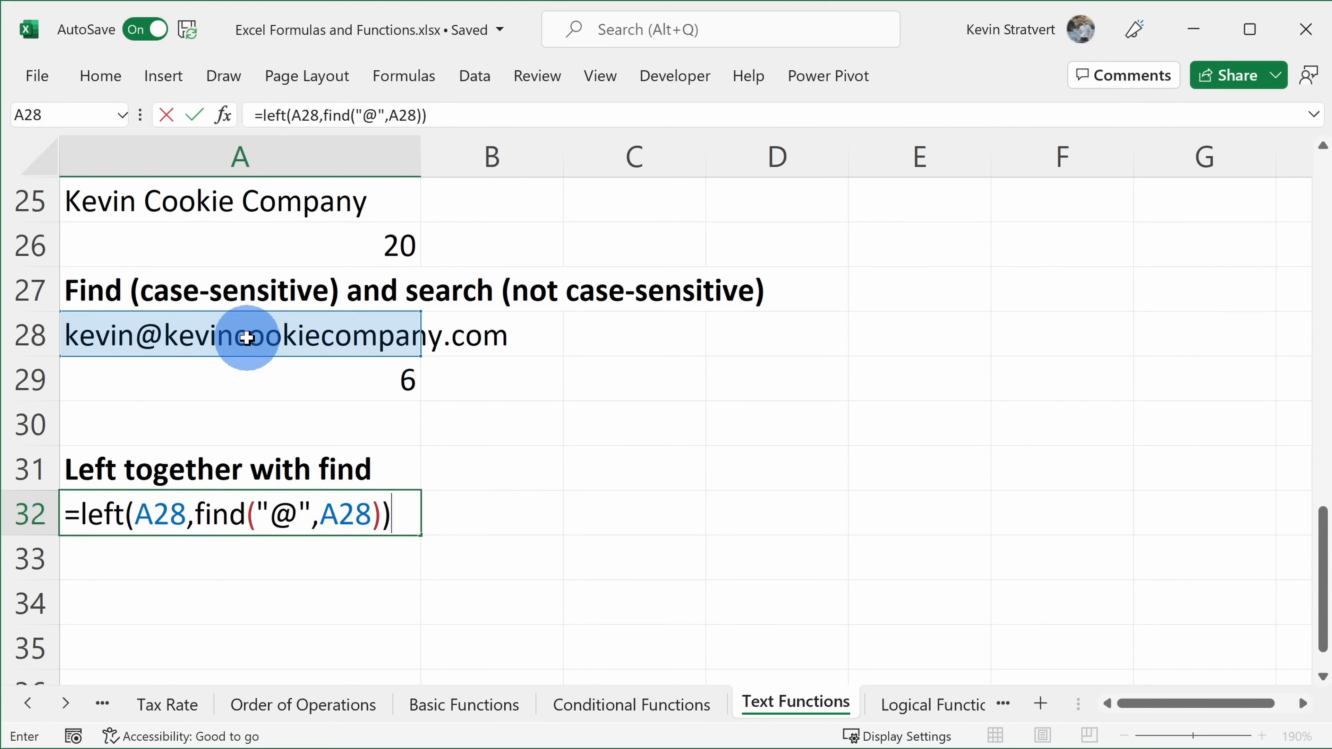
key("Return")
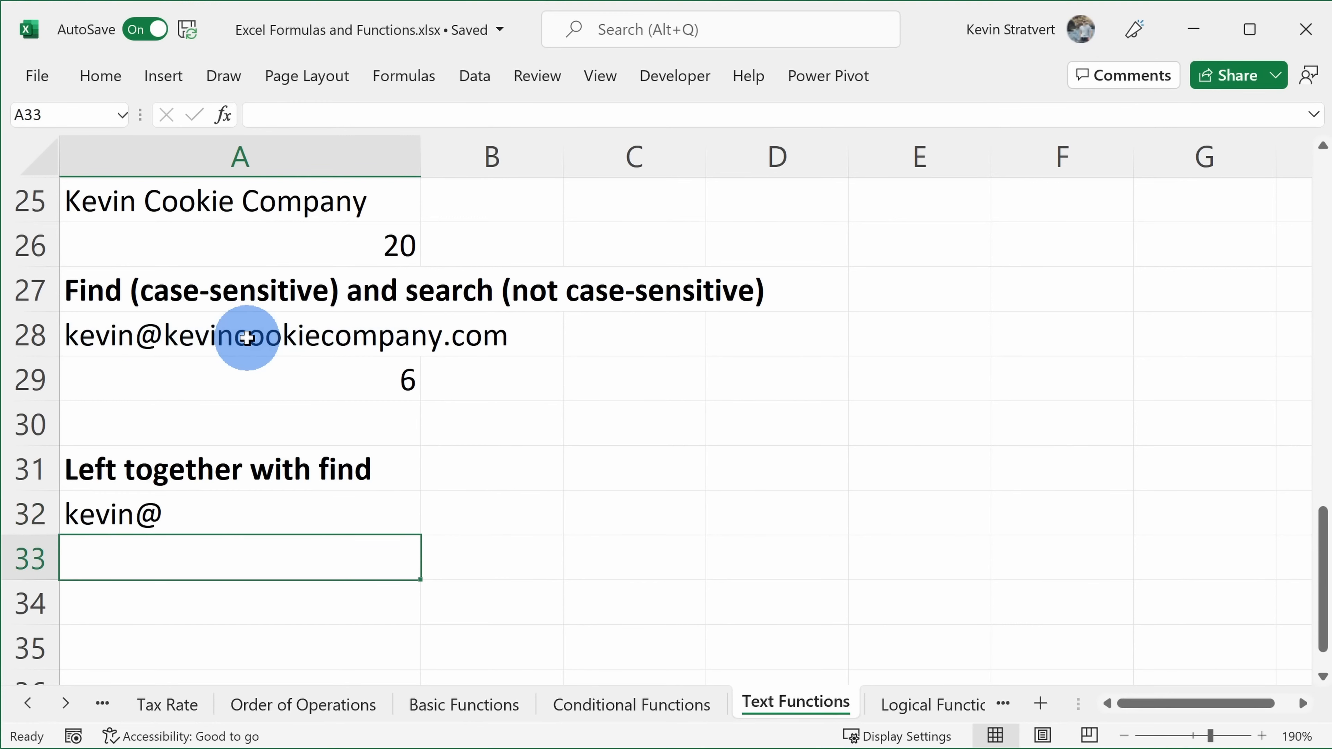
- Subtract 1 from the FIND result in A32's formula, making it =LEFT(A28,FIND("@",A28)-1), to leave out the @ sign
left_click(167, 518)
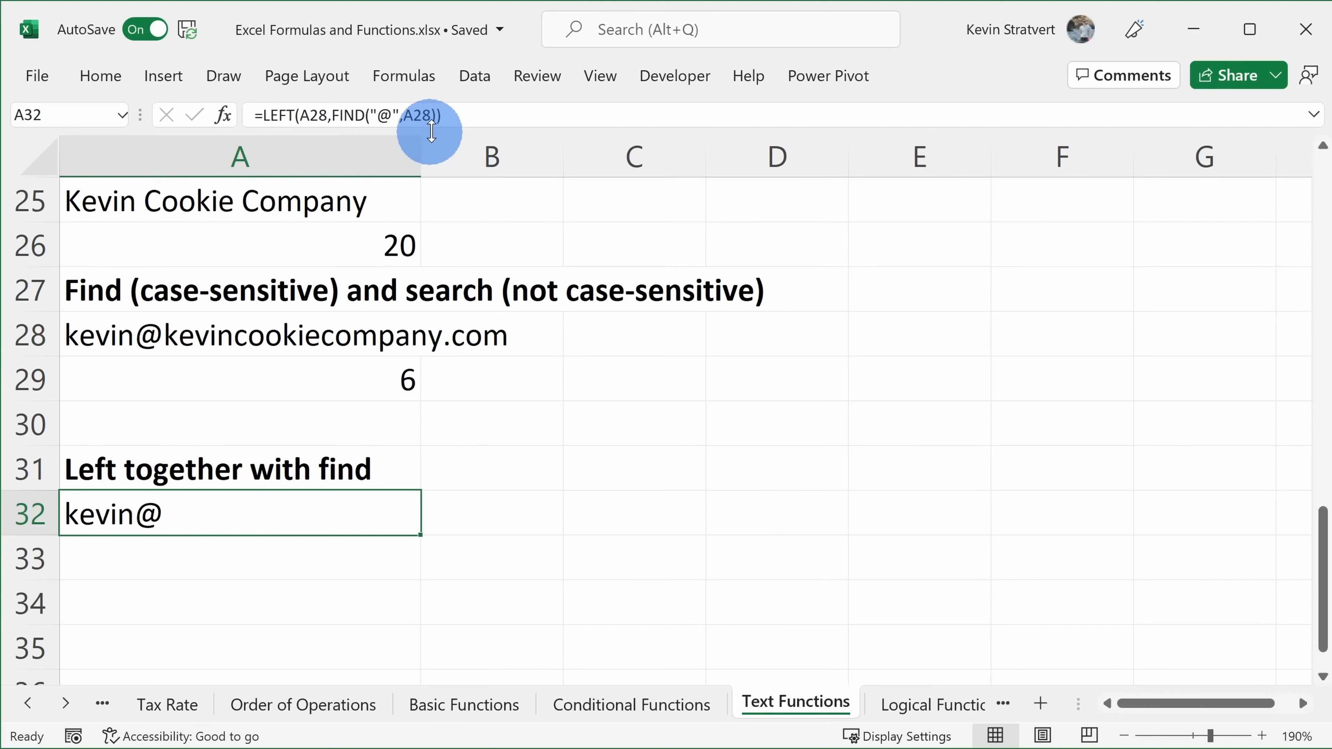
left_click(435, 115)
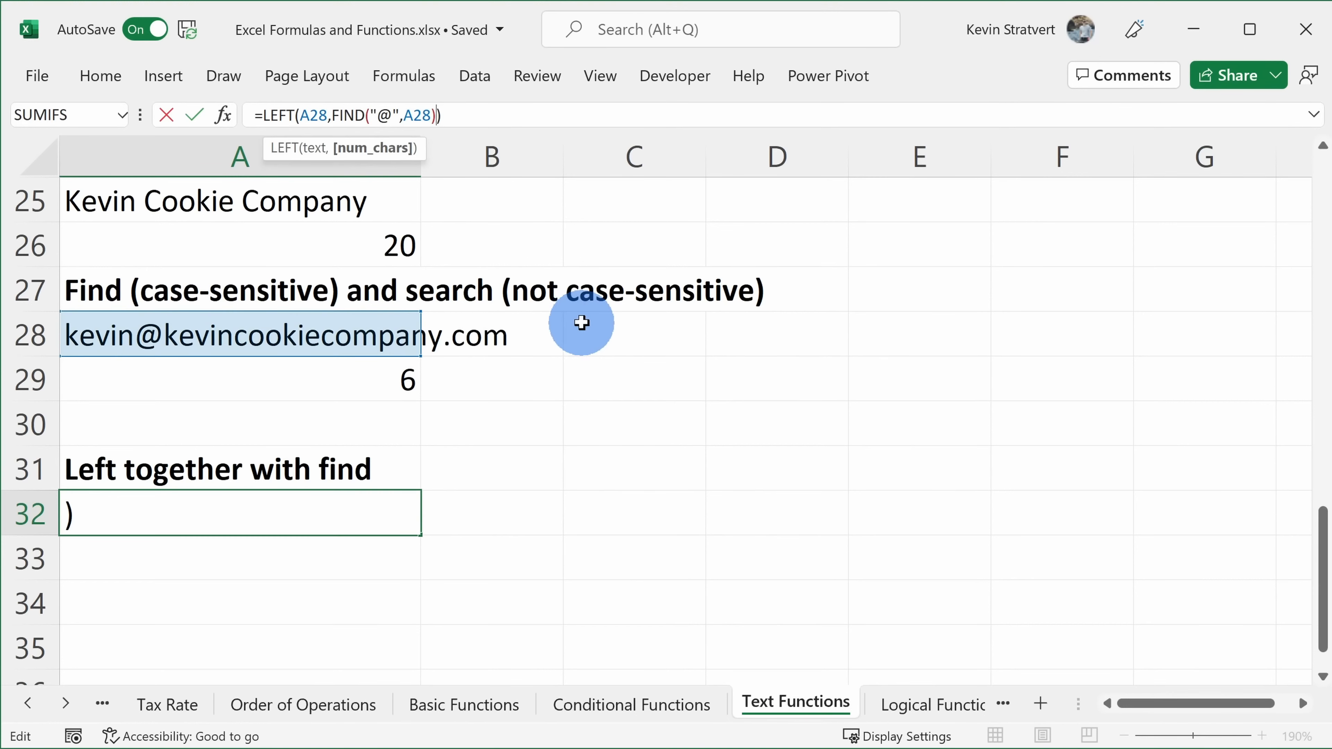
type("-1")
key("Return")
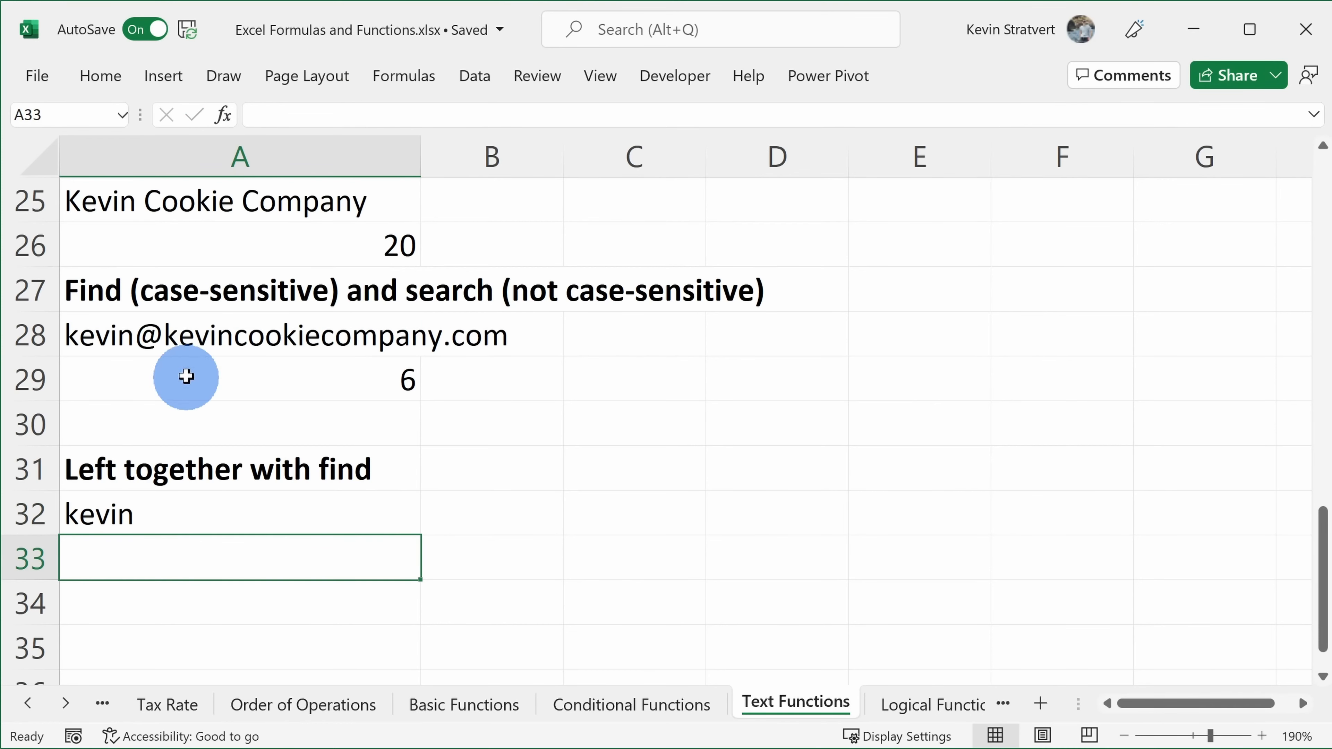
- Replace the part before the @ sign in A28's e-mail address with a different first name and select A32 to check its extraction
left_click(130, 338)
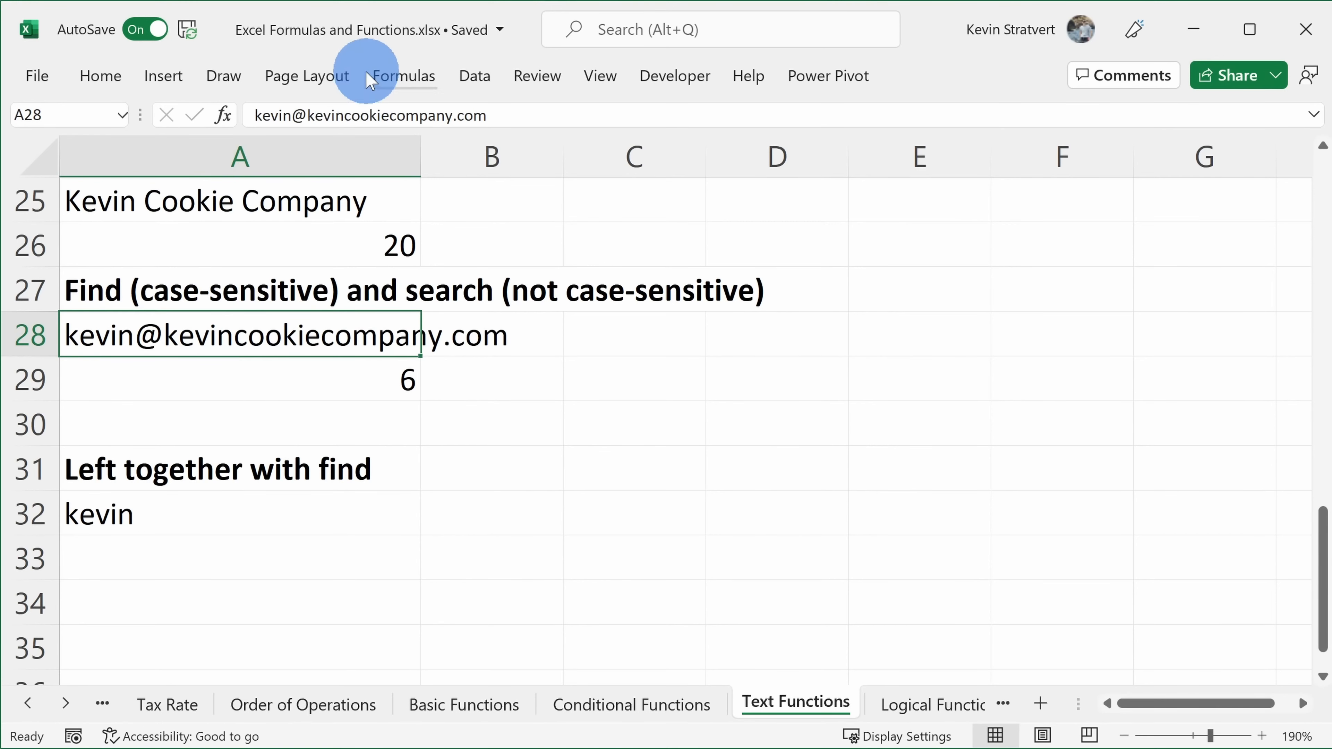
left_click_drag(290, 115, 230, 121)
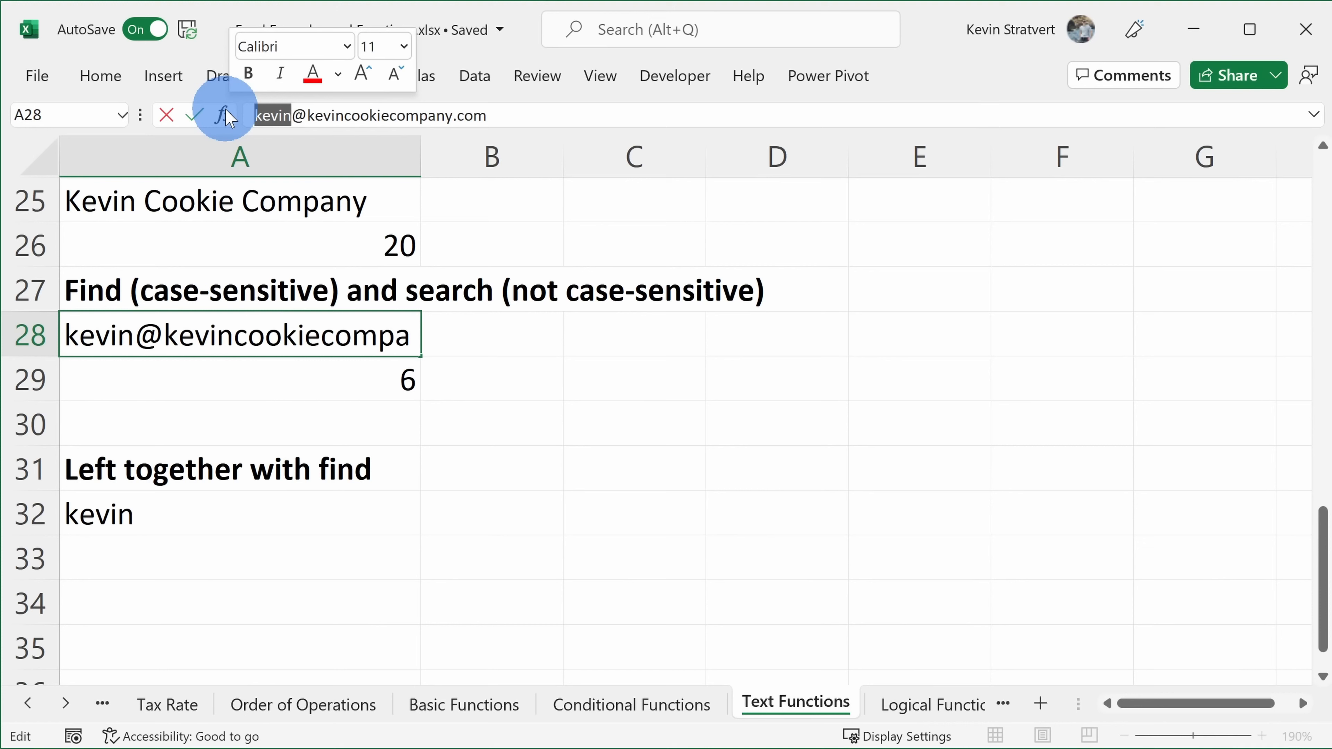
type("sue")
key("Return")
key("Down")
key("Down")
key("Down")
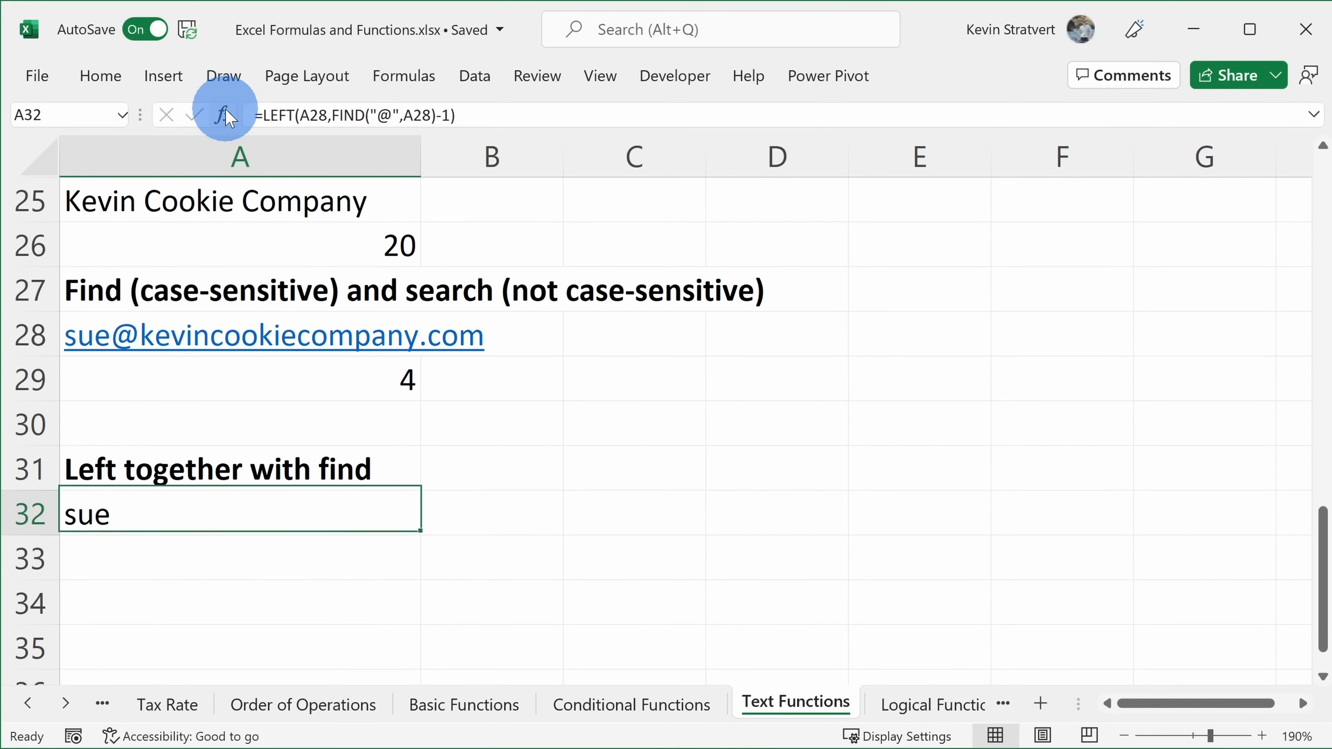
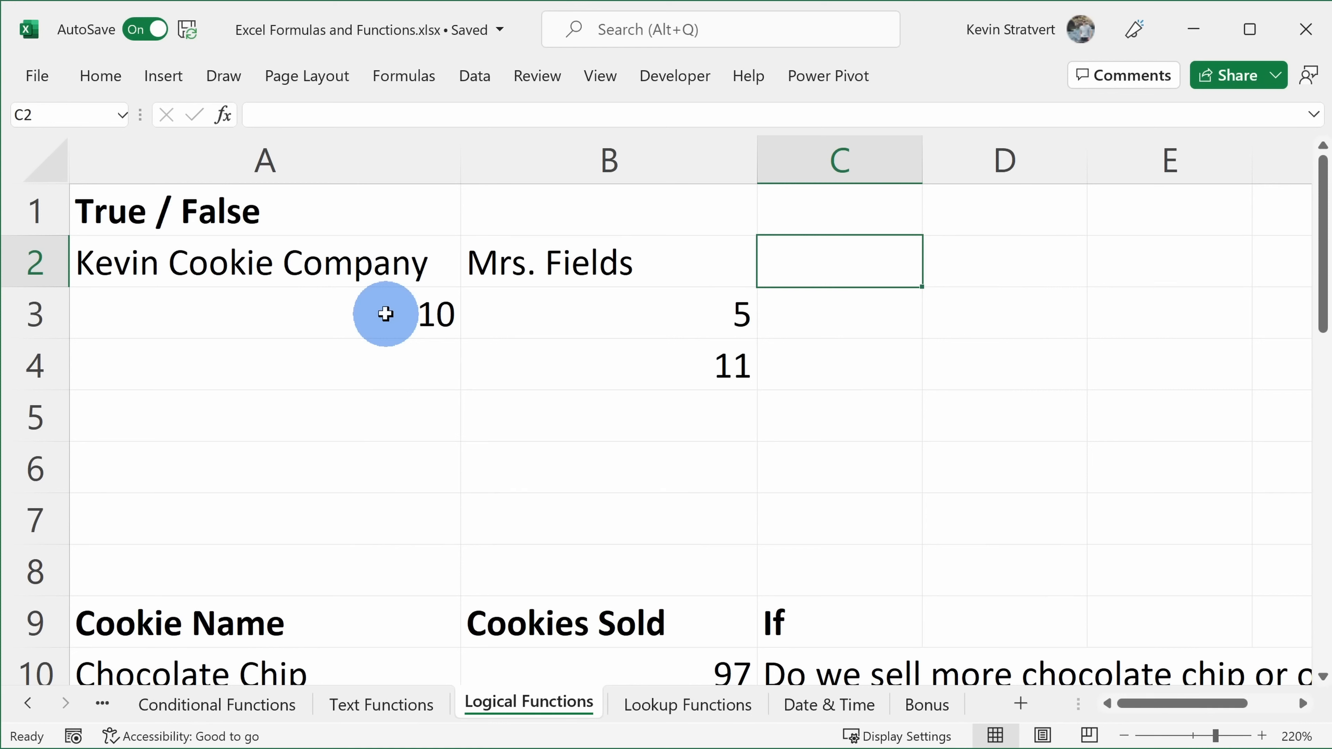
- Enter =A2=B2 in C2 of the Logical Functions sheet to test whether the two company names match
type("=")
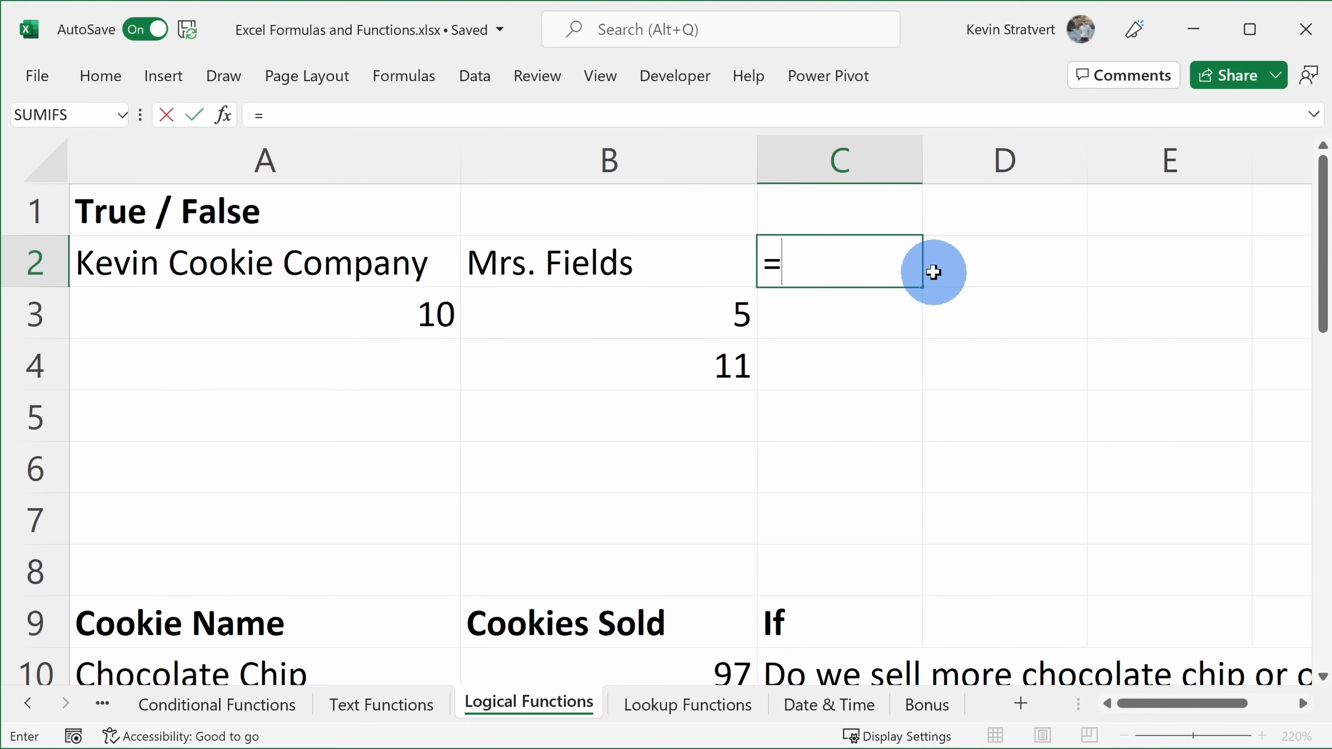
left_click(363, 260)
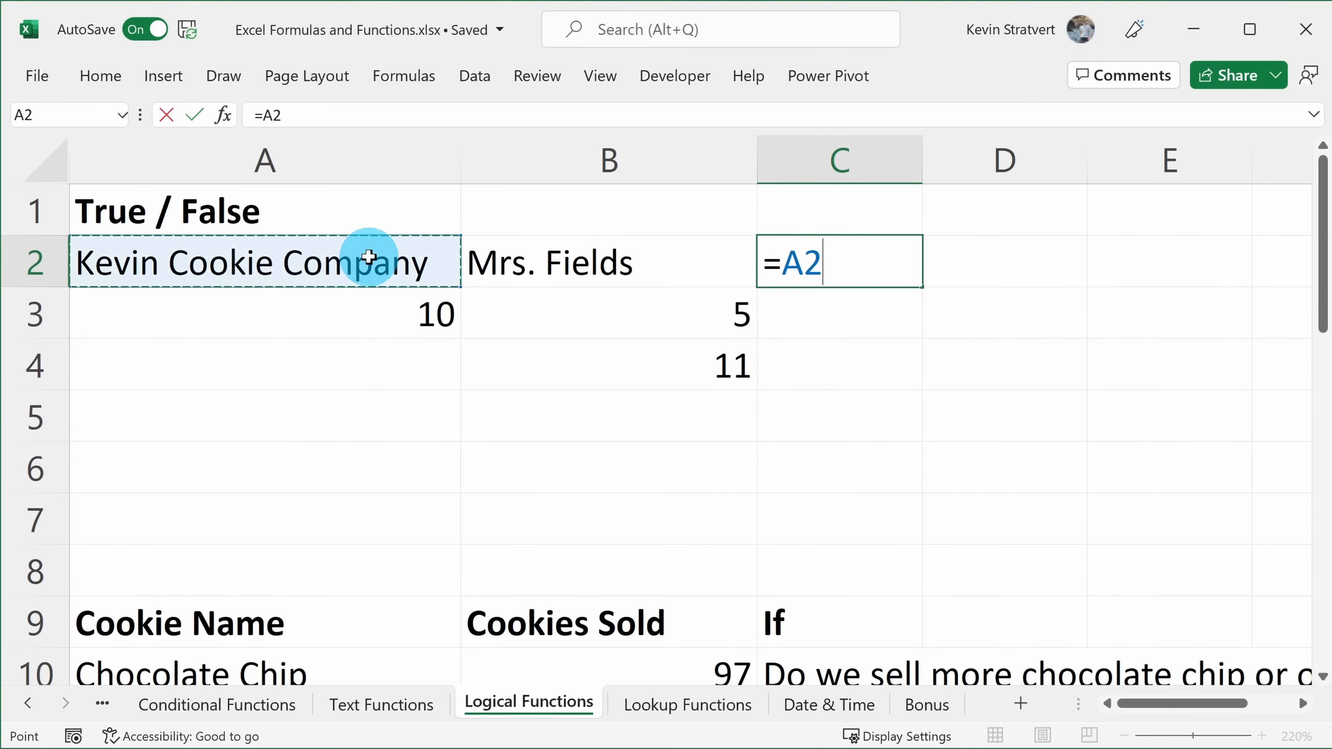
type("=")
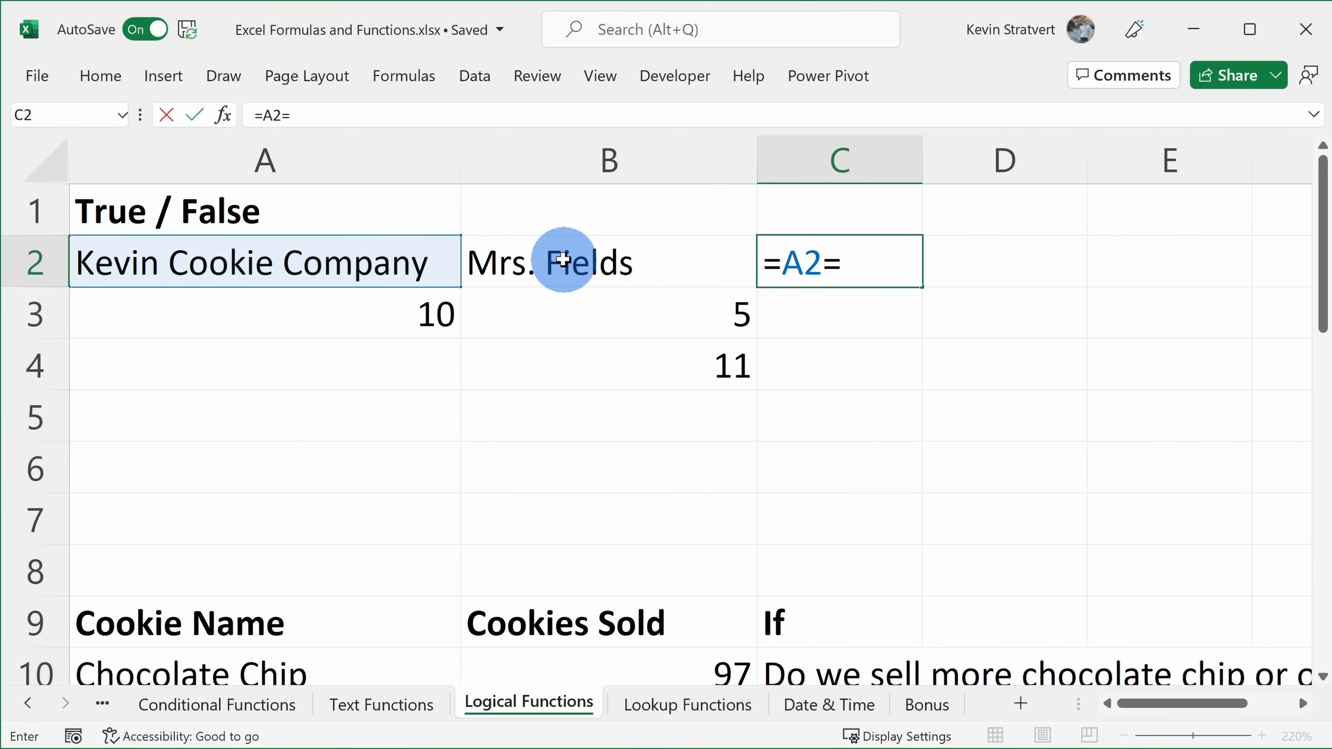
left_click(563, 260)
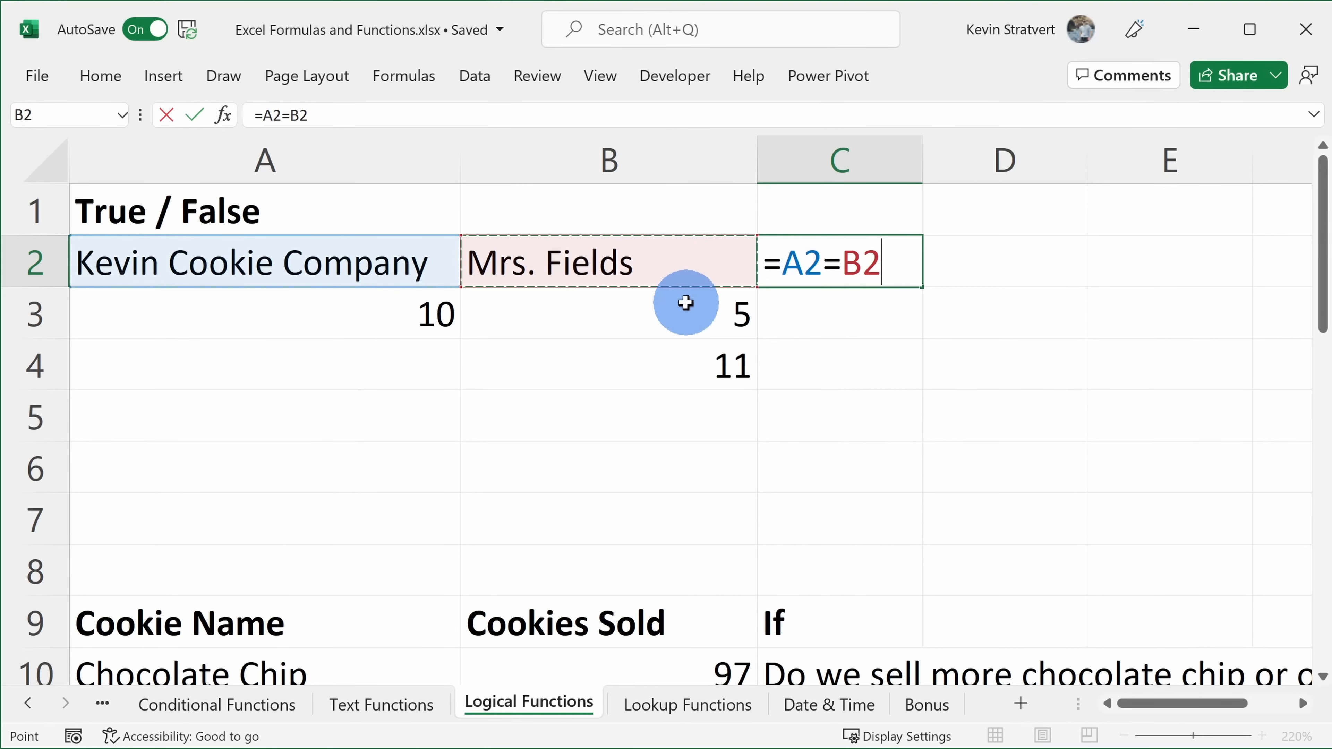
key("Return")
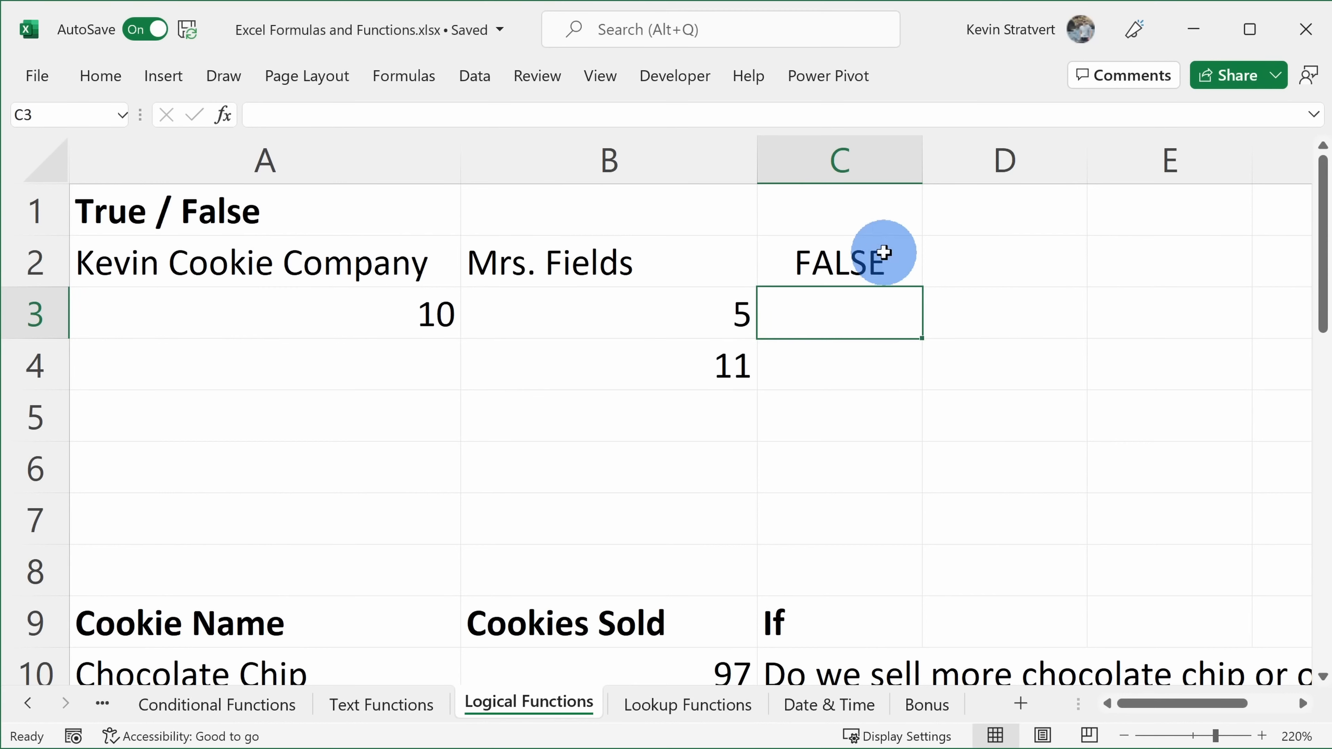
left_click(842, 265)
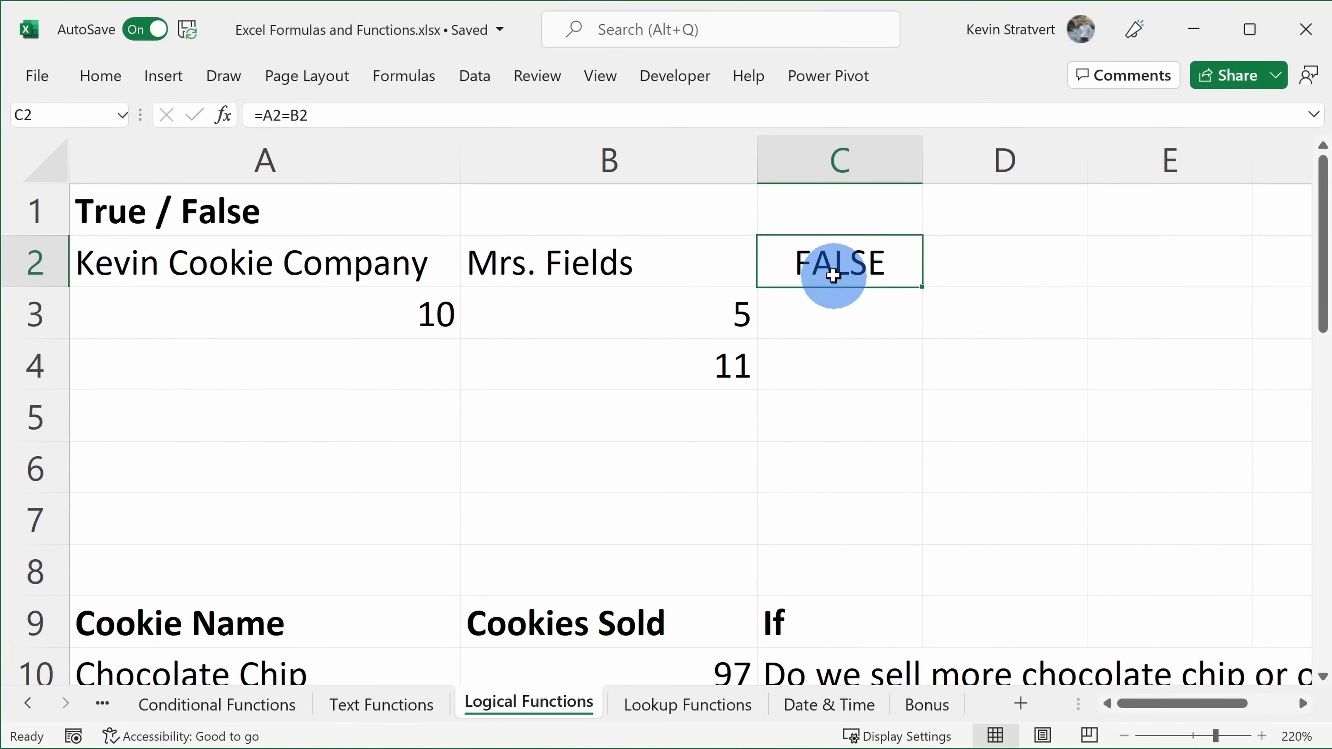
- Enter =A3=B3 in C3 to test whether the two numbers in row 3 are equal
left_click(844, 304)
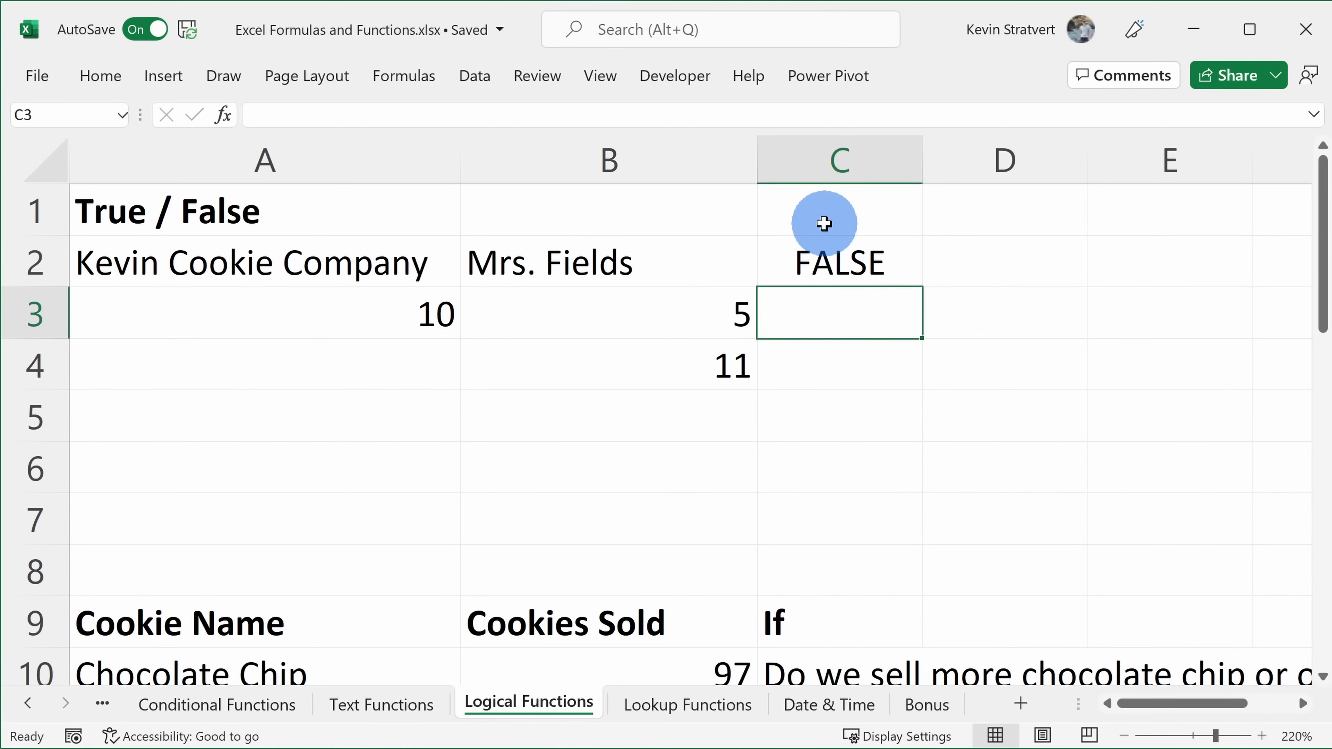
type("=")
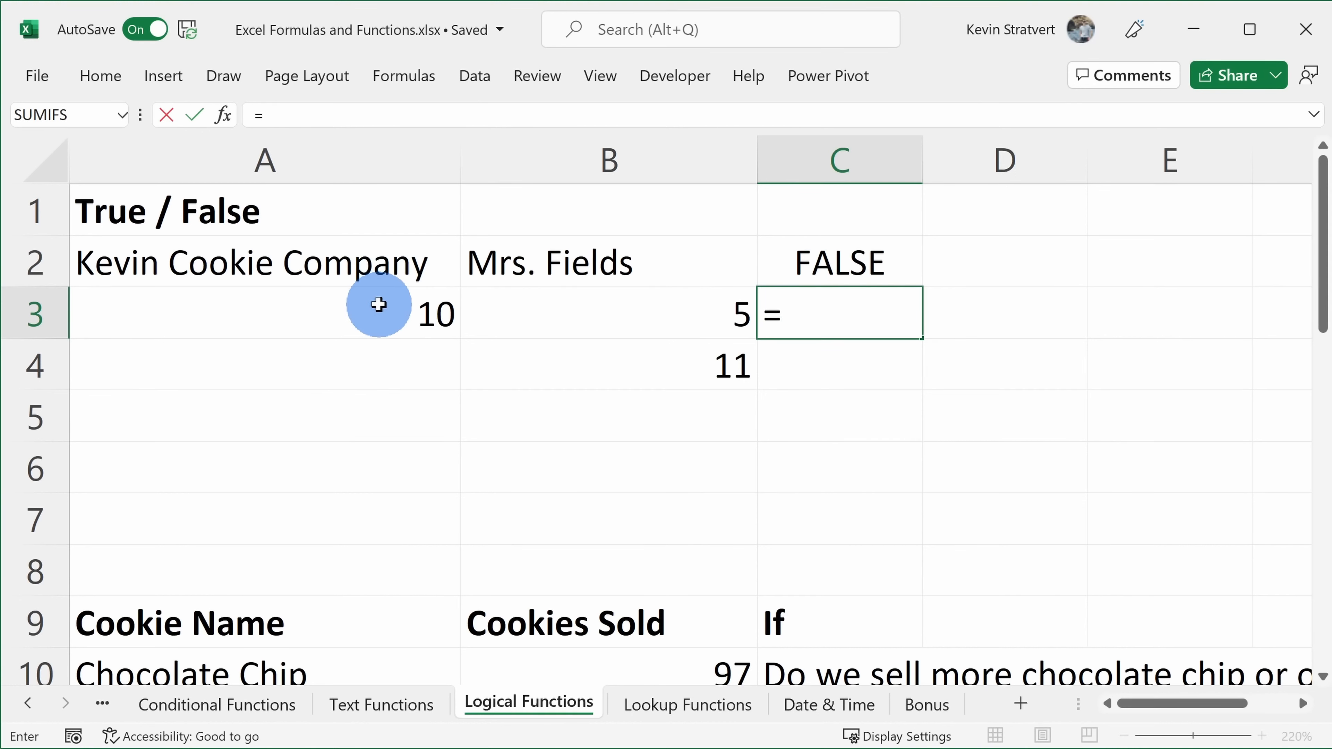
left_click(379, 304)
type("=")
left_click(613, 308)
key("Return")
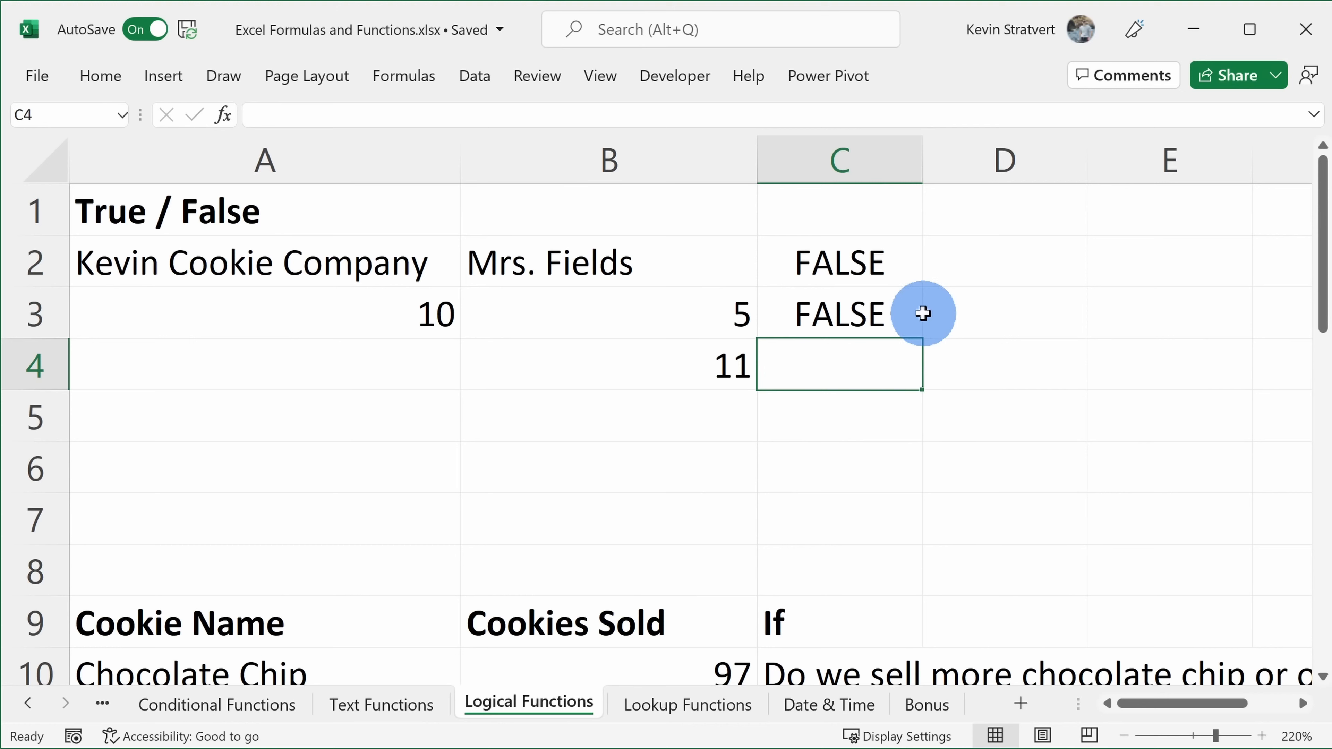
- Enter =A3>B3 in C4 to test whether A3 is greater than B3
type("=")
left_click(446, 314)
type(">")
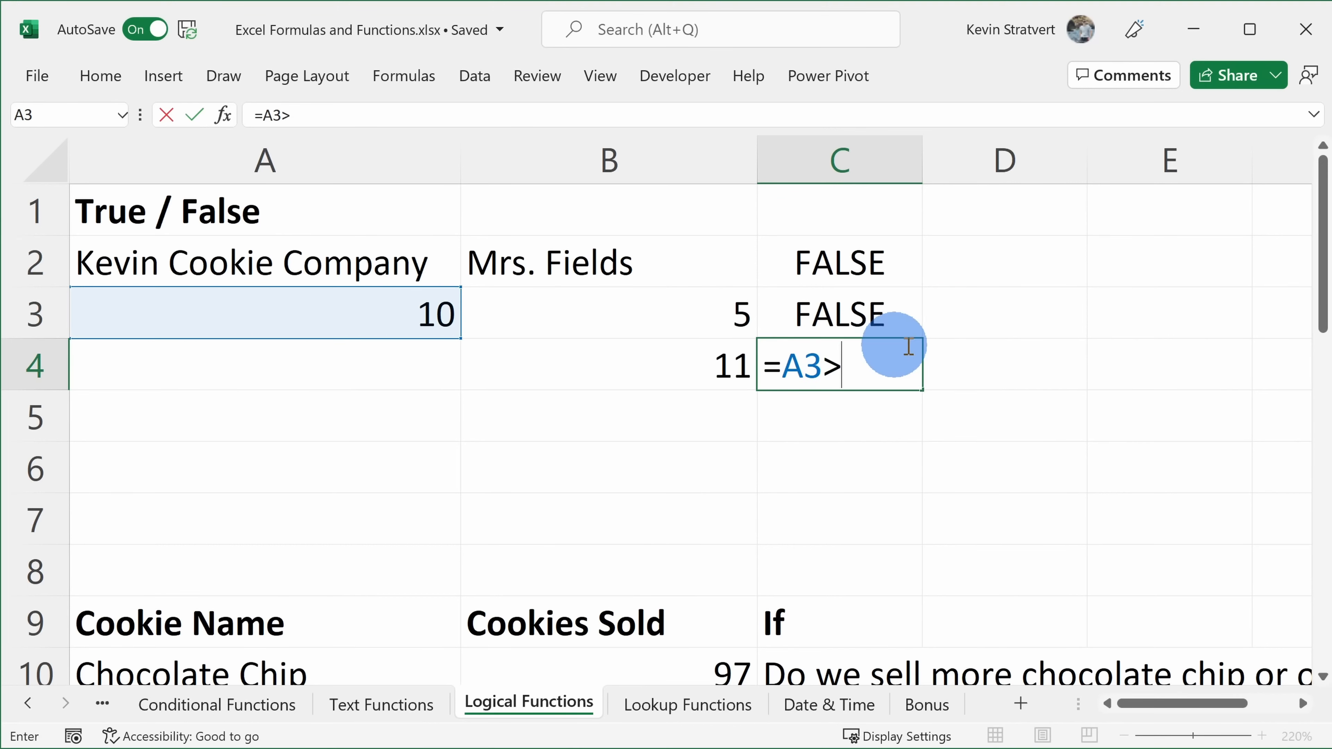
left_click(722, 317)
key("Return")
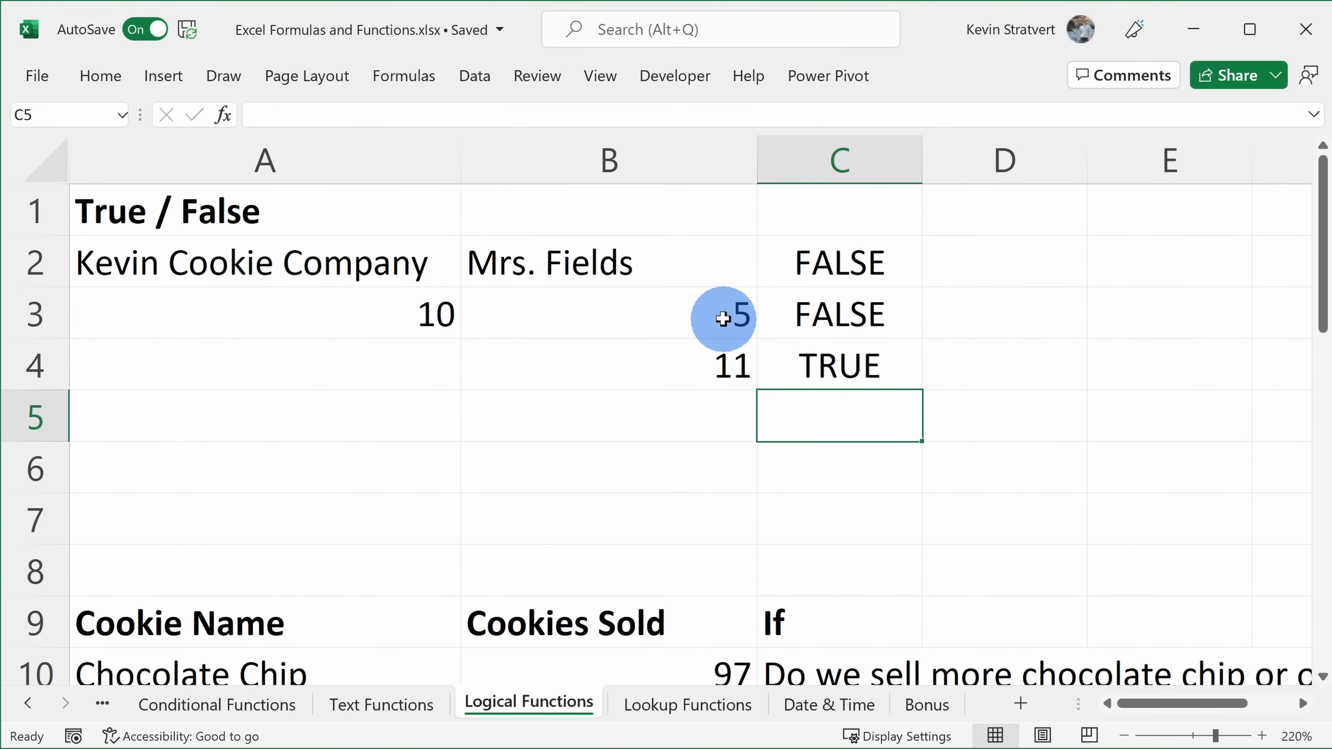
- Enter =A3>=B3 in C5 to test whether A3 is greater than or equal to B3
type("=")
left_click(414, 314)
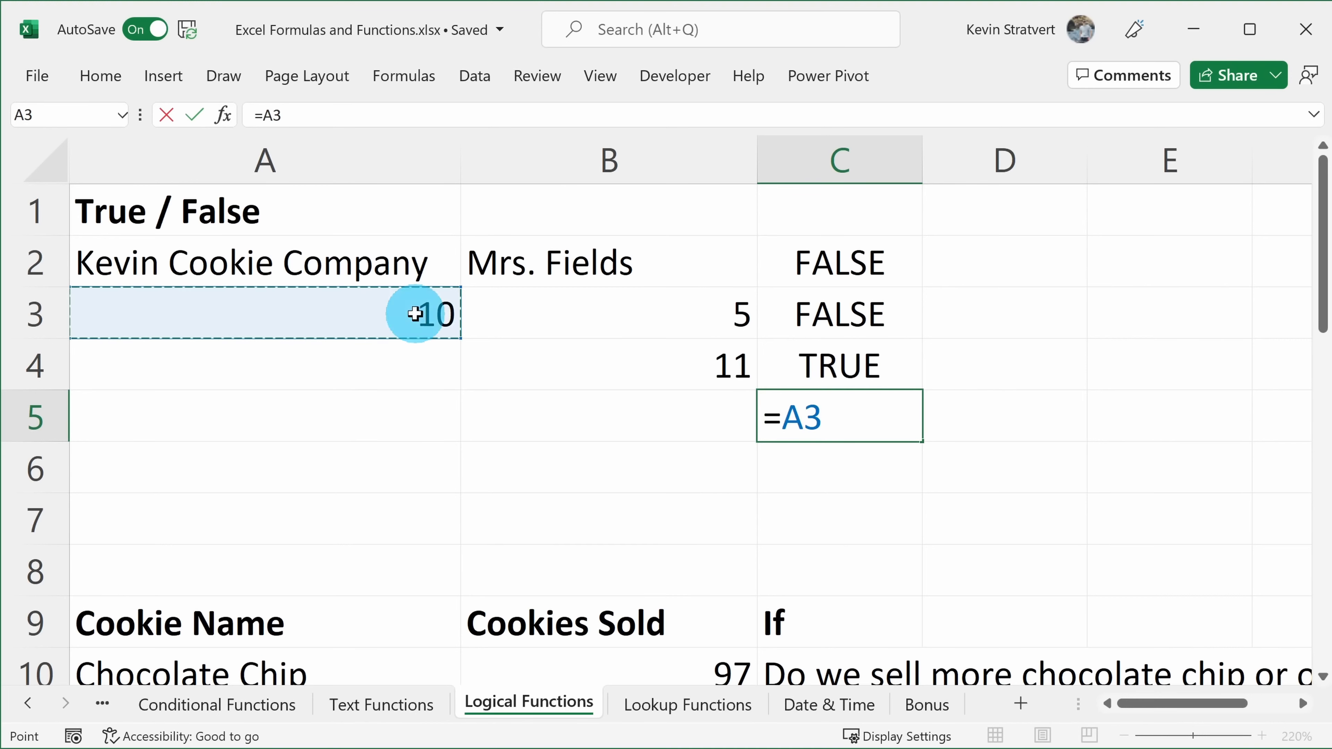
type(">")
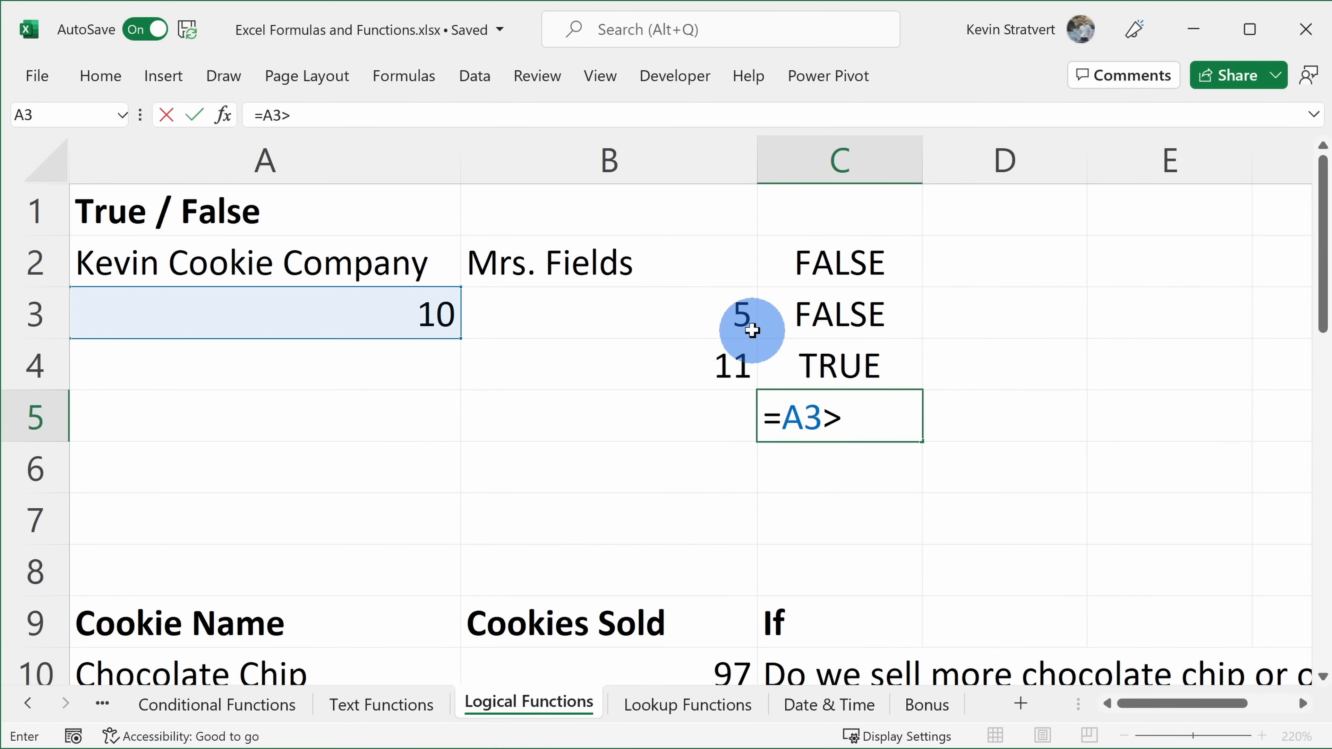
type("=")
left_click(751, 329)
key("Return")
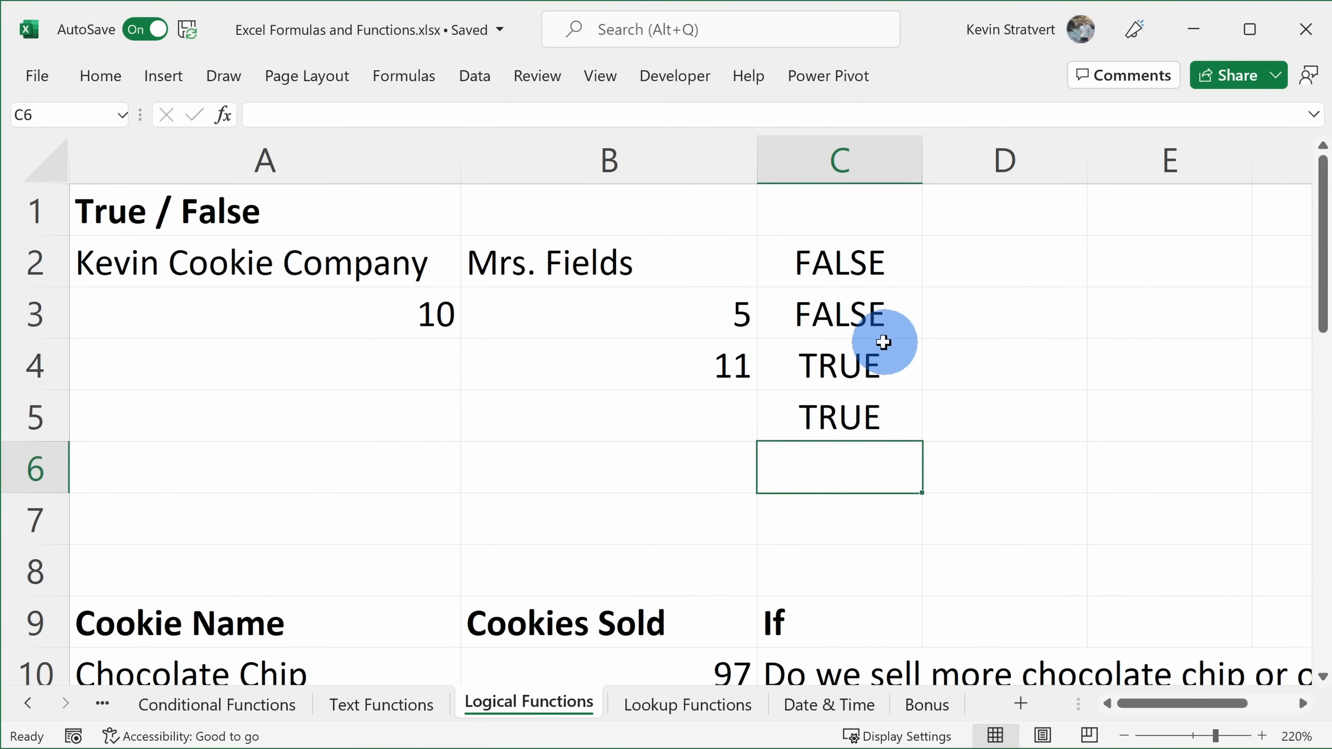
- Enter =A3<B3 in C6 to test whether A3 is less than B3
type("=")
left_click(425, 319)
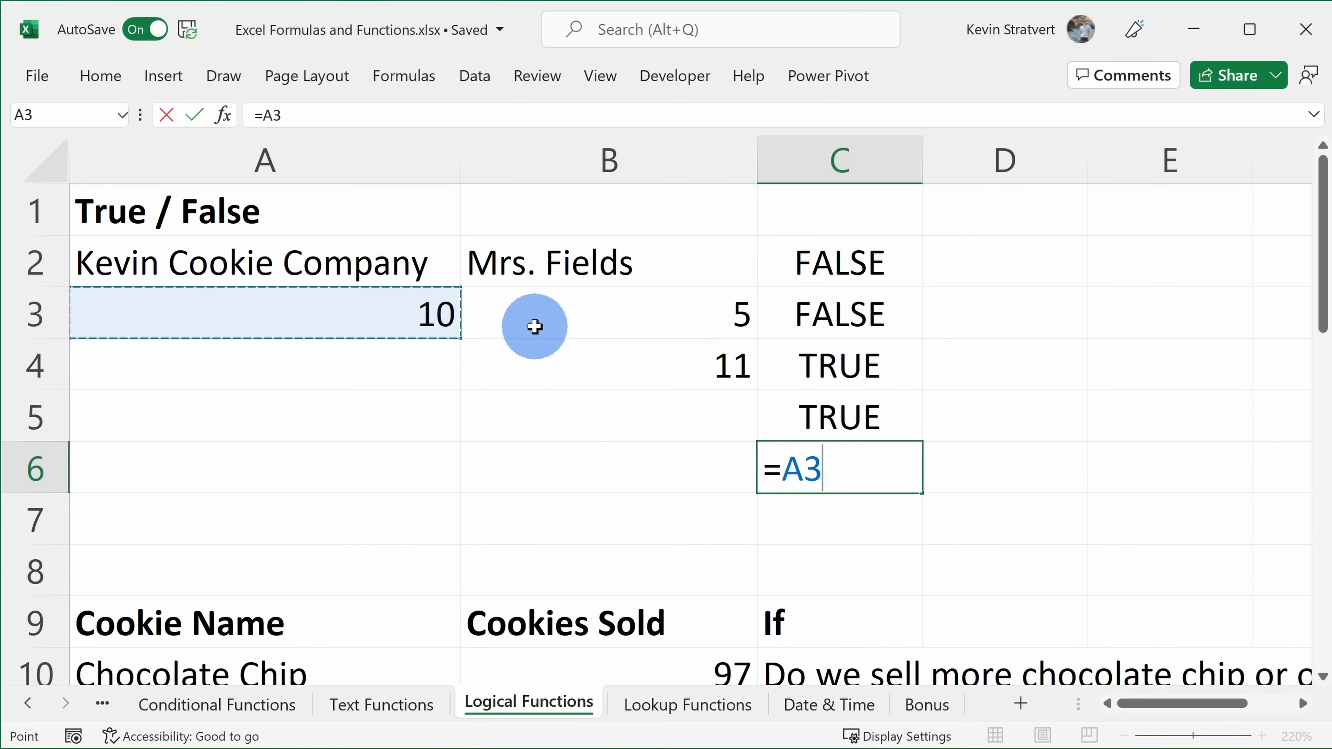
type("<")
left_click(701, 318)
key("Return")
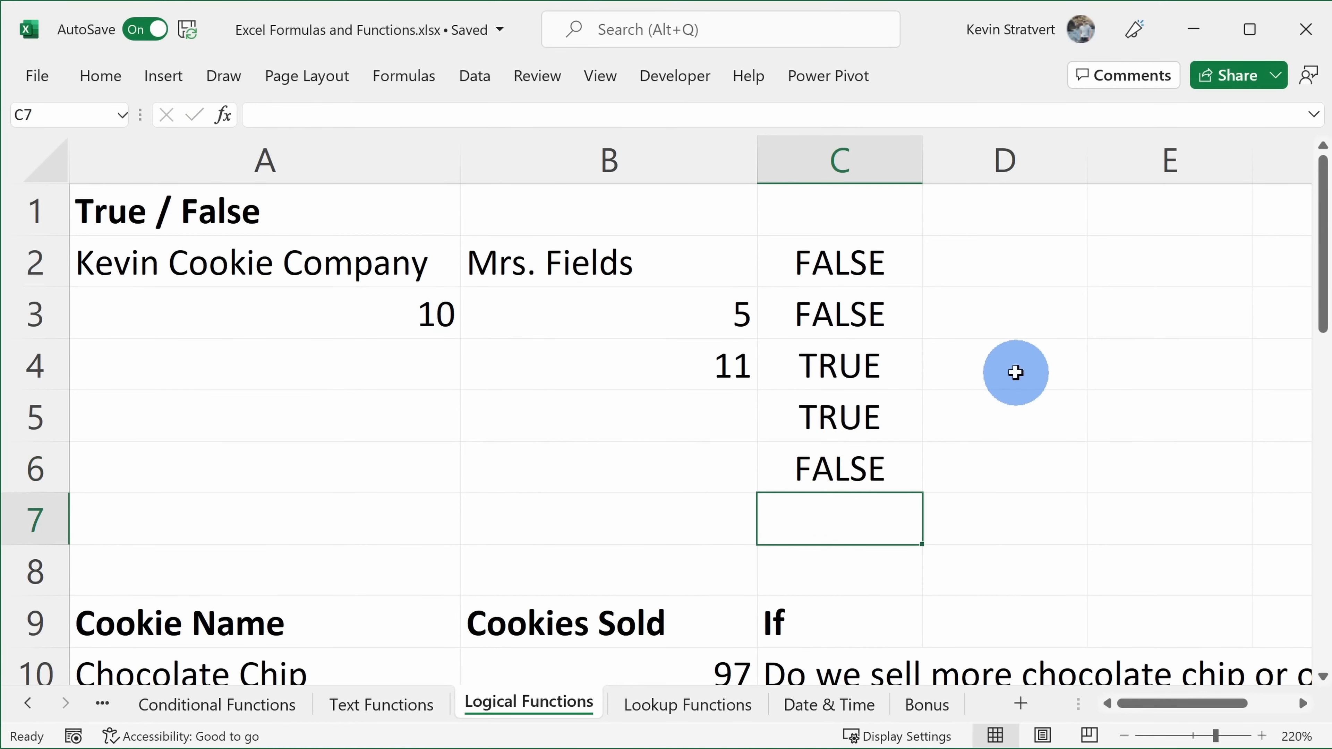
- Review the comparison formulas and their results in cells C2 through C6
left_click(851, 277)
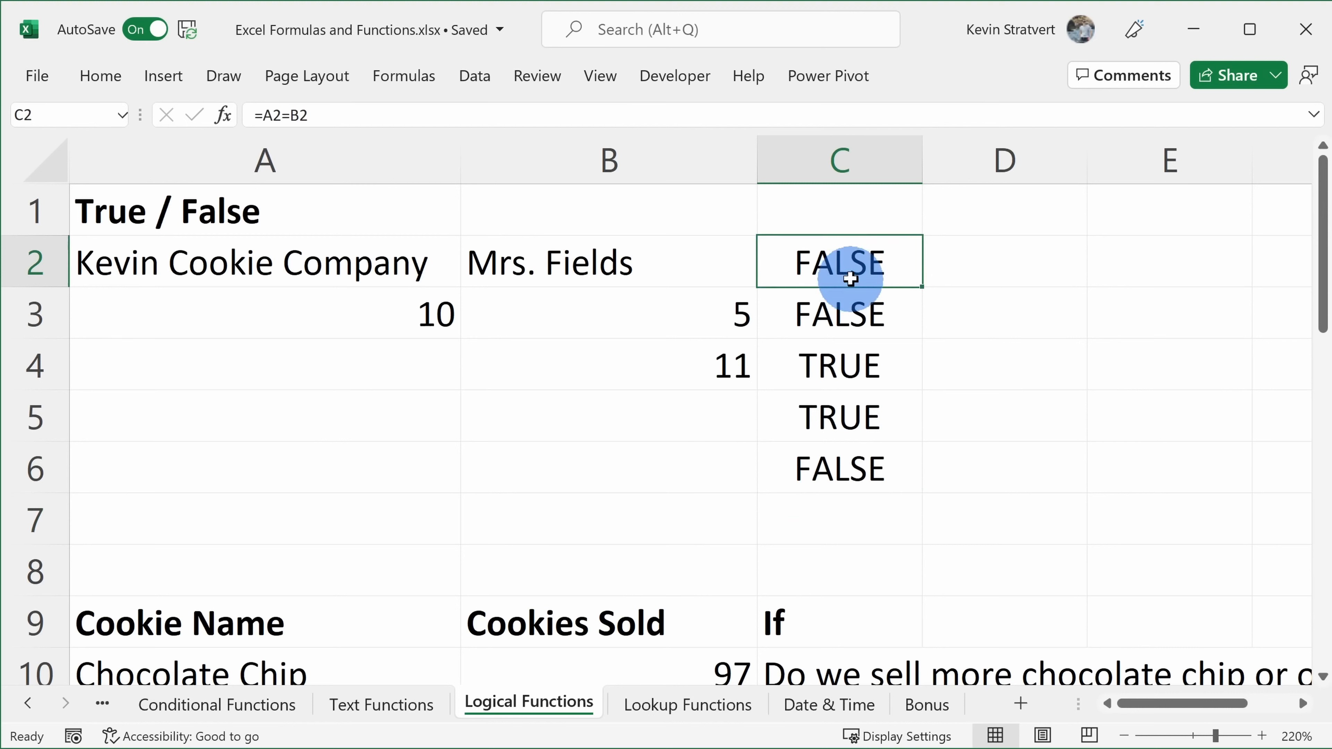
left_click_drag(856, 323, 856, 367)
left_click(854, 377)
left_click(849, 425)
left_click(853, 462)
left_click(854, 418)
left_click(853, 313)
- Enter =AND(A3>B3,A3>B4) in C7 to test whether A3 exceeds both B3 and B4, and reselect the cell to review it
left_click(862, 511)
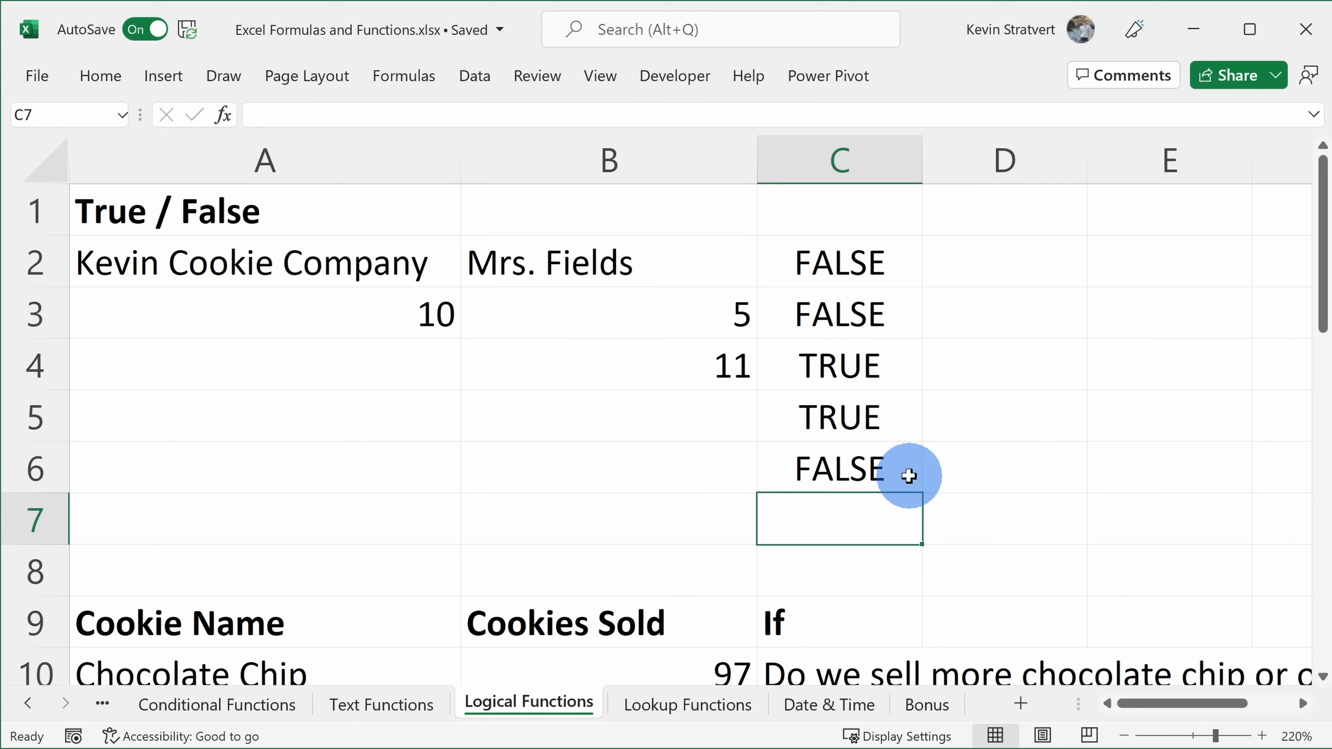
type("=")
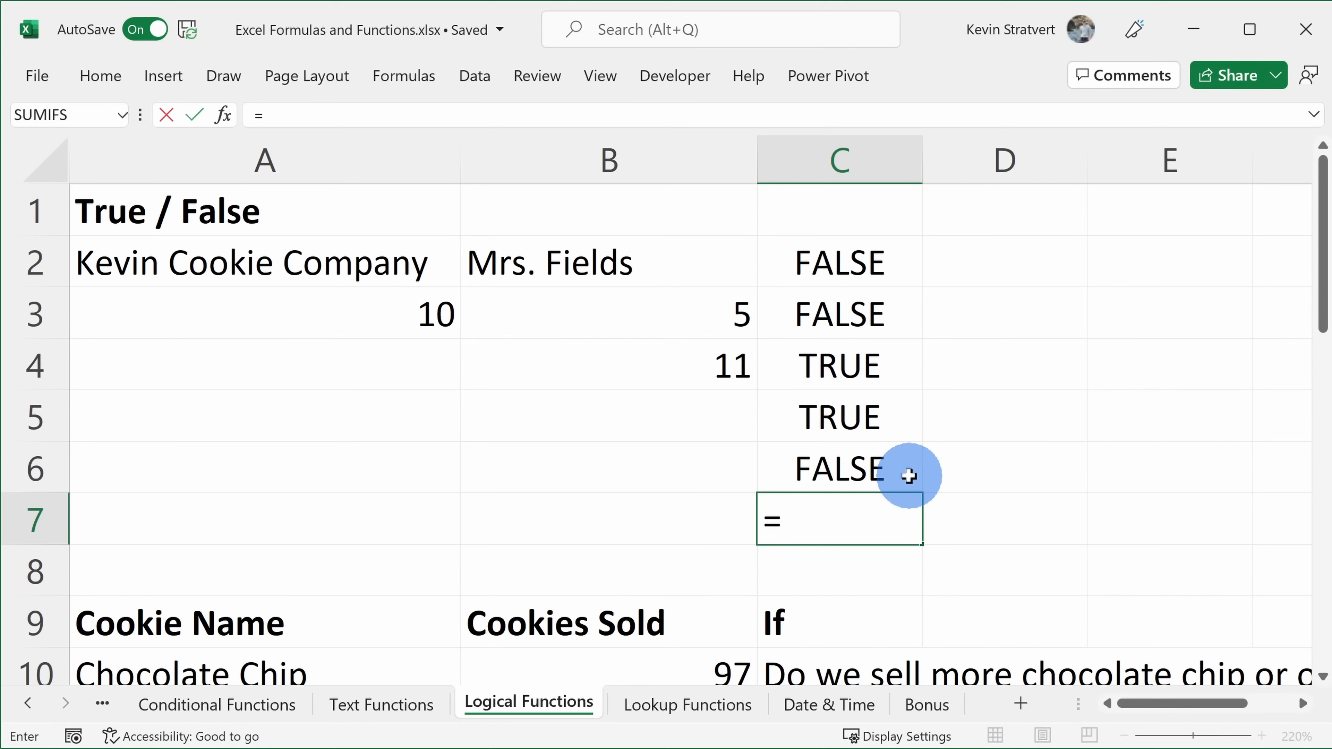
type("and")
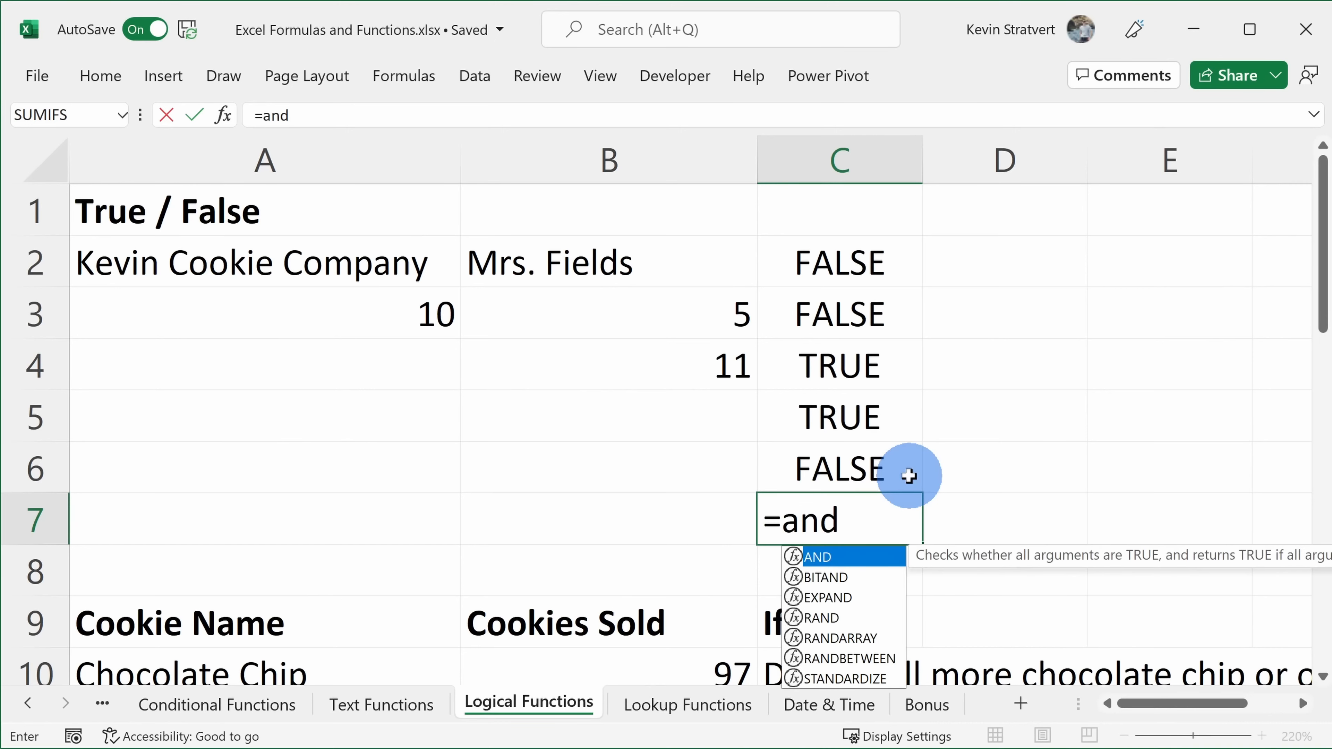
type("(")
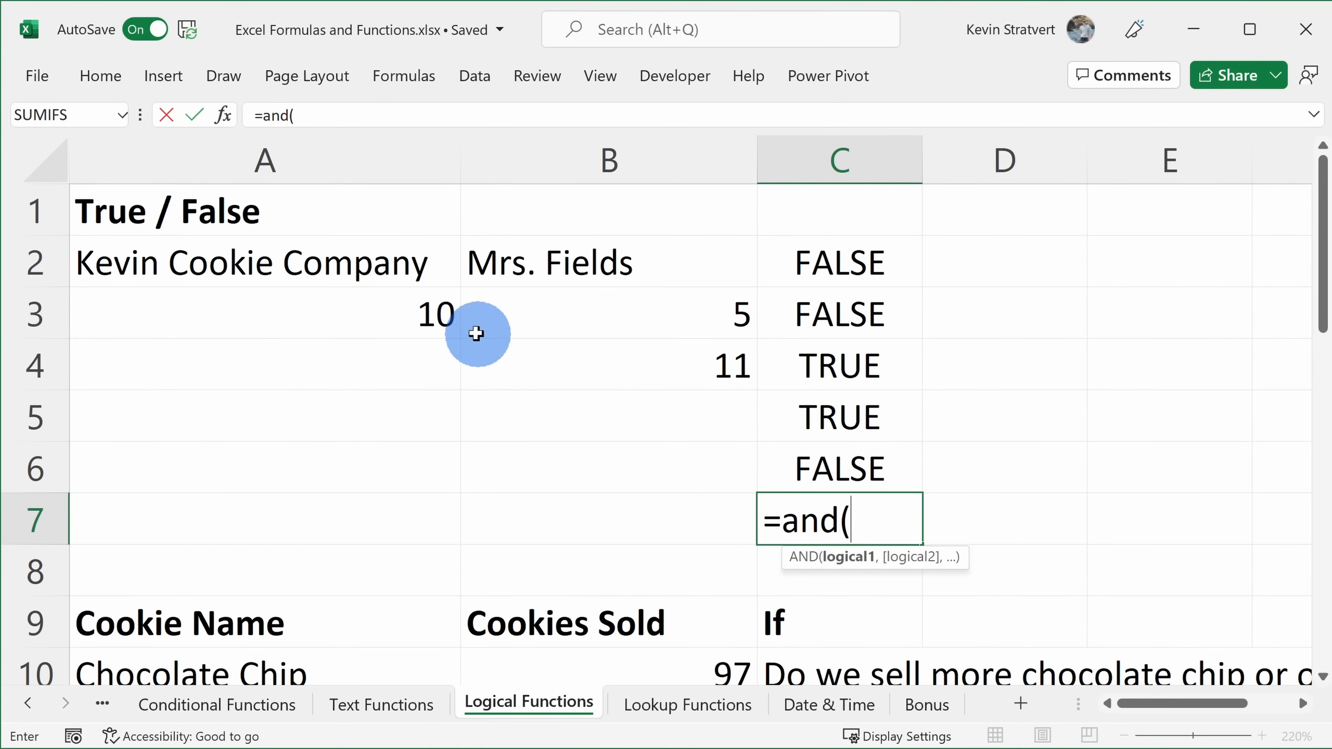
left_click(413, 313)
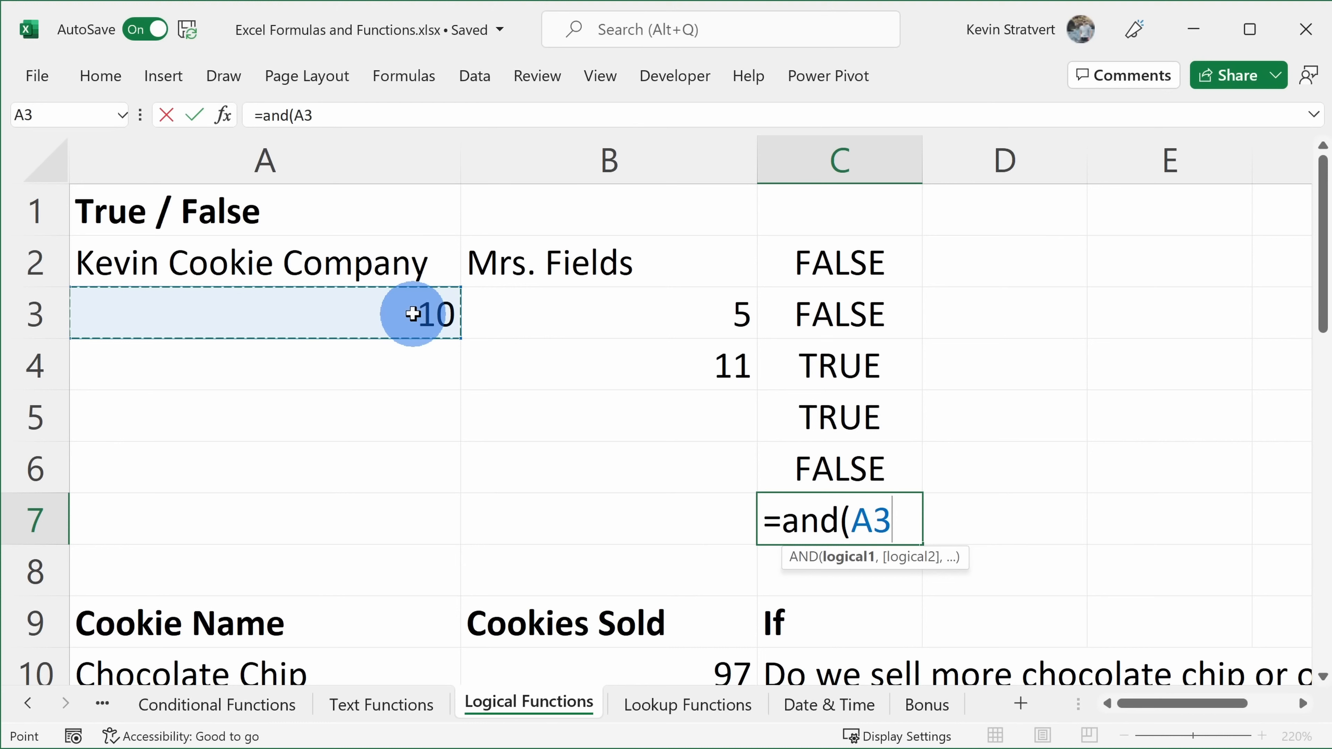
type(">")
left_click(597, 313)
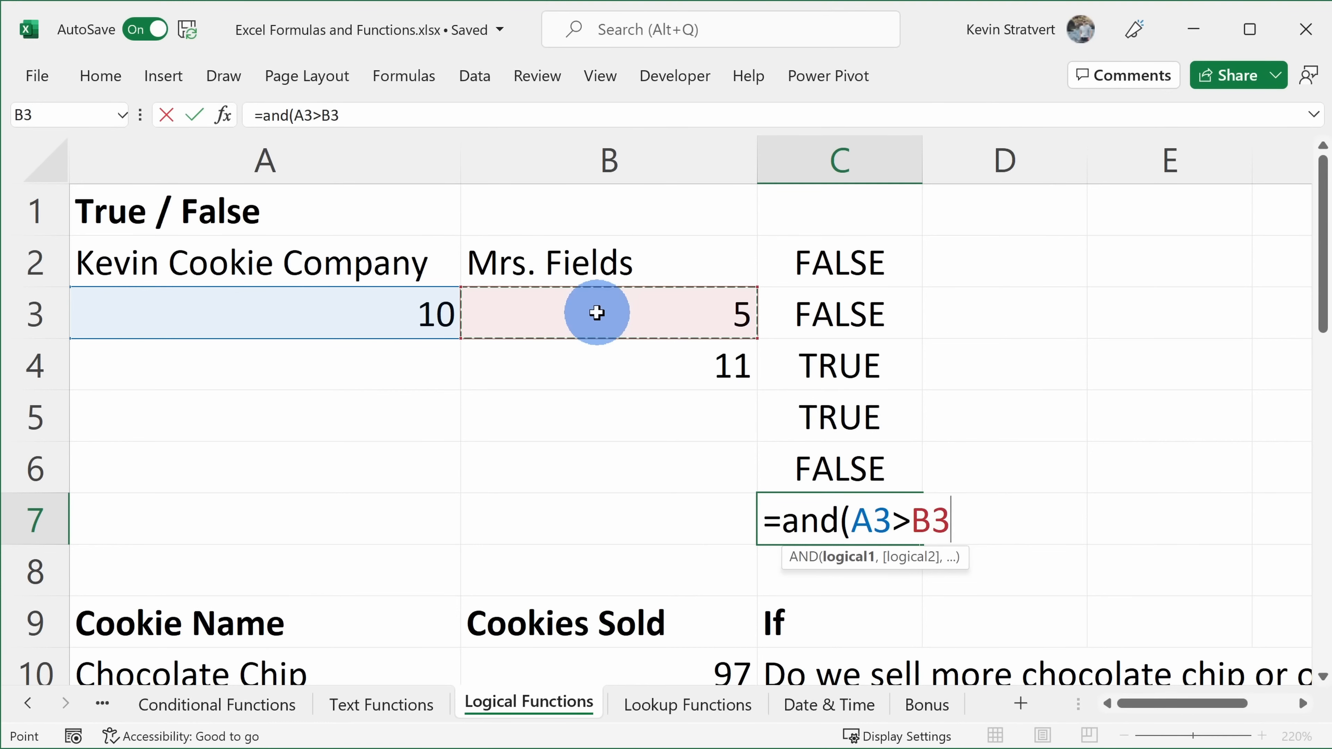
type(",")
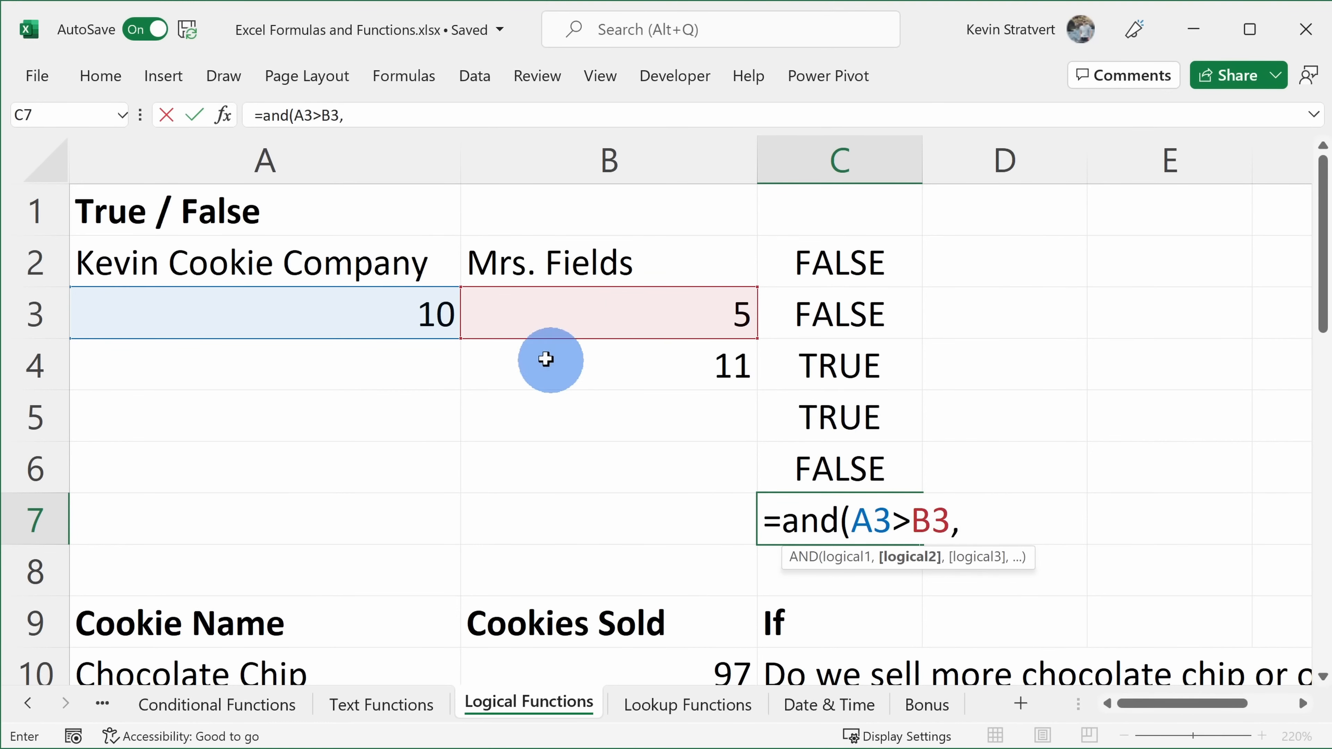
left_click(406, 320)
type(">")
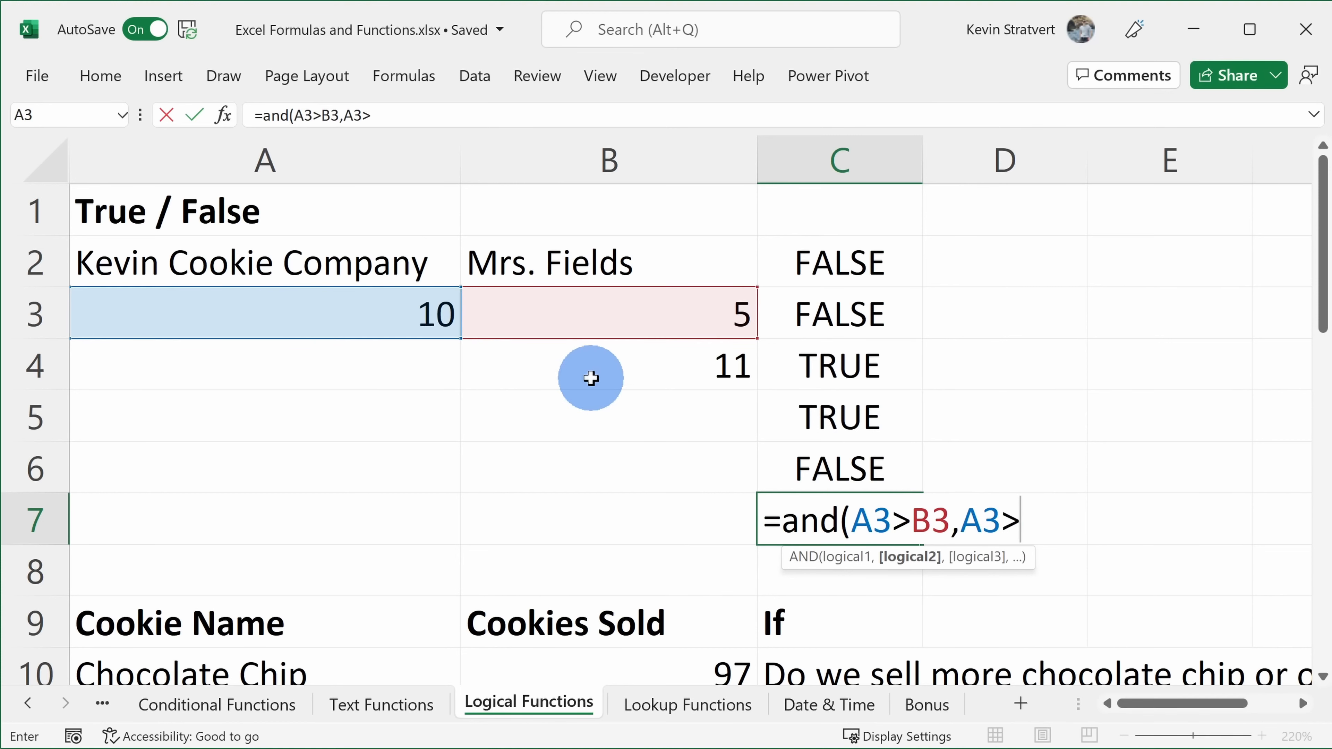
left_click(599, 372)
type(")")
key("Return")
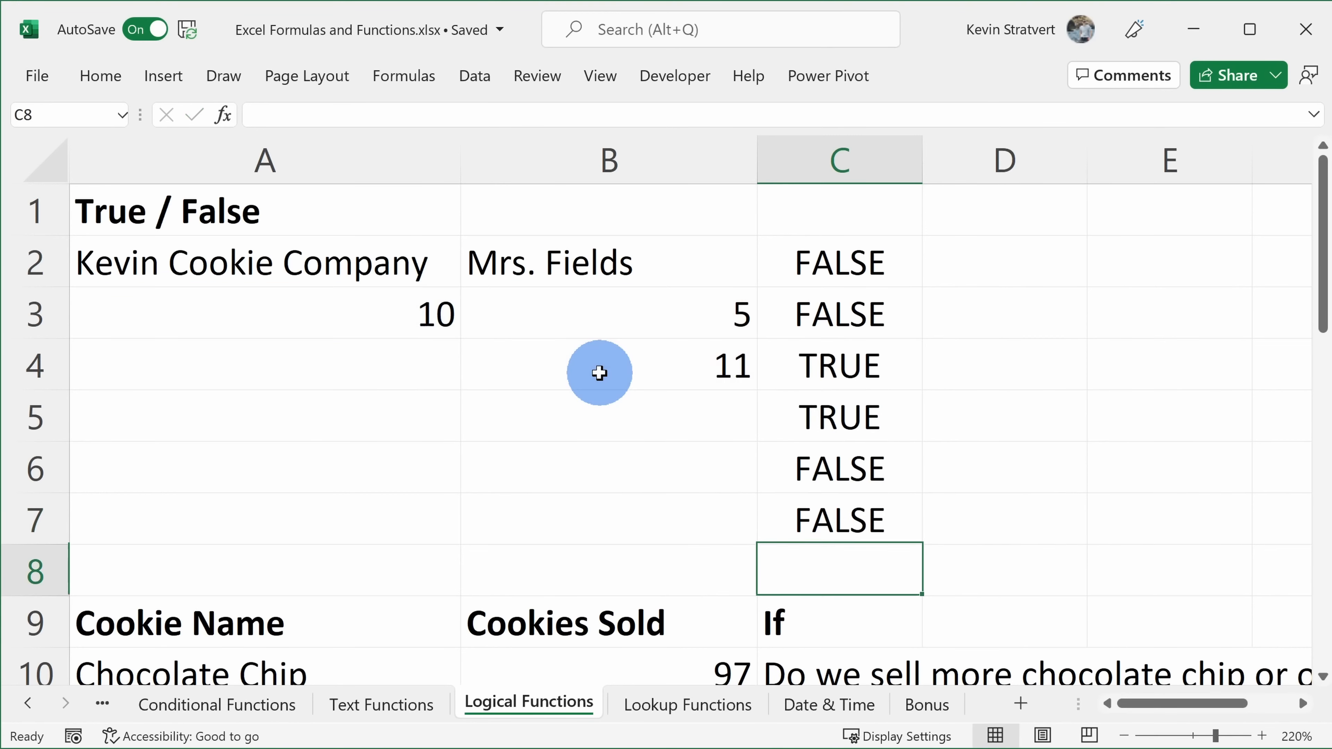
key("Up")
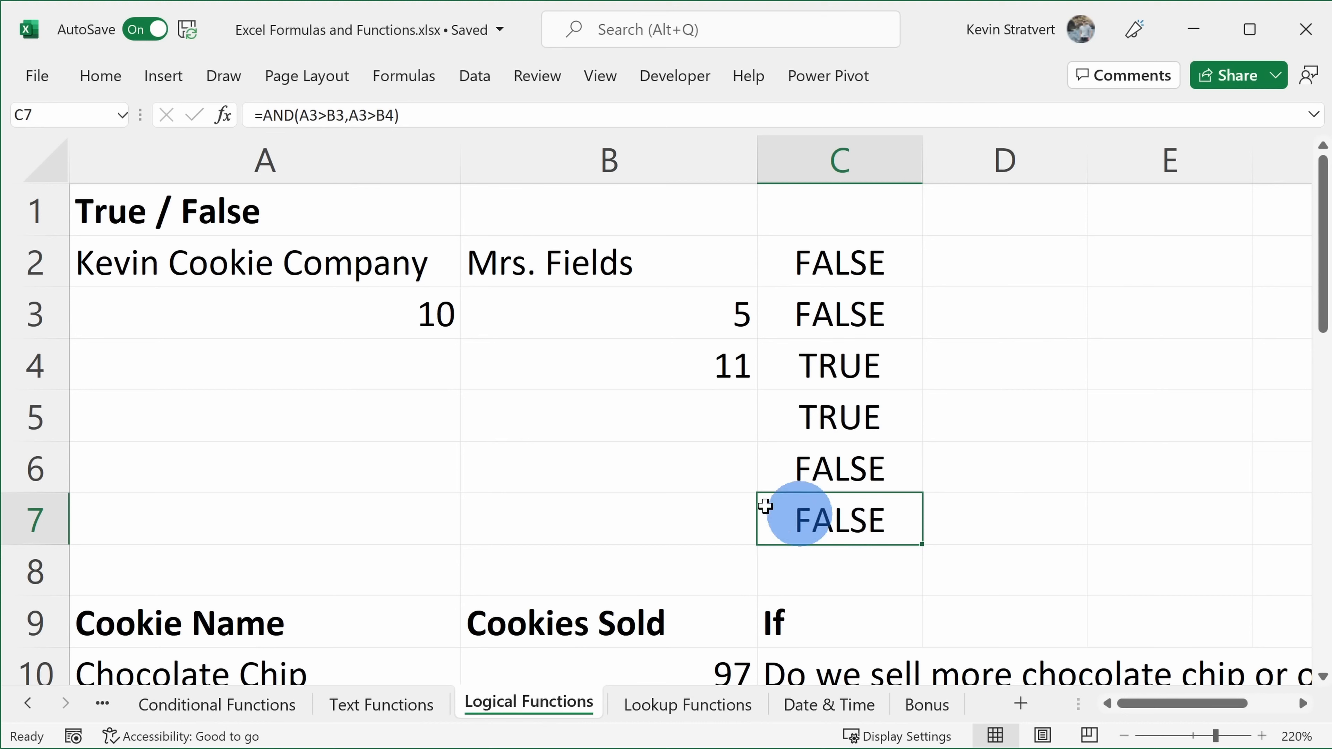
- Change the value in B4 to 9 to see its effect on the AND test
left_click(529, 375)
type("9")
key("Return")
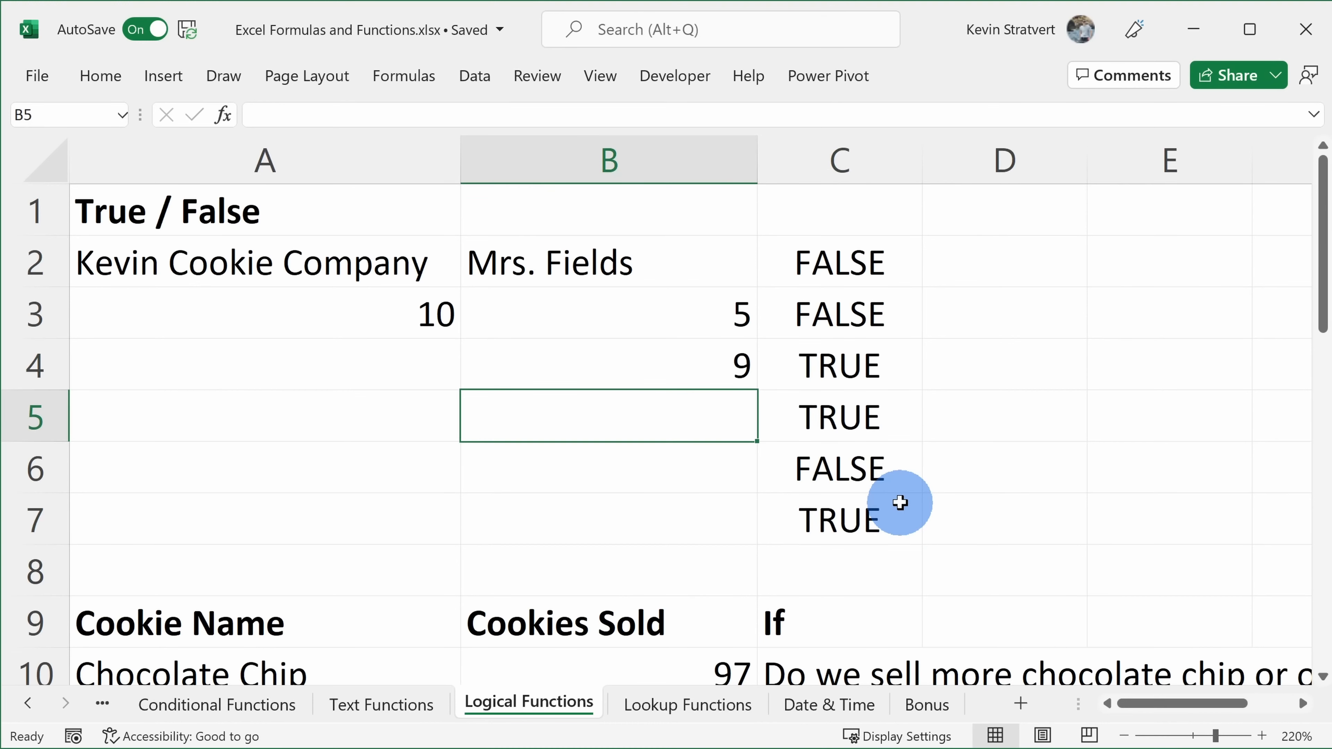
- Replace AND with OR in C7's formula, making it =OR(A3>B3,A3>B4), so only one condition has to be met
left_click(898, 518)
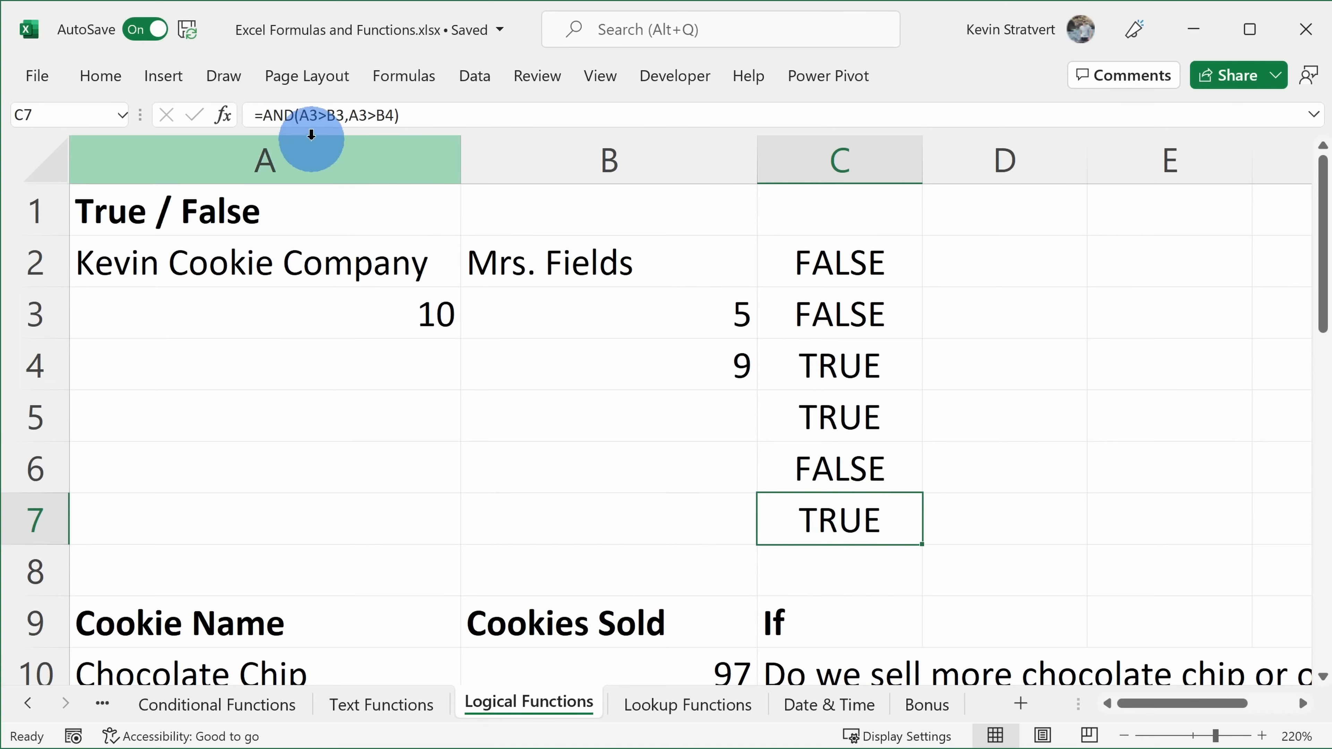
left_click(294, 115)
key("BackSpace")
key("BackSpace")
key("BackSpace")
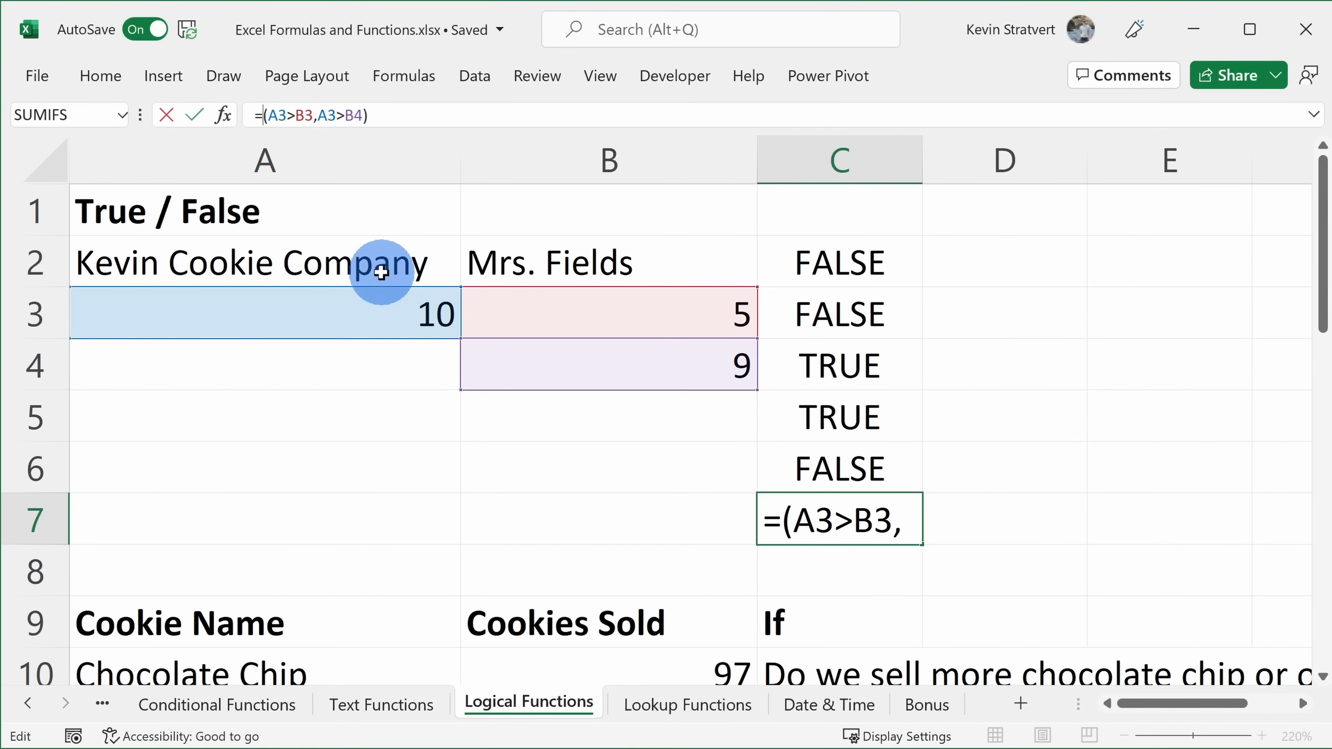
type("or")
key("Return")
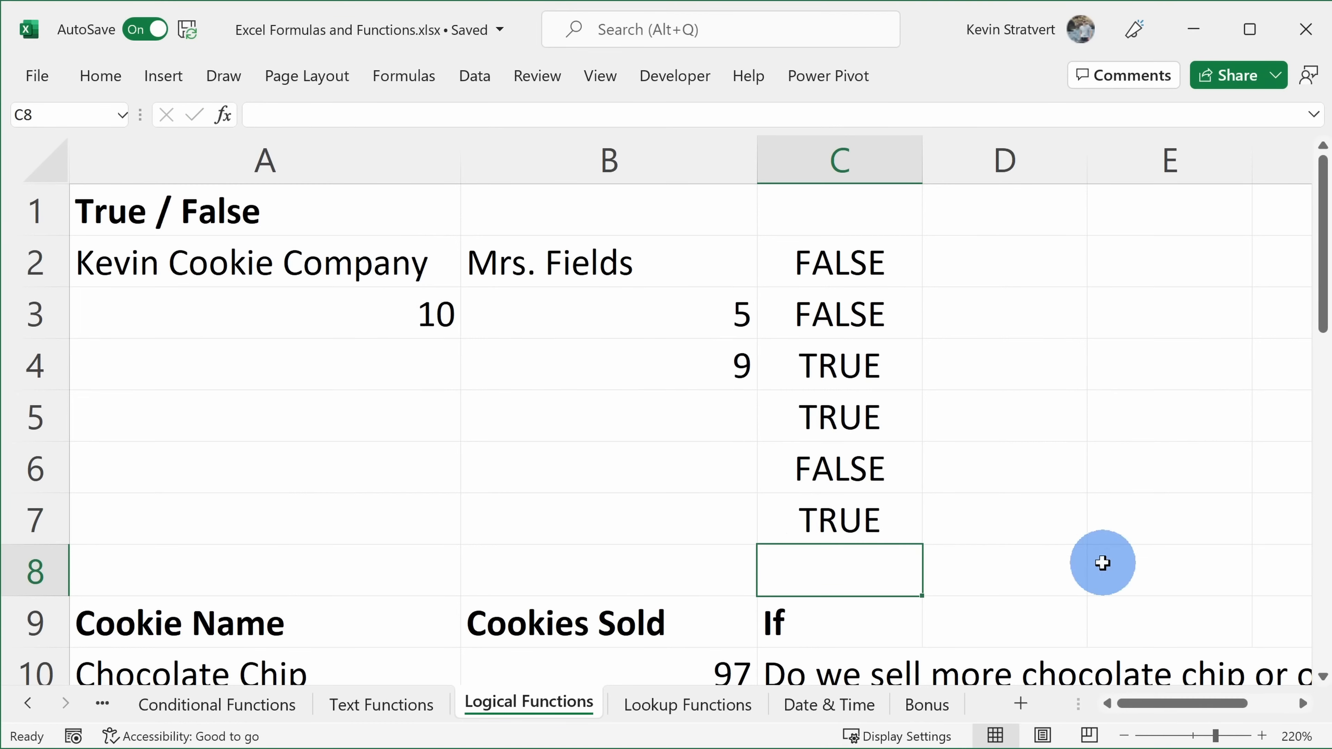
- Change the value in B4 to 11 to test the OR formula in C7, and review the compared cells A3, B3 and B4
left_click(789, 518)
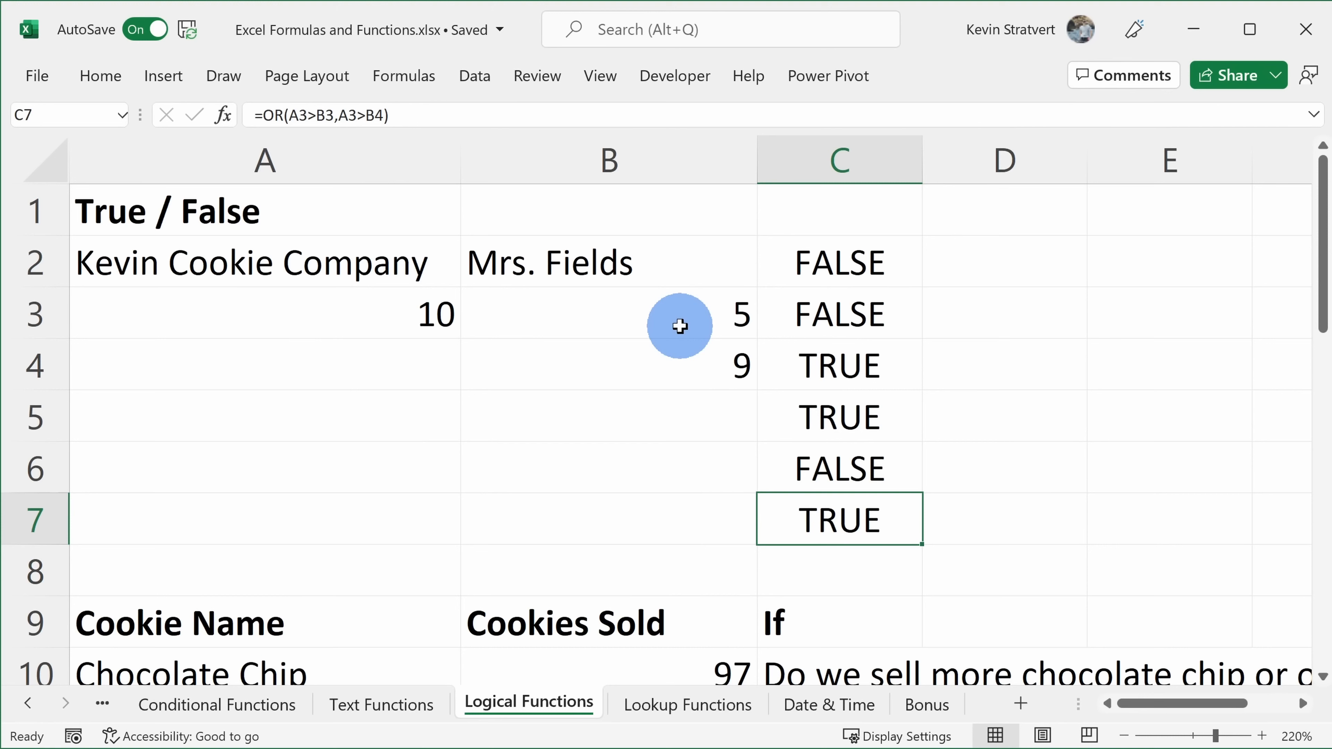
left_click(698, 363)
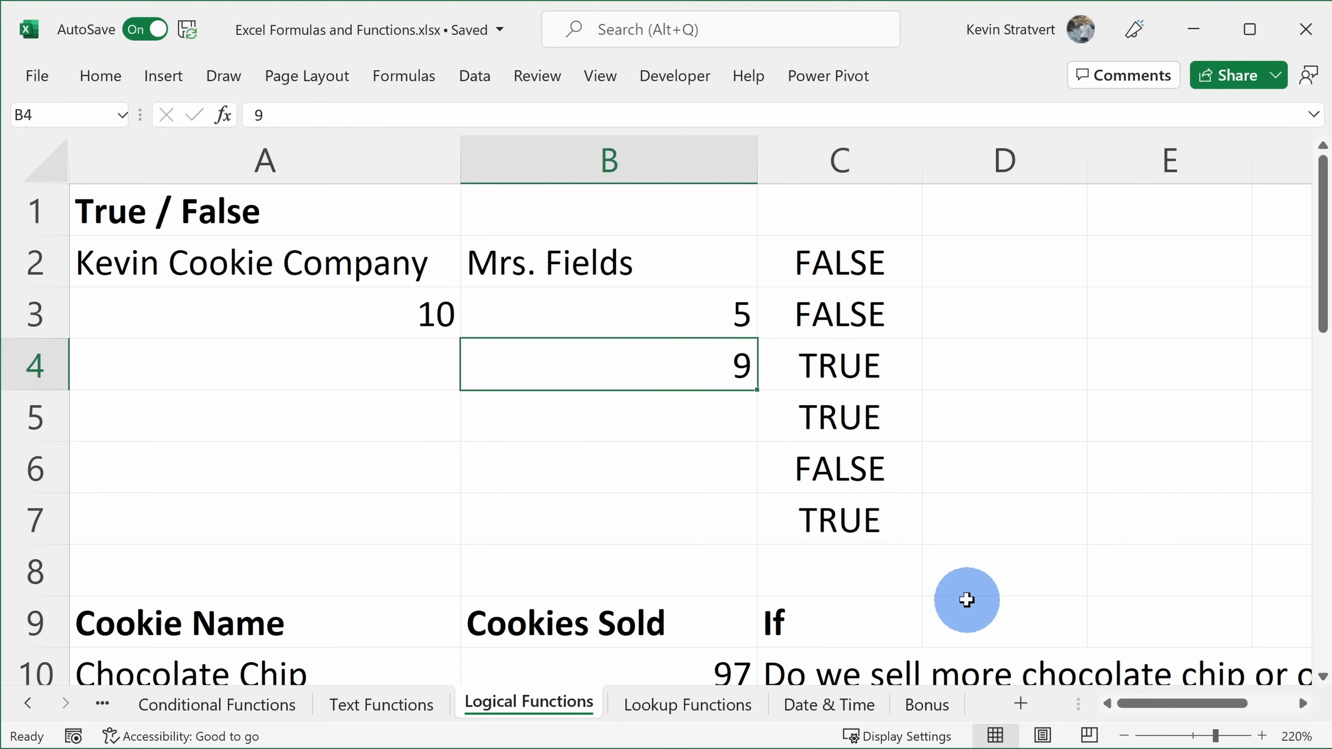
type("11")
key("Return")
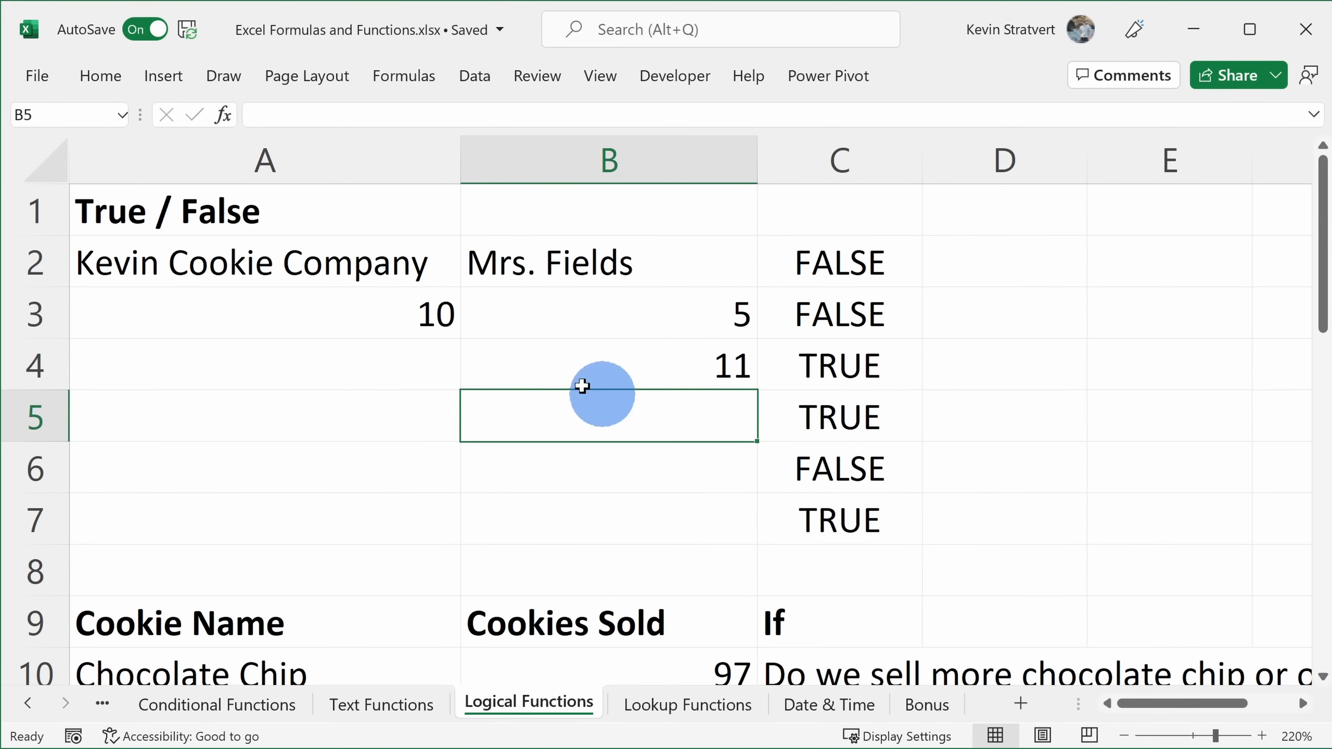
left_click_drag(439, 315, 630, 317)
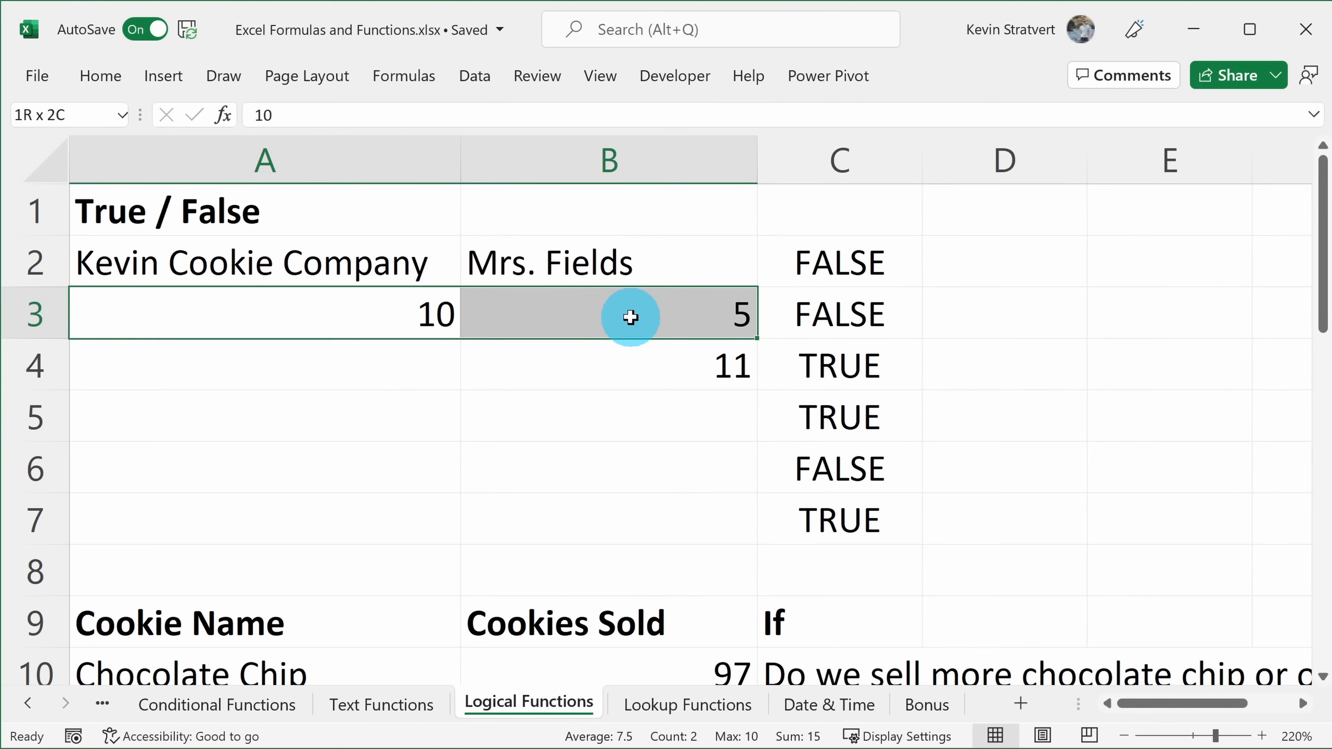
left_click(648, 370)
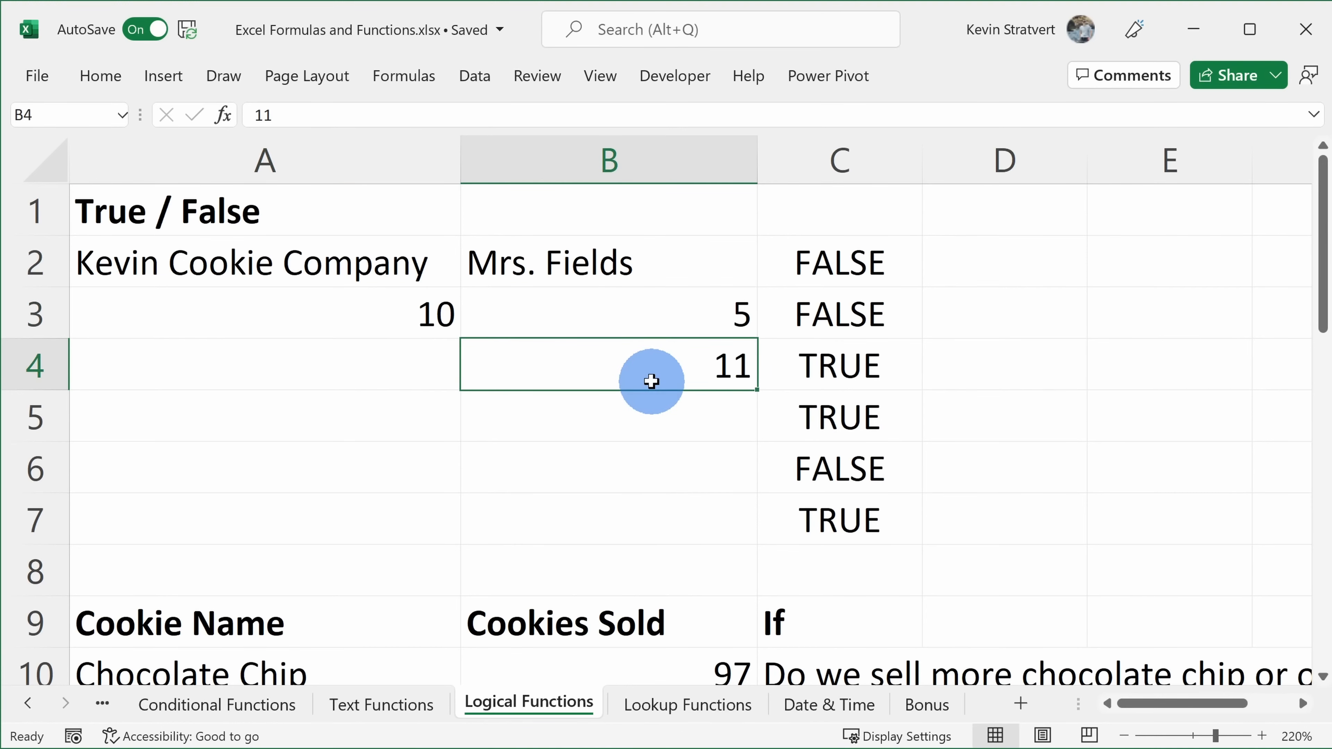
- Review the If question in C10 and the chocolate chip and oatmeal raisin sales in A10:B11
scroll(148, 393, "up", 1, "ctrl")
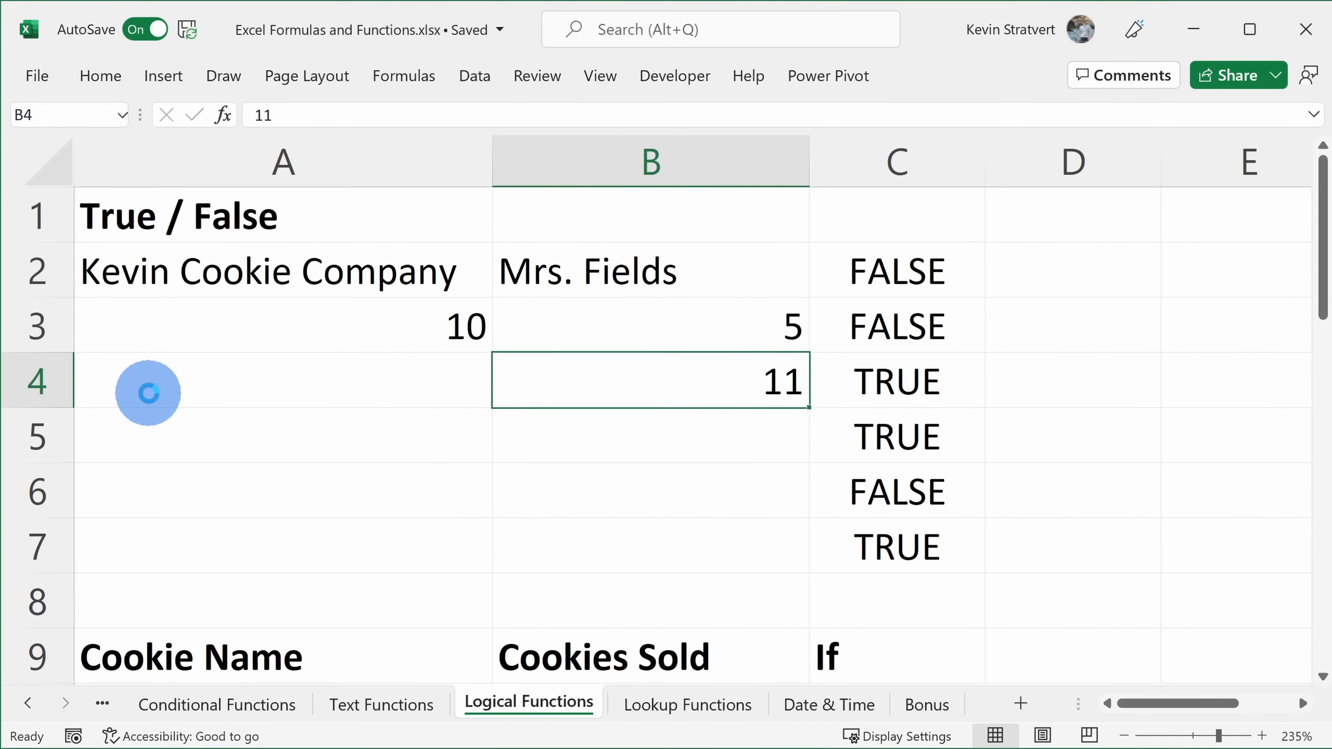
scroll(148, 394, "down", 4, "ctrl")
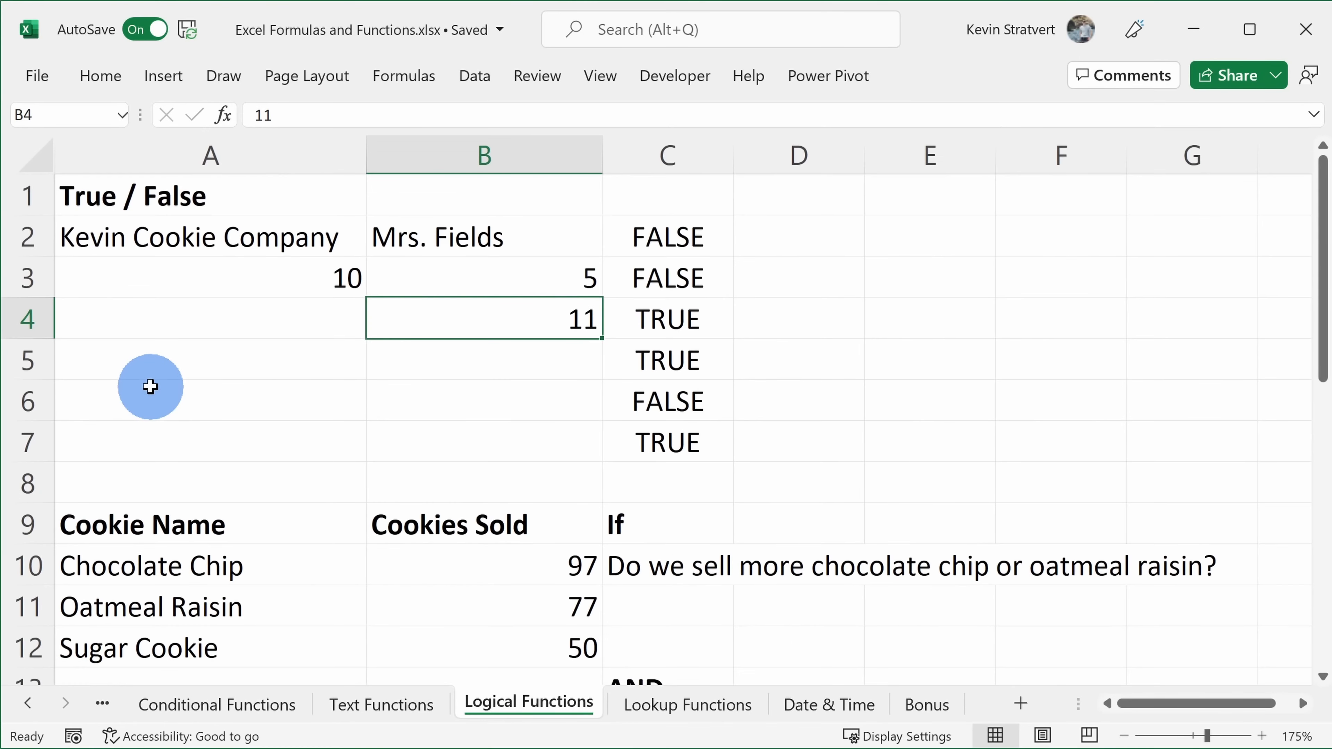
scroll(150, 386, "down", 1)
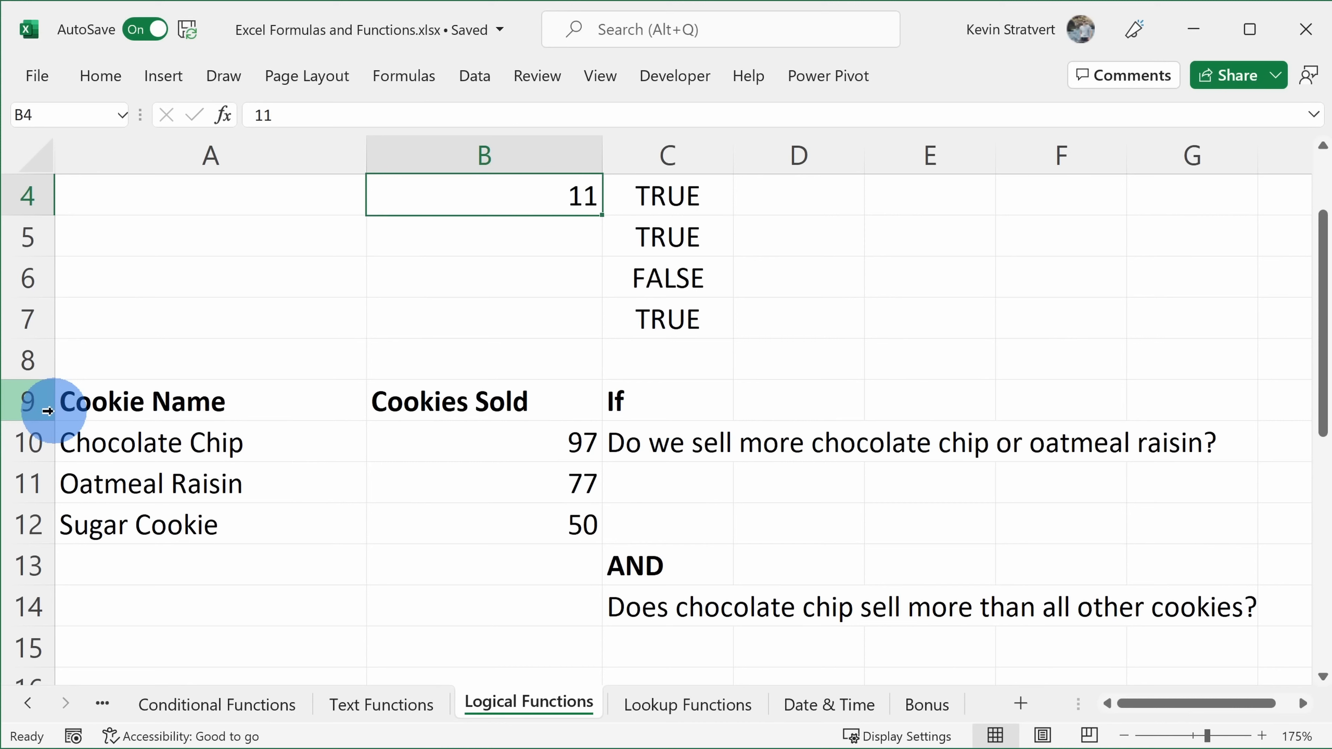
left_click(672, 445)
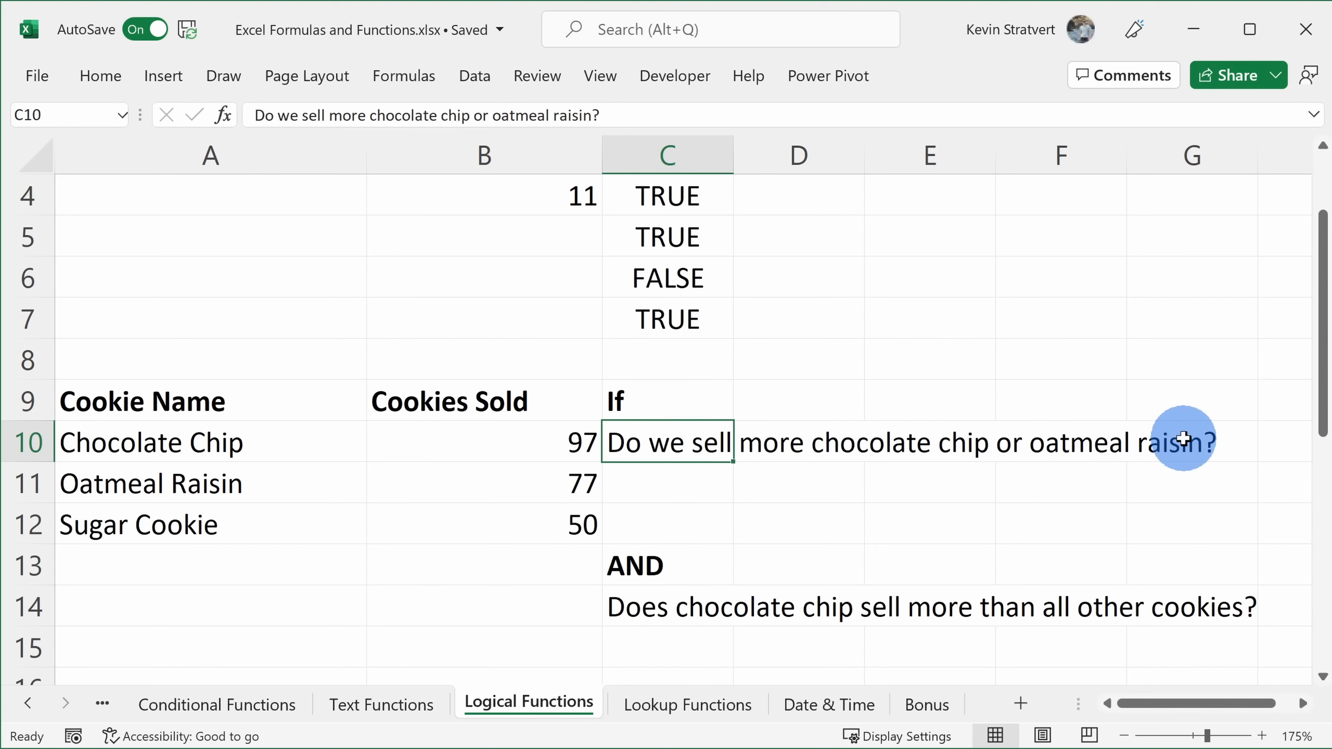
left_click_drag(297, 433, 537, 487)
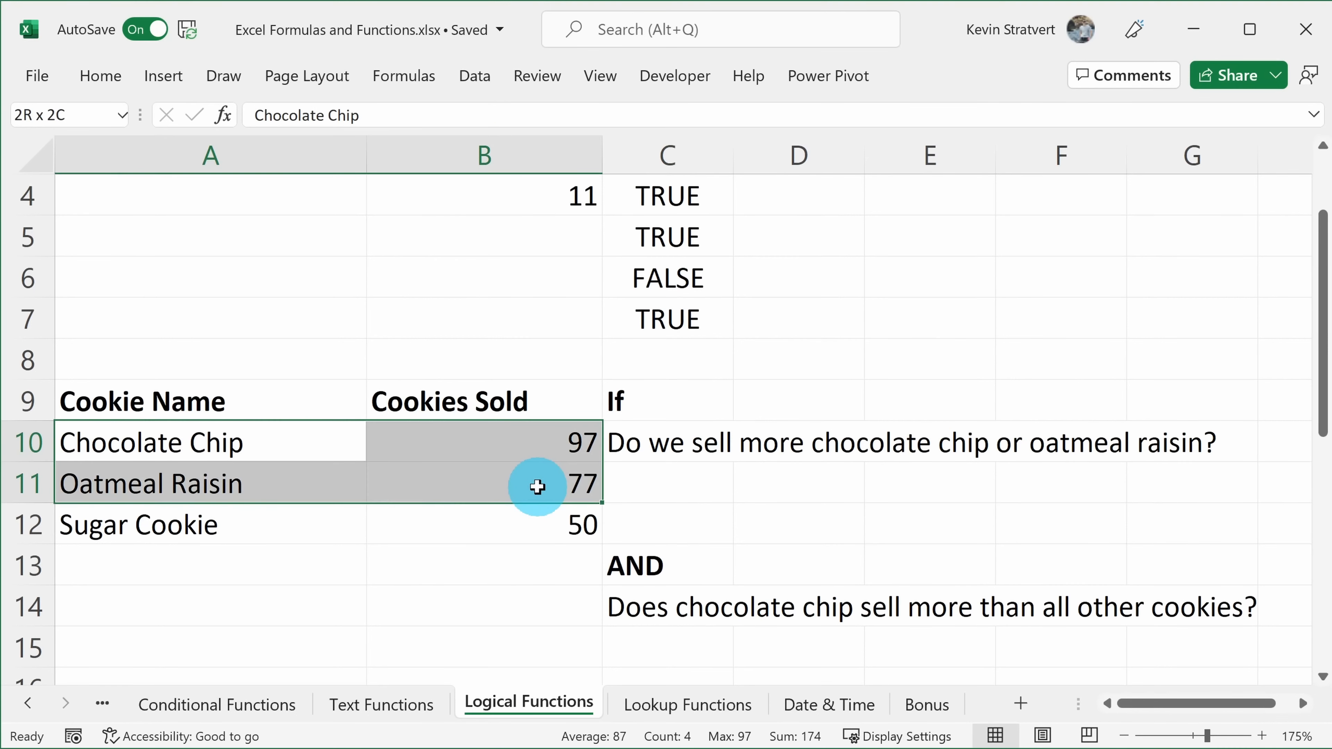
left_click(453, 435)
left_click(465, 486)
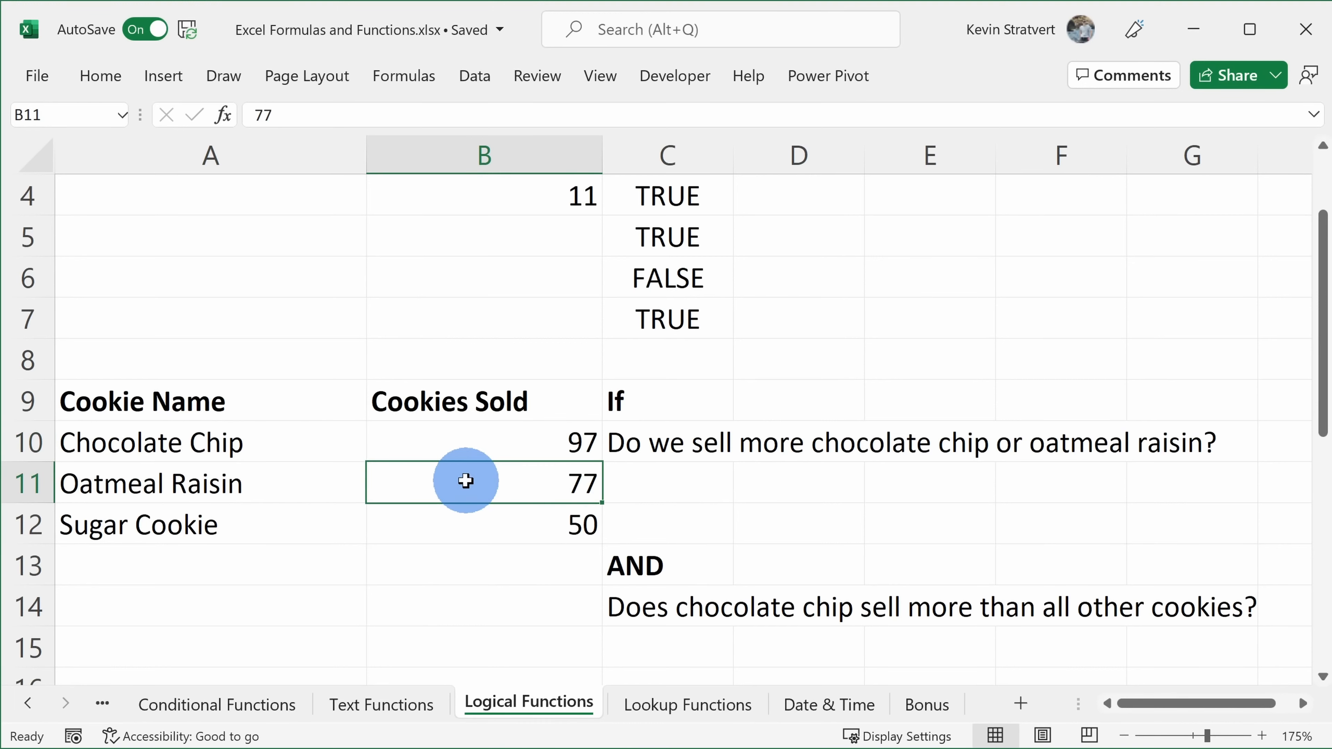
left_click(314, 435)
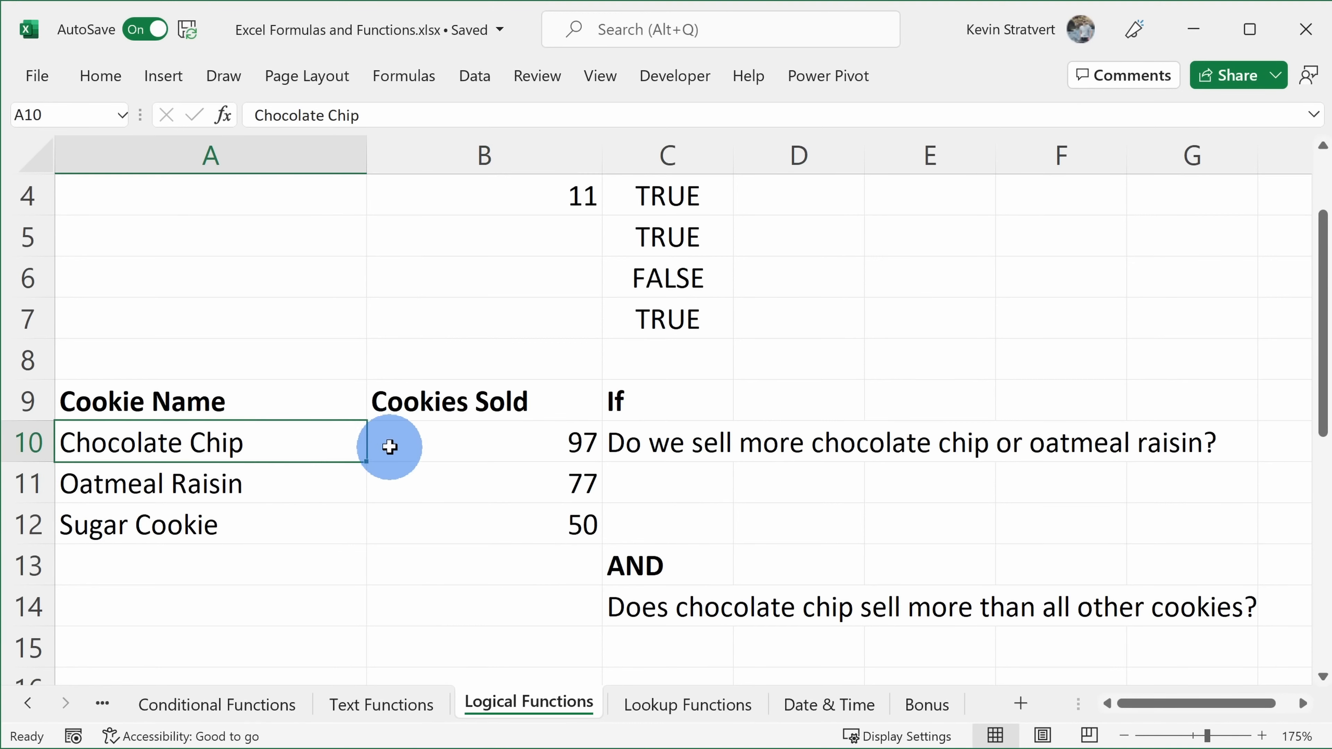
- Search for the IF function and insert it in C11, below the chocolate chip or oatmeal raisin question
left_click(664, 489)
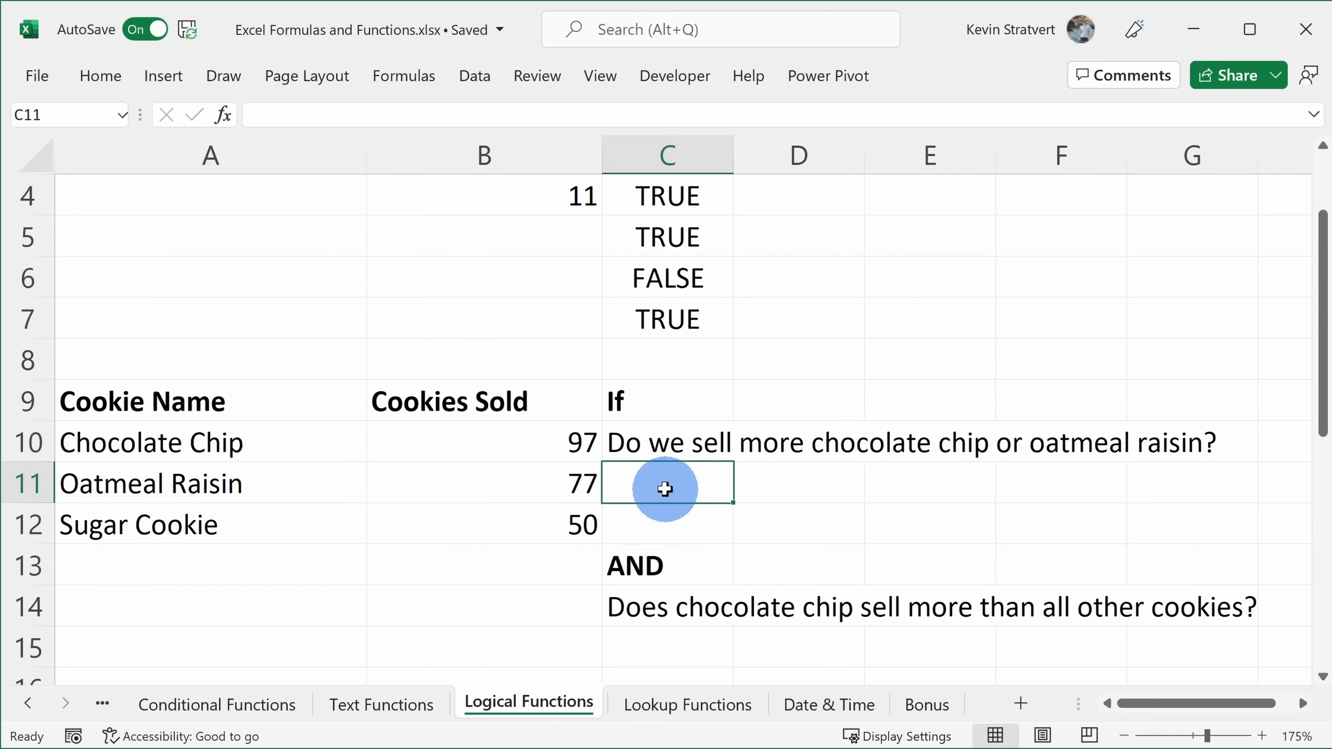
left_click(226, 116)
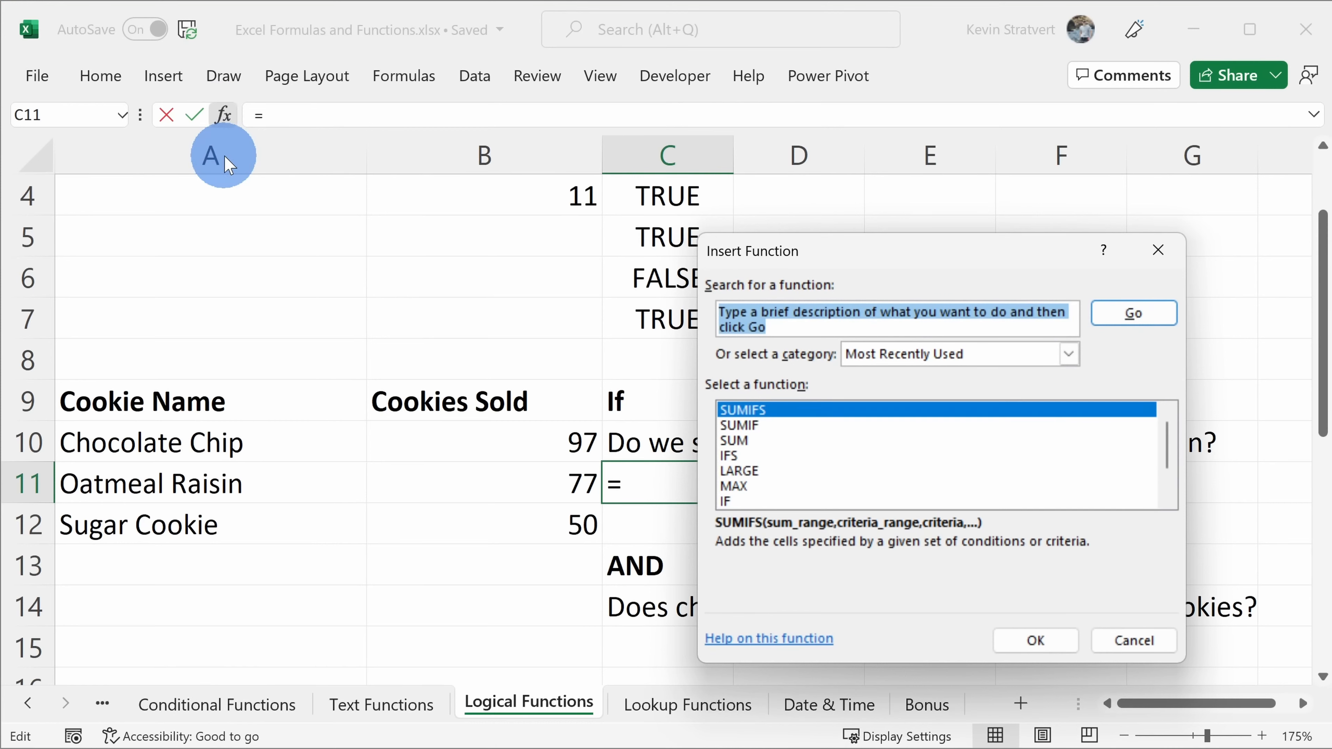
type("if")
left_click(1134, 313)
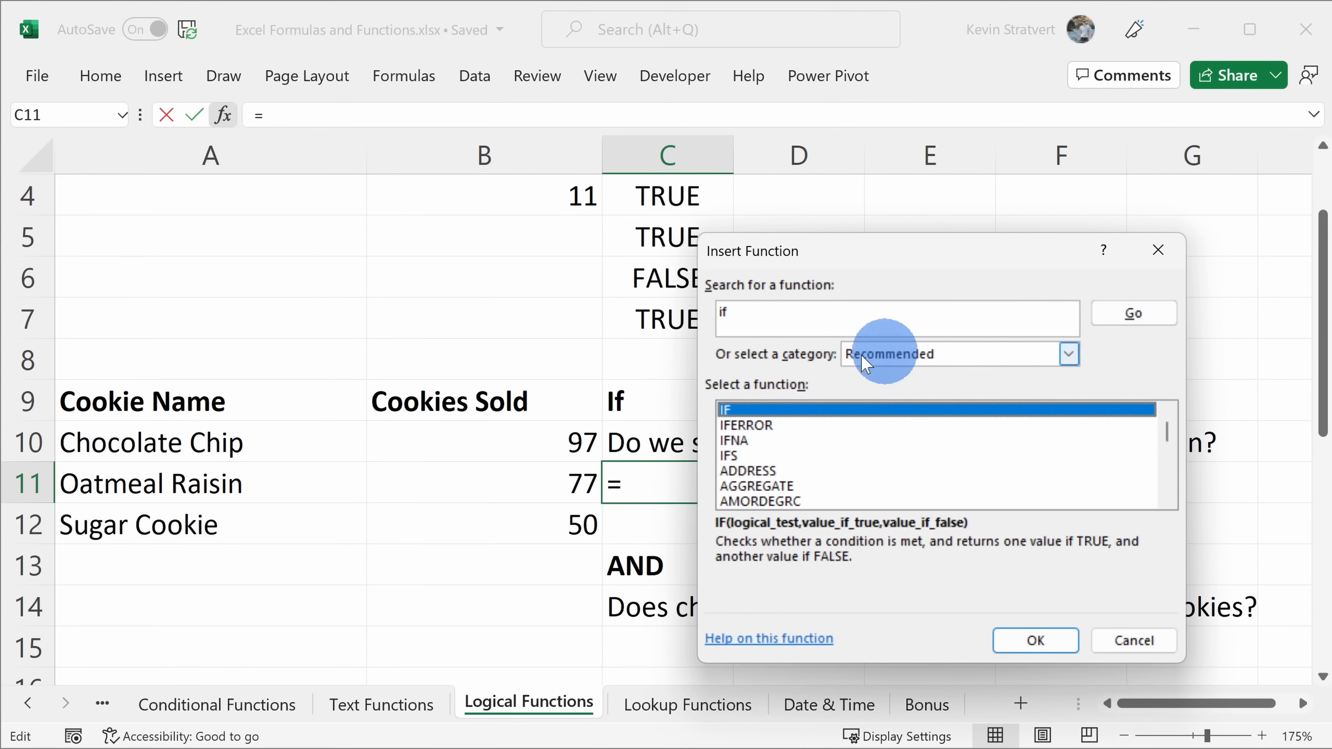
double_click(752, 408)
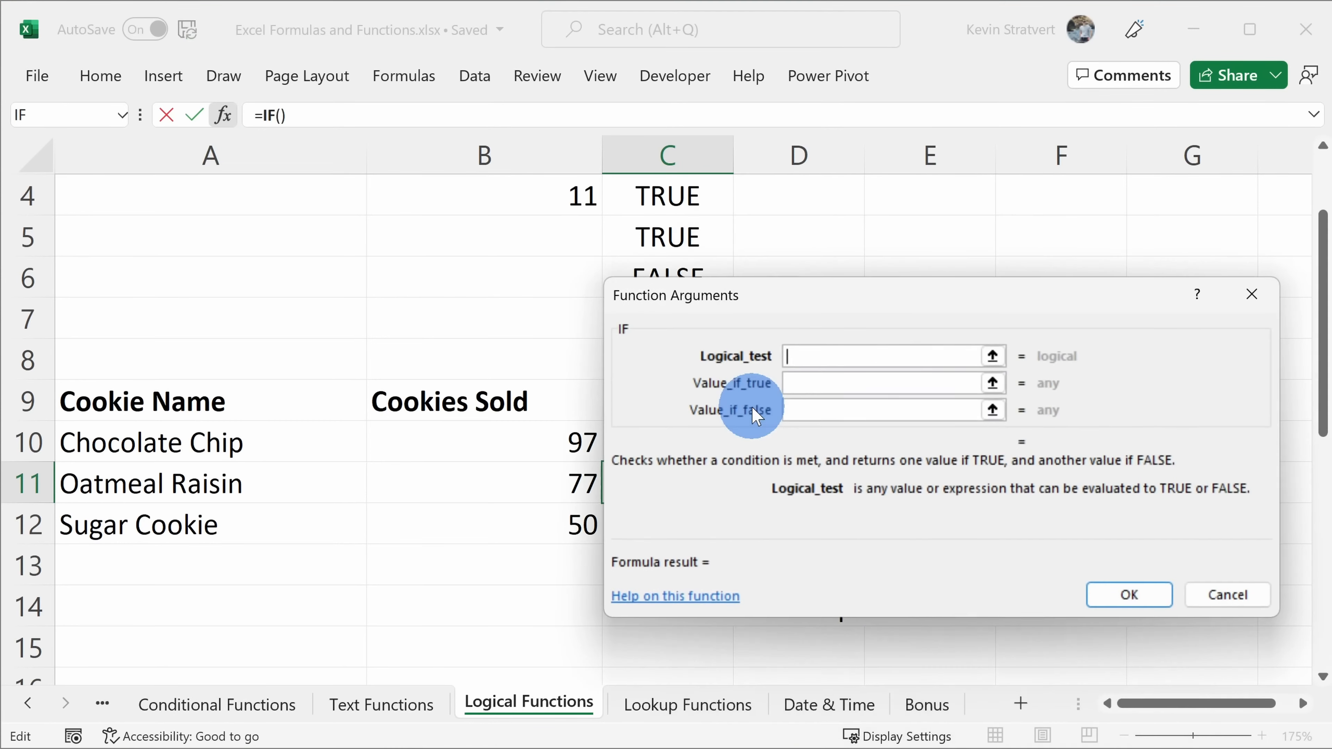
- Set the IF function's logical test to B10>B11, keeping the arguments dialog clear of the sales data
left_click_drag(809, 298, 791, 242)
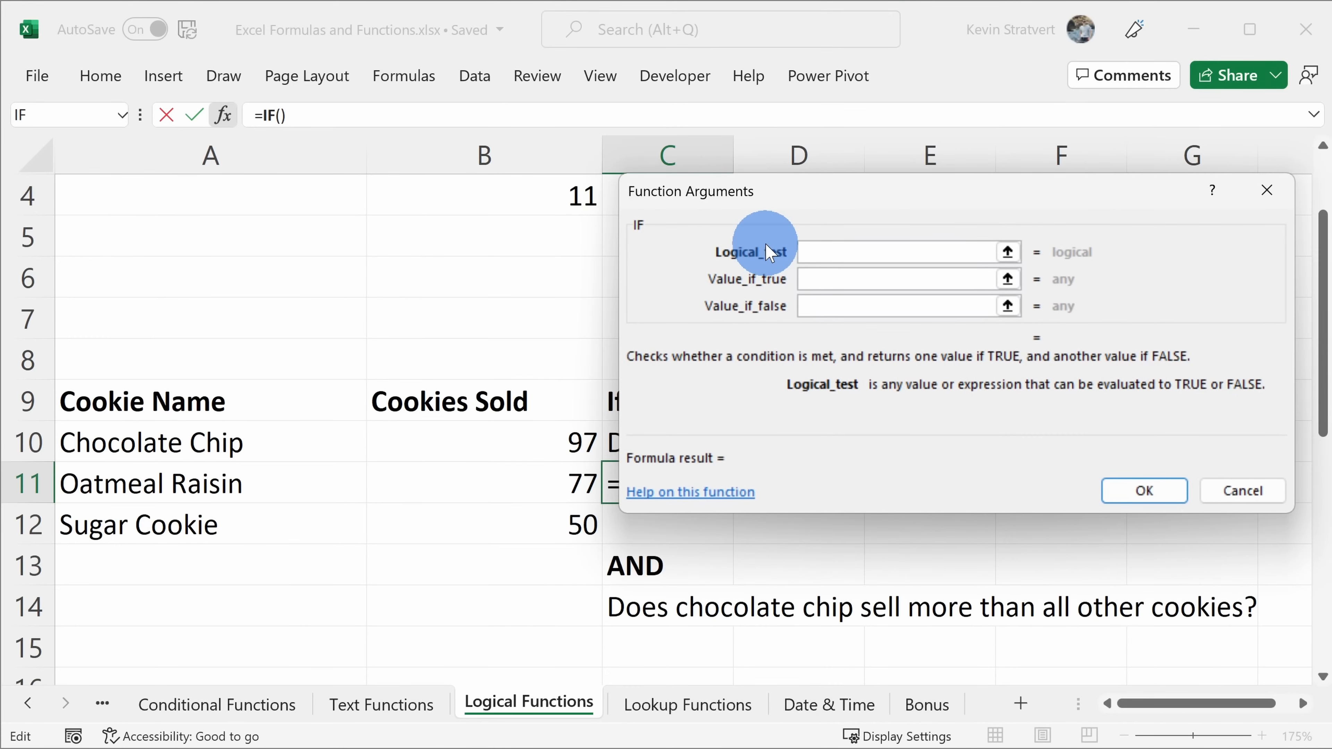
left_click_drag(792, 195, 795, 98)
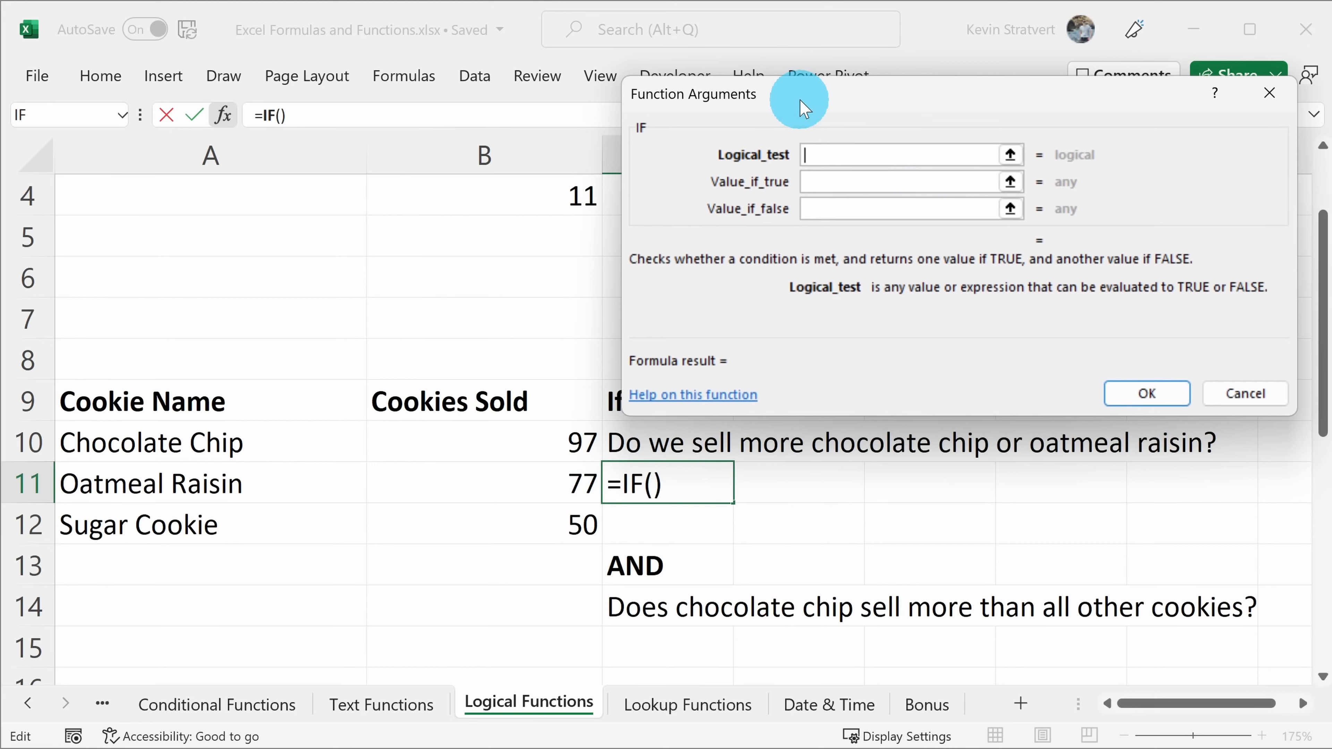
left_click(559, 446)
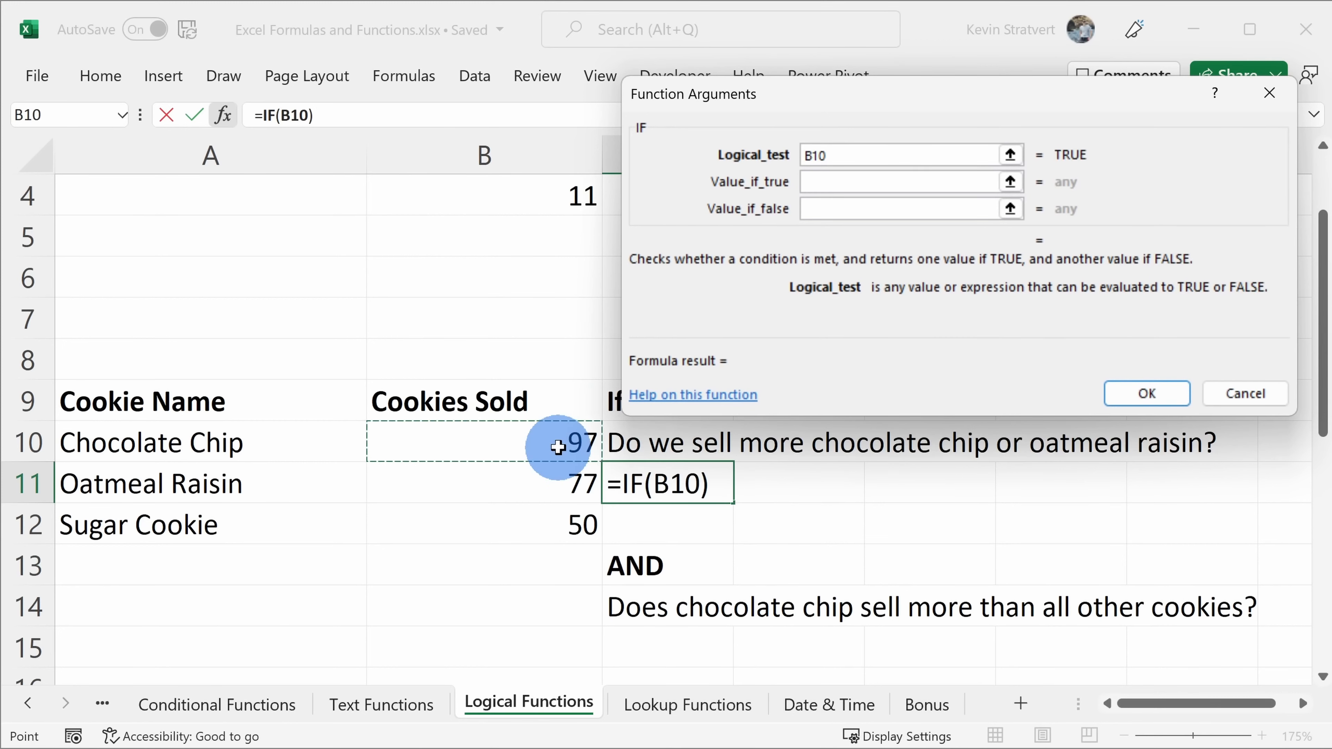
type(">")
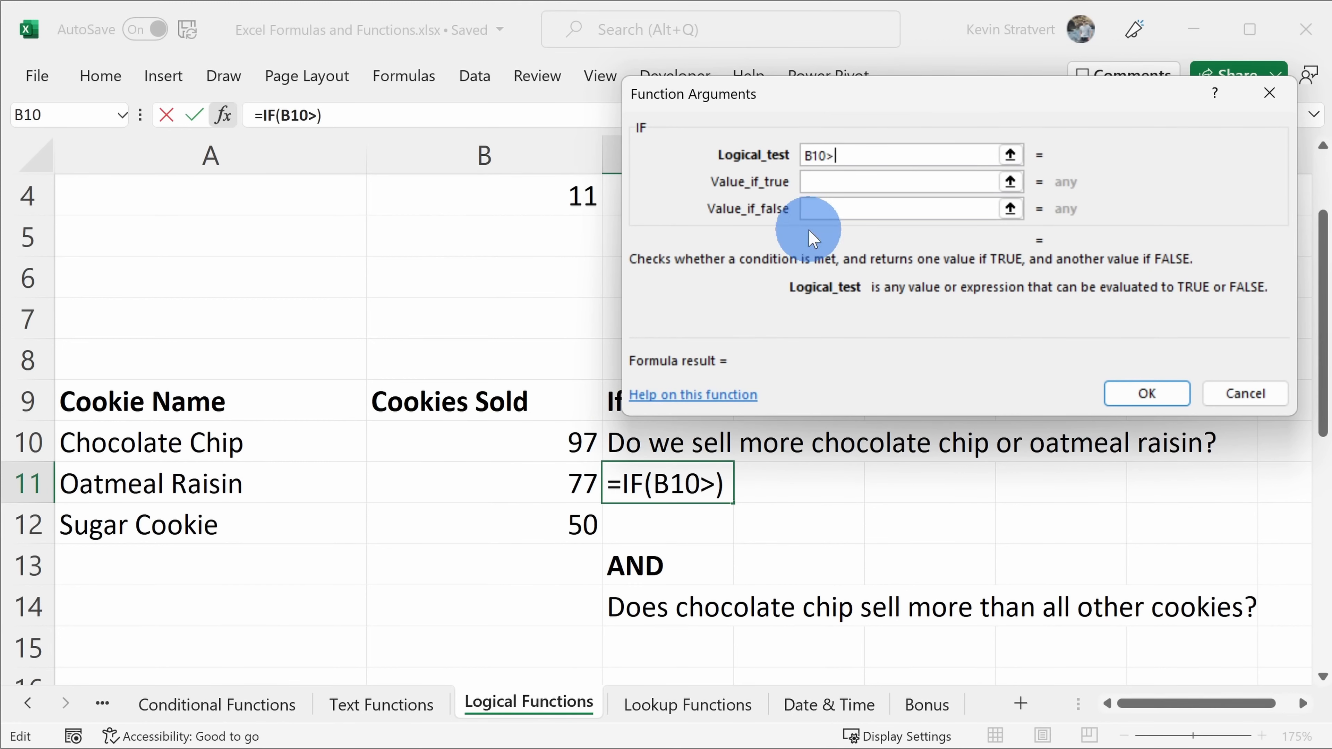
left_click(569, 480)
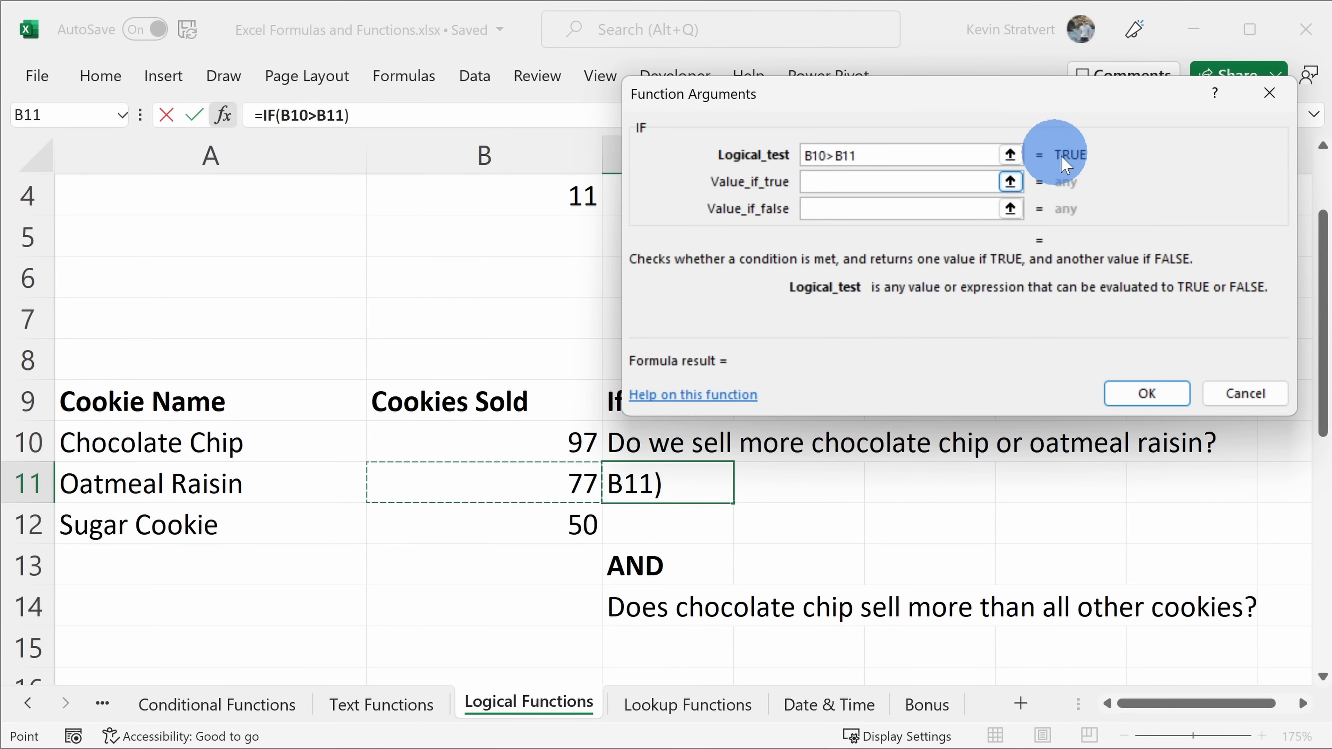
- Make the IF function return Chocolate Chip when true and Oatmeal Raisin when false, confirm it, and review C11
left_click(858, 182)
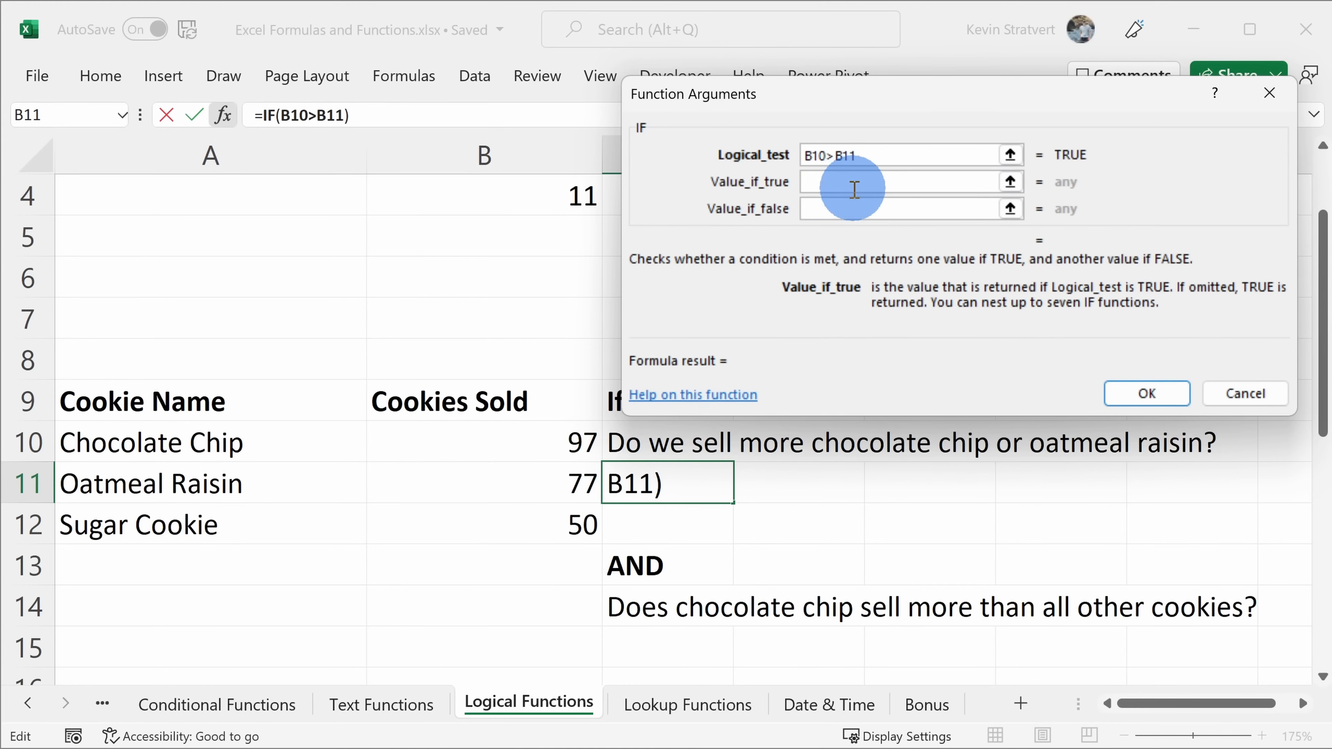
type("Chocolate Chip")
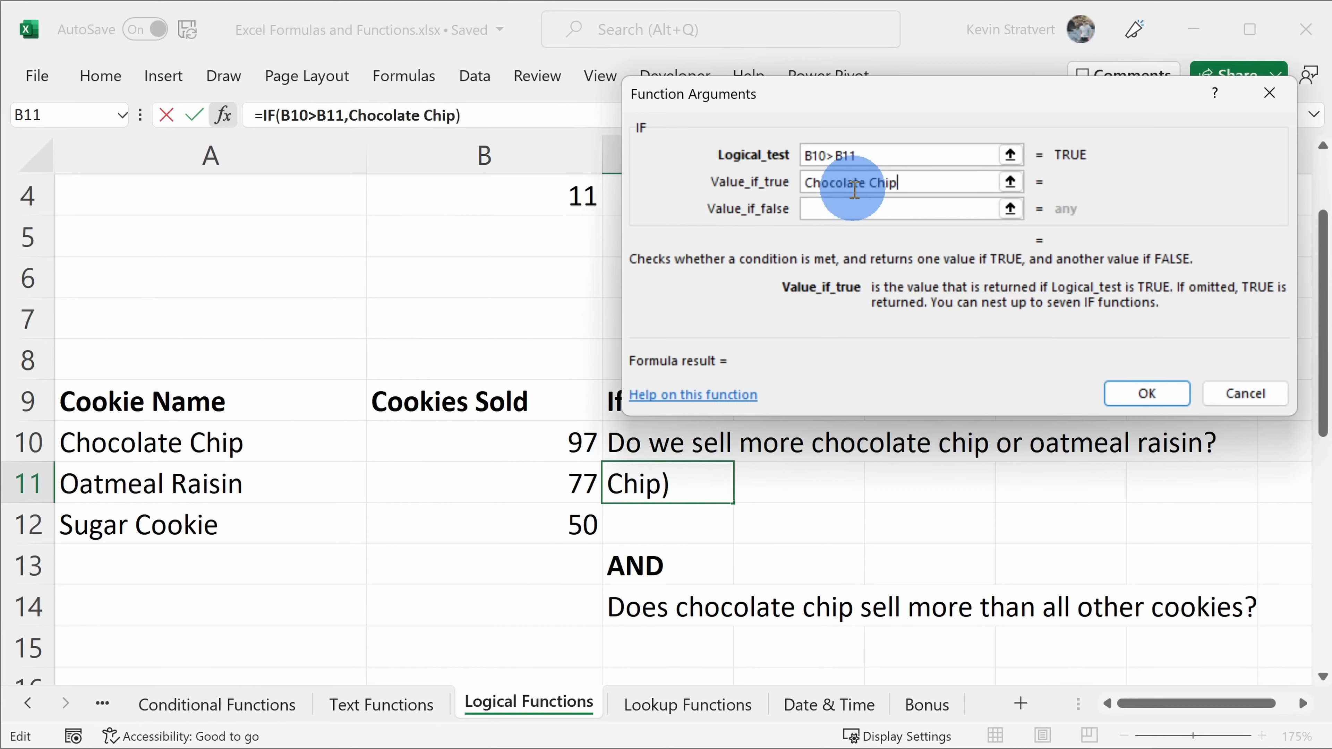
key("Tab")
left_click(826, 159)
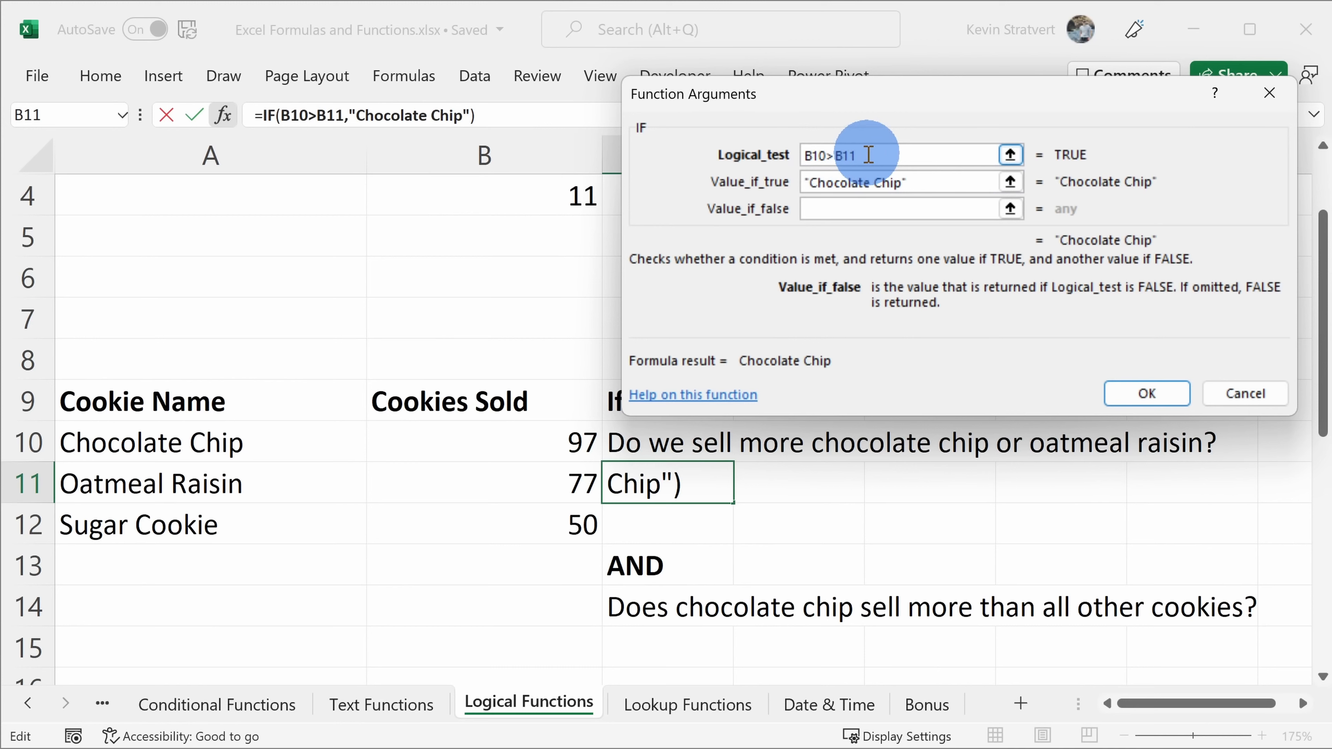
left_click(826, 213)
type("atmeal Raisin")
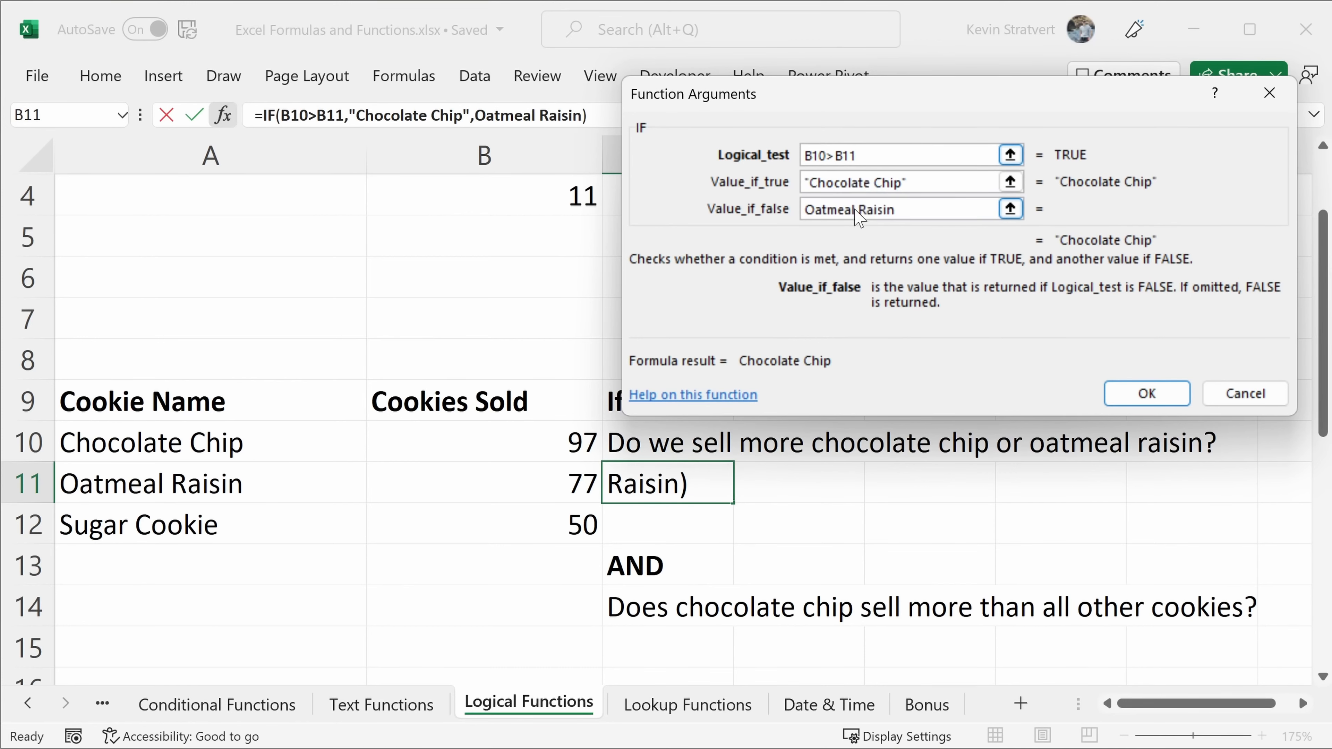
key("Return")
left_click(698, 434)
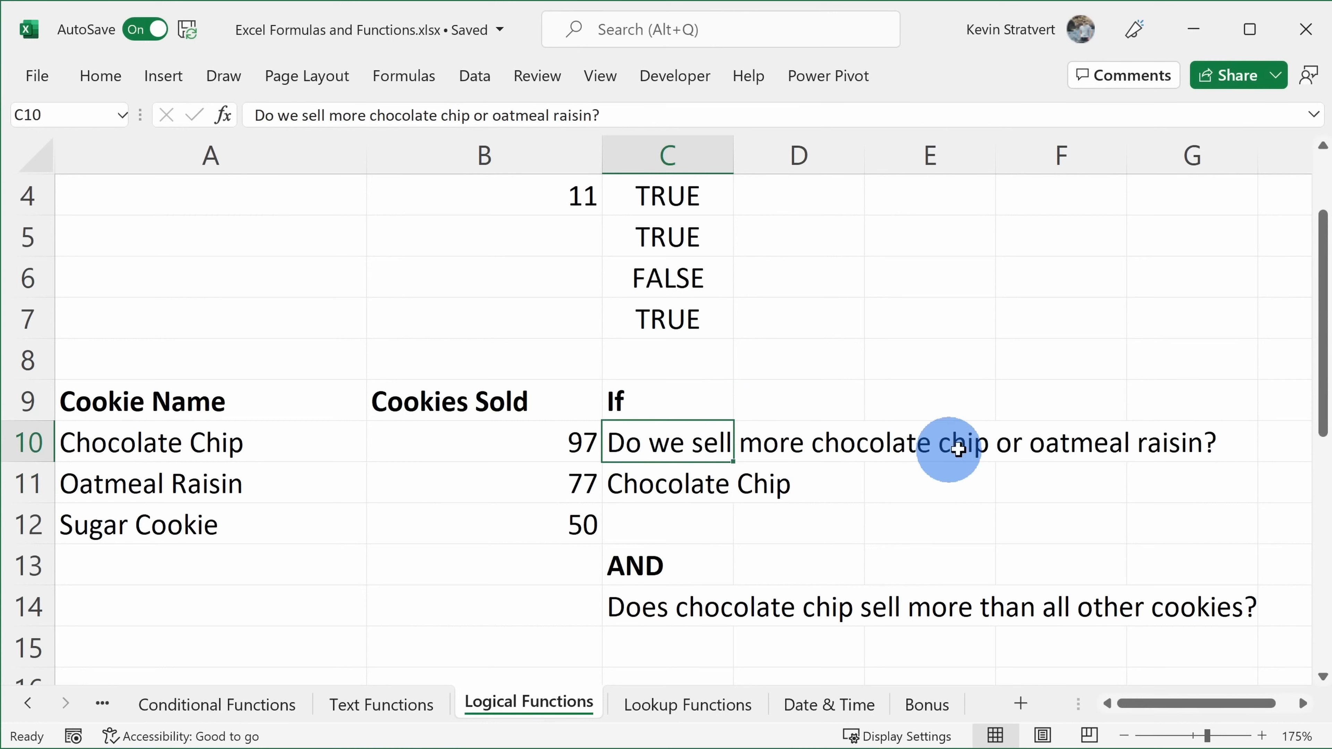
left_click(703, 490)
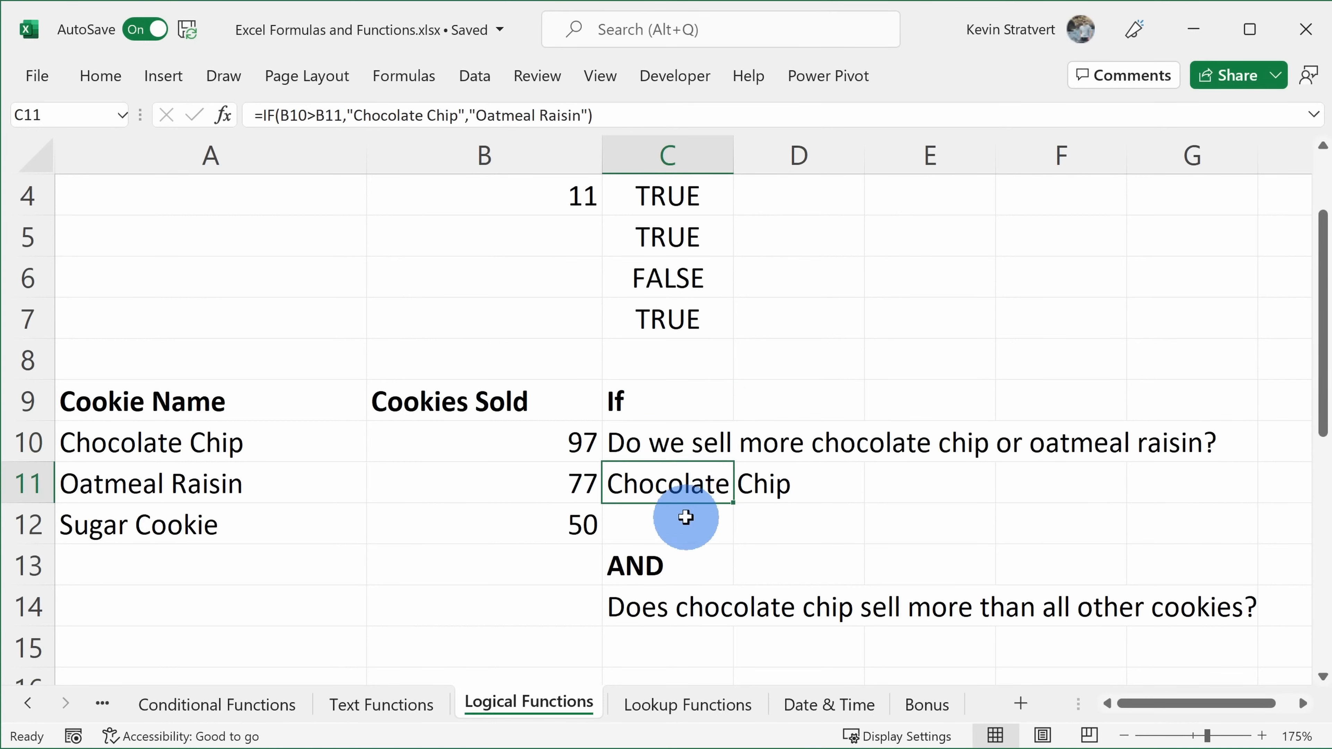
- Change the oatmeal raisin sales in B11 to 150 and check the IF formula in C11
left_click(556, 500)
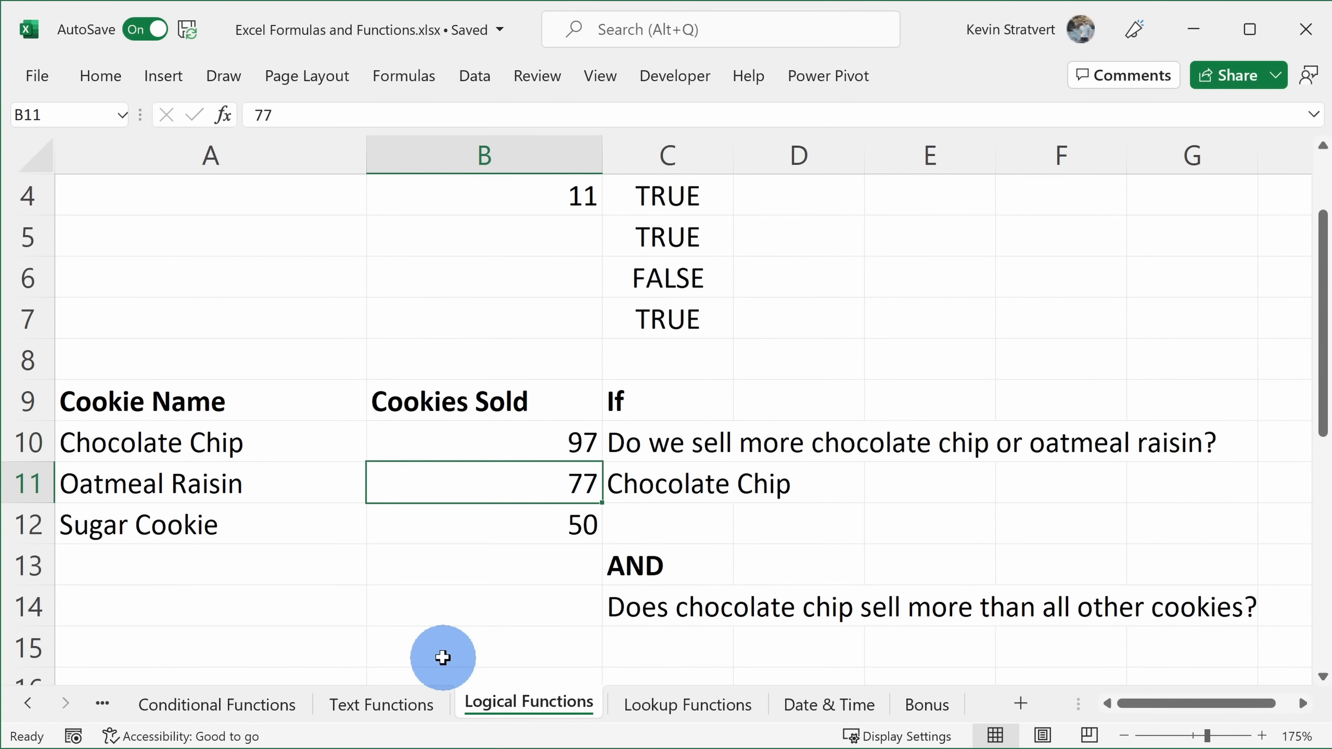
type("150")
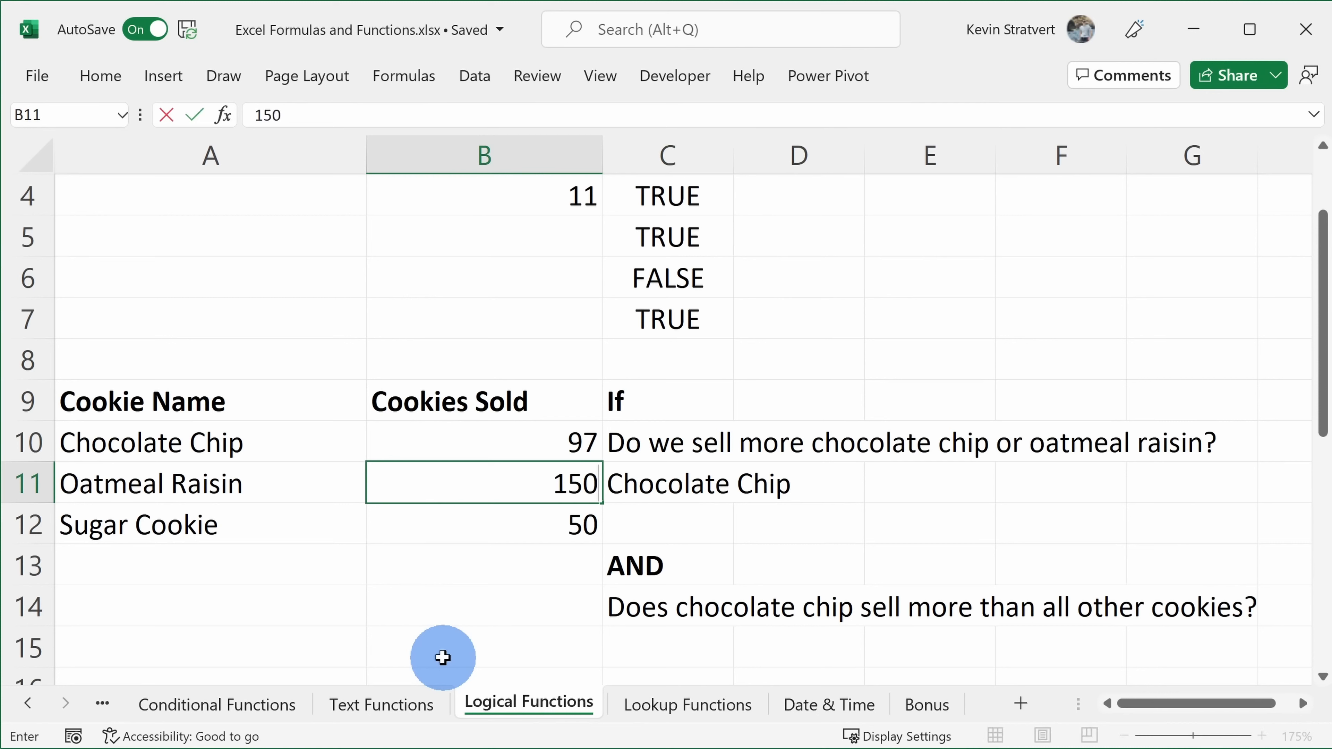
key("Return")
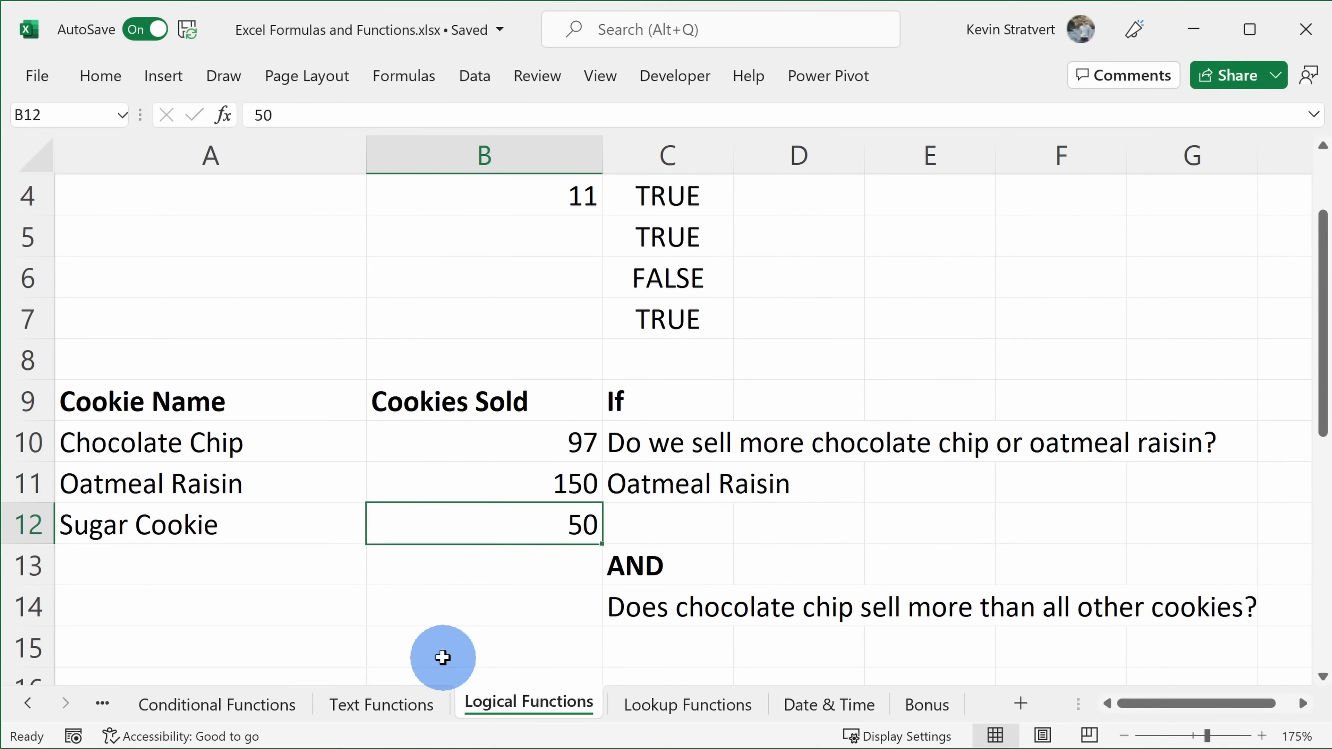
left_click(702, 475)
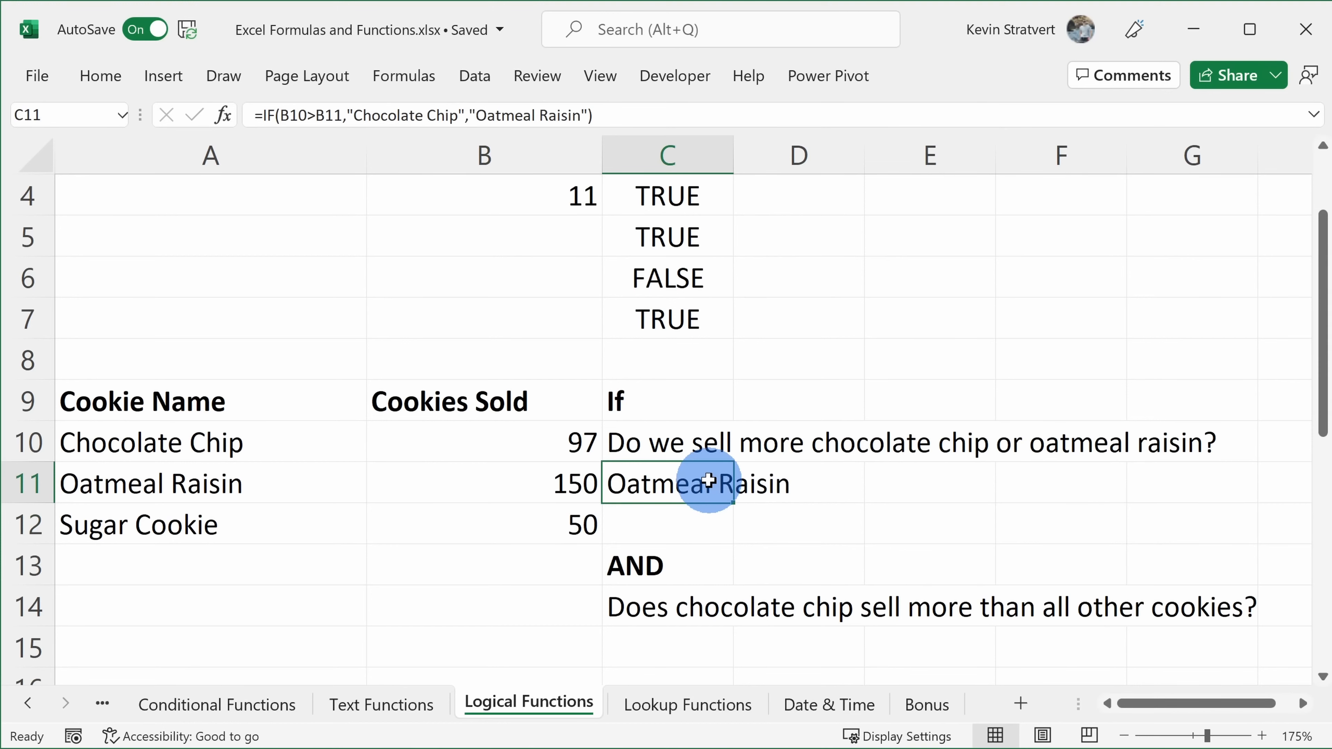
- Insert the IF function in C15, below the question whether chocolate chip outsells all other cookies, keeping the arguments dialog clear of the sales data
left_click(663, 315)
scroll(661, 291, "down", 1)
left_click(653, 442)
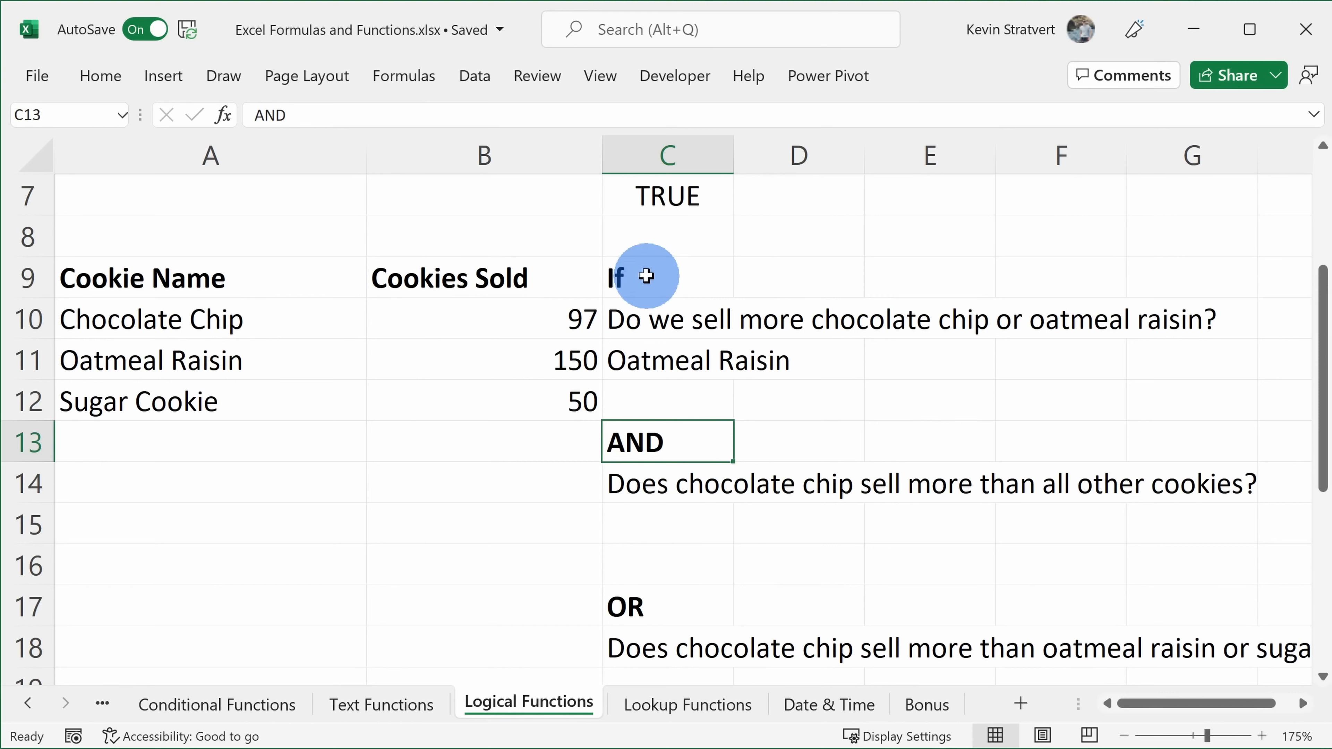
left_click(693, 475)
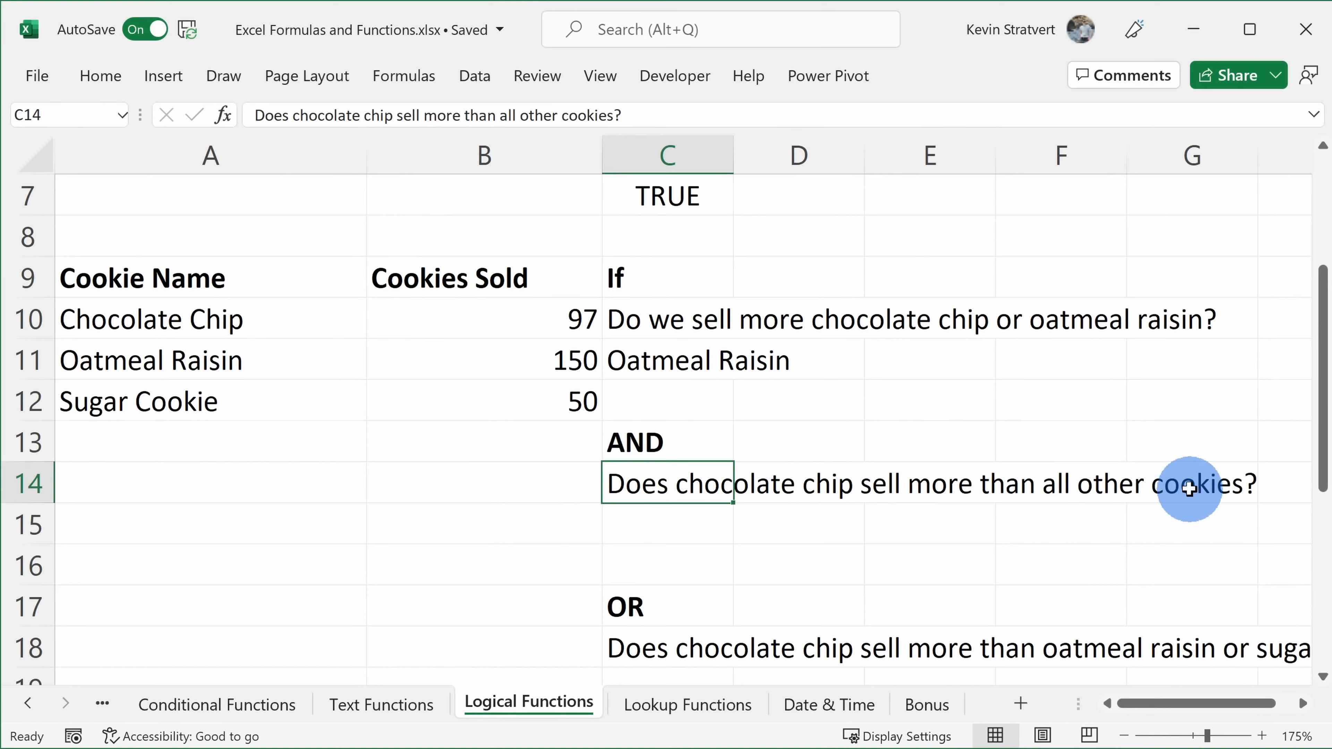
left_click(682, 524)
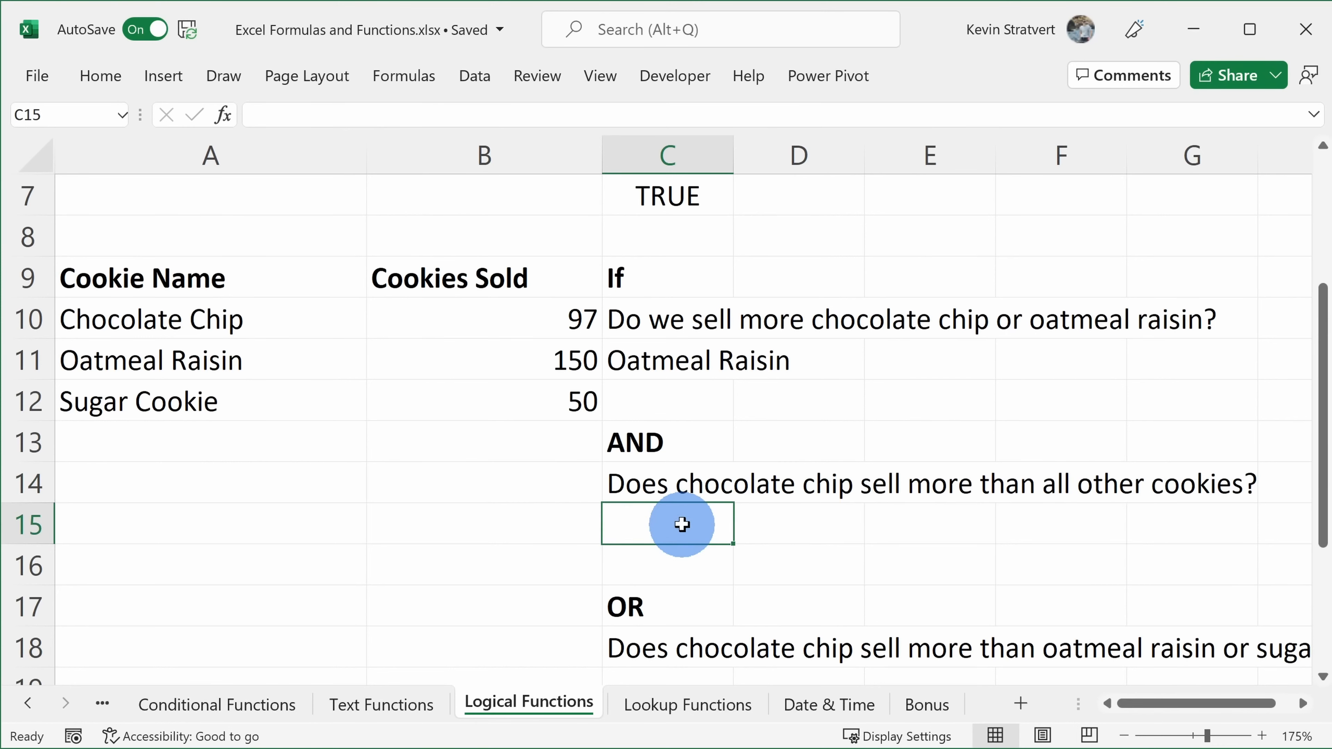
left_click(223, 114)
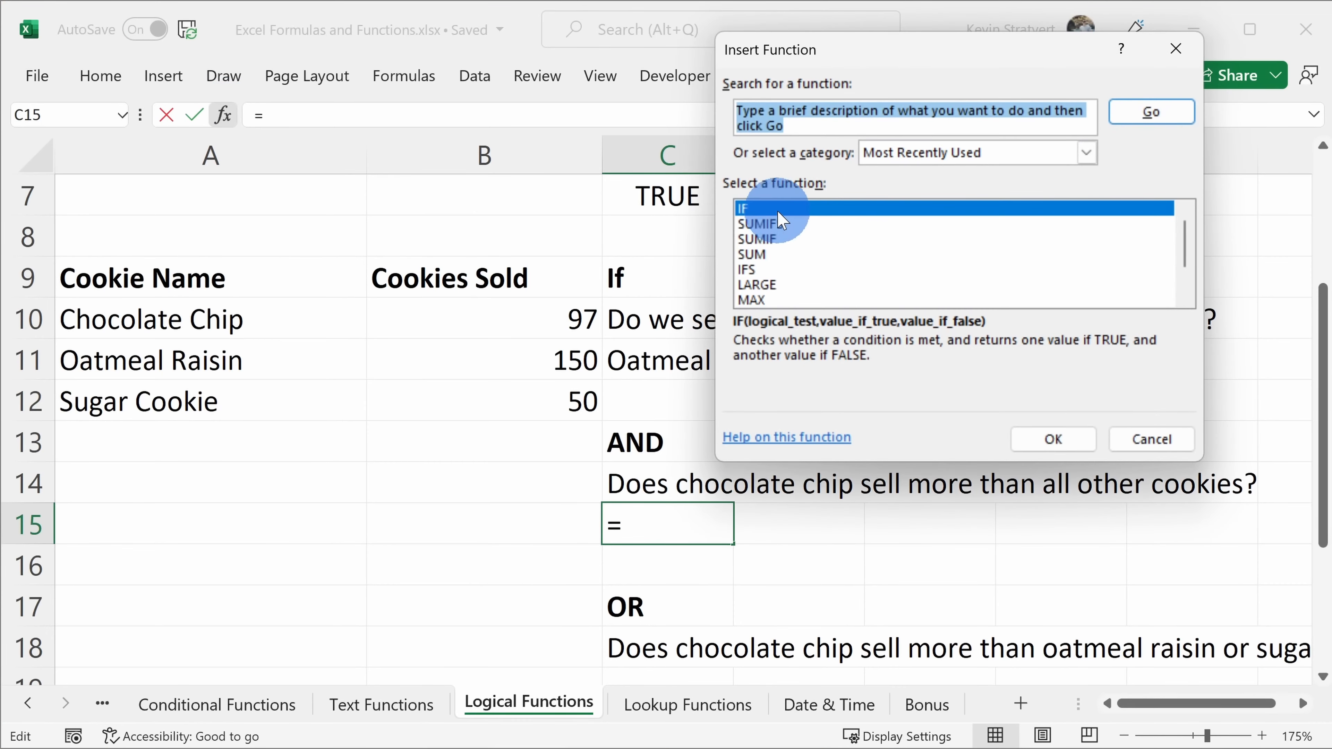
double_click(760, 206)
left_click_drag(779, 99, 788, 158)
left_click(866, 211)
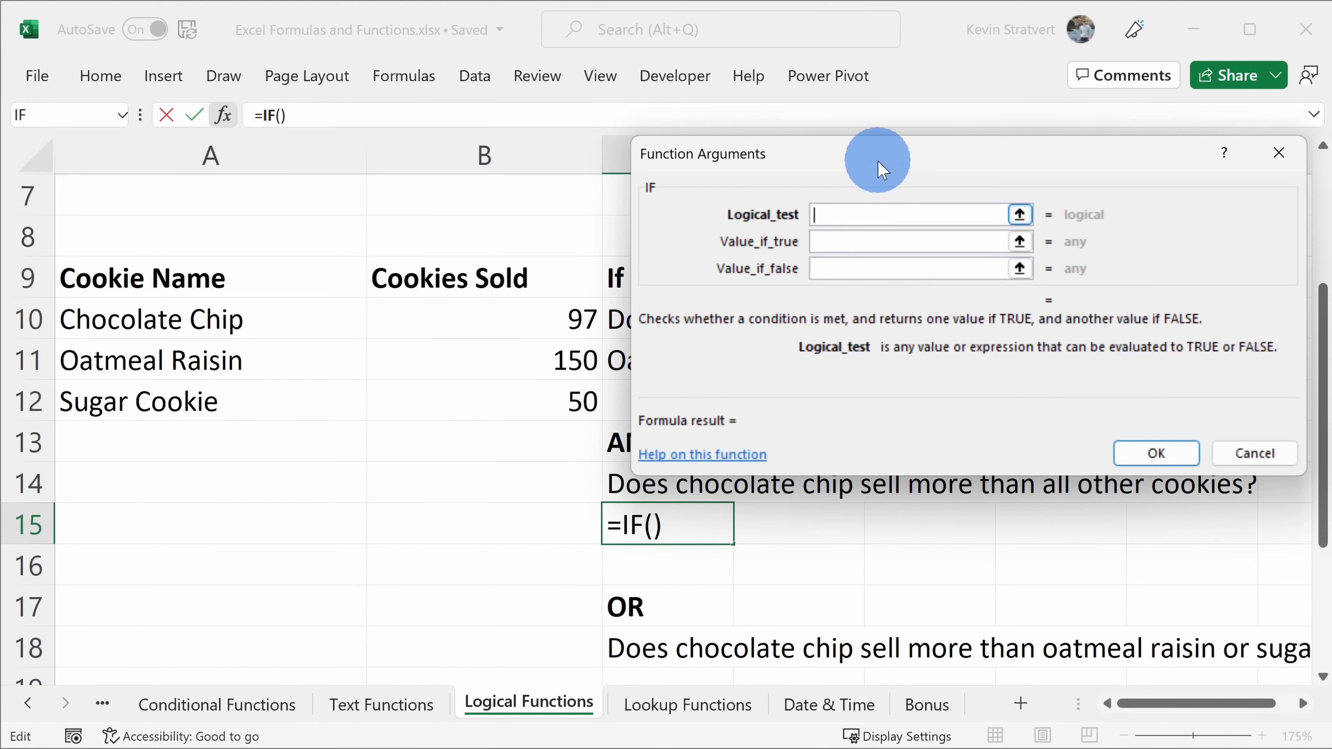
- Set the IF function's logical test to and(B10>B11,B10>B12)
type("and(")
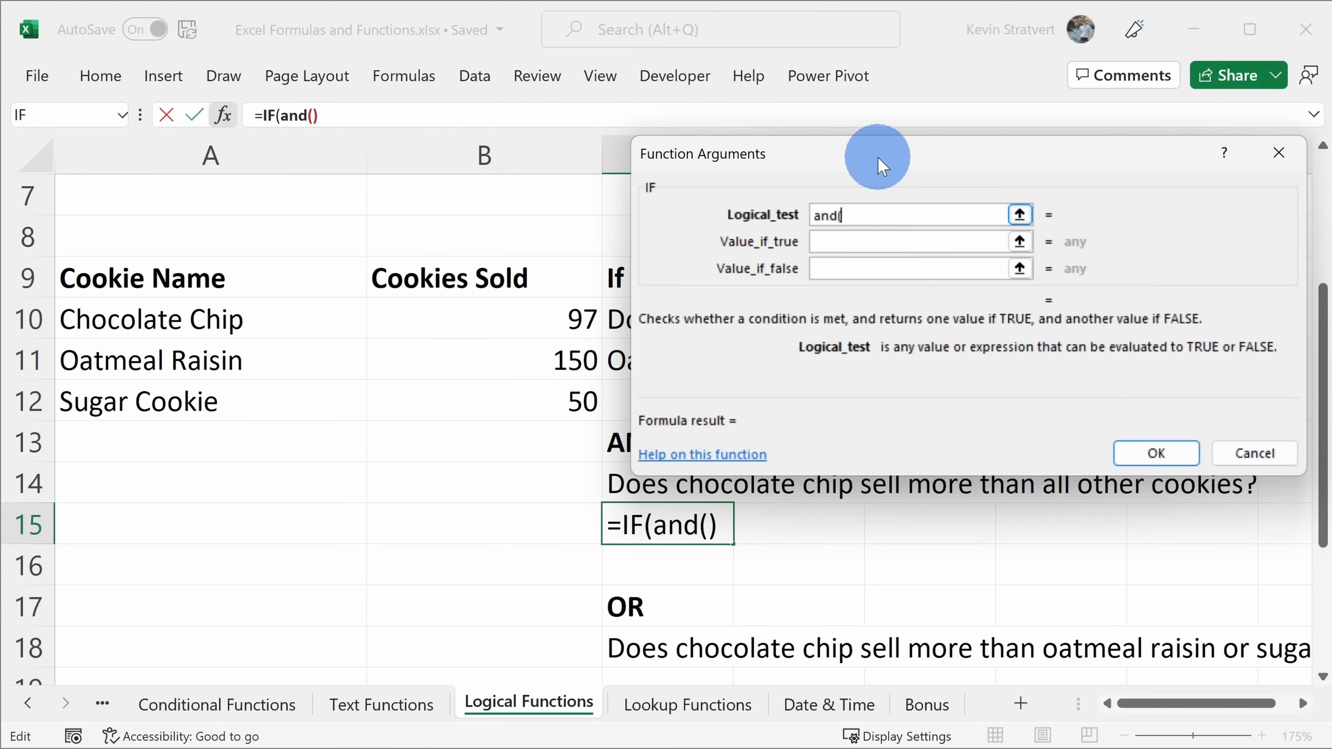
left_click(532, 317)
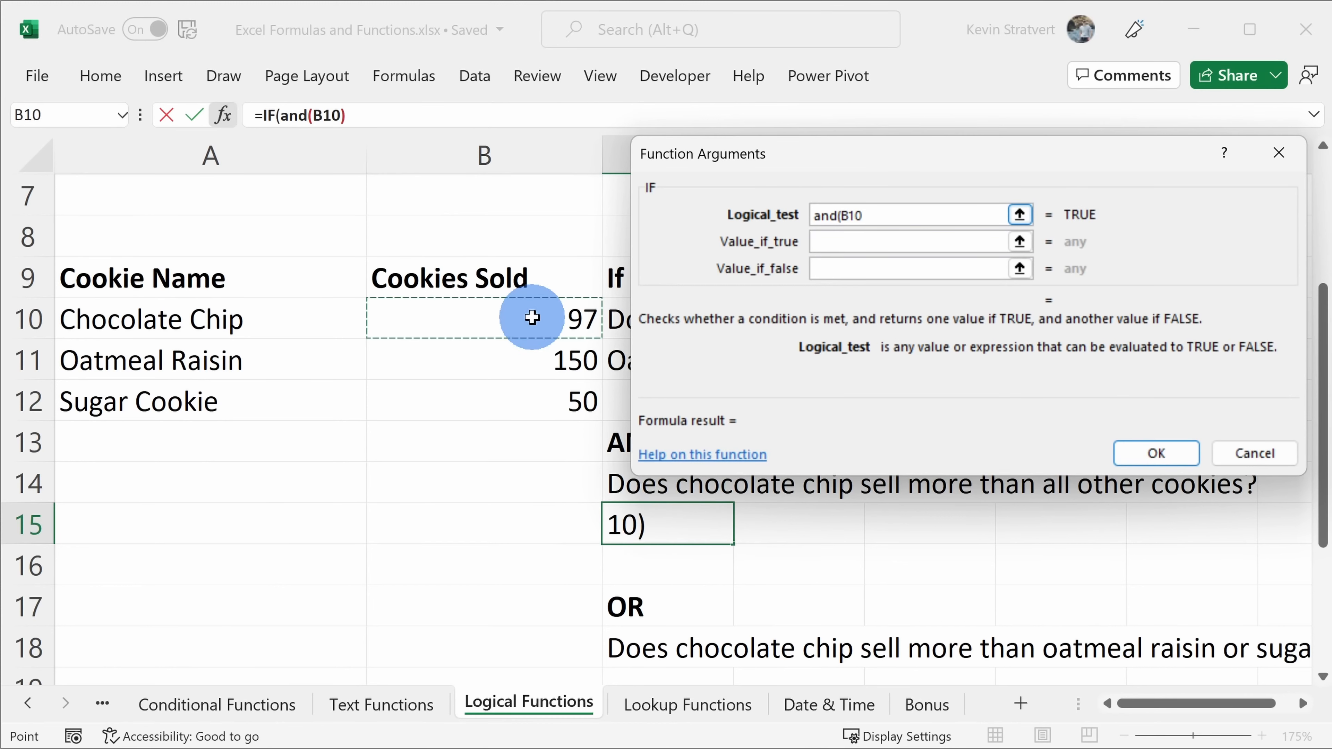
type(">")
left_click(537, 341)
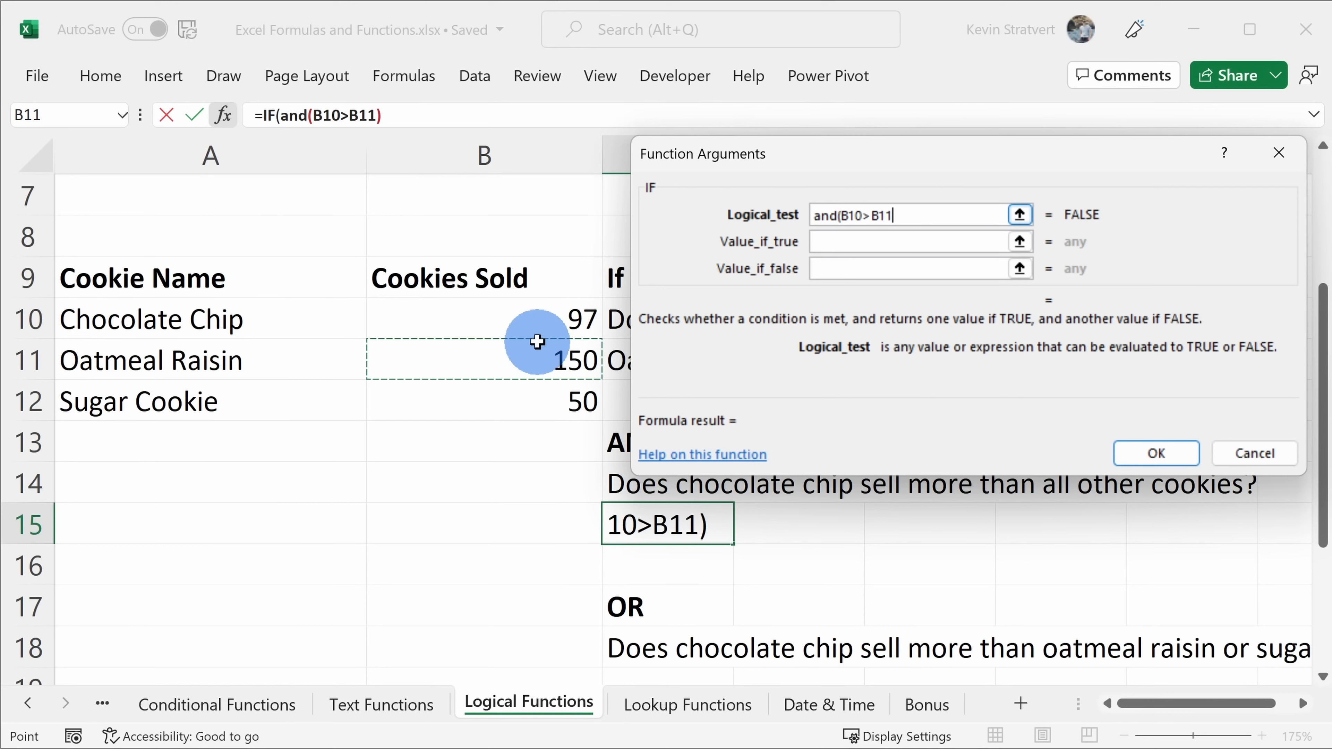
type(",")
left_click(568, 321)
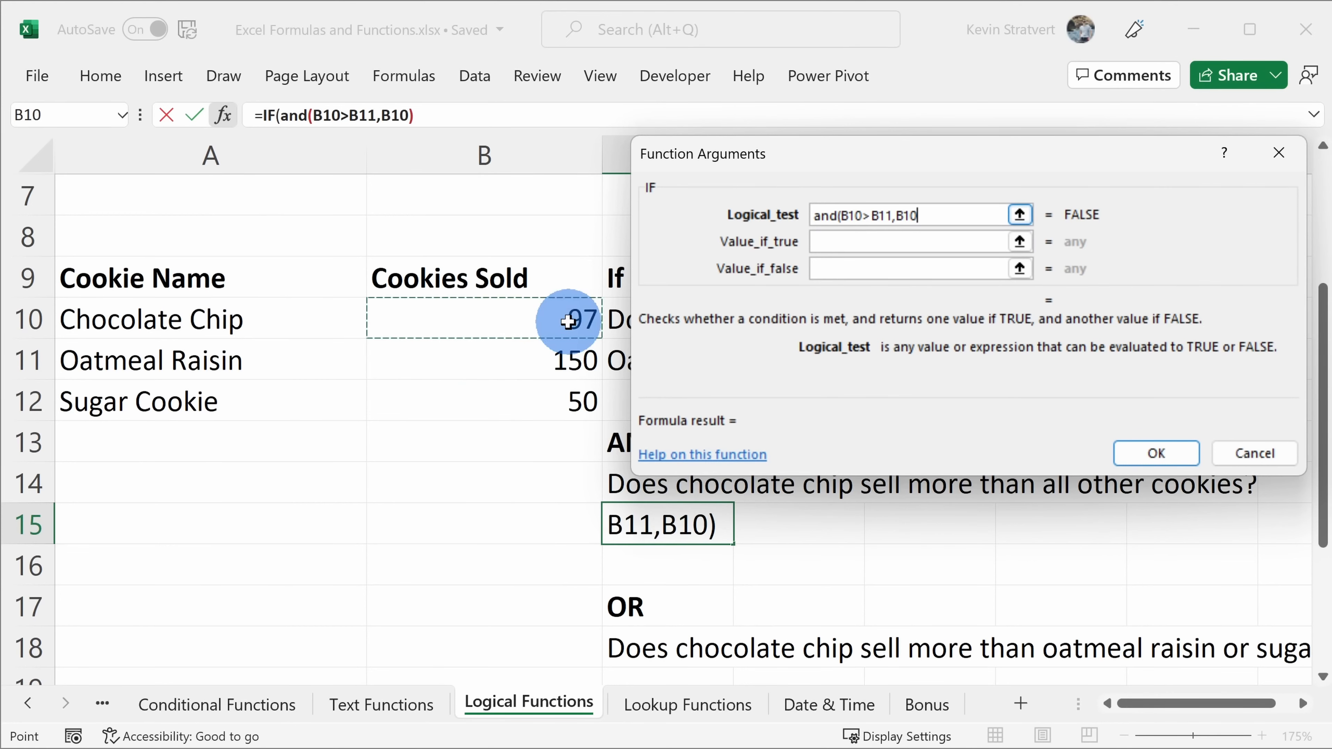
type(">")
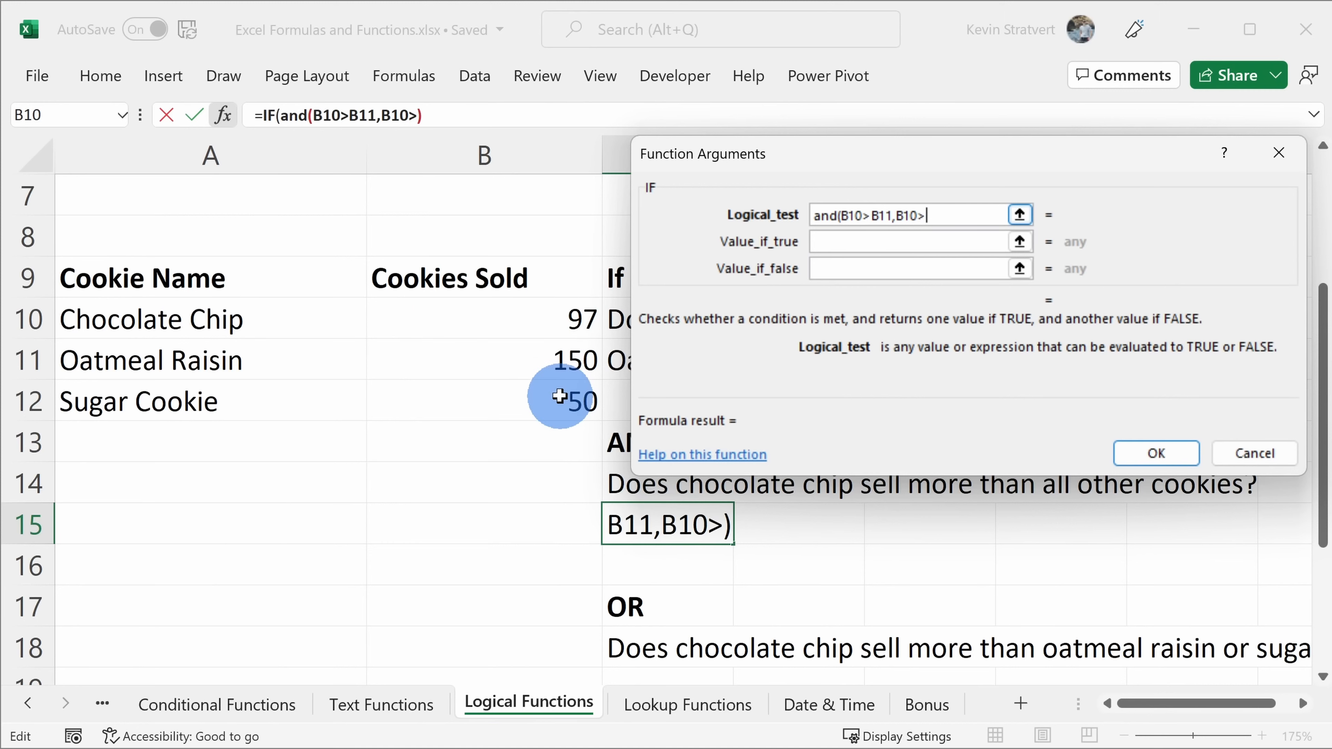
left_click(560, 396)
type(")")
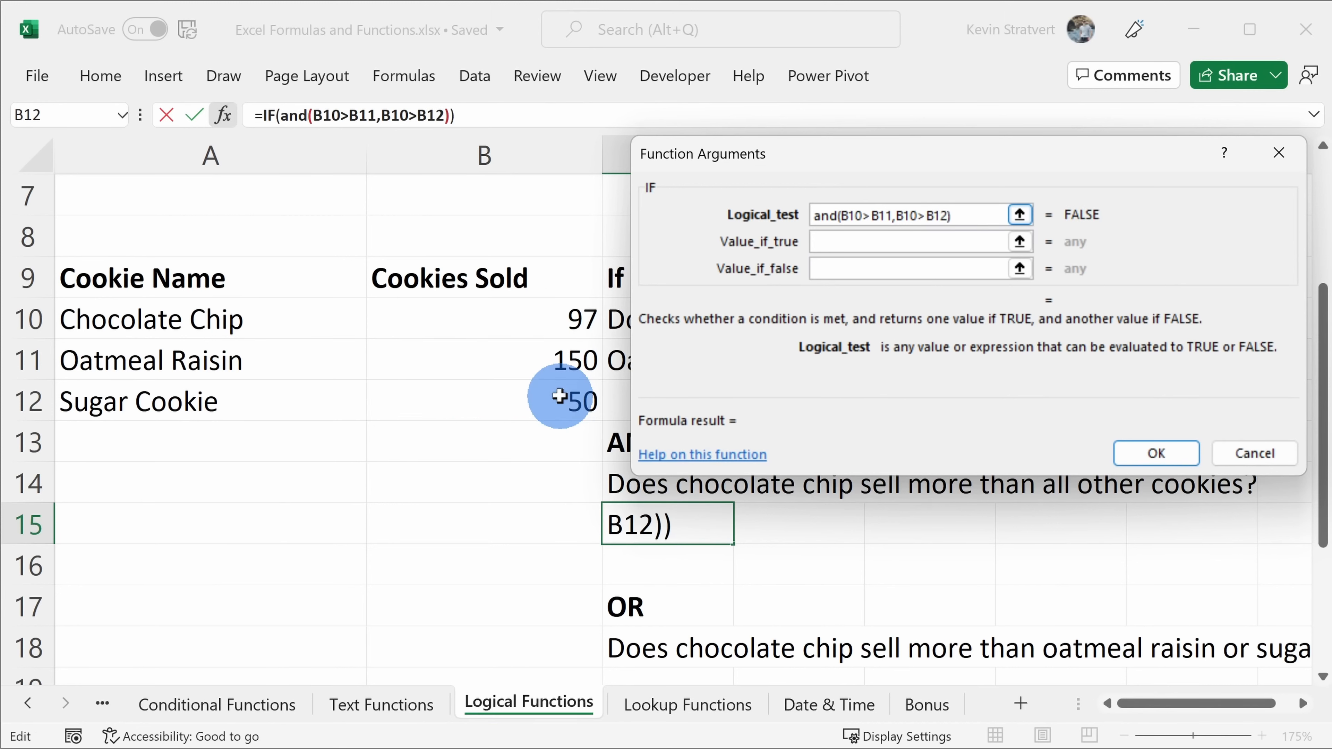
- Make the IF function return "yes" when true and "no" when false, confirm it, and review C15
left_click(860, 245)
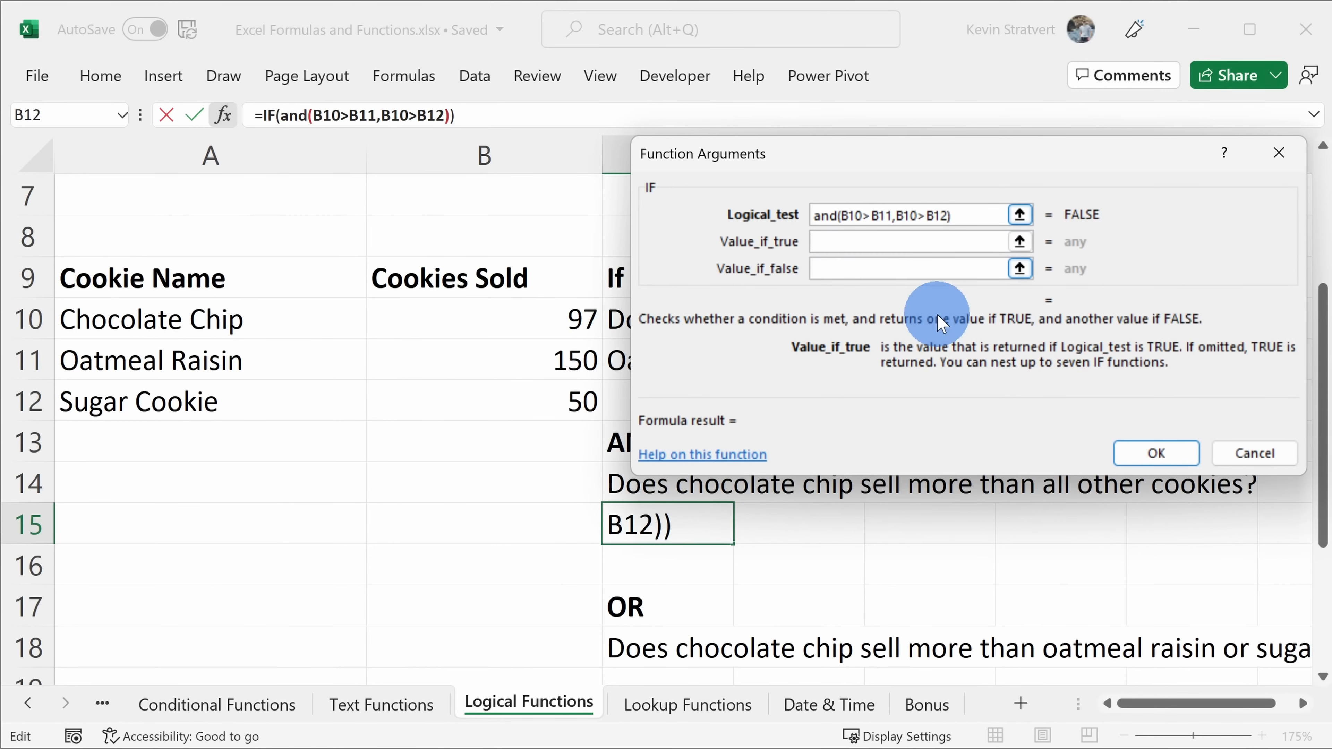
type("\"yes\"")
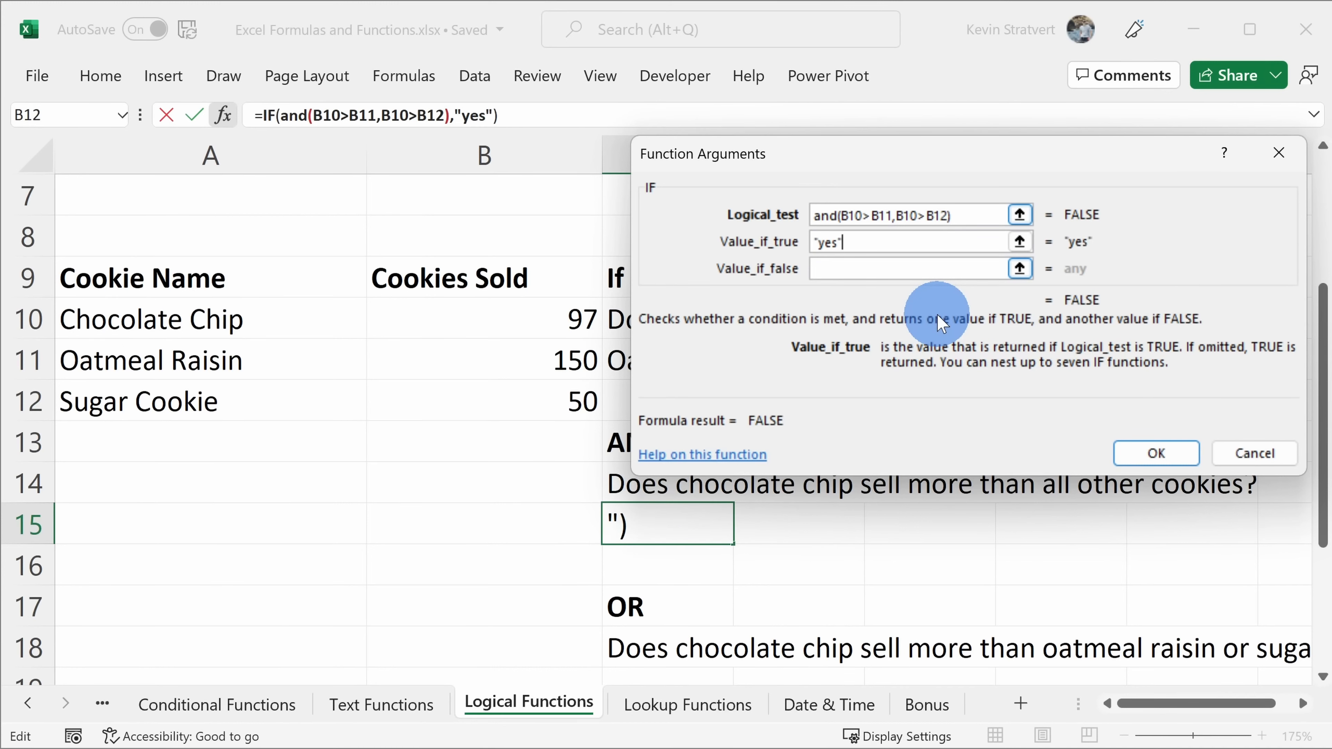
key("Tab")
type("\"")
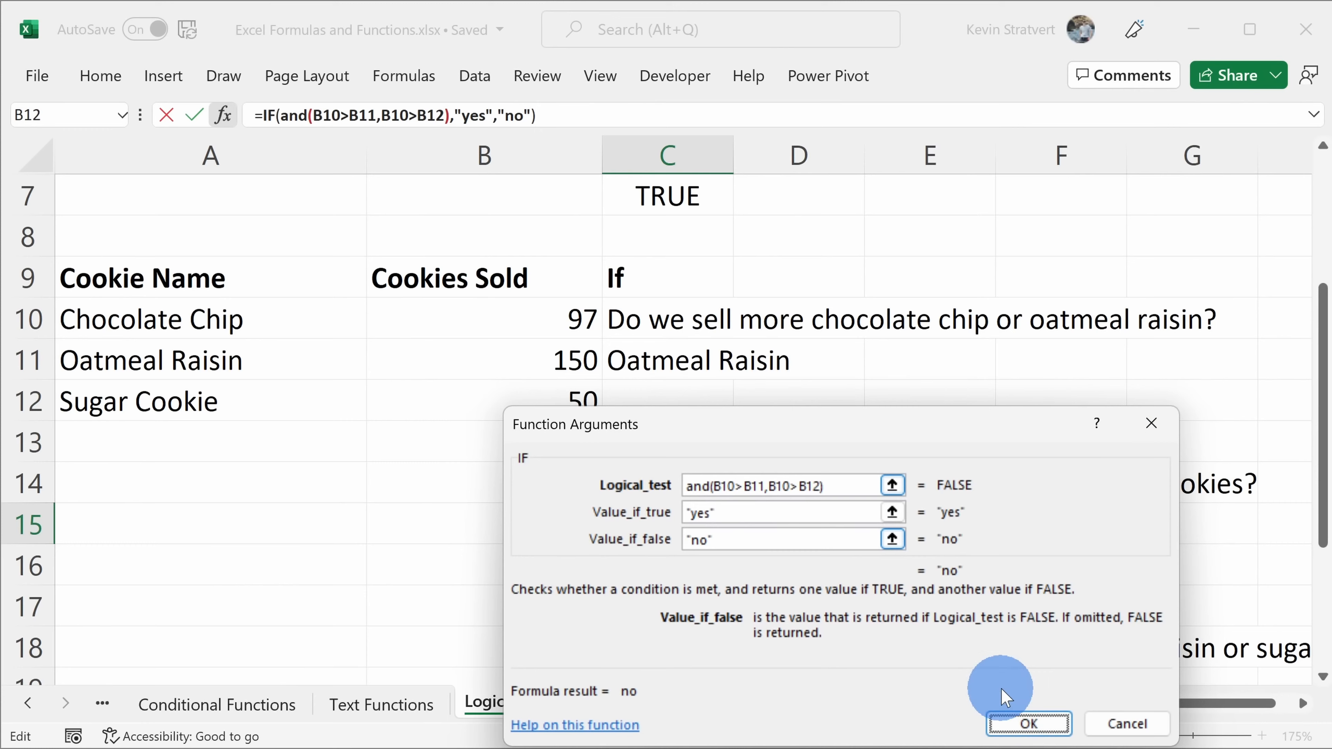
left_click(1028, 723)
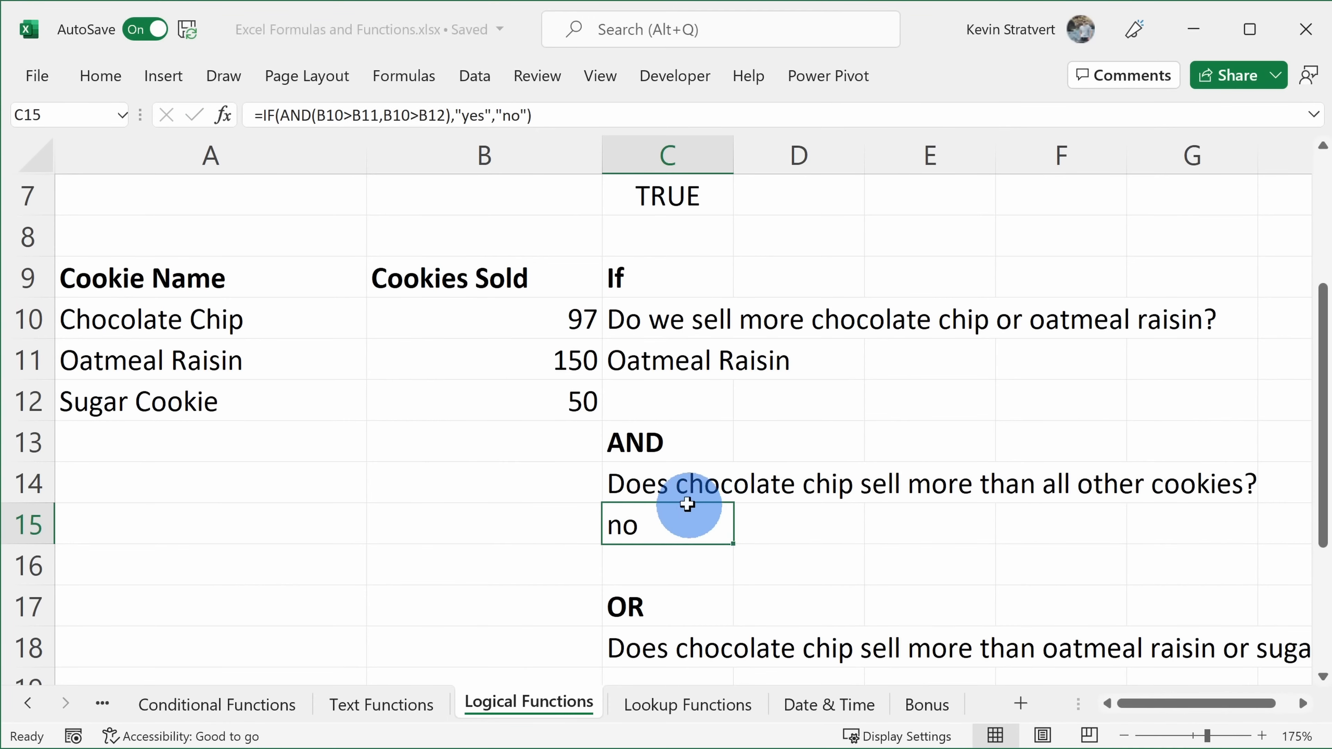
left_click(683, 483)
left_click(687, 515)
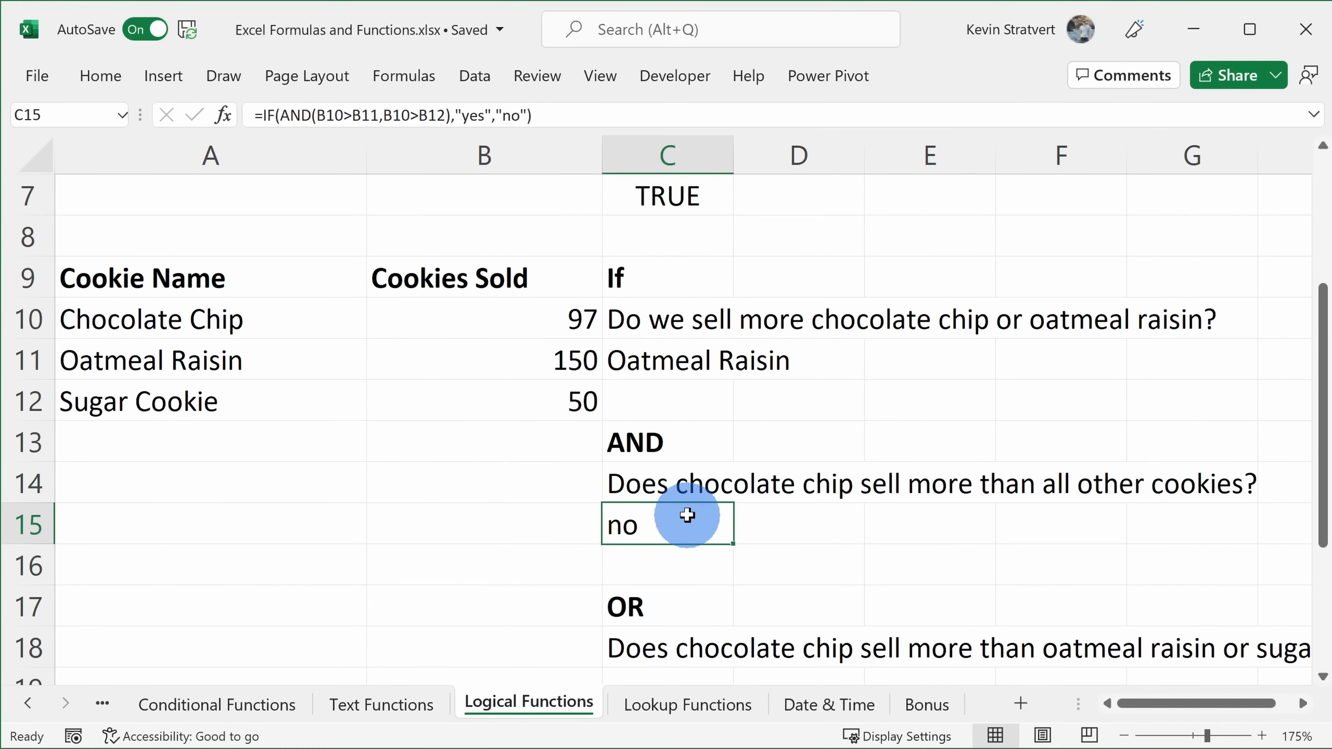
- Change the oatmeal raisin sales in B11 to 96 and check the AND formula in C15
left_click(532, 366)
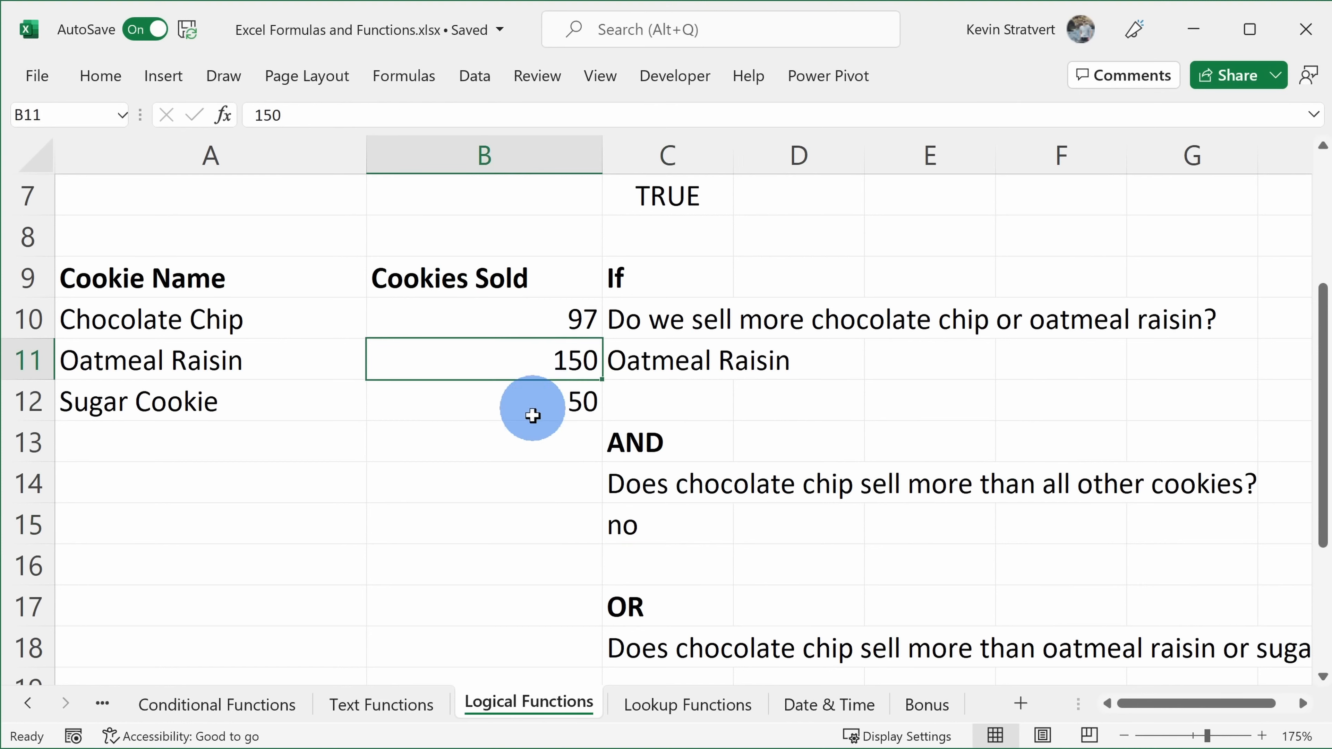
type("96")
key("Return")
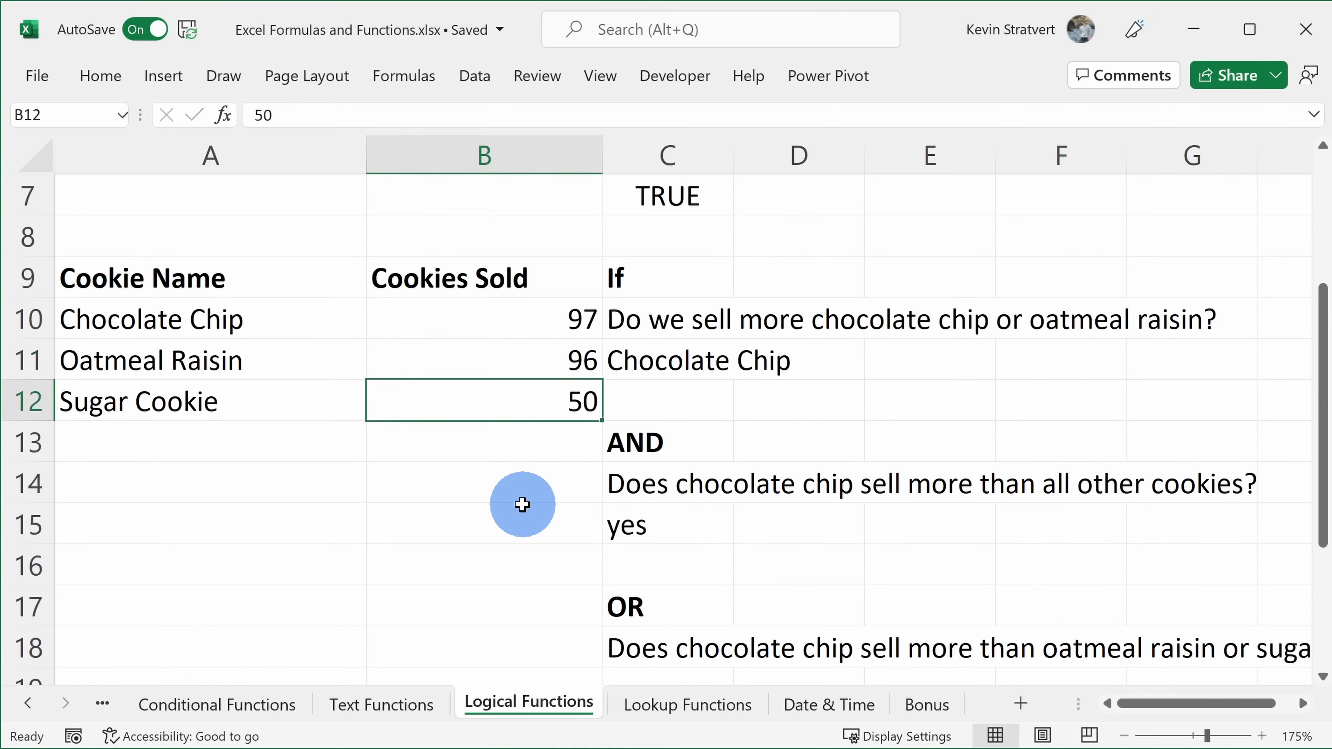
left_click(703, 524)
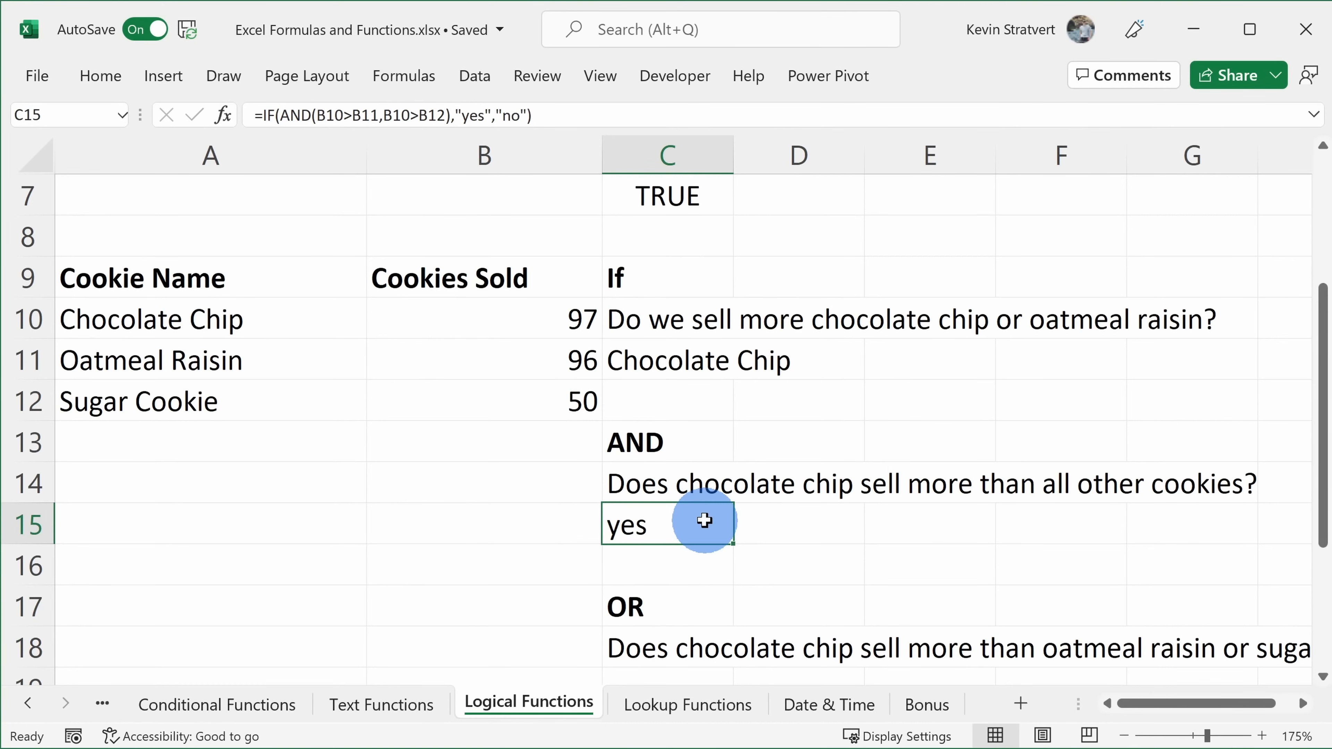
- Copy the C15 formula text into C19 below the OR question and replace AND with OR, giving =IF(OR(B10>B11,B10>B12),"yes","no")
left_click_drag(561, 114, 209, 113)
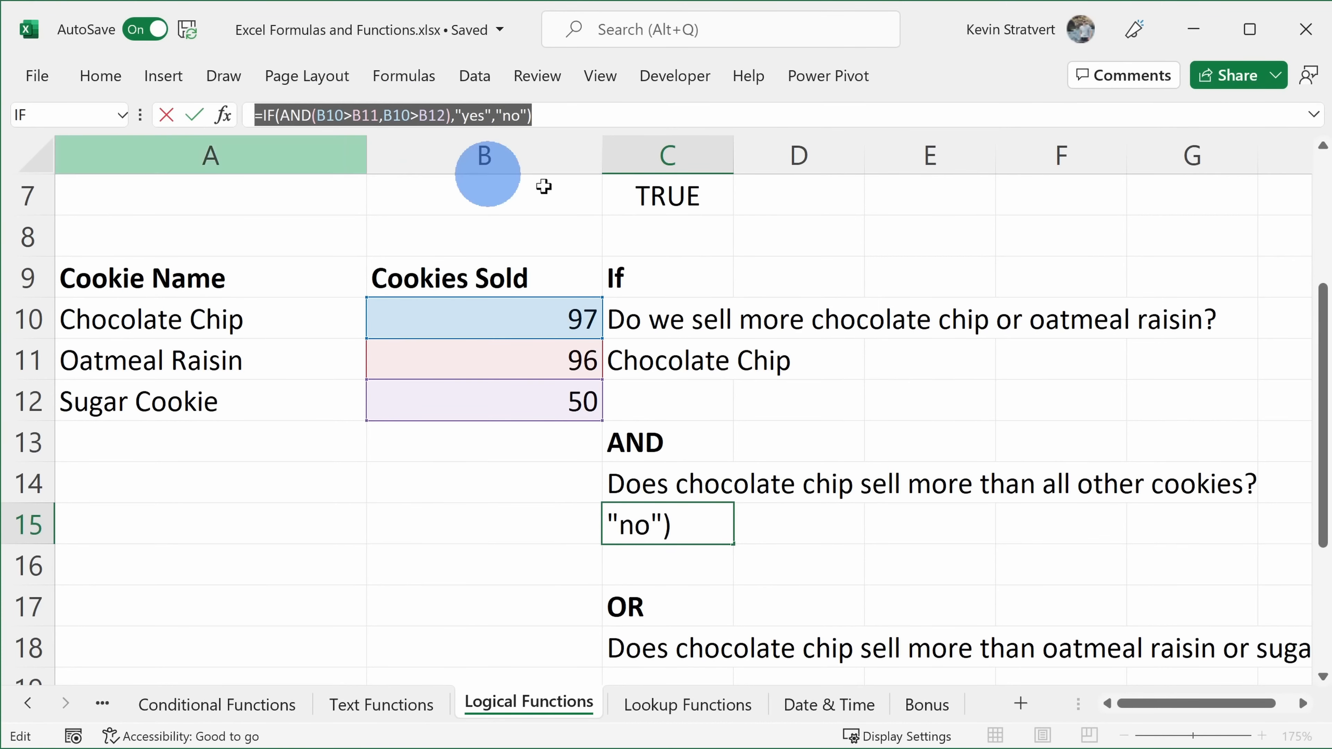
key("Escape")
scroll(672, 470, "down", 2)
scroll(672, 471, "up", 1)
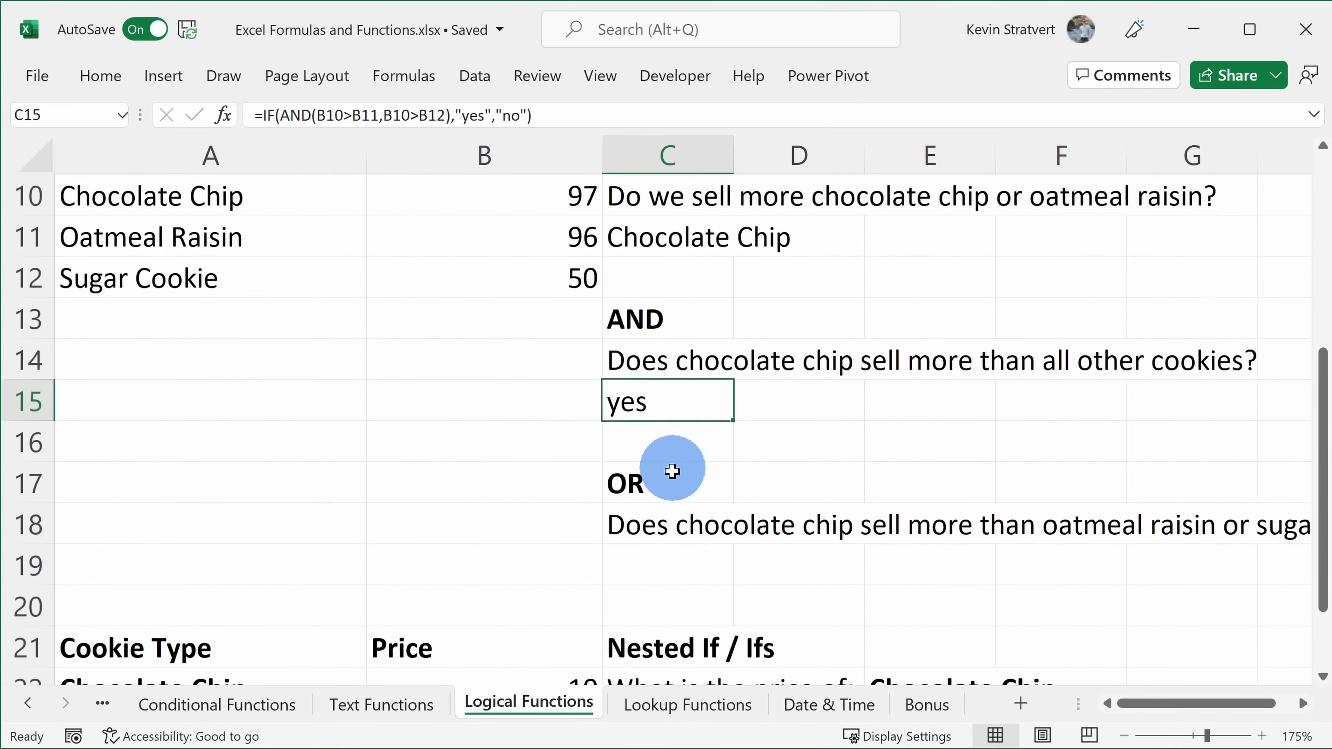
left_click(680, 554)
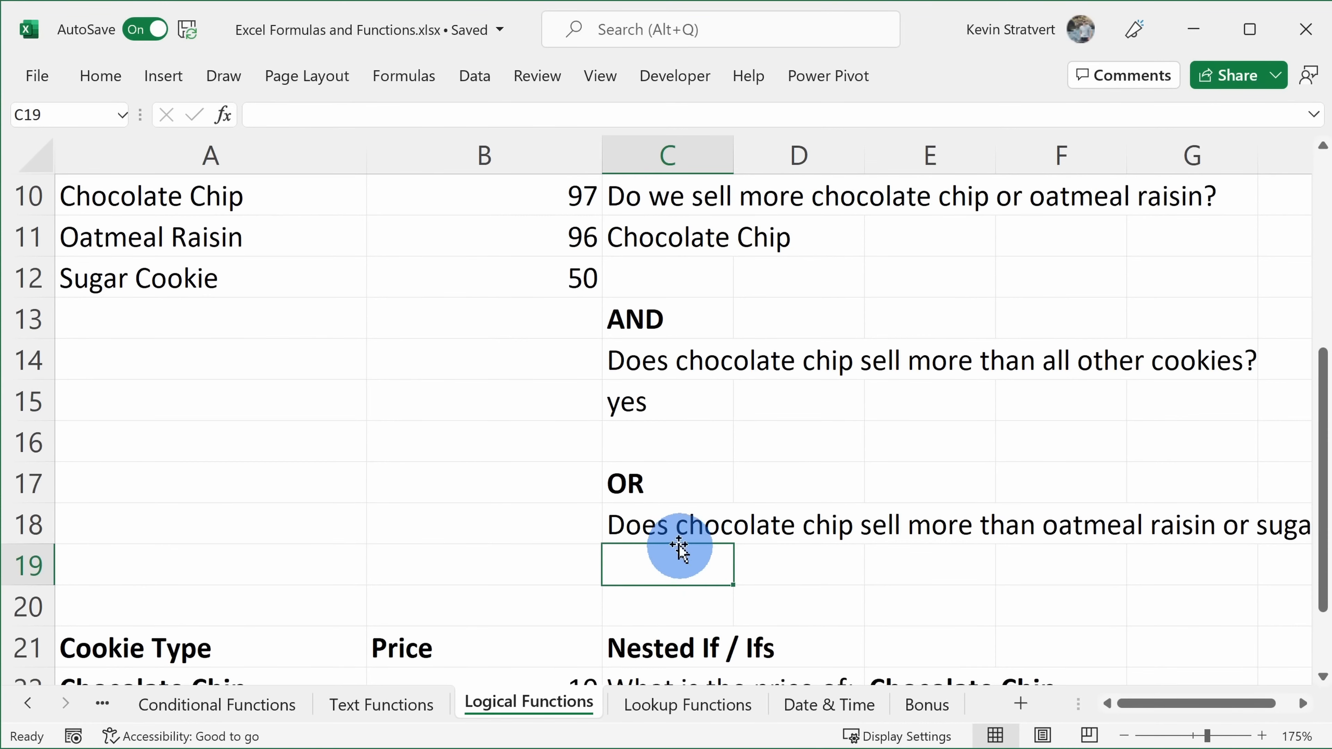
scroll(665, 550, "up", 1)
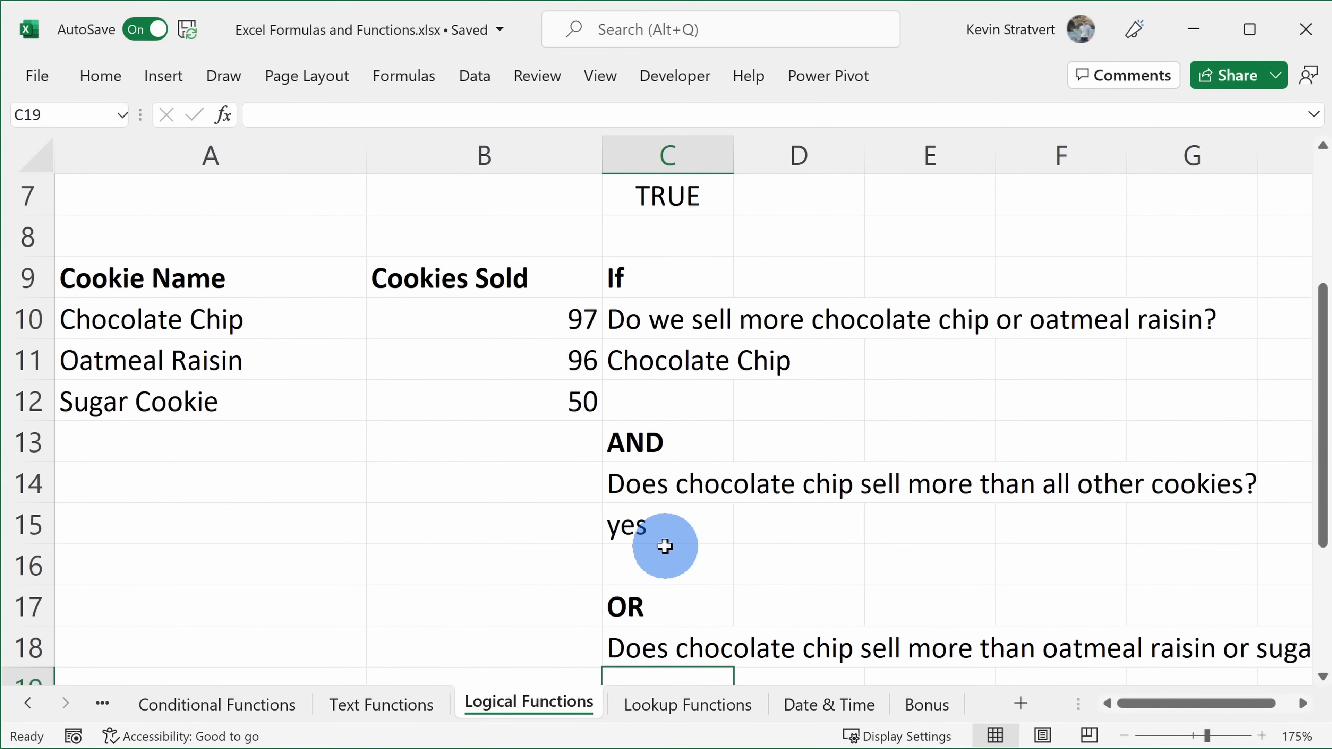
scroll(455, 437, "down", 1)
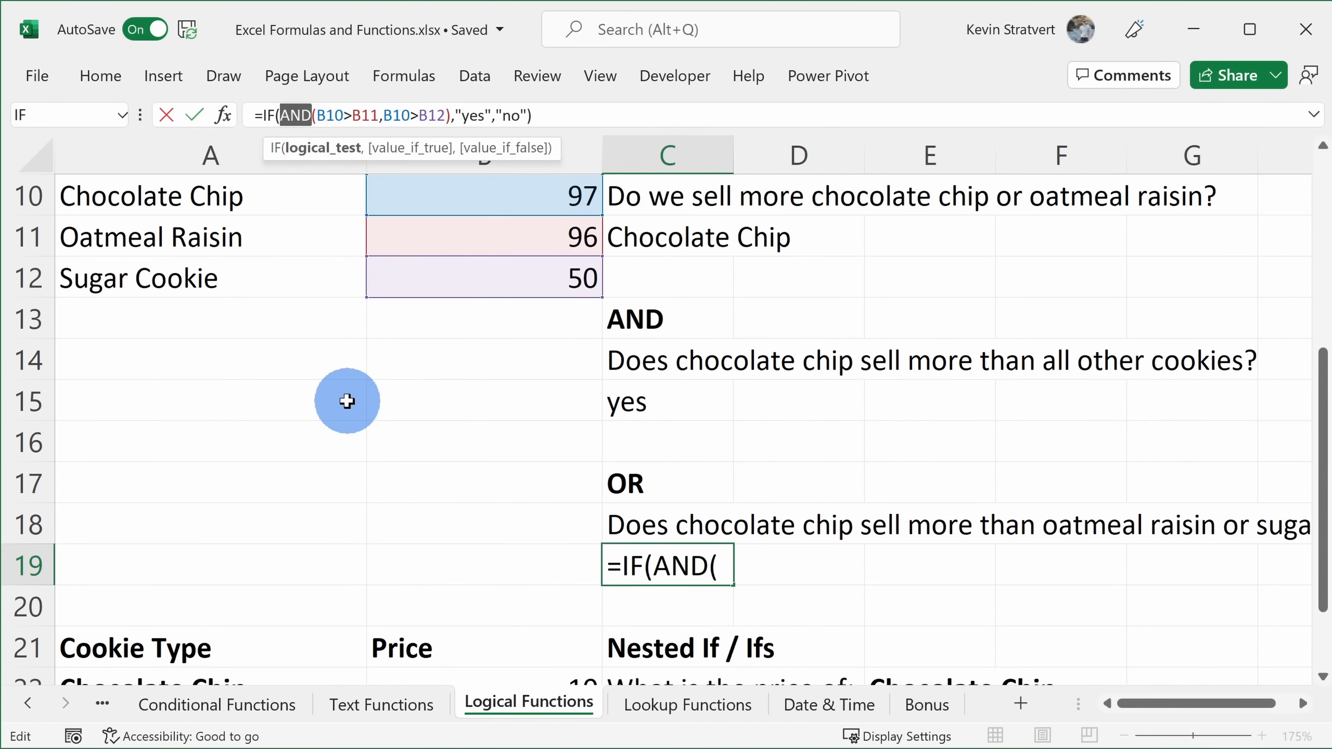
type("OR")
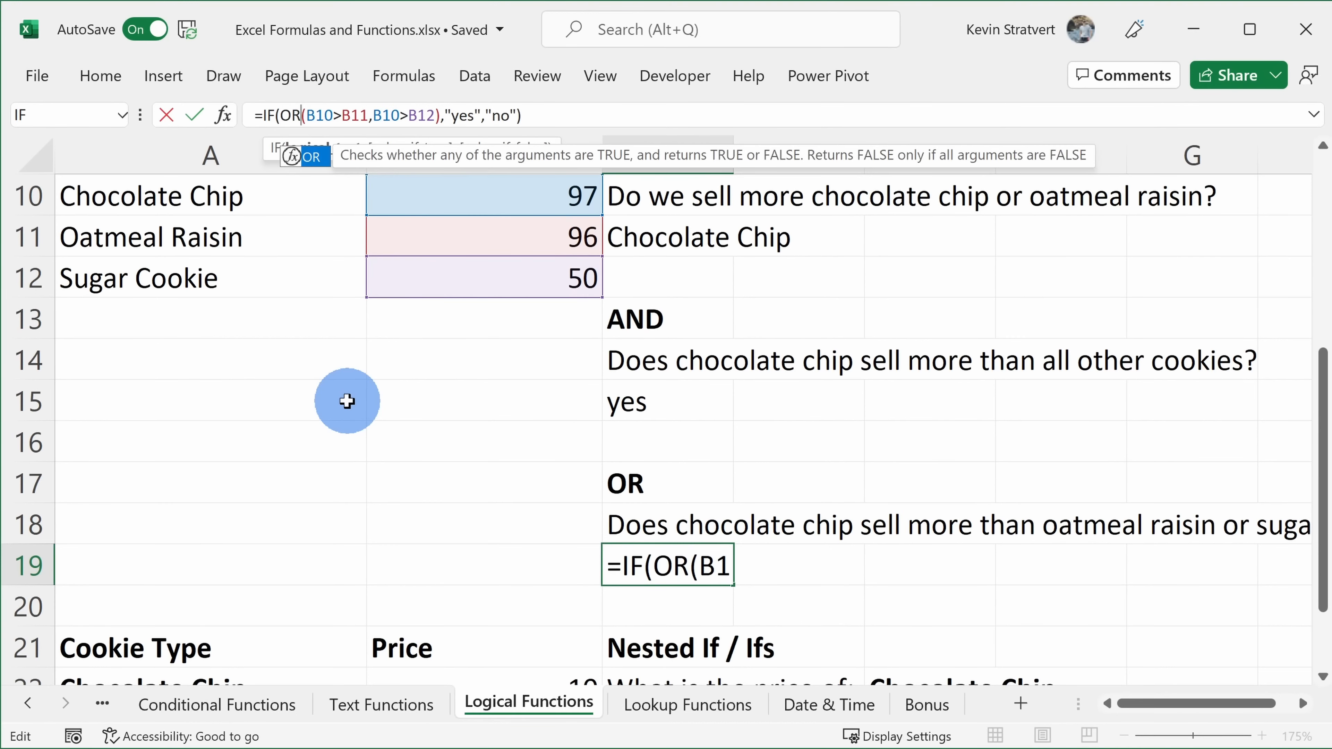
key("Return")
key("Up")
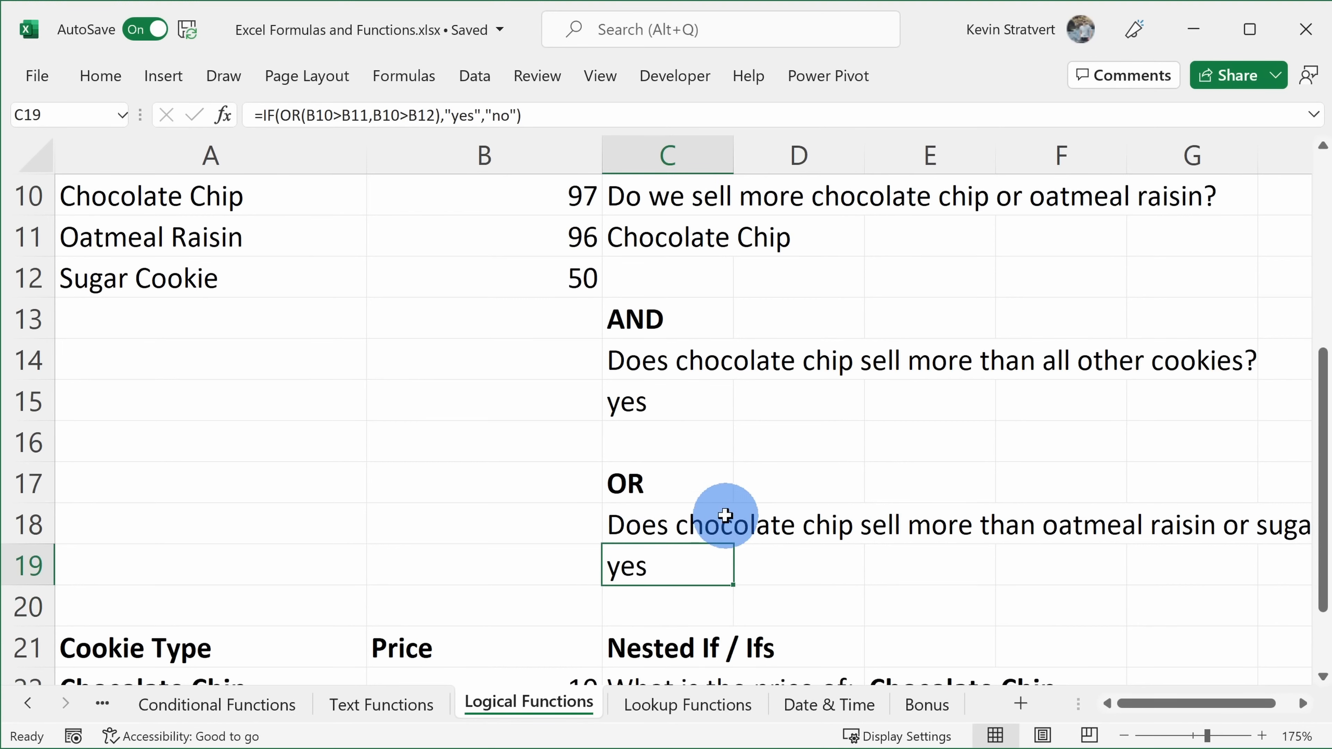
- Set the oatmeal raisin sales in B11 to 150 and check the OR formula's answer in C19
scroll(821, 530, "up", 1)
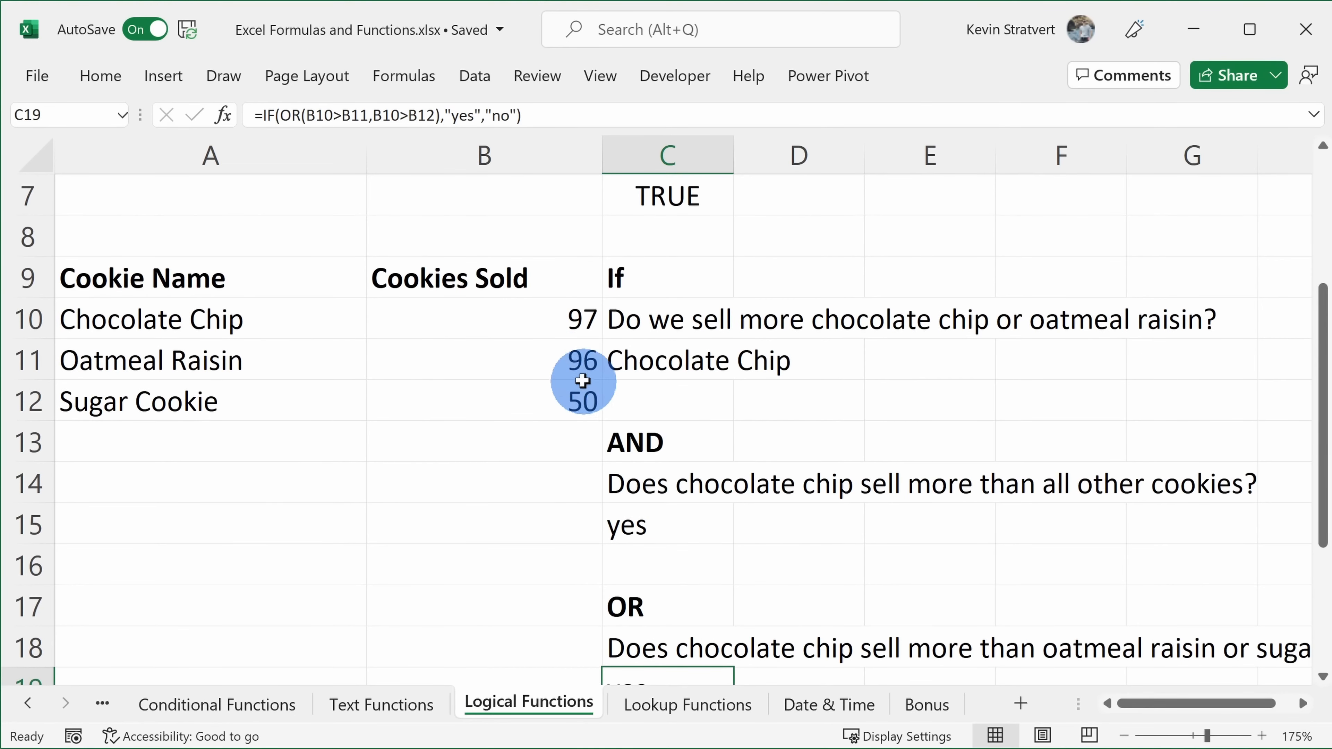
left_click(581, 359)
type("150")
key("Return")
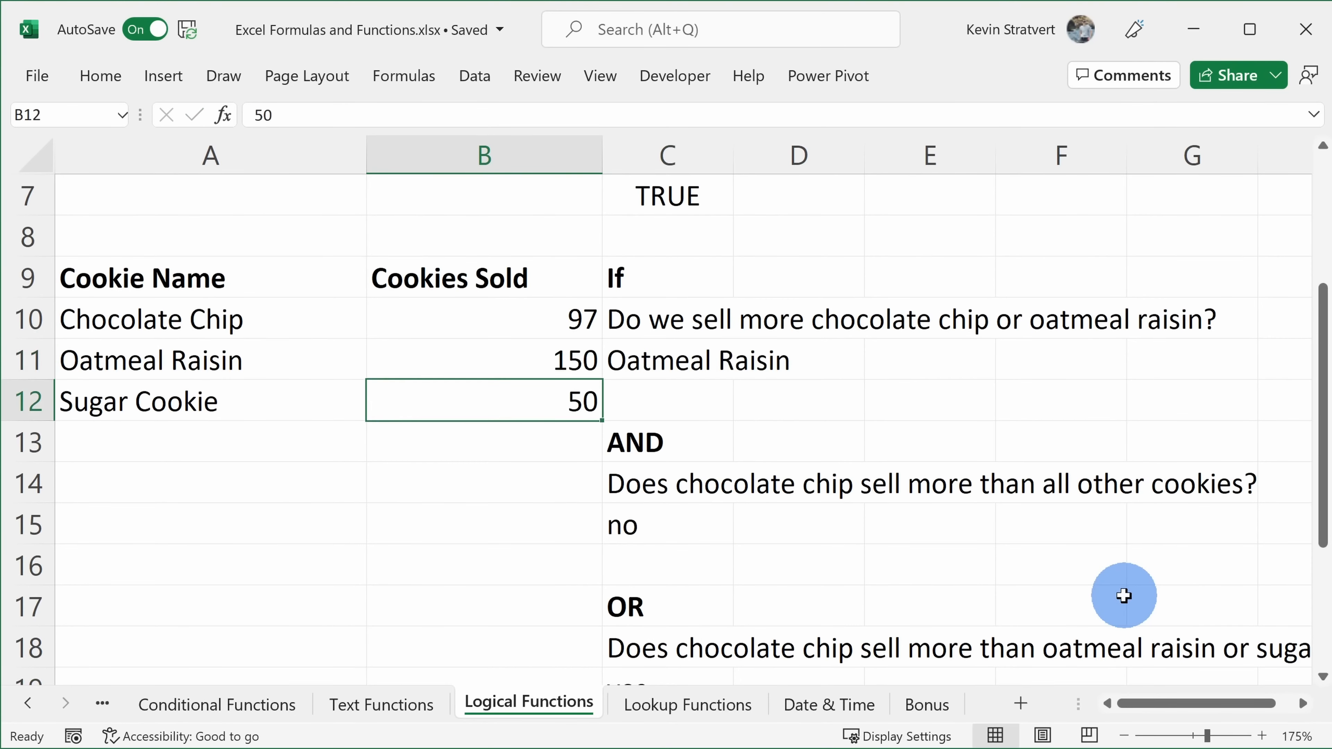
scroll(1056, 408, "down", 1)
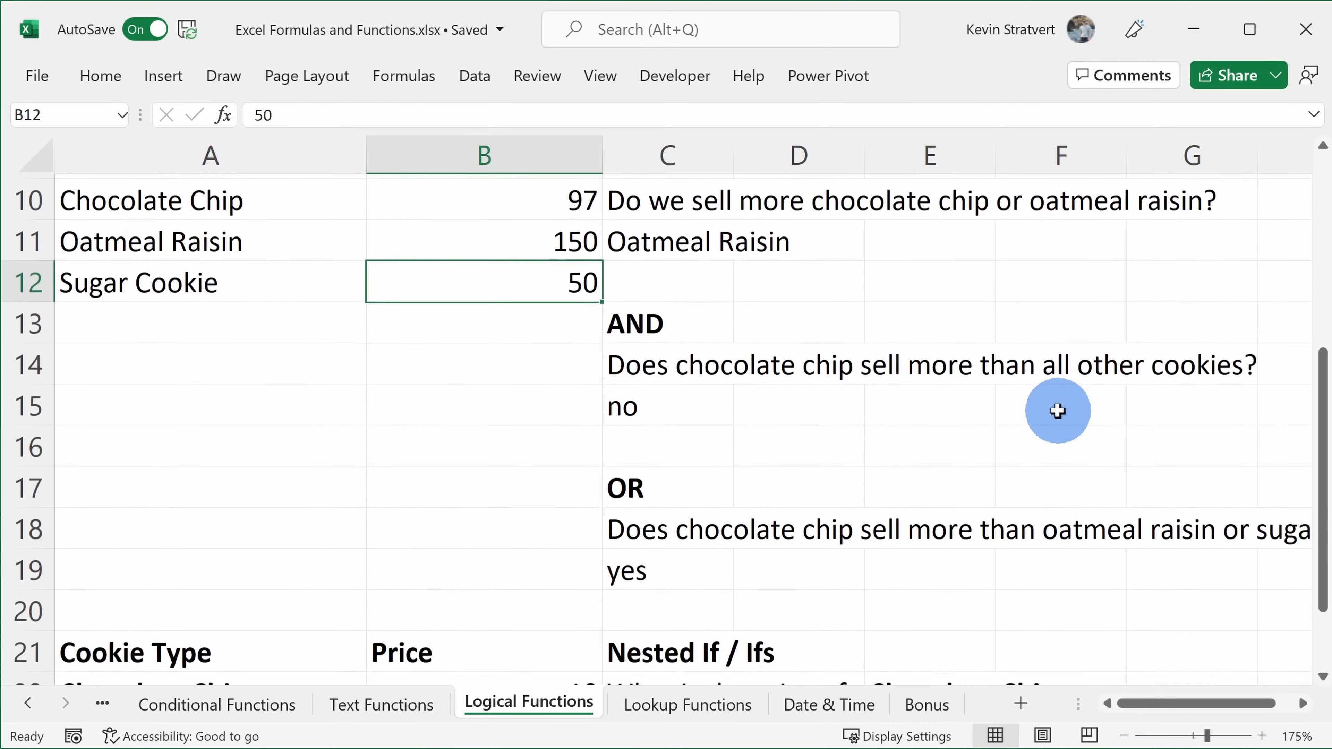
left_click(682, 514)
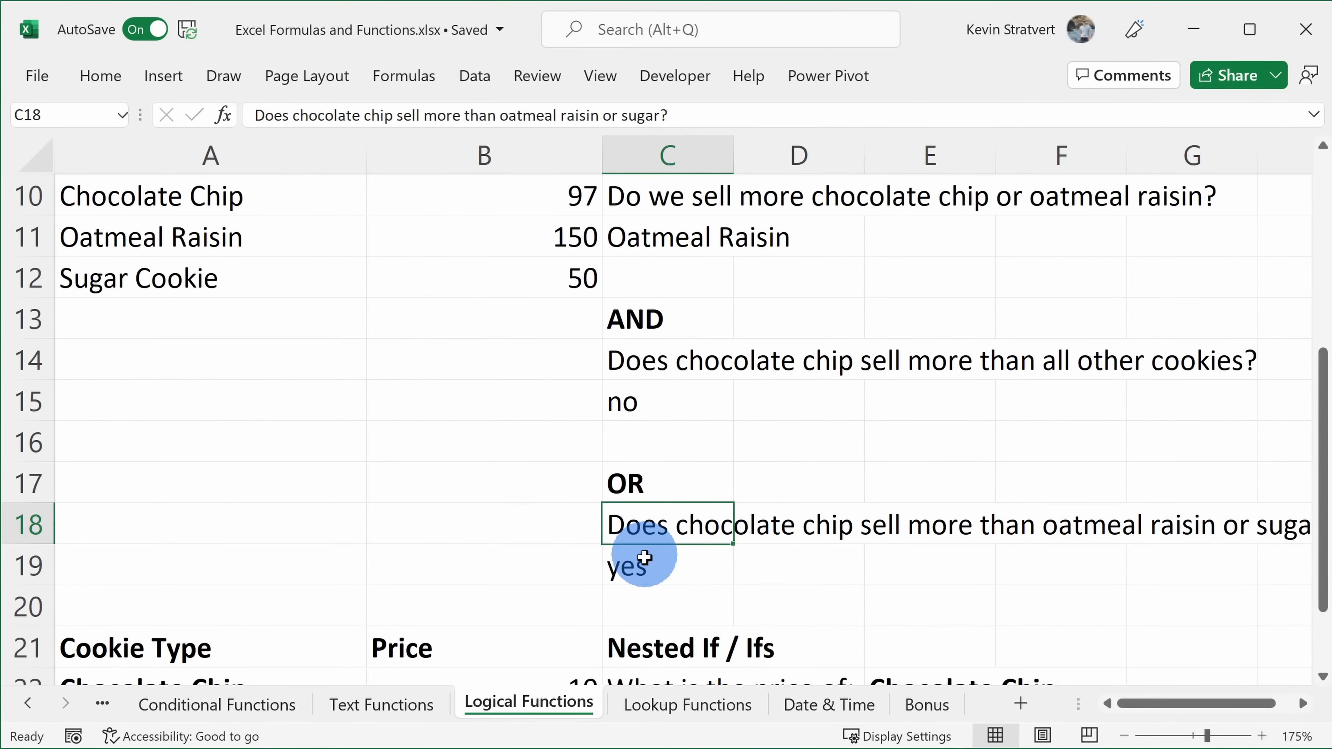
left_click(670, 558)
- Set the sugar cookie sales in B12 to 150 and check the OR formula in C19
left_click(528, 289)
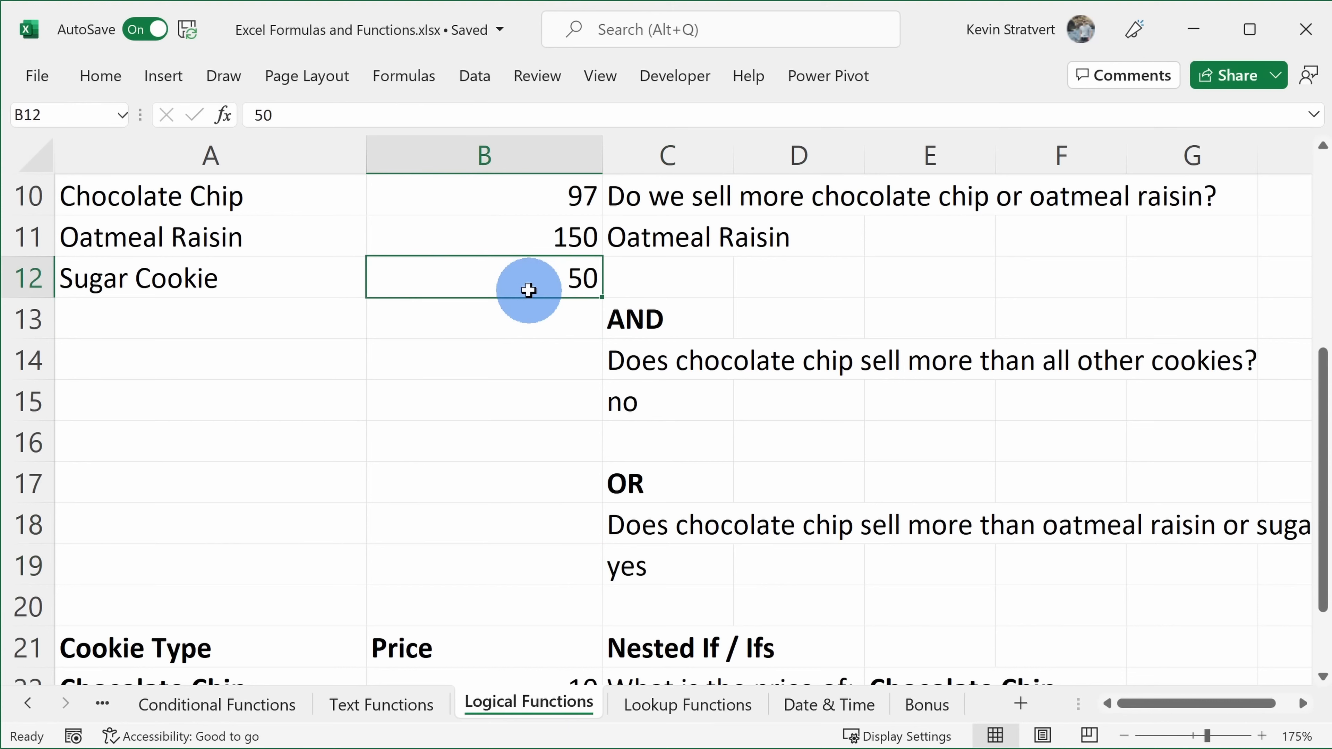
type("150")
key("Return")
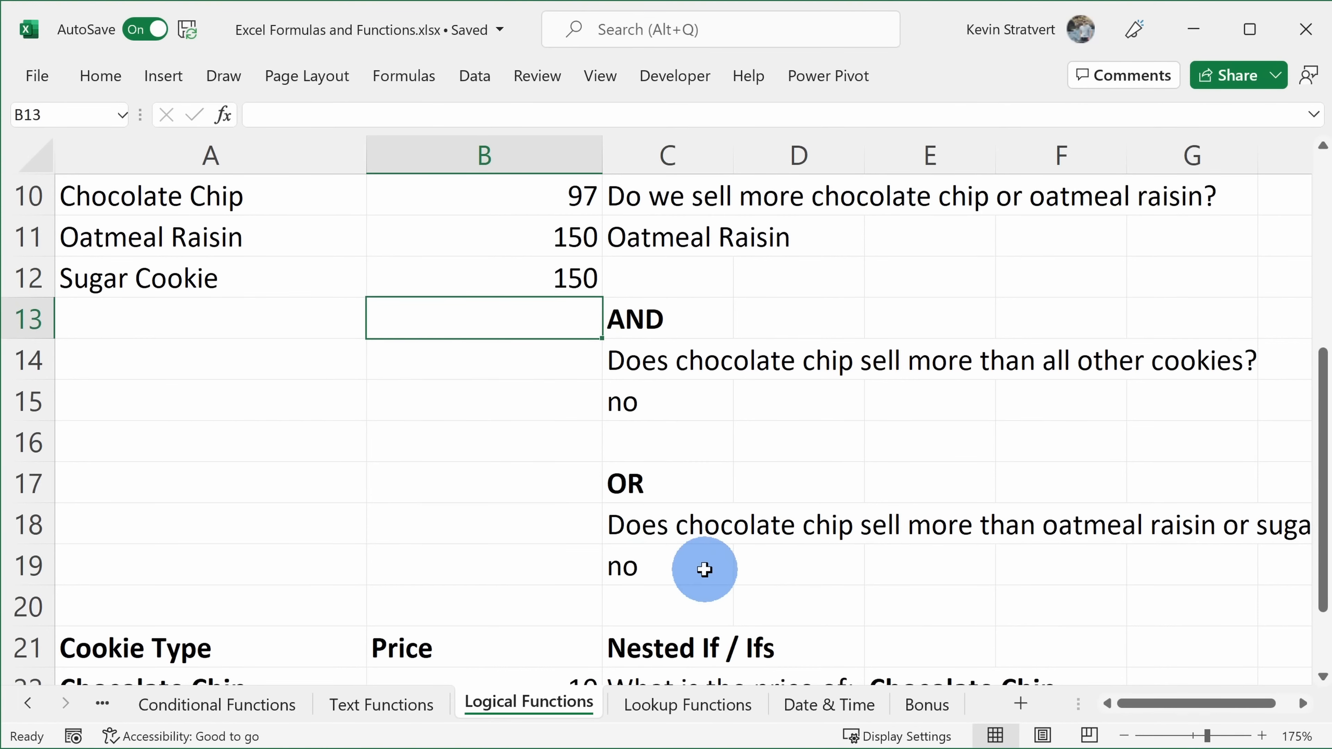
left_click(704, 568)
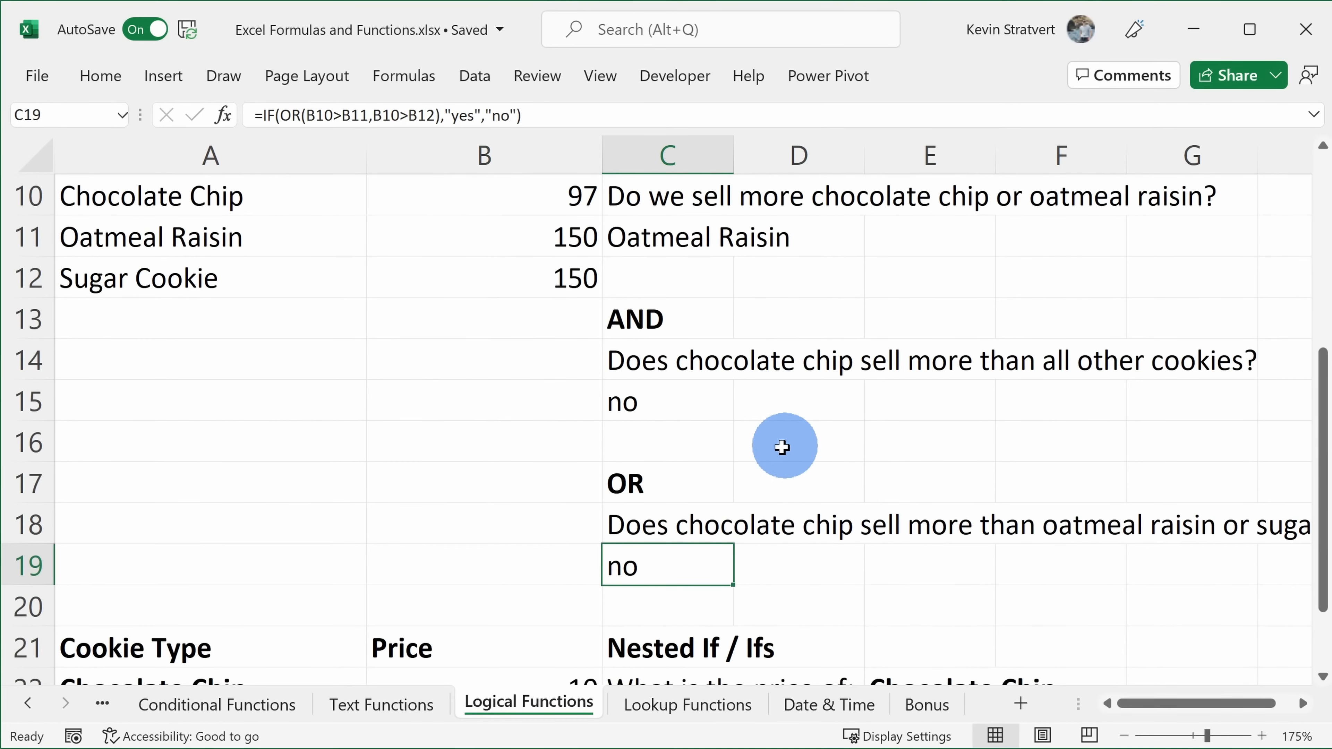
left_click(650, 315)
left_click(688, 475)
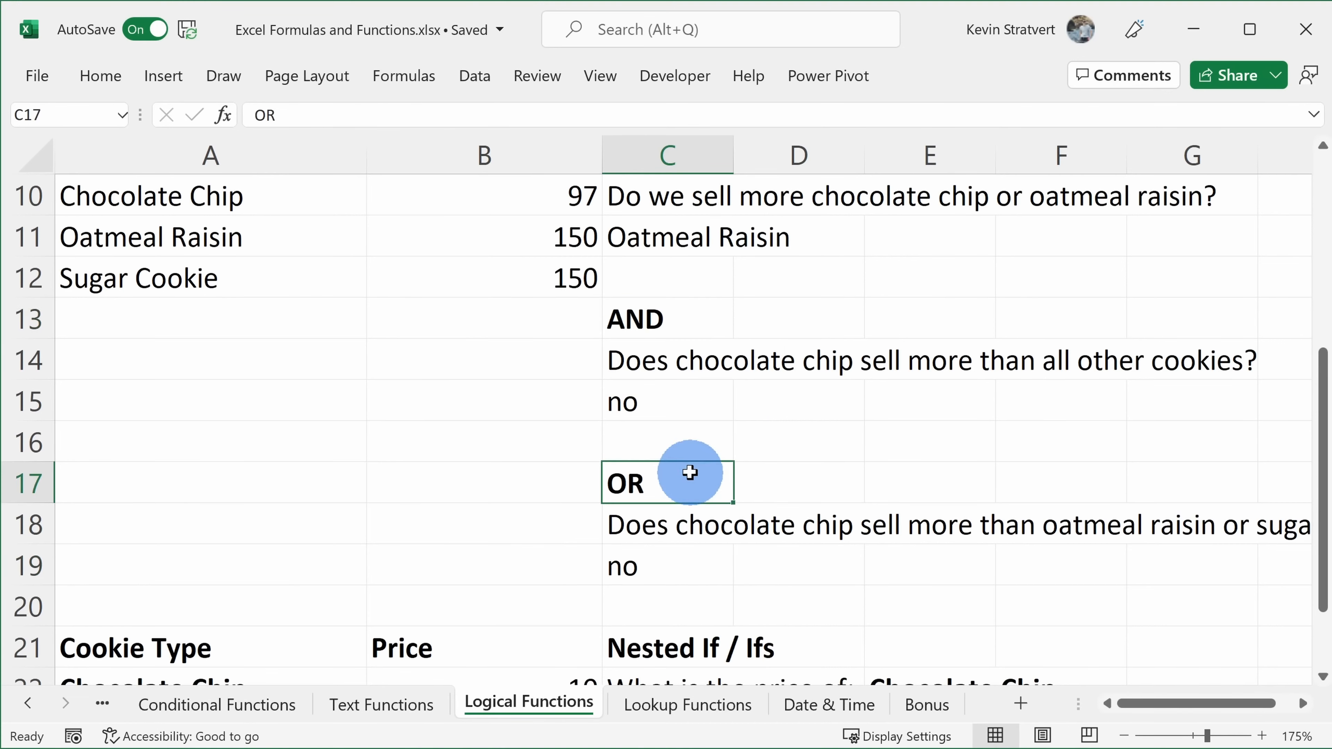
scroll(698, 488, "up", 1)
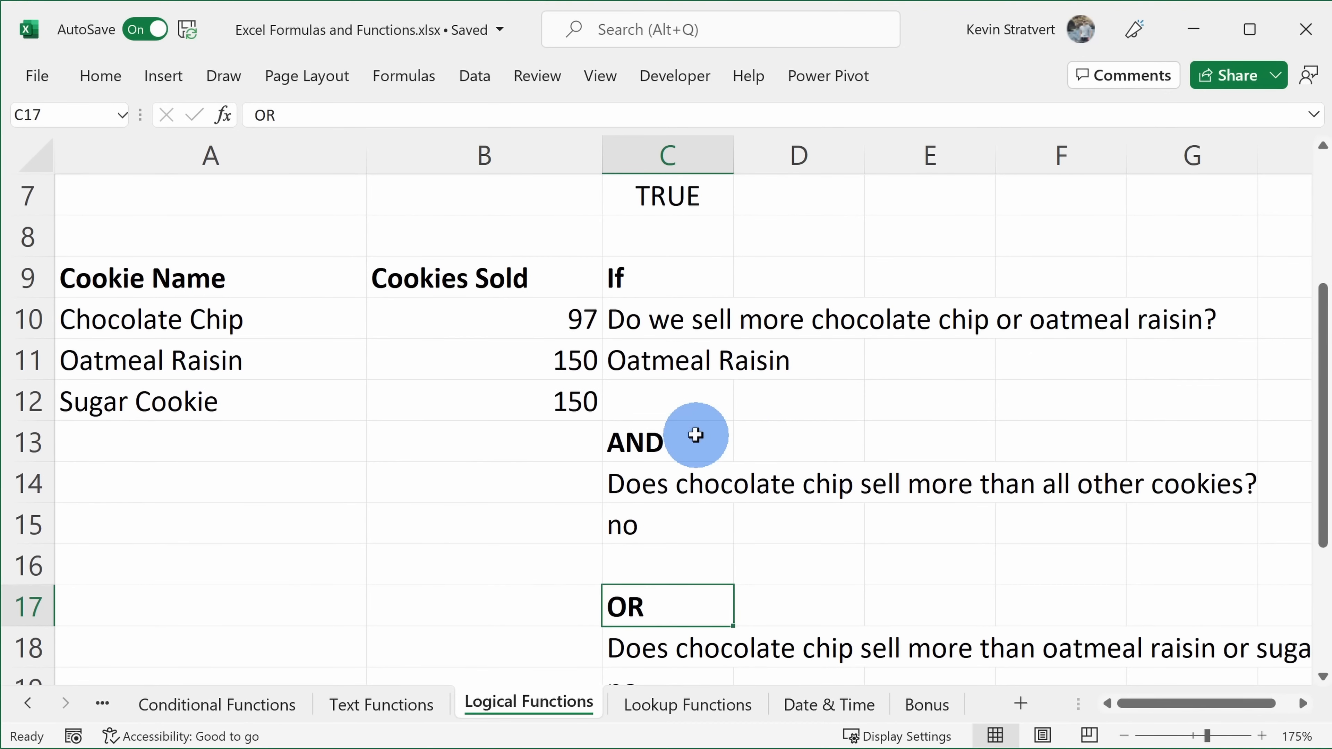
- Examine the Nested If / Ifs exercise in rows 21 to 24: the price question, its cookie name in E22 and the cookie price table
scroll(698, 451, "down", 2)
left_click(699, 507)
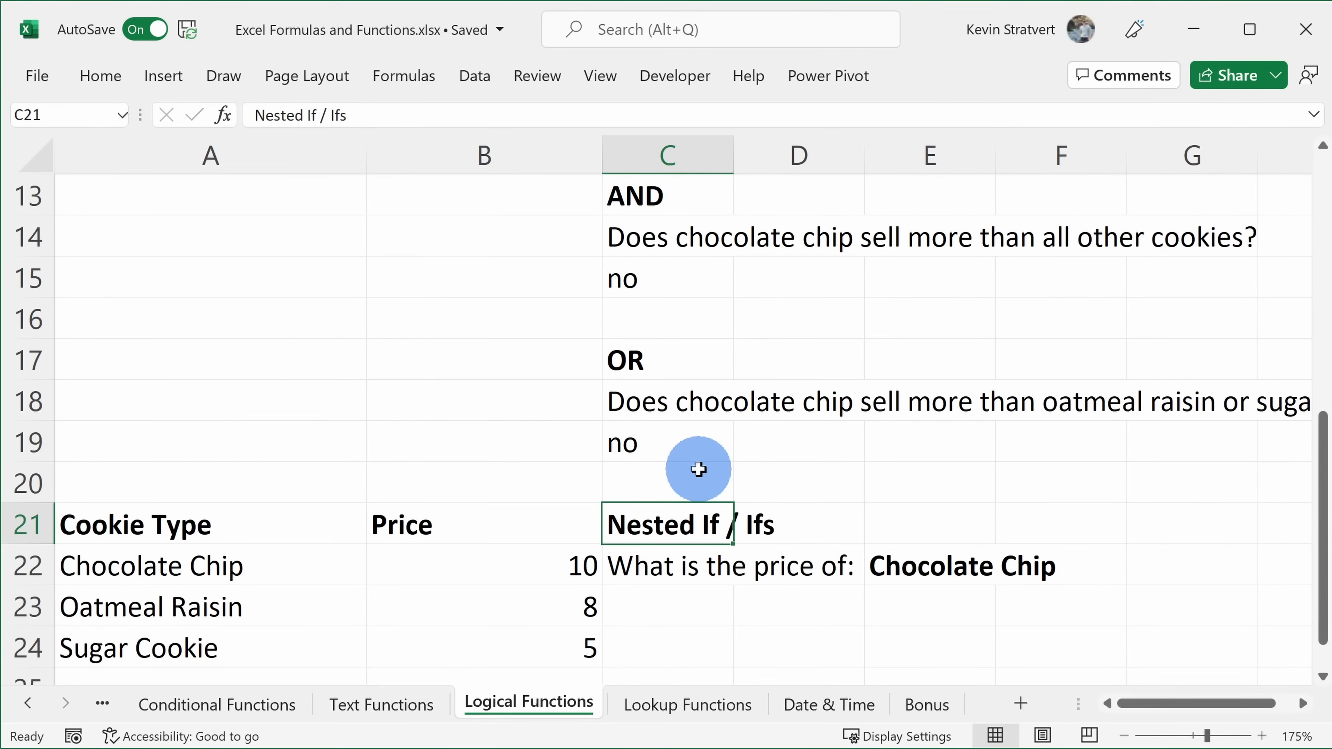
scroll(698, 475, "down", 1)
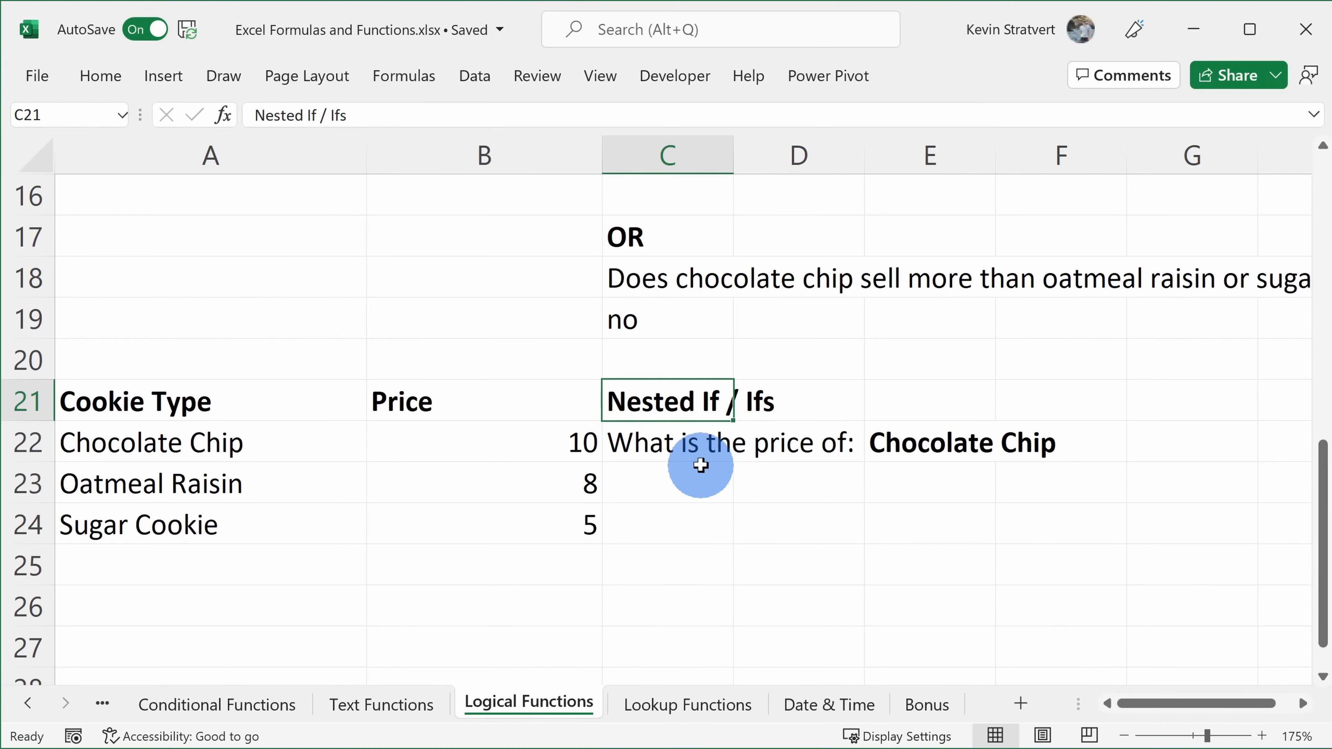
left_click(693, 448)
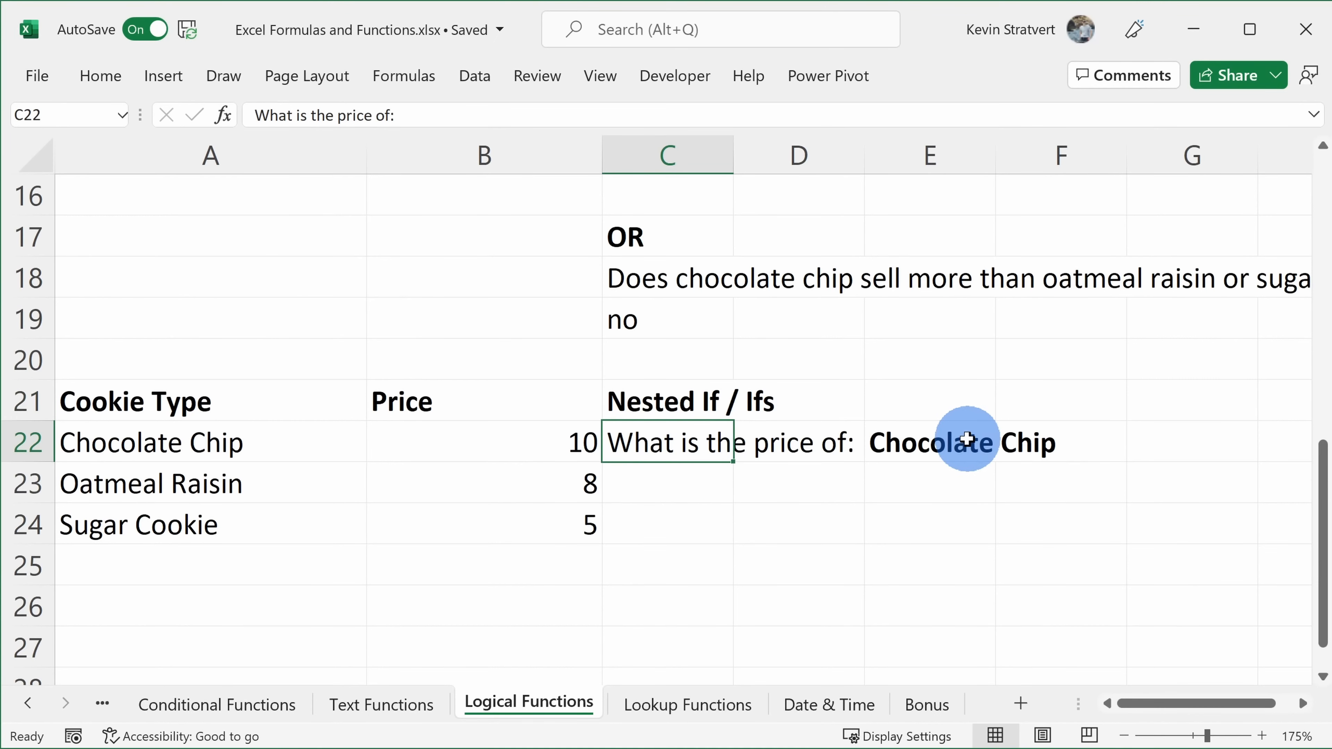
left_click_drag(157, 443, 471, 440)
left_click_drag(307, 478, 443, 480)
left_click_drag(309, 523, 456, 522)
left_click(458, 453)
left_click(691, 472)
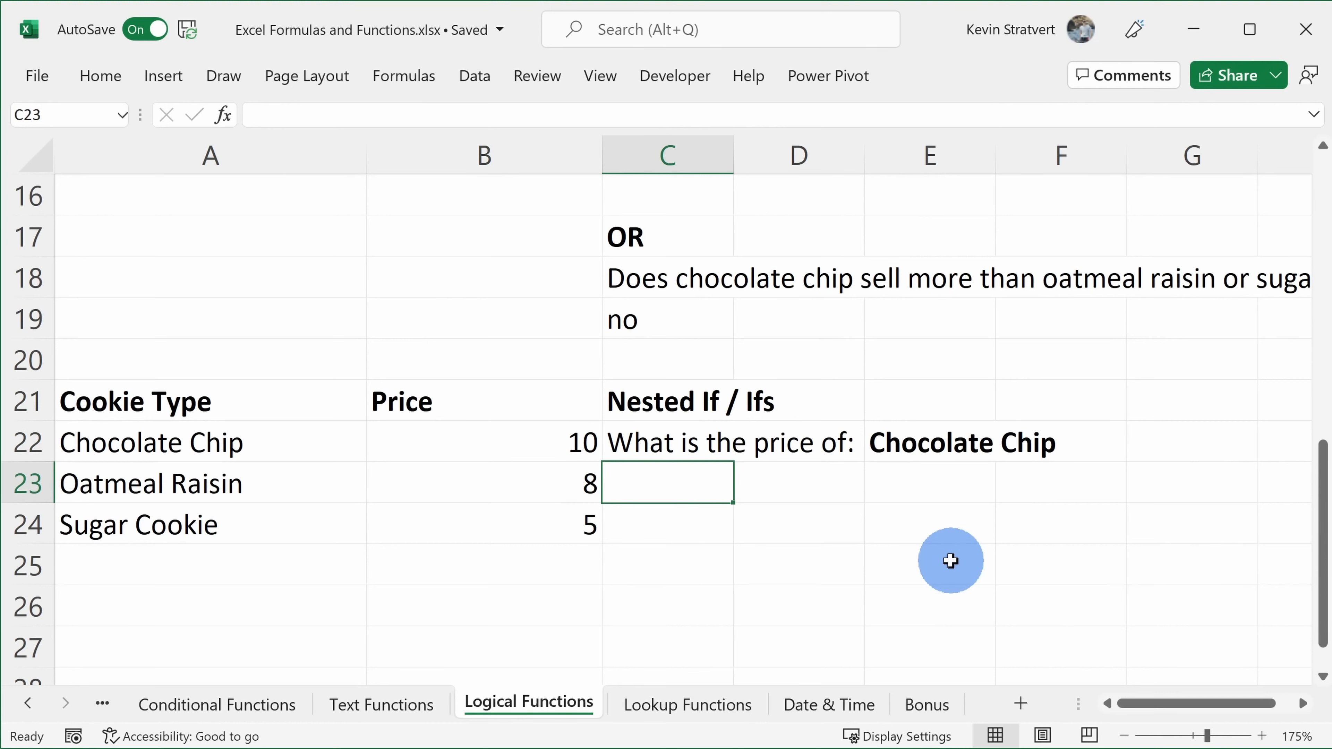
left_click(946, 446)
- Begin an IF formula in C23 that returns the price in B22 when E22 equals A22: =if(E22=A22,B22,
left_click(722, 479)
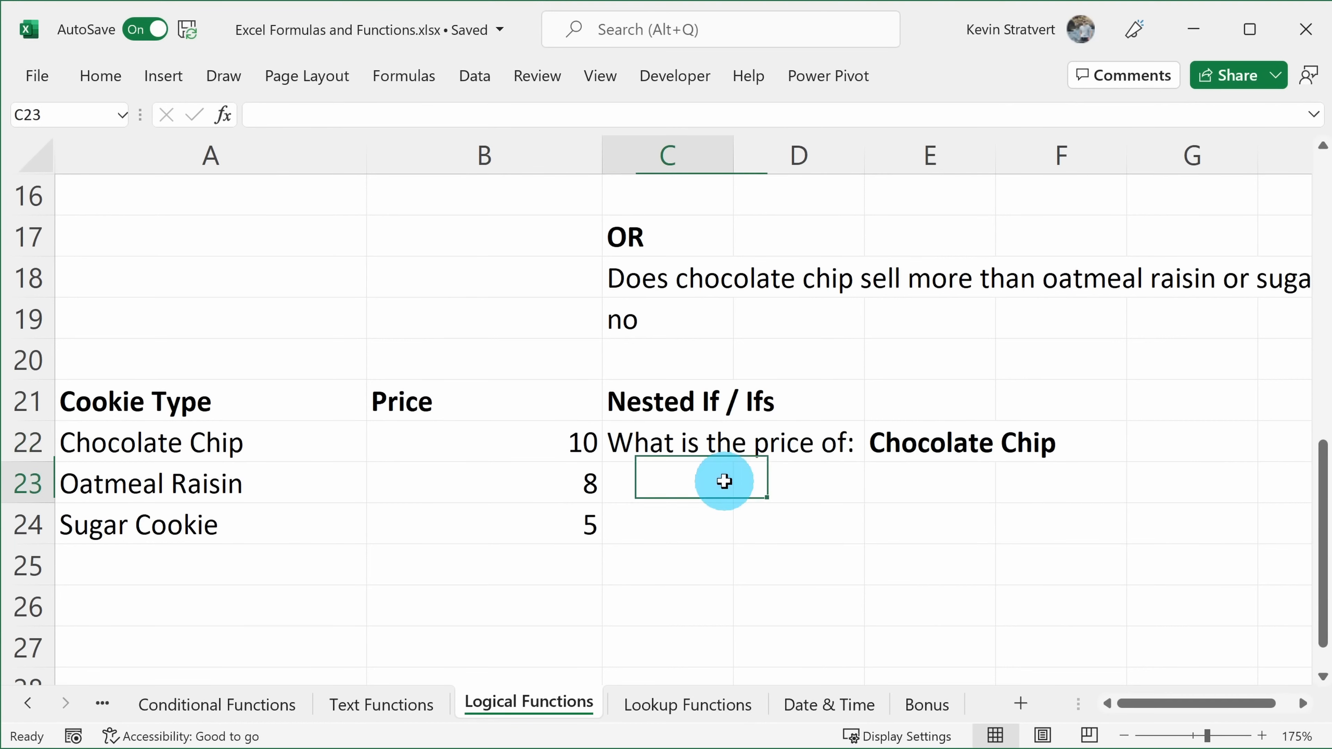
type("=if(")
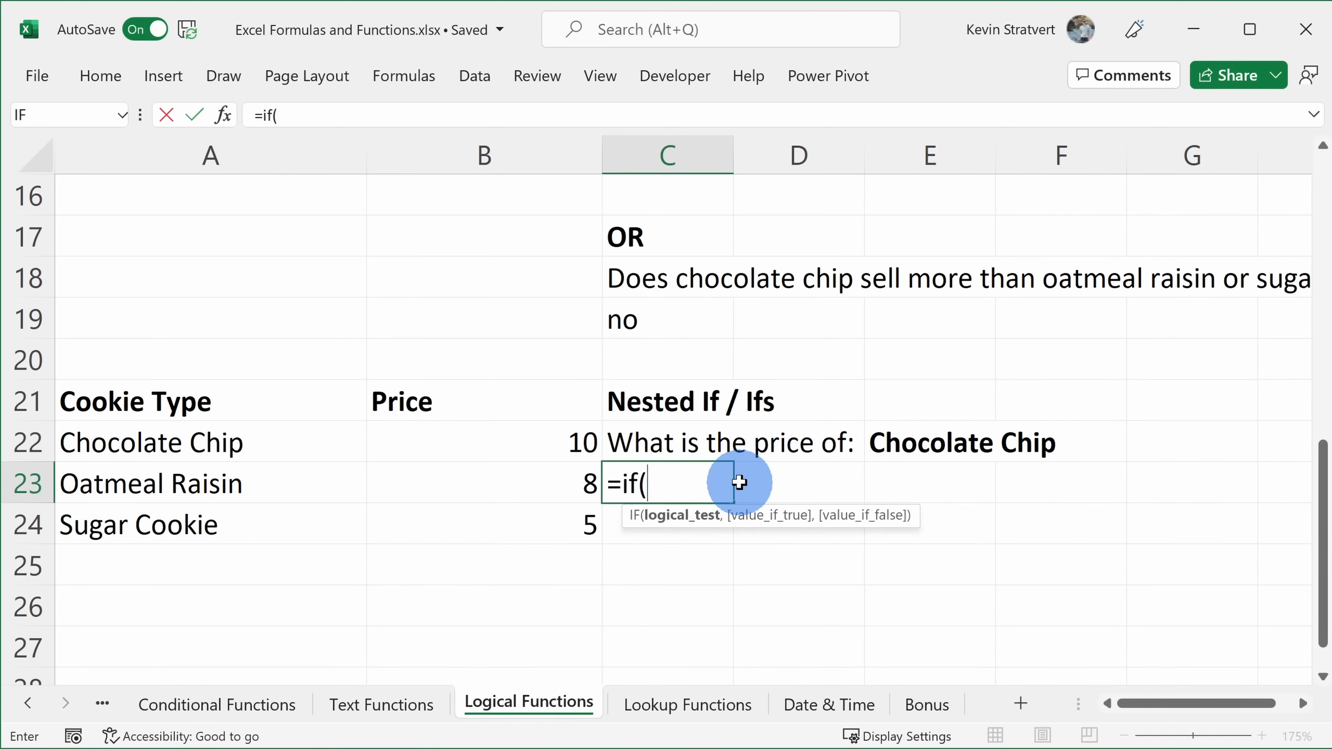
left_click(939, 442)
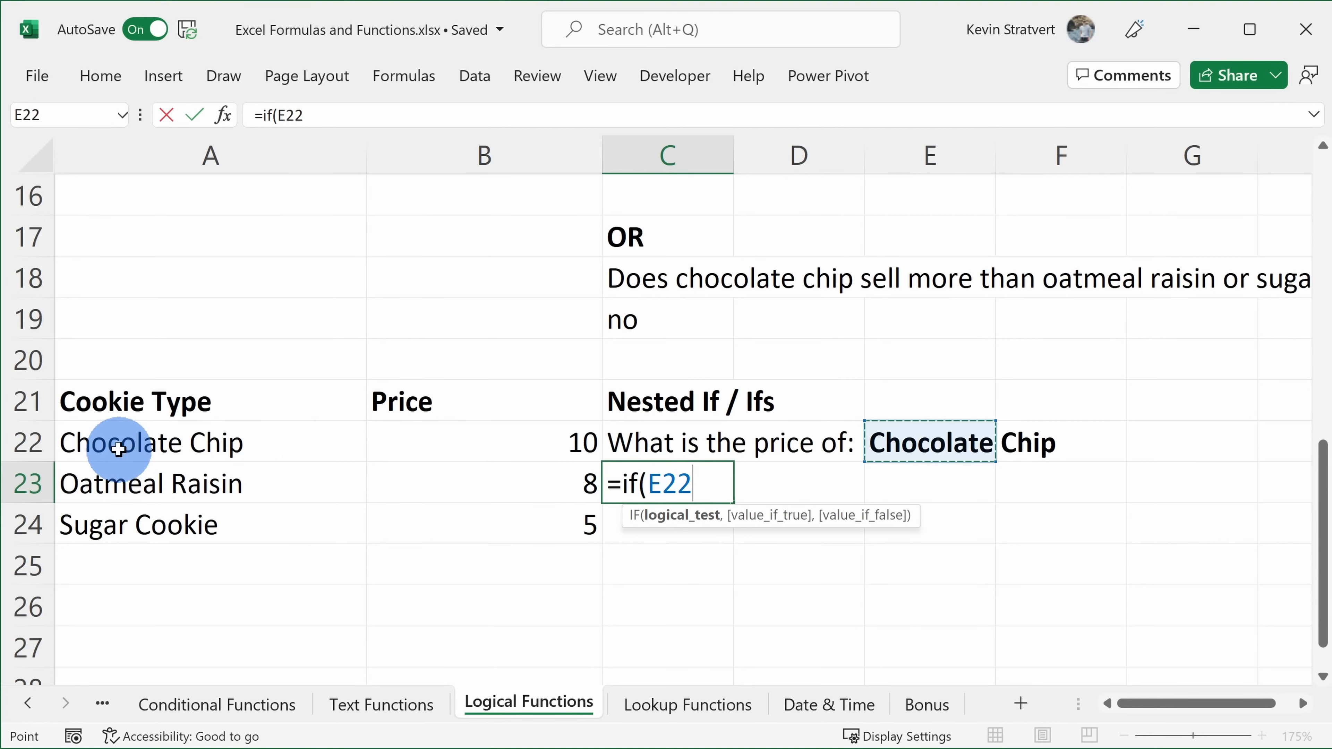
type("=")
left_click(136, 445)
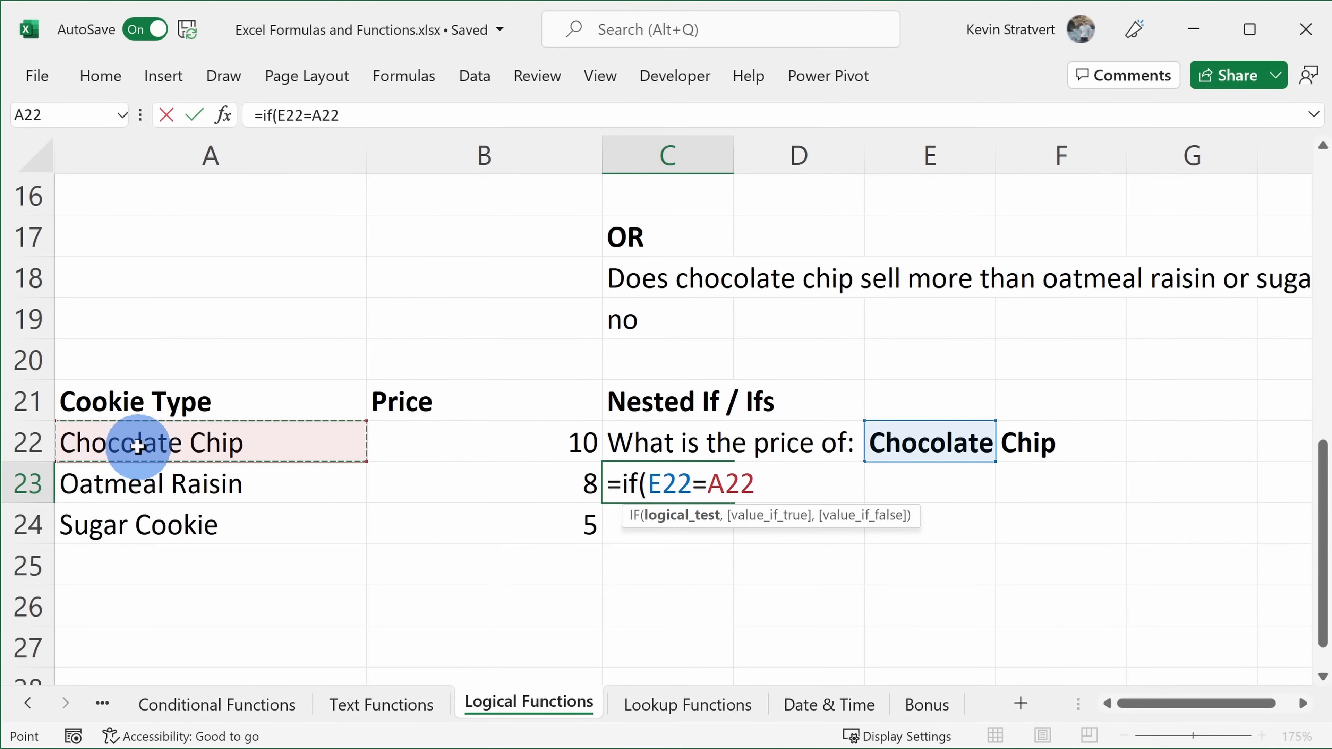
type(",")
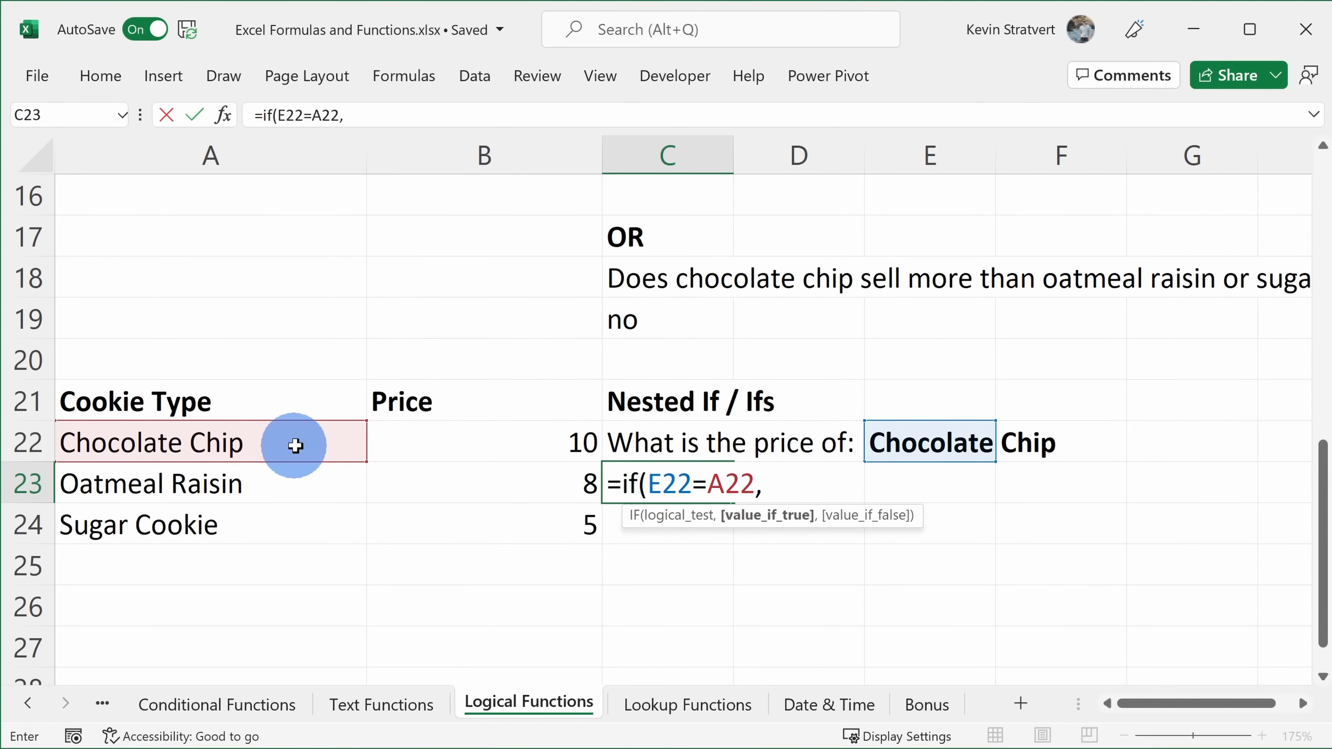
left_click(521, 447)
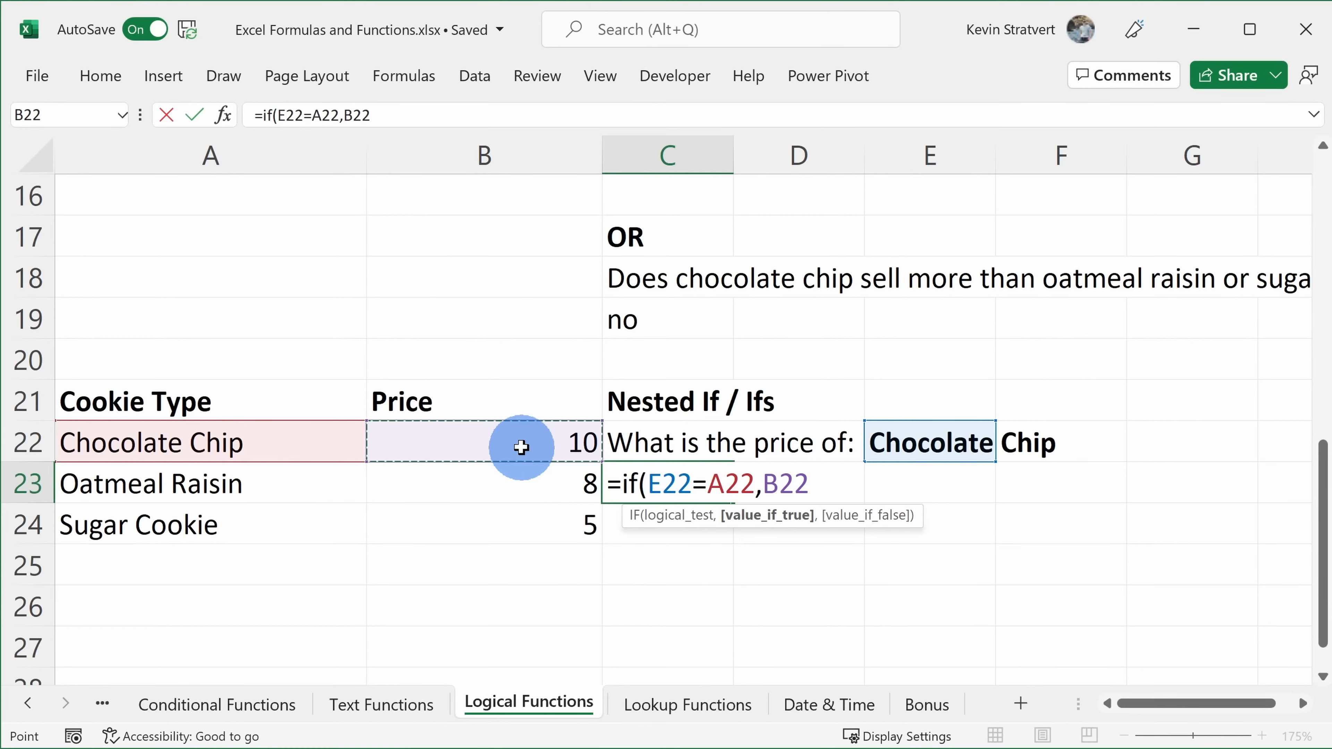
type(",")
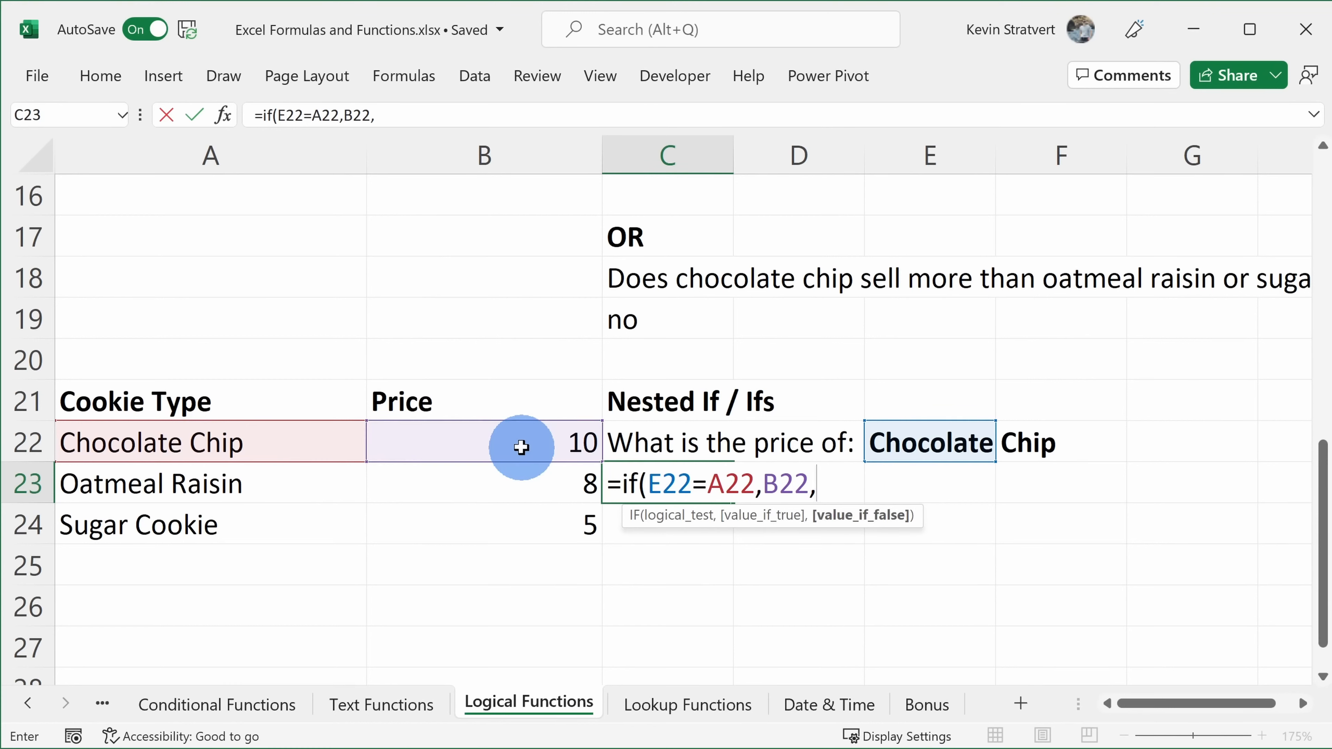
- Nest a second IF as the false value in C23, returning B23 when E22 equals A23
type("if(")
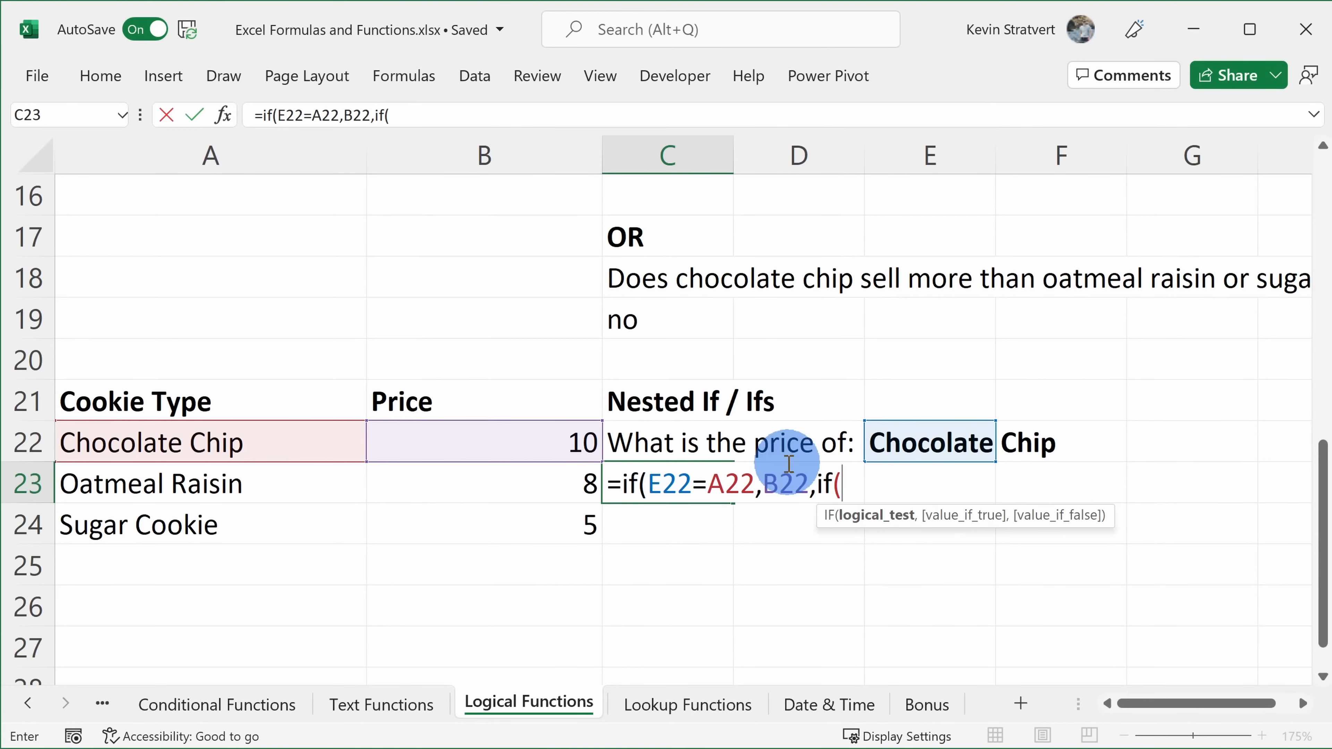
left_click(950, 444)
type("=")
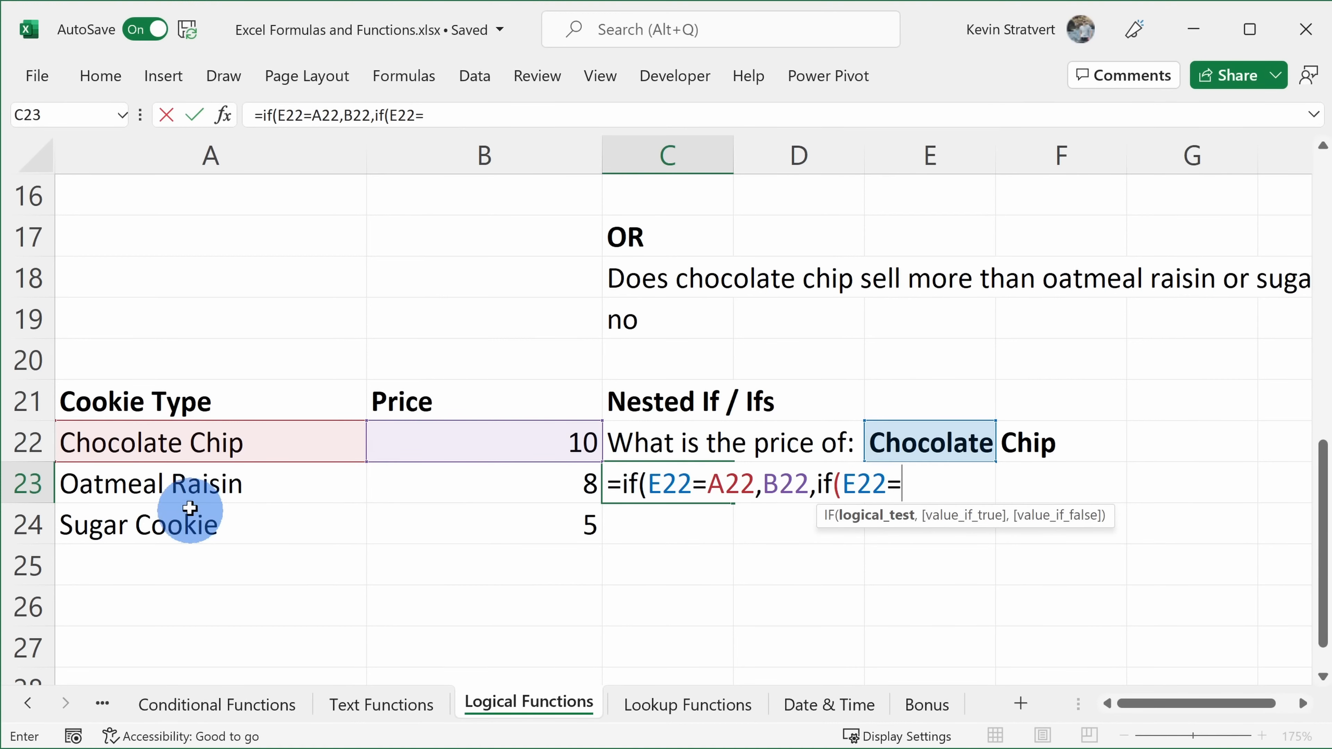
left_click(263, 491)
type(",")
left_click(484, 479)
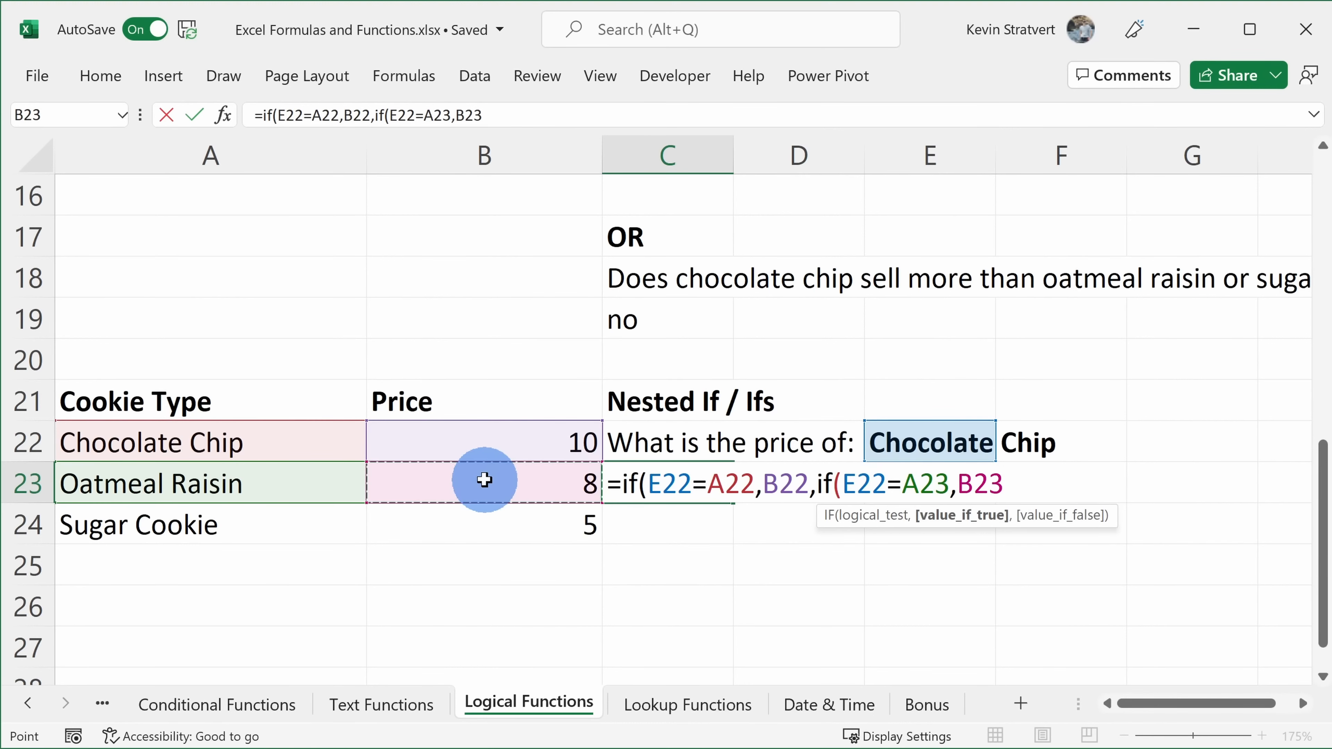
type(",")
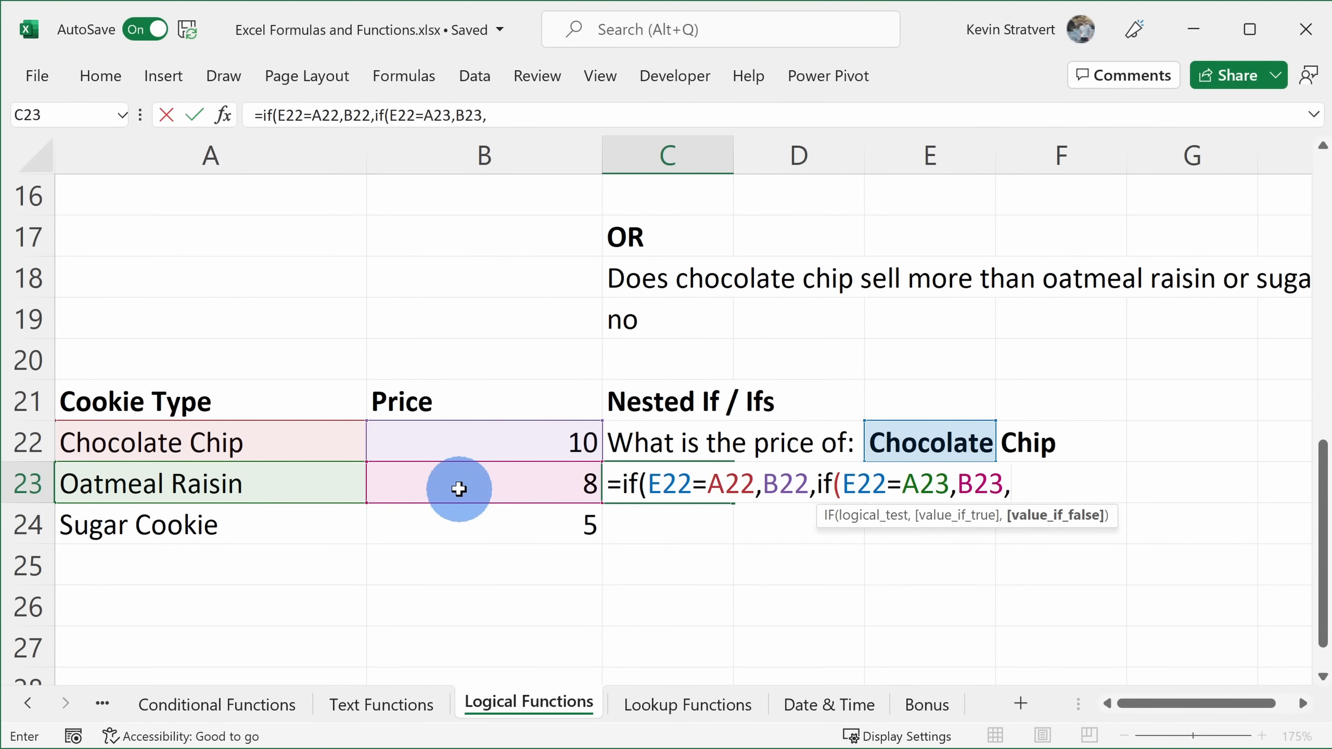
- Nest a third IF in C23 that returns B24 when E22 equals A24, otherwise "unknown", and complete the formula
type("if(")
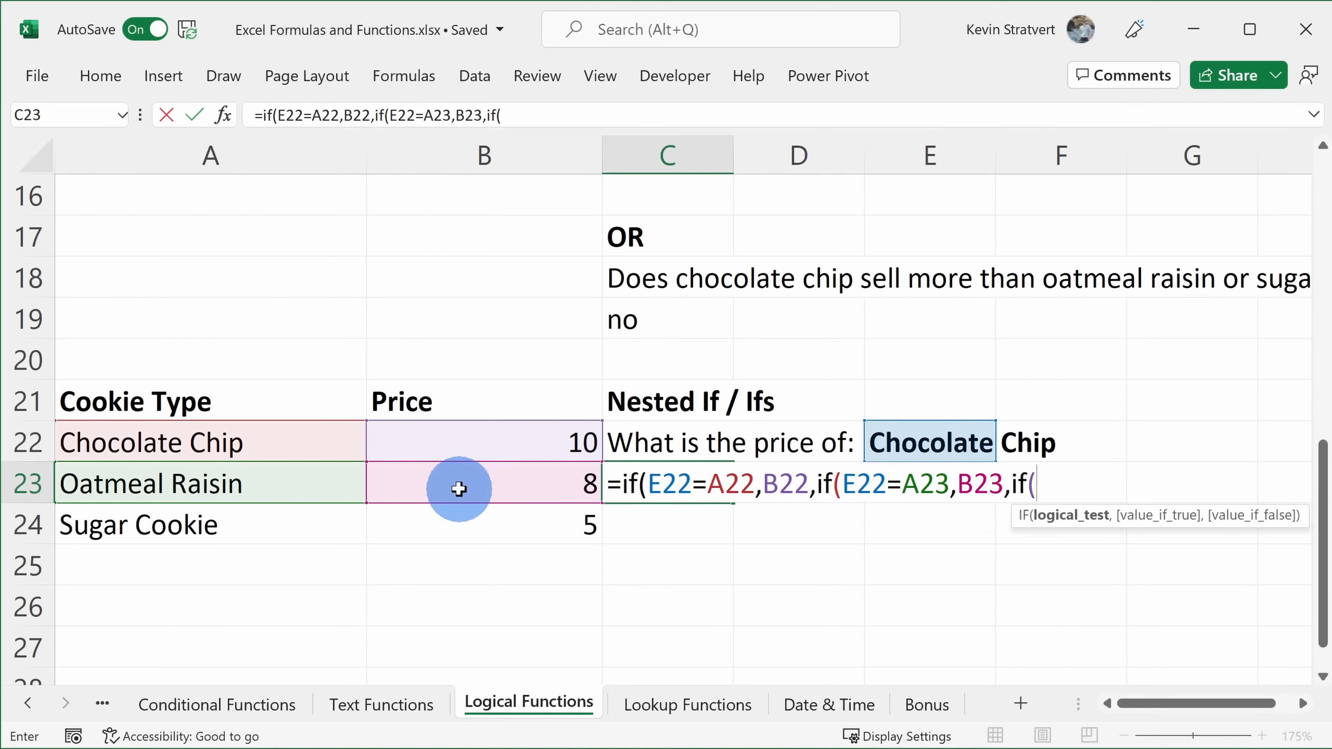
left_click(914, 441)
type("=")
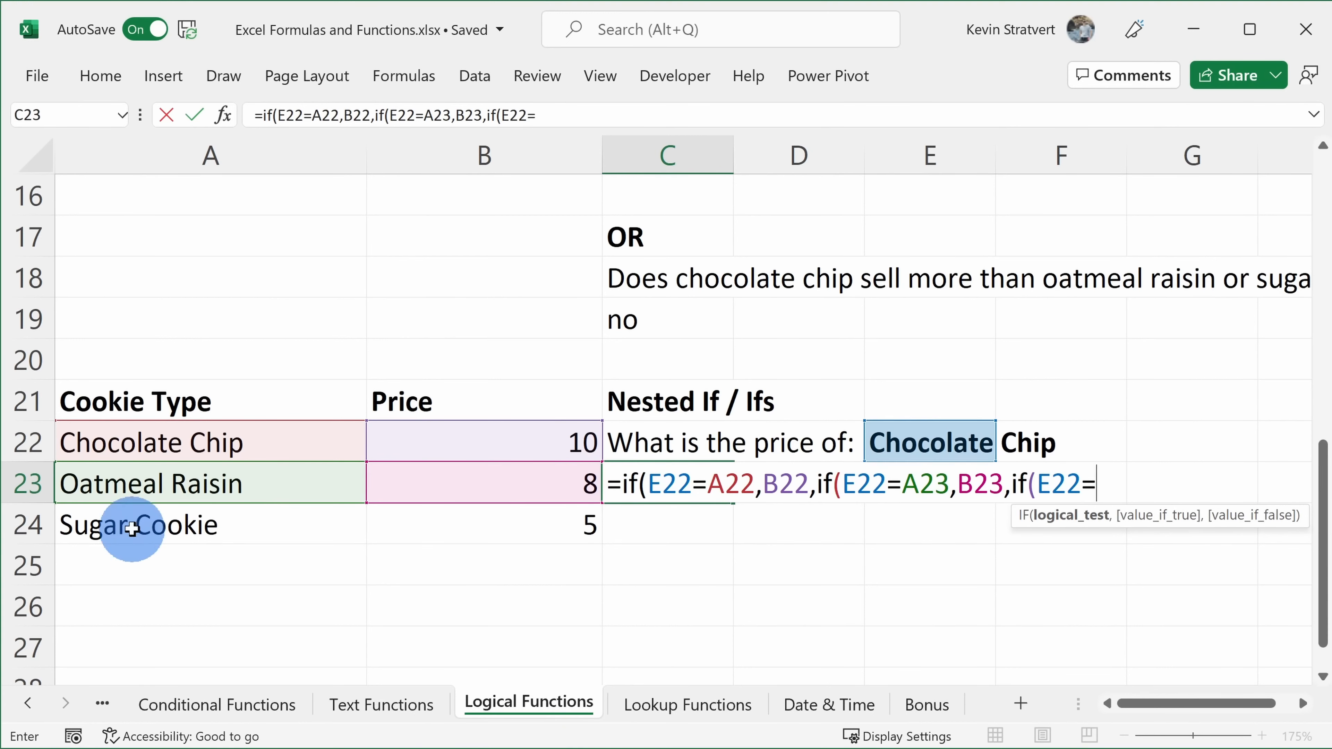
left_click(157, 528)
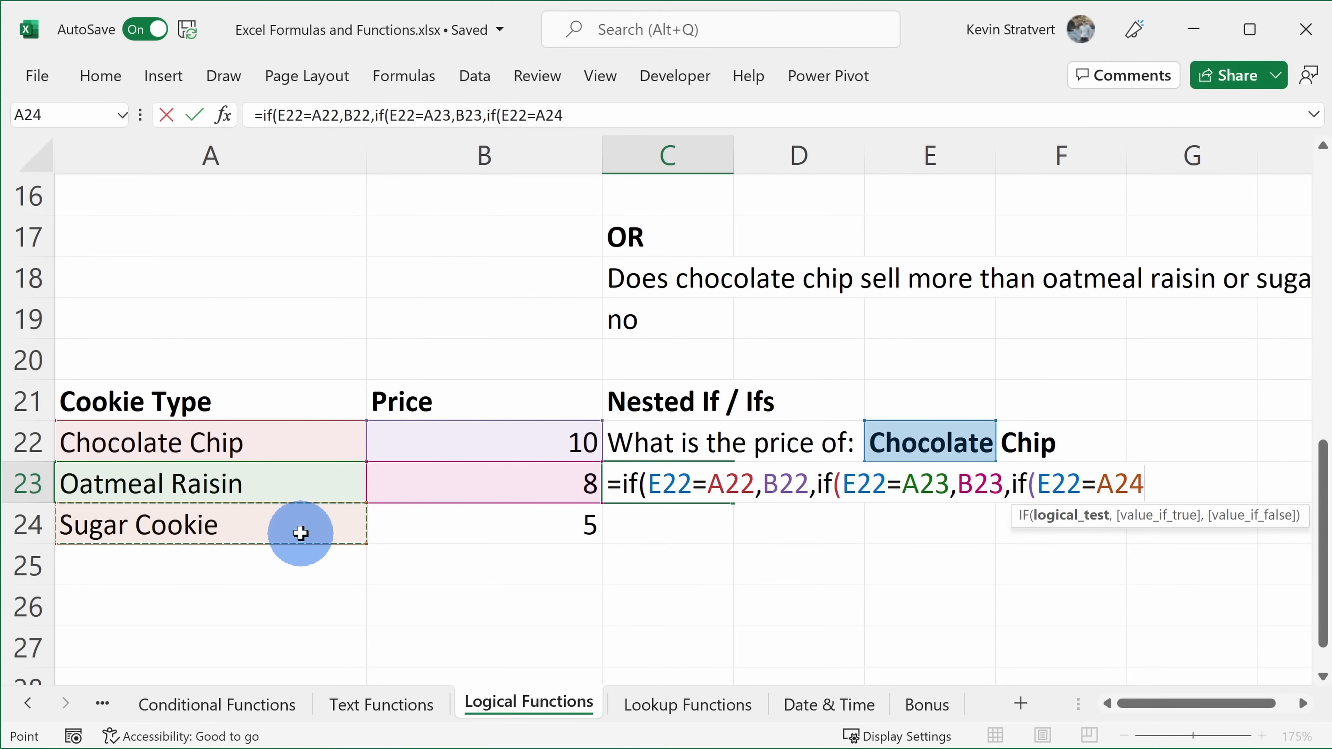
type(",")
left_click(512, 525)
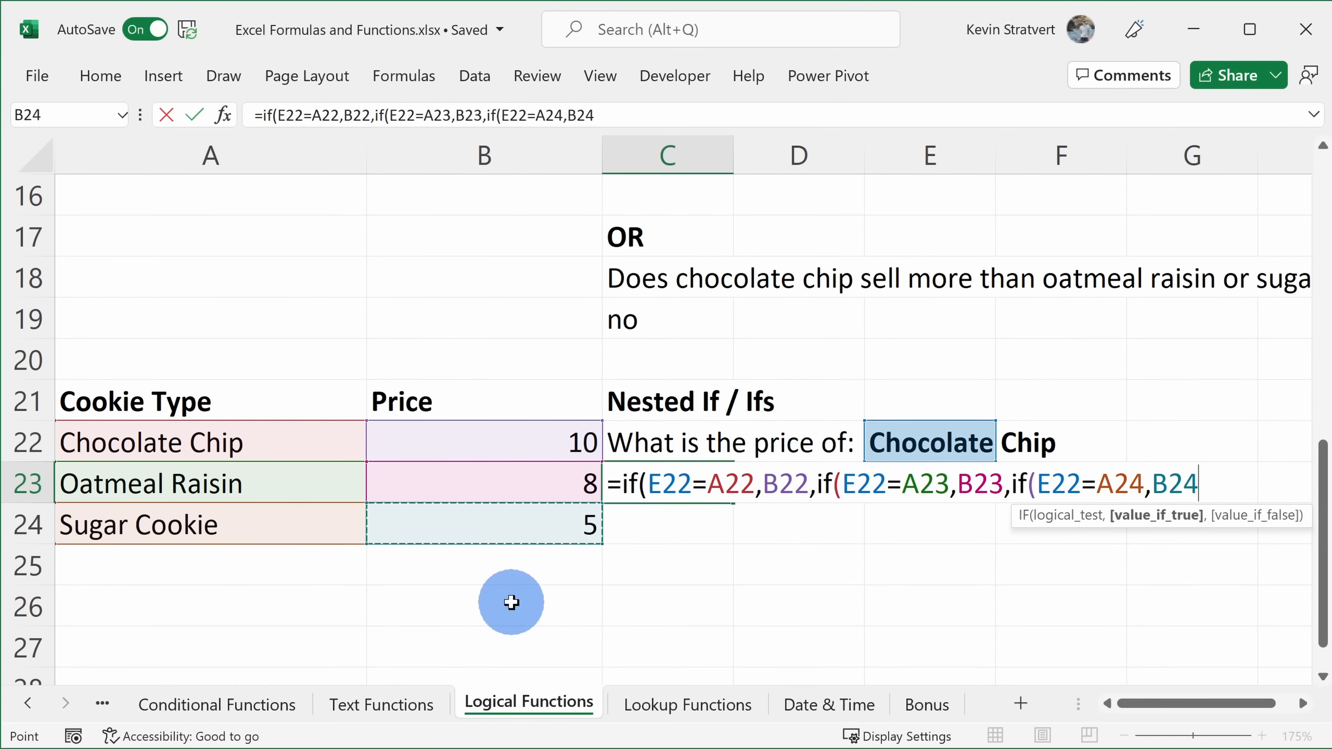
type(",\"unknown")
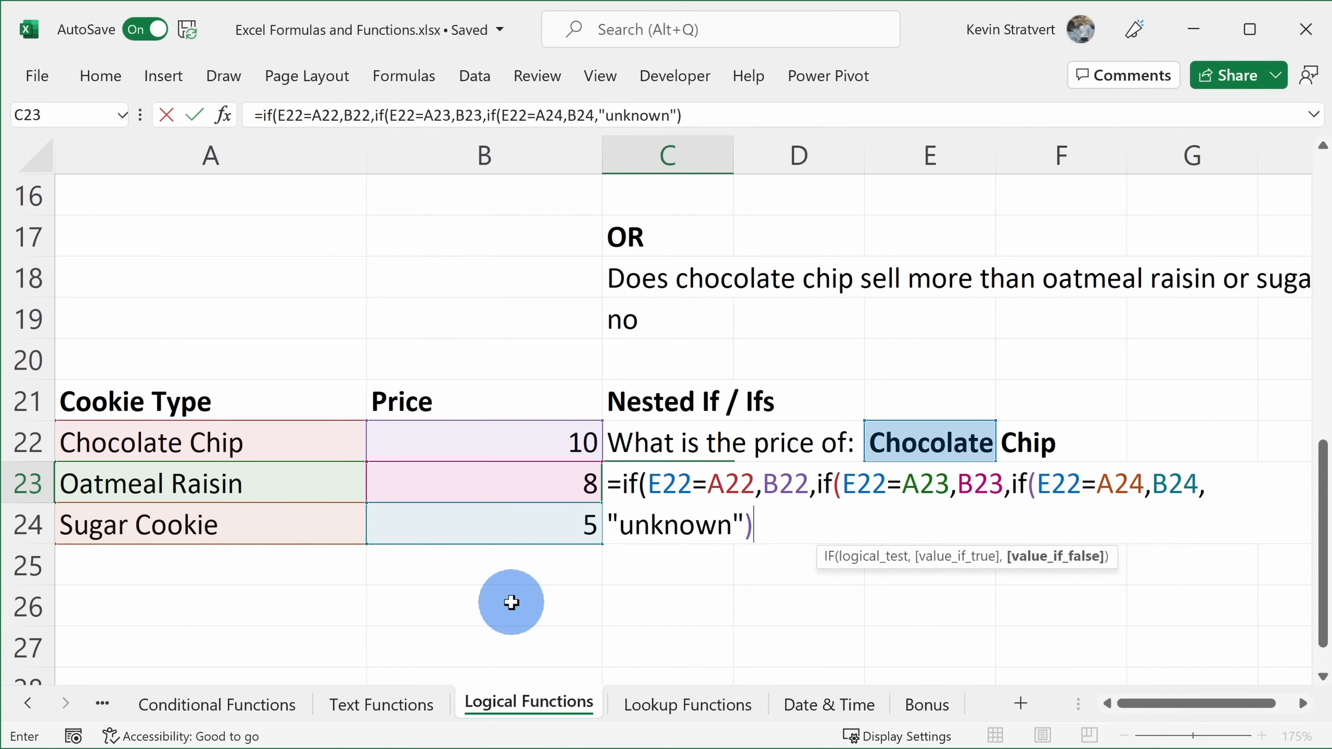
type("\"))")
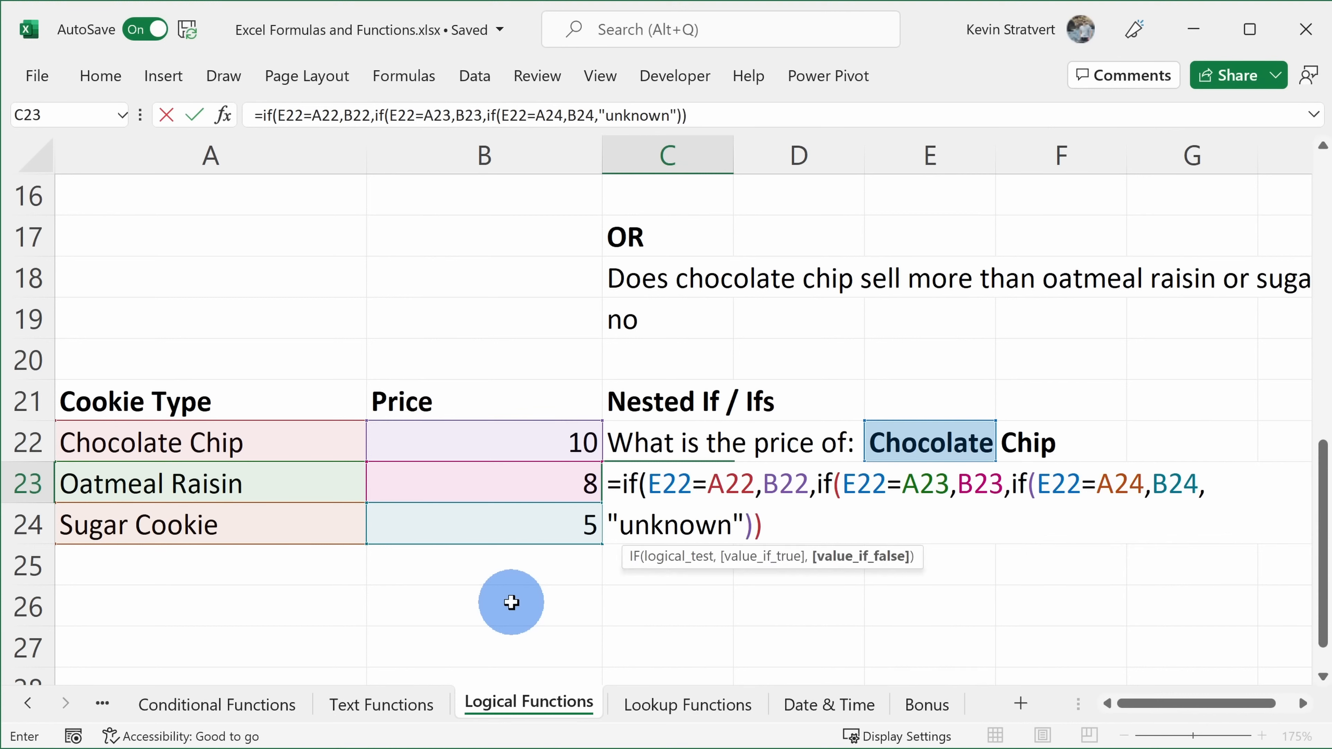
type(")")
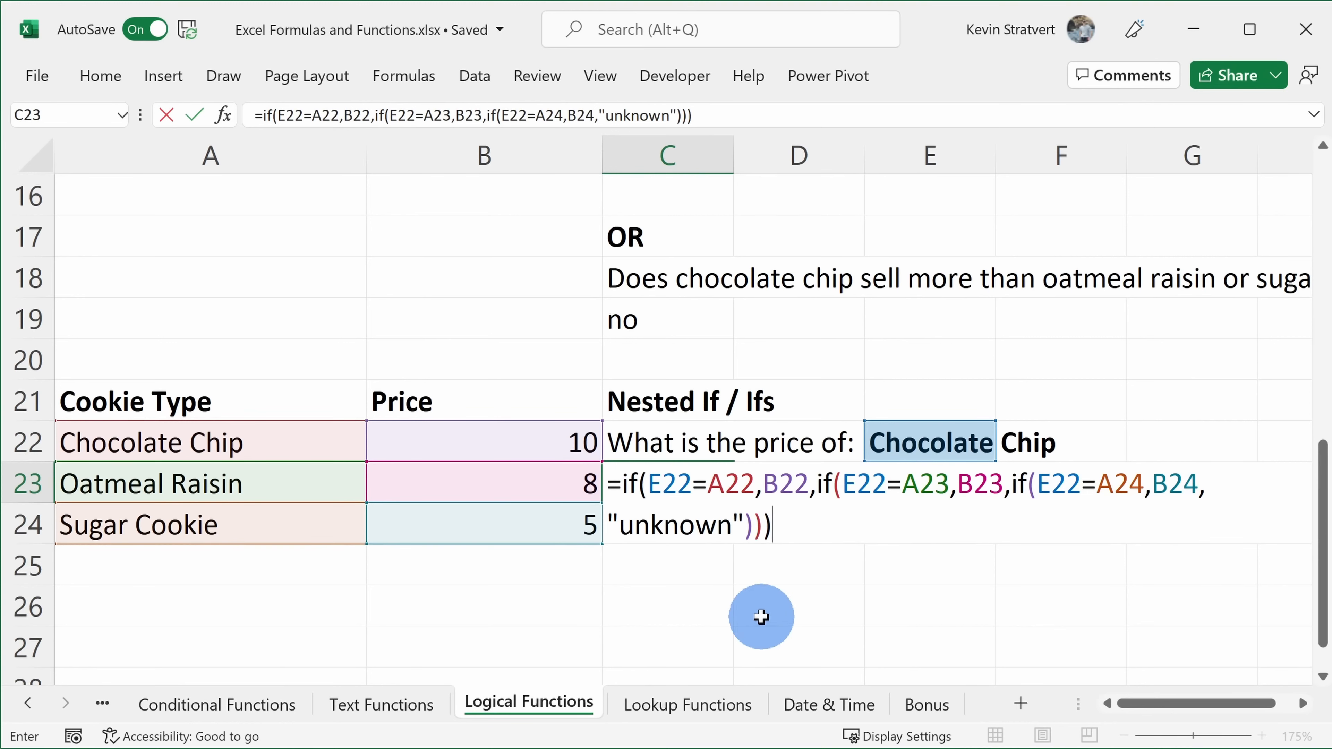
key("Return")
left_click(708, 485)
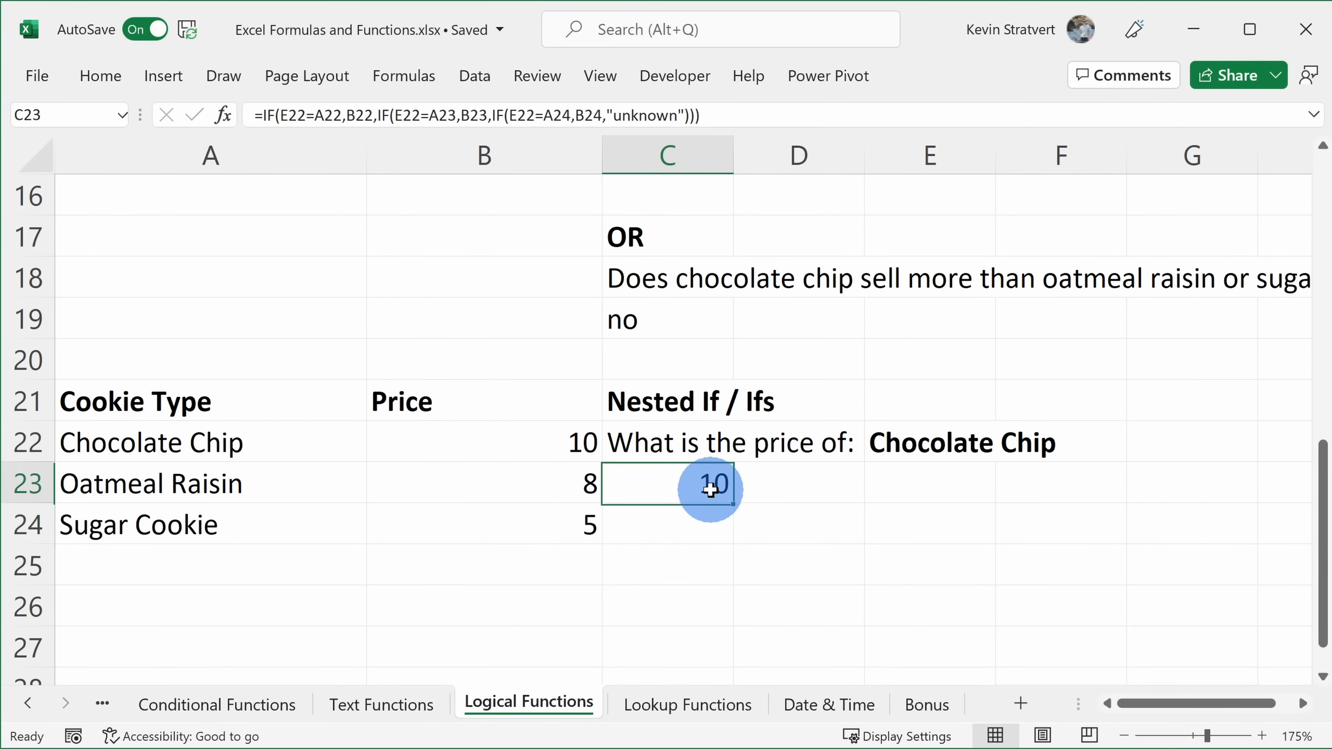
- Change the cookie name in E22 to Sugar Cookie to test the nested IF formula
left_click(951, 442)
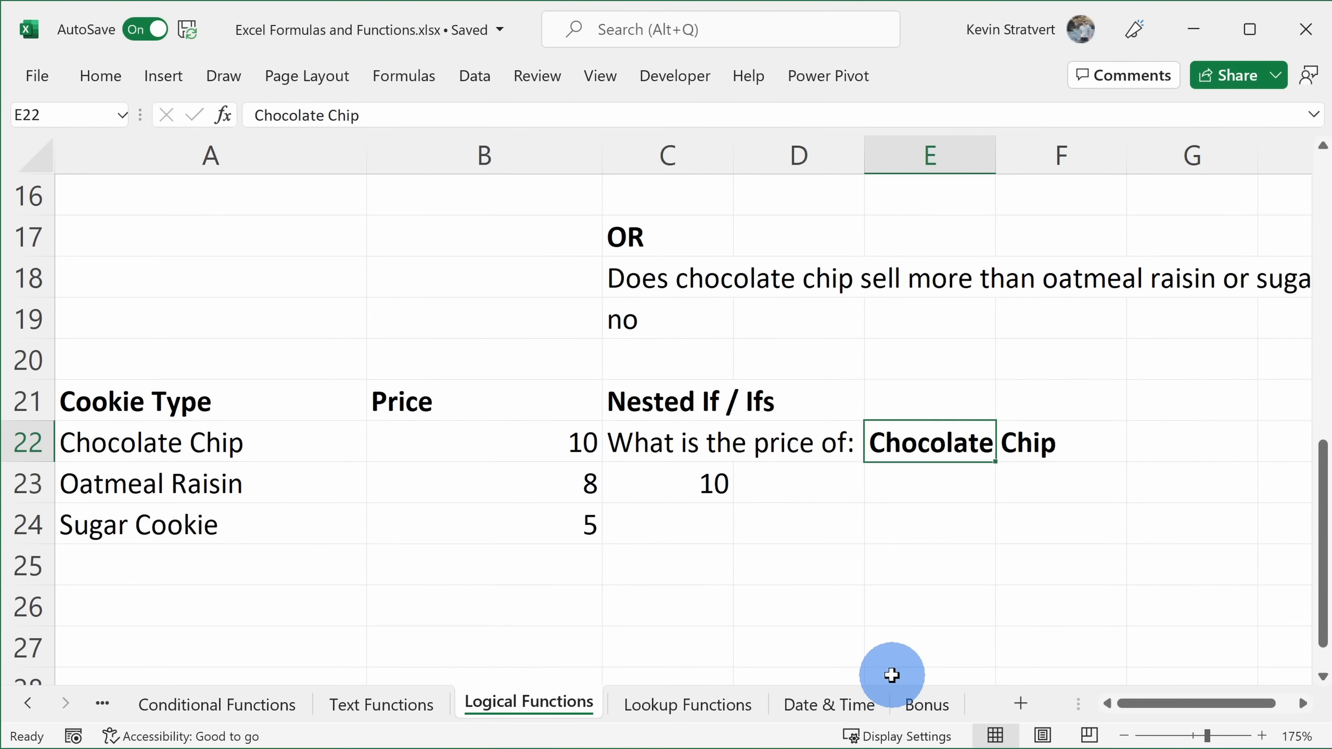
type("Sugar Cooki")
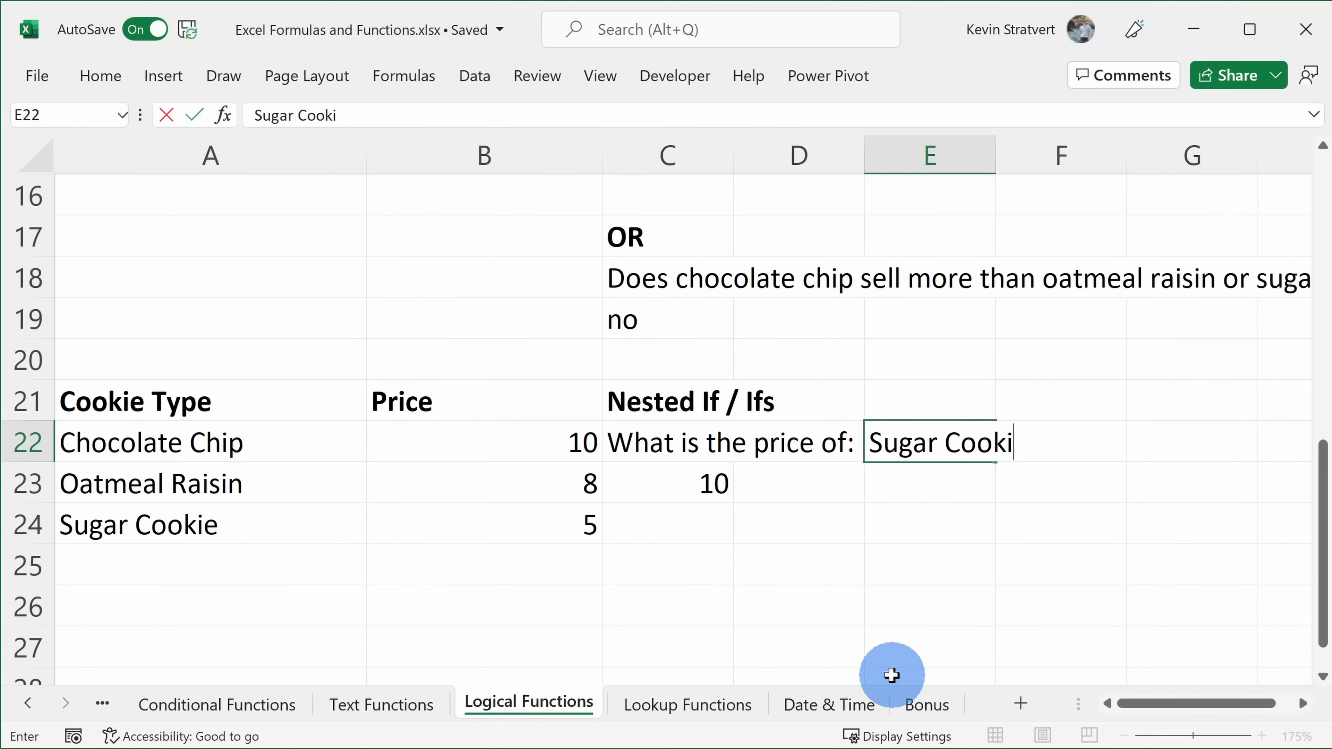
type("e")
key("Return")
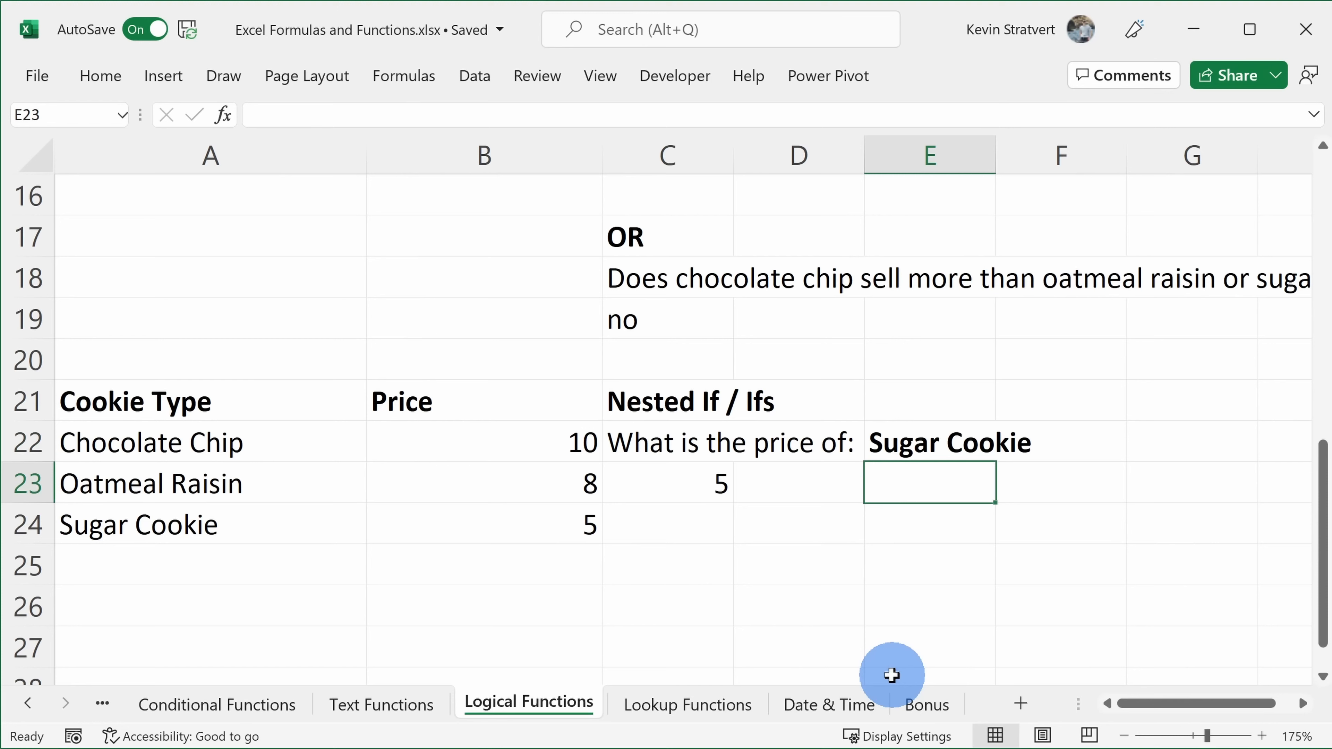
- Display the nested IF formula from C23 as text in D23 with FORMULATEXT
key("Left")
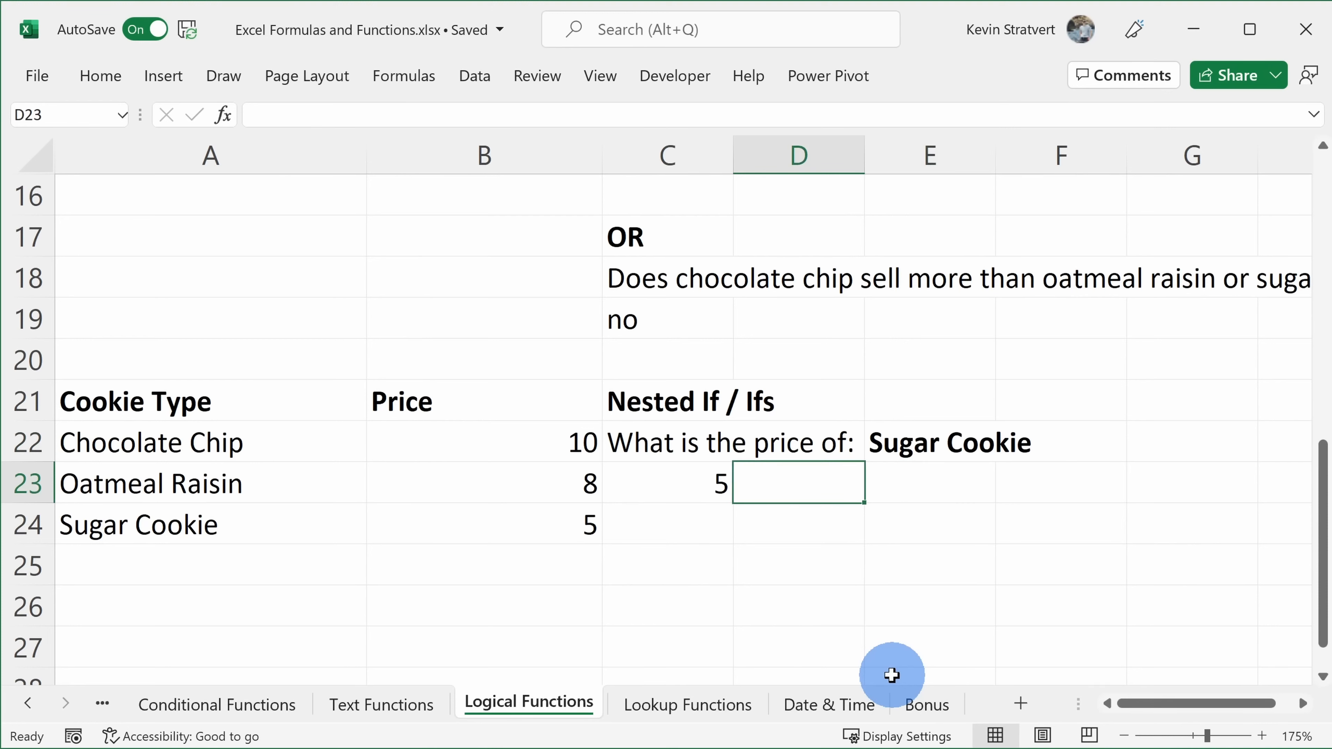
type("=formu")
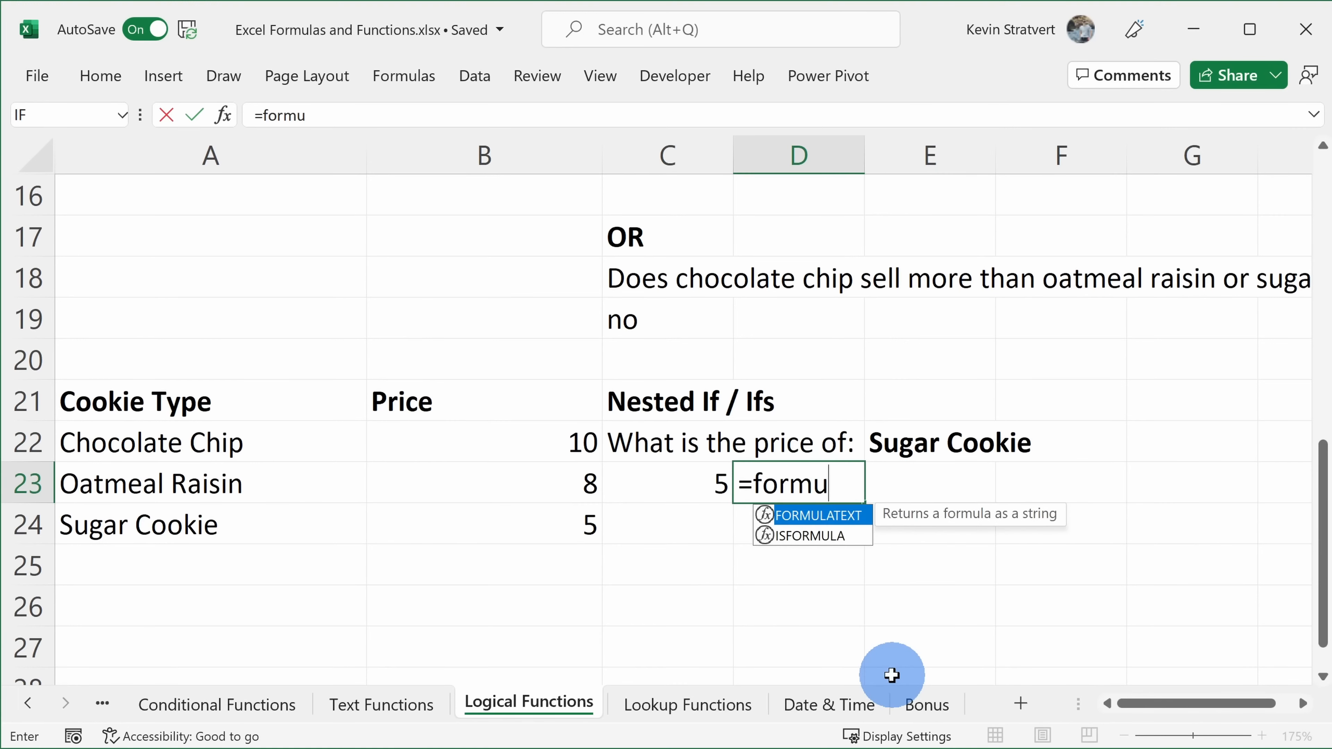
type("la")
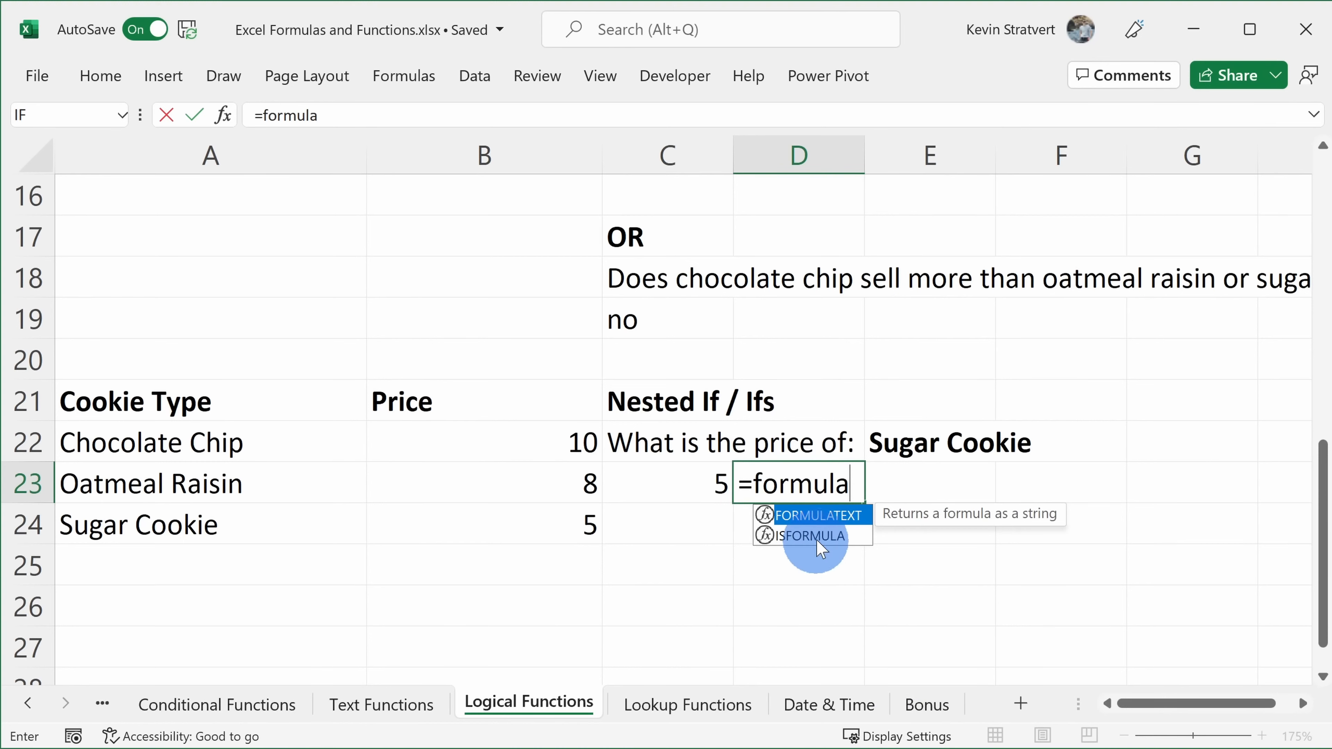
double_click(812, 514)
left_click(669, 478)
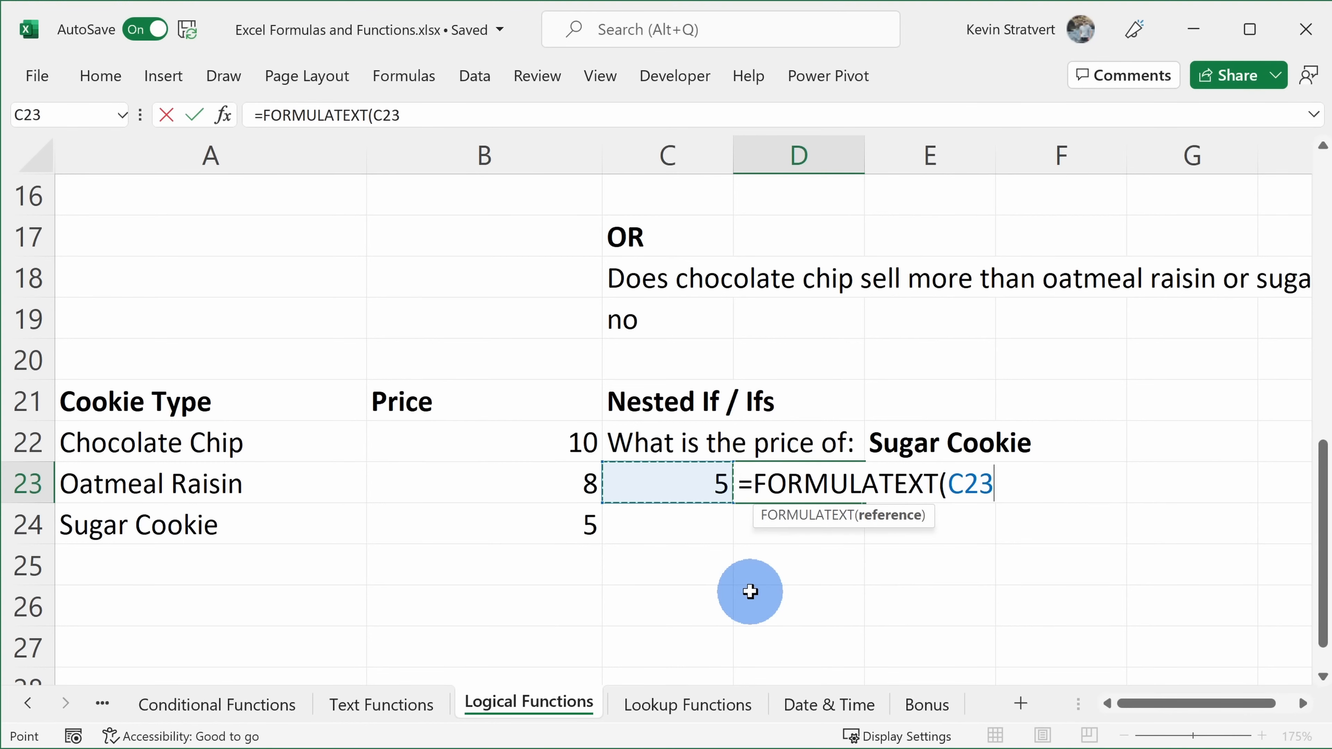
key("Return")
- Start an IFS formula in D24 whose first condition returns B22 when E22 equals A22
scroll(750, 592, "down", 2)
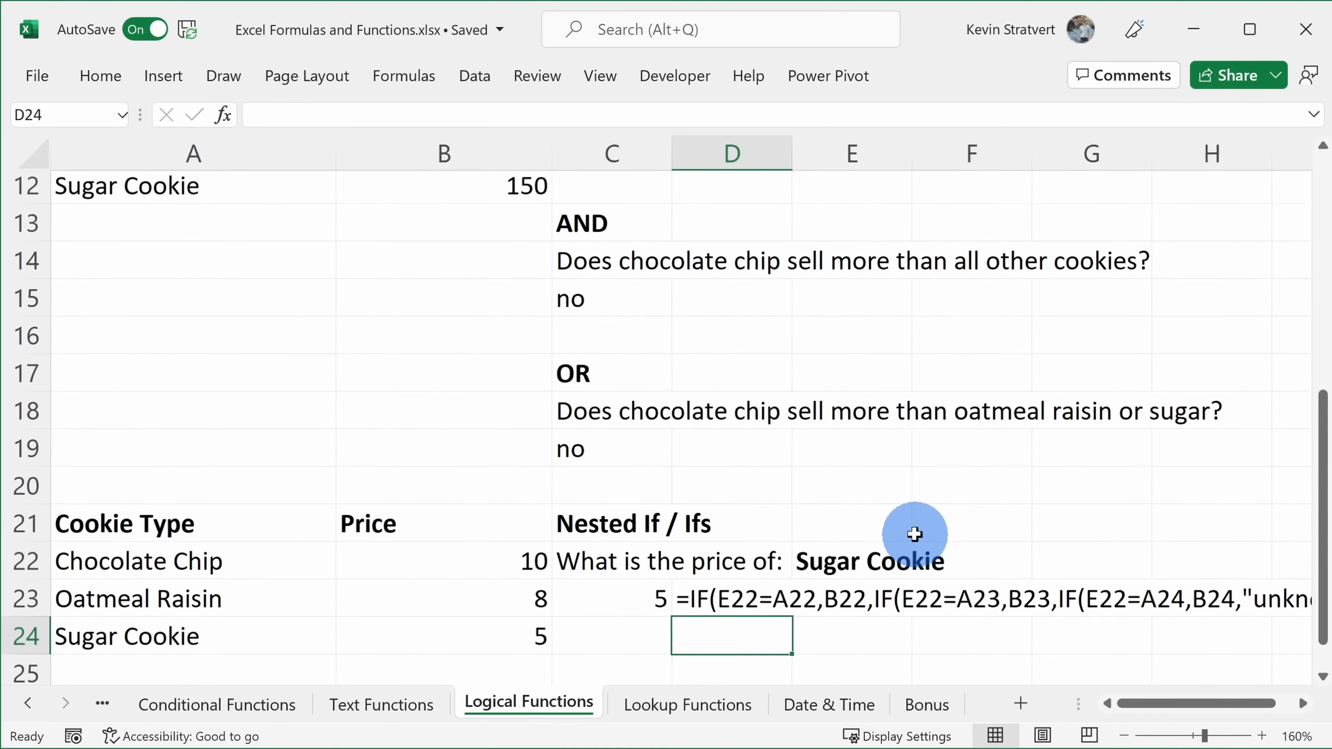
scroll(763, 624, "down", 1)
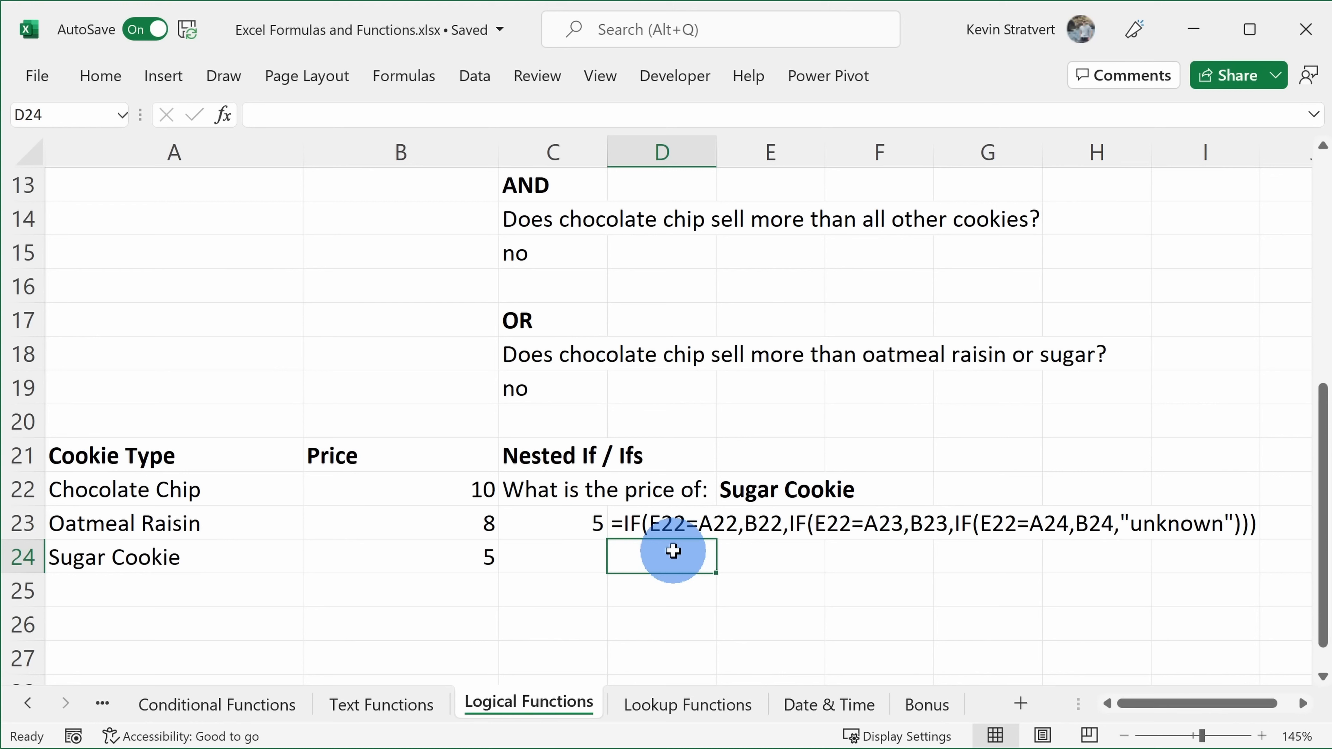
type("=ifs(")
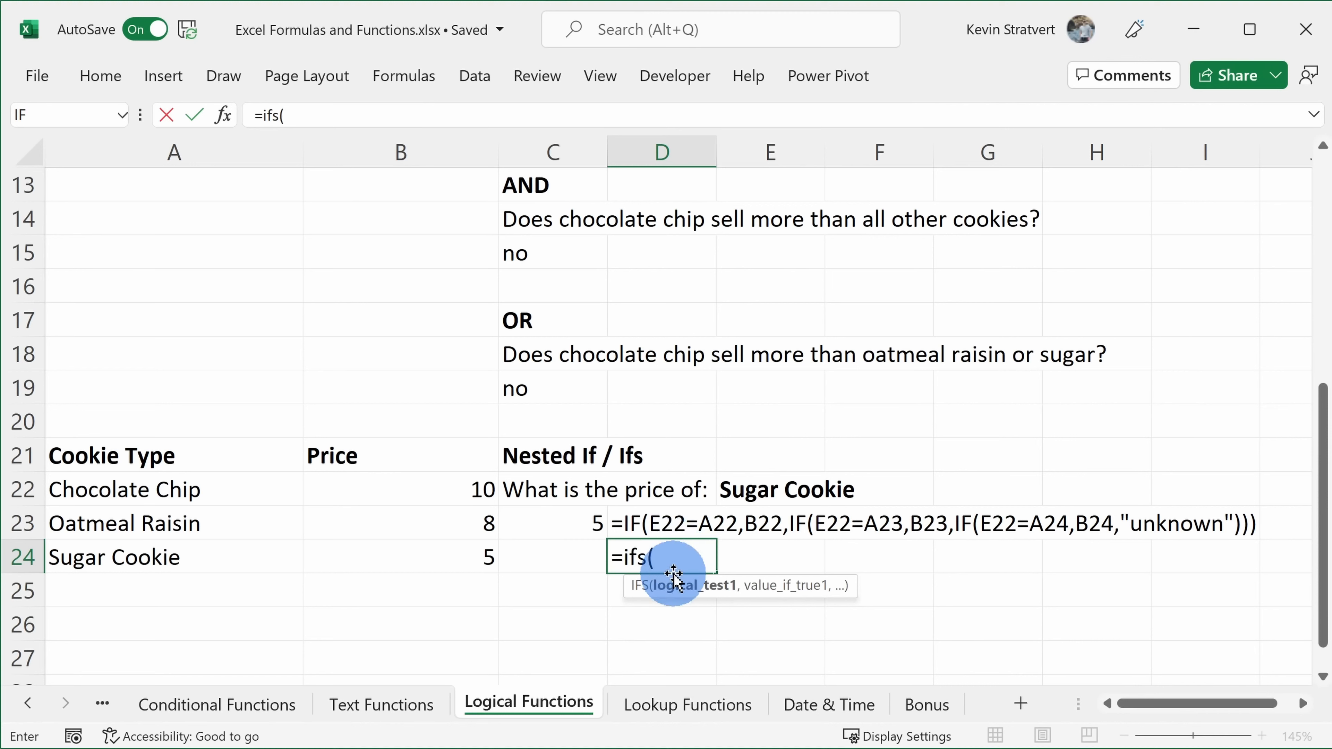
left_click(780, 489)
type("=")
left_click(140, 490)
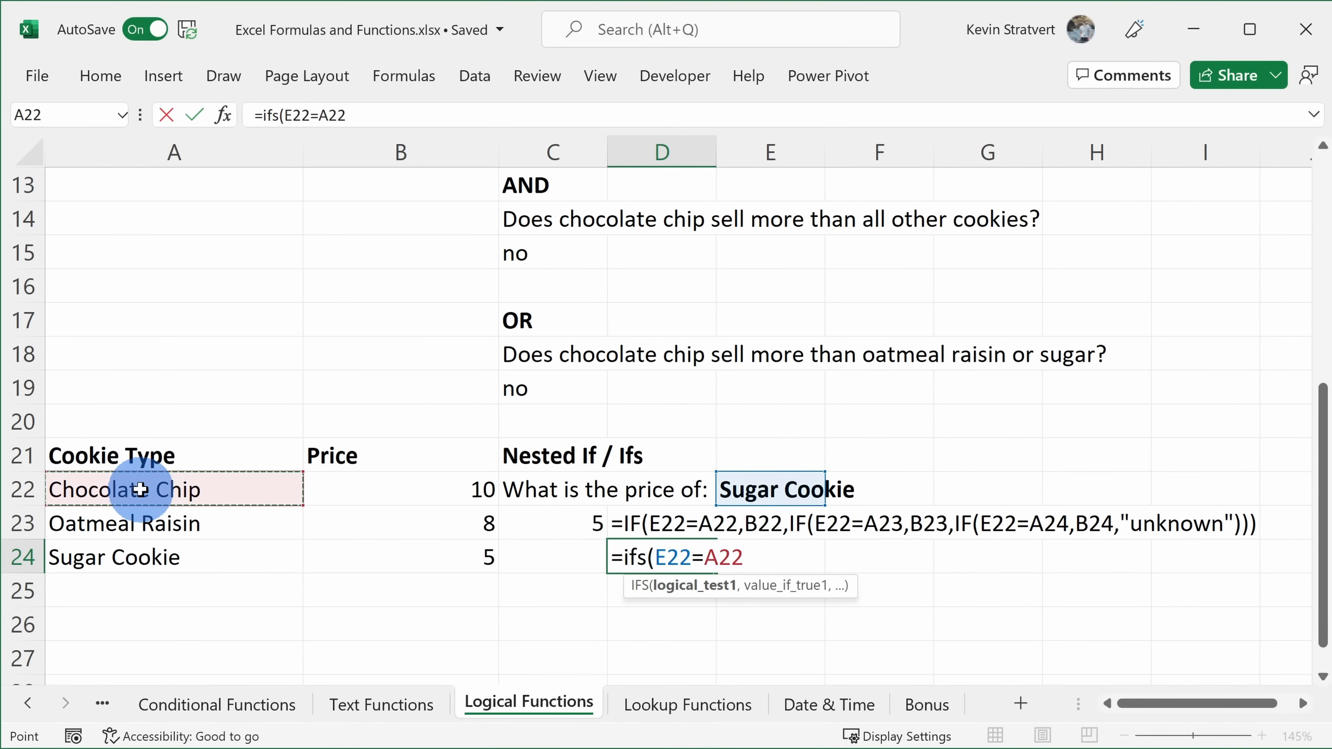
type(",")
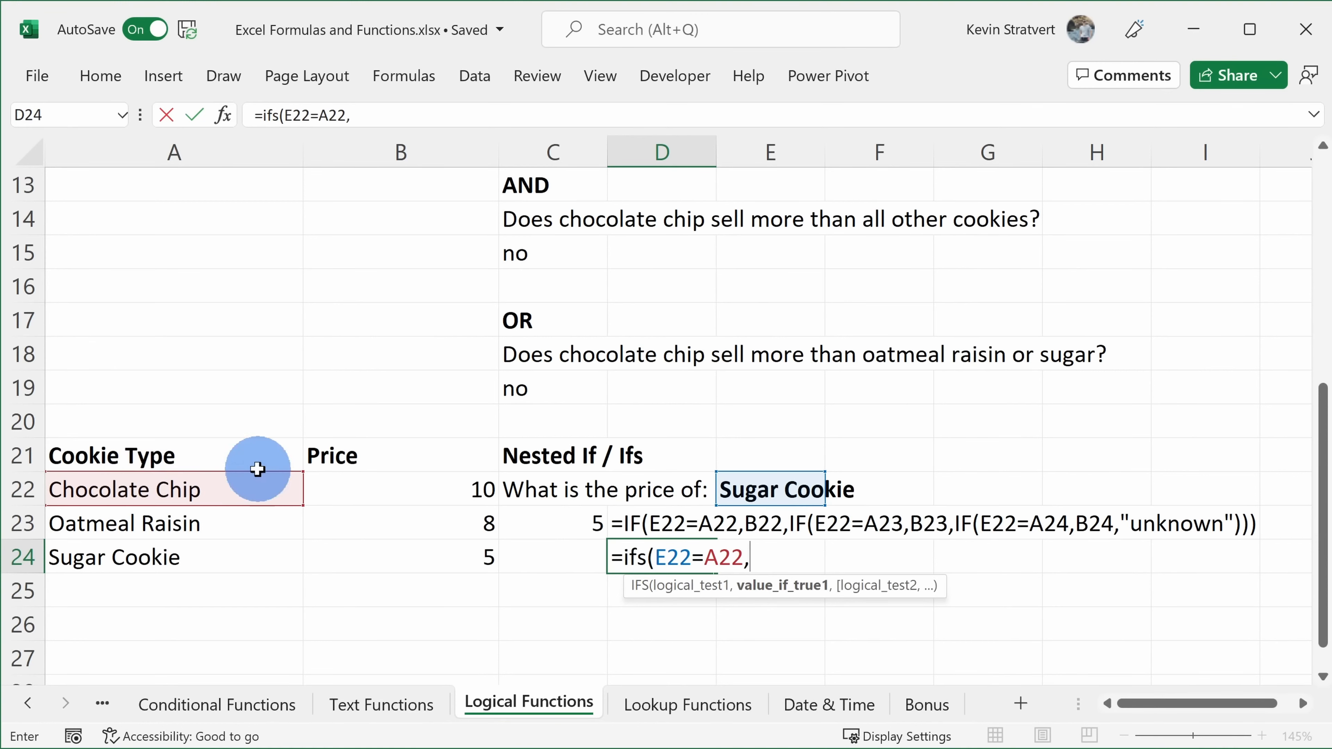
left_click(440, 484)
type(",")
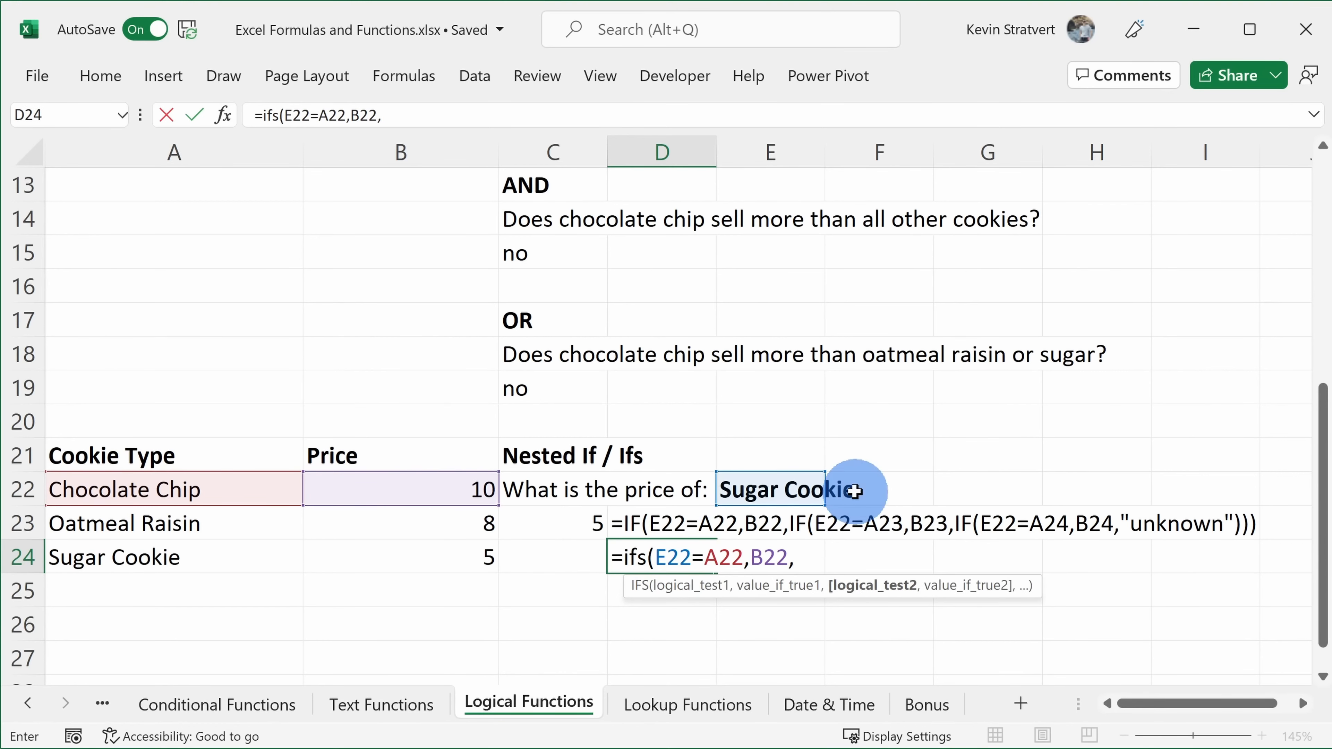
- Add a second condition to the IFS formula in D24 that returns B23 when E22 equals A23
left_click(766, 488)
type("=")
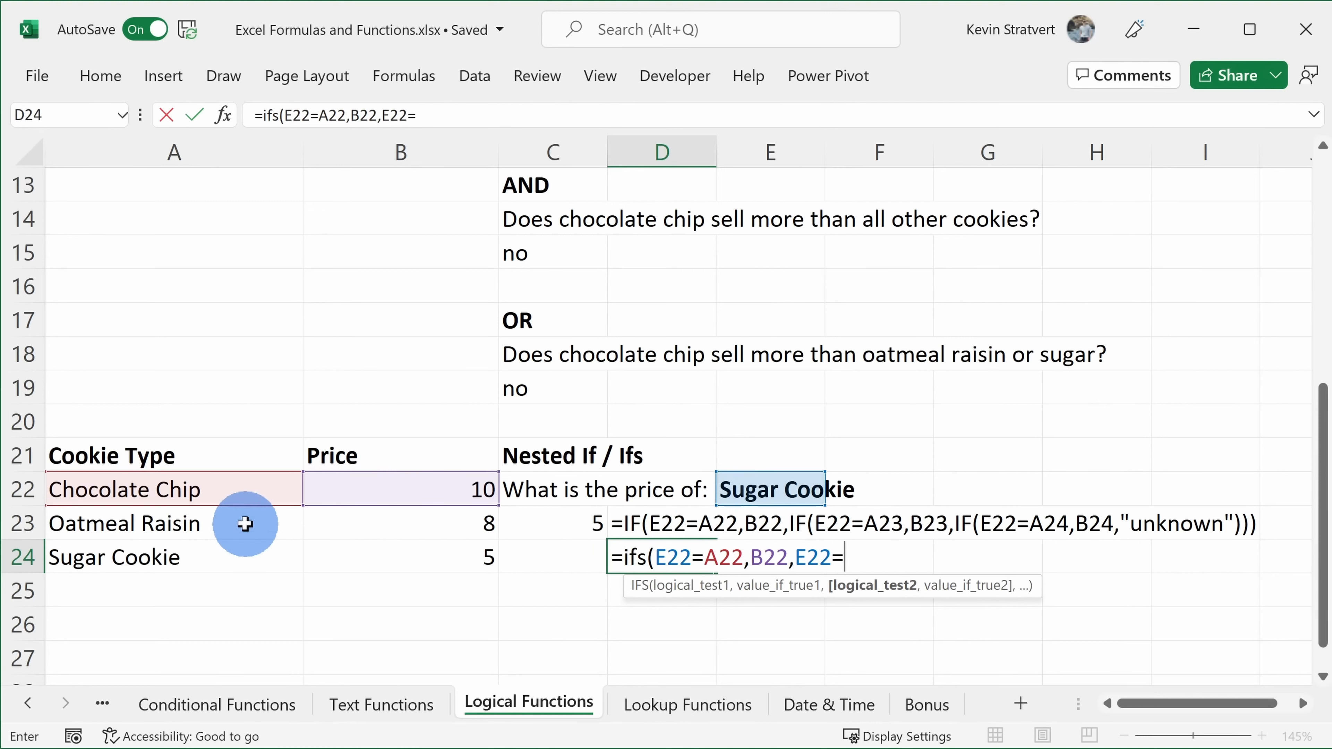
left_click(244, 522)
type(",")
left_click(436, 526)
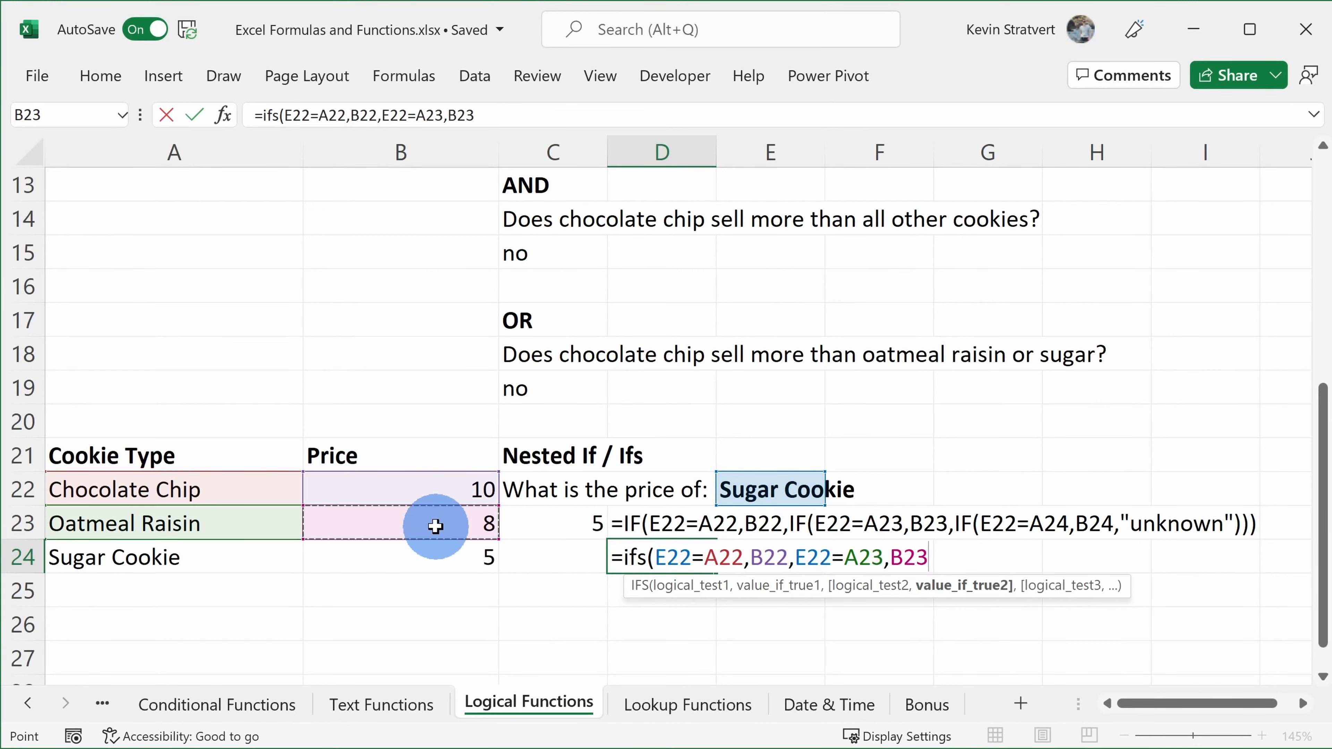
type(",")
- Add a third IFS condition in D24 returning B24 when E22 equals A24, and complete the formula
left_click(745, 490)
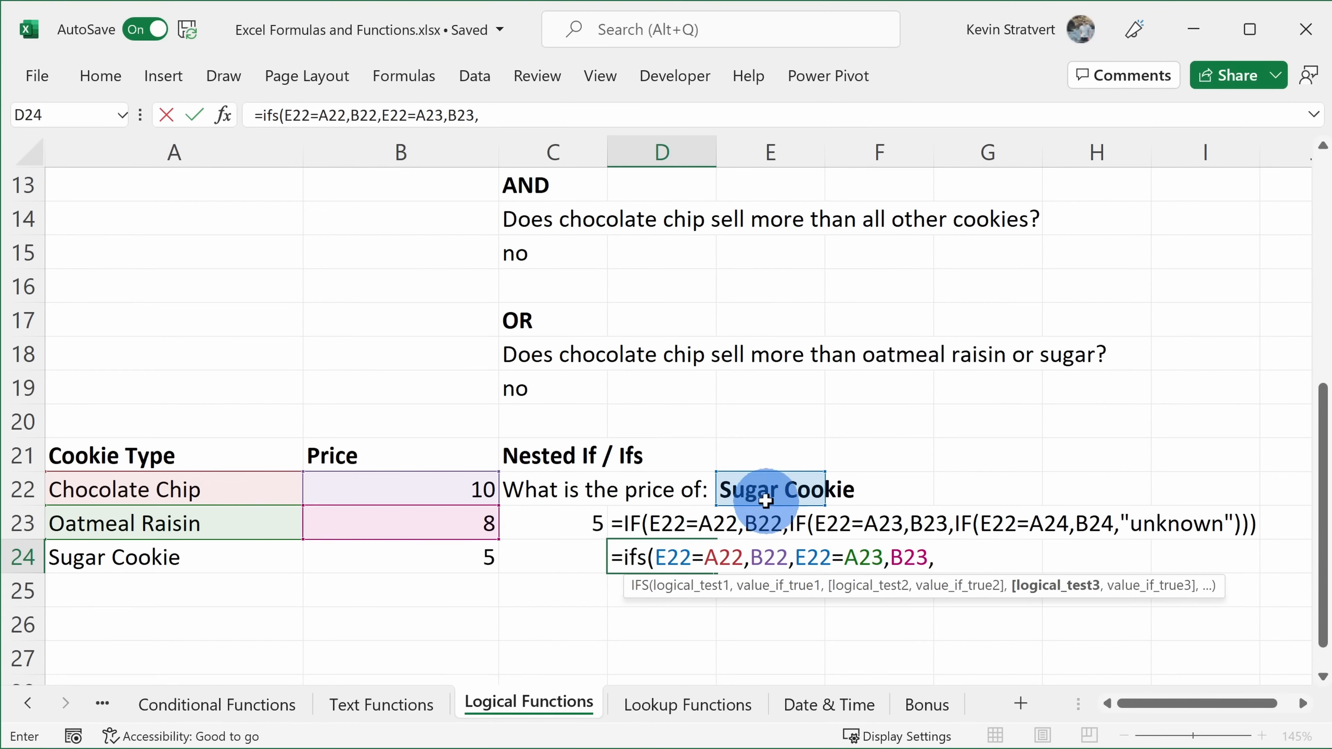
type("=")
left_click(173, 557)
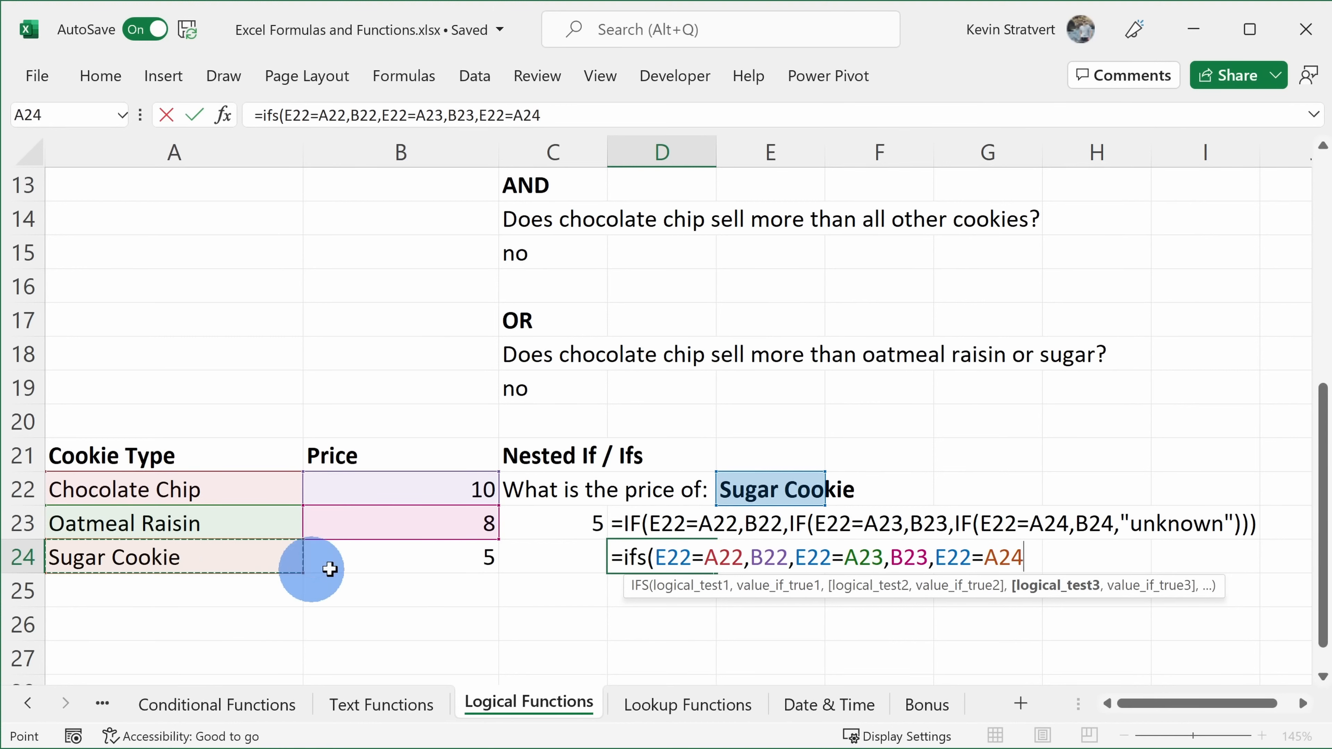
type(",")
left_click(455, 555)
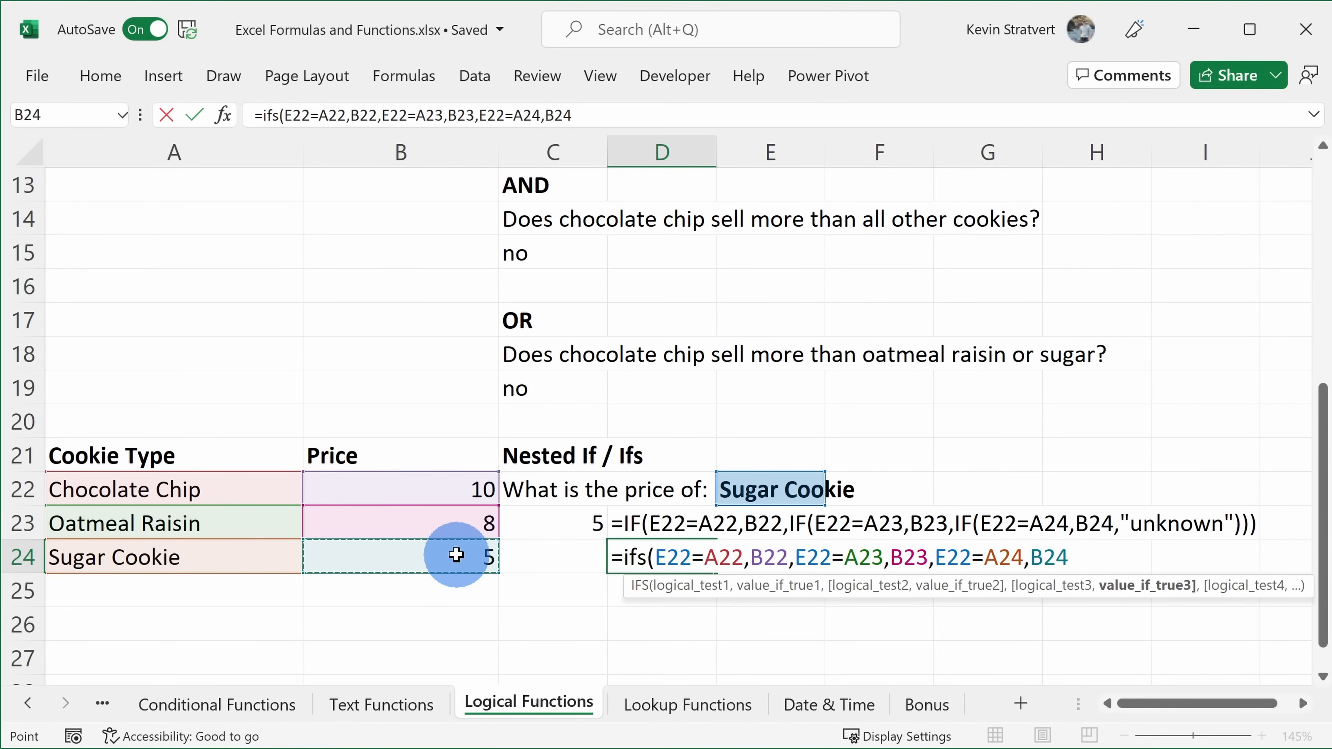
type(")")
key("Return")
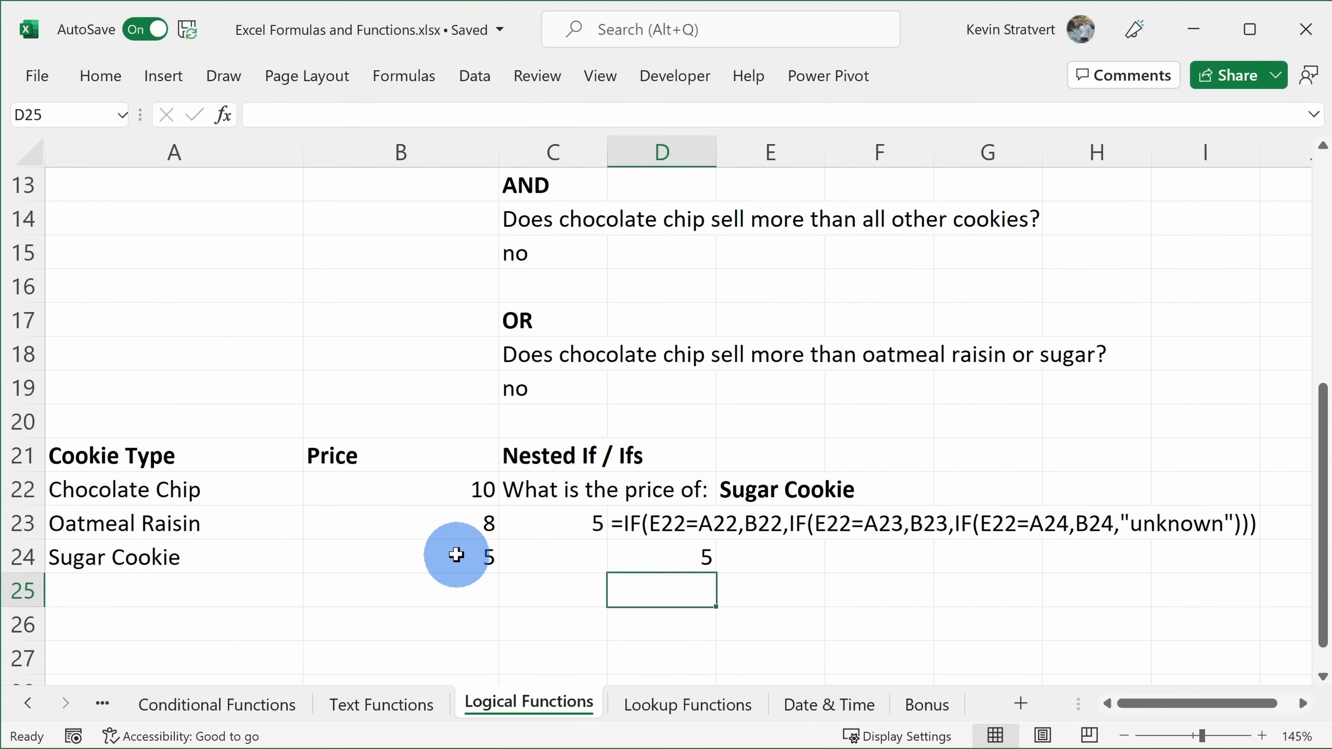
- Move the IFS formula from D24 to C24
key("Up")
key("ctrl+x")
key("Left")
key("ctrl+v")
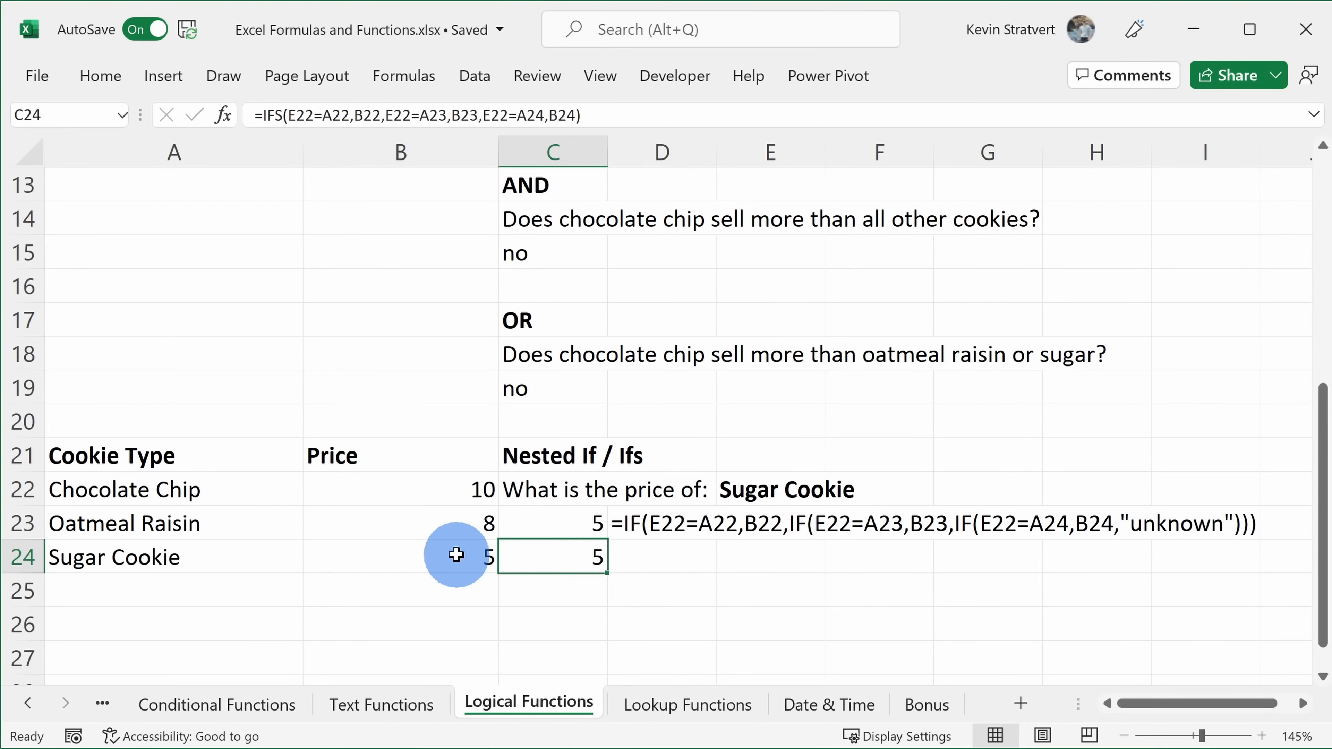
- Fill the FORMULATEXT formula from D23 down to D24 and compare the nested IF and IFS formulas
key("Right")
key("Up")
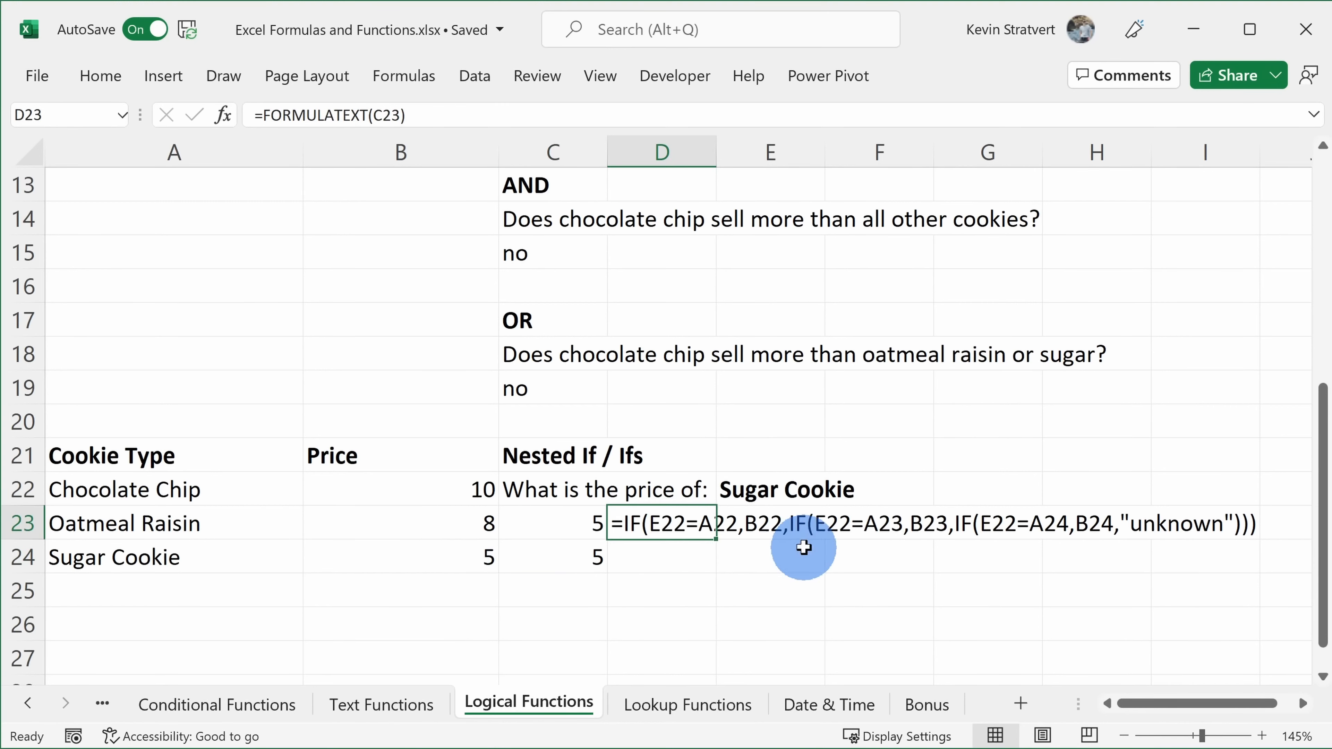
left_click_drag(708, 535, 698, 575)
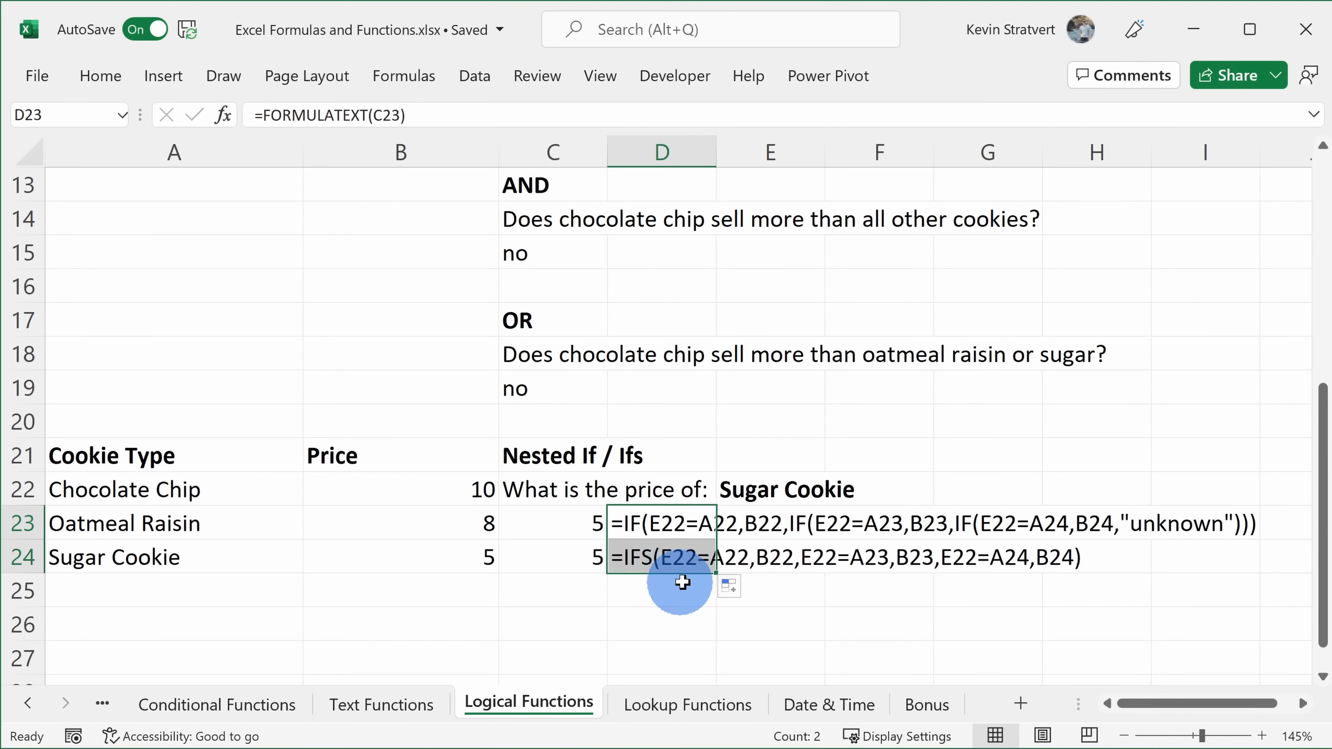
left_click(682, 600)
left_click(681, 559)
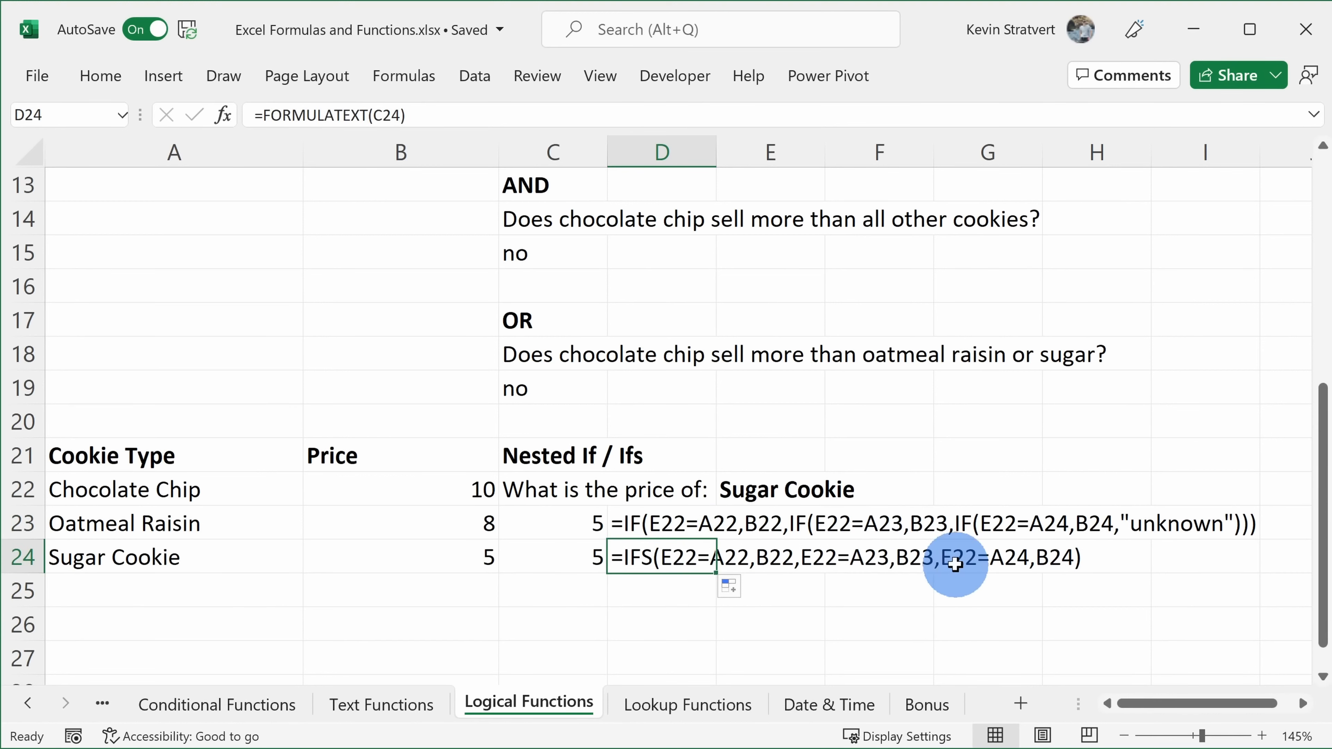
left_click(702, 528)
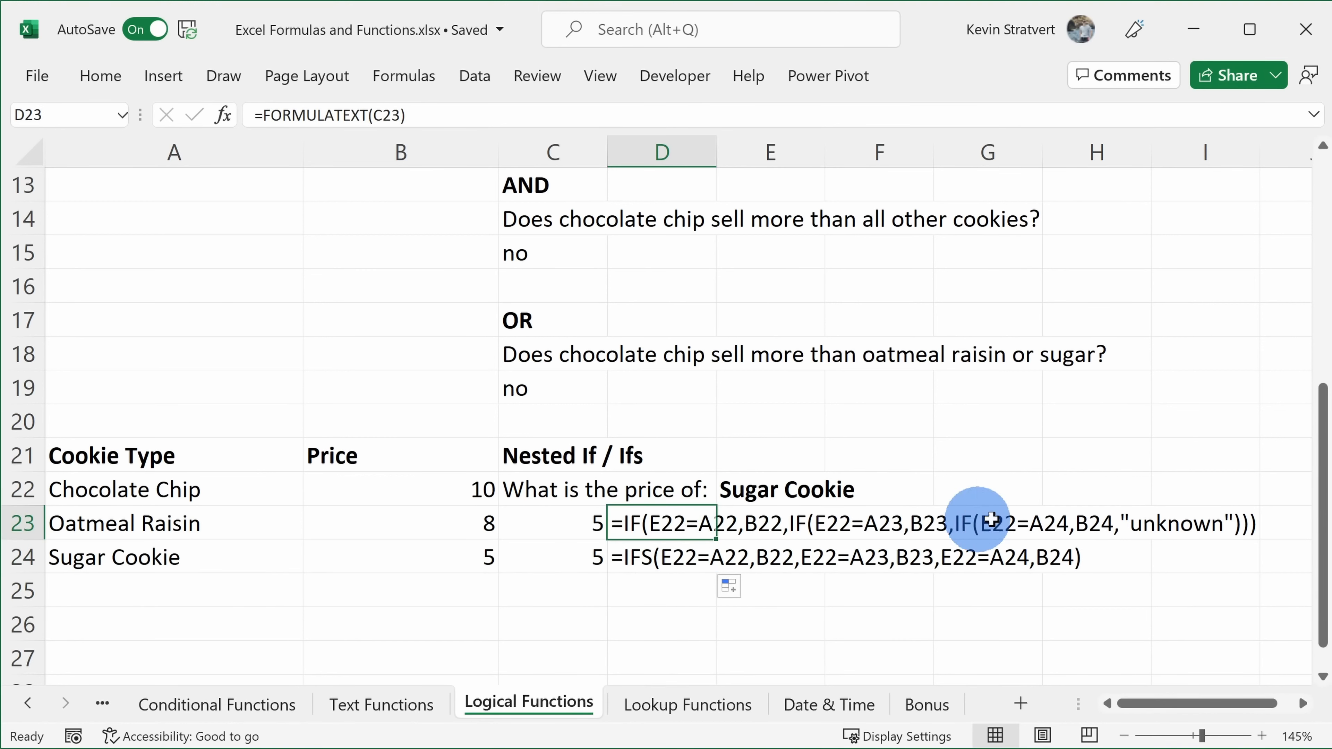
left_click(684, 560)
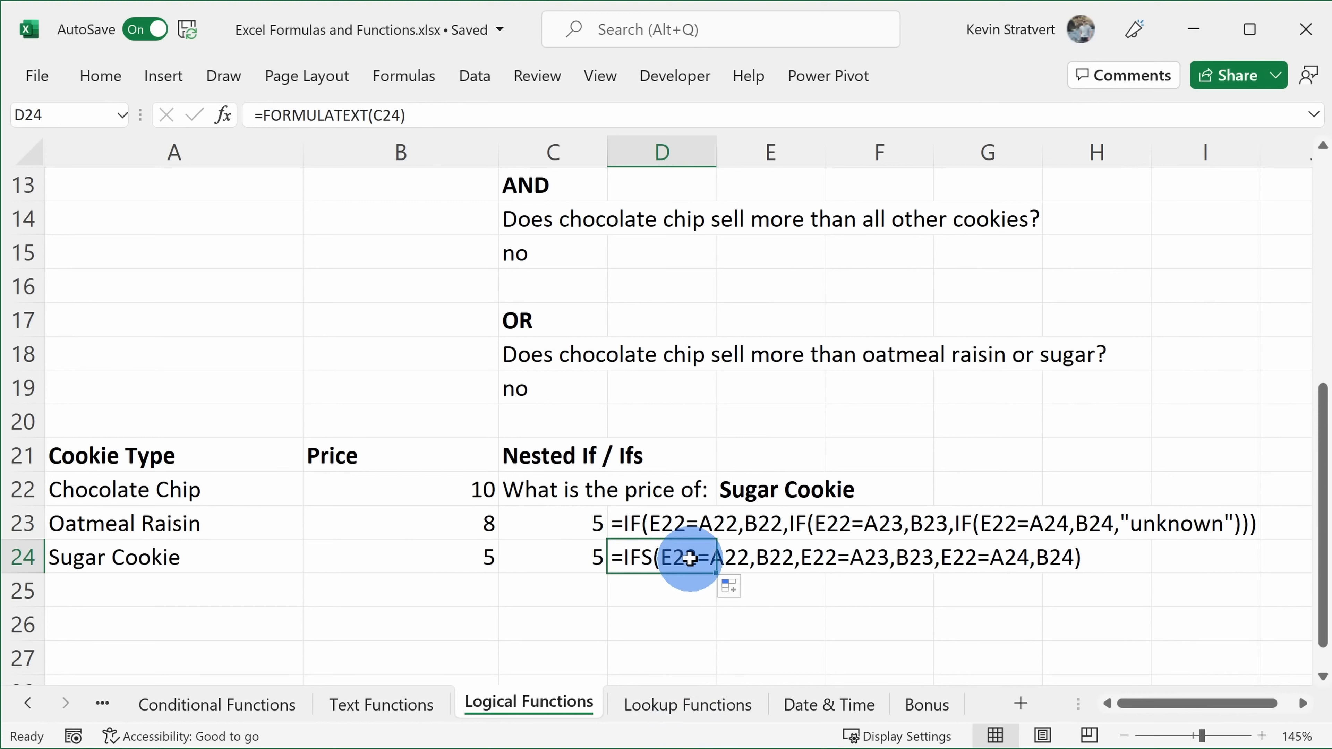
left_click(684, 585)
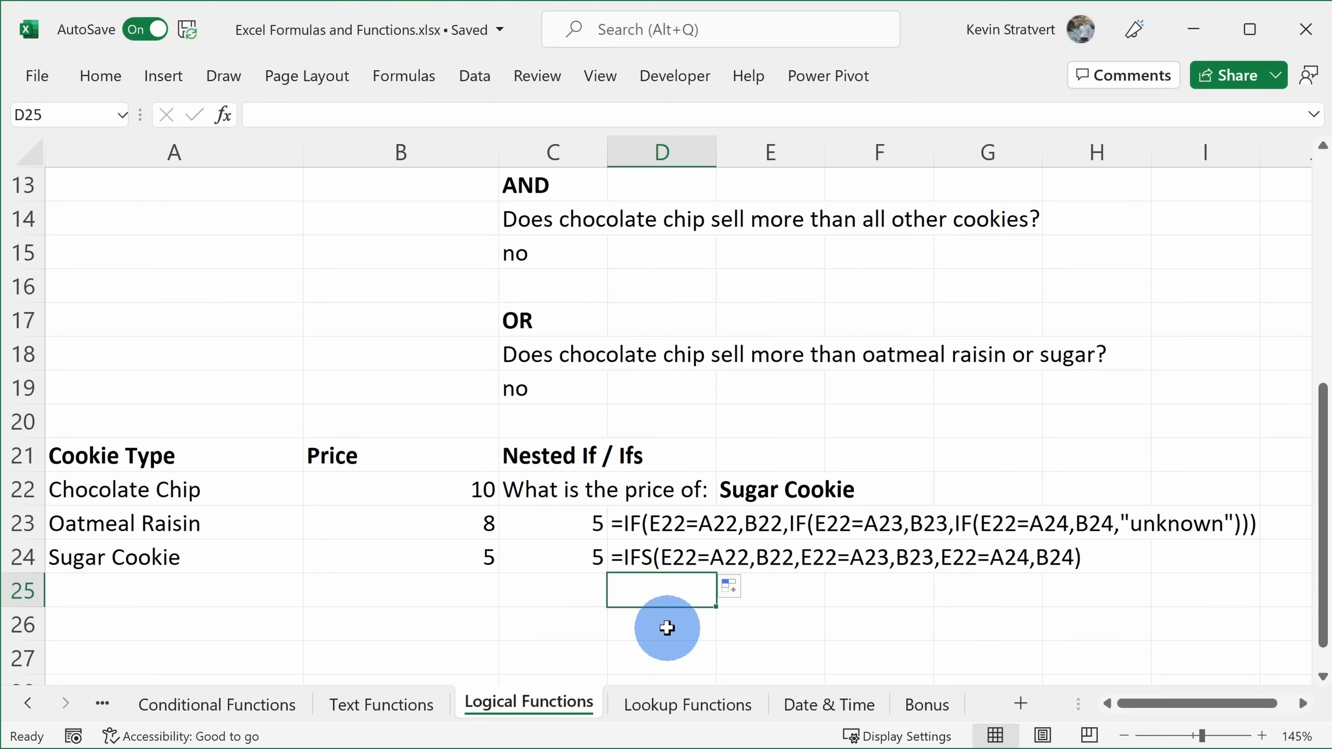
- Open the Lookup Functions sheet and examine the cookie type, price and cost columns and the VLOOKUP question about Oatmeal Raisin
left_click(688, 703)
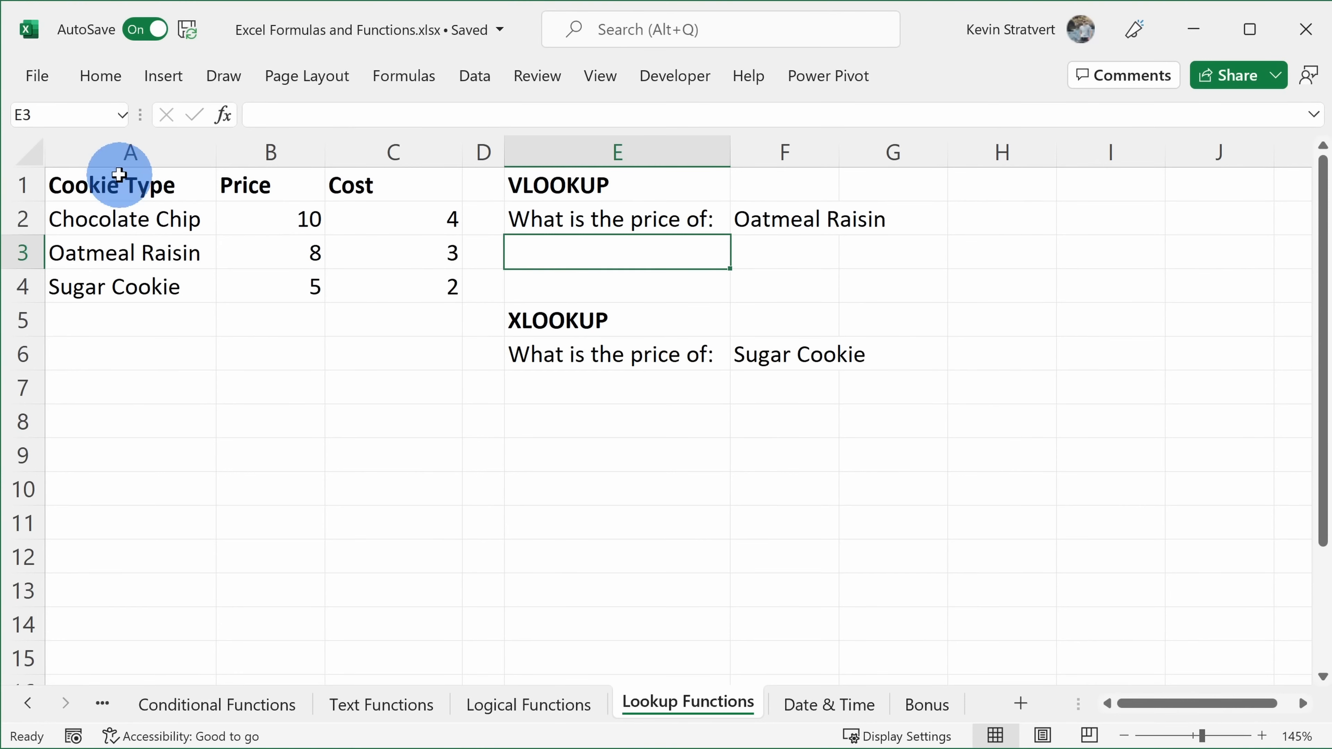
left_click_drag(121, 189, 130, 274)
left_click_drag(262, 193, 292, 274)
left_click_drag(405, 185, 420, 278)
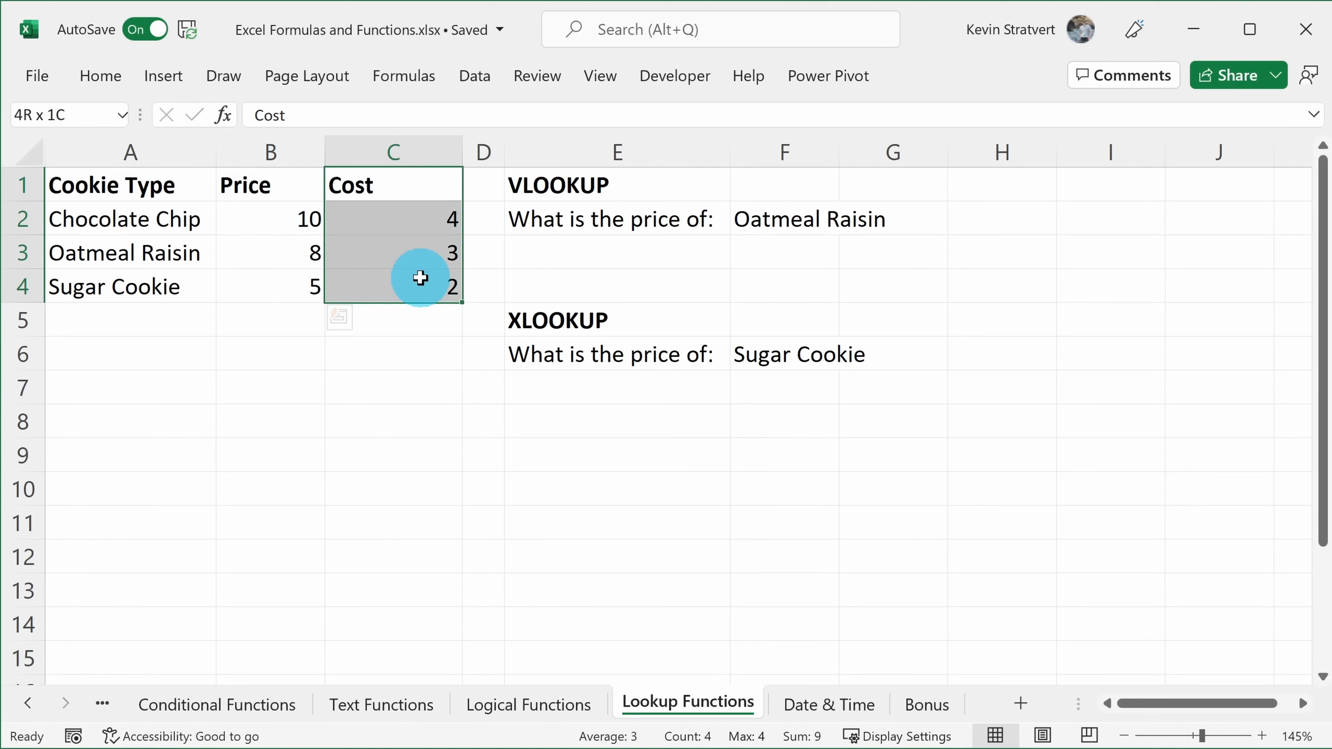
left_click(644, 230)
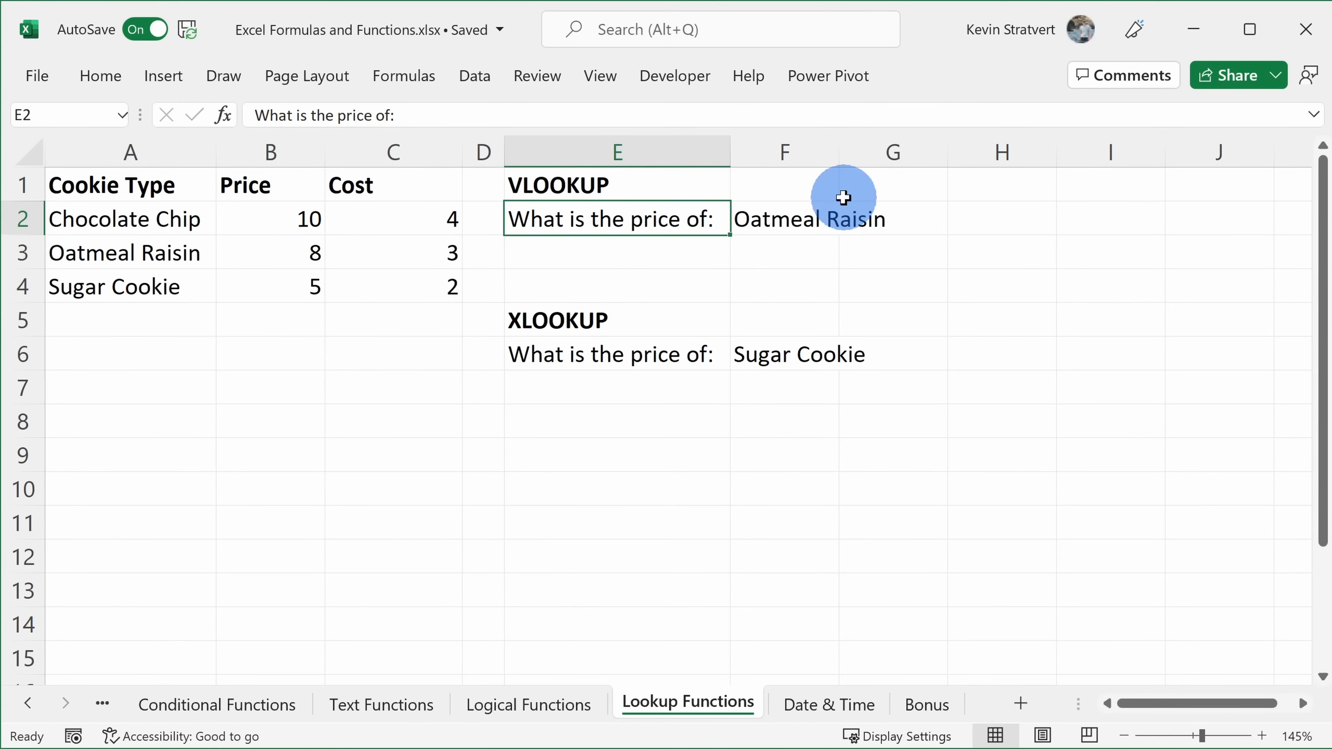
left_click(810, 218)
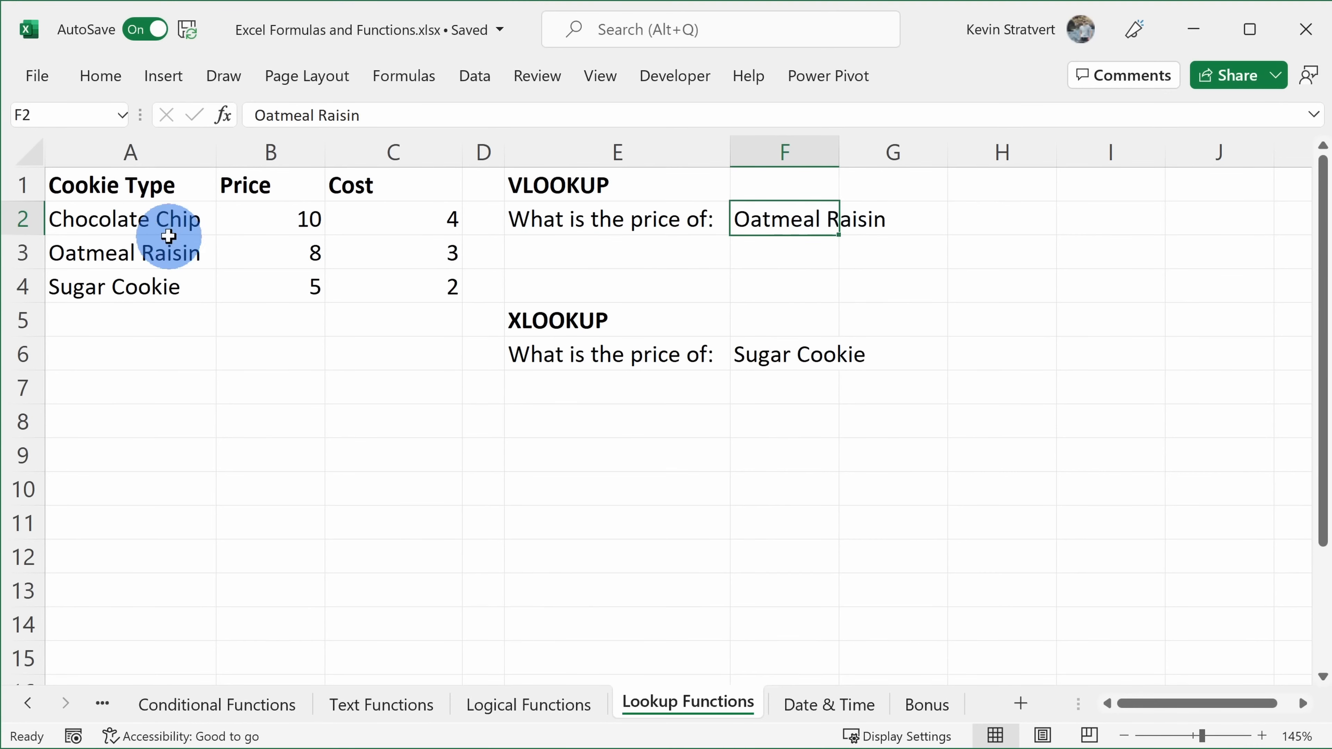
left_click(121, 253)
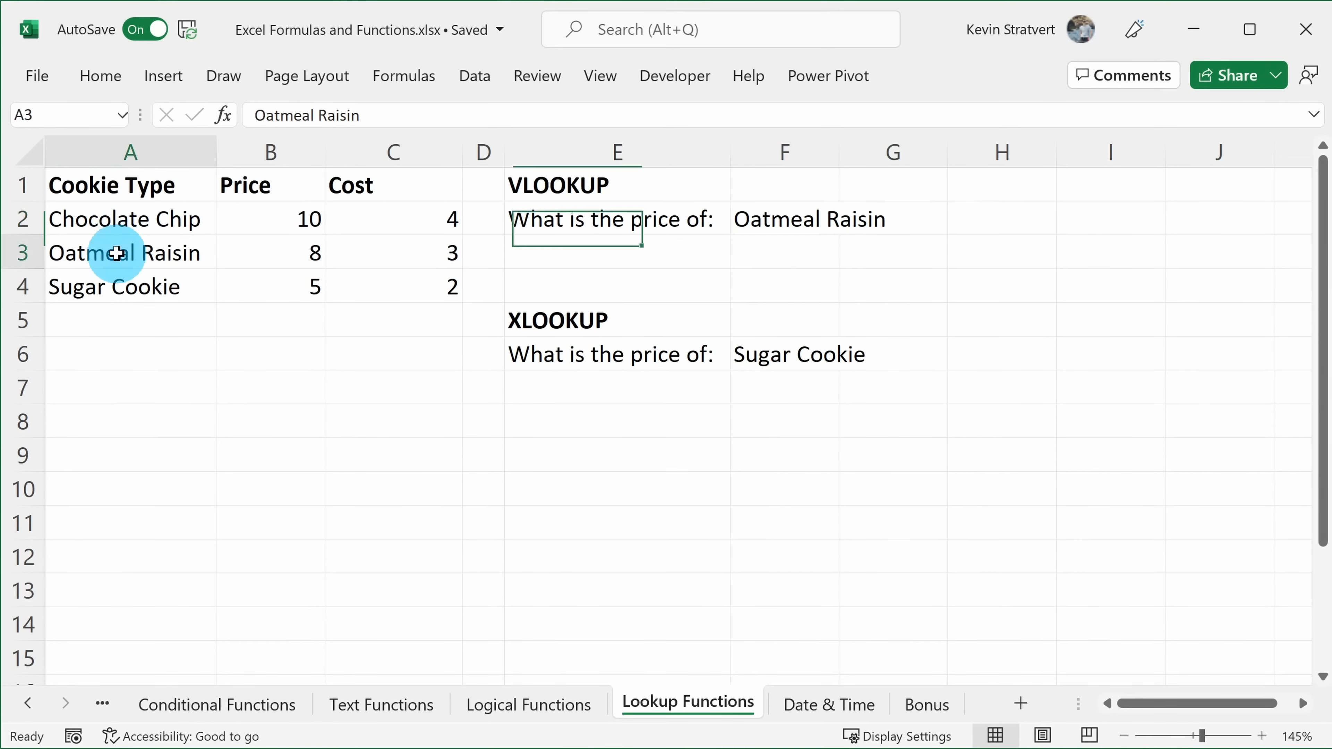
left_click(275, 249)
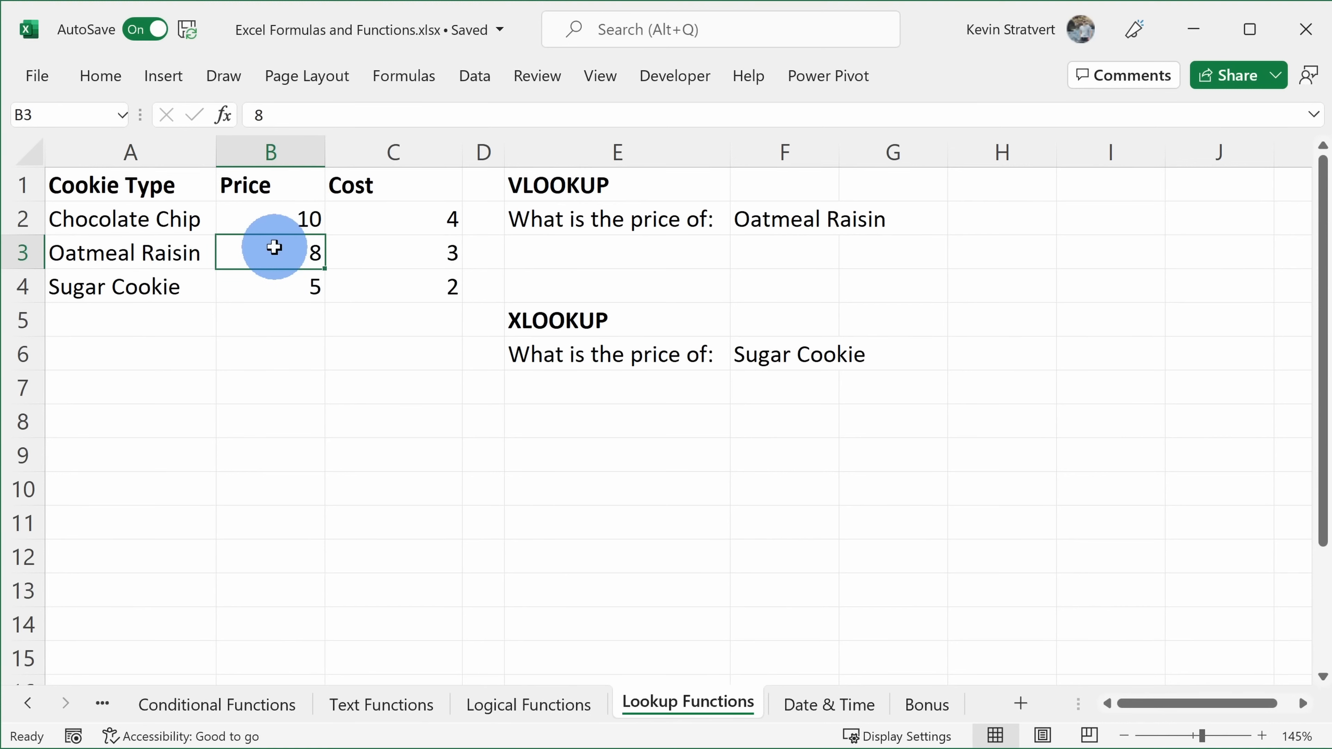
- Search for the VLOOKUP function and insert it in E3, bringing up its arguments
left_click(638, 248)
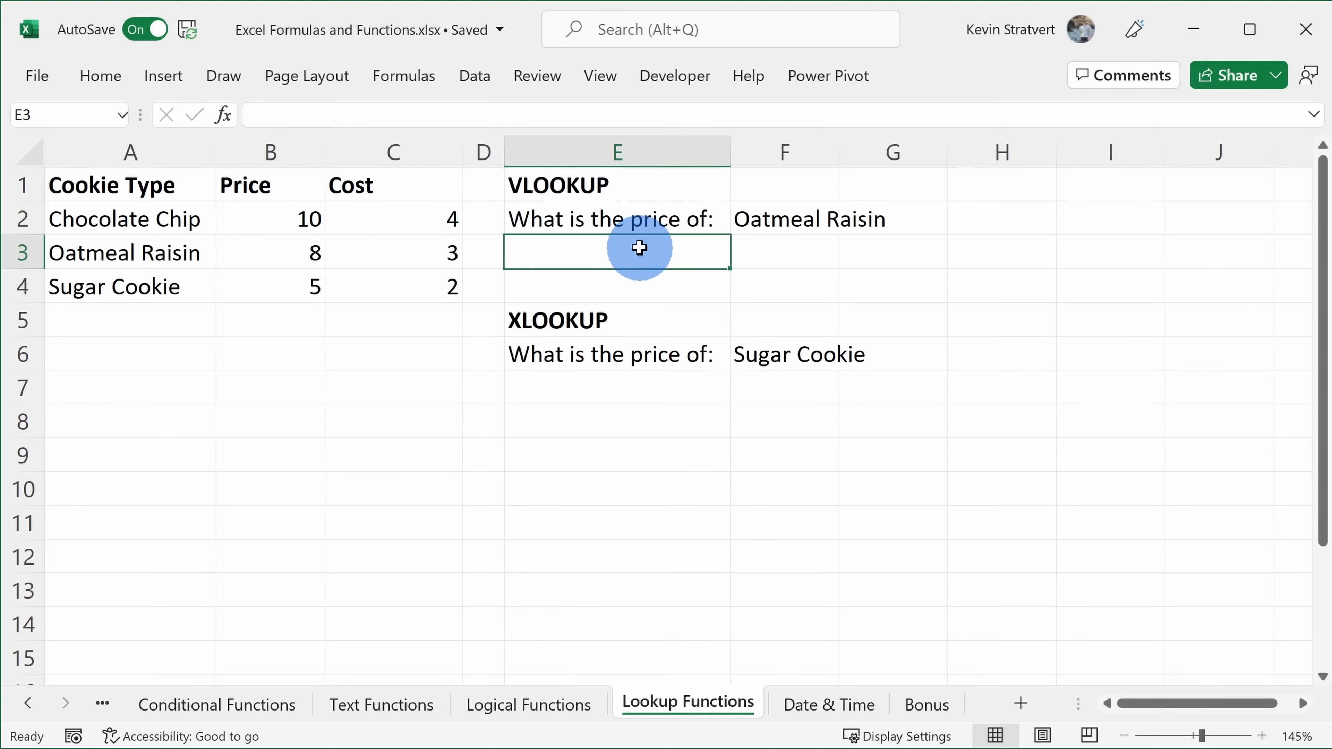
left_click(224, 114)
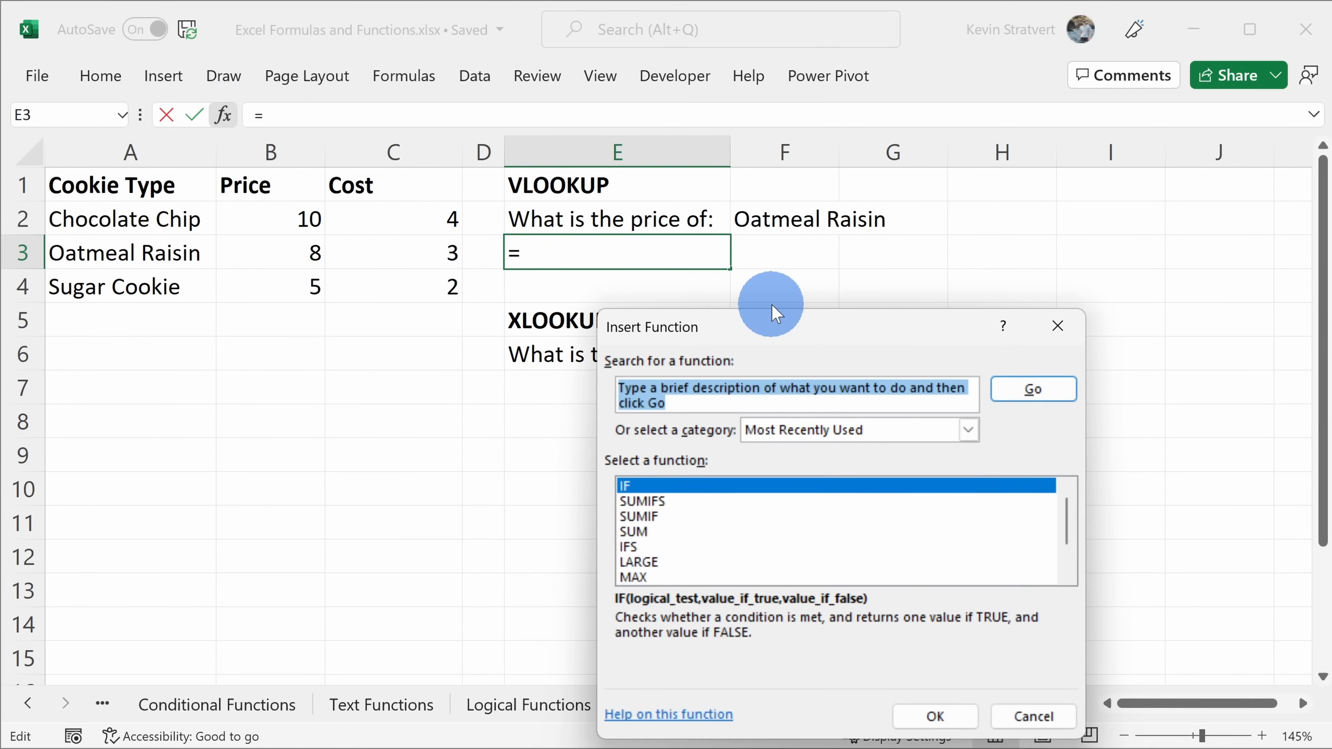
type("vlookup")
key("Return")
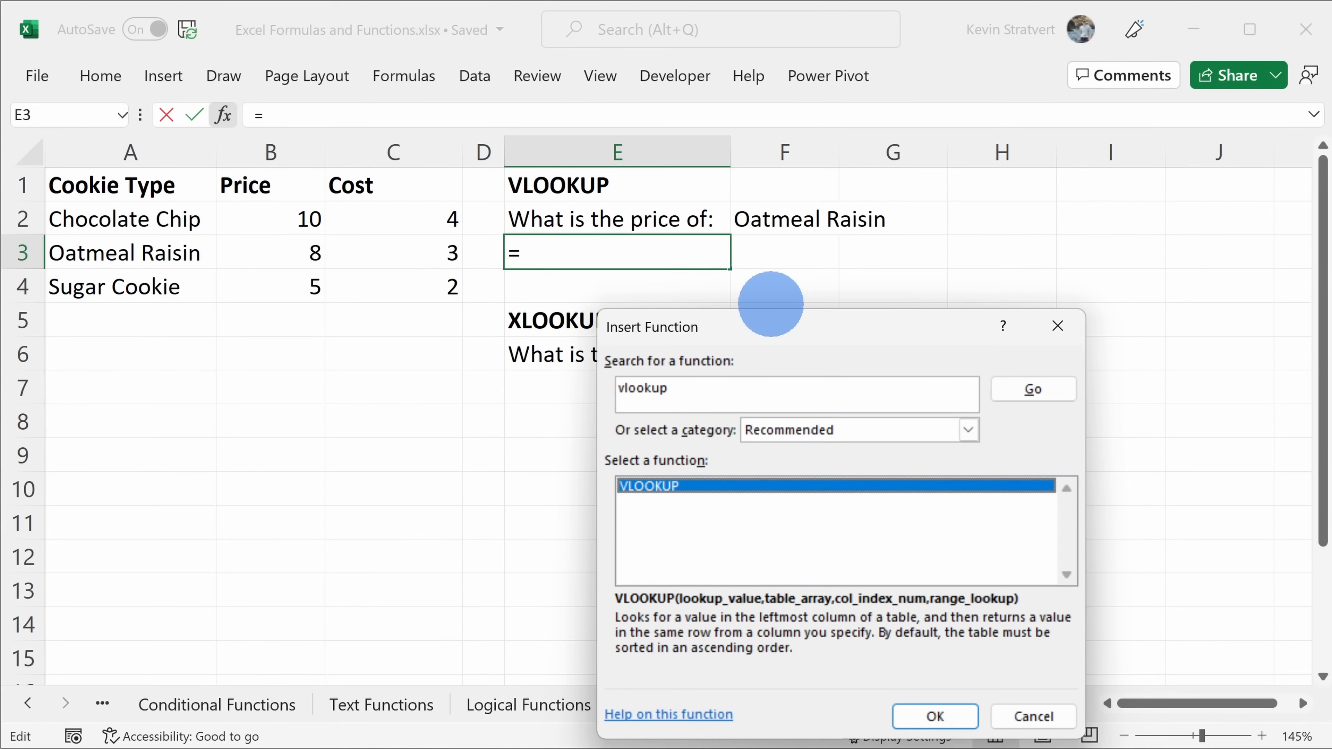
left_click(935, 716)
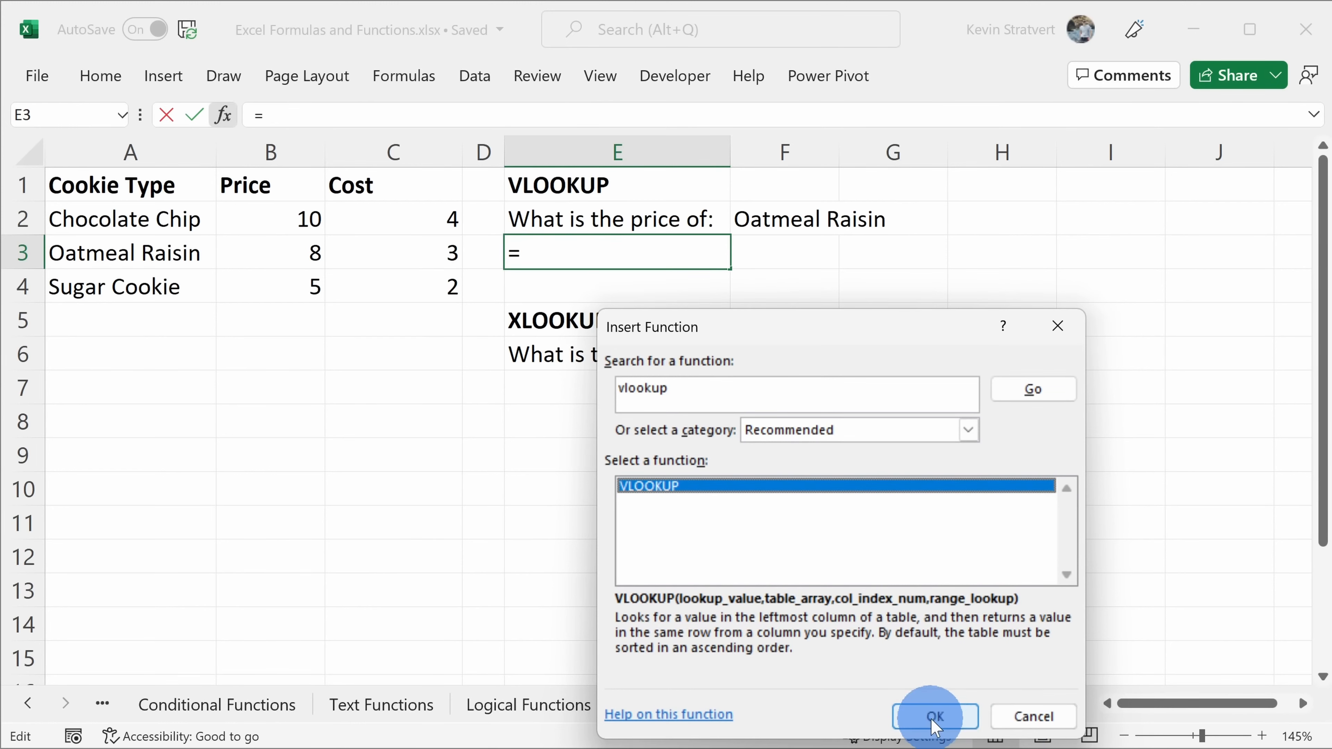
- Set the VLOOKUP lookup value to F2 and the table array to A1:C4
left_click(734, 413)
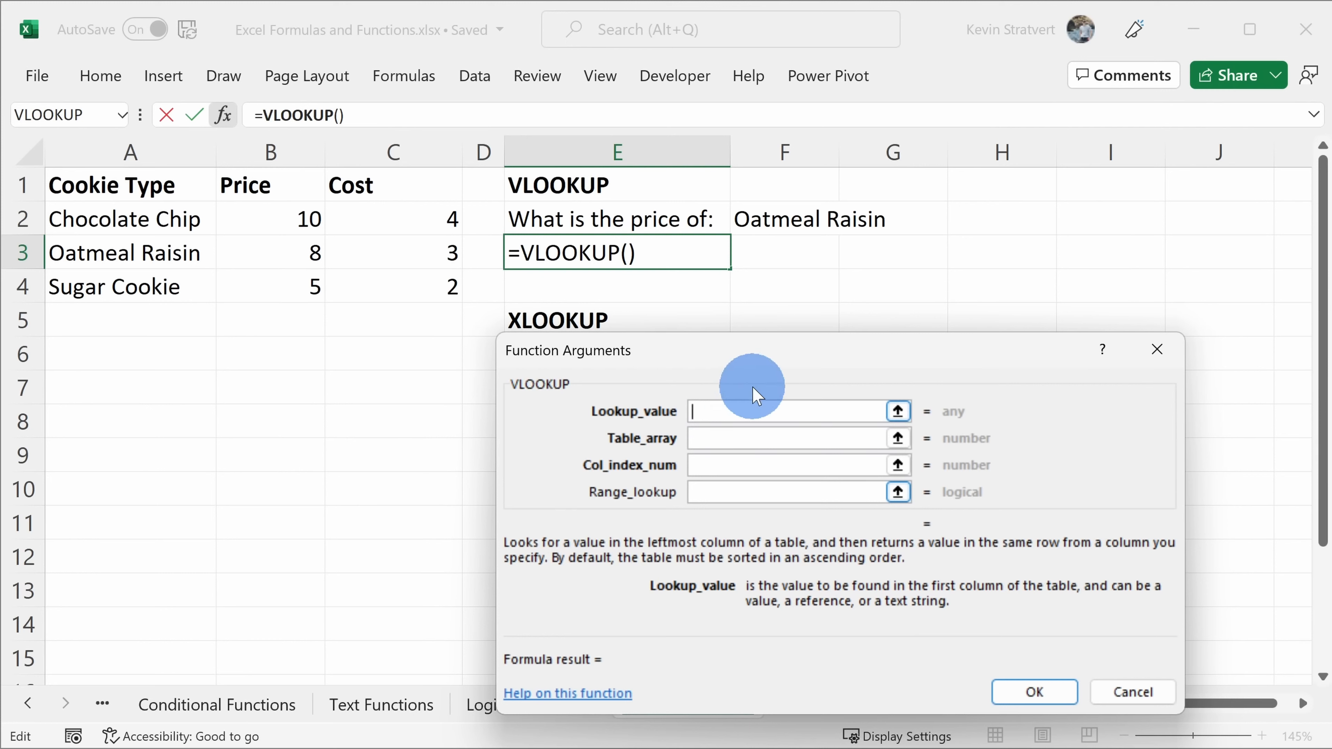
left_click(784, 219)
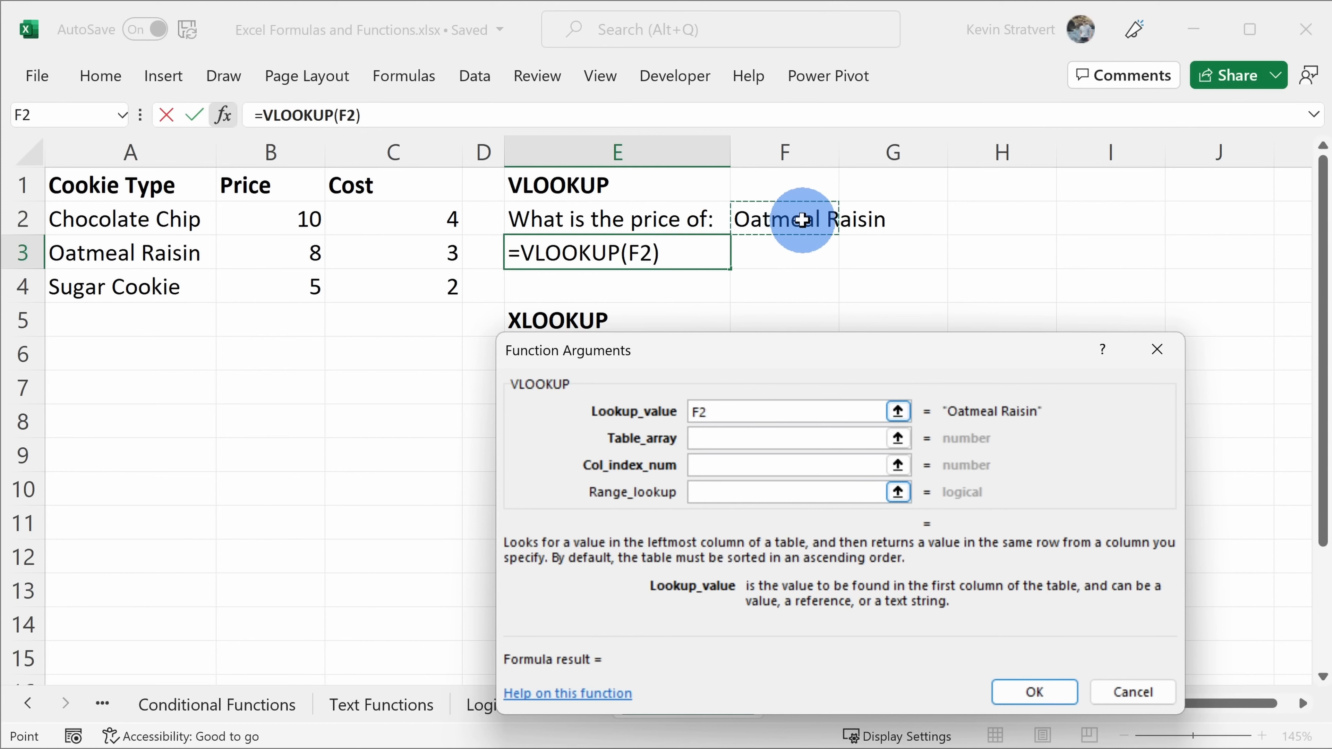
left_click(709, 447)
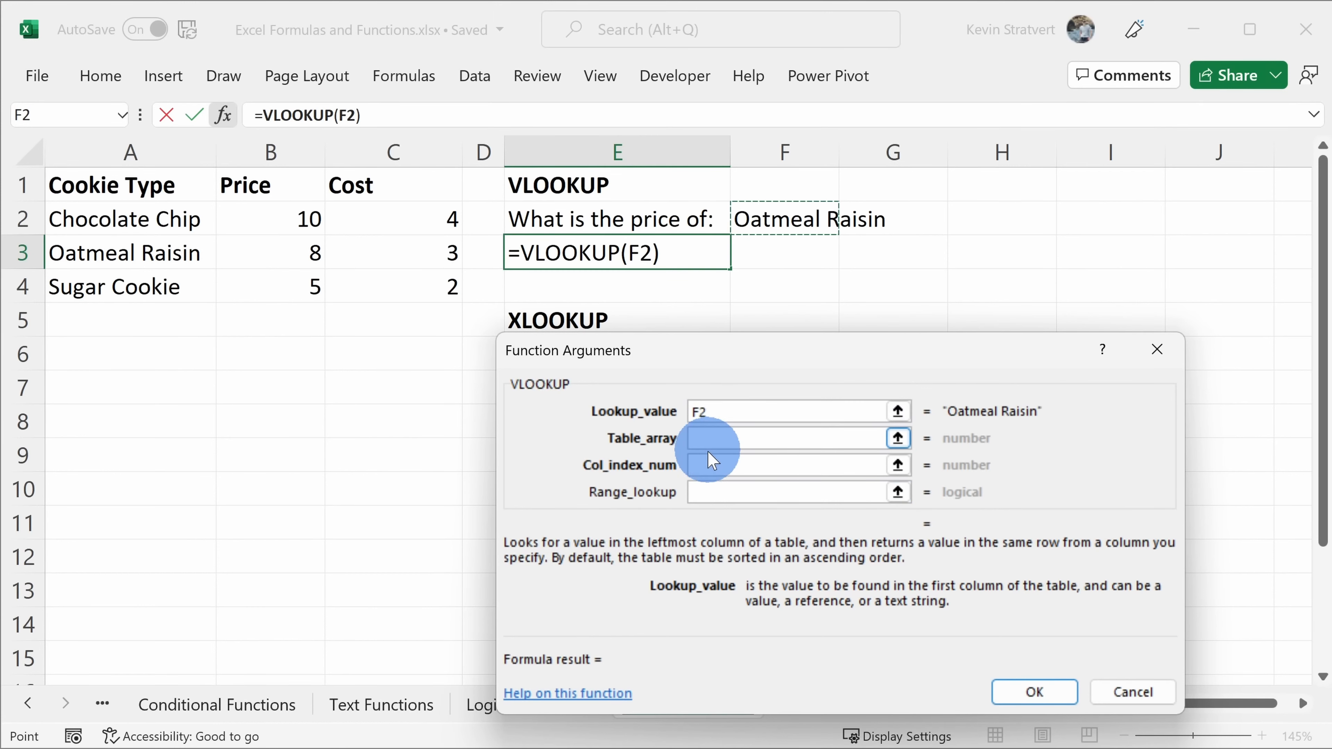
left_click(714, 442)
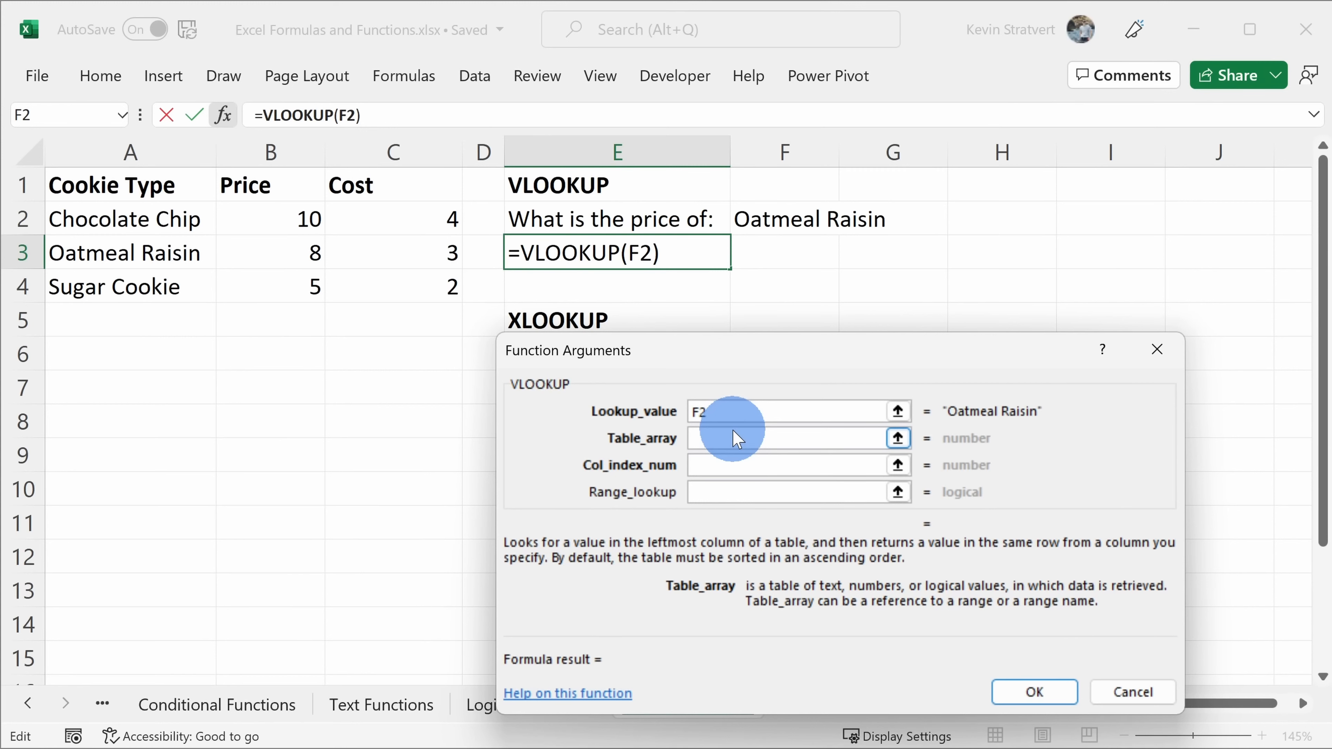
left_click_drag(164, 185, 394, 278)
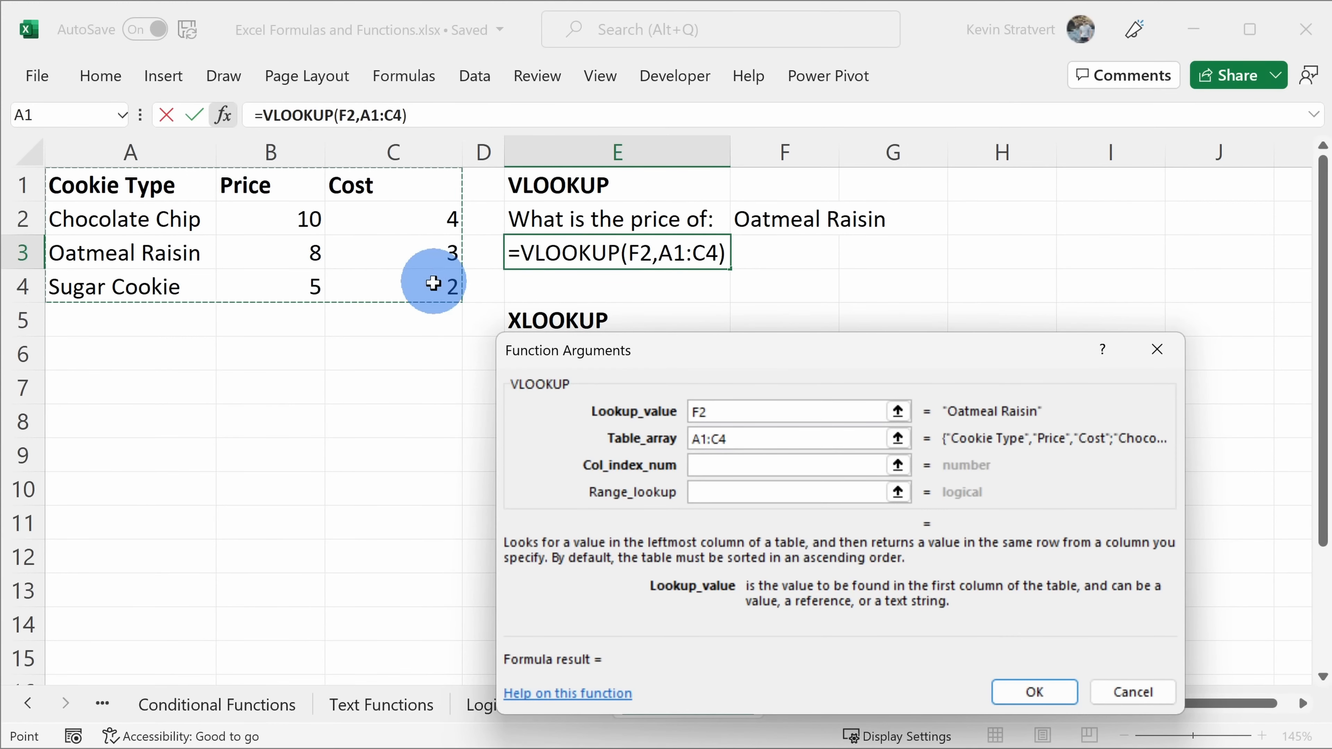
- Complete the VLOOKUP in E3 with column index number 2 and range lookup False
left_click(712, 466)
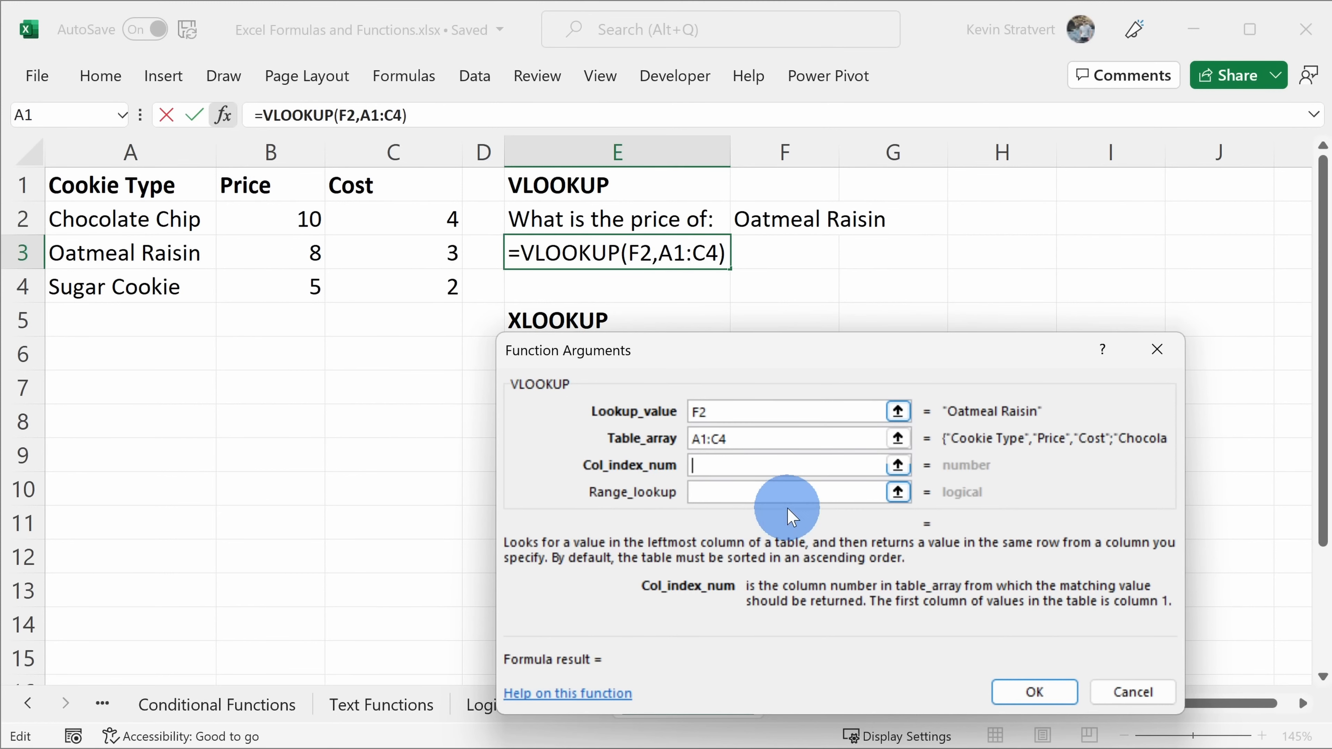
type("2")
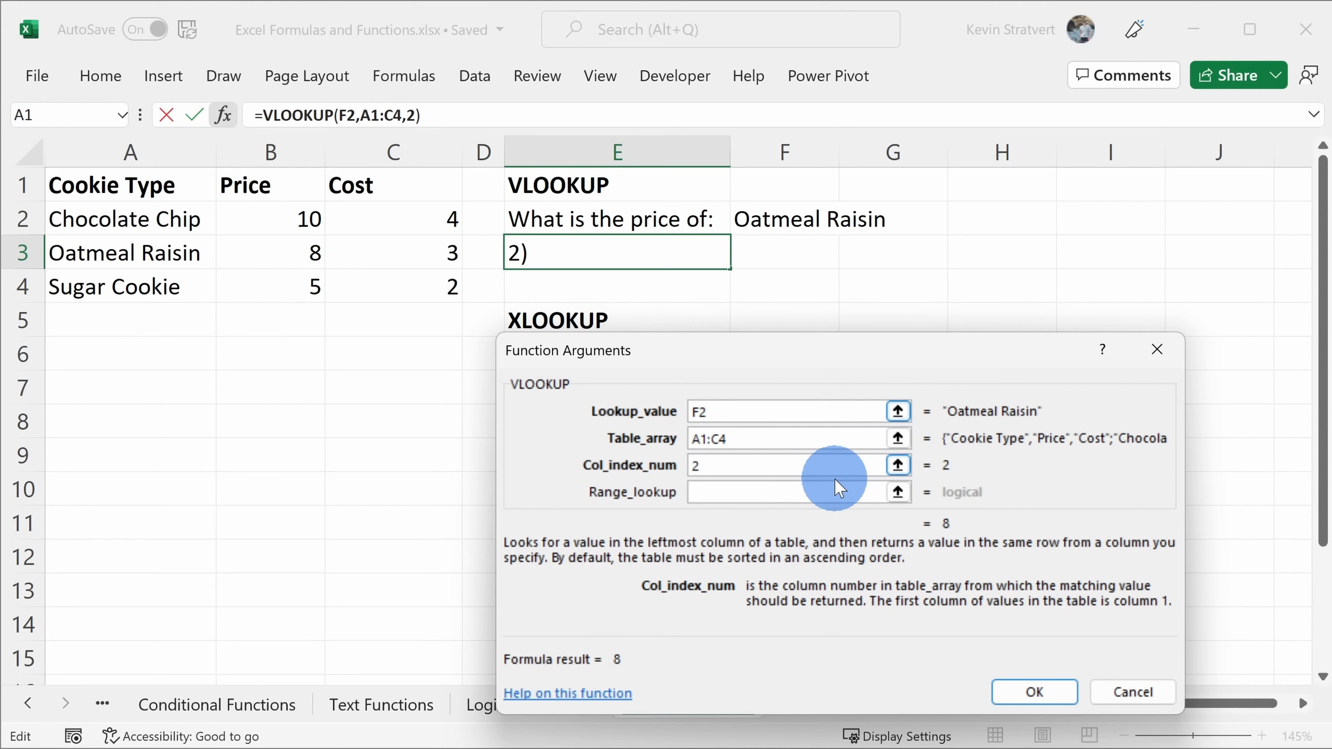
left_click(839, 492)
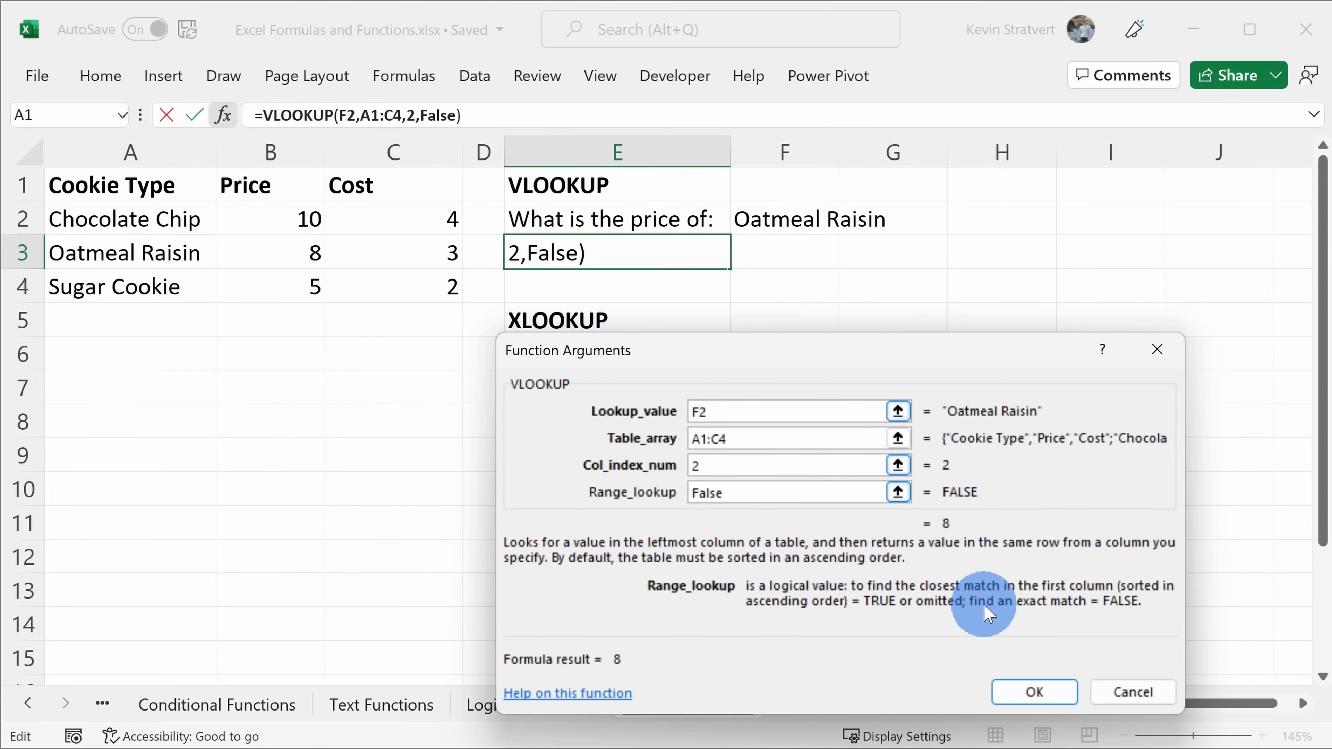
left_click(1031, 691)
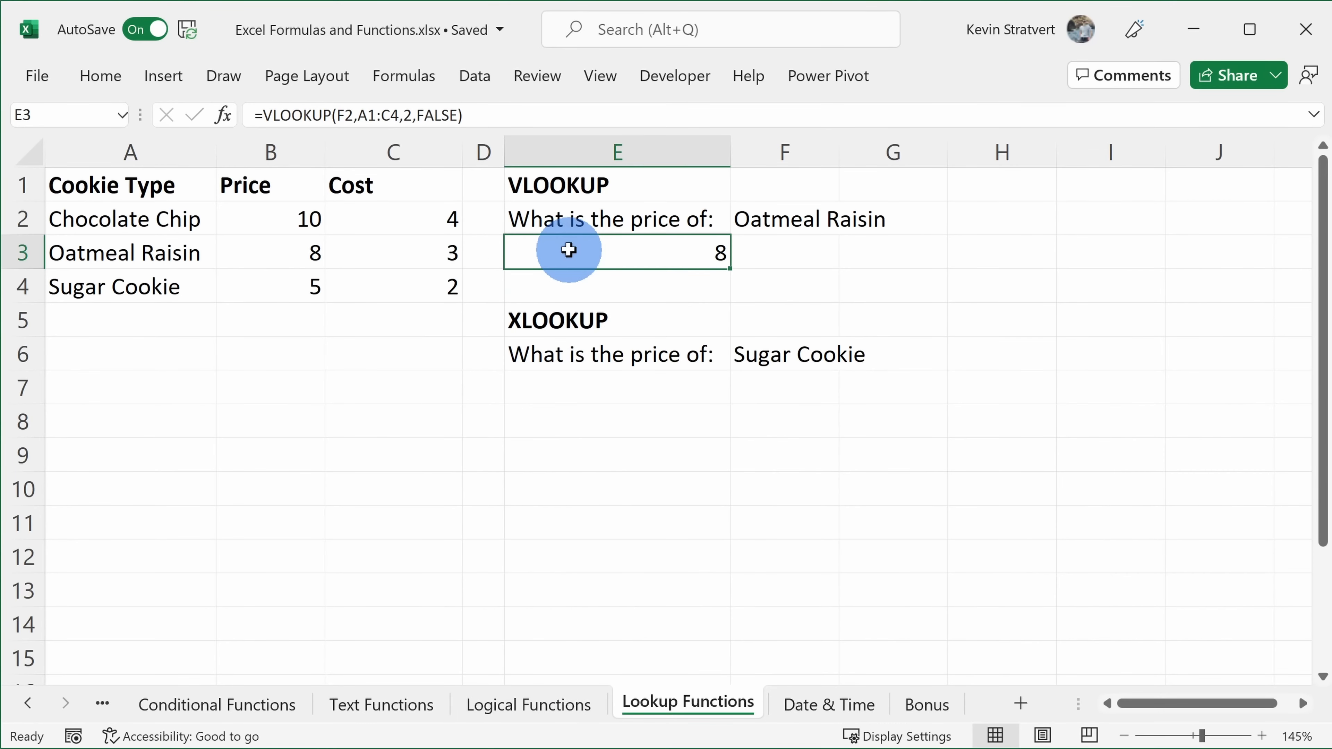
- Change the VLOOKUP cookie in F2 to Sugar Cookie and check the price returned in E3
left_click(760, 224)
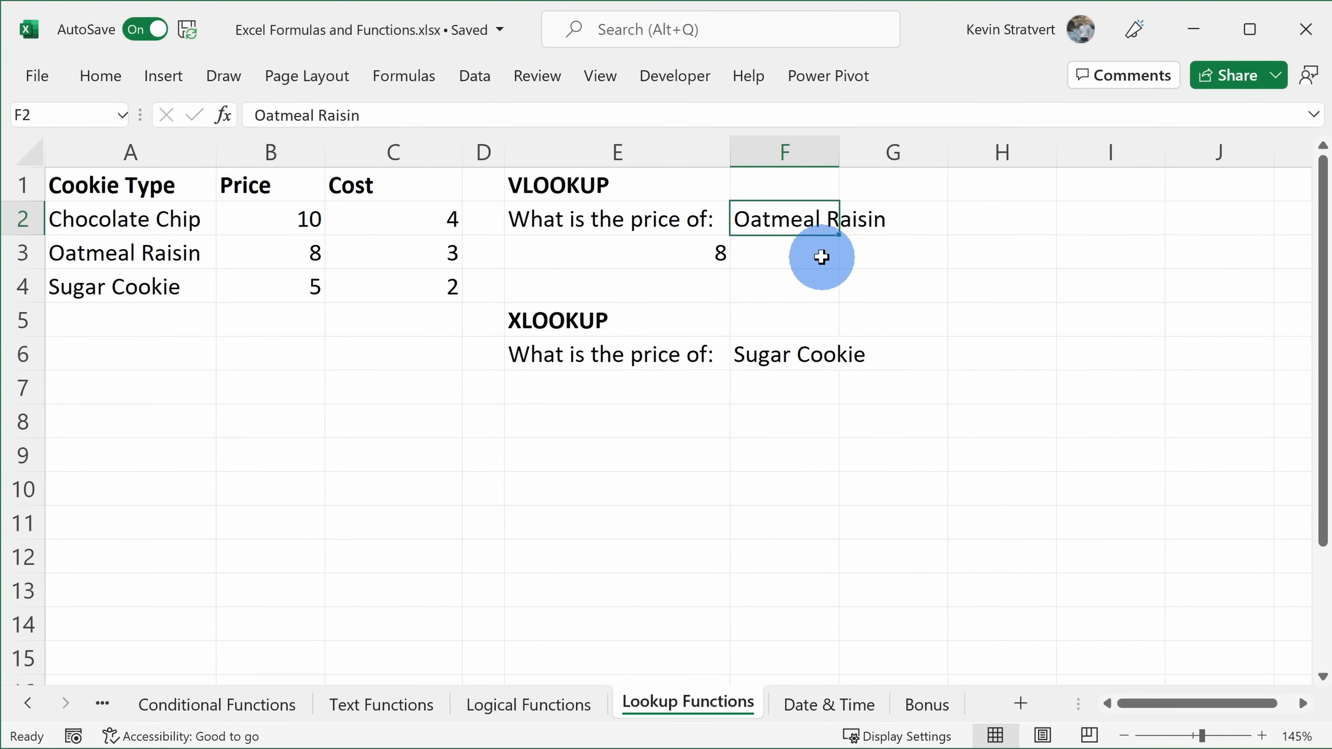
type("Sugar Cookie")
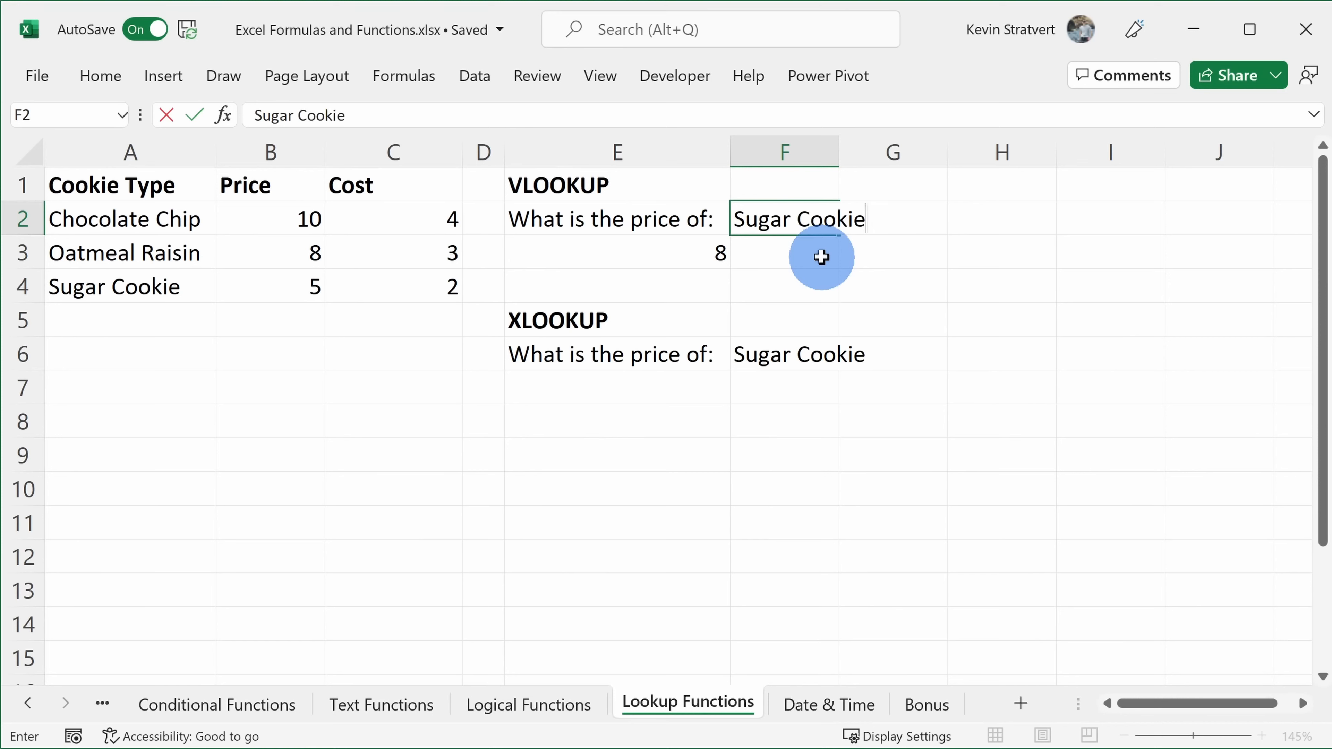
key("Return")
left_click(703, 260)
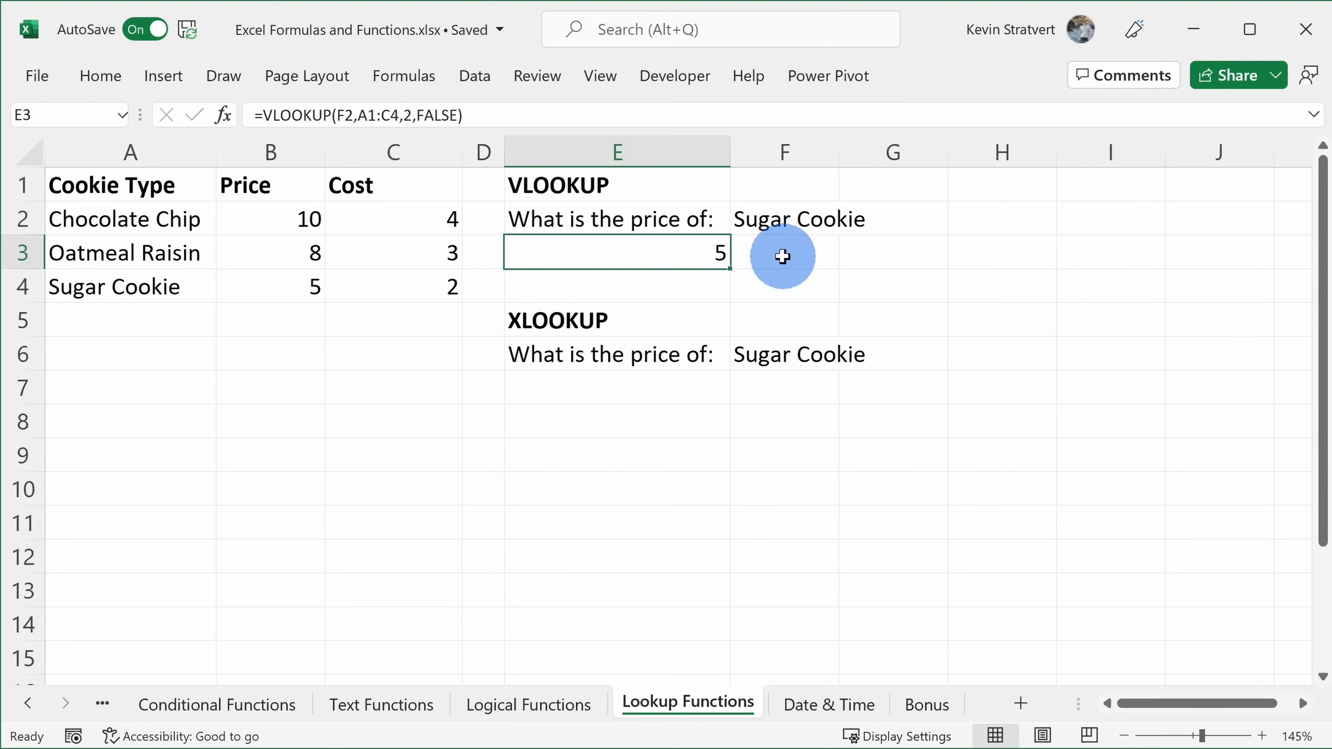
- Search for the XLOOKUP function and insert it in E7, bringing up its arguments
left_click(629, 315)
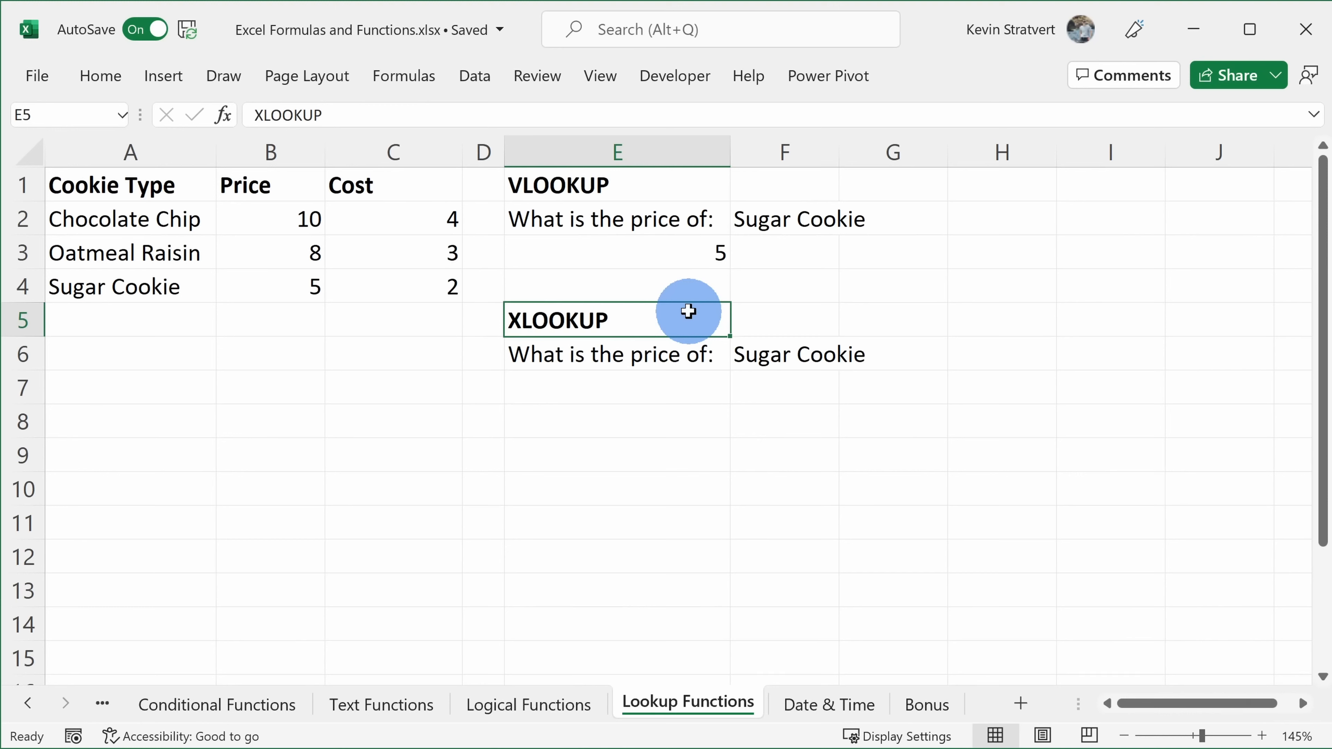
left_click(639, 386)
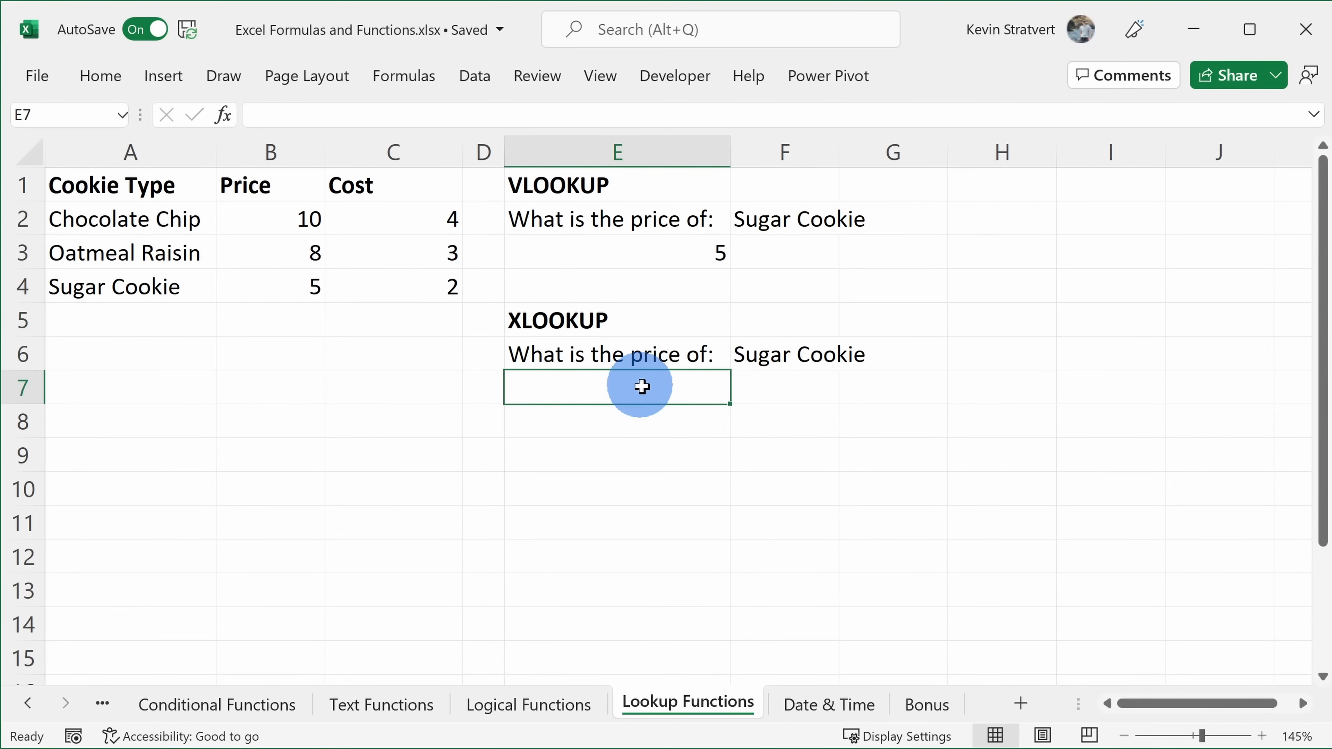
left_click(223, 114)
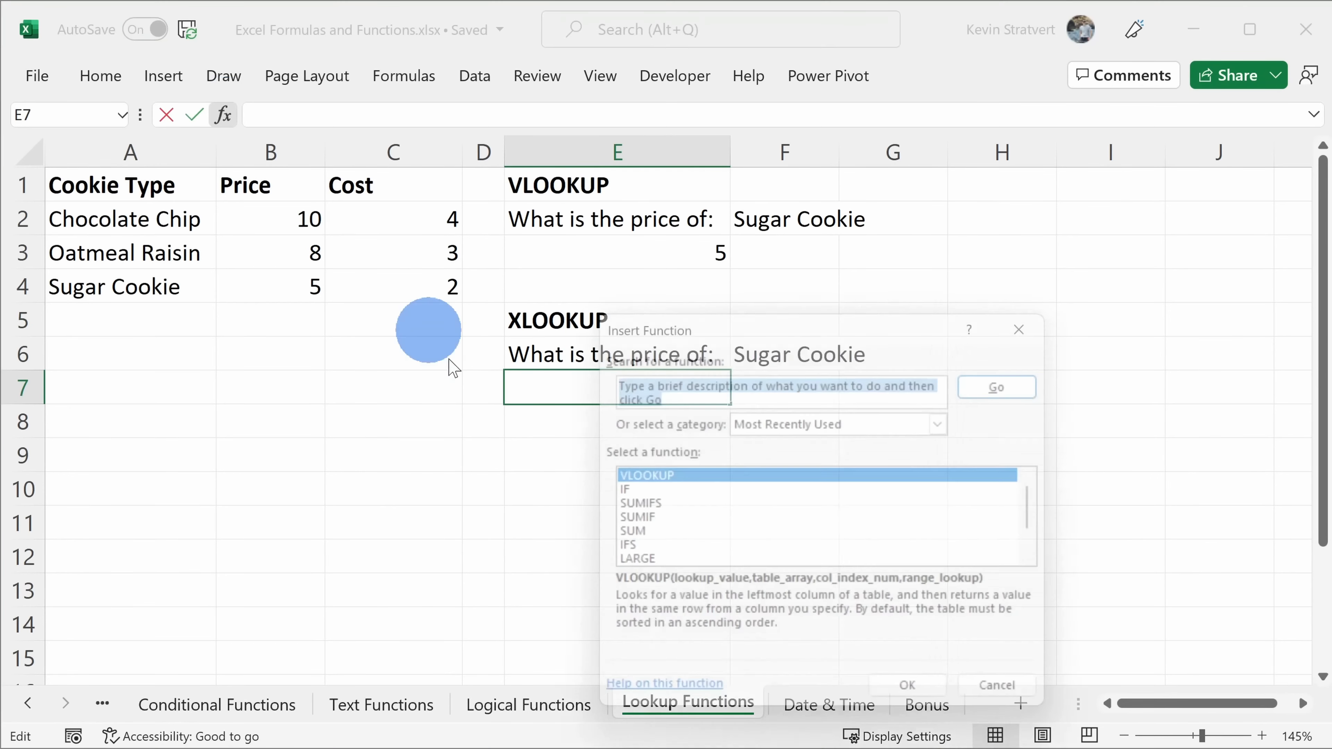
type("xlook")
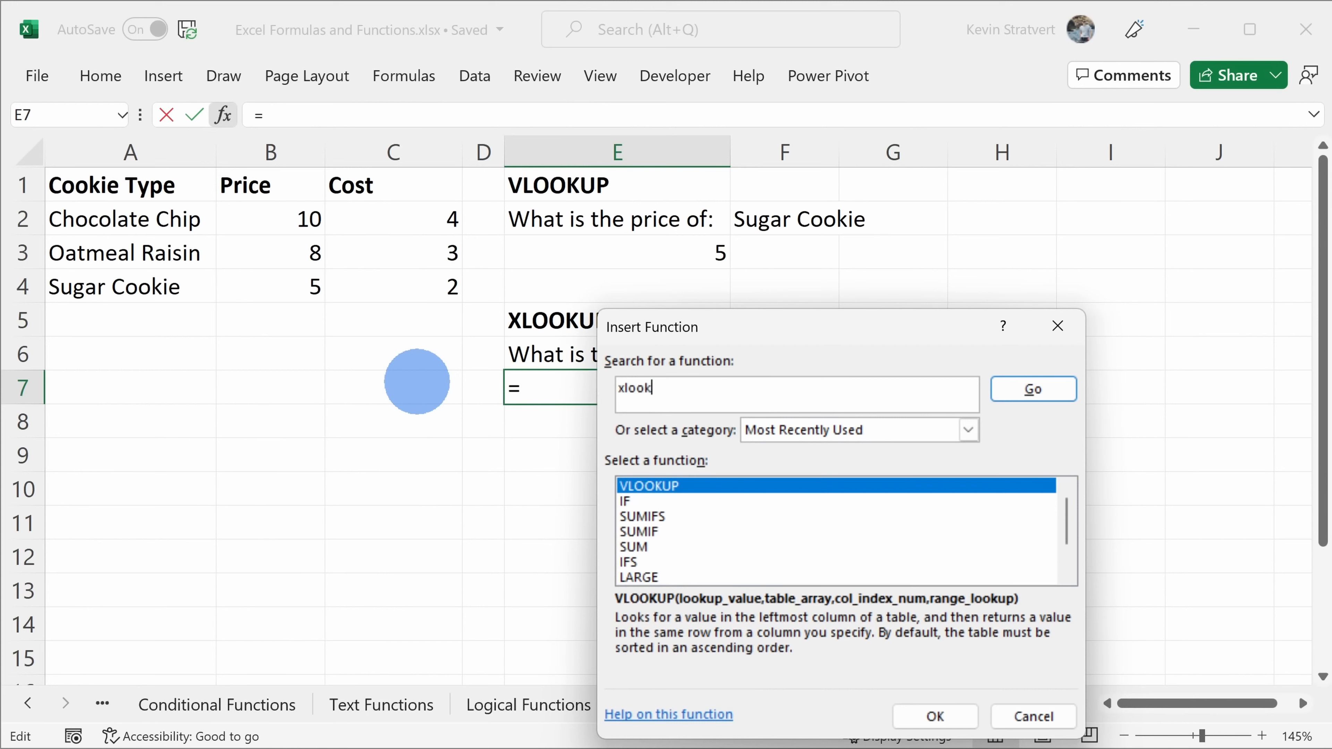
type("up")
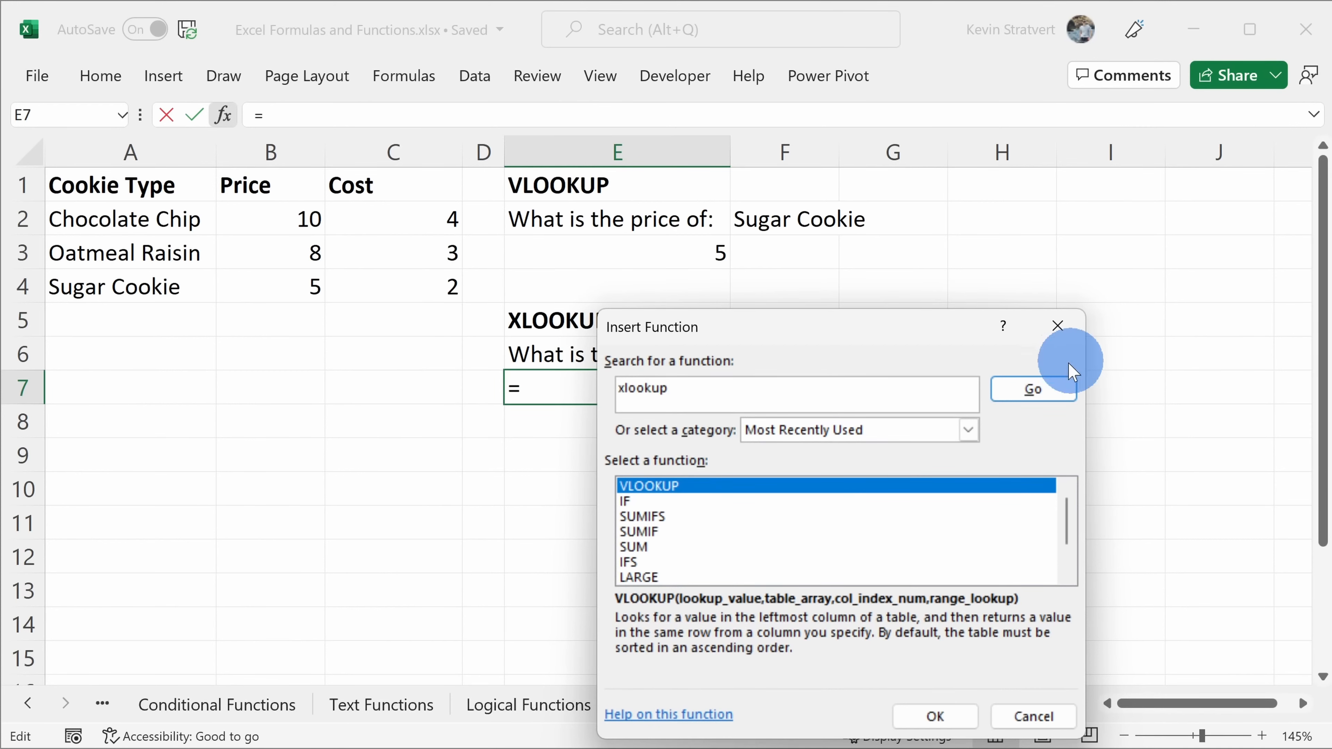
left_click(1031, 389)
double_click(705, 486)
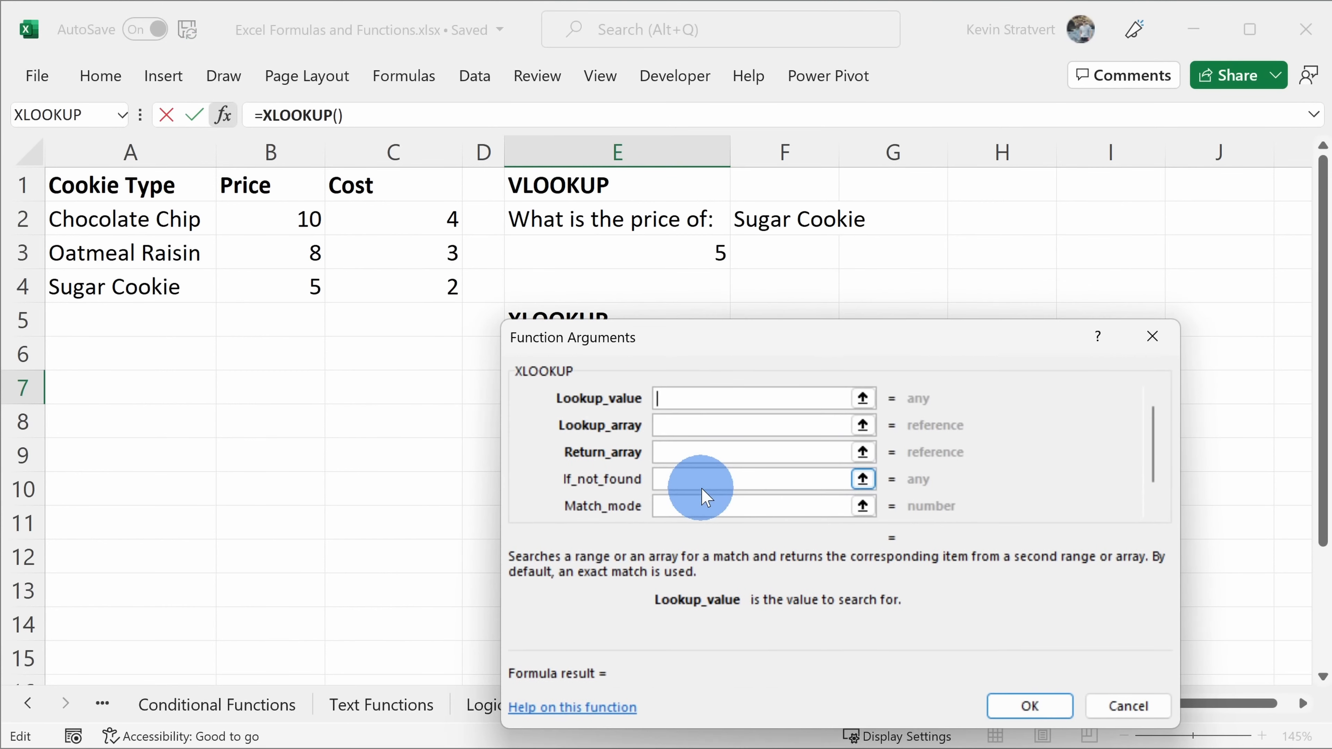
- Set the XLOOKUP lookup value to F6 and the lookup array to the whole of column A
left_click(705, 398)
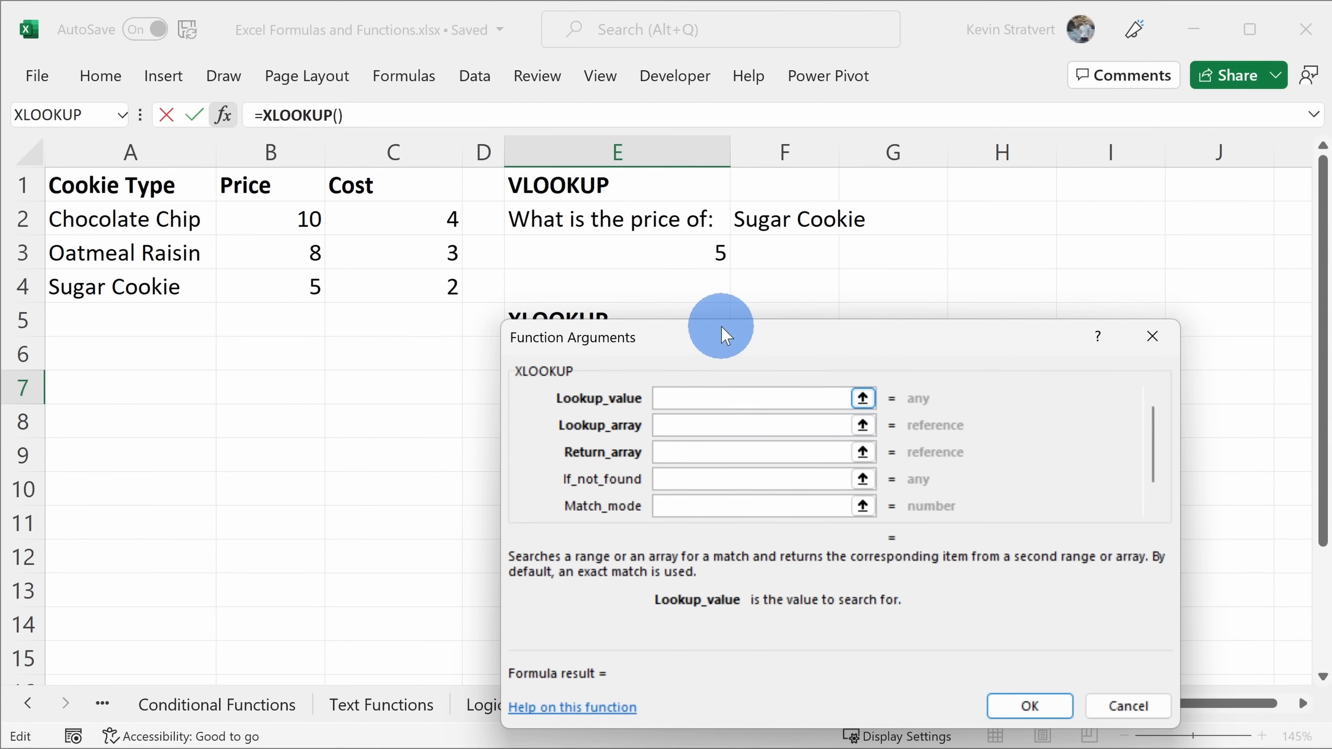
left_click_drag(723, 339, 732, 418)
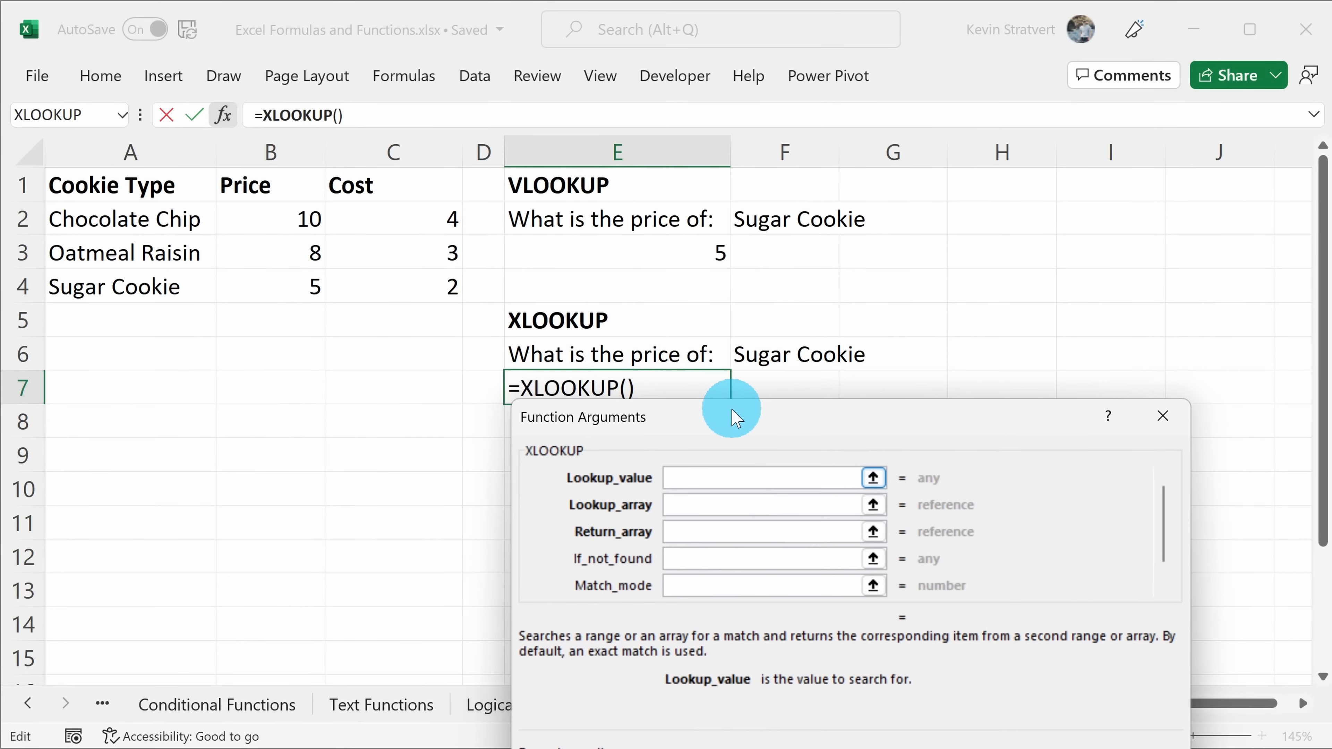
left_click(764, 356)
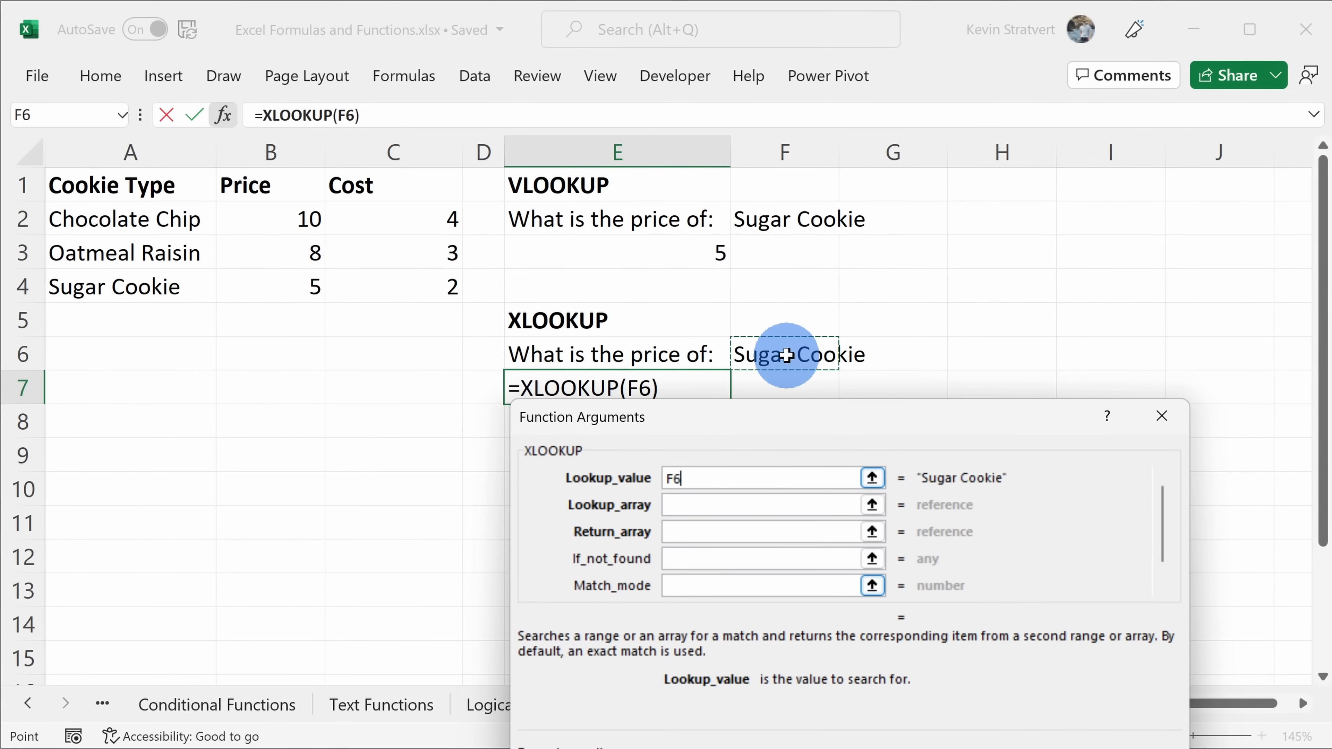
left_click(719, 504)
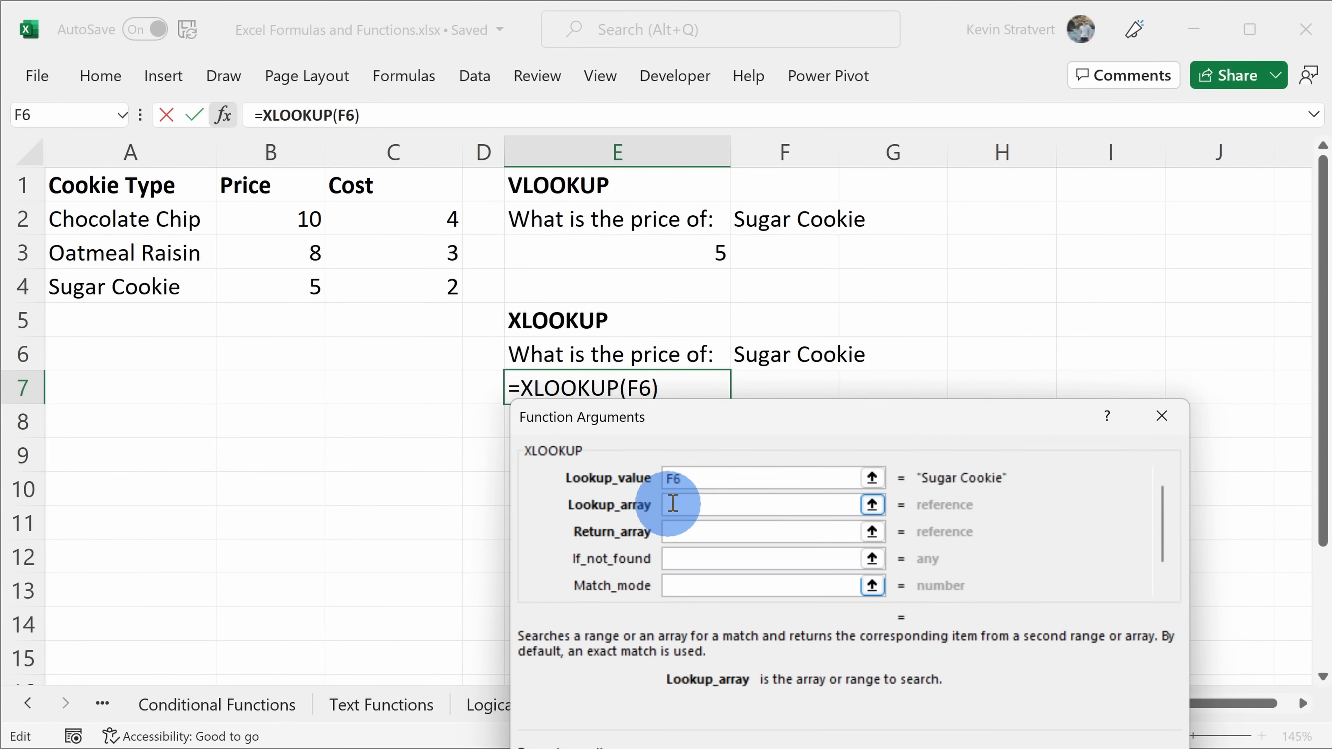
left_click_drag(776, 418, 872, 400)
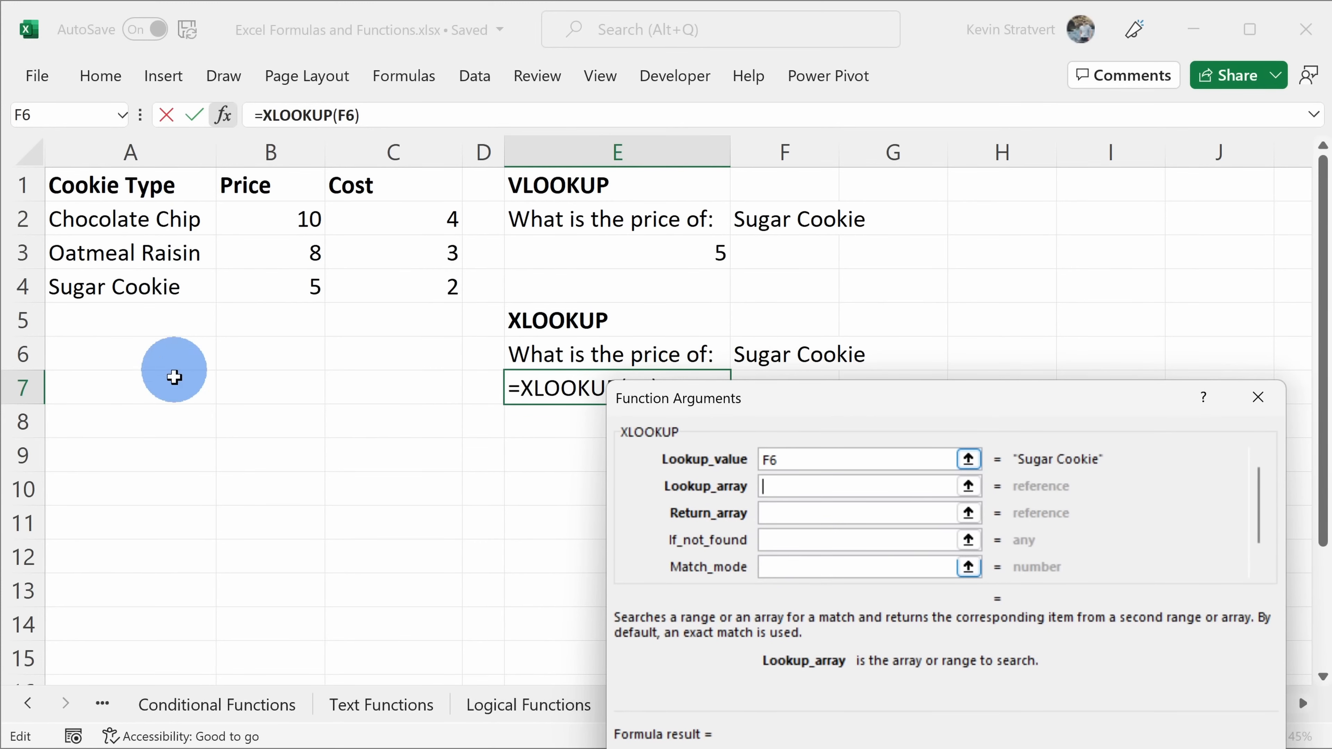
left_click(156, 152)
left_click_drag(169, 185, 168, 283)
left_click(161, 152)
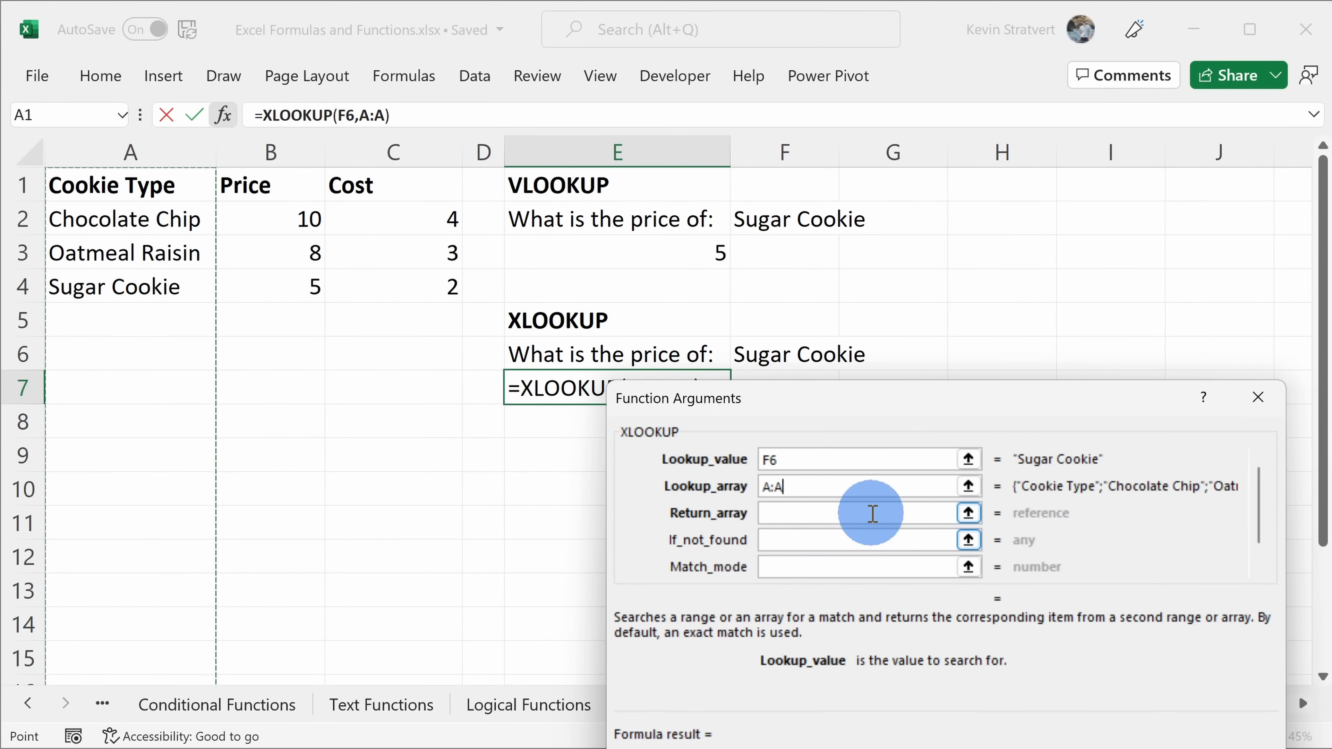
- Set the XLOOKUP return array to column B, leave the optional arguments blank and enter the formula
left_click(787, 513)
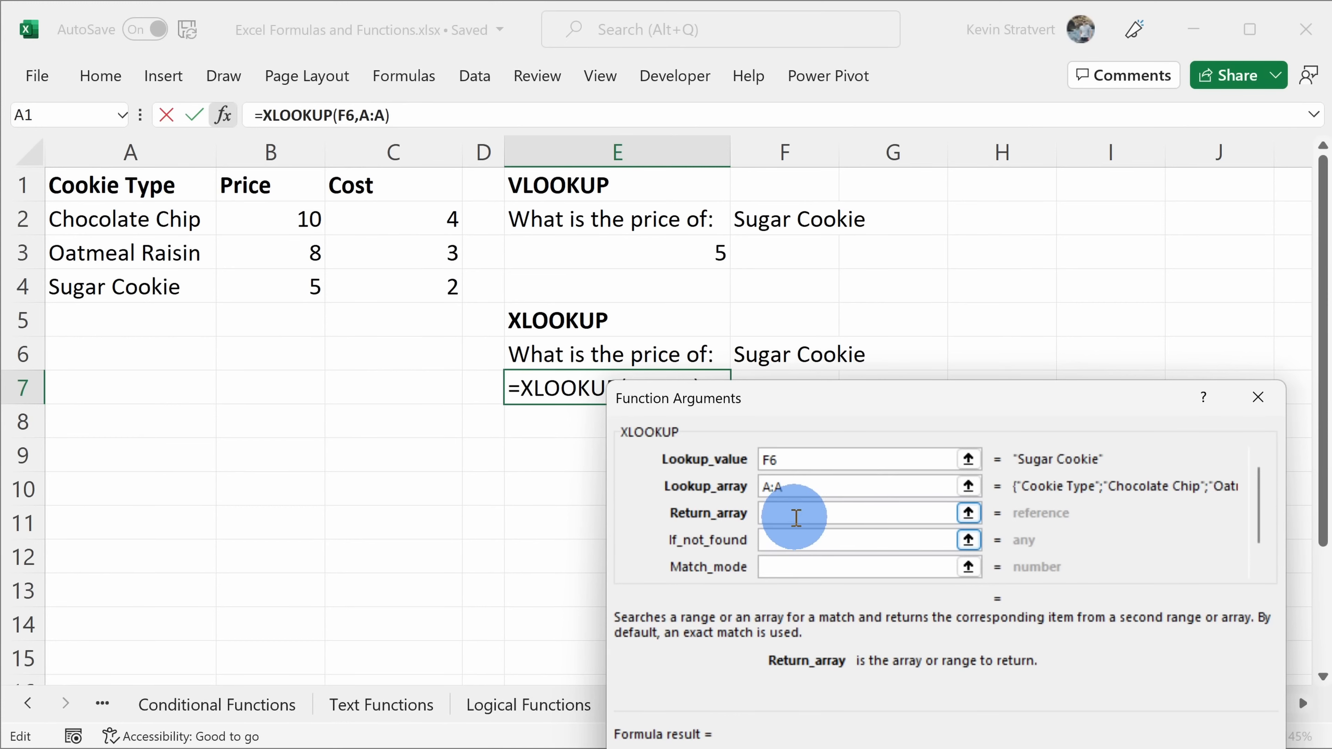
left_click(271, 151)
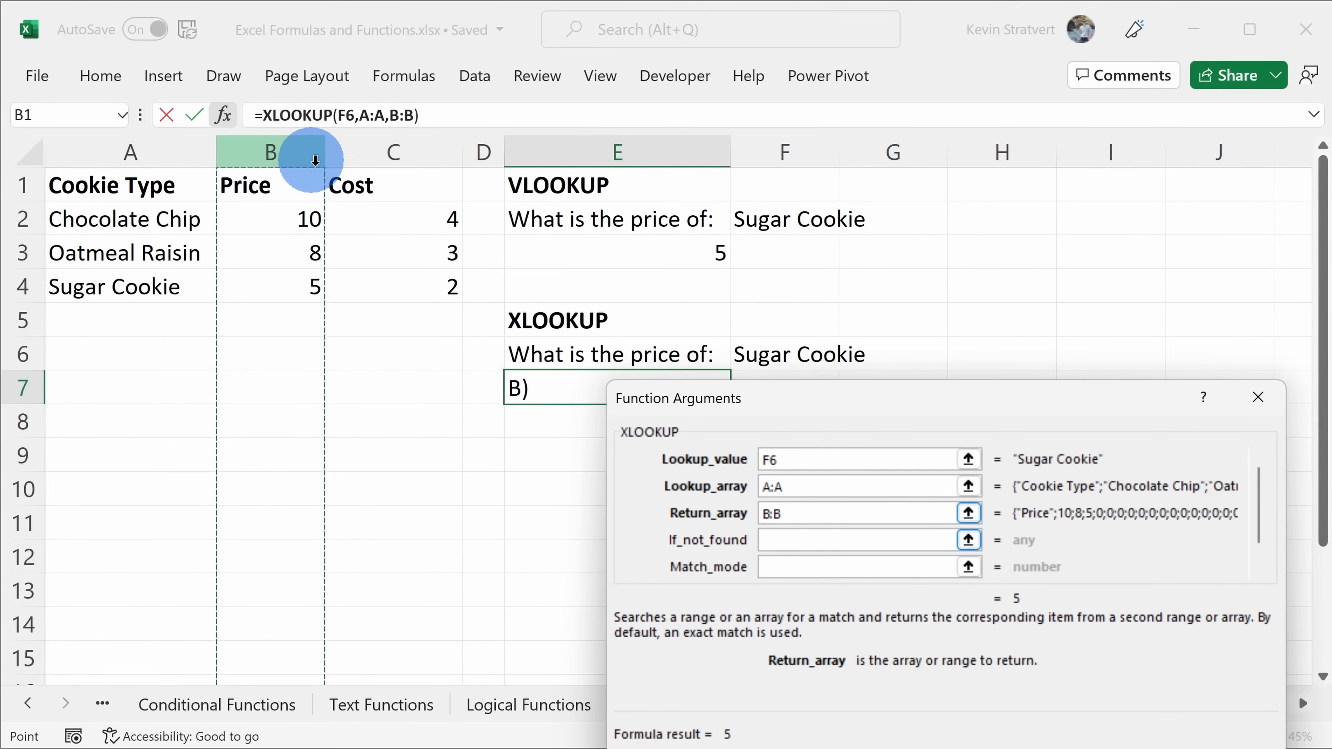
left_click_drag(992, 412, 1017, 232)
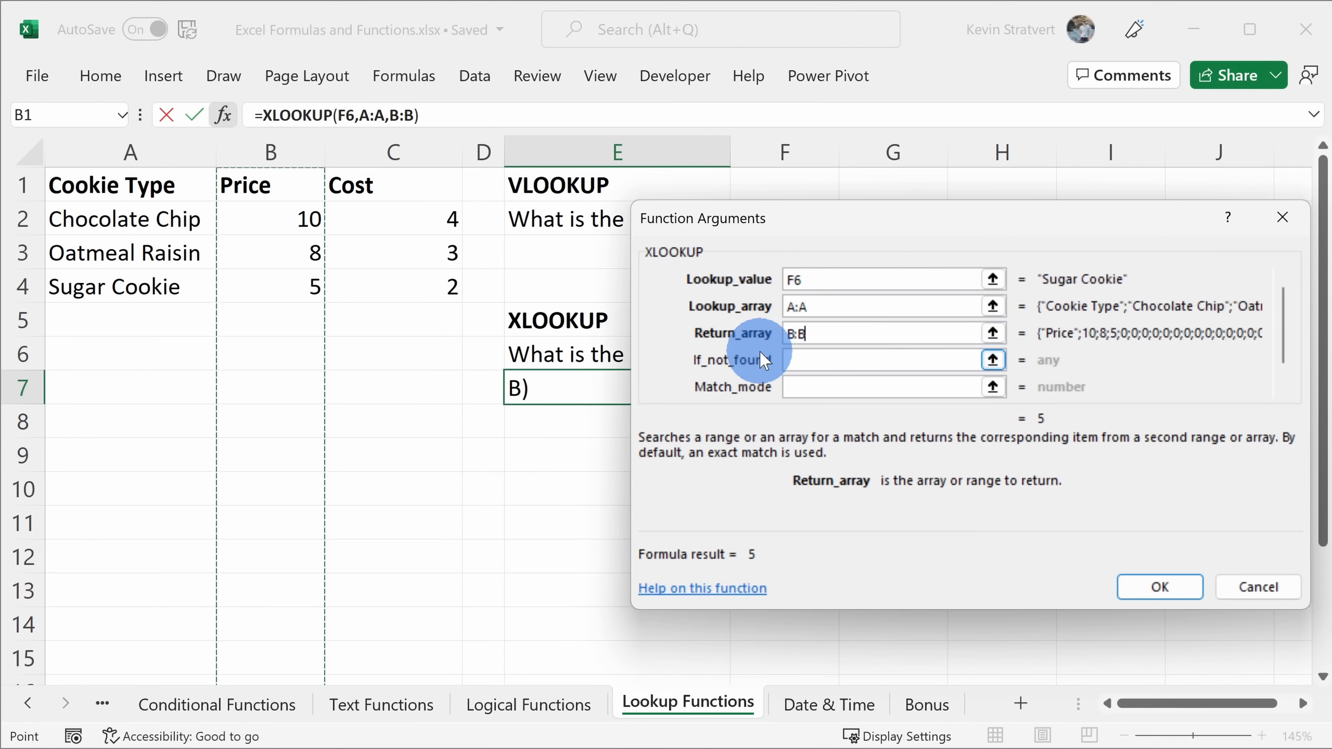
left_click(842, 355)
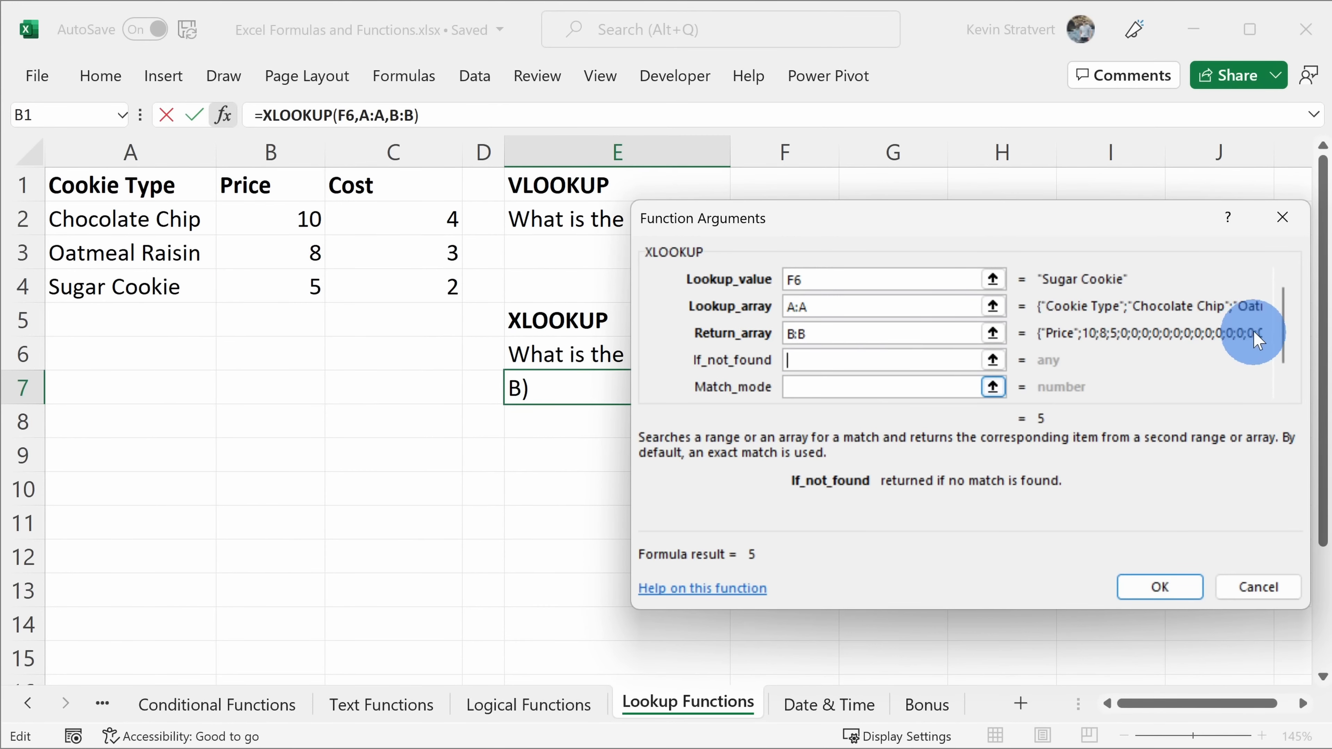
scroll(908, 380, "down", 1)
scroll(910, 377, "up", 1)
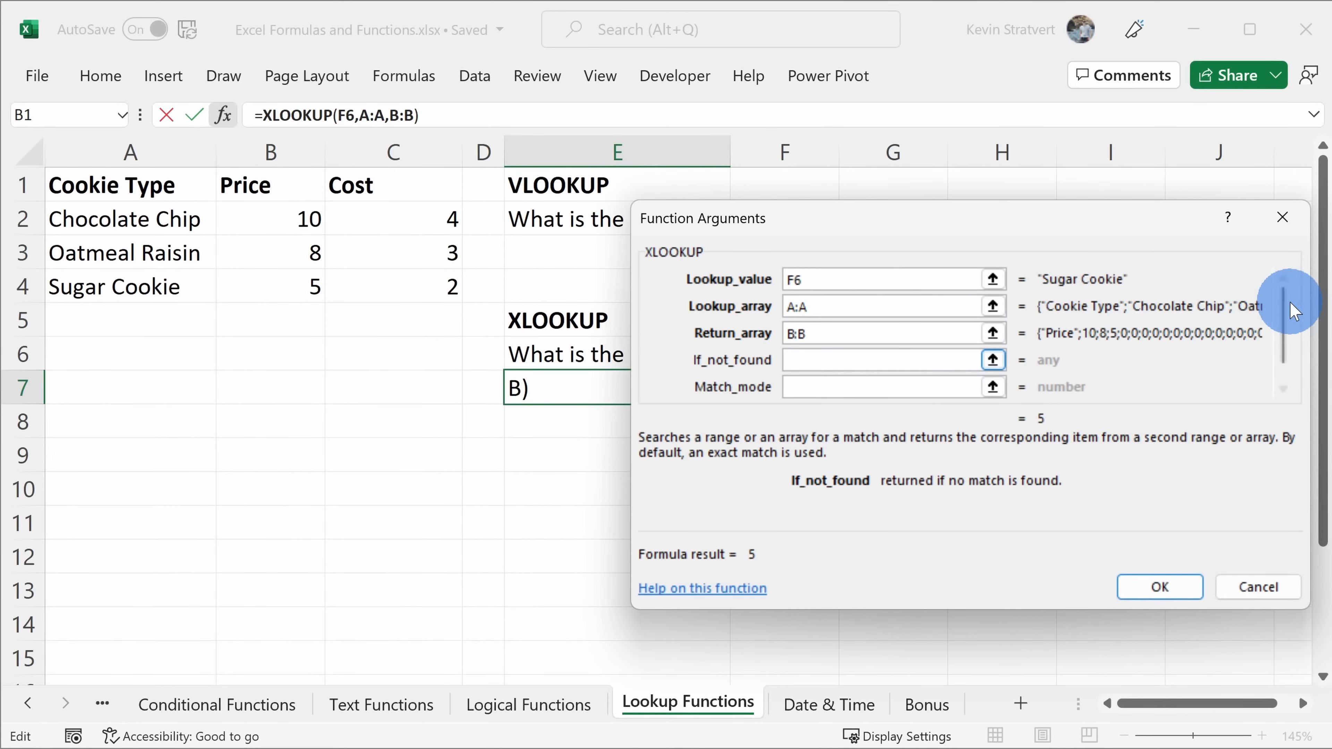
left_click_drag(1283, 303, 1280, 335)
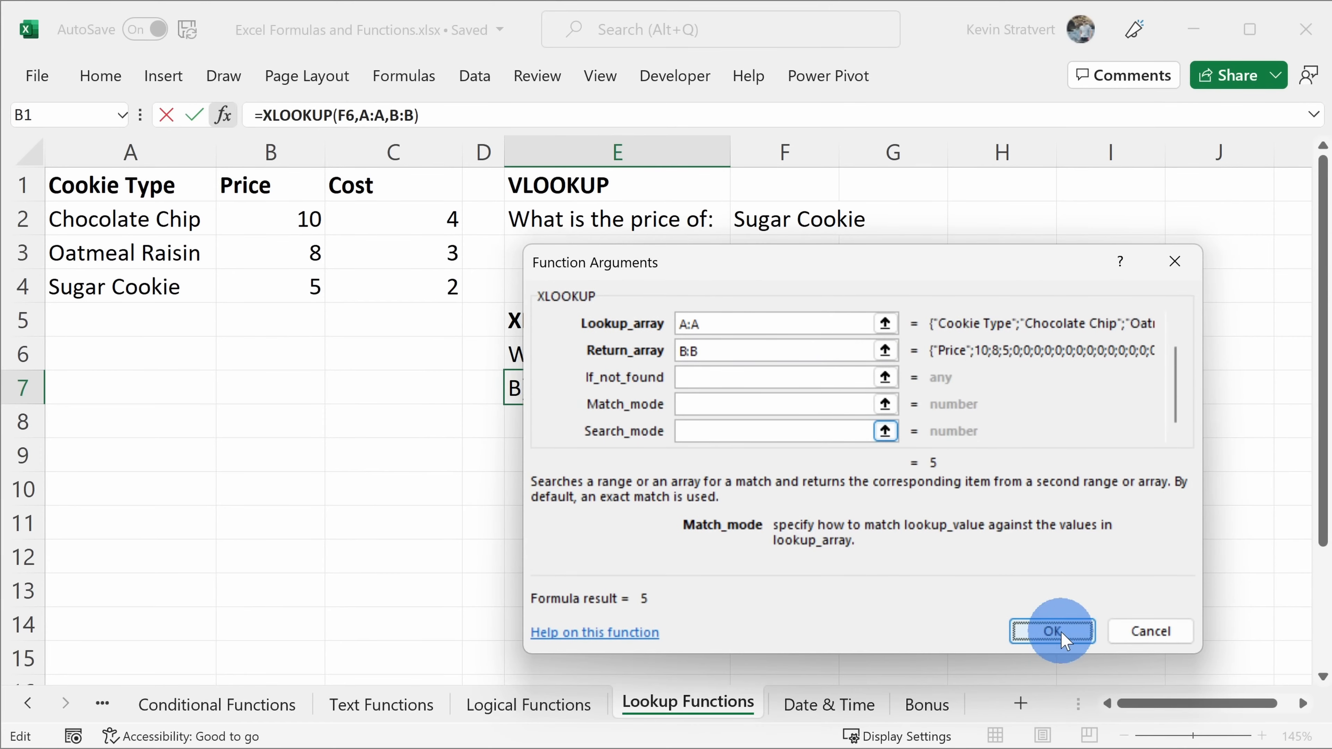
left_click(1057, 630)
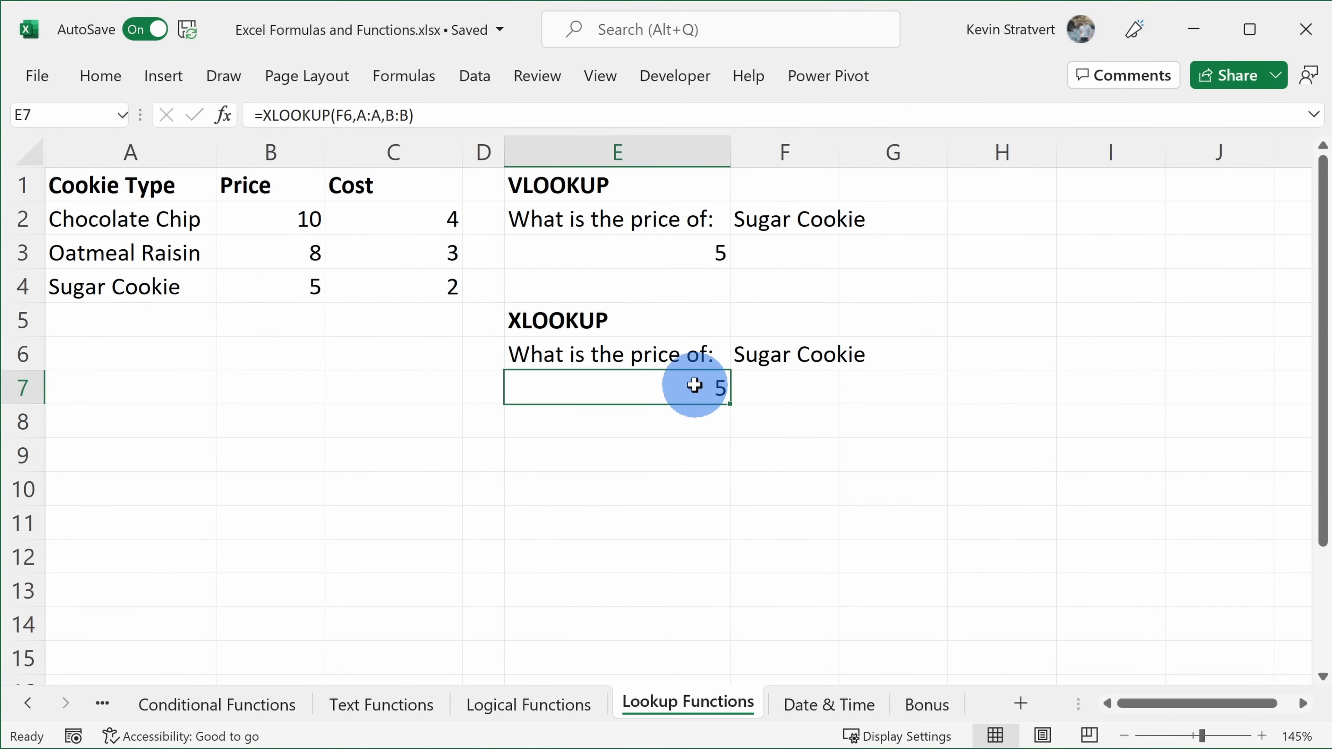
- Change the XLOOKUP cookie in F6 to Chocolate Chip and compare the result with its price in B2
left_click(761, 357)
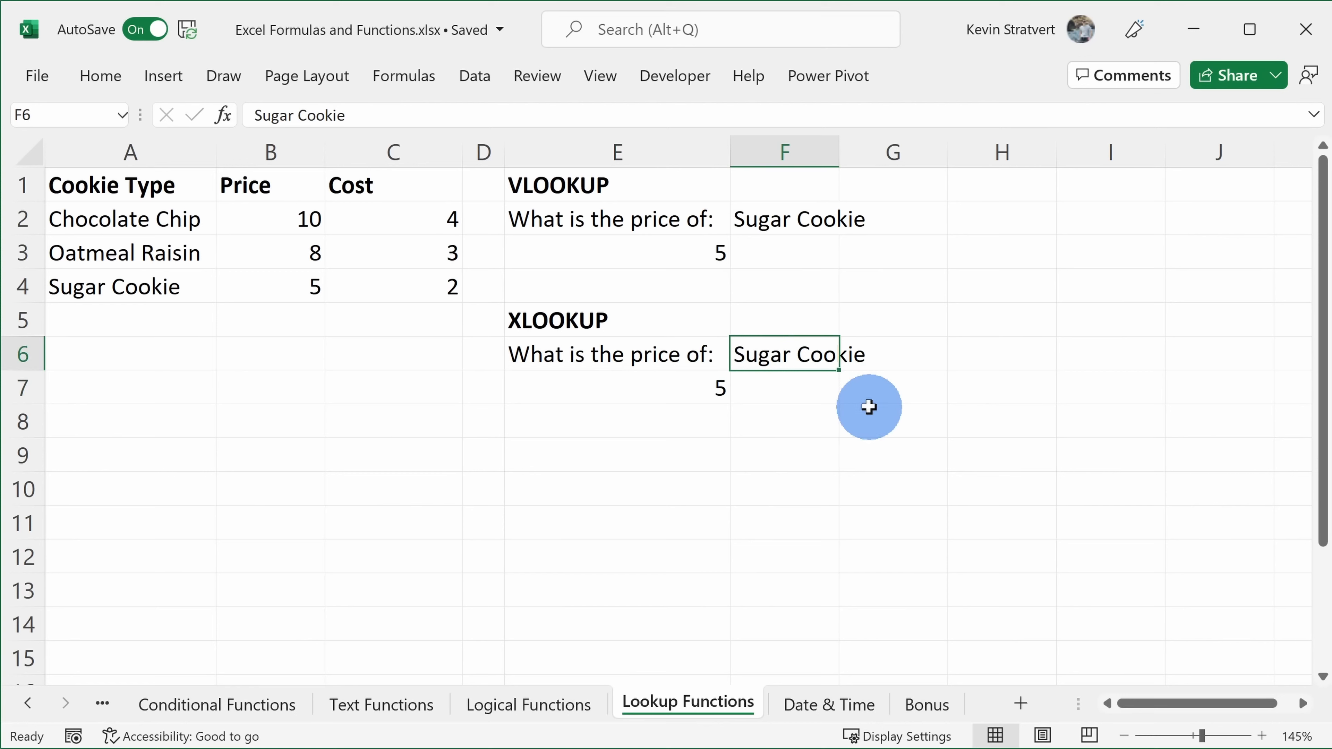
type("Ch")
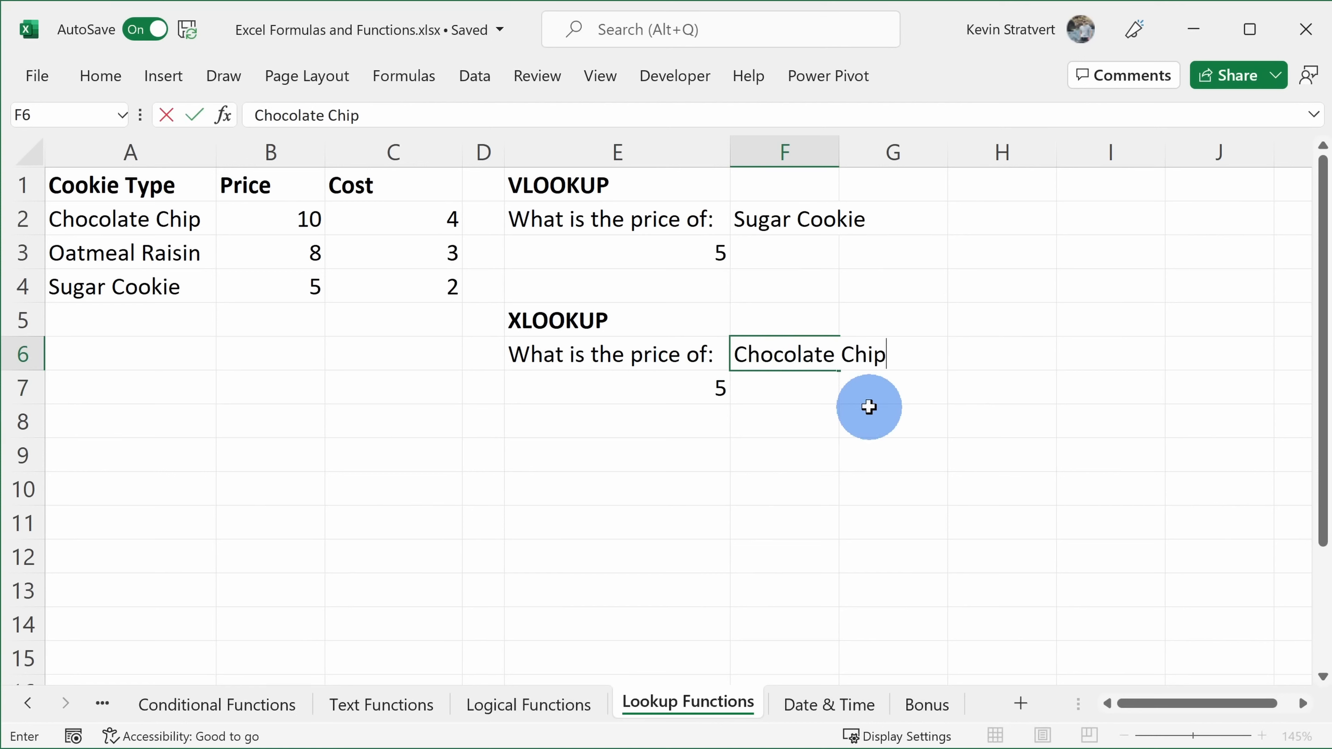
type("ocolate Chip")
key("Return")
left_click(286, 209)
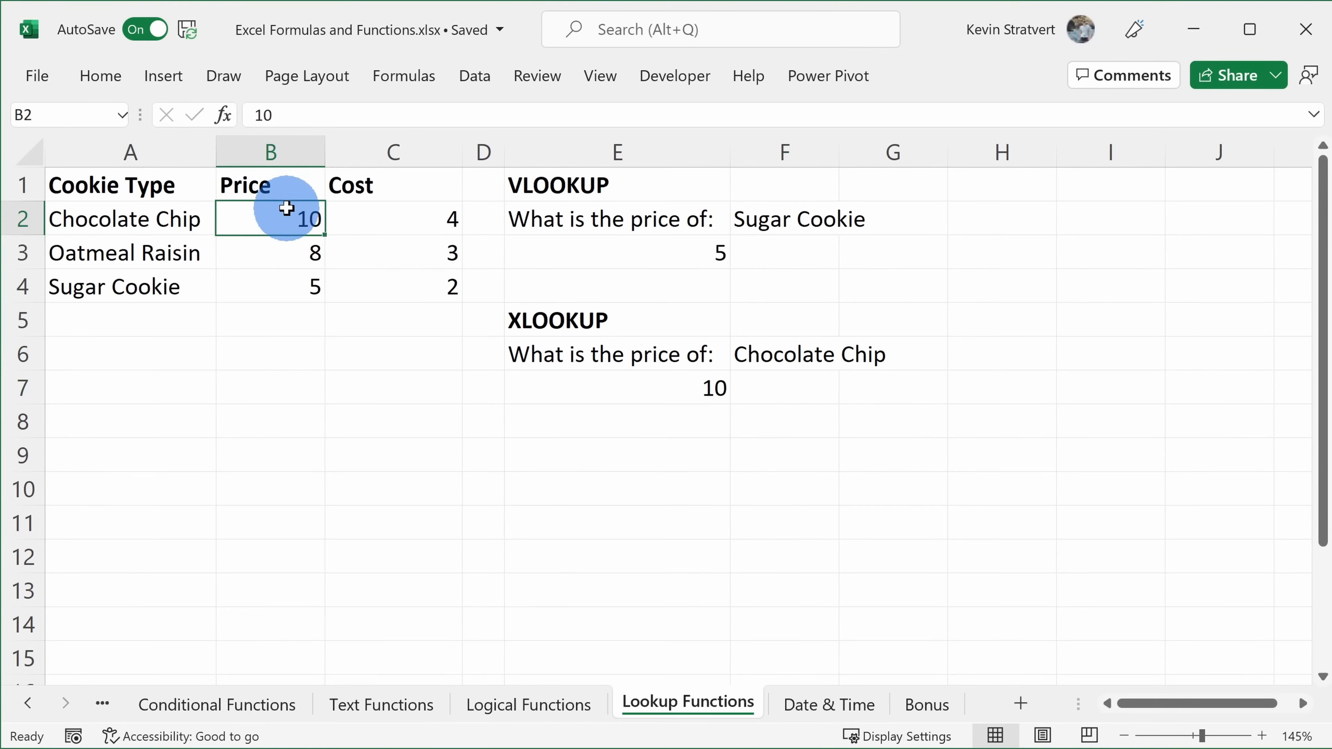
- Reopen the XLOOKUP arguments in E7 and extend the return array to columns B:C to return both price and cost
left_click(689, 321)
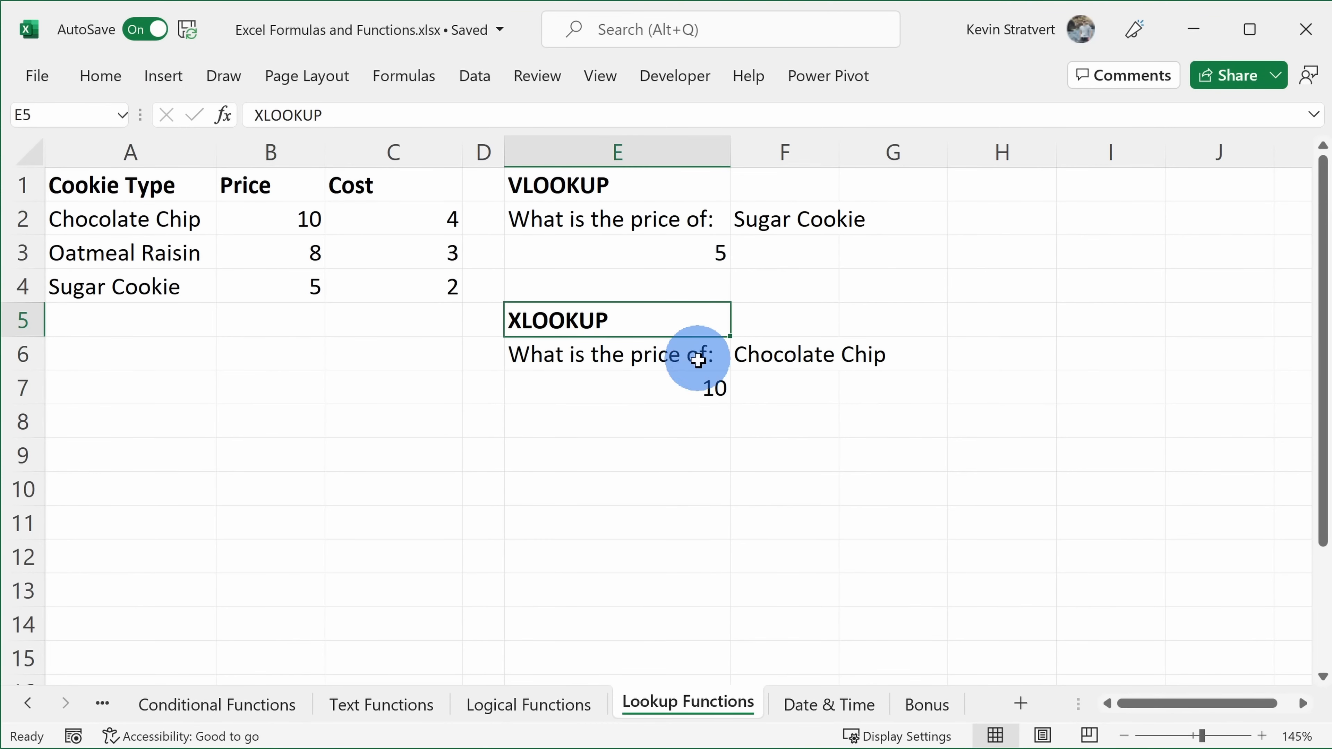
left_click(706, 382)
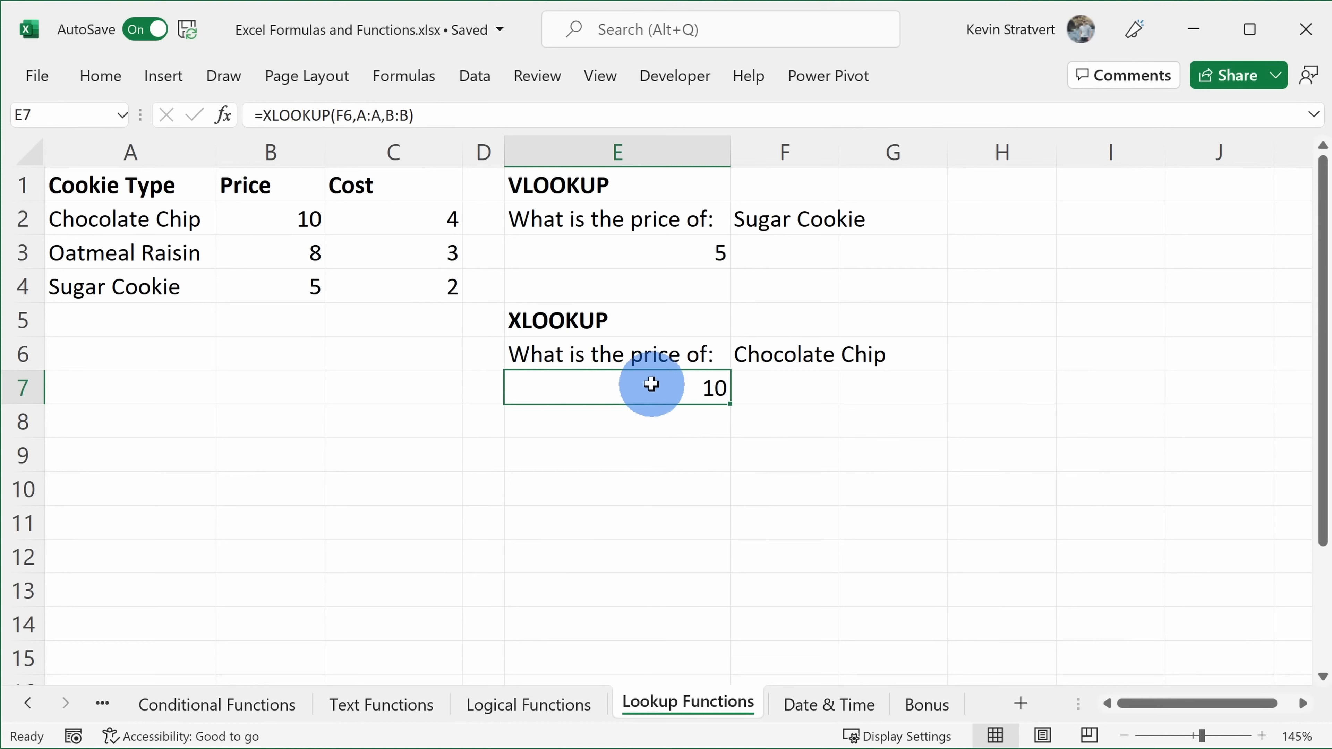
left_click(224, 115)
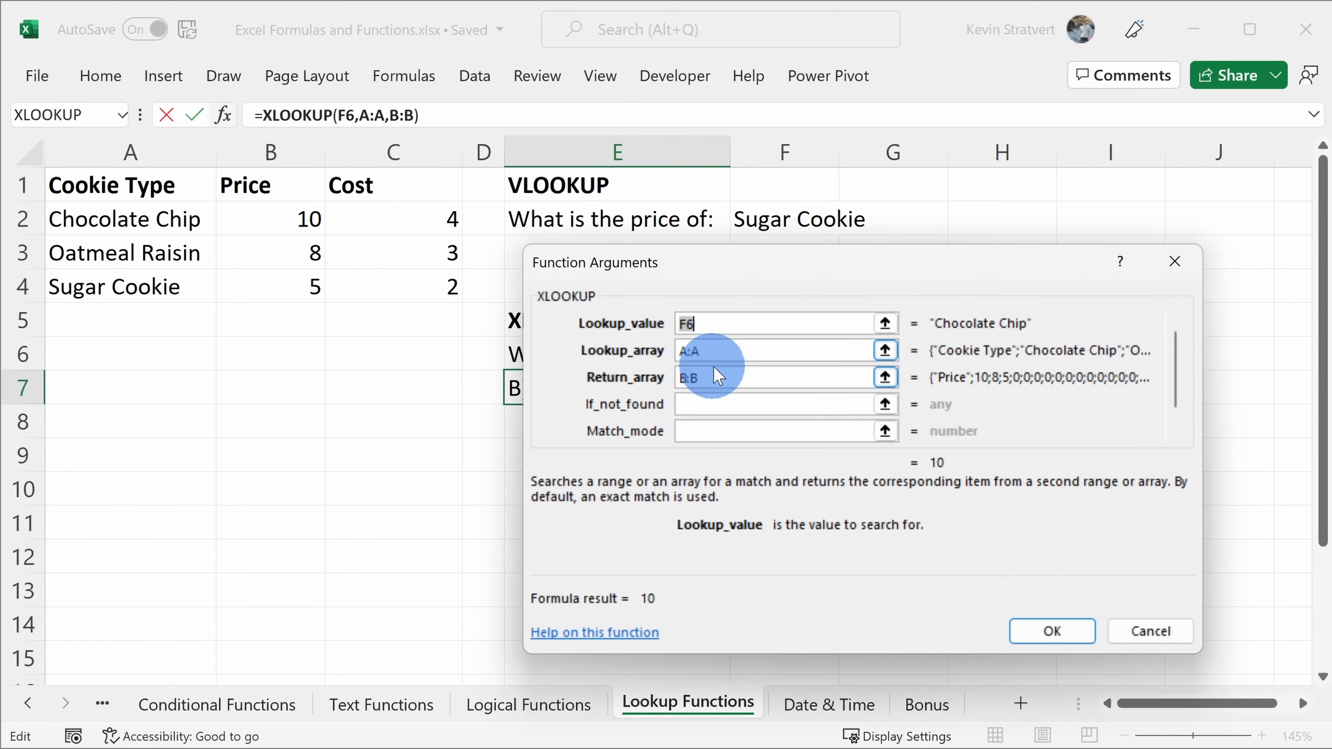
left_click(729, 383)
left_click_drag(726, 376, 616, 377)
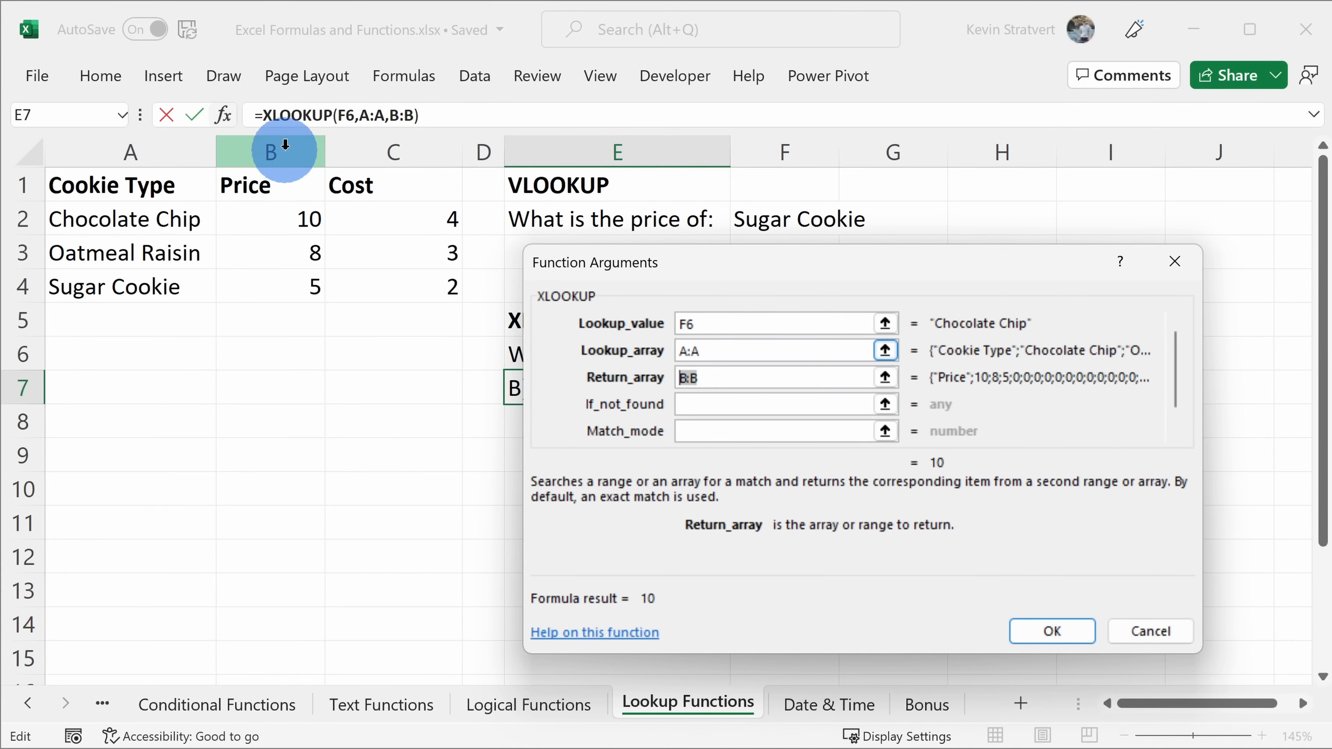
left_click_drag(714, 262, 870, 265)
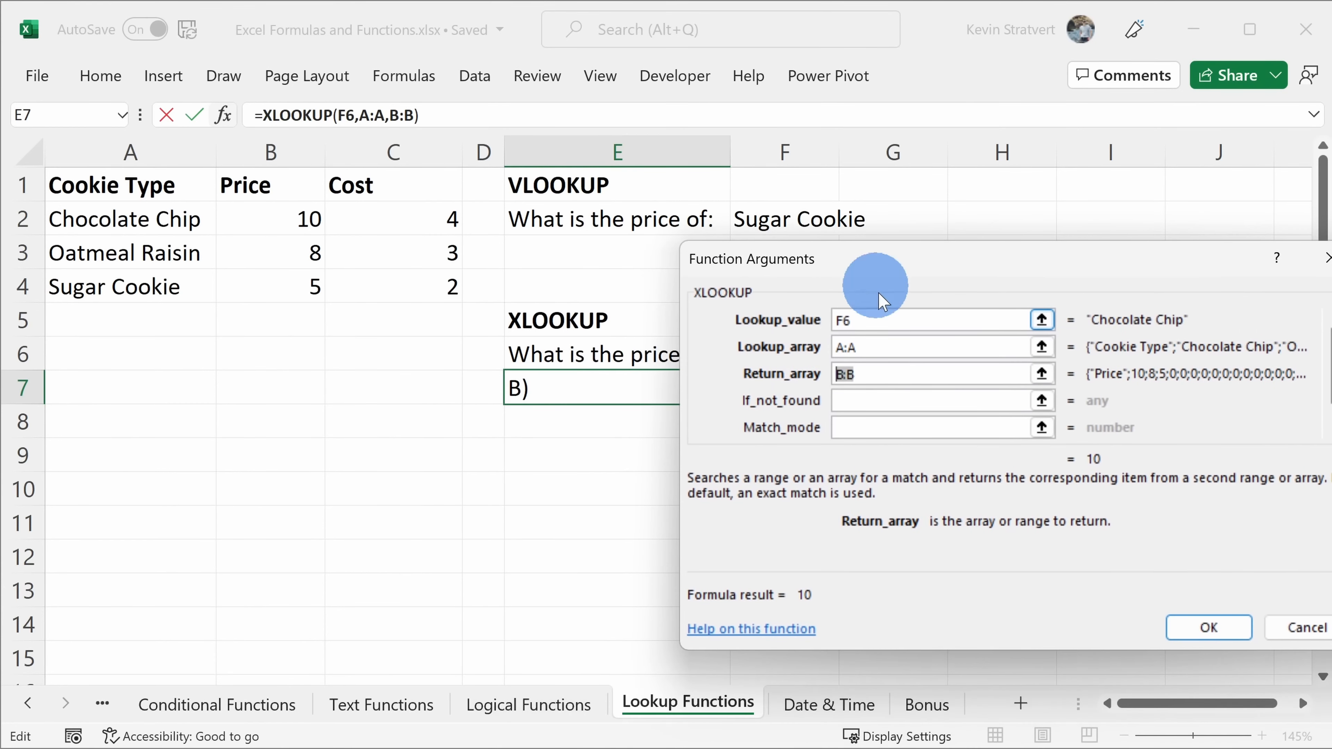
left_click_drag(288, 152, 395, 151)
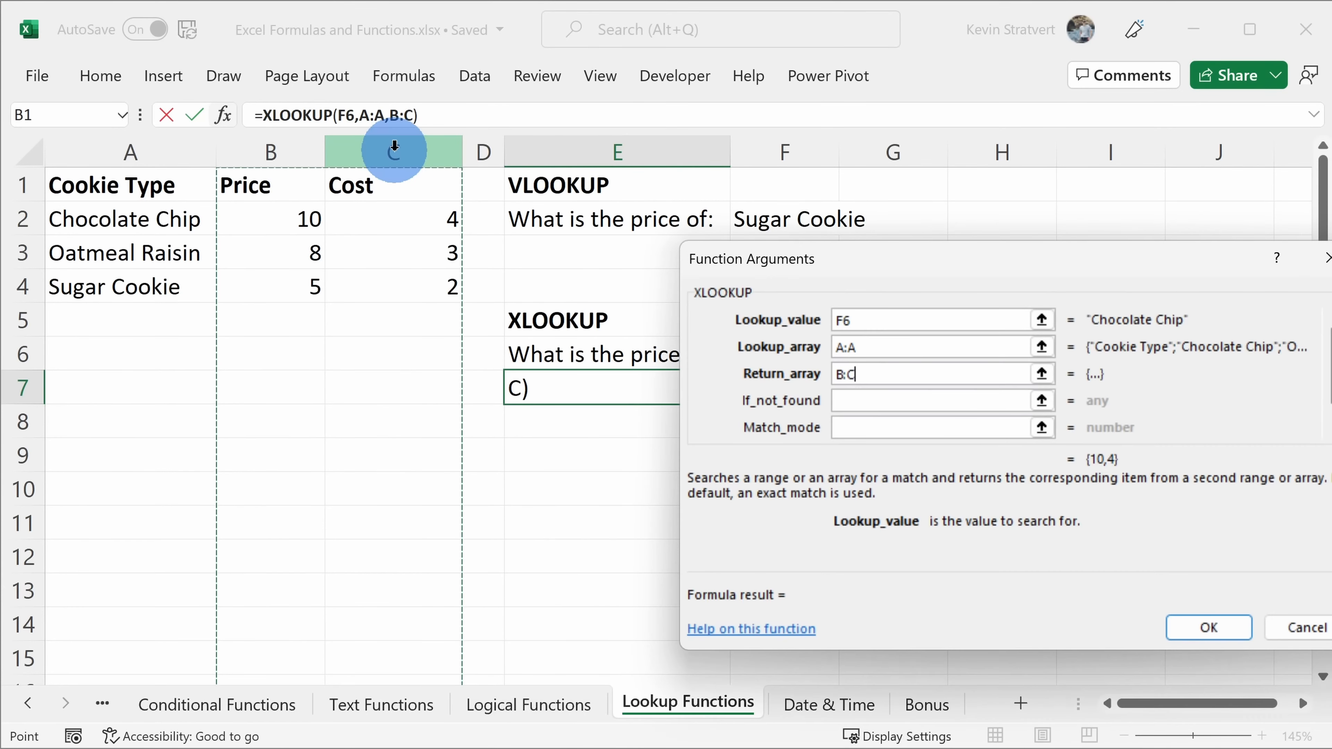
left_click(1106, 671)
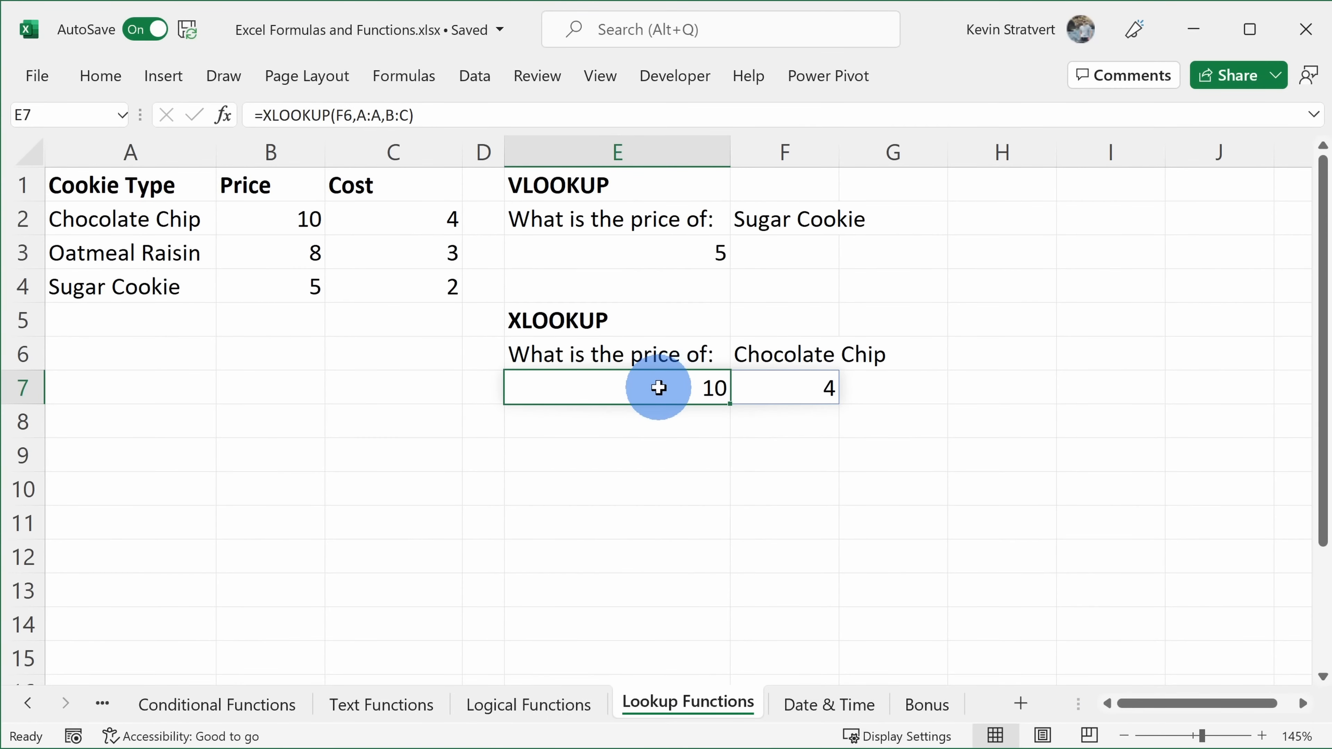
- Examine the XLOOKUP results in E7:F7, the VLOOKUP block in E1:F3, and the lookup and return columns A to C
left_click(798, 388)
left_click_drag(648, 386, 818, 383)
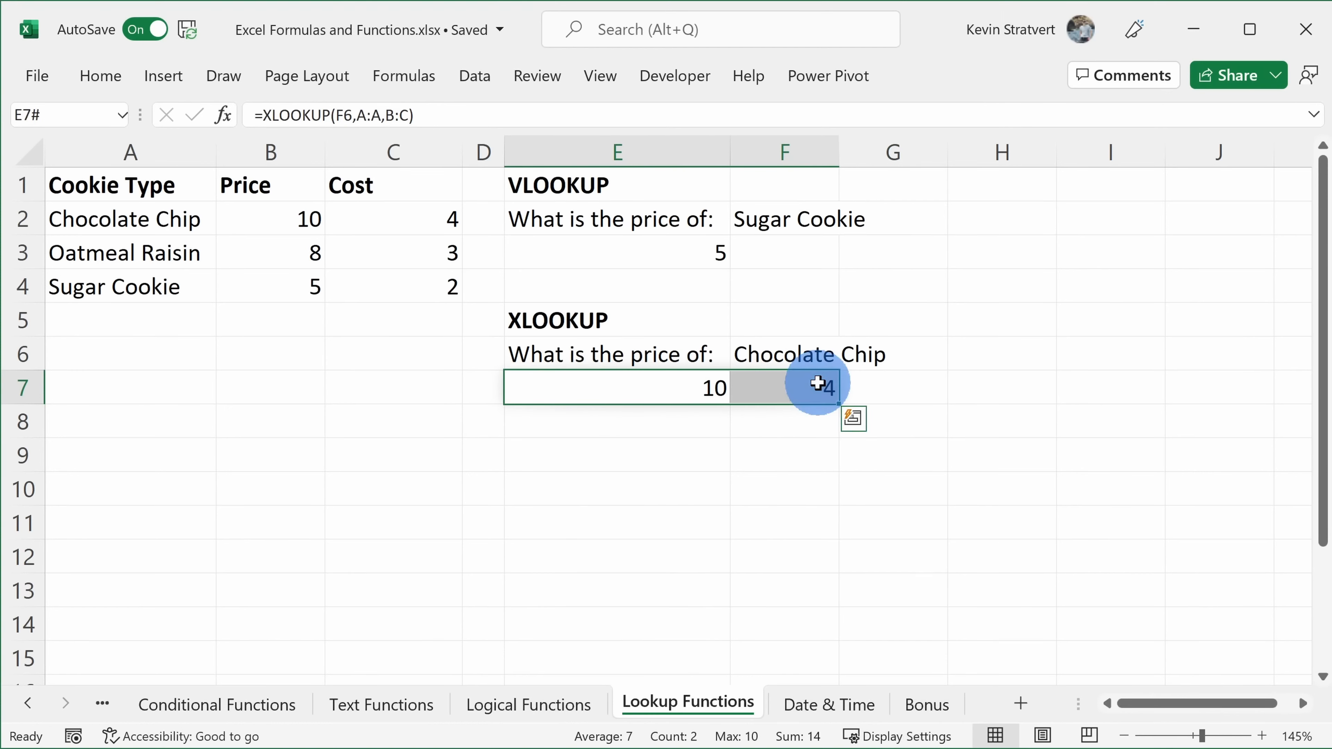
left_click(818, 384)
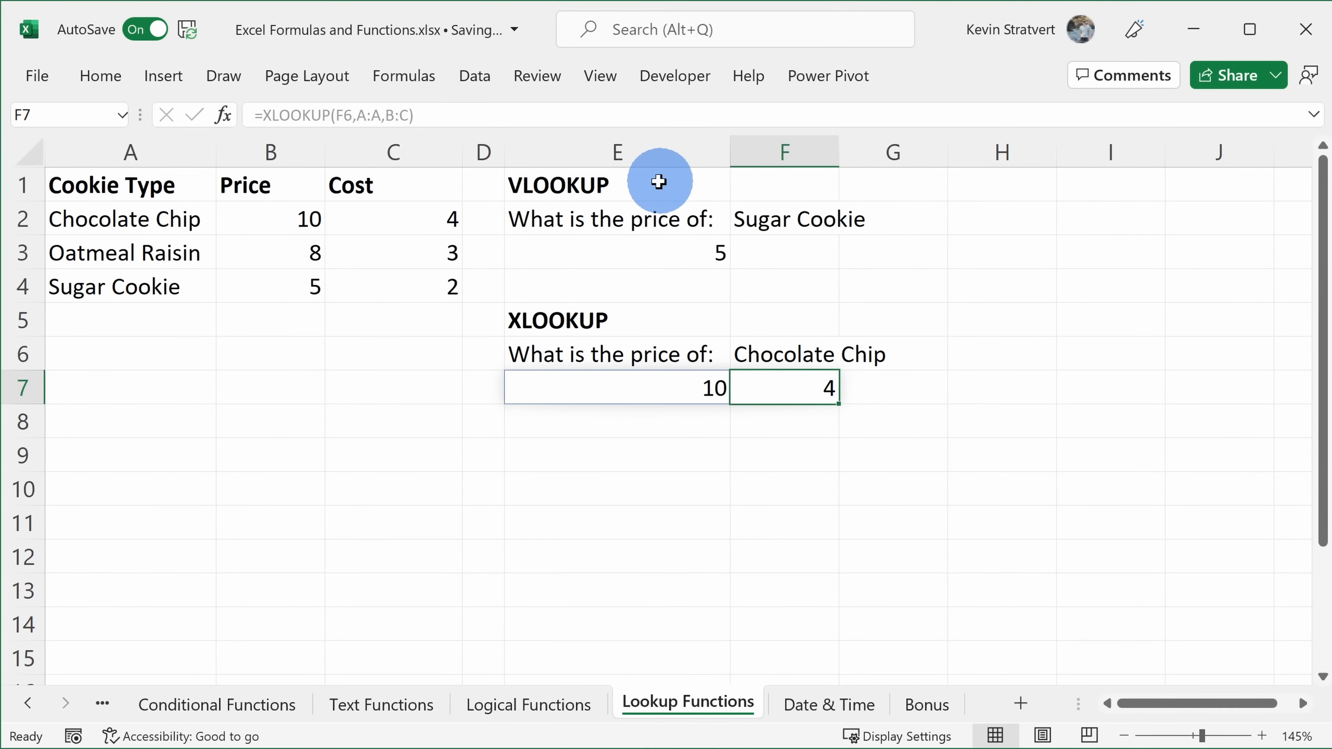
left_click_drag(656, 181, 806, 256)
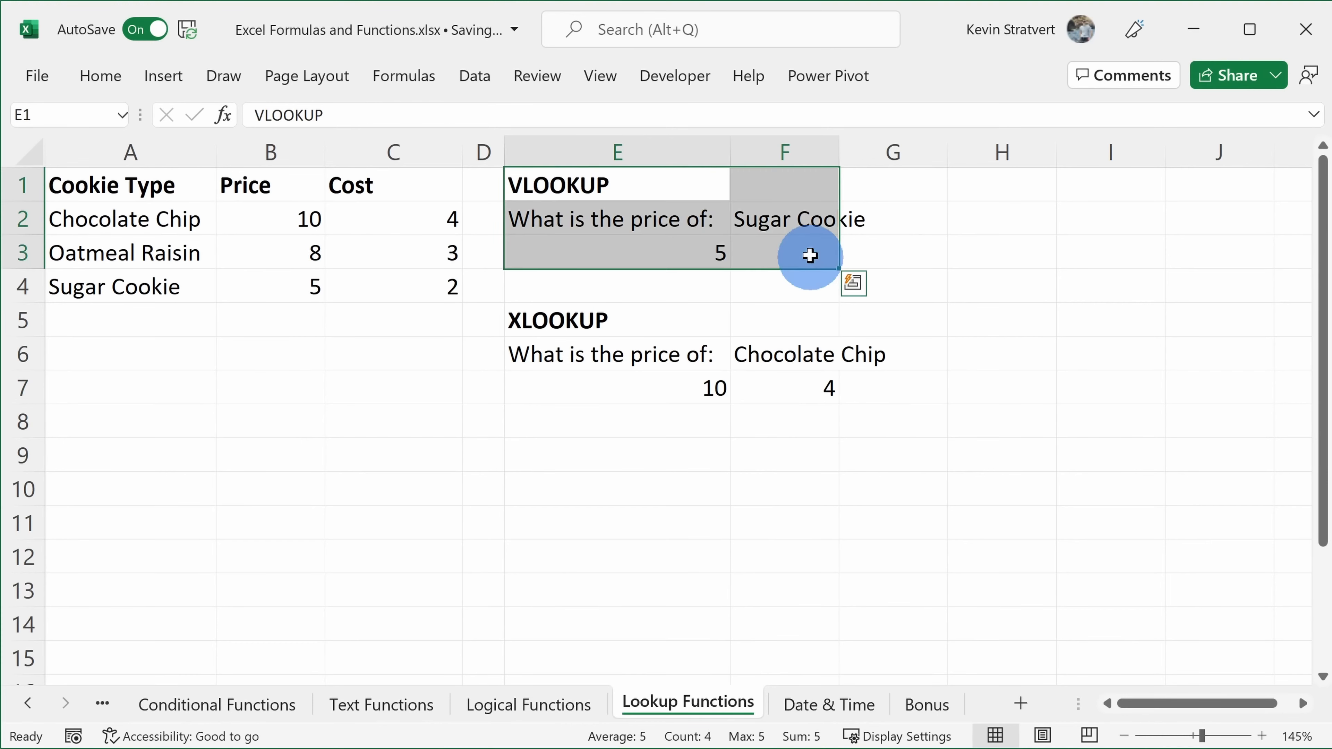
left_click(797, 256)
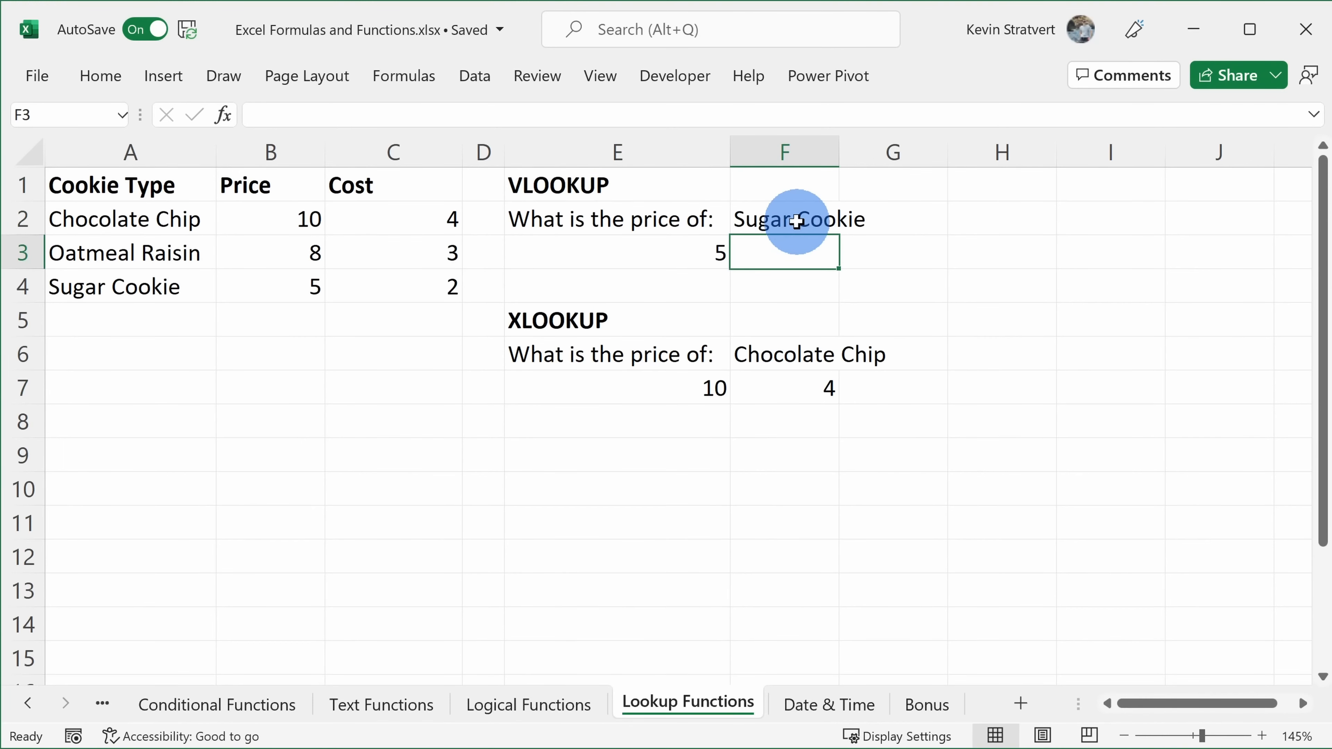
left_click(129, 152)
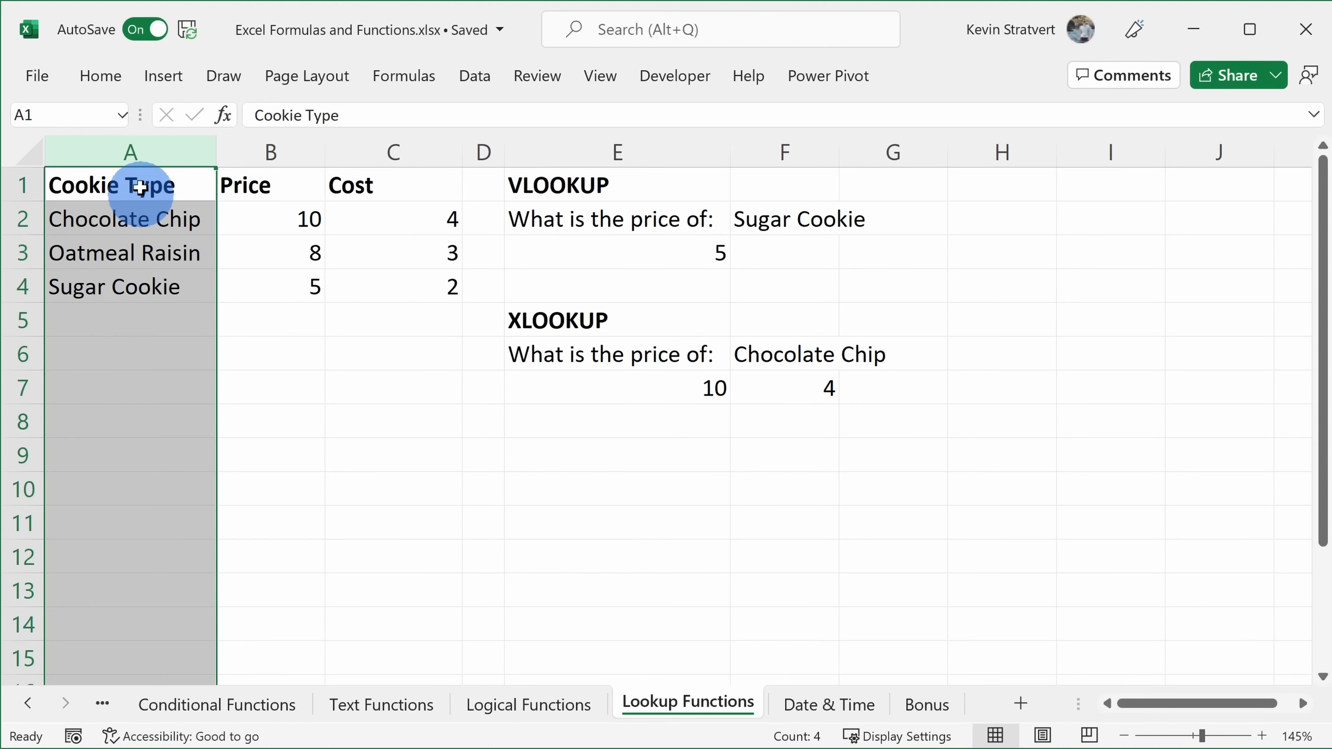
left_click_drag(265, 149, 425, 178)
left_click(564, 315)
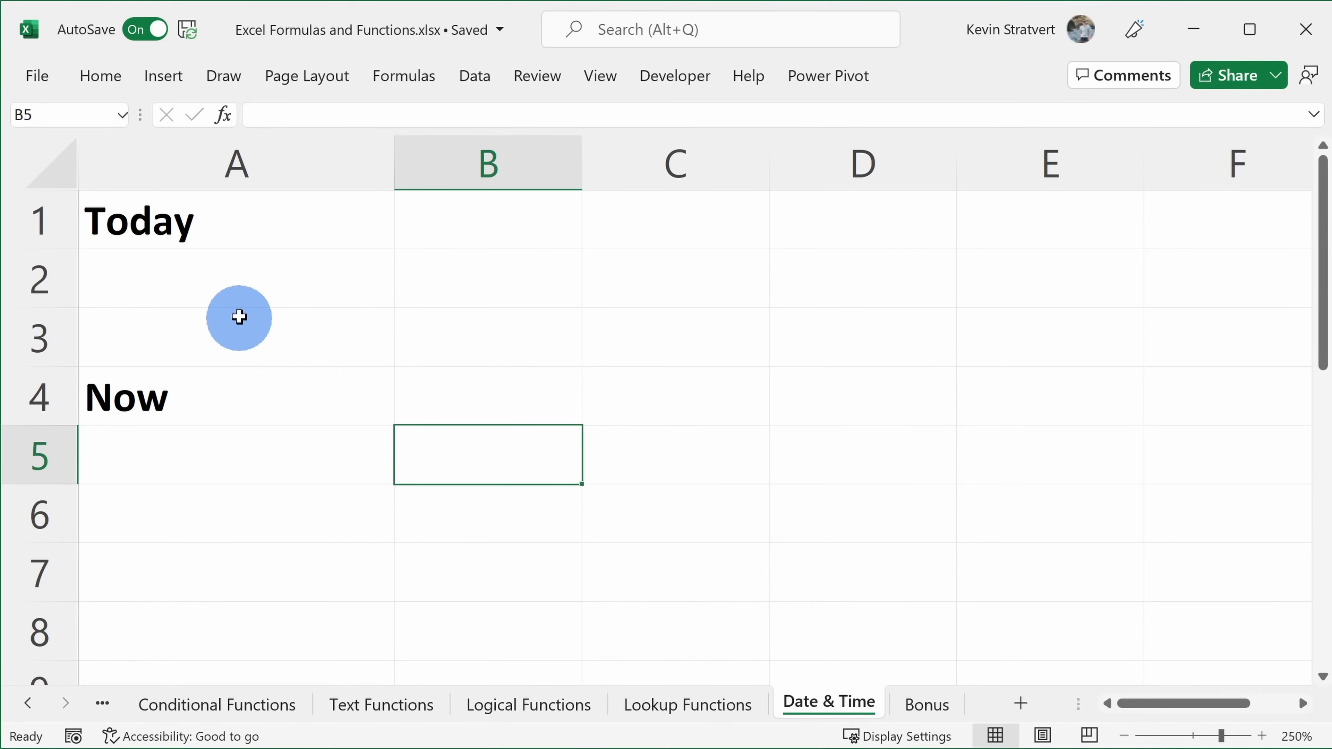
- Enter =TODAY() in A2 under the Today heading on the Date & Time sheet
left_click(283, 289)
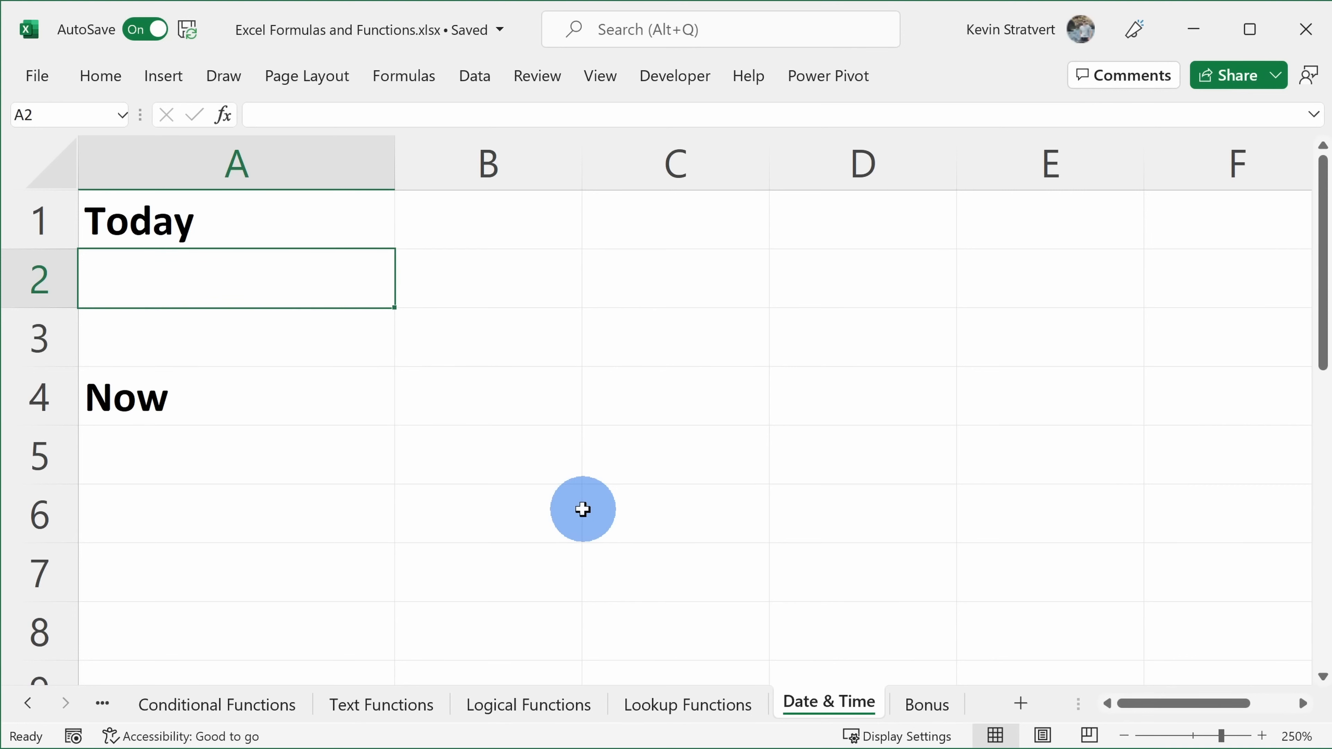
type("=")
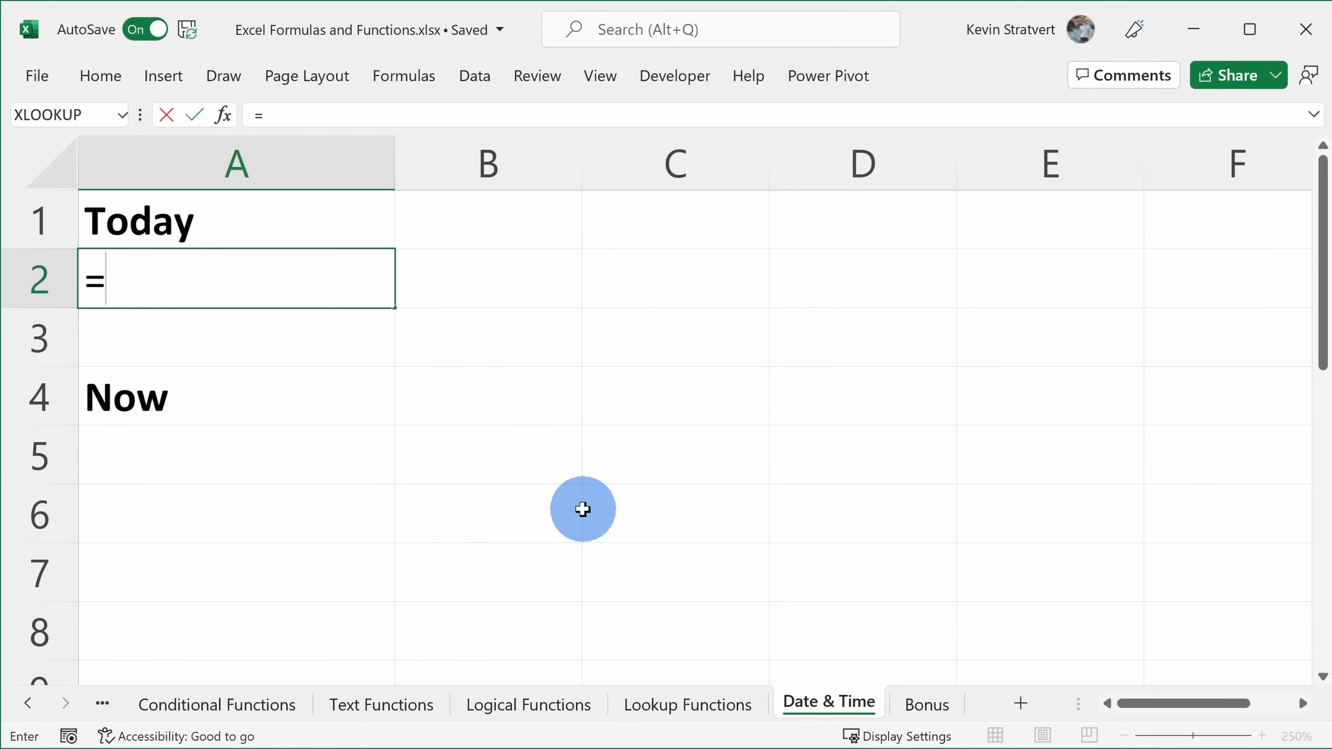
type("today()")
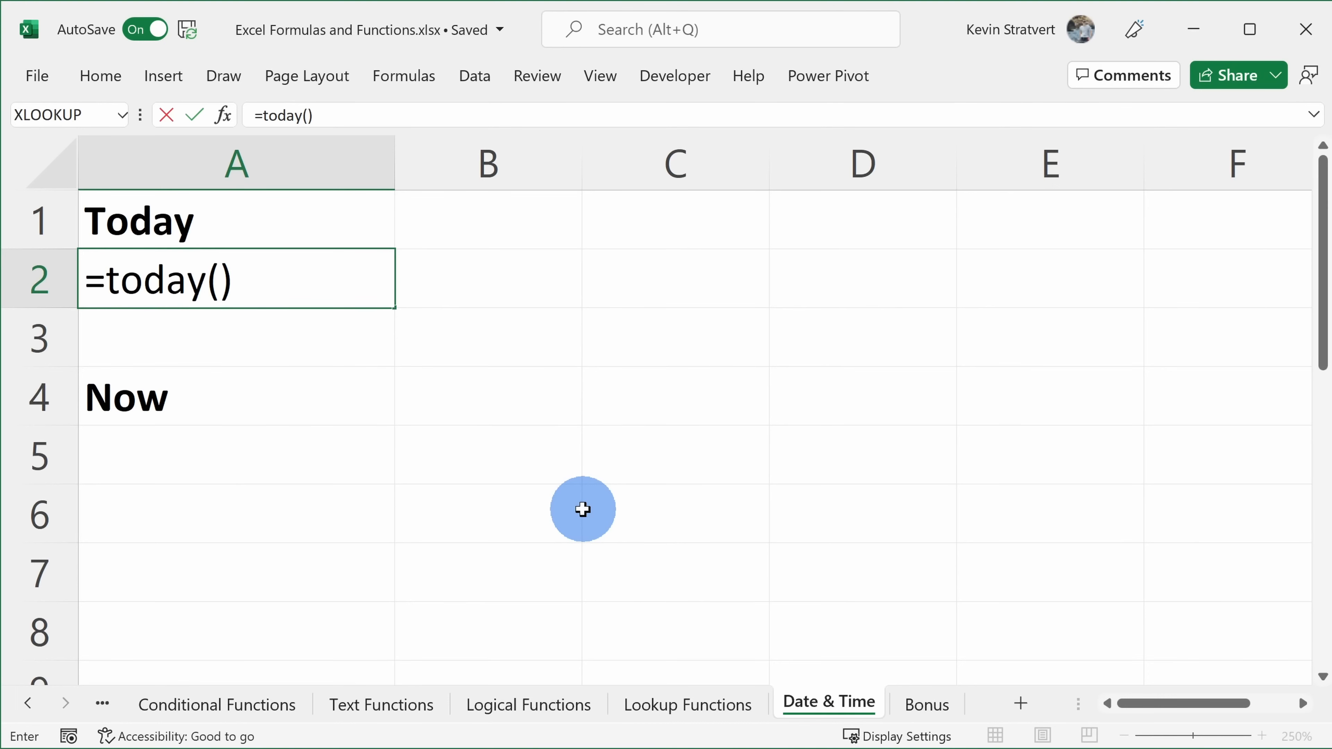
key("Return")
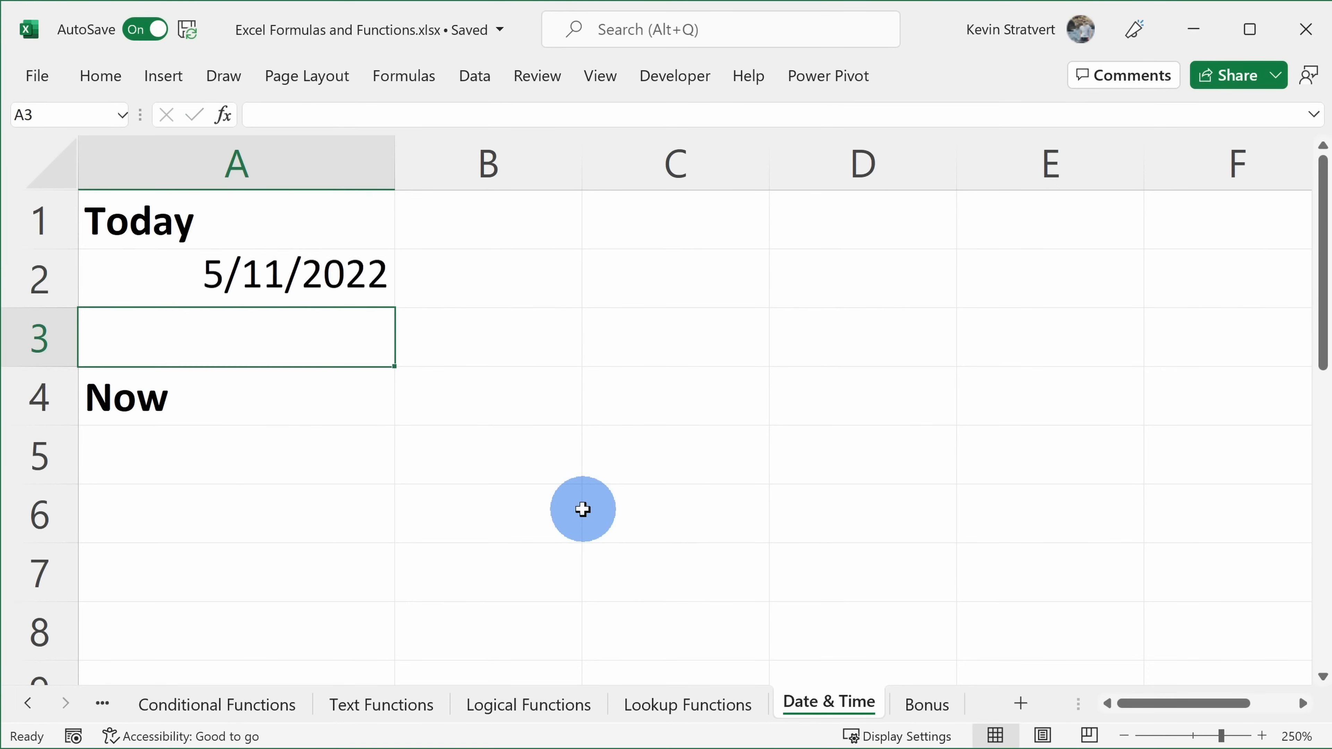
- Enter =NOW() in A5 under the Now heading and reselect that cell
key("Down")
key("Down")
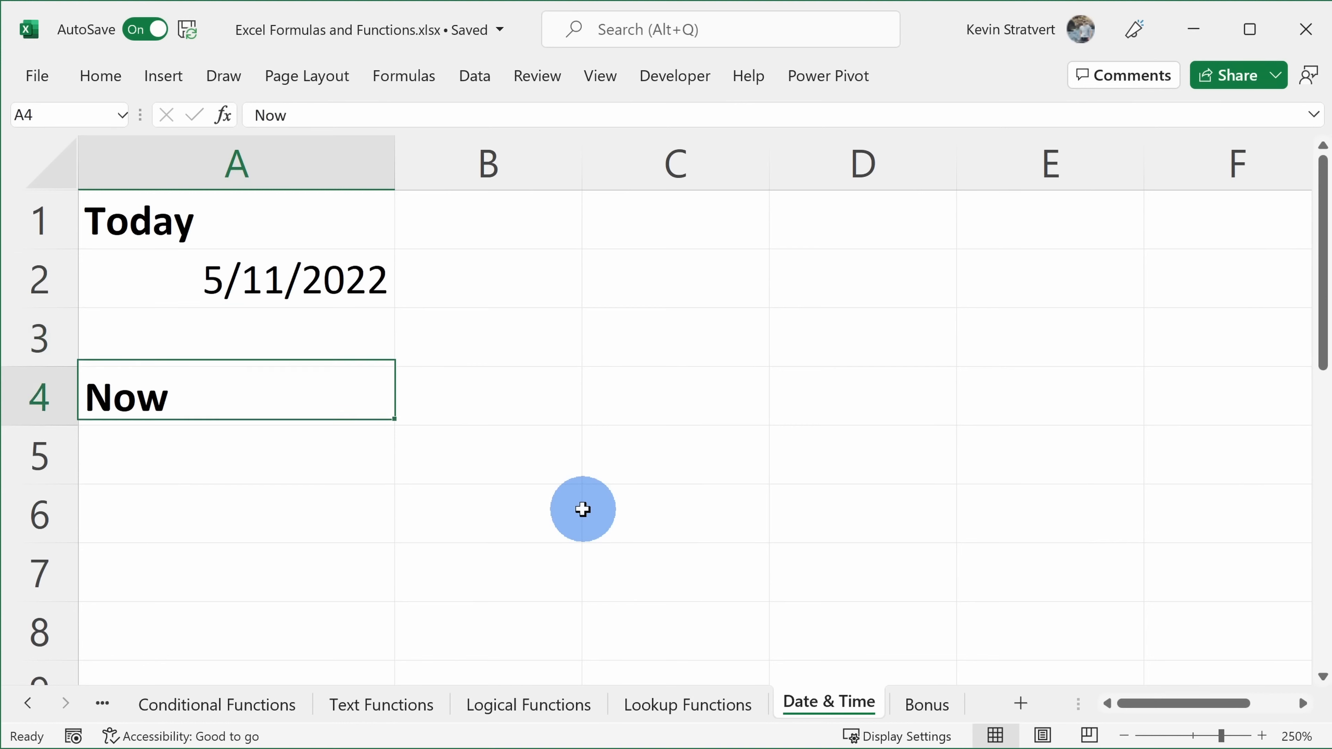
type("=now()")
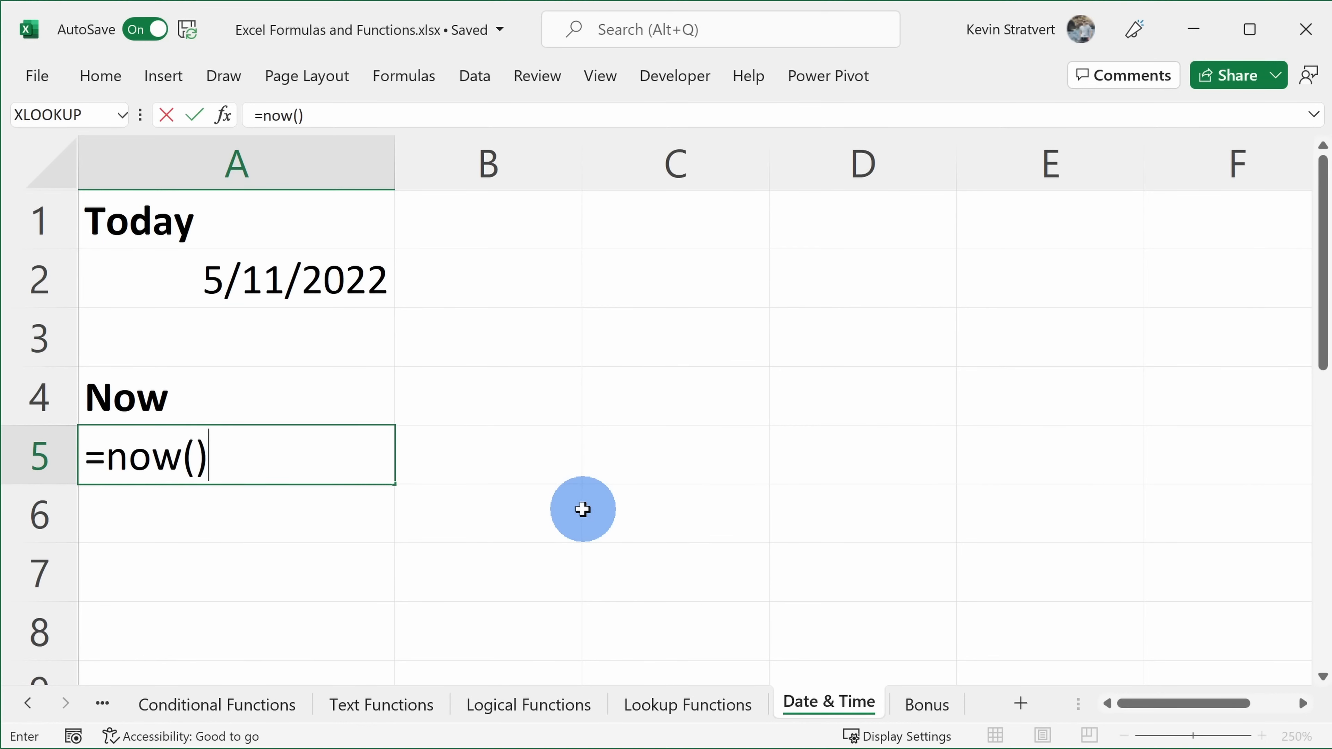
key("Return")
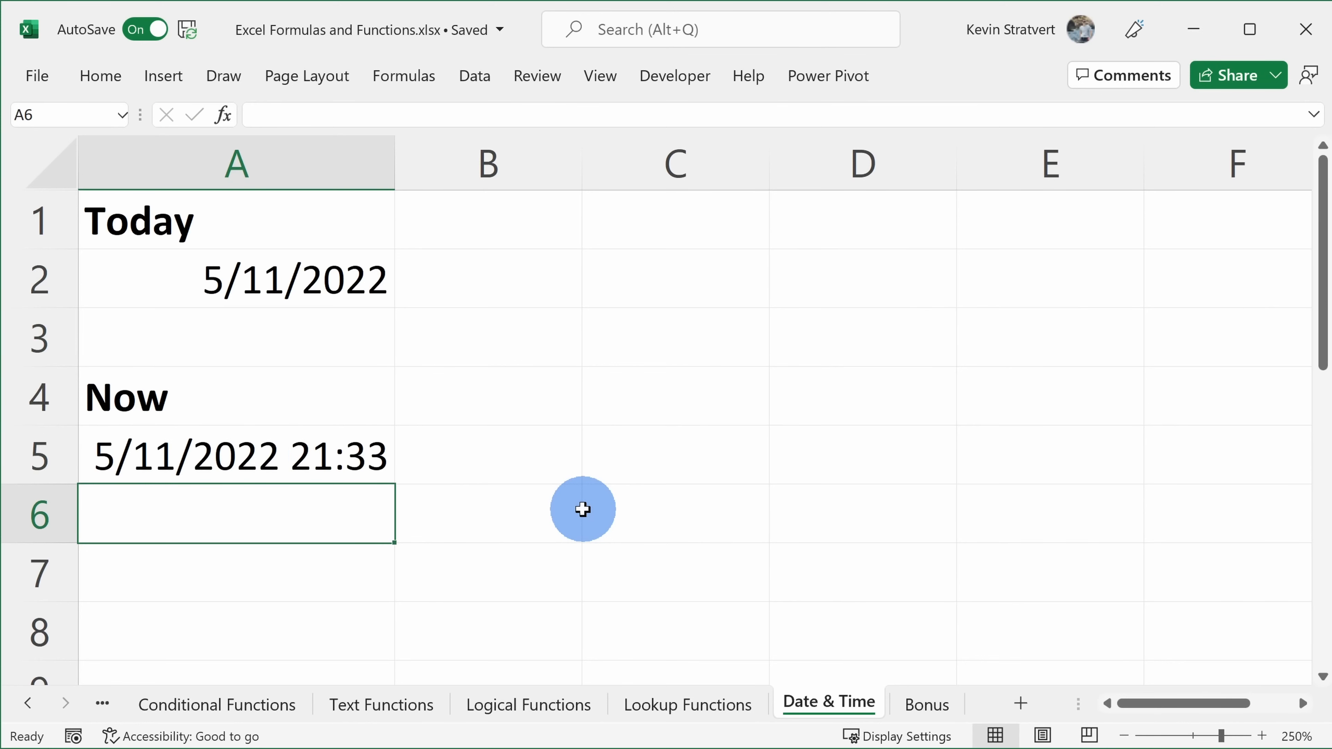
key("Up")
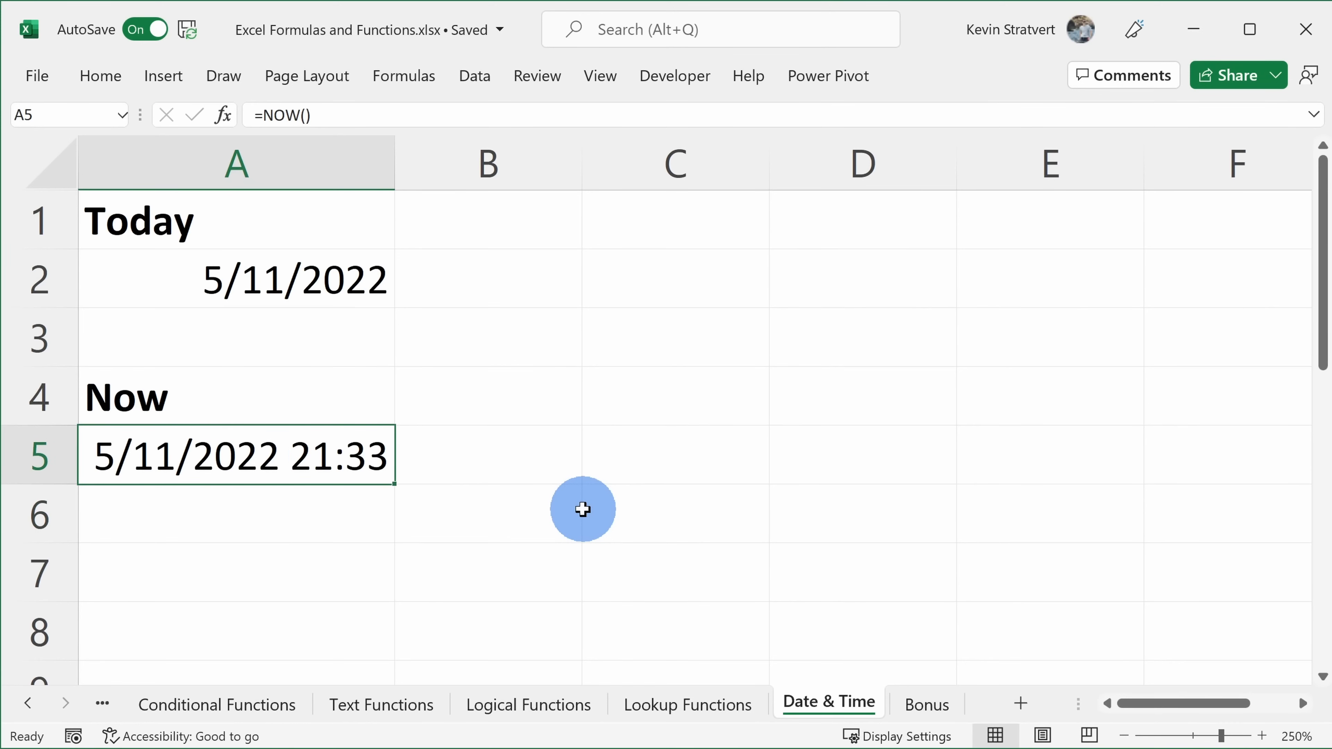
- Go to the Bonus sheet and check cells in A1:B4 one by one for formulas or typed numbers
key("ctrl+Page_Down")
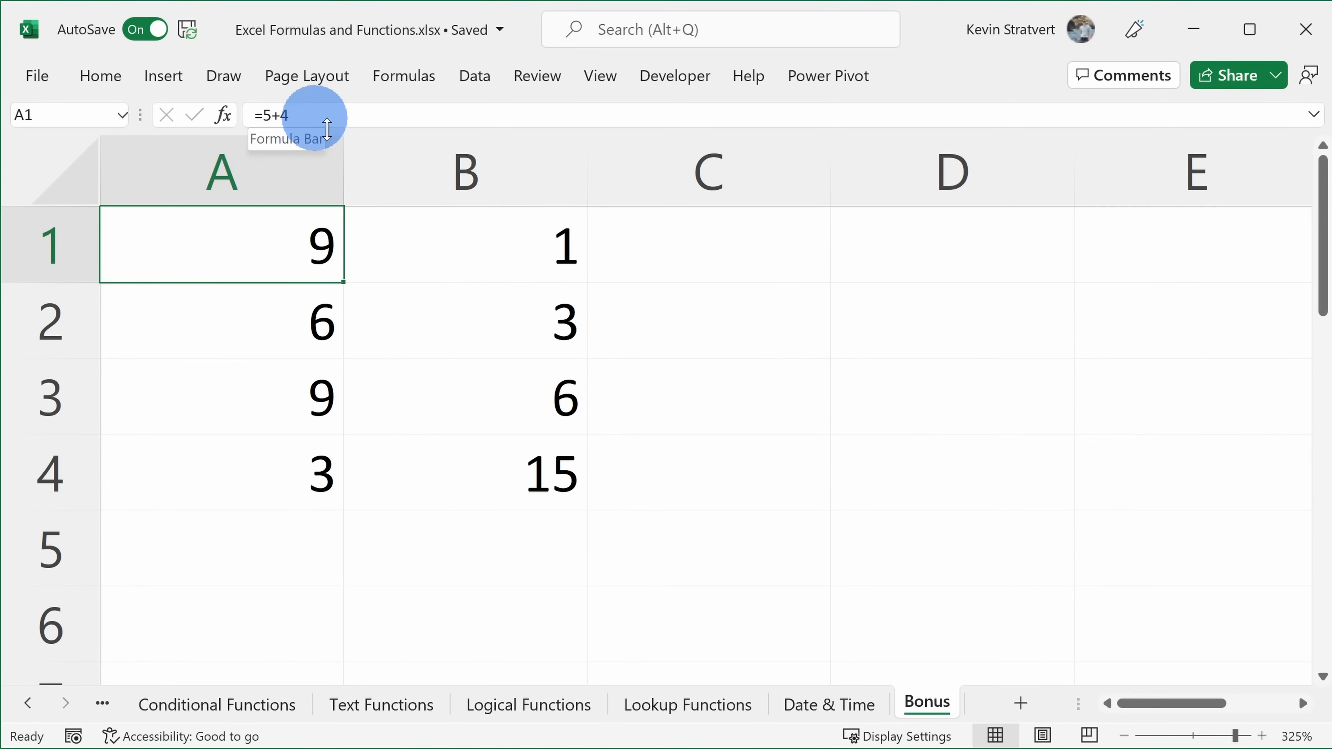
left_click(455, 236)
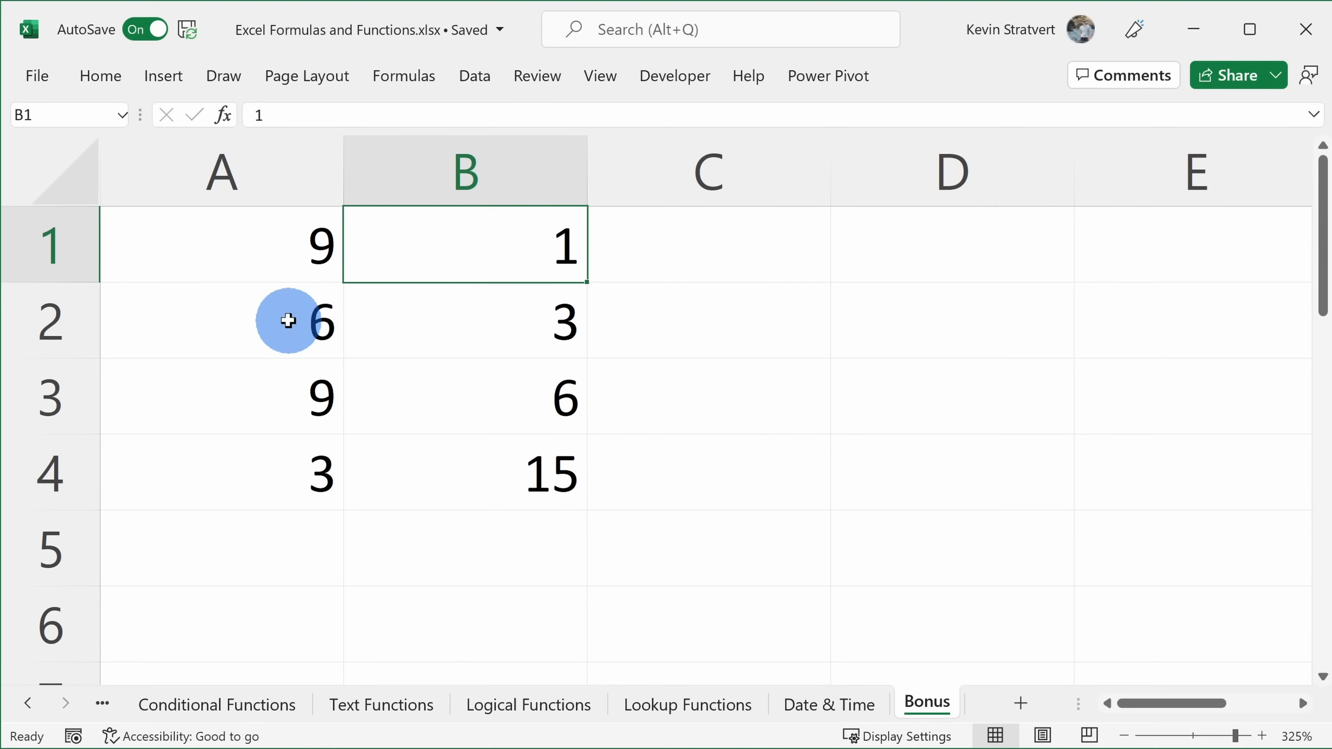
left_click(287, 320)
left_click(410, 318)
left_click(321, 328)
left_click(454, 425)
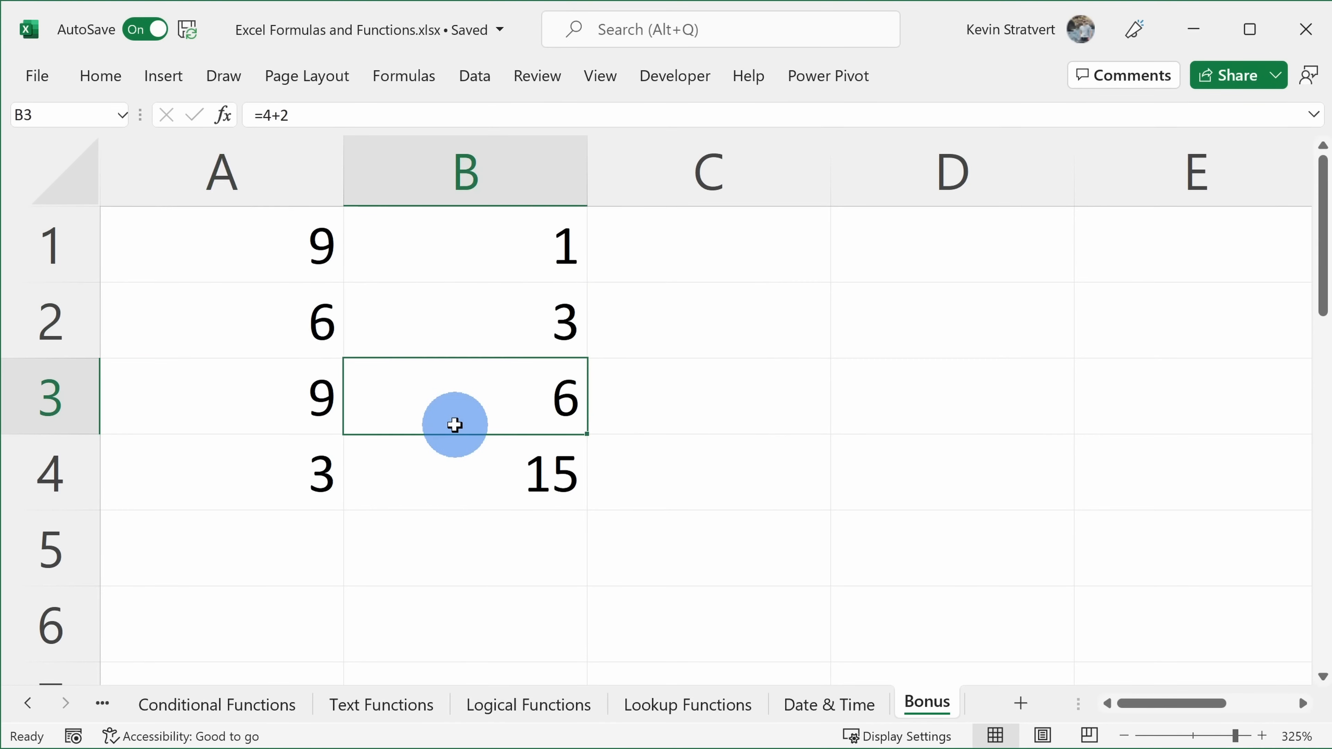
left_click(452, 485)
left_click(264, 467)
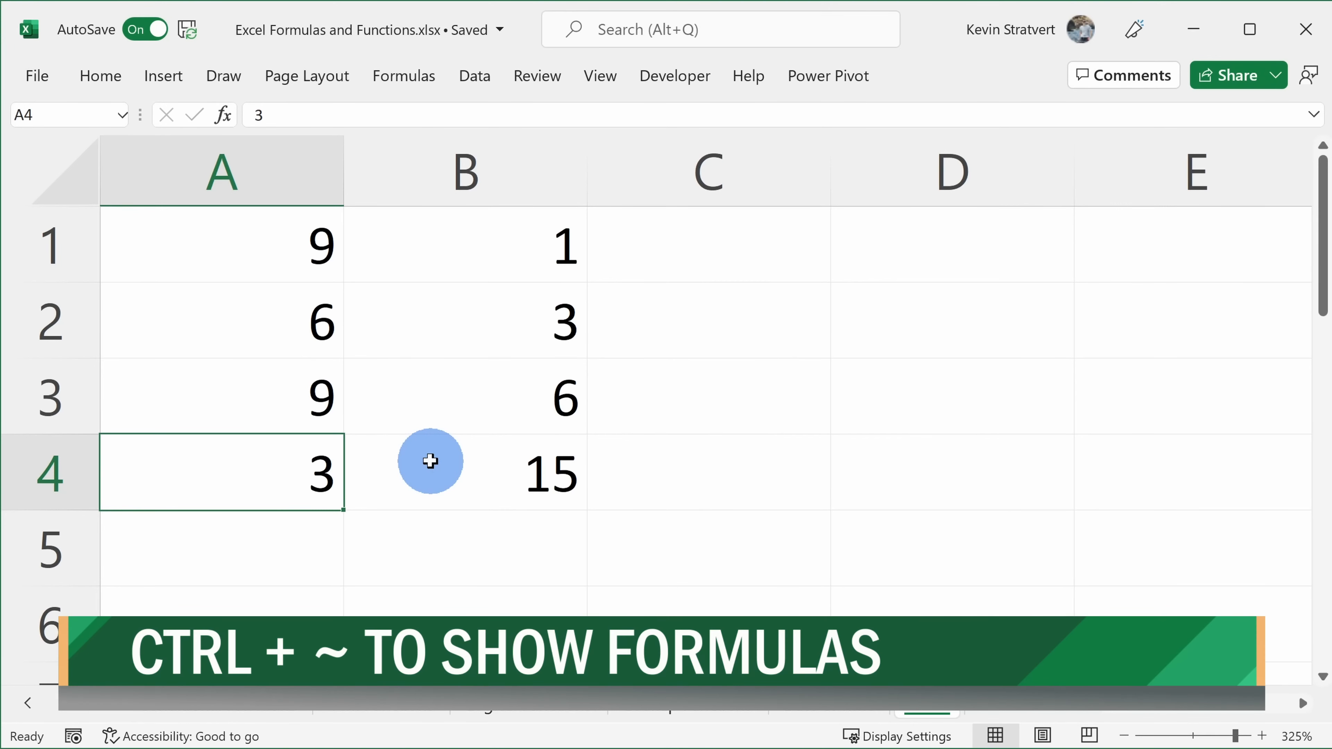
- Show the formulas instead of the results on the Bonus sheet and inspect those in A1:A3 and B4
key("ctrl+grave")
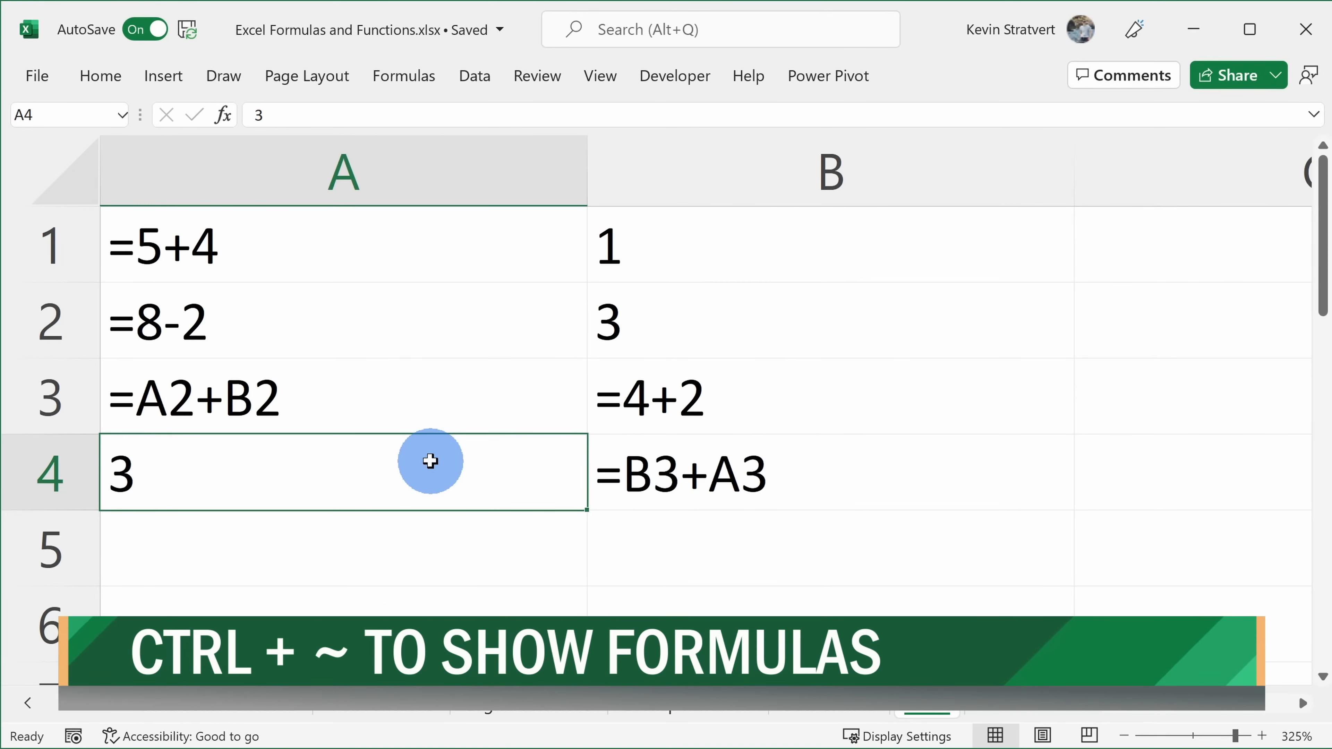
left_click(328, 269)
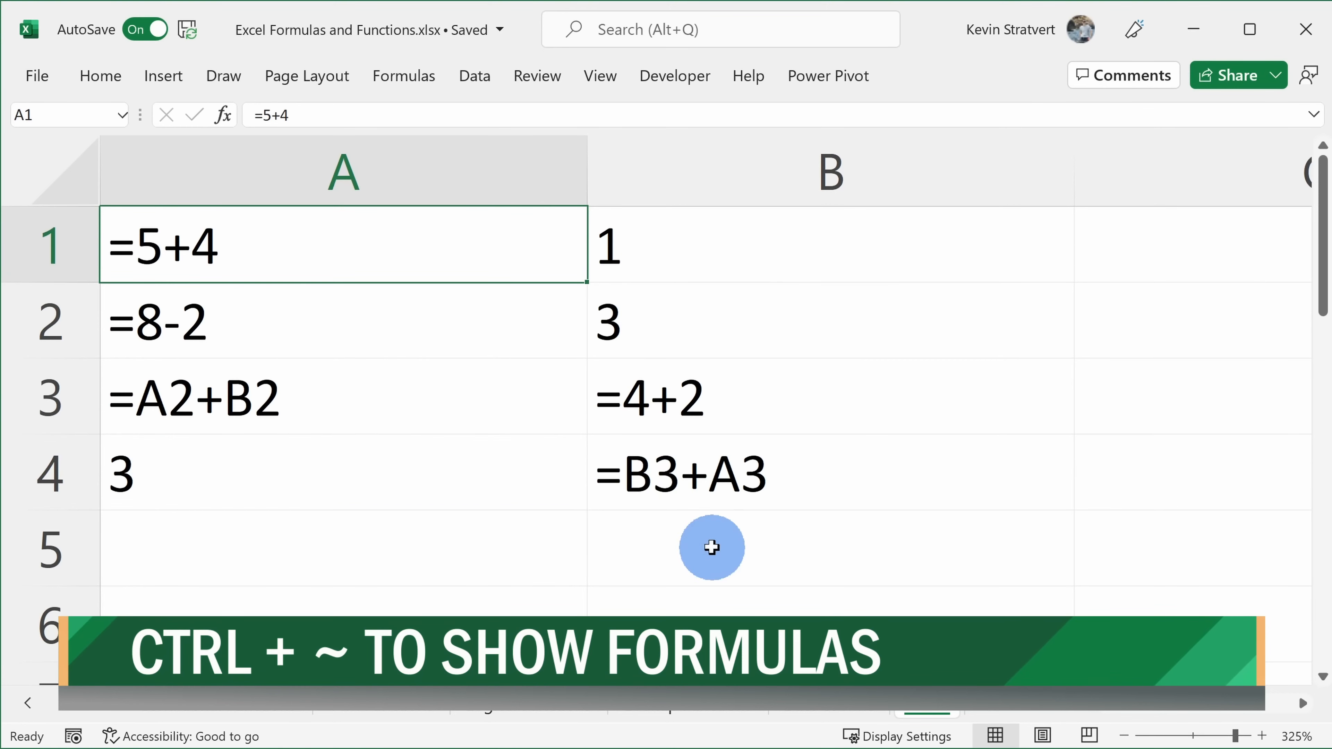
left_click_drag(261, 232, 242, 331)
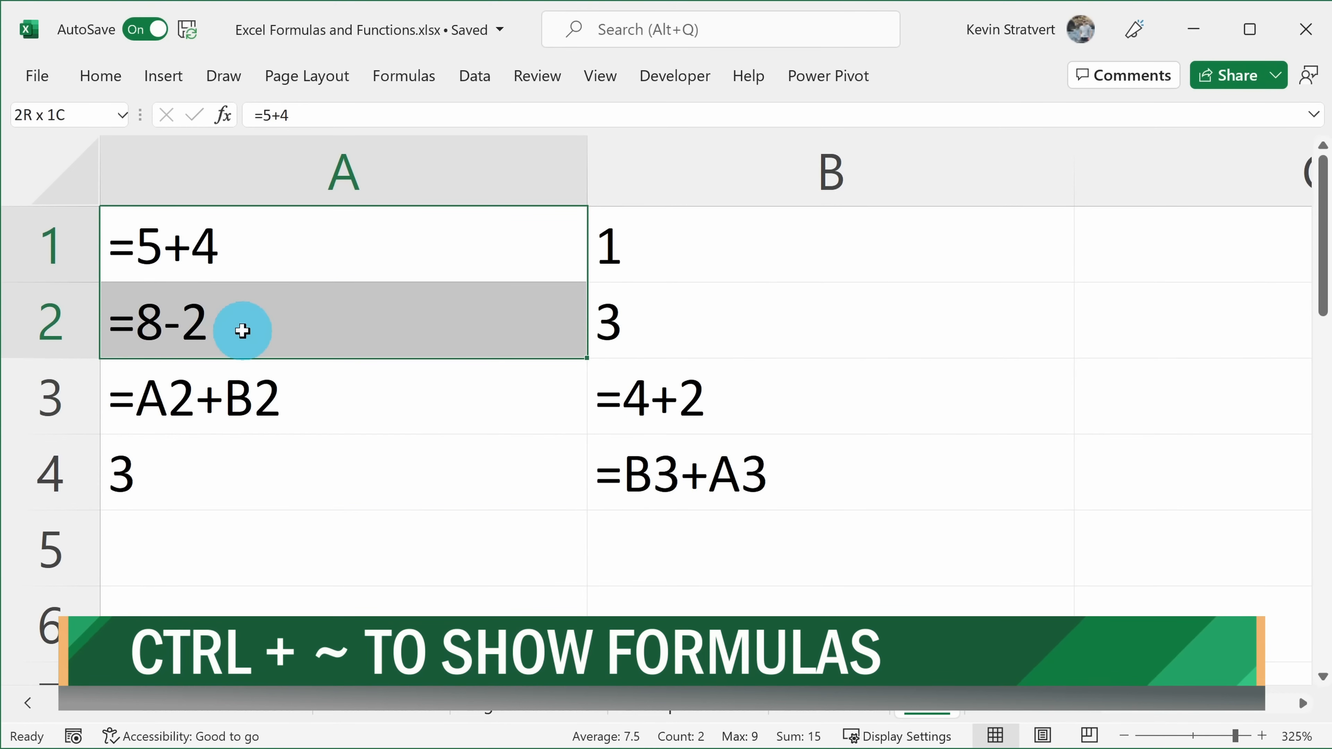
left_click(410, 426)
left_click(749, 491)
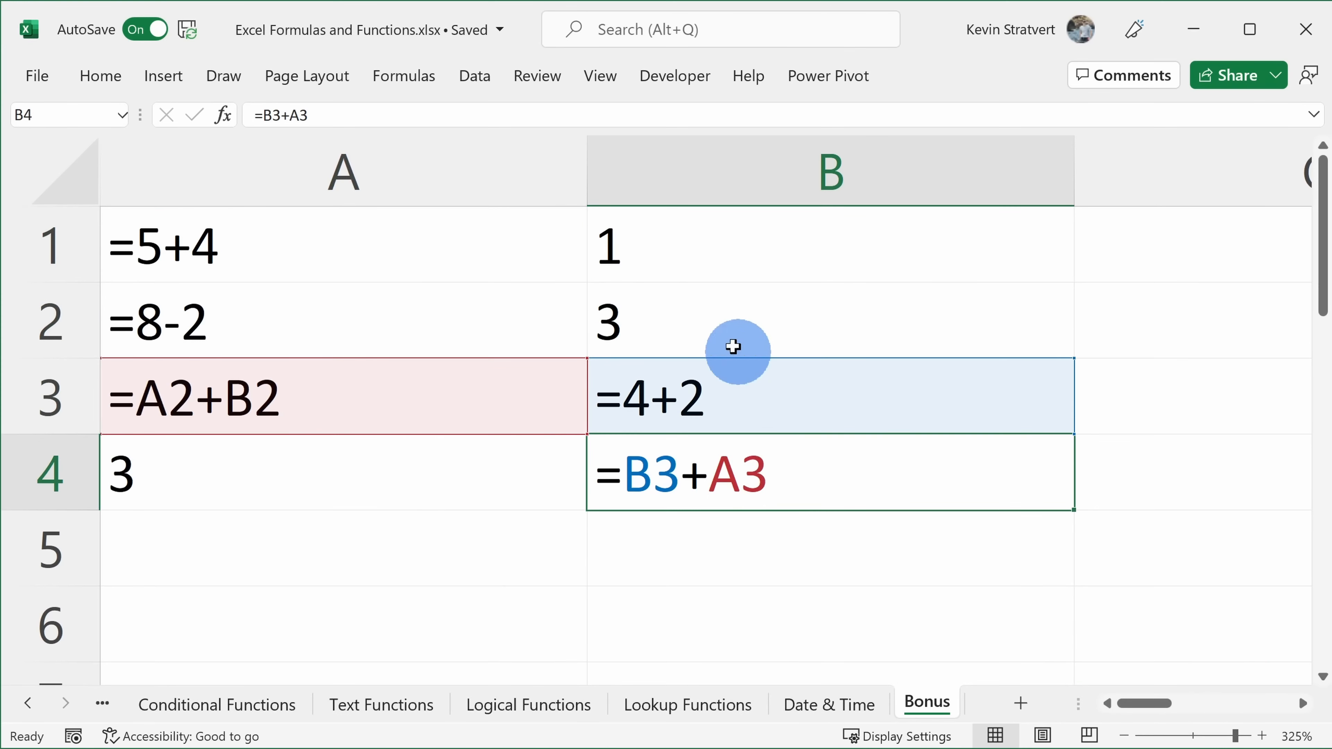
left_click(687, 327)
- Toggle the sheet repeatedly between formulas and results, ending with the results displayed
key("ctrl+grave")
key("ctrl+grave")
key("ctrl+grave")
key("ctrl+grave")
key("ctrl+grave")
key("ctrl+grave")
key("ctrl+grave")
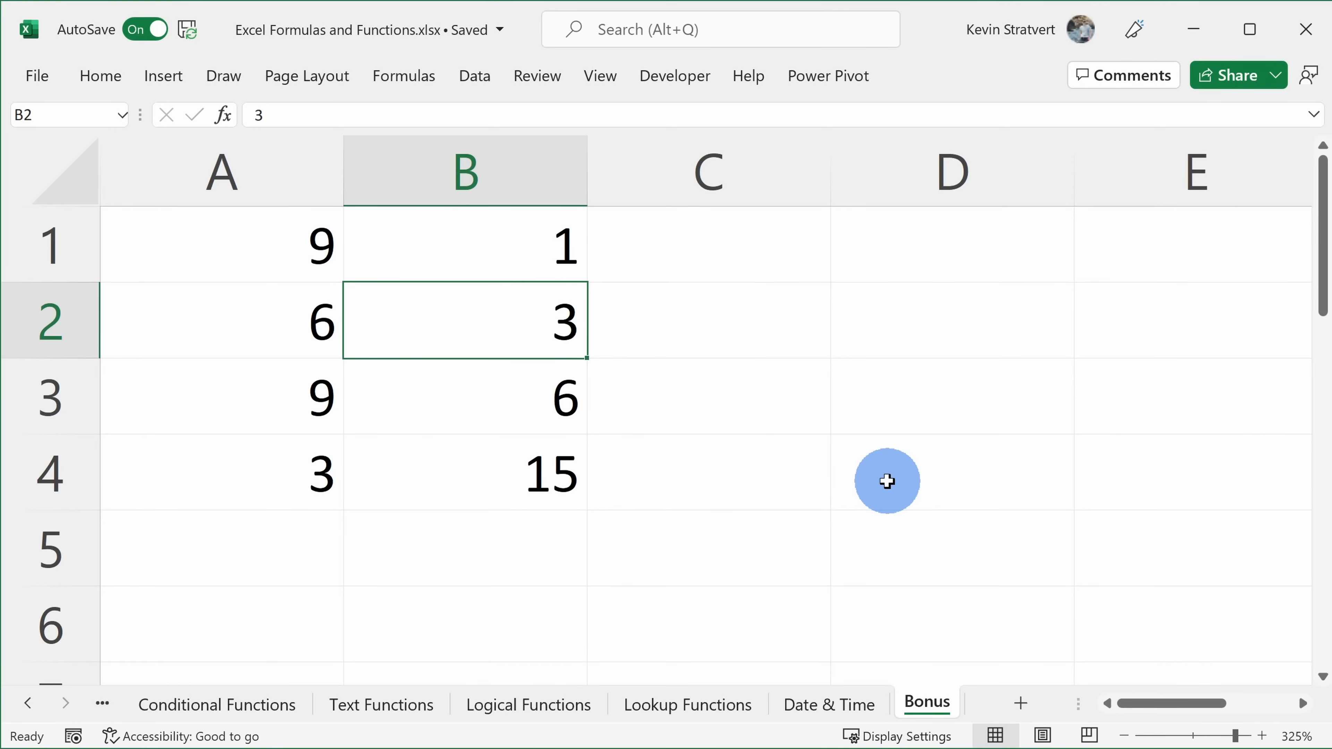
- Select all formula cells on the Bonus sheet at once and fill them with light gold
left_click(111, 79)
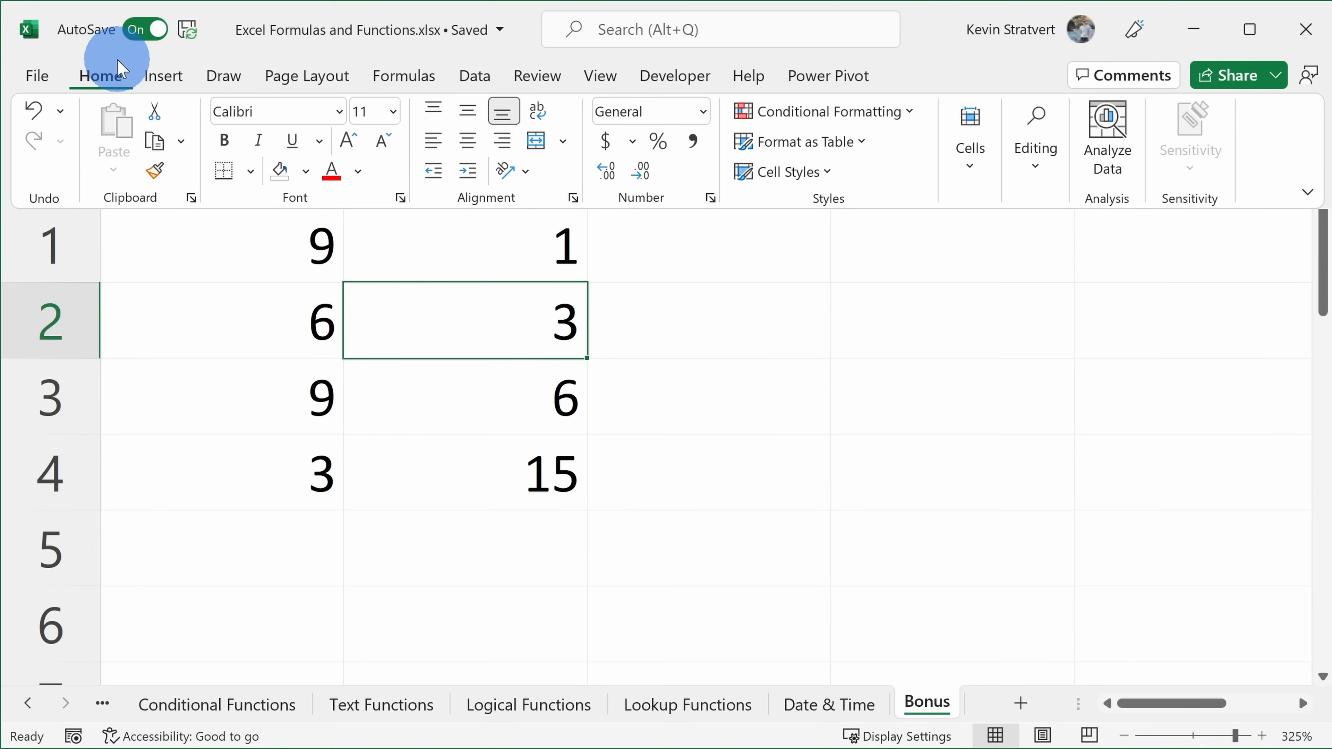
left_click(1035, 169)
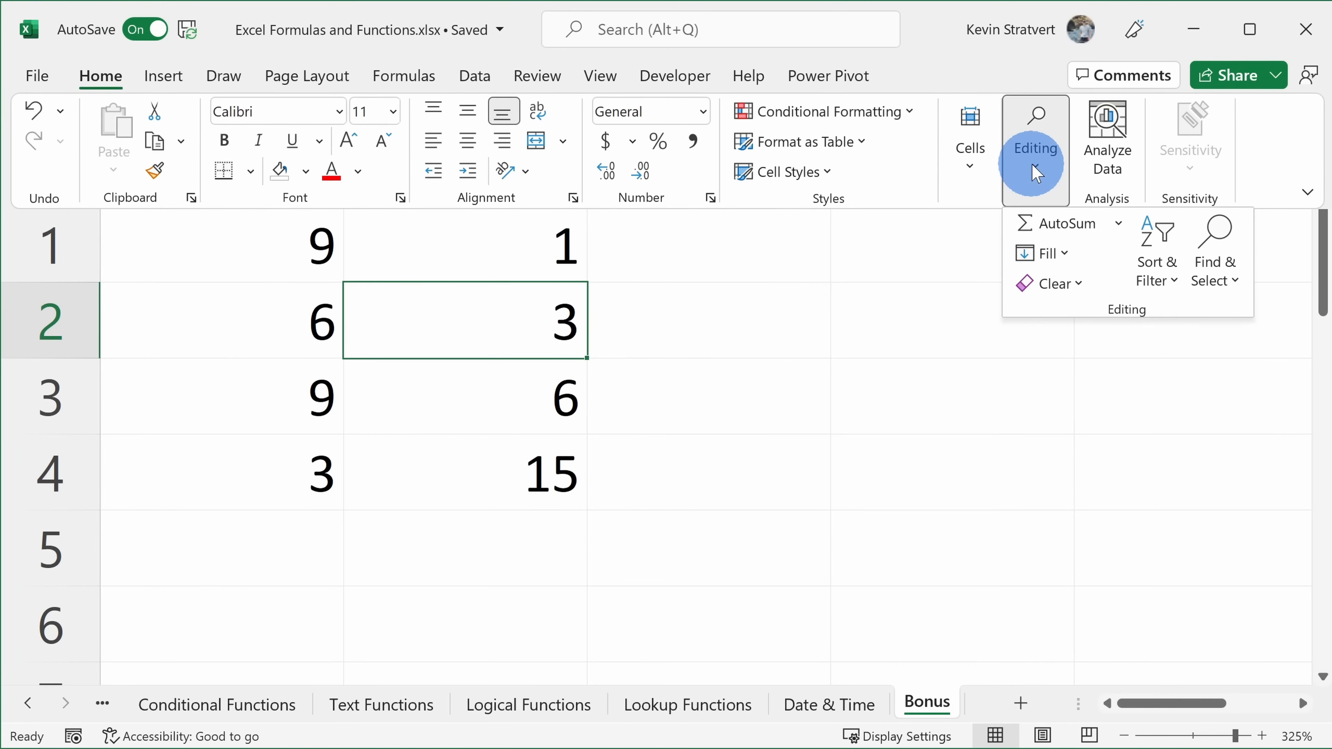
left_click(1220, 283)
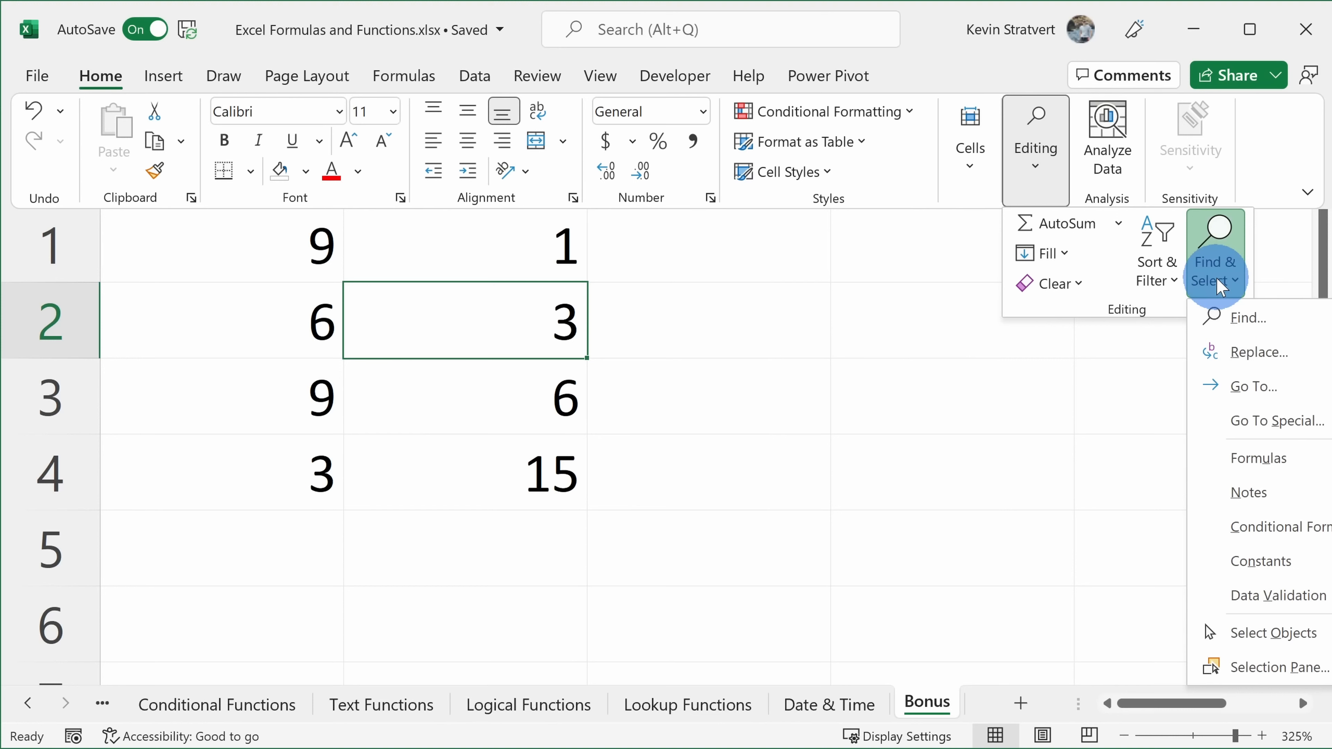
left_click(1259, 465)
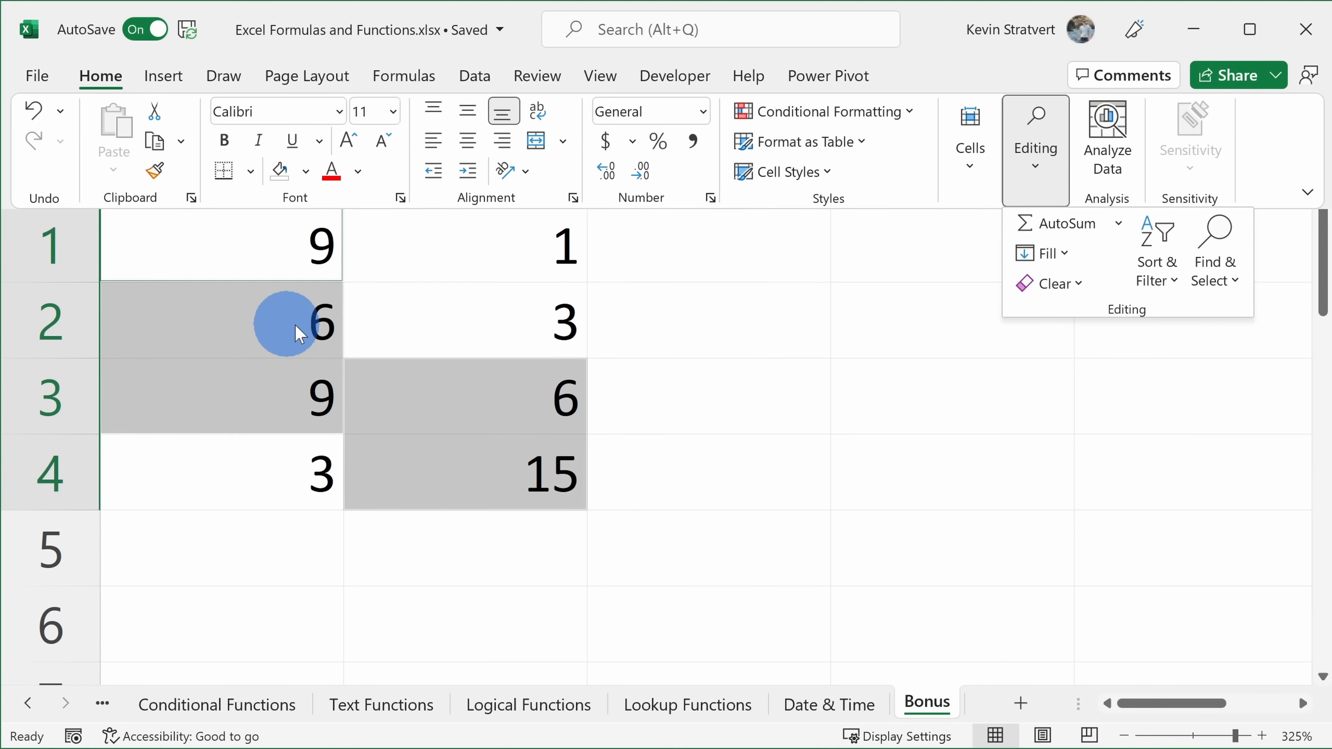
left_click(307, 172)
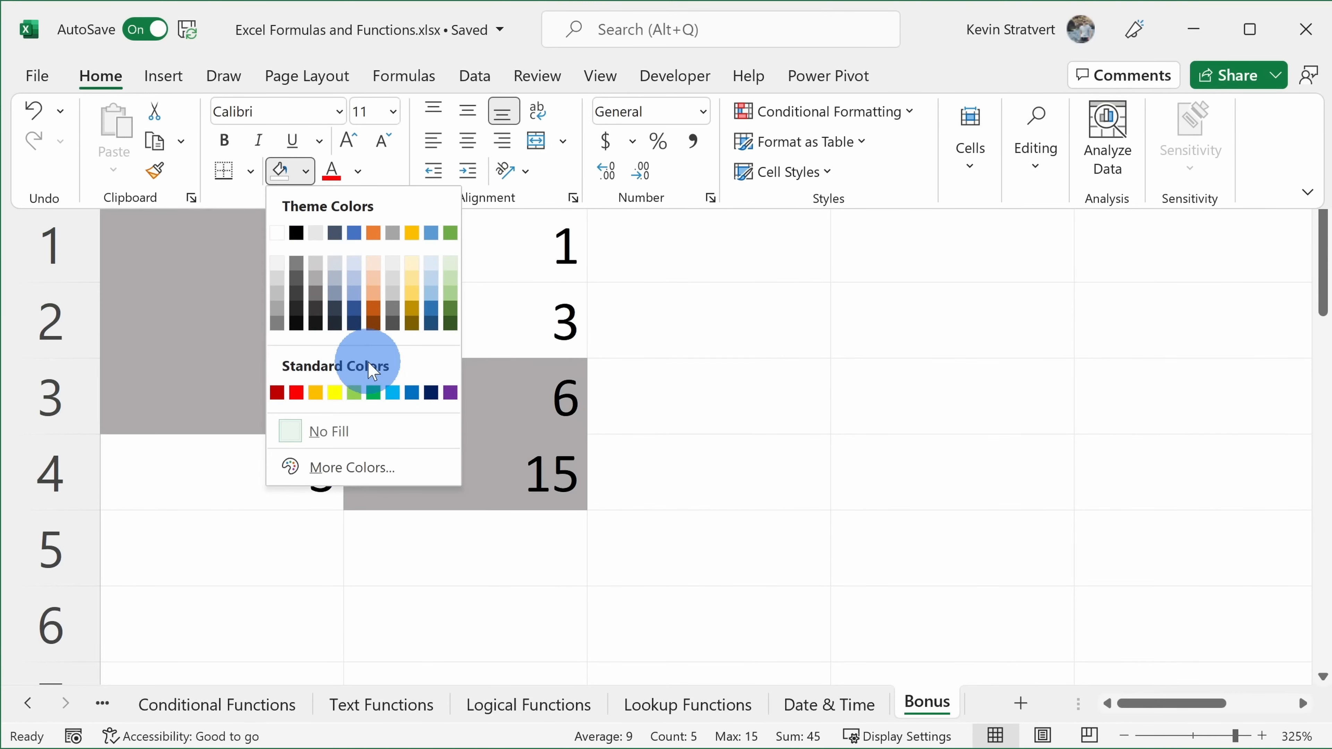
left_click(398, 265)
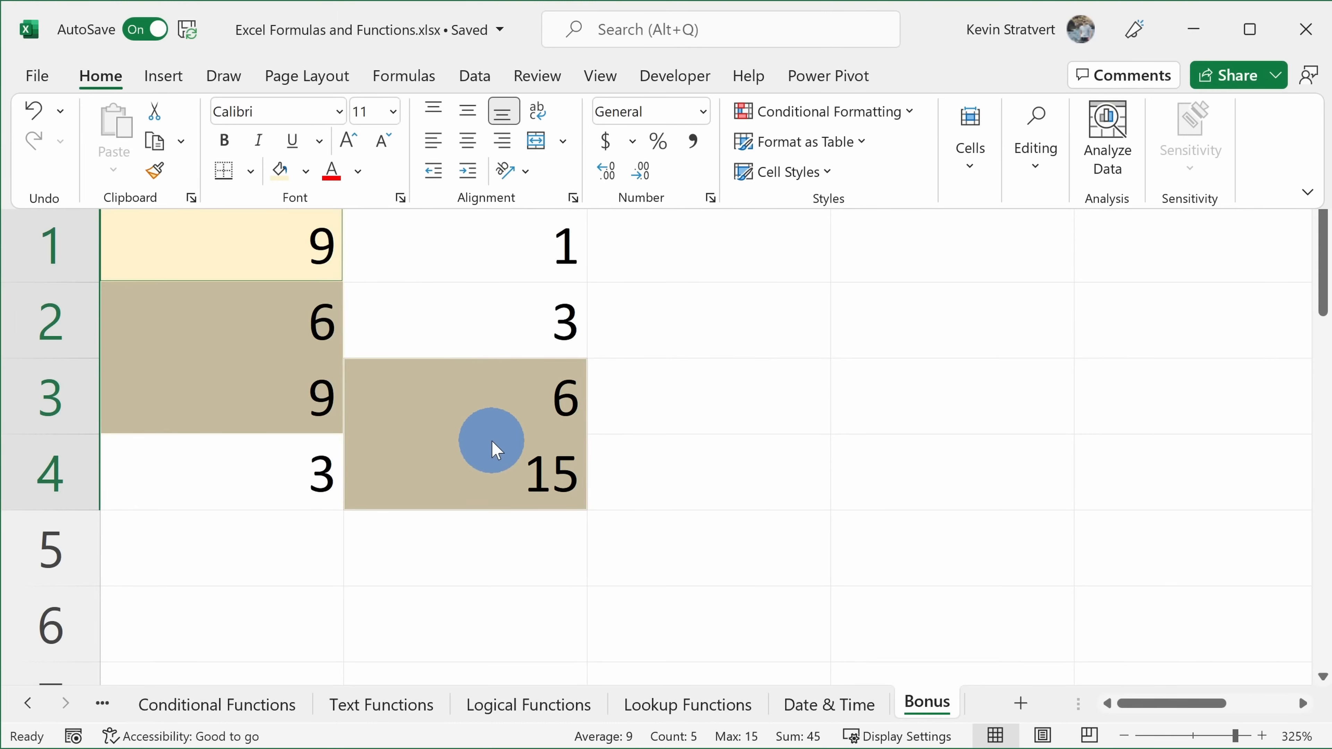
left_click(734, 390)
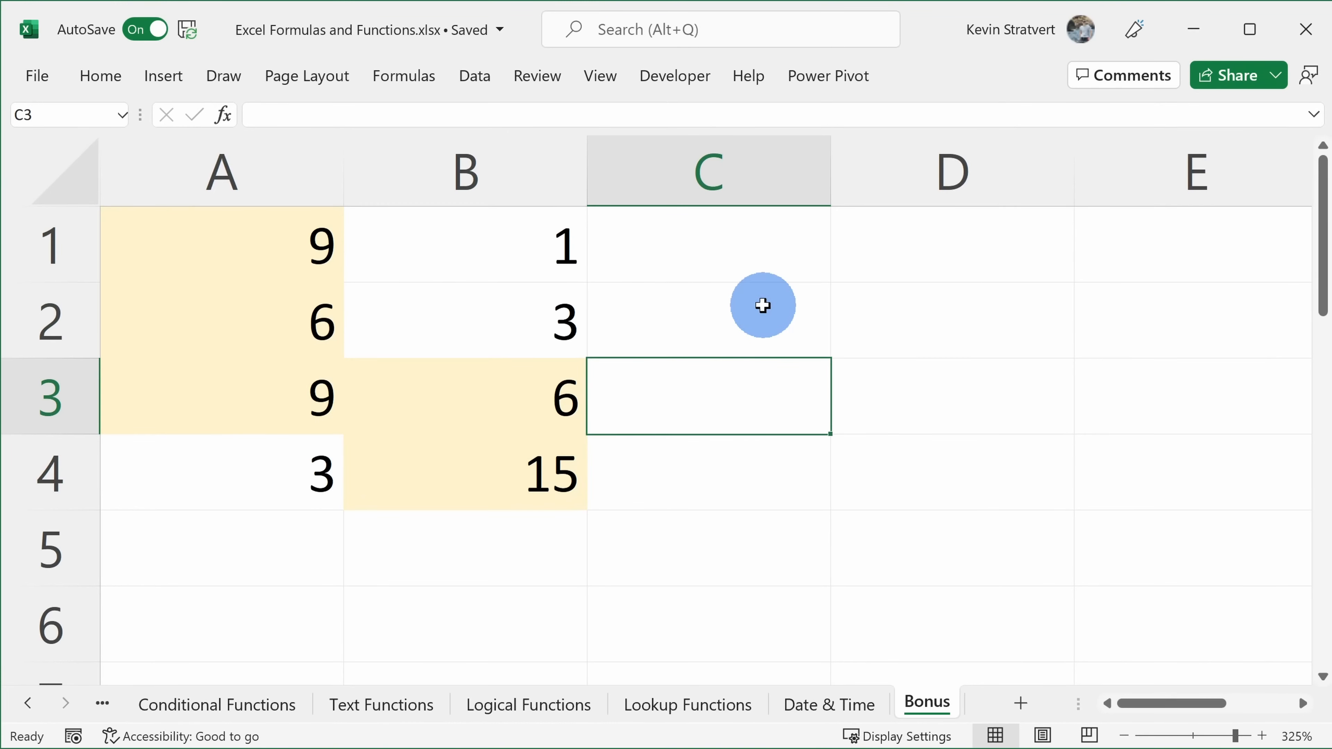
- Show the sheet's formulas, check the highlighted cells A1:A3, and return to showing results
key("ctrl+grave")
left_click_drag(210, 239, 267, 370)
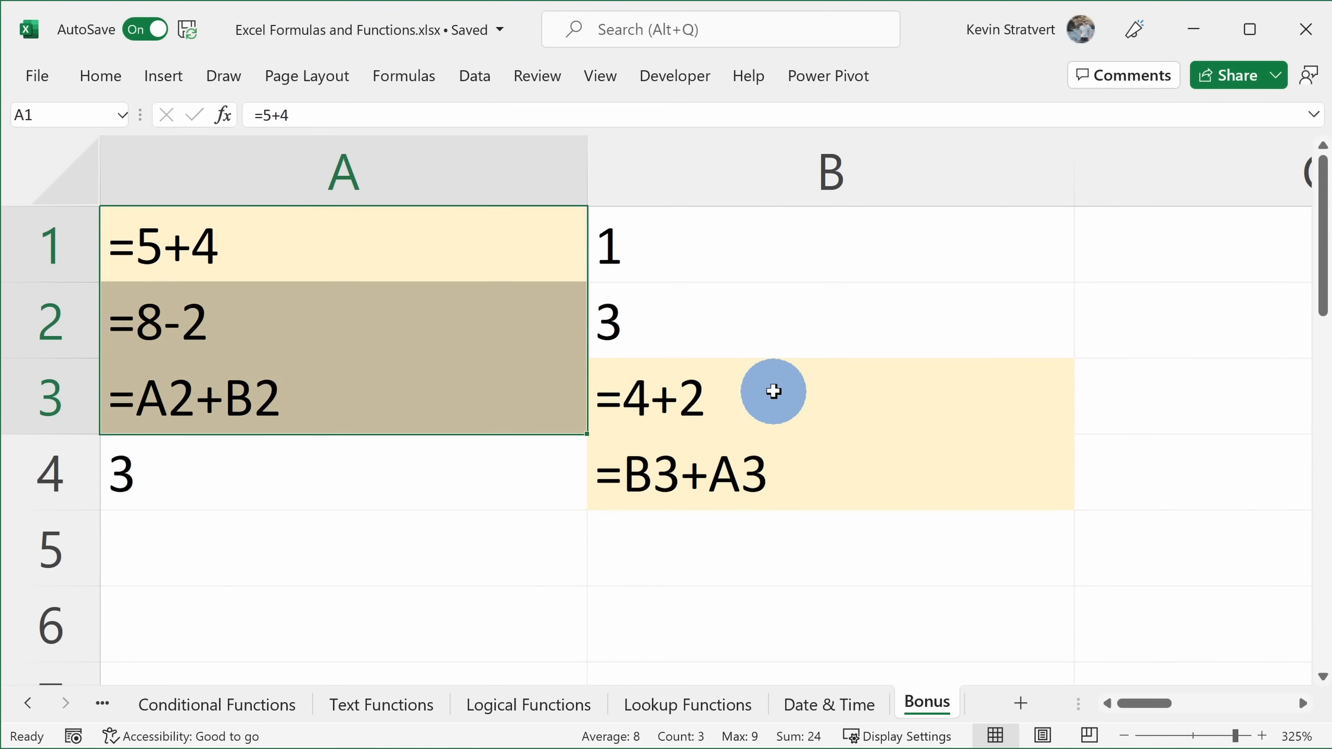
key("ctrl+grave")
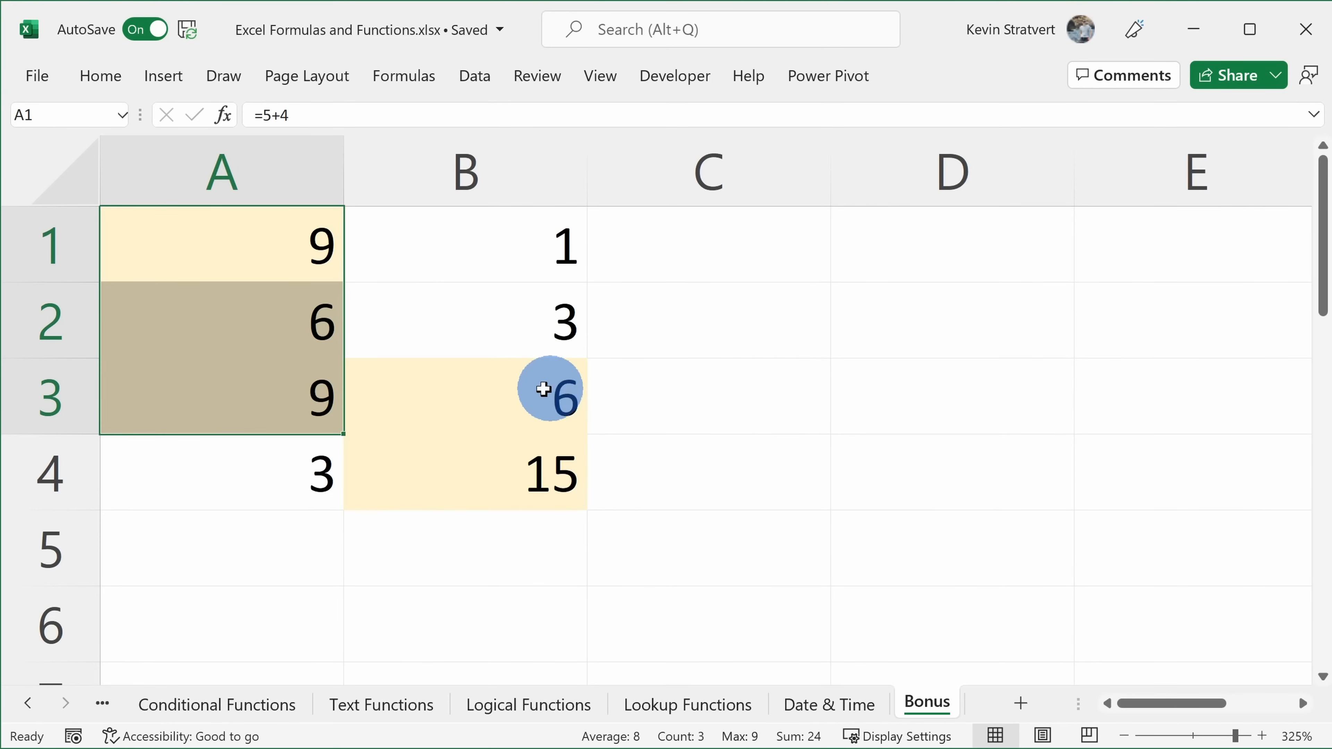
- Inspect which cells the formulas in B4 and A3 refer to using their colored reference outlines
left_click(539, 468)
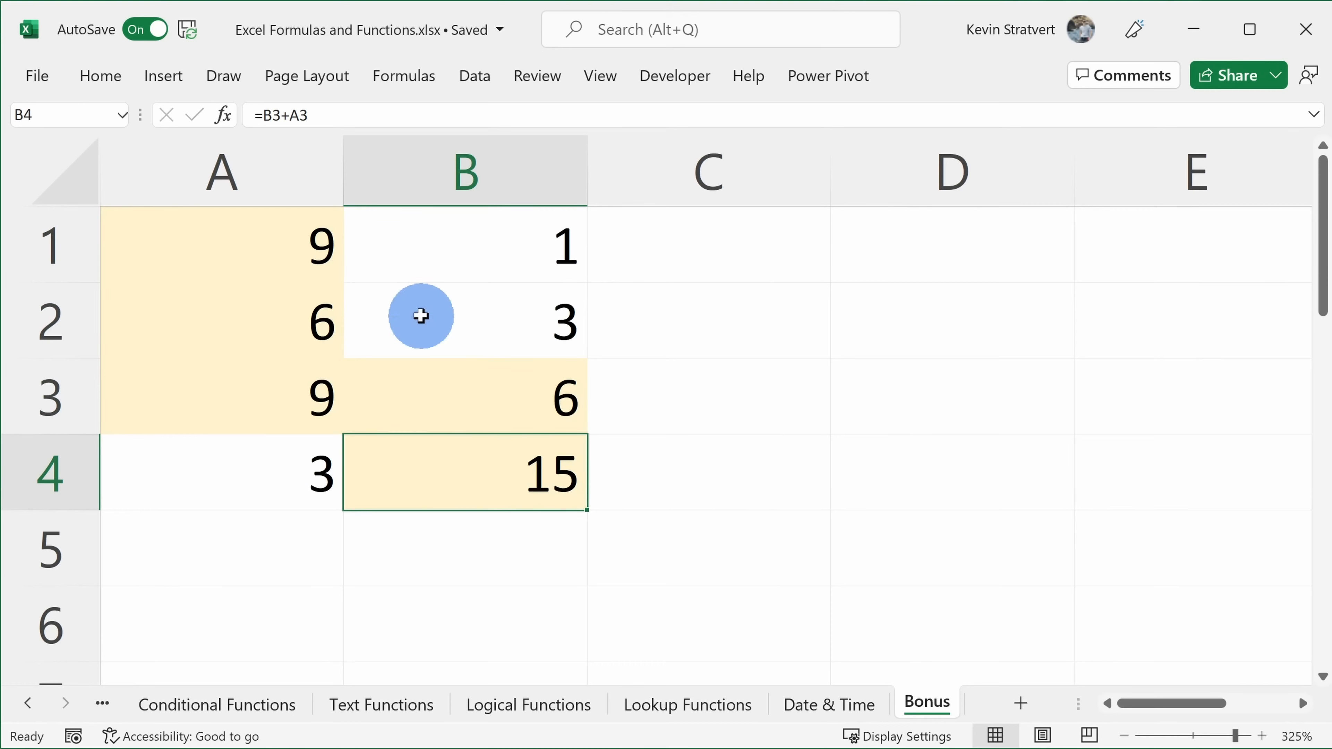
left_click(336, 113)
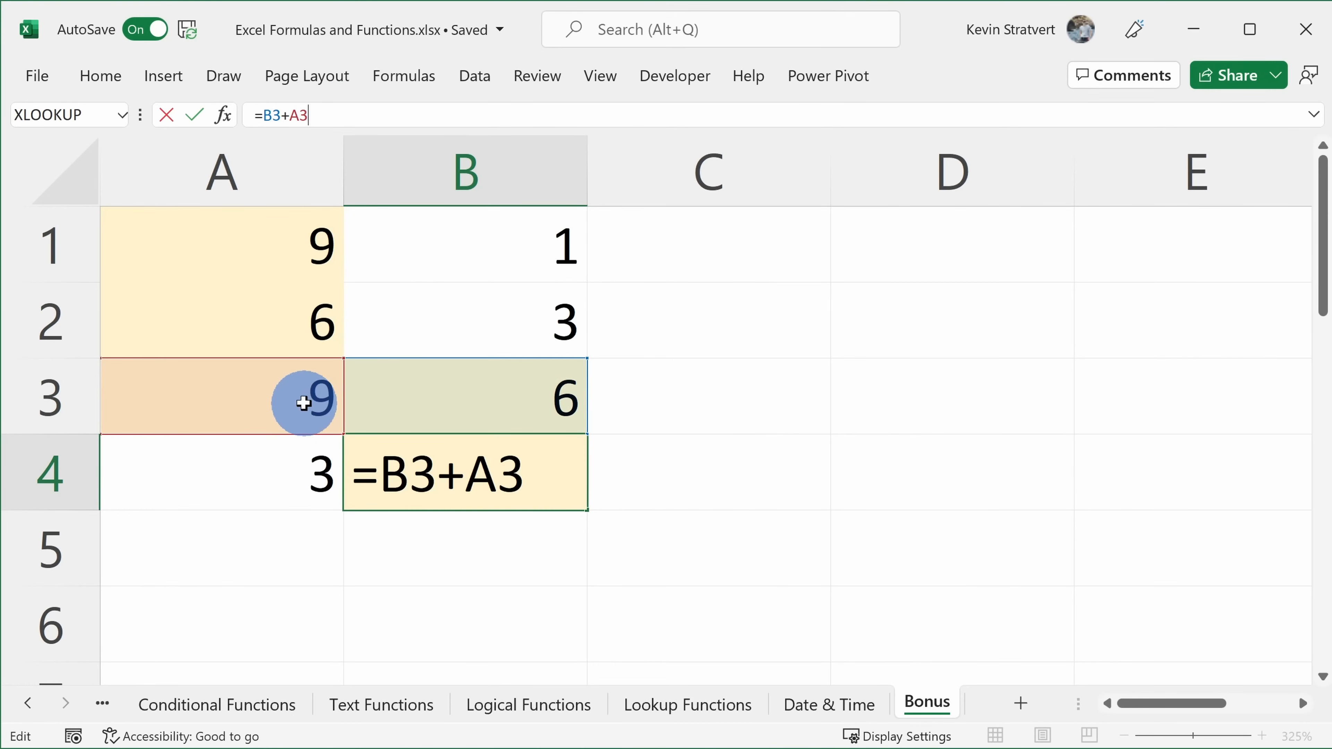
left_click(304, 401)
left_click(321, 113)
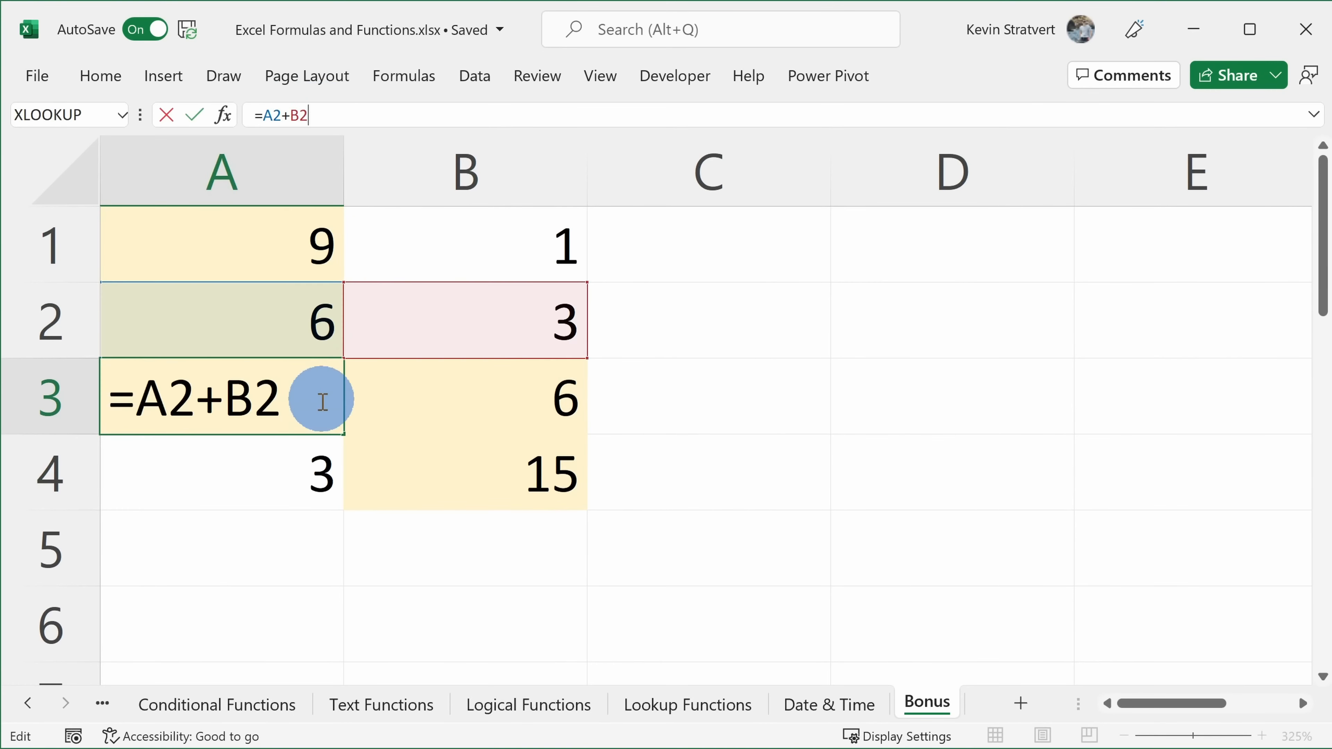
left_click(520, 514)
- Trace the precedents of B4 two levels back with arrows
left_click(524, 461)
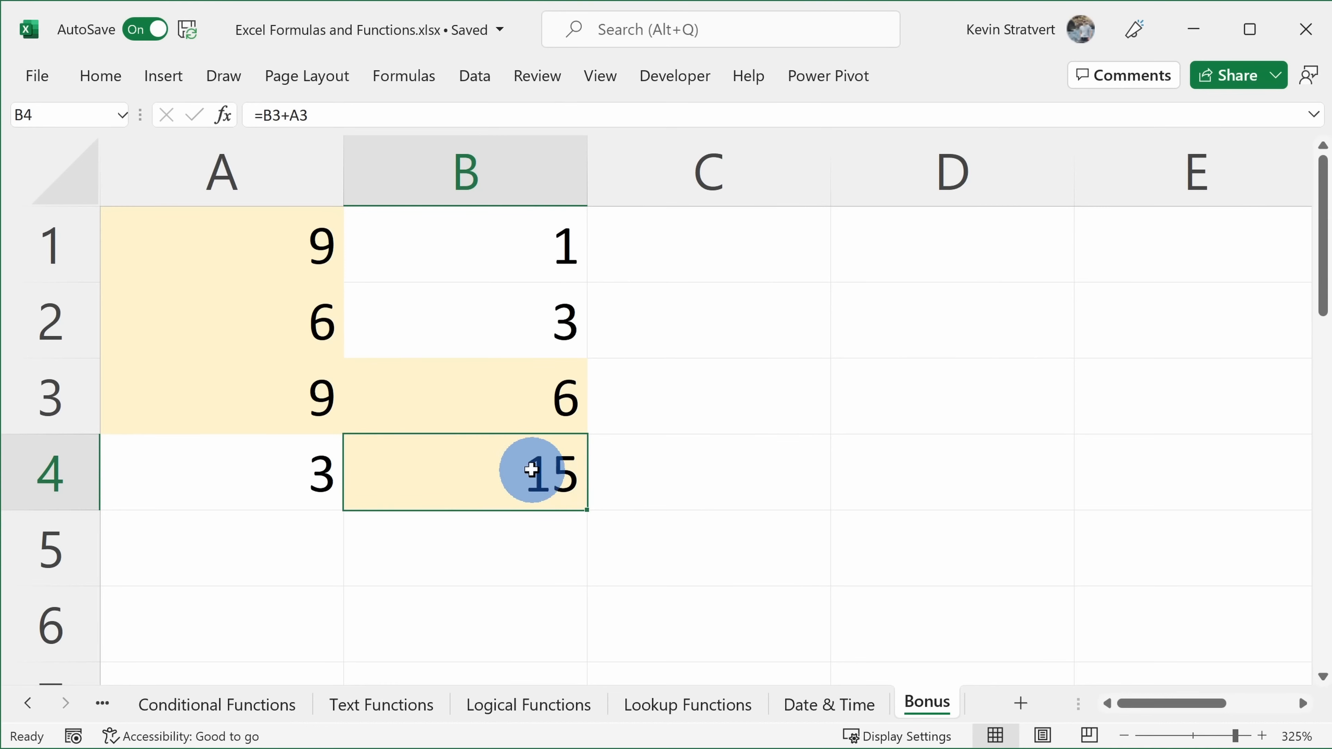
left_click(432, 92)
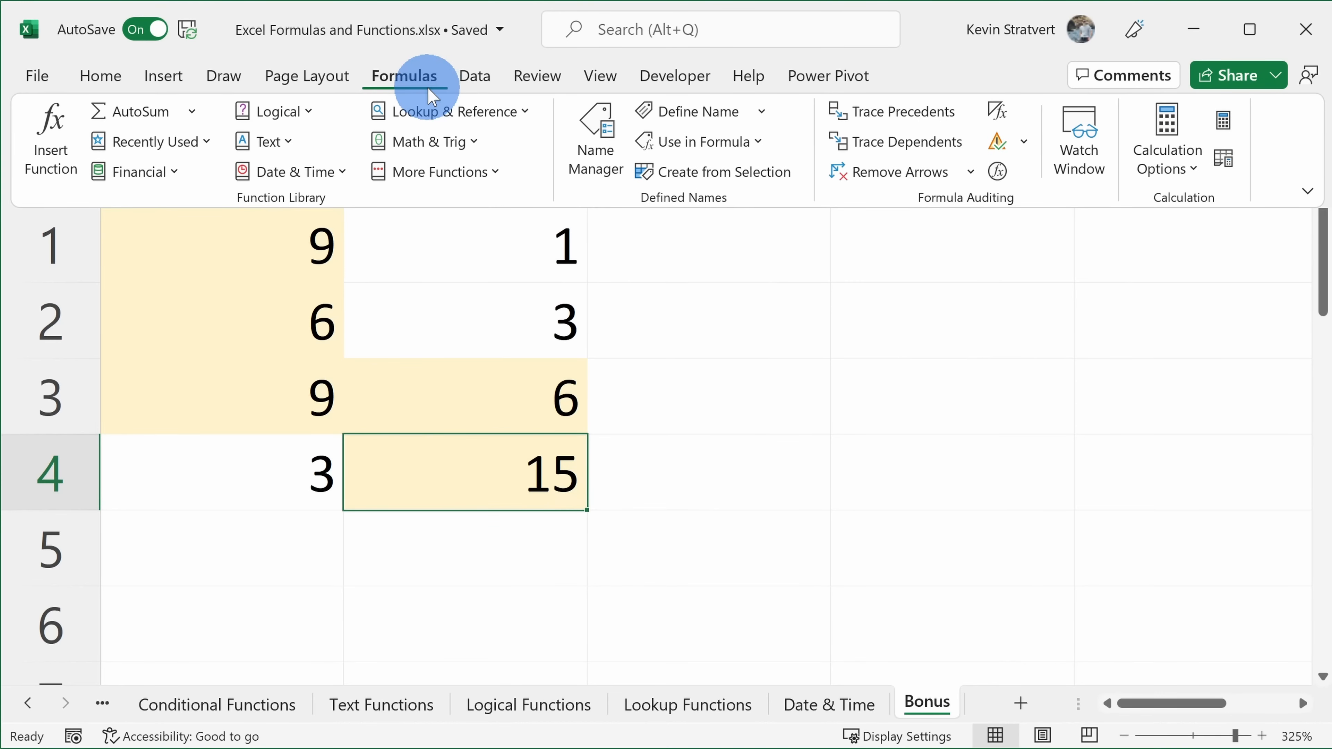
left_click(903, 112)
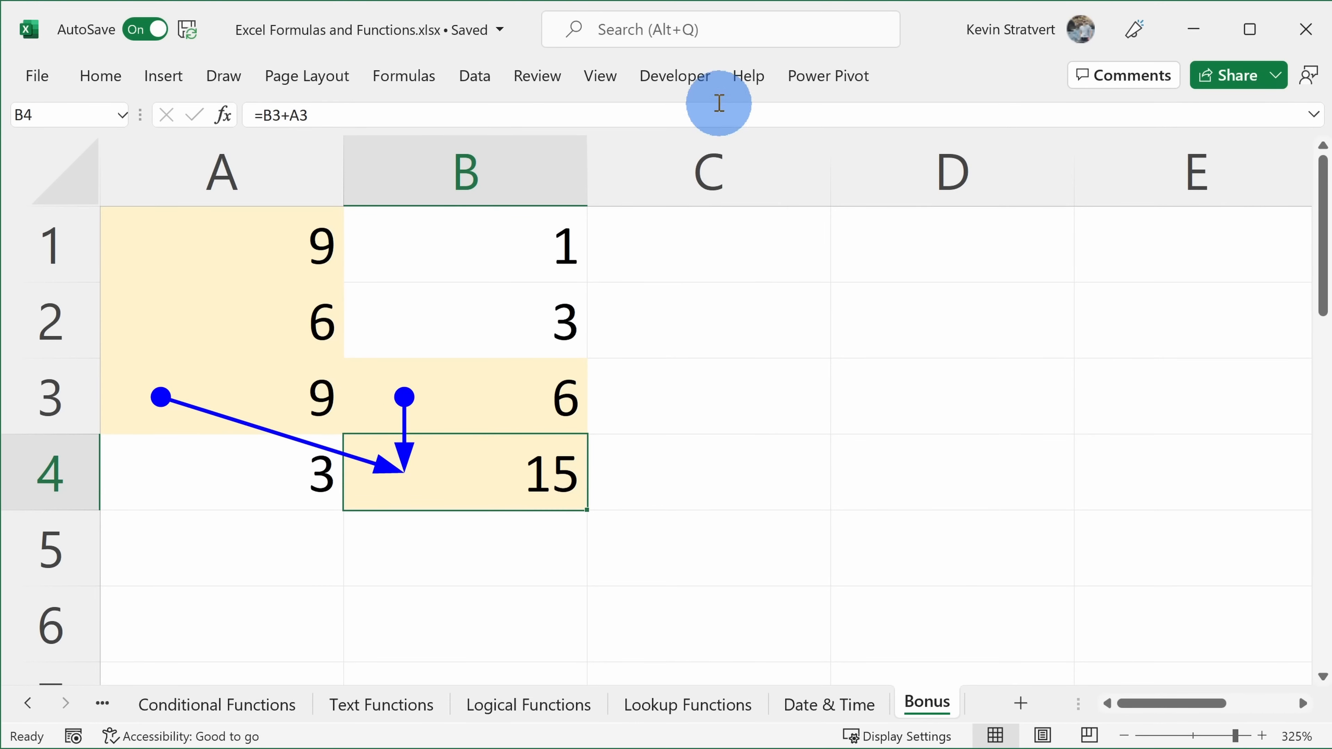
left_click(404, 88)
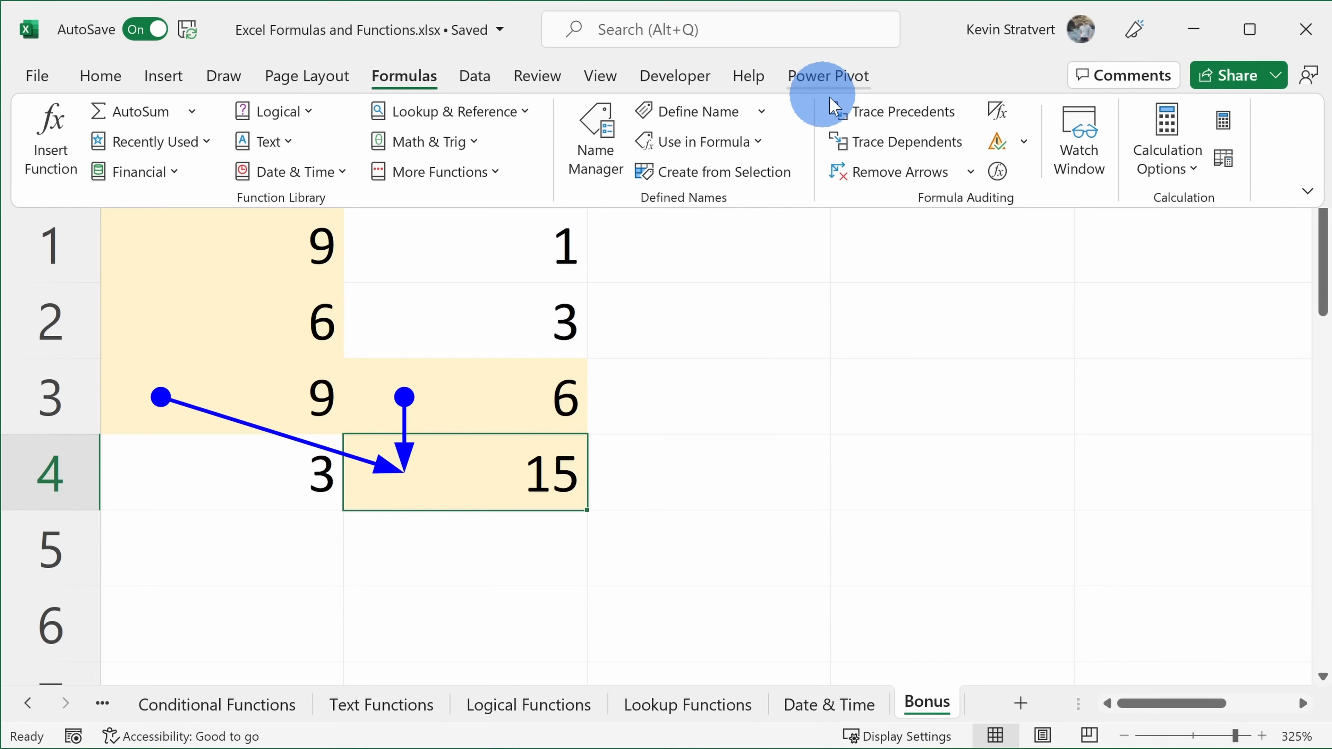
left_click(917, 109)
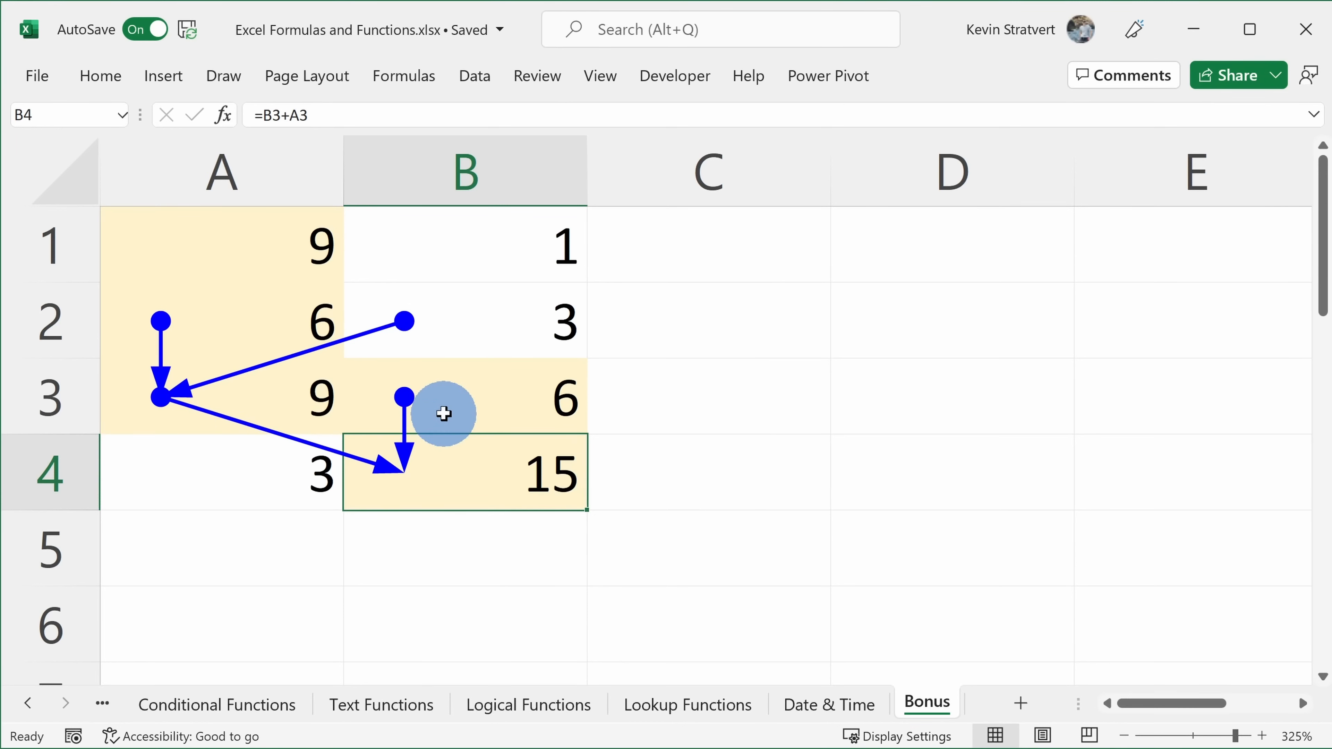
- Trace the dependents of cell A2
left_click(404, 76)
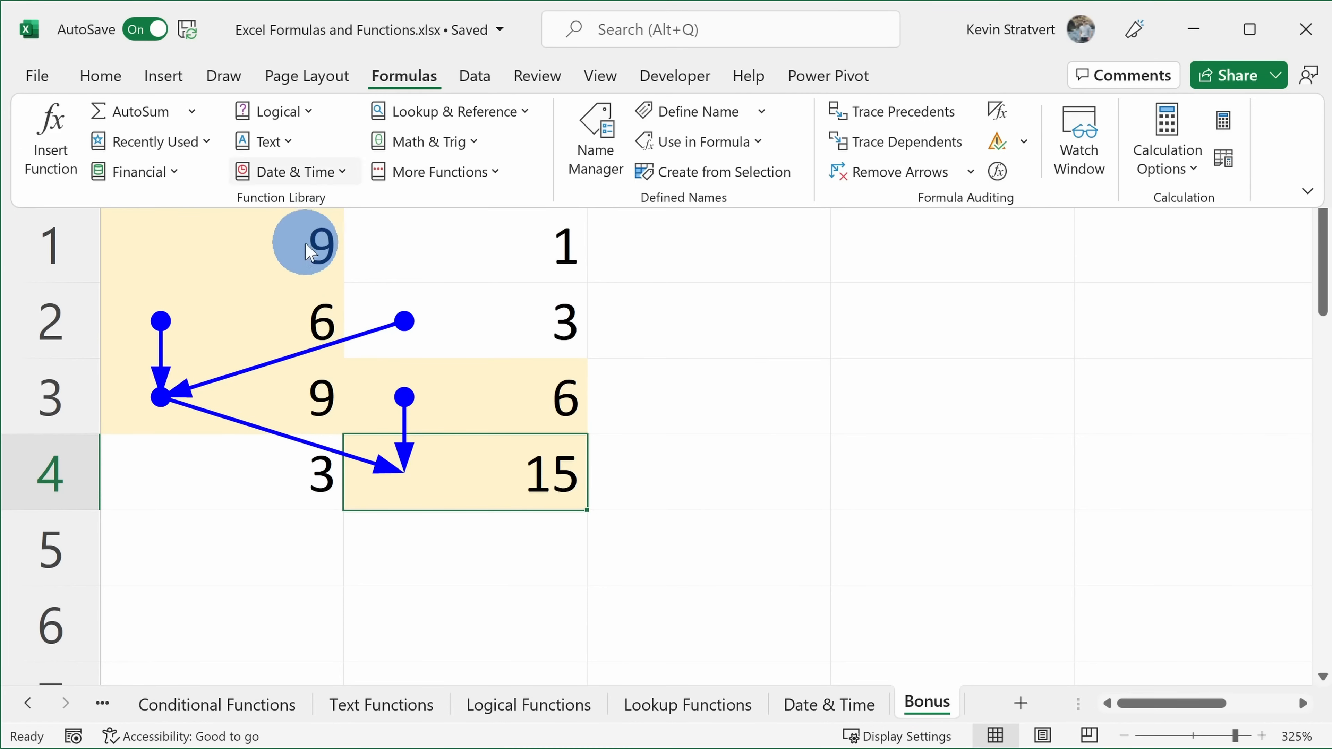
left_click(281, 306)
left_click(281, 305)
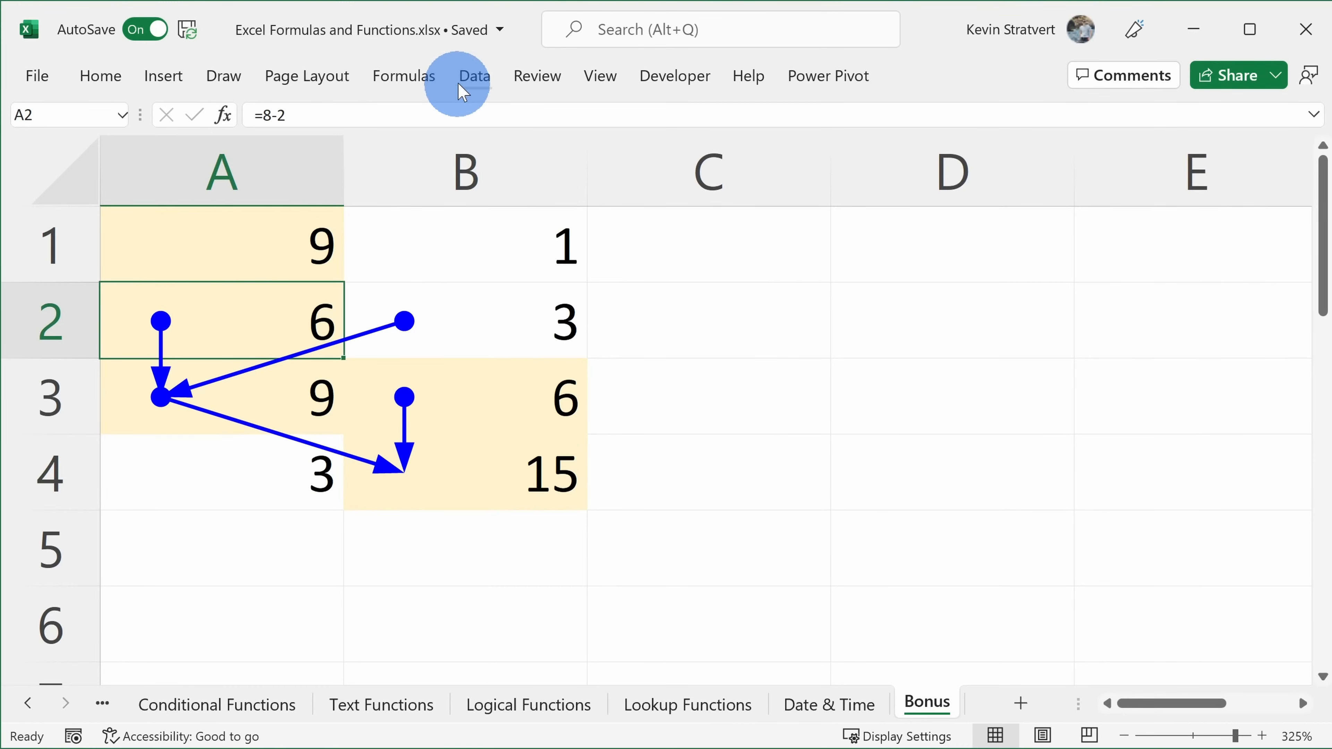
left_click(409, 84)
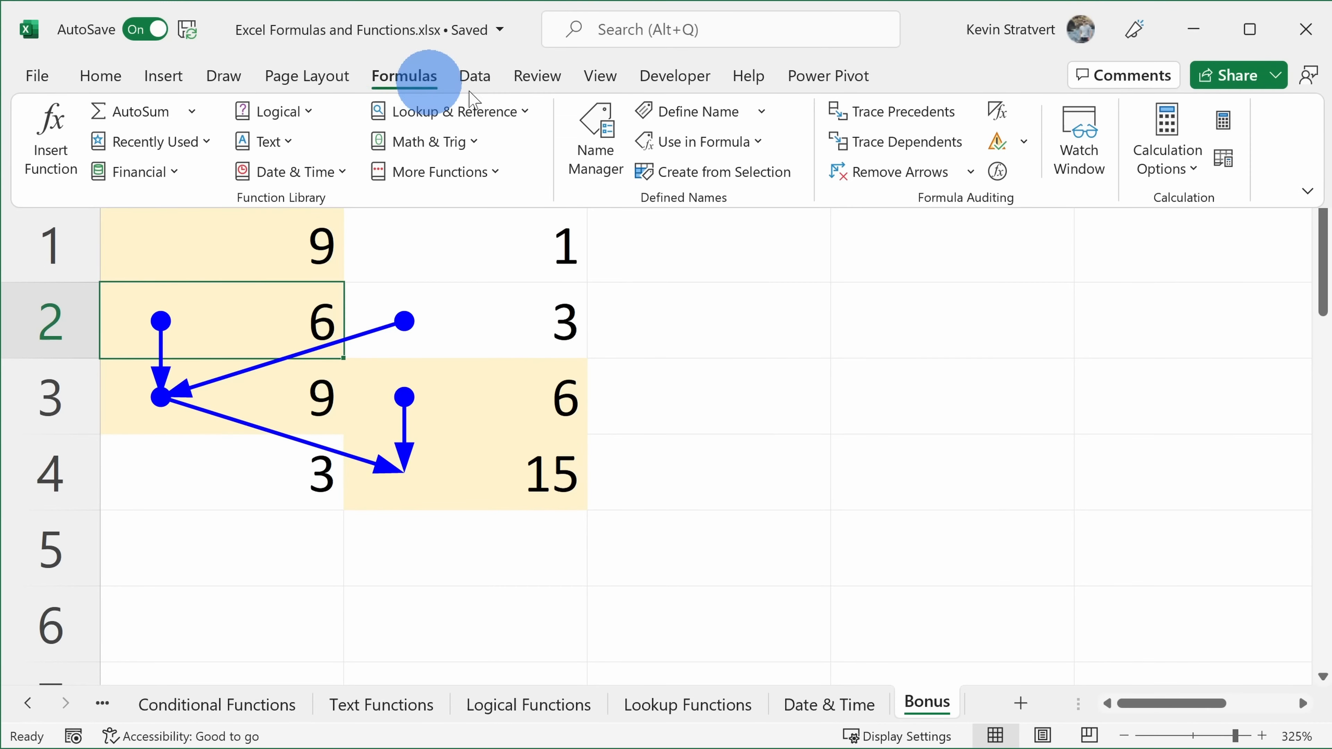
left_click(915, 139)
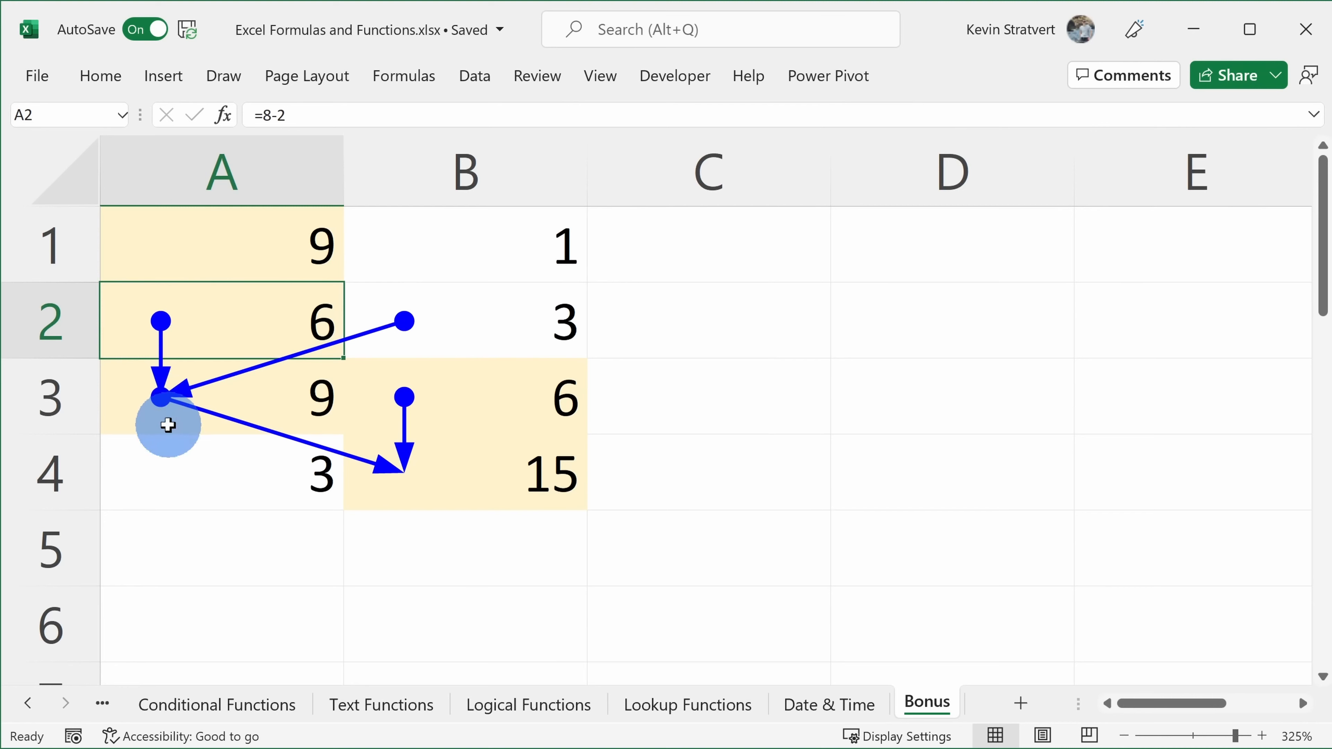
- Remove all trace arrows from the Bonus sheet, keeping B4 selected
left_click(441, 451)
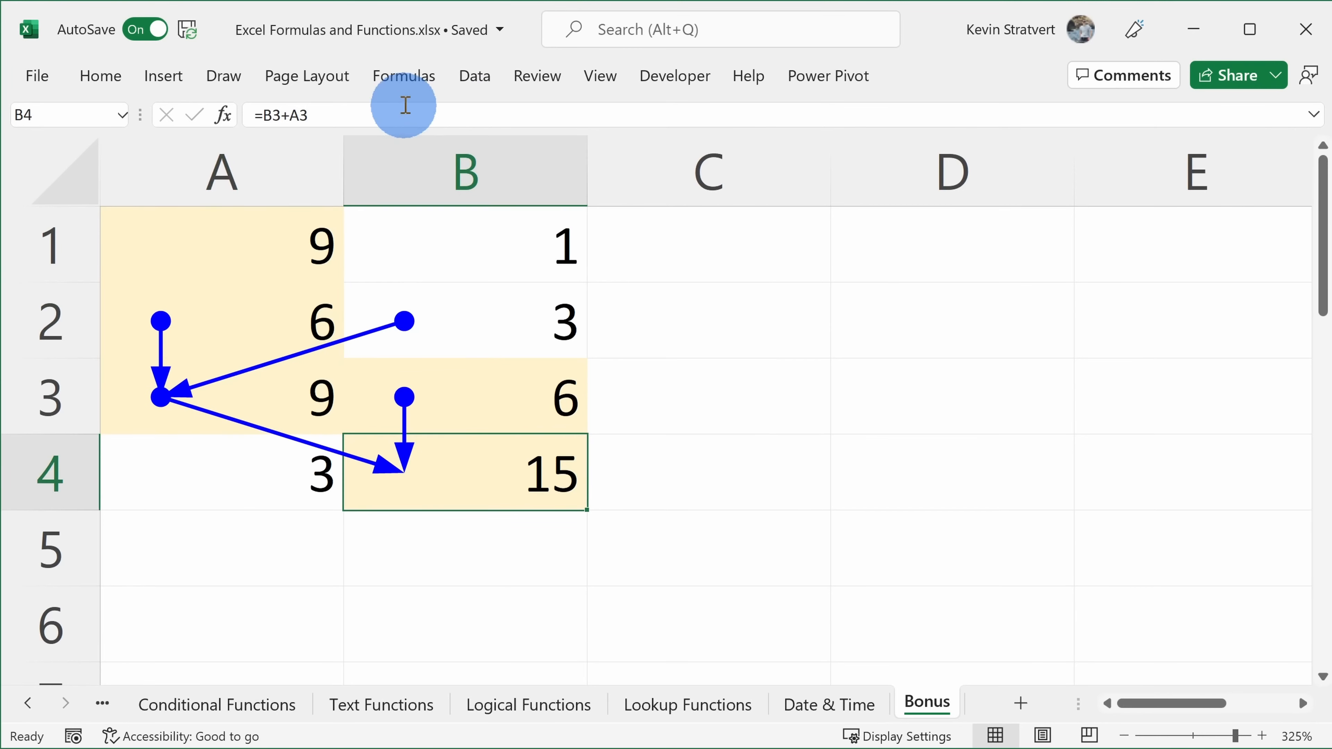
left_click(404, 79)
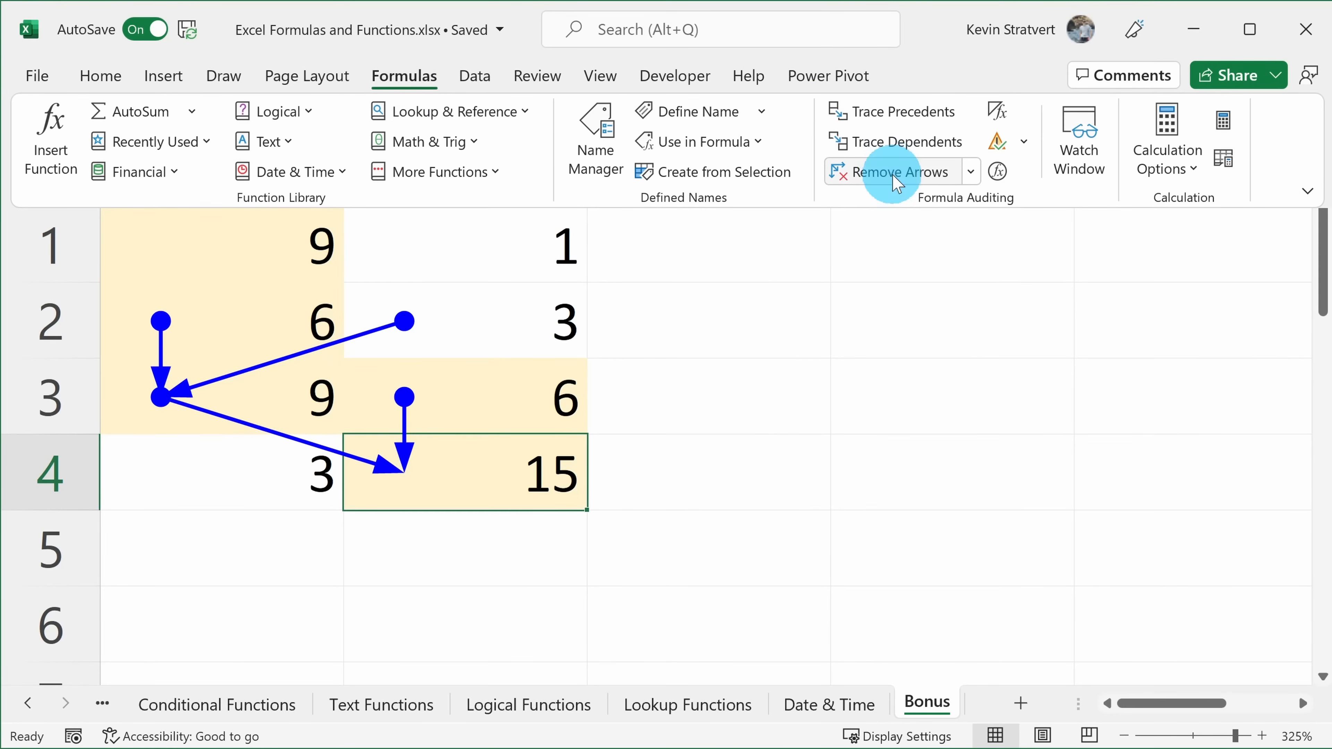
left_click(897, 173)
left_click(532, 472)
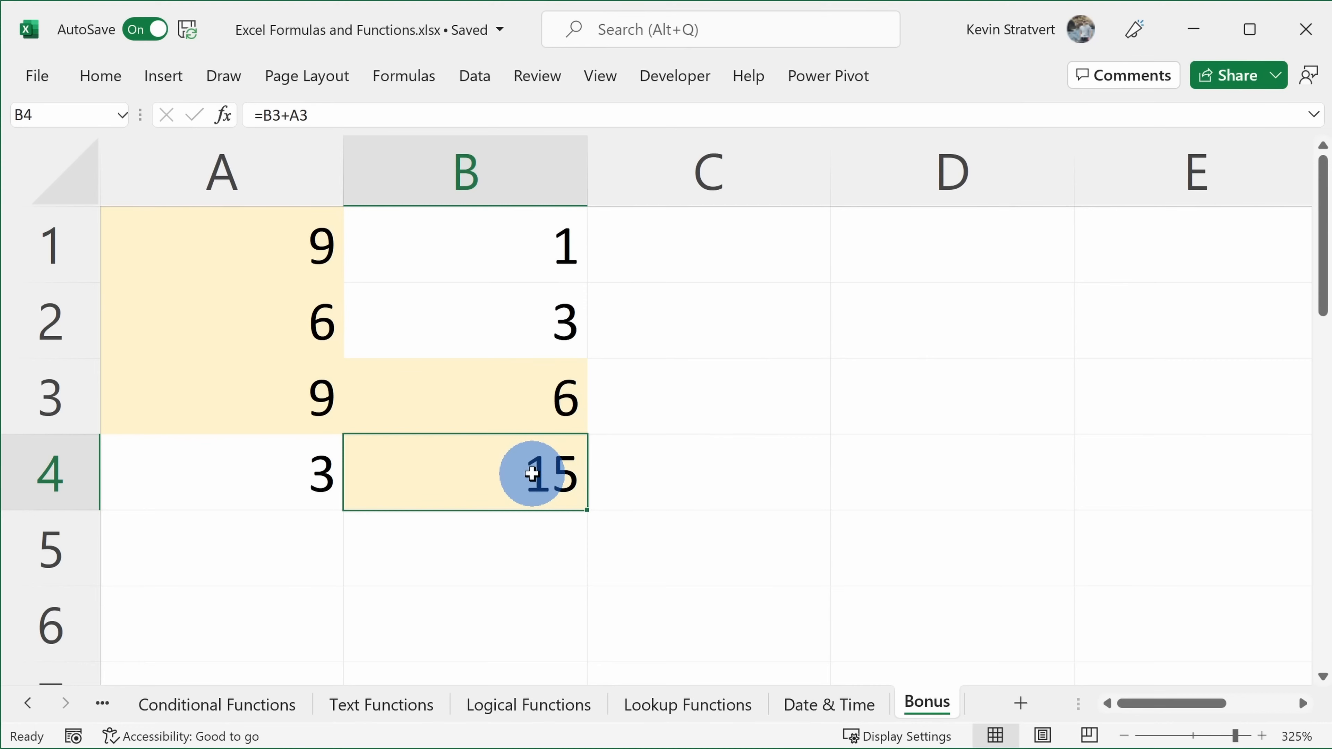